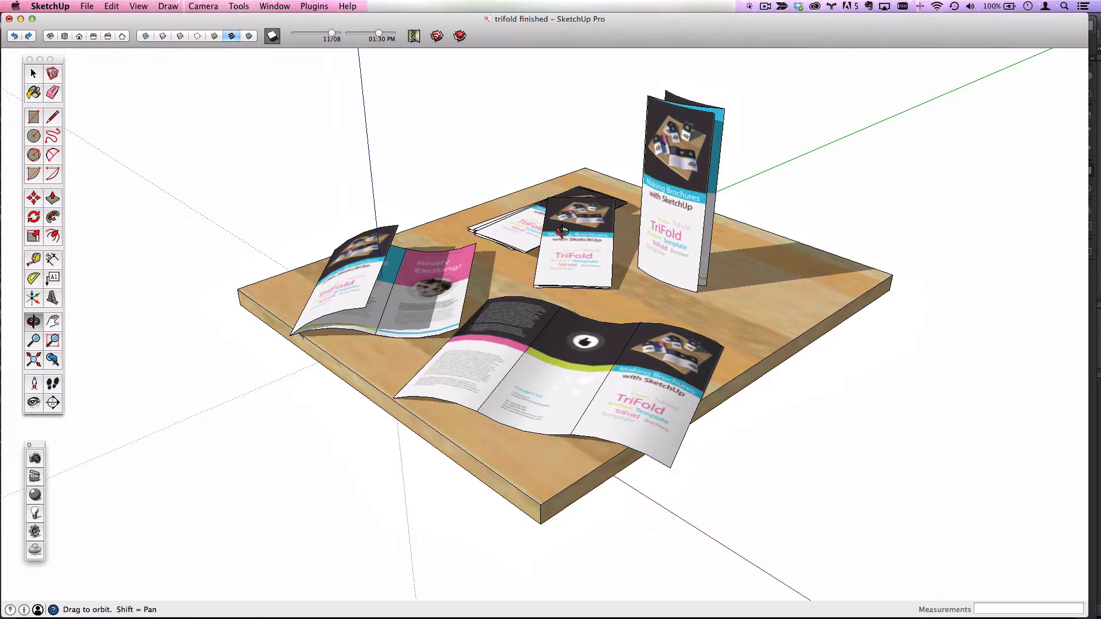
# Step: Examine the finished trifold brochure scene and the four application logos in the icons model from several angles
pyautogui.moveTo(563, 232); pyautogui.dragTo(605, 262)
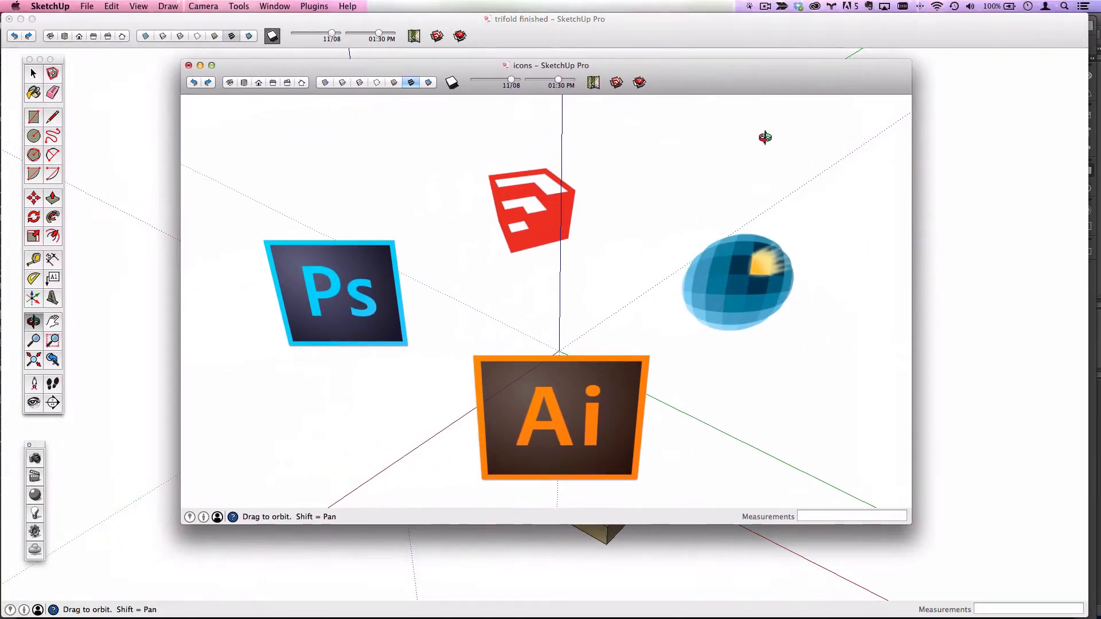
pyautogui.moveTo(411, 337); pyautogui.dragTo(808, 302)
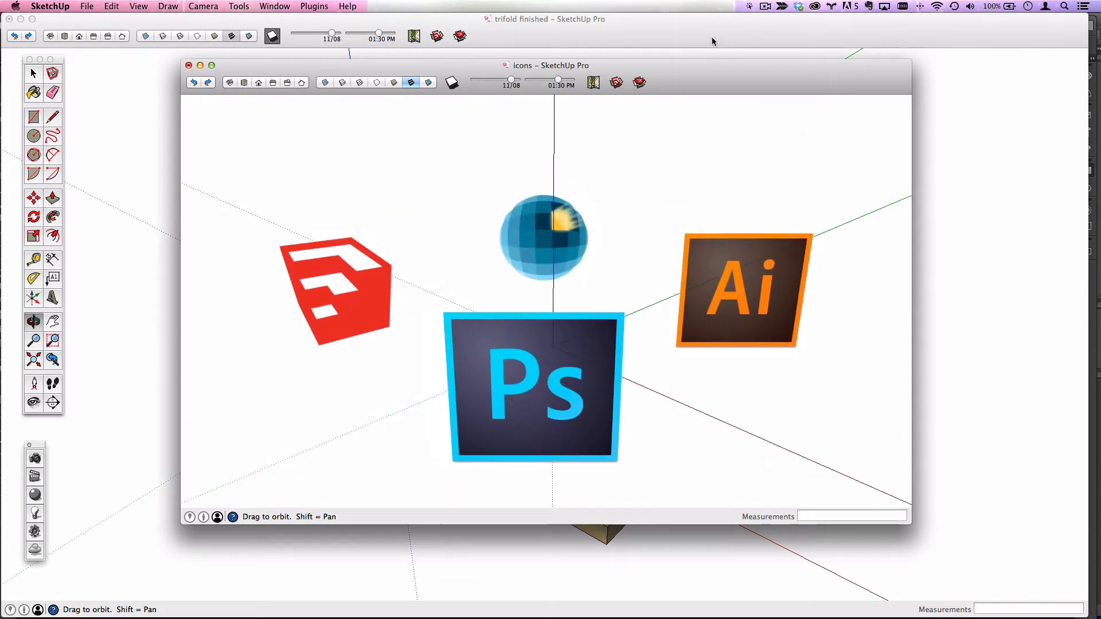
pyautogui.moveTo(724, 68)
pyautogui.mouseDown()
pyautogui.moveTo(707, 184)
pyautogui.moveTo(662, 322)
pyautogui.moveTo(735, 58)
pyautogui.moveTo(725, 57)
pyautogui.mouseUp()
pyautogui.moveTo(740, 292); pyautogui.dragTo(438, 312)
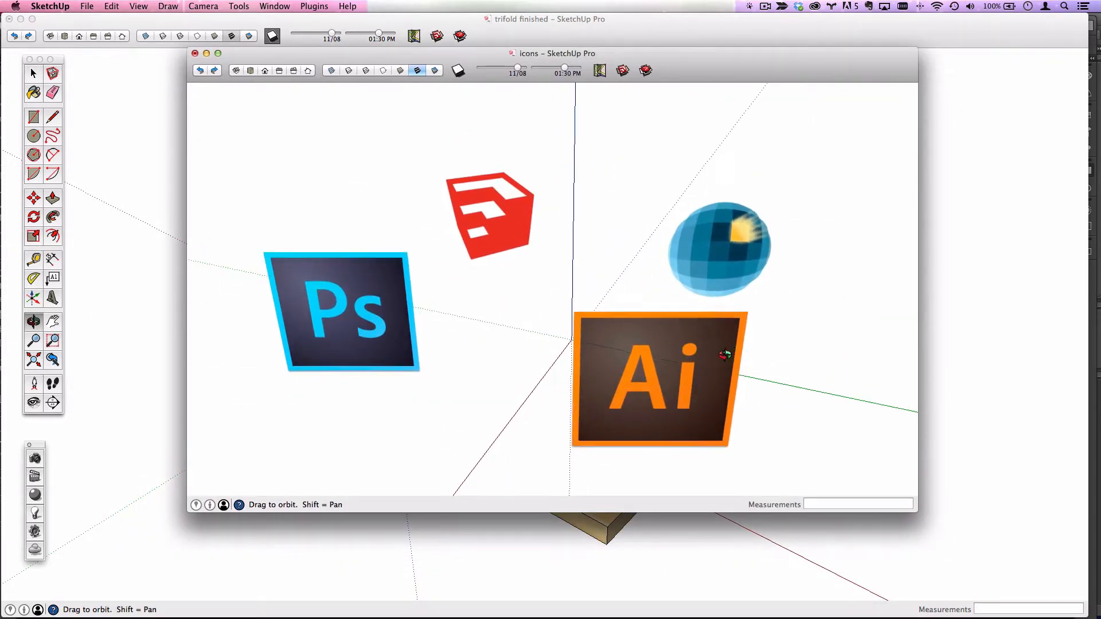
pyautogui.moveTo(707, 349); pyautogui.dragTo(688, 349)
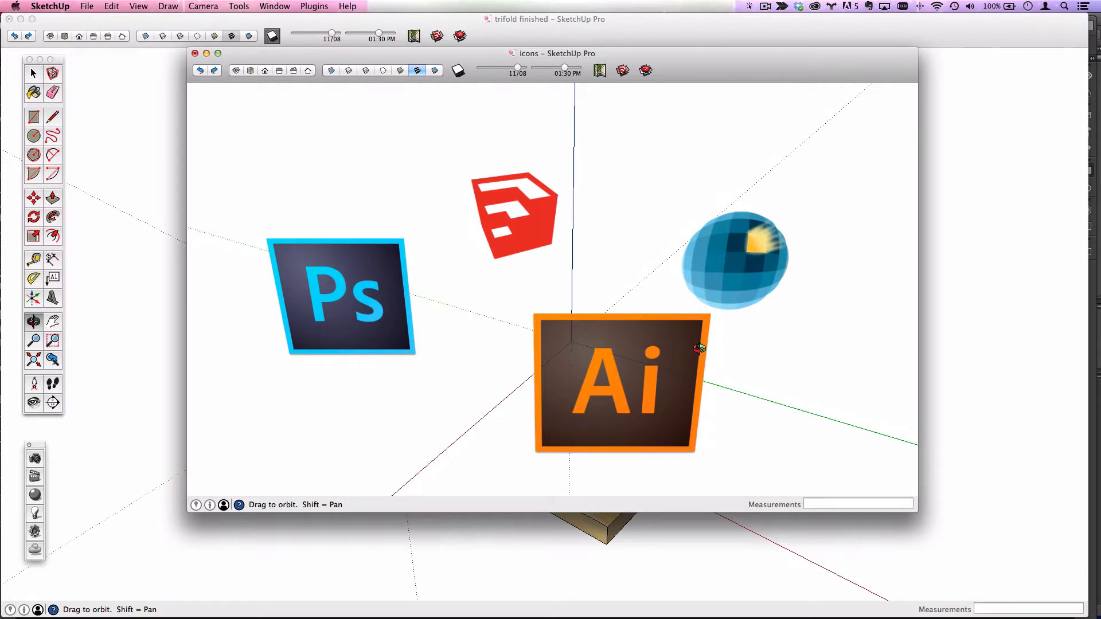
pyautogui.moveTo(767, 336); pyautogui.dragTo(407, 337)
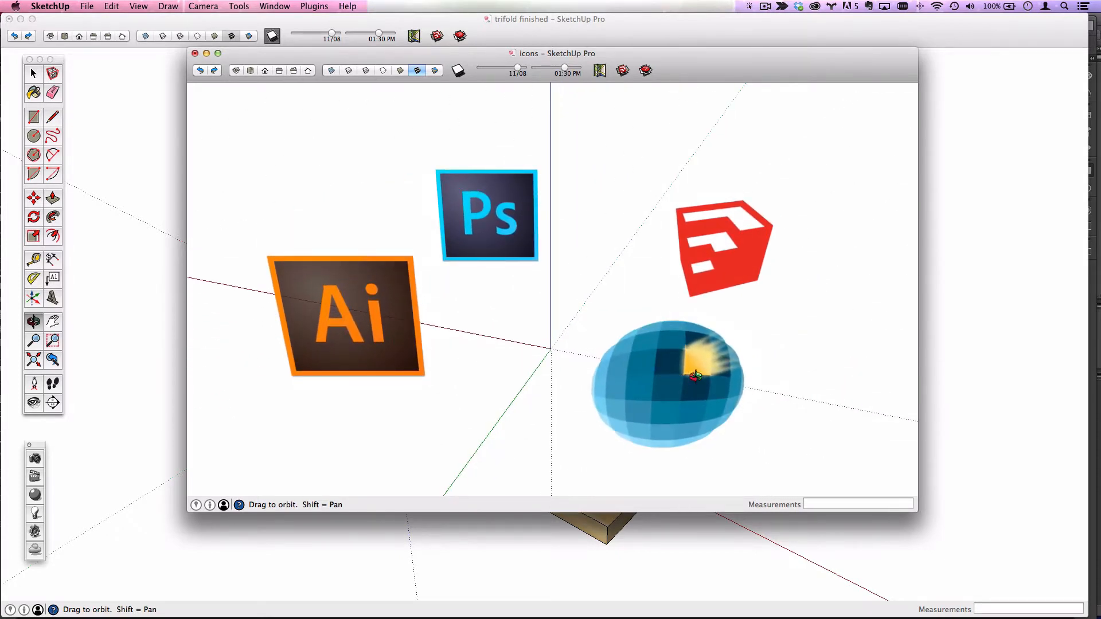
pyautogui.moveTo(696, 376); pyautogui.dragTo(621, 376)
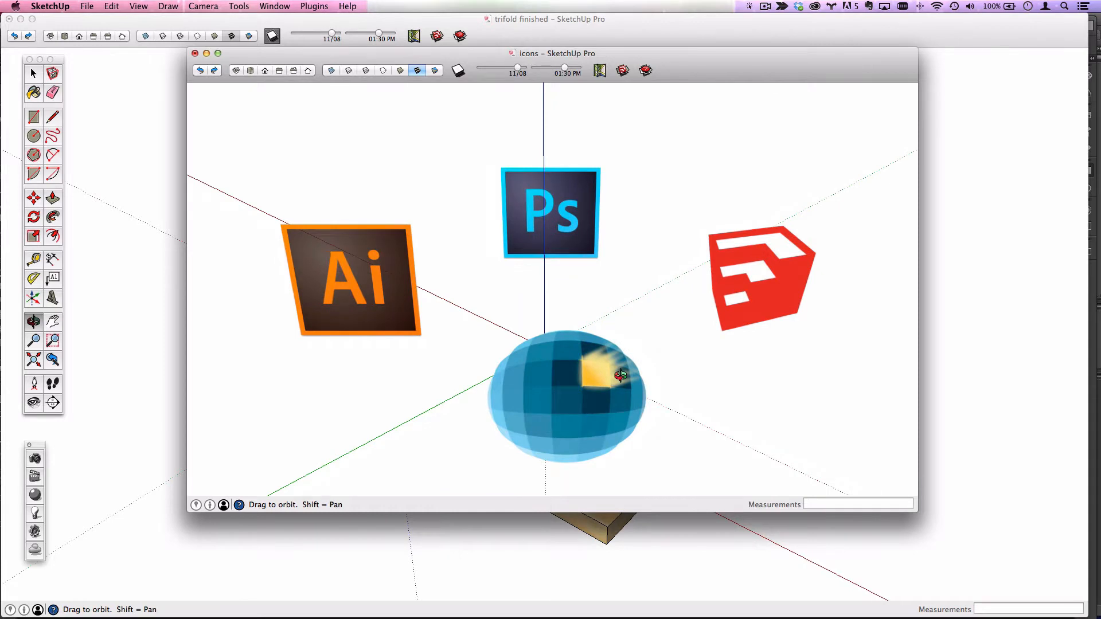
pyautogui.moveTo(790, 302); pyautogui.dragTo(473, 312)
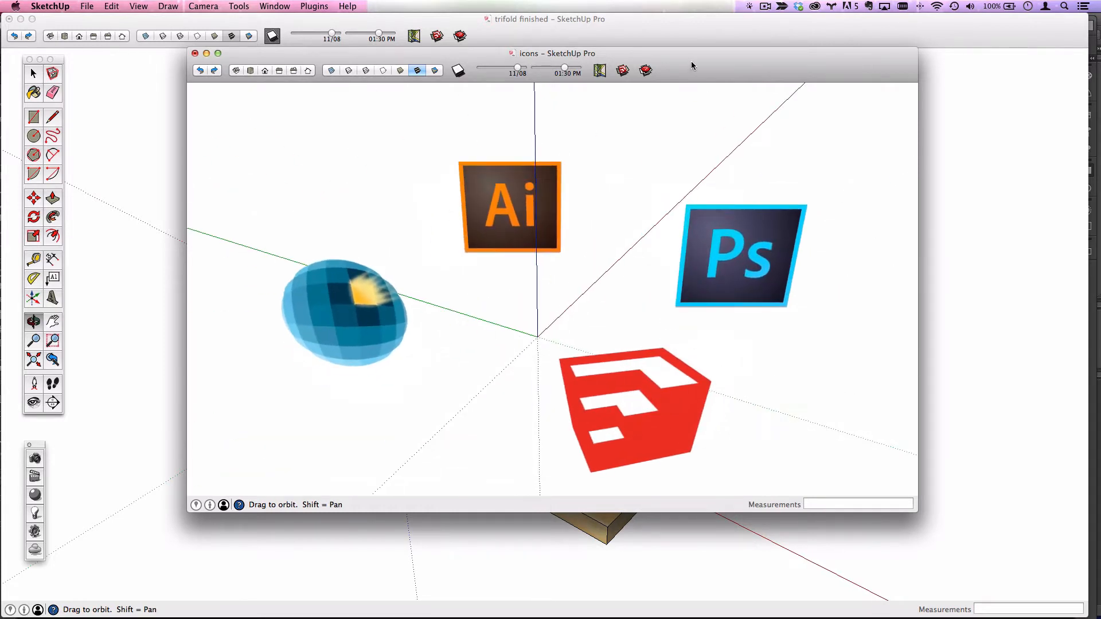
# Step: Return to the trifold finished model, turn off the display of edges and hide the drawing axes
pyautogui.click(692, 24)
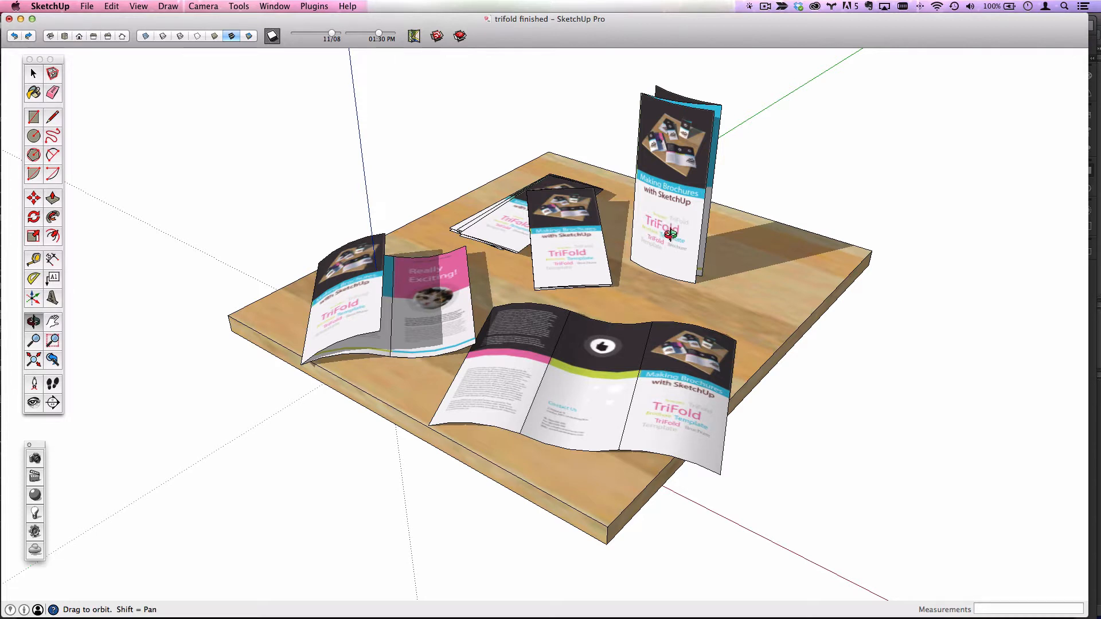
pyautogui.moveTo(671, 234)
pyautogui.mouseDown()
pyautogui.moveTo(591, 230)
pyautogui.moveTo(607, 241)
pyautogui.mouseUp()
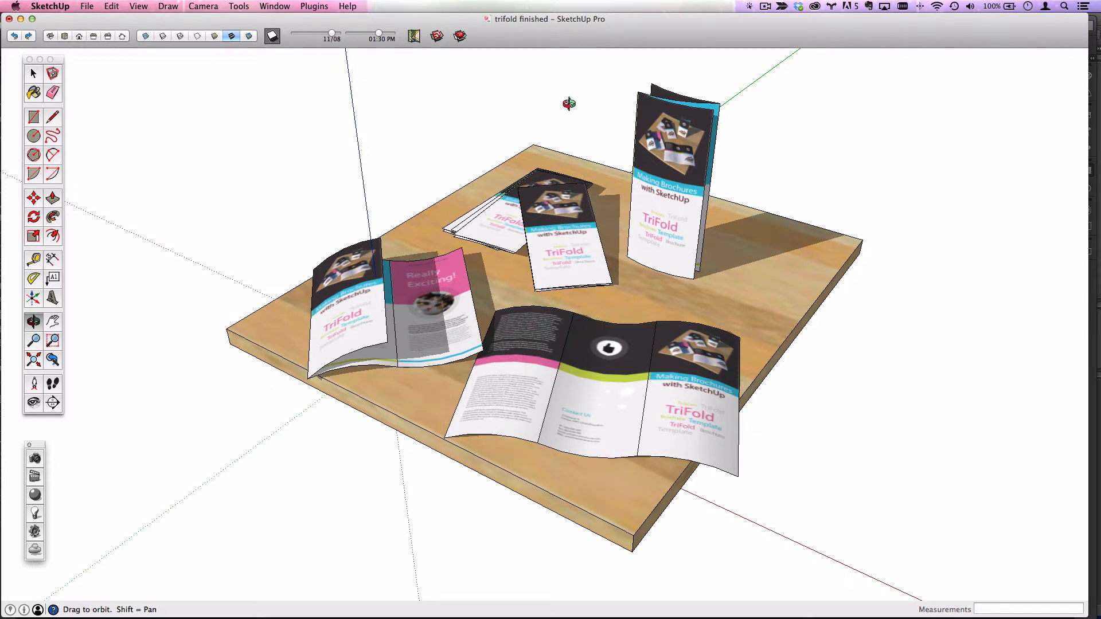
pyautogui.click(140, 6)
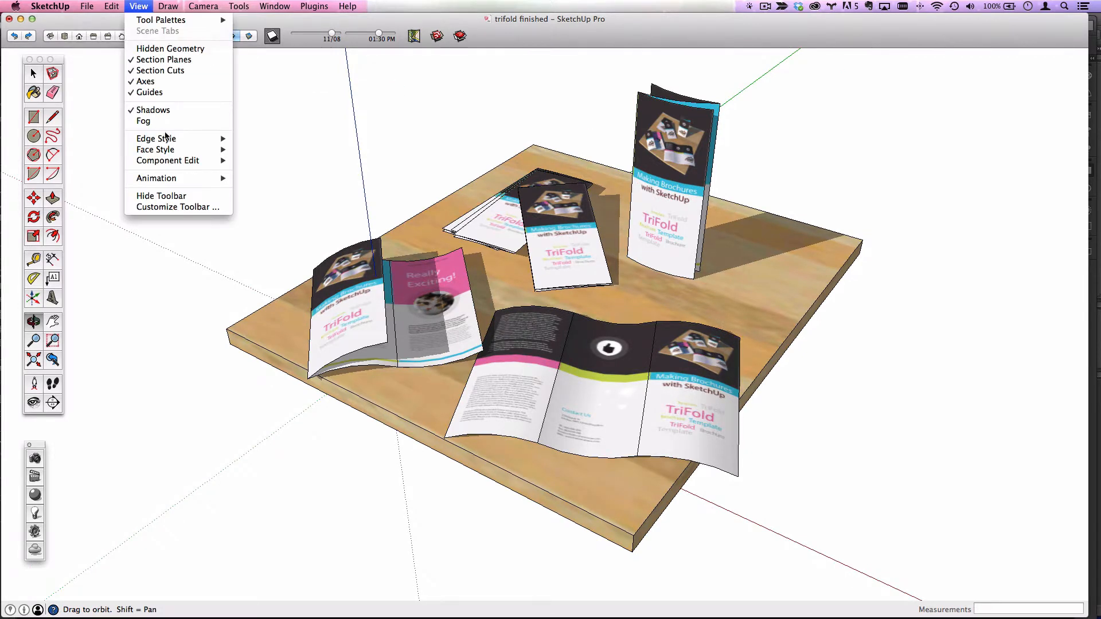
pyautogui.moveTo(167, 139)
pyautogui.click(293, 141)
pyautogui.click(137, 6)
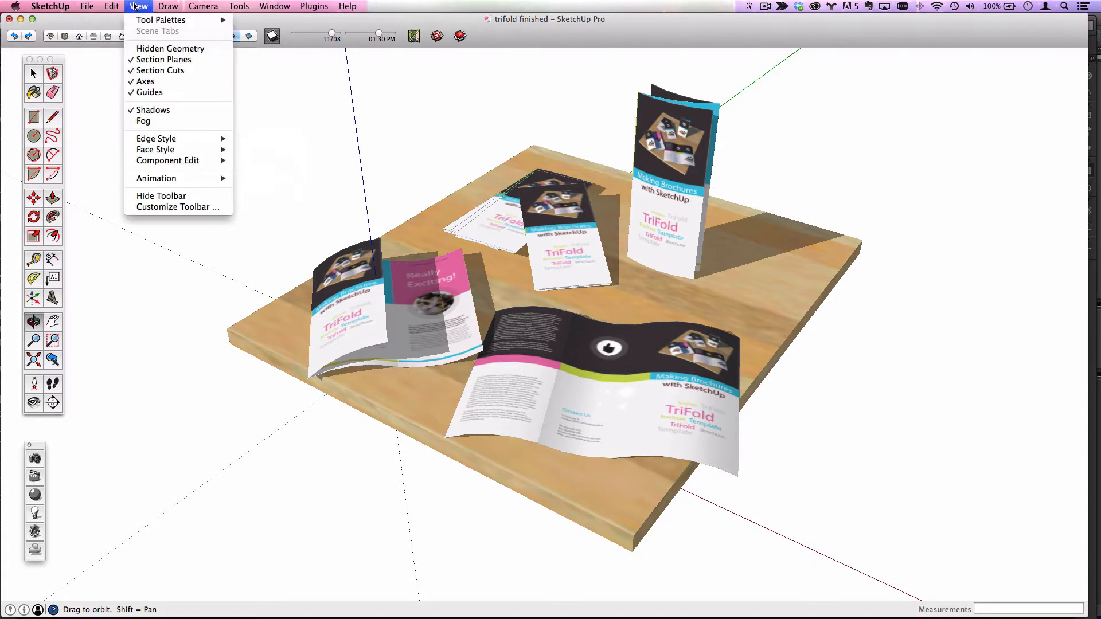
pyautogui.click(151, 82)
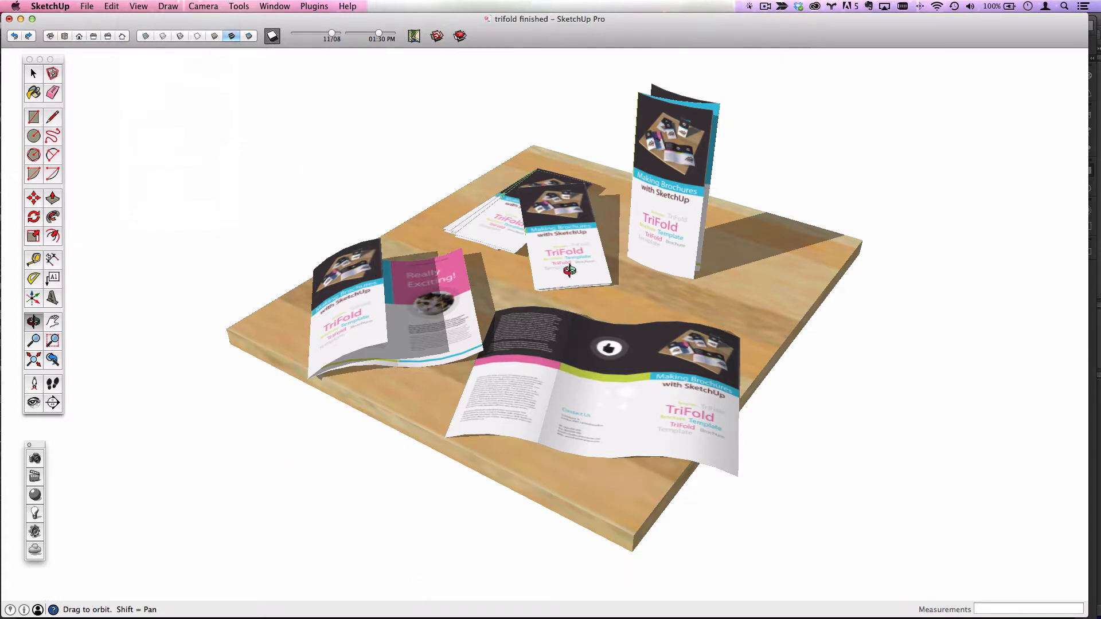
pyautogui.moveTo(570, 270); pyautogui.dragTo(539, 268)
pyautogui.scroll(3, 611, 266)
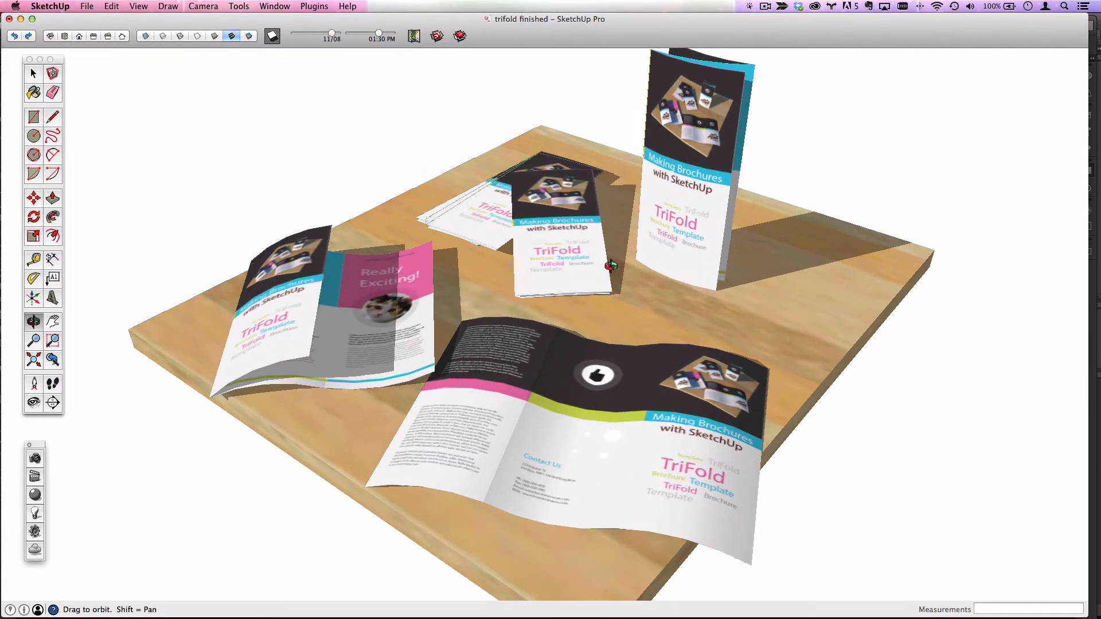
pyautogui.scroll(-1, 587, 287)
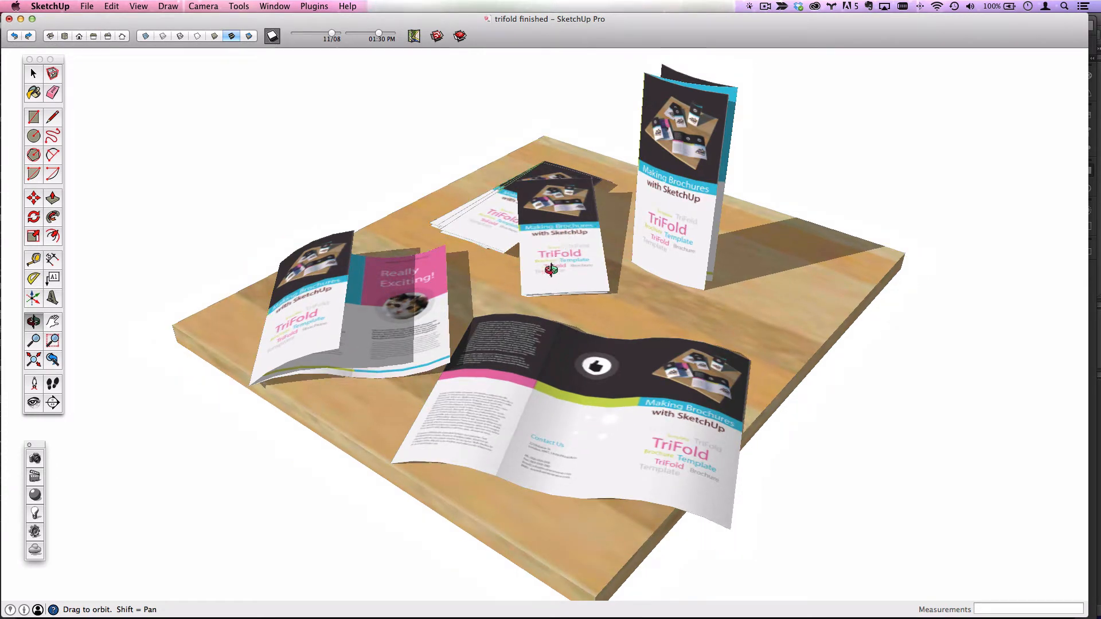
pyautogui.moveTo(466, 313)
pyautogui.mouseDown()
pyautogui.moveTo(442, 315)
pyautogui.moveTo(466, 323)
pyautogui.mouseUp()
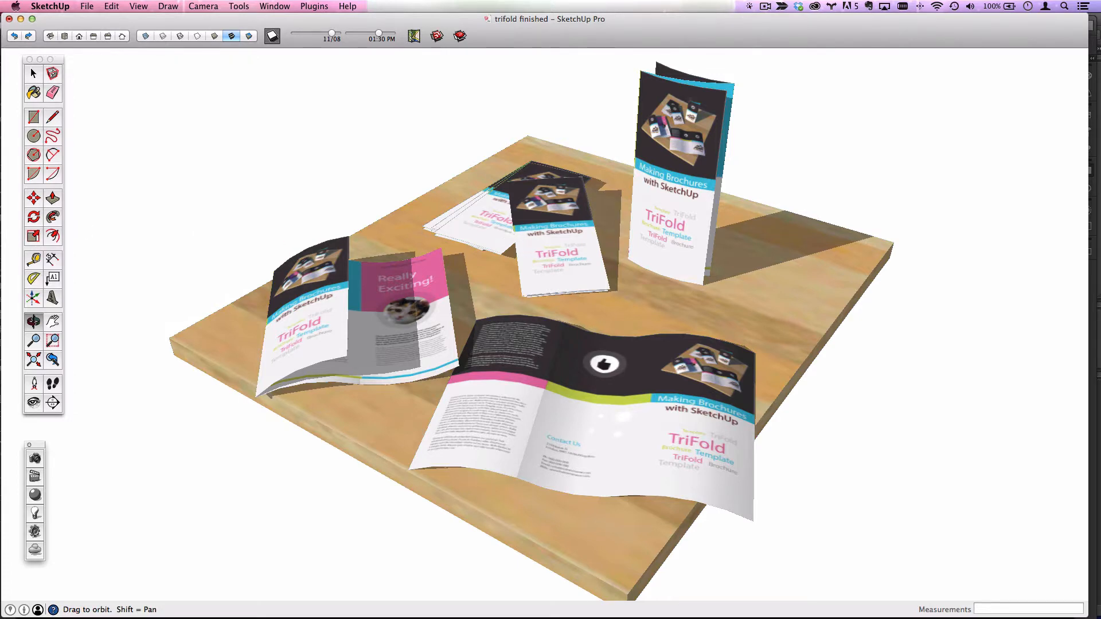
# Step: Switch to Chrome, open Design Bump's Free Corporate Tri Fold Brochure Template result, and review its brochure previews and print guide
pyautogui.moveTo(0, 115); pyautogui.dragTo(749, 28)
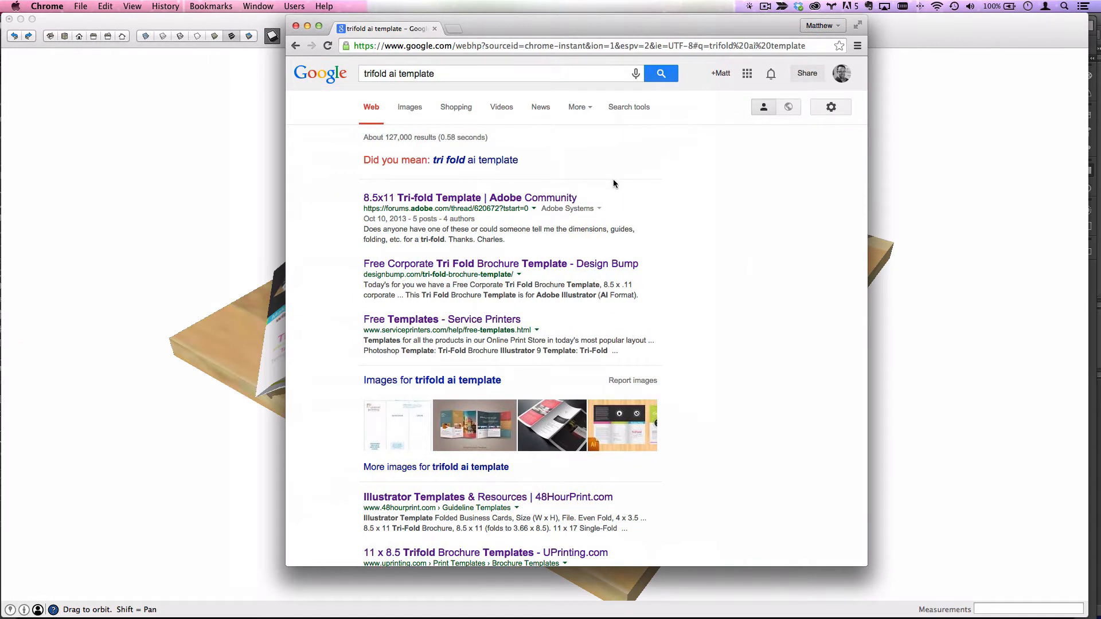
pyautogui.moveTo(450, 73); pyautogui.dragTo(351, 73)
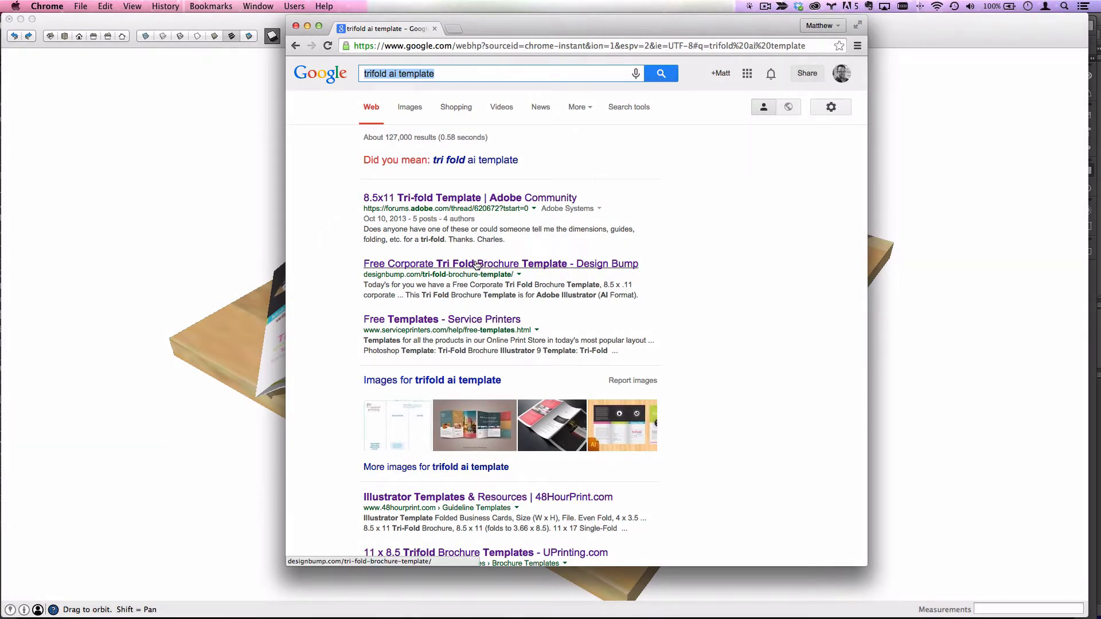
pyautogui.click(476, 264)
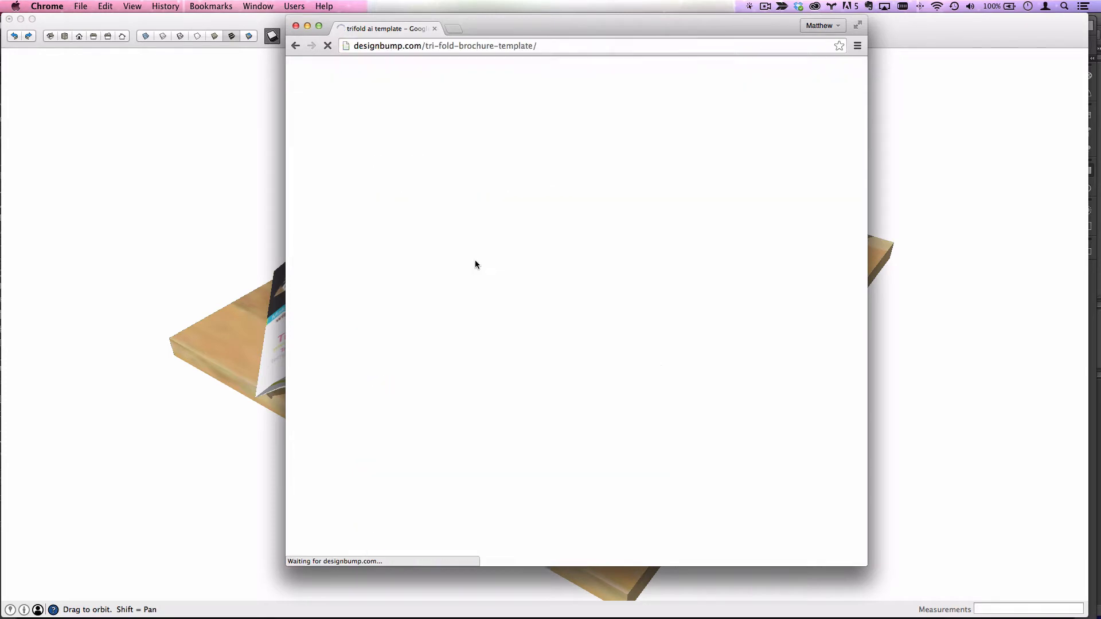
pyautogui.scroll(-5, 651, 250)
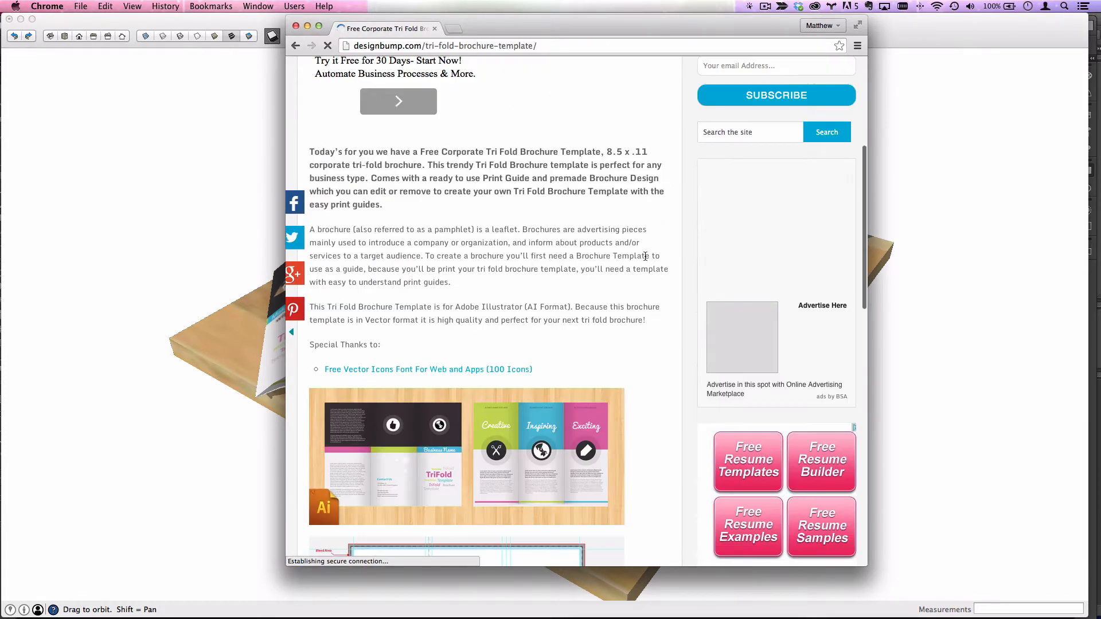
pyautogui.scroll(-3, 629, 331)
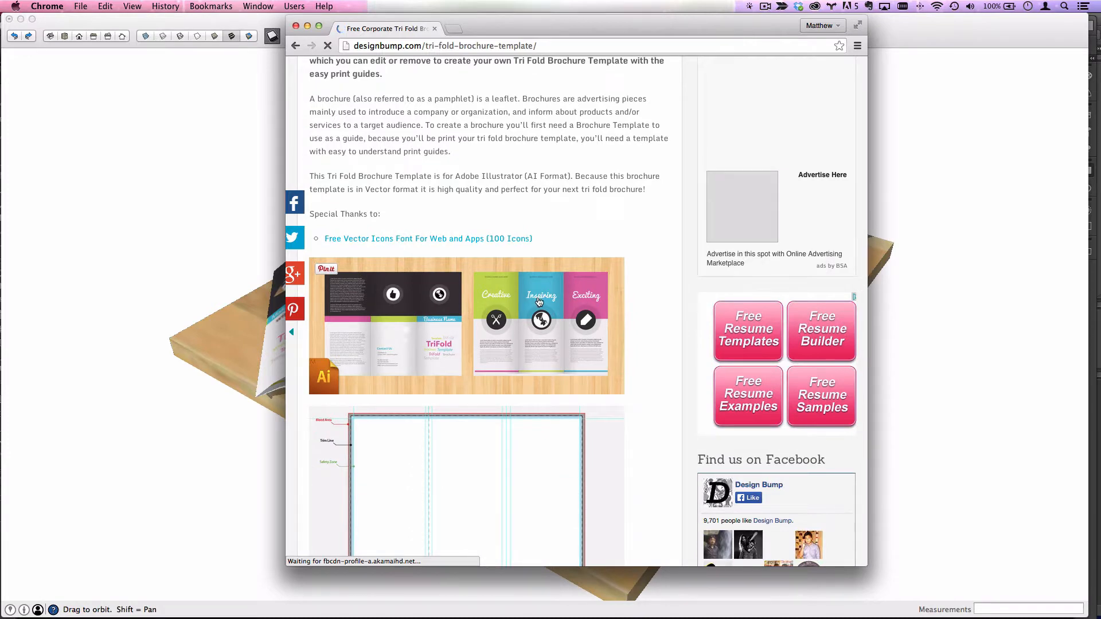
pyautogui.scroll(-4, 531, 296)
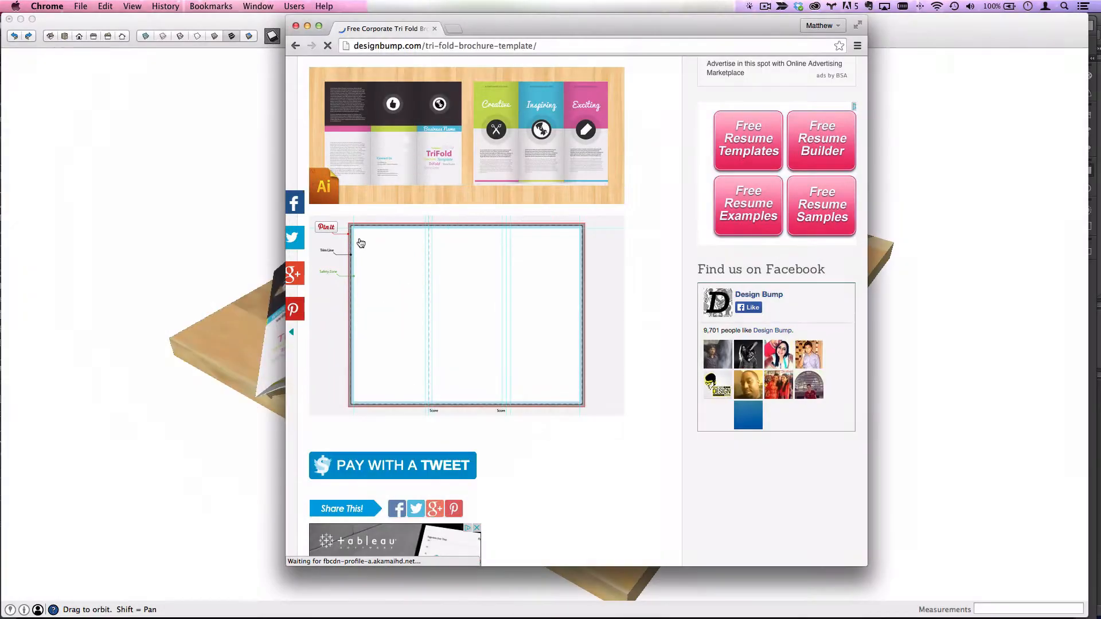
pyautogui.scroll(1, 516, 202)
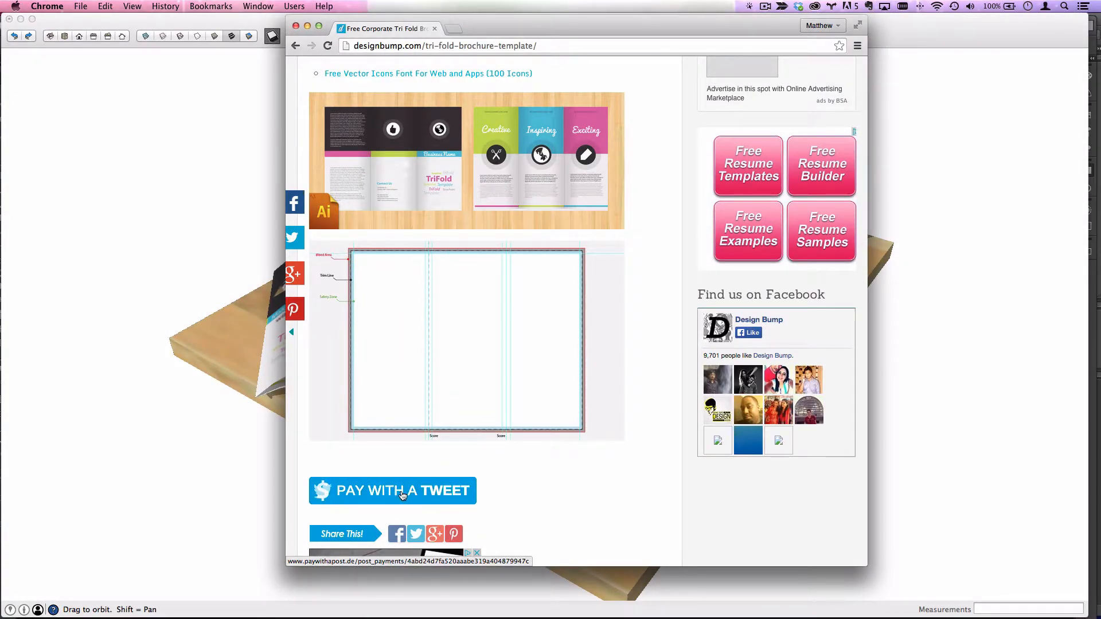
pyautogui.scroll(1, 499, 228)
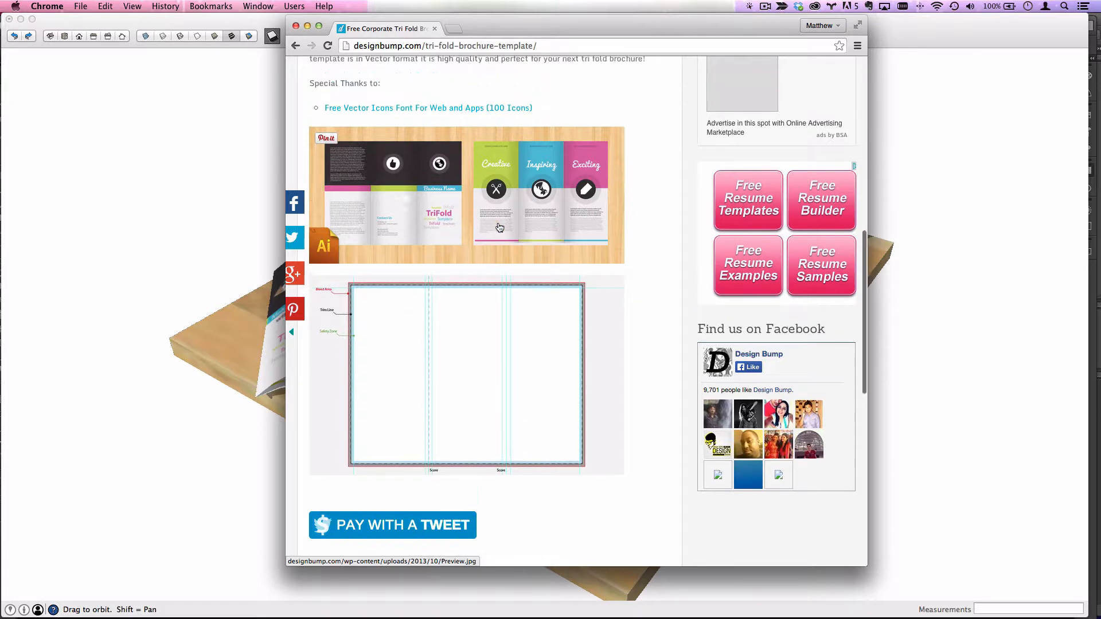
pyautogui.scroll(5, 499, 227)
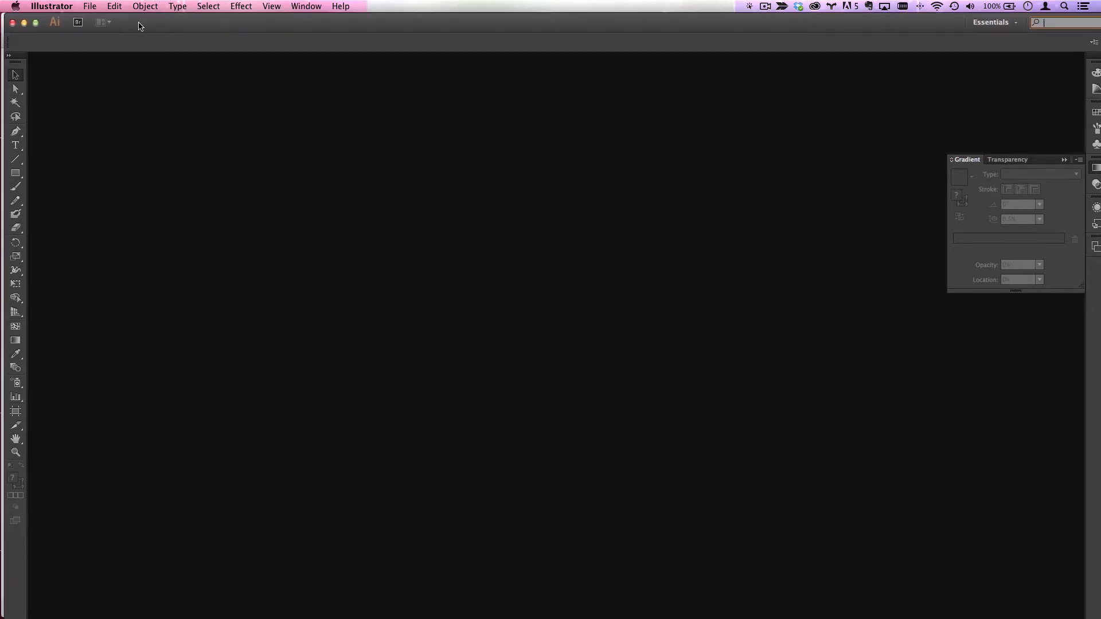
# Step: Switch to Illustrator and open Tri-Fold-Brochure-8-5x11-Inside.ai and Tri-Fold-Brochure-8-5x11-Outside.ai together from the Downloads folder
pyautogui.click(91, 5)
pyautogui.click(105, 42)
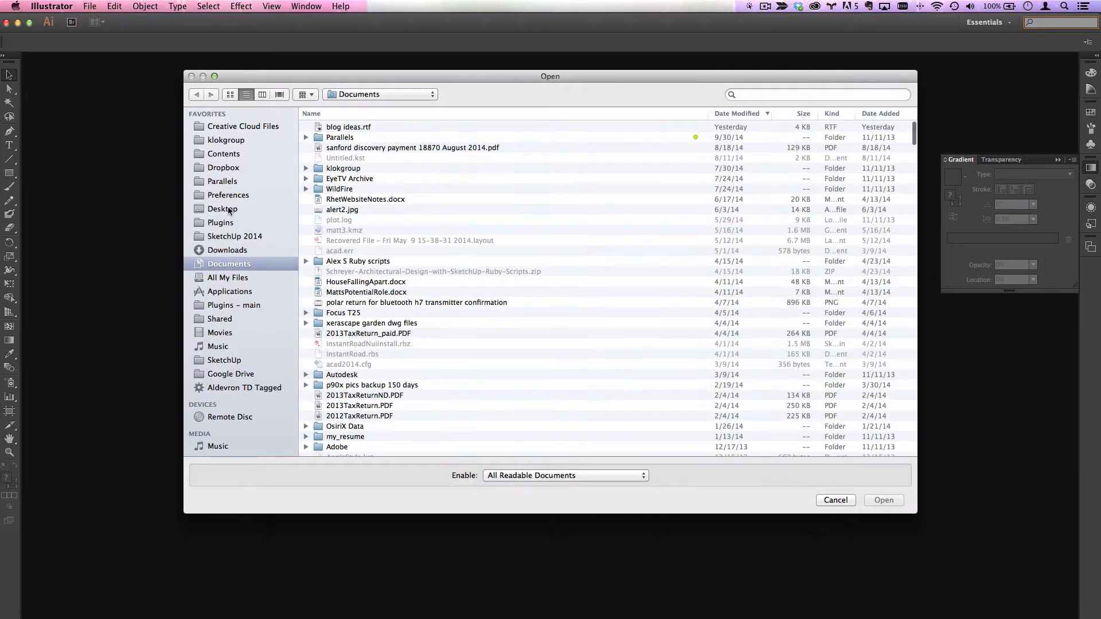
pyautogui.click(224, 208)
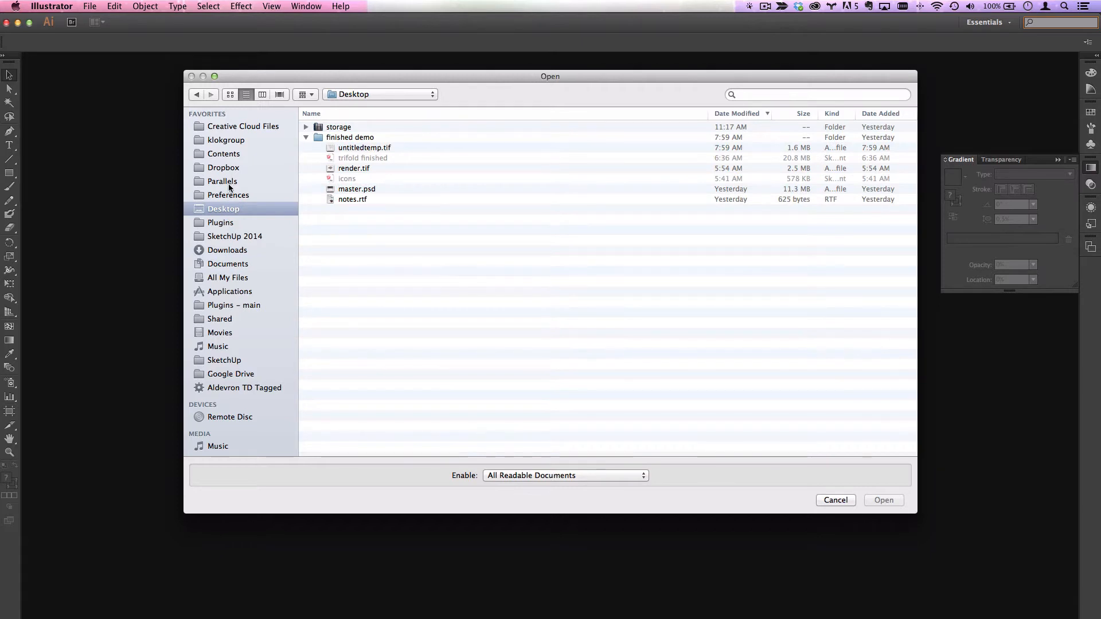
pyautogui.click(225, 252)
pyautogui.click(367, 139)
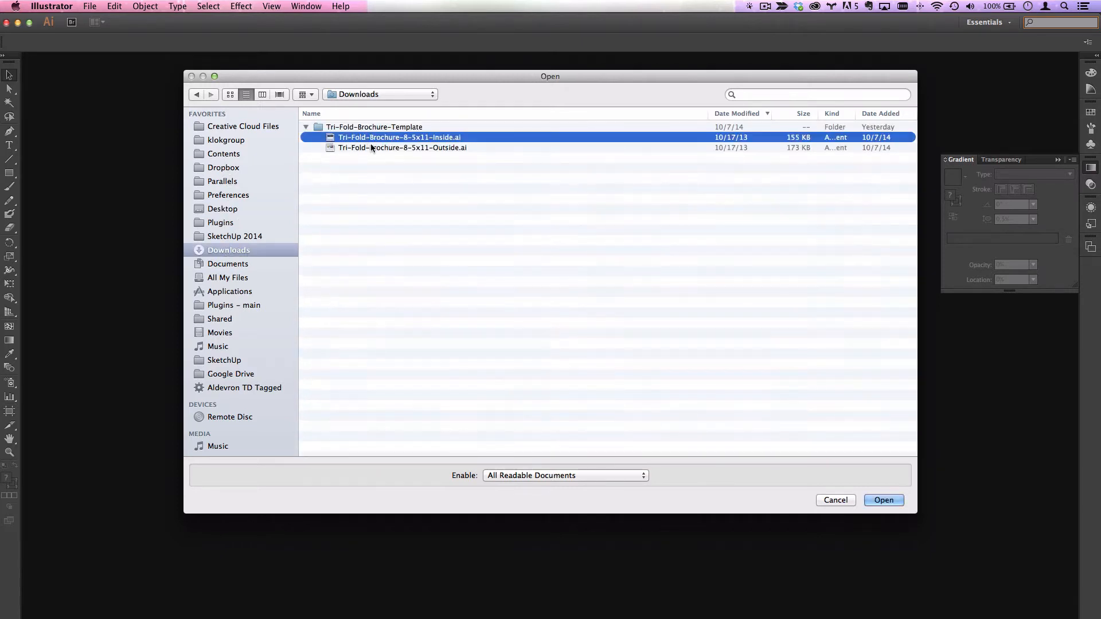
pyautogui.keyDown('shift'); pyautogui.click(371, 147); pyautogui.keyUp('shift')
pyautogui.click(881, 500)
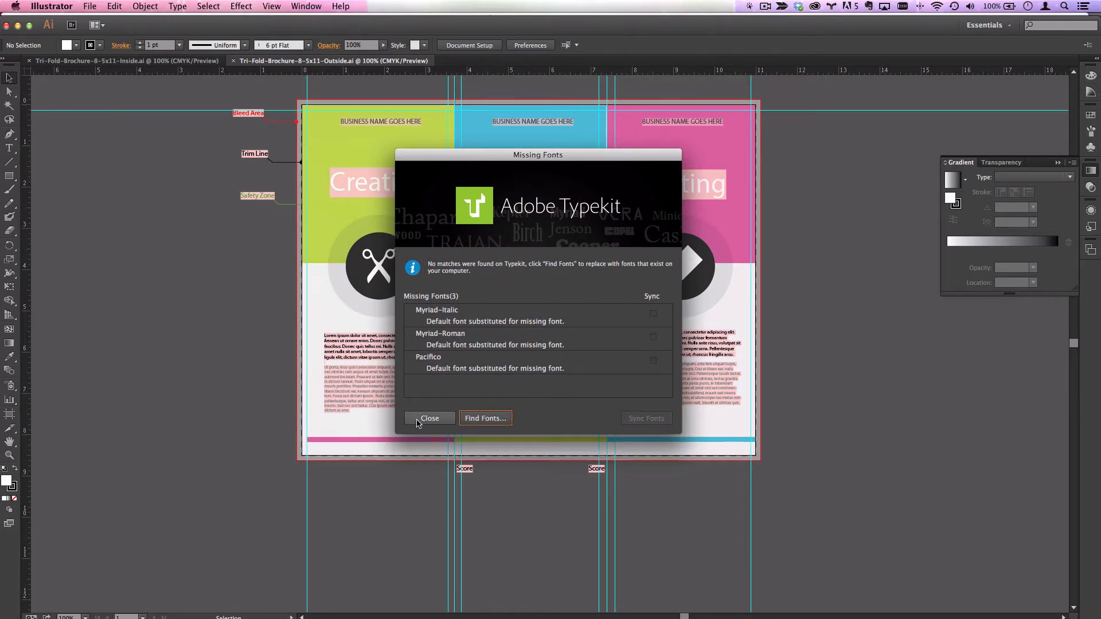
# Step: Dismiss the missing-font dialogs in the Outside and Inside brochure documents without replacing any fonts
pyautogui.click(450, 418)
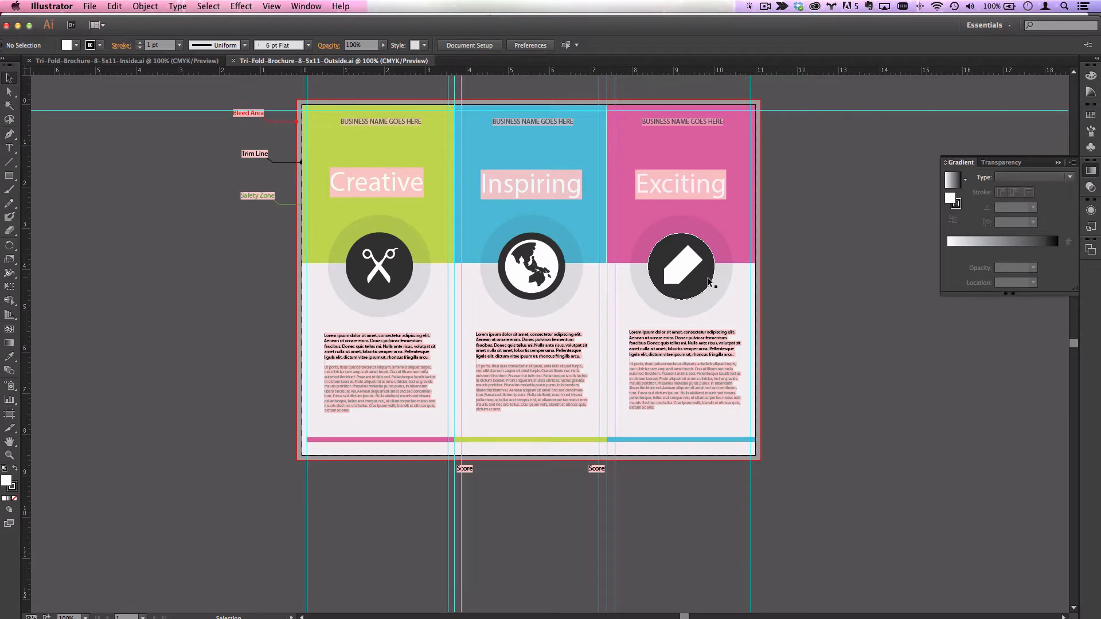
pyautogui.click(193, 61)
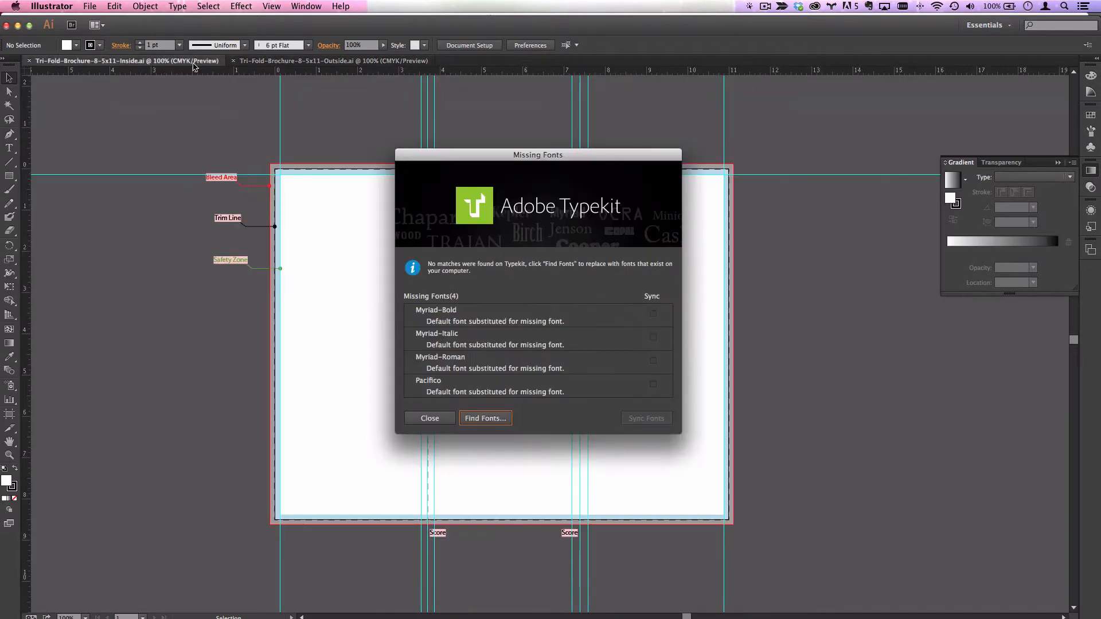
pyautogui.click(489, 418)
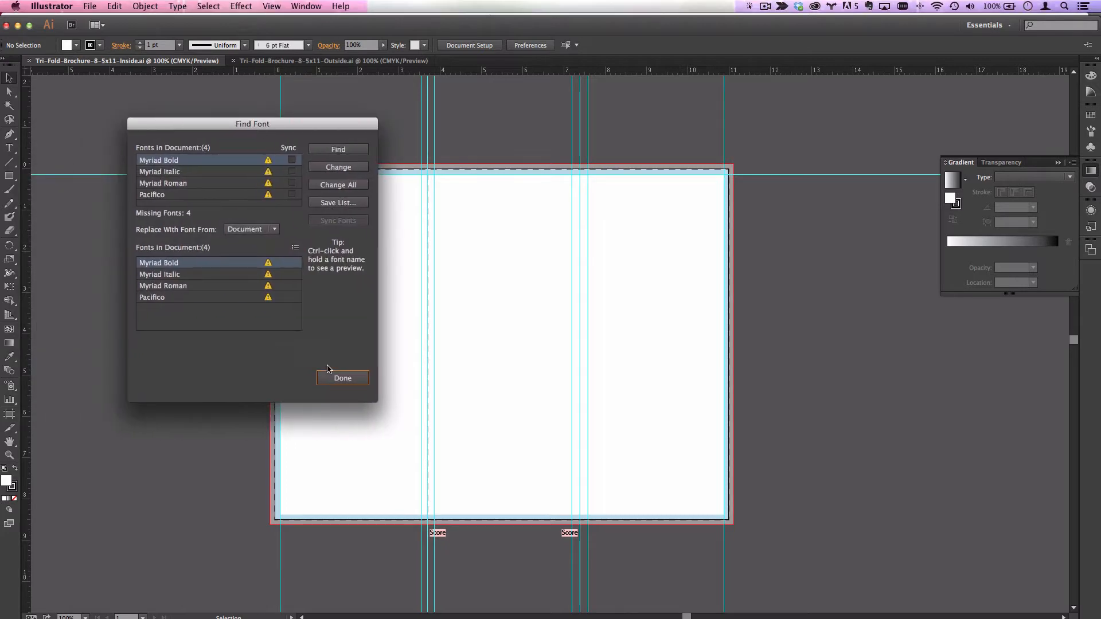
pyautogui.click(337, 376)
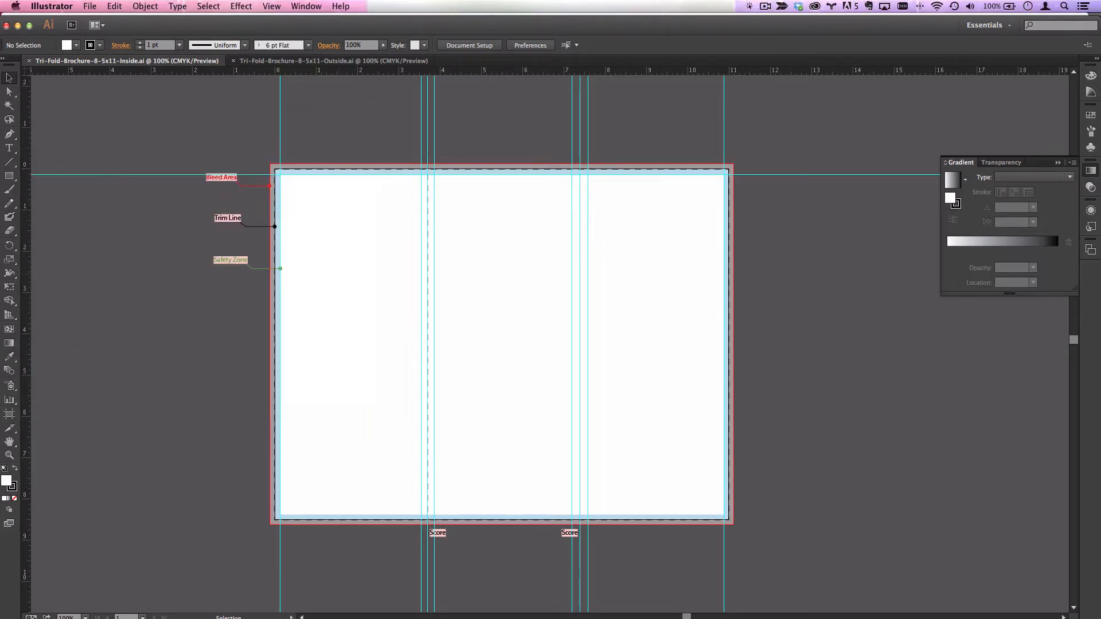
# Step: Show the Artwork layer in the Inside brochure document and hide the Guides and Print Guides layers
pyautogui.moveTo(0, 355); pyautogui.dragTo(607, 214)
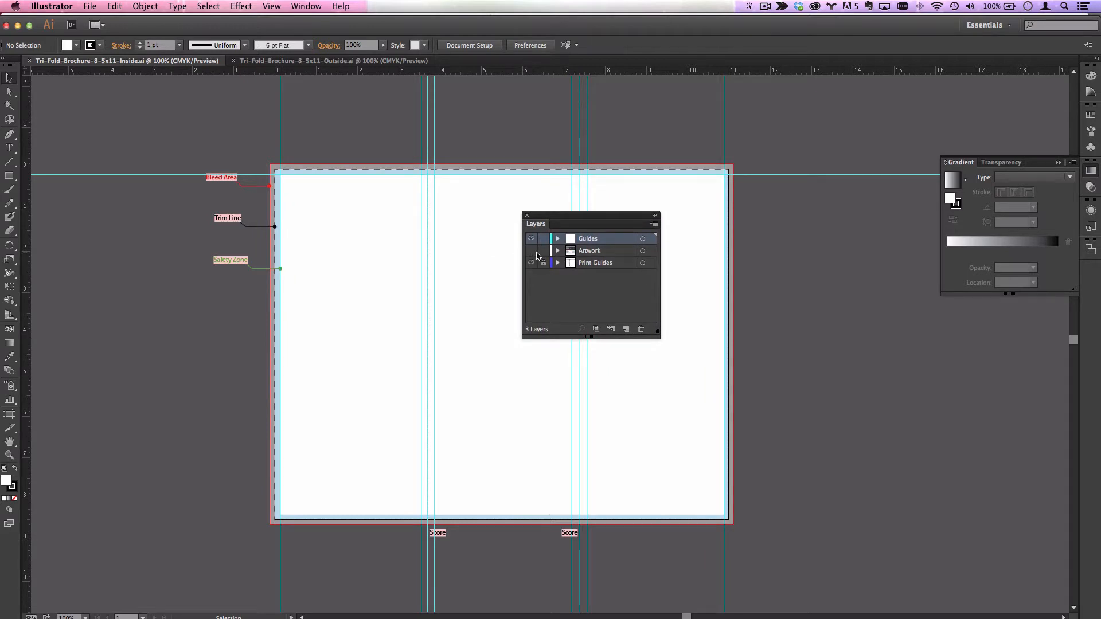
pyautogui.click(531, 252)
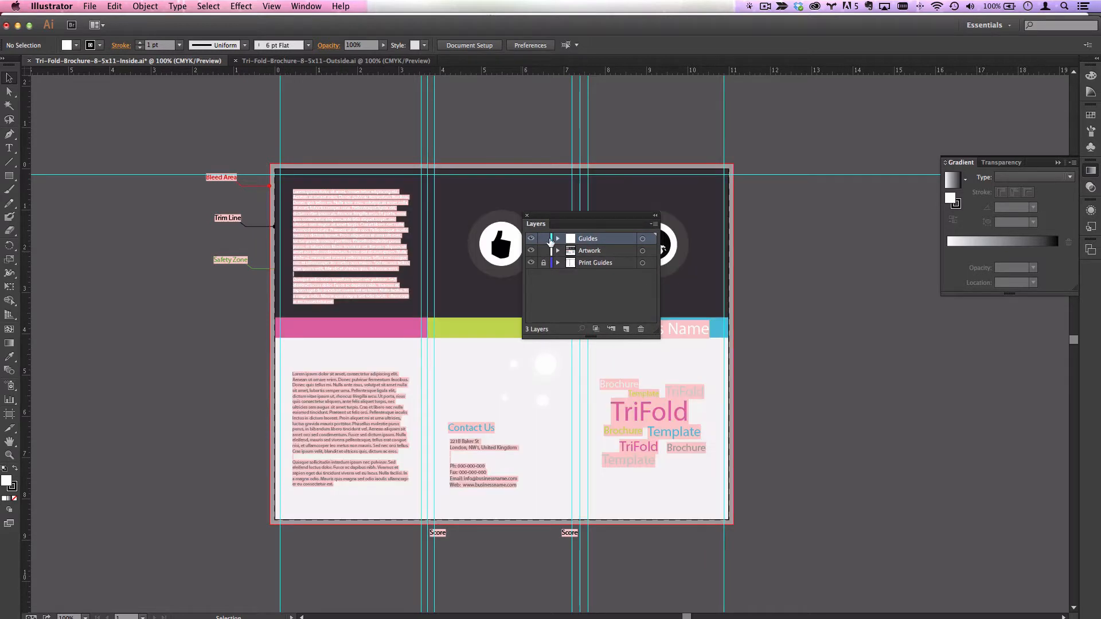
pyautogui.click(531, 238)
pyautogui.click(534, 268)
pyautogui.moveTo(561, 217); pyautogui.dragTo(812, 152)
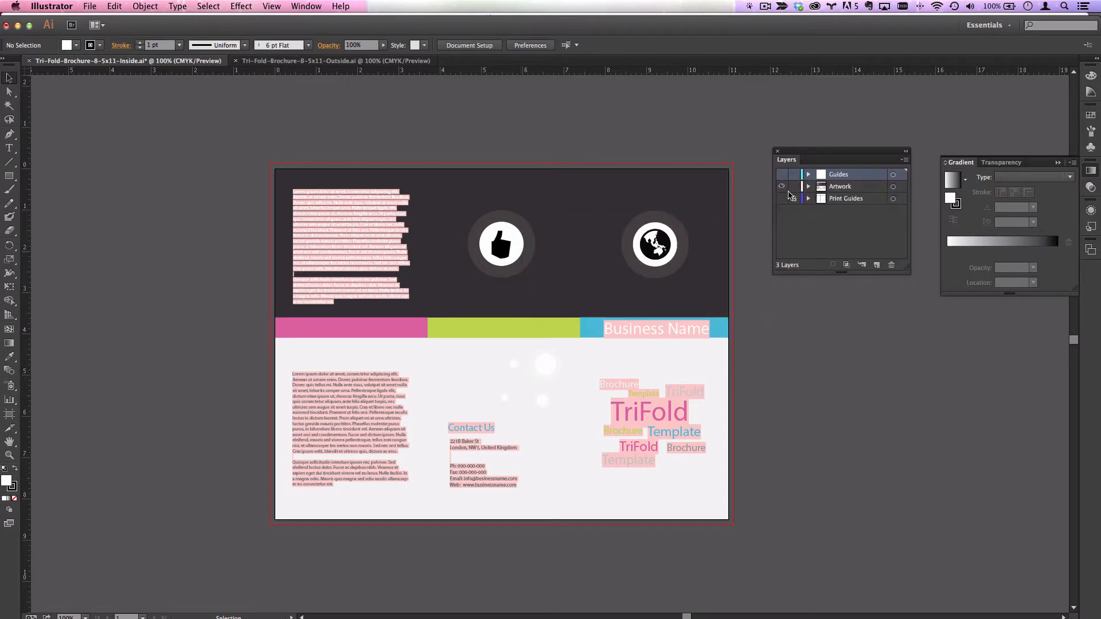
# Step: Briefly show the Guides and Print Guides layers to examine the bleed, trim and safety markings, and hide both again
pyautogui.click(781, 174)
pyautogui.click(781, 198)
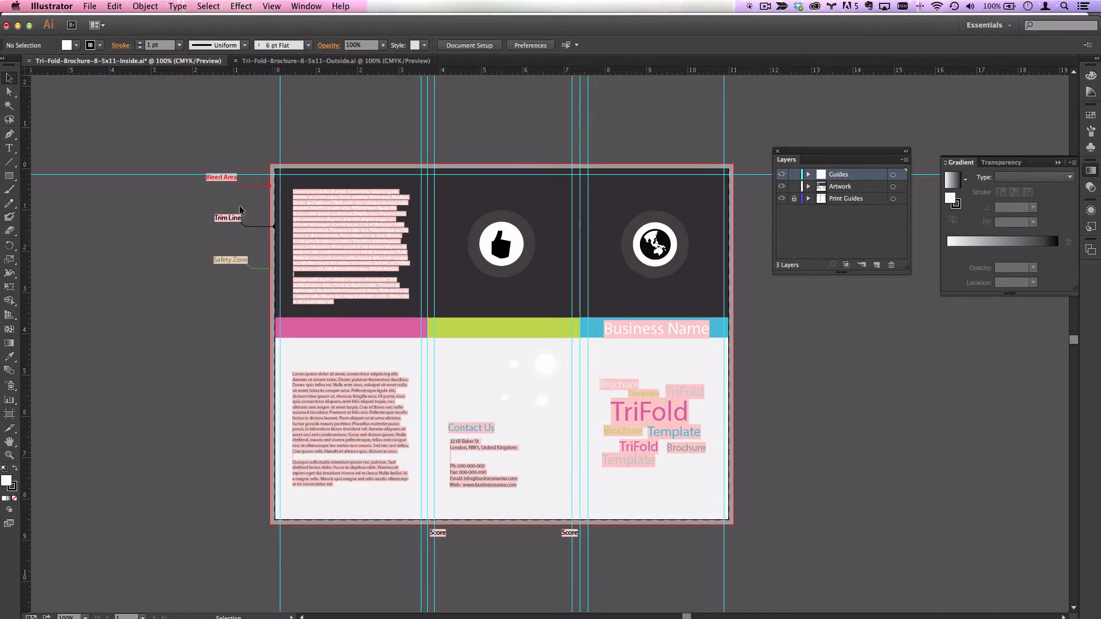
pyautogui.click(781, 174)
pyautogui.click(781, 199)
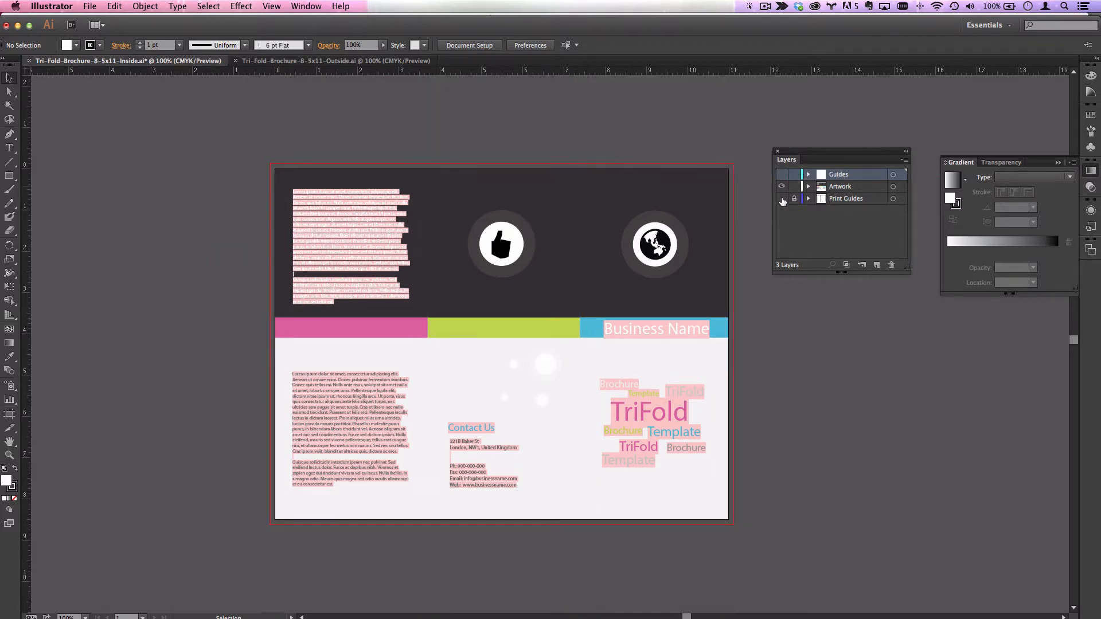
# Step: Select all artwork on the Artwork layer of the Inside brochure document and copy it
pyautogui.click(845, 189)
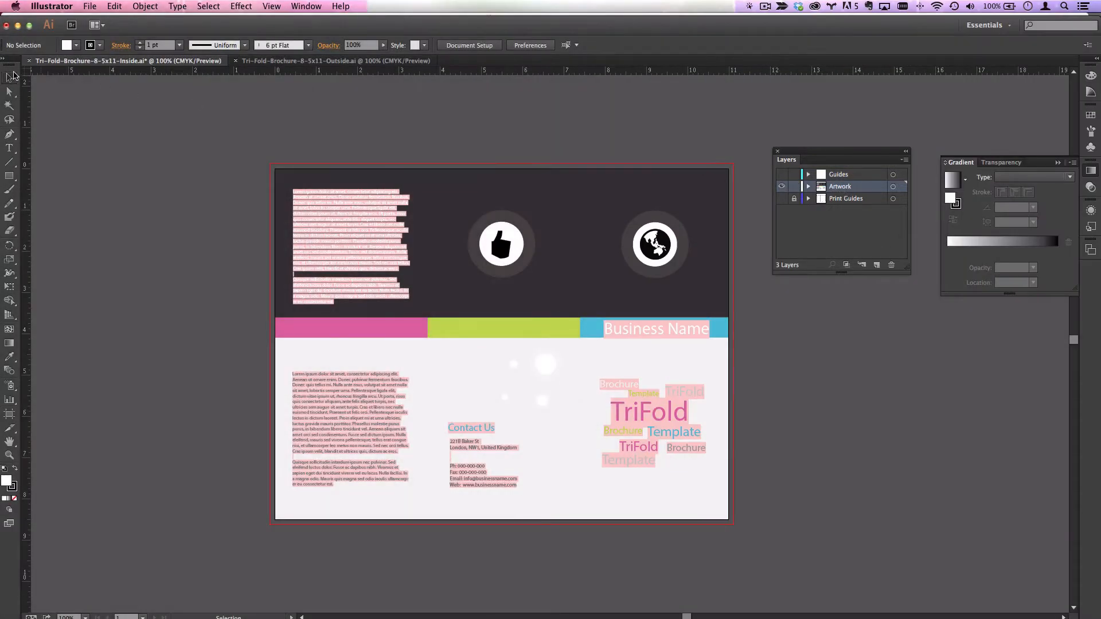
pyautogui.moveTo(255, 150); pyautogui.dragTo(741, 540)
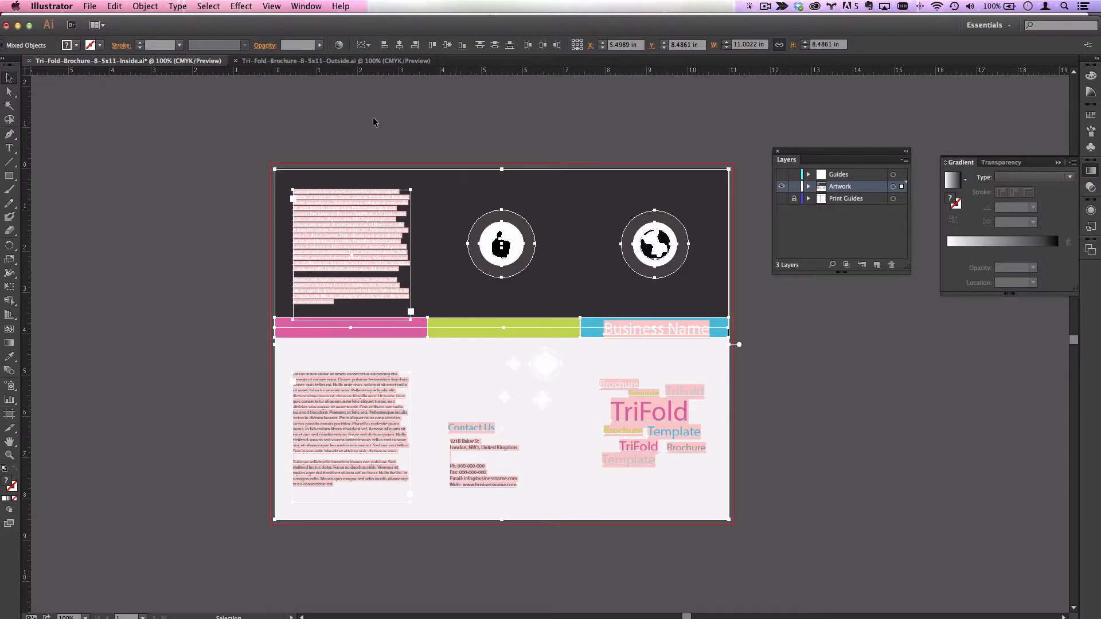
pyautogui.click(115, 6)
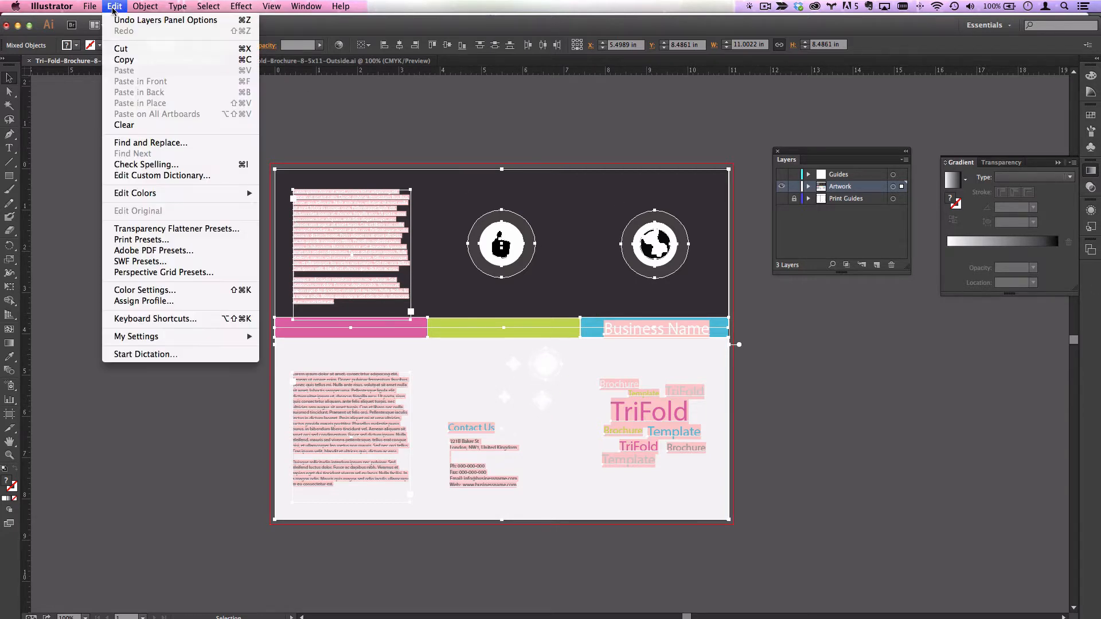
pyautogui.click(124, 60)
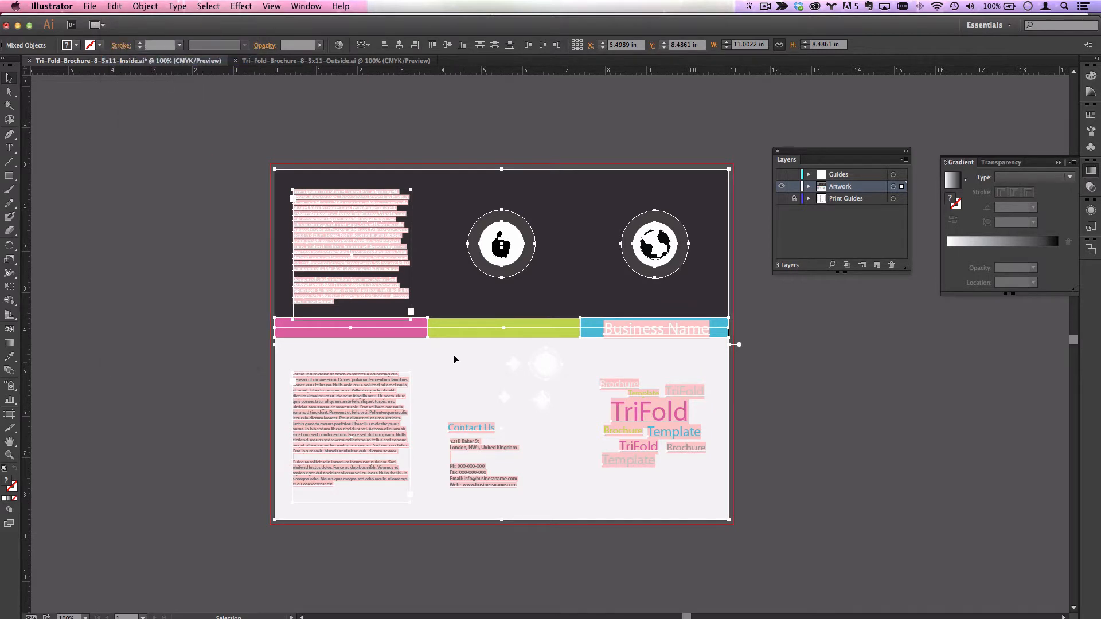
# Step: Switch to Photoshop and start a new document with a width of 11 inches and a height of 8.5 inches
pyautogui.press('super+Tab')
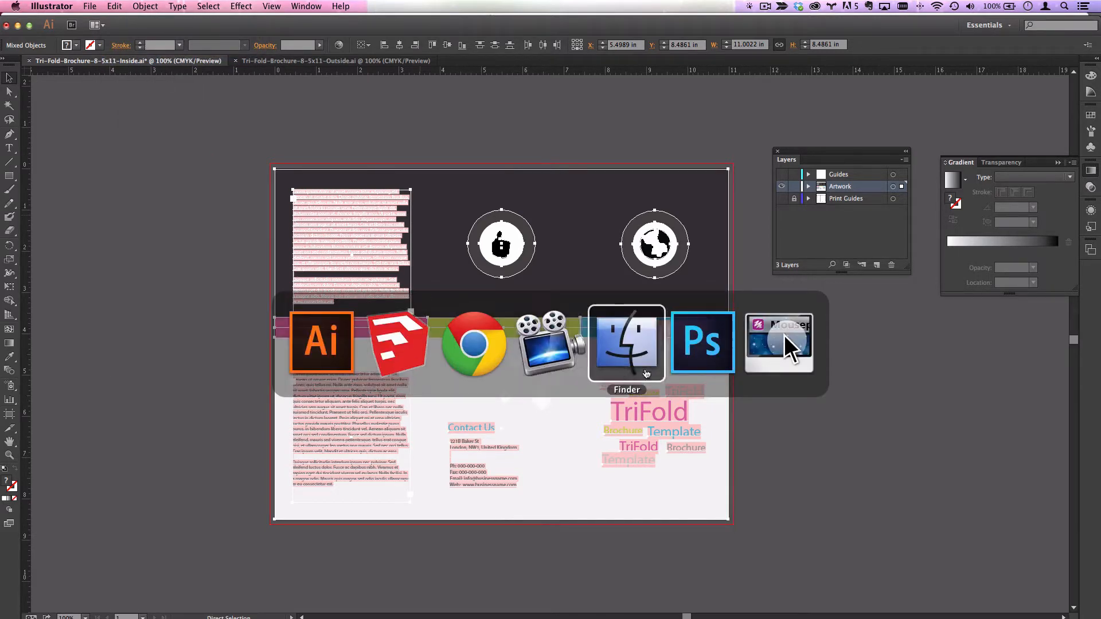
pyautogui.click(704, 366)
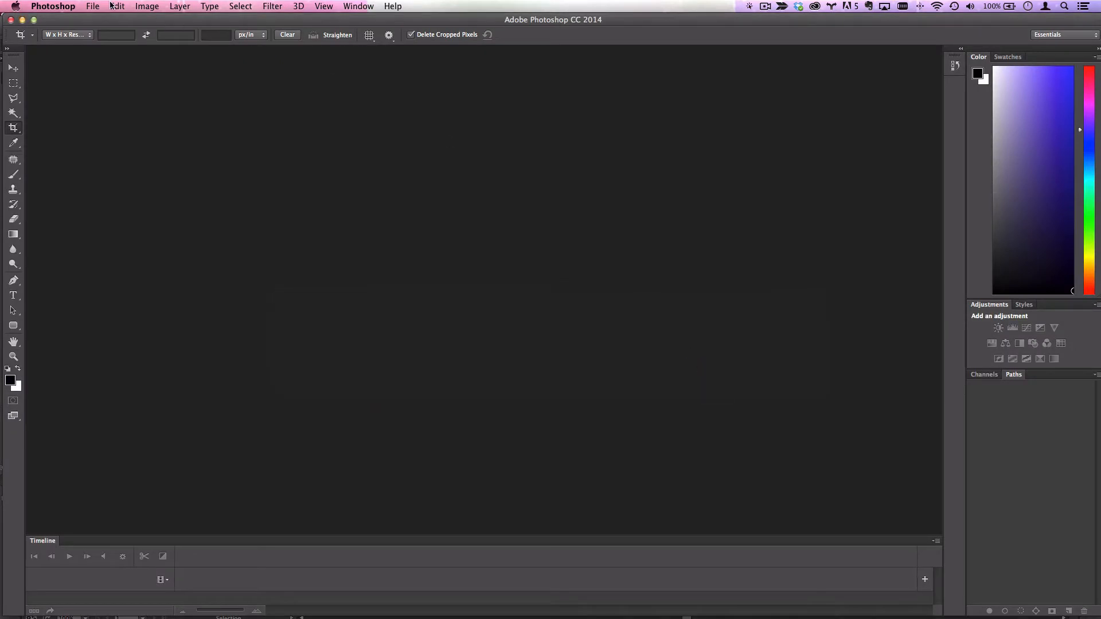
pyautogui.click(92, 5)
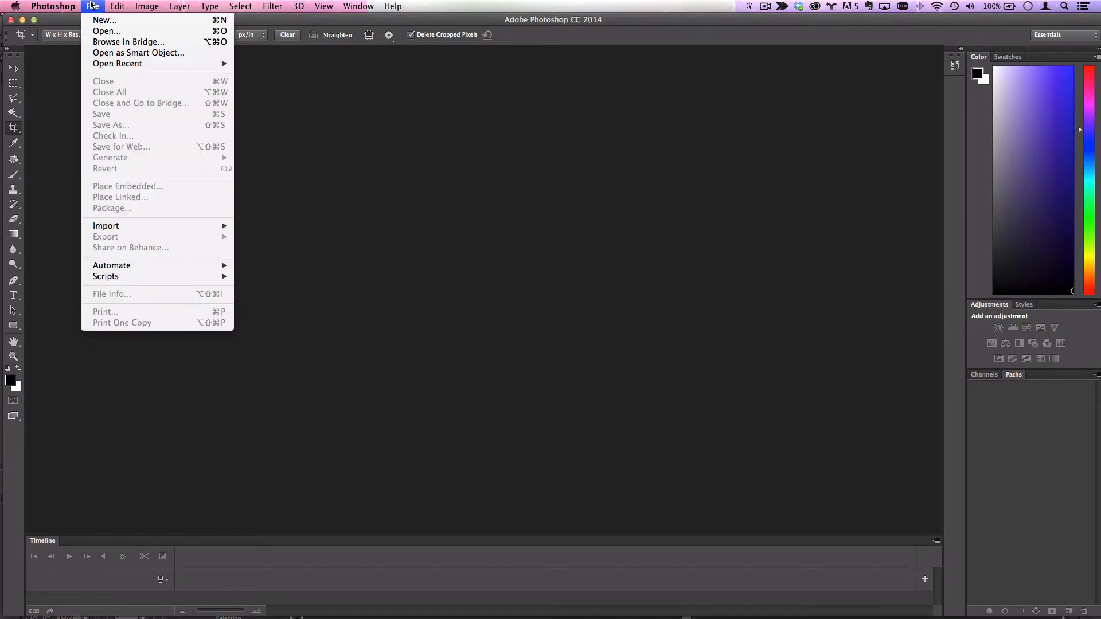
pyautogui.click(101, 20)
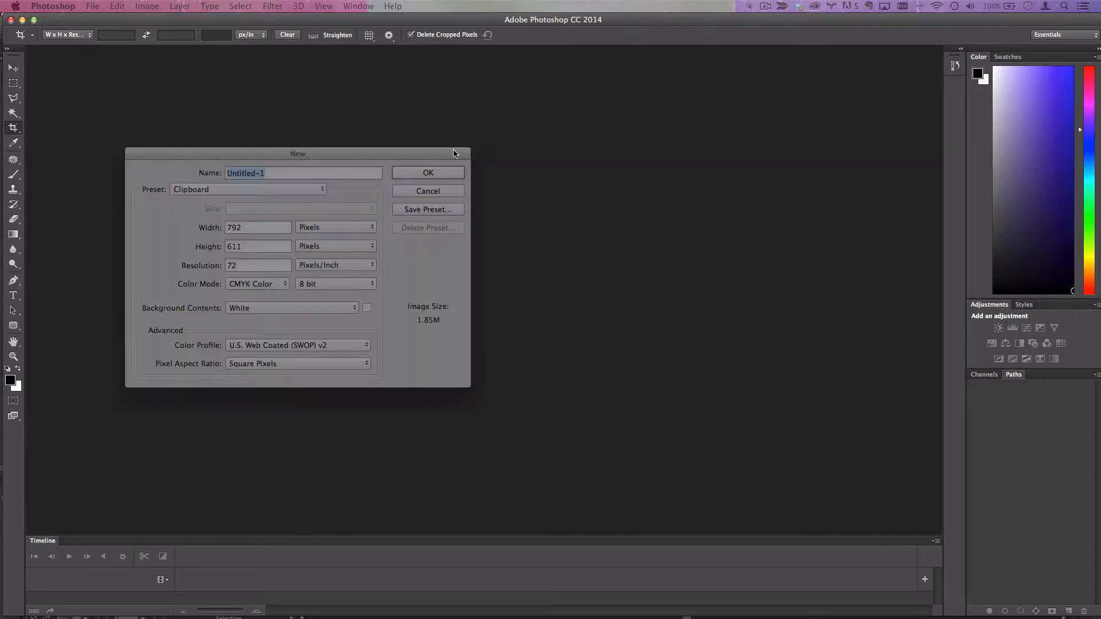
pyautogui.click(472, 223)
pyautogui.click(468, 234)
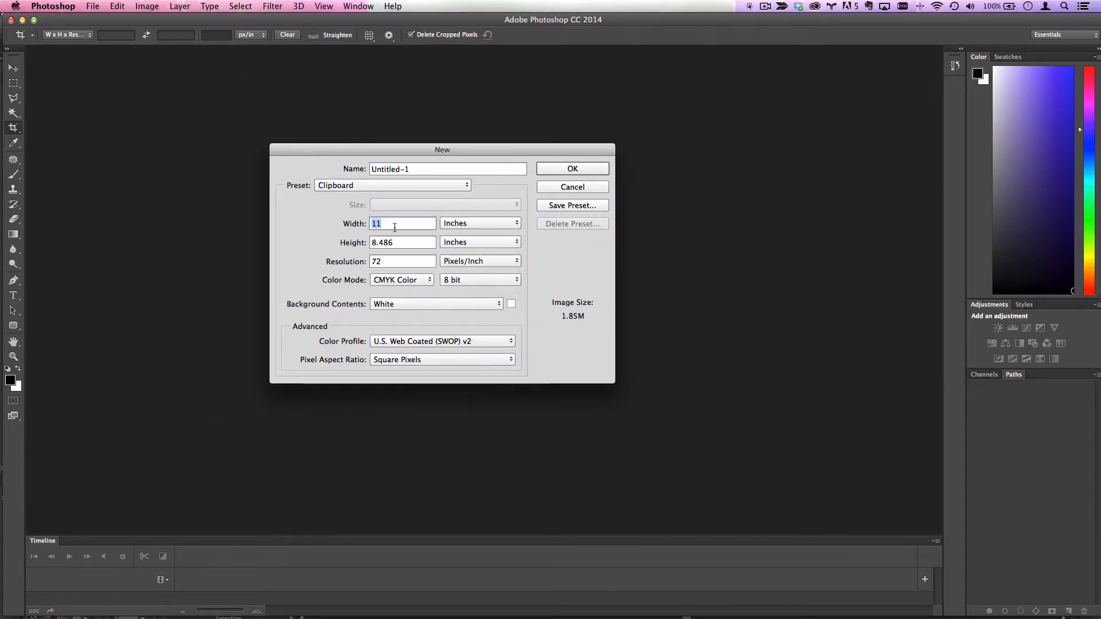
pyautogui.press('Tab')
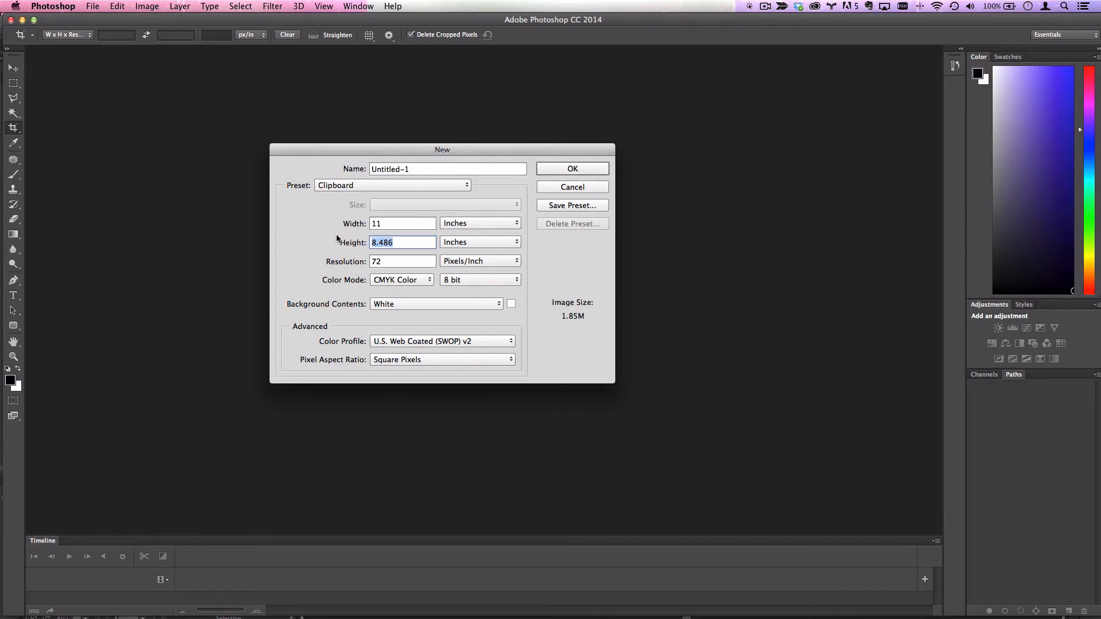
pyautogui.write('8.5')
pyautogui.press('Tab')
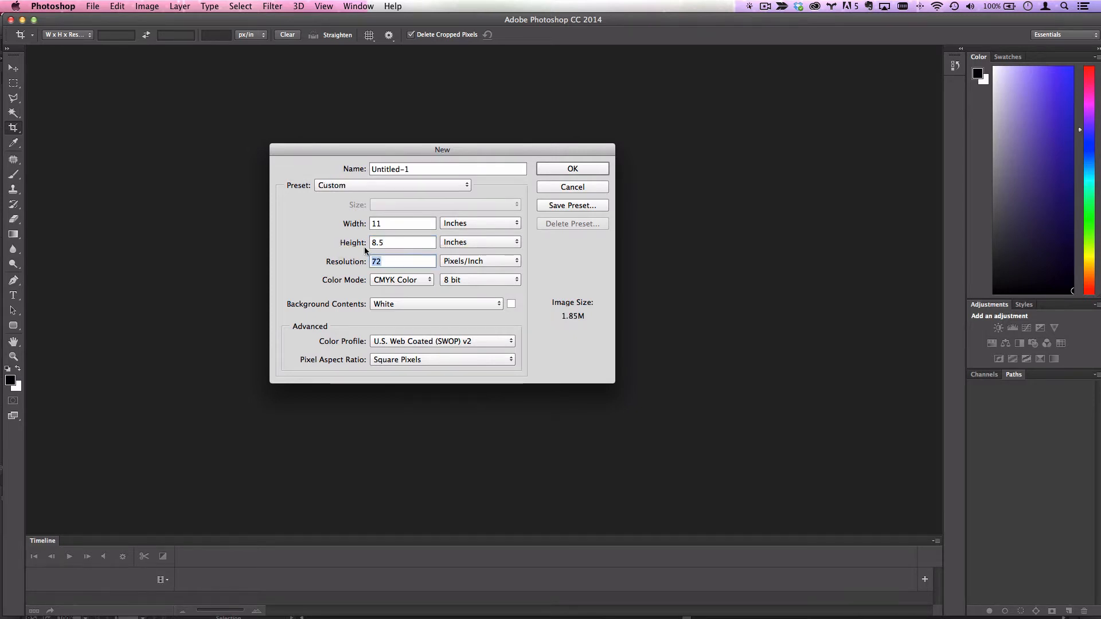
# Step: Switch to SketchUp to view the finished brochure scene and return to Photoshop's new document settings
pyautogui.press('super+Tab')
pyautogui.press('super+Tab')
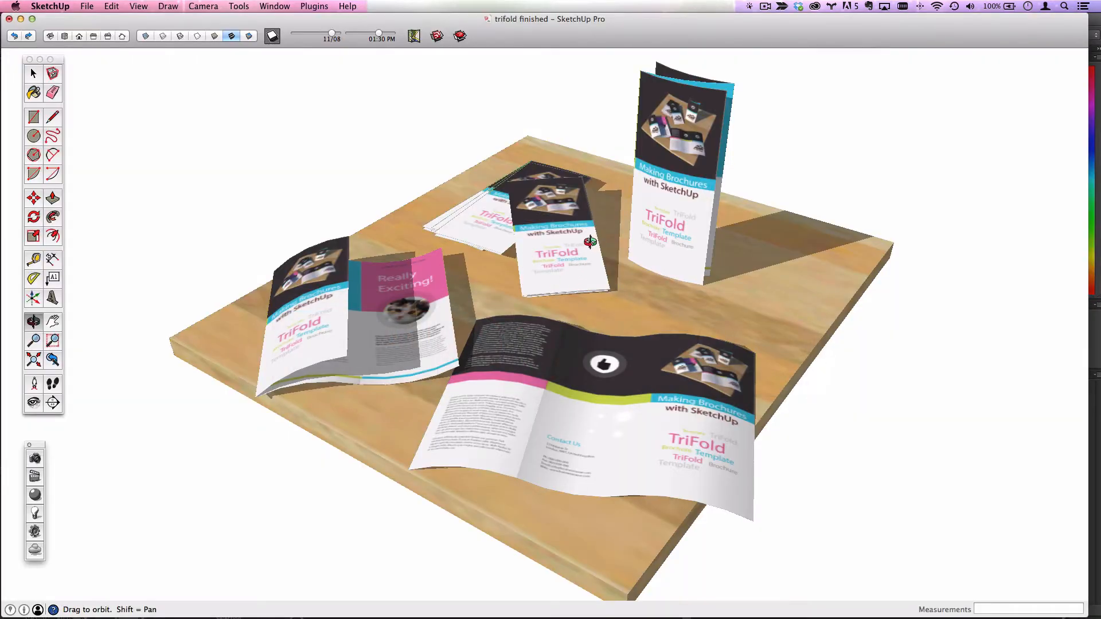
pyautogui.press('super+Tab')
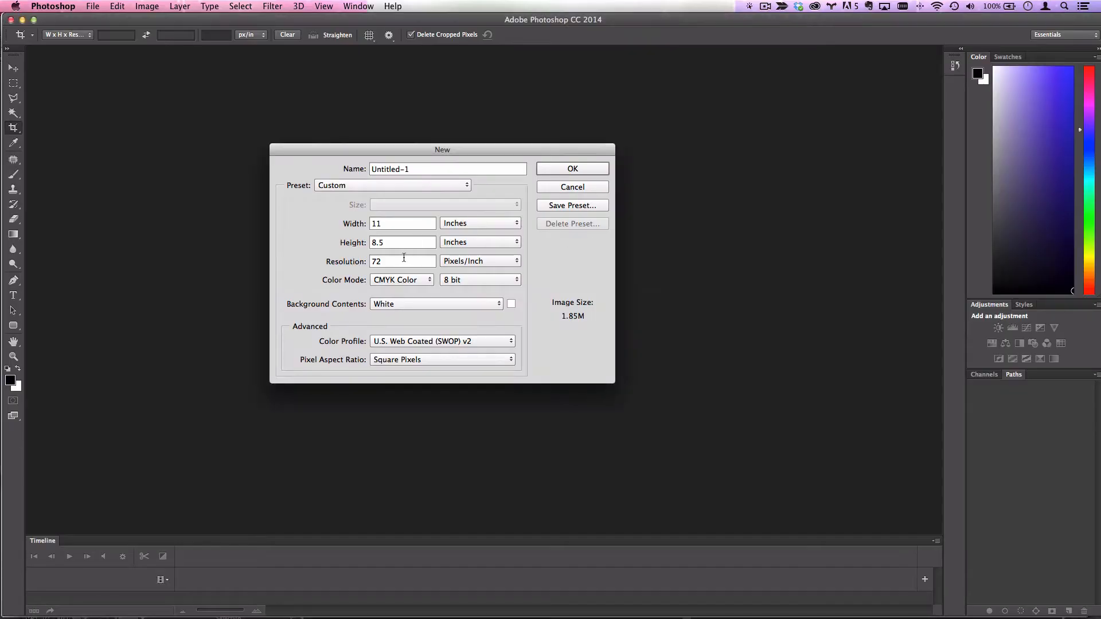
# Step: Set the new document's resolution to 150 pixels/inch and its color mode to RGB Color, and create the document
pyautogui.doubleClick(390, 265)
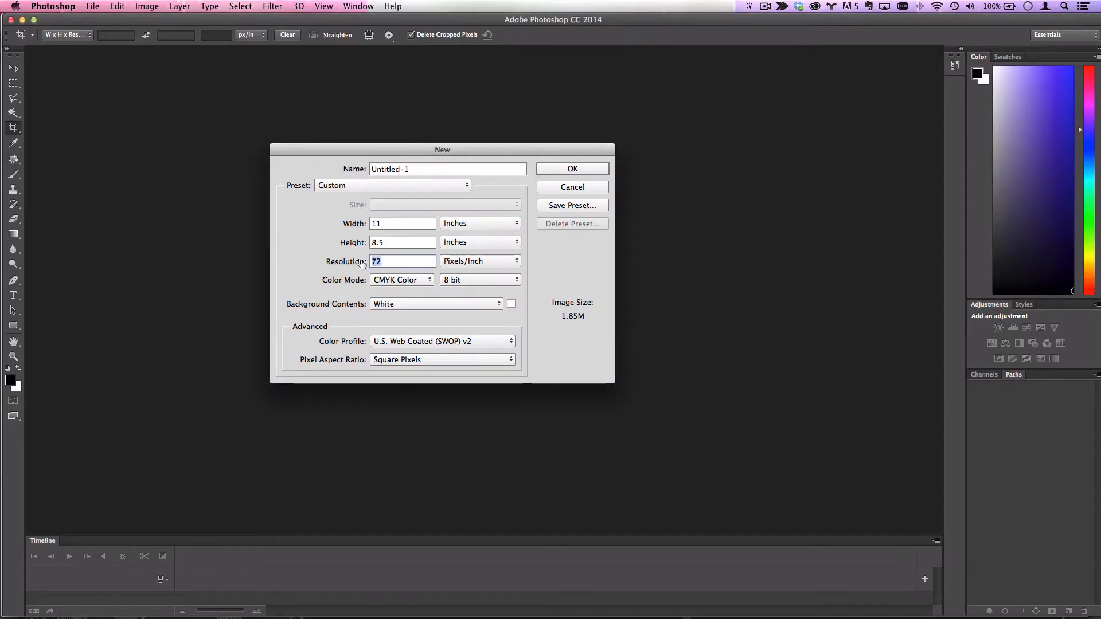
pyautogui.write('150')
pyautogui.click(392, 281)
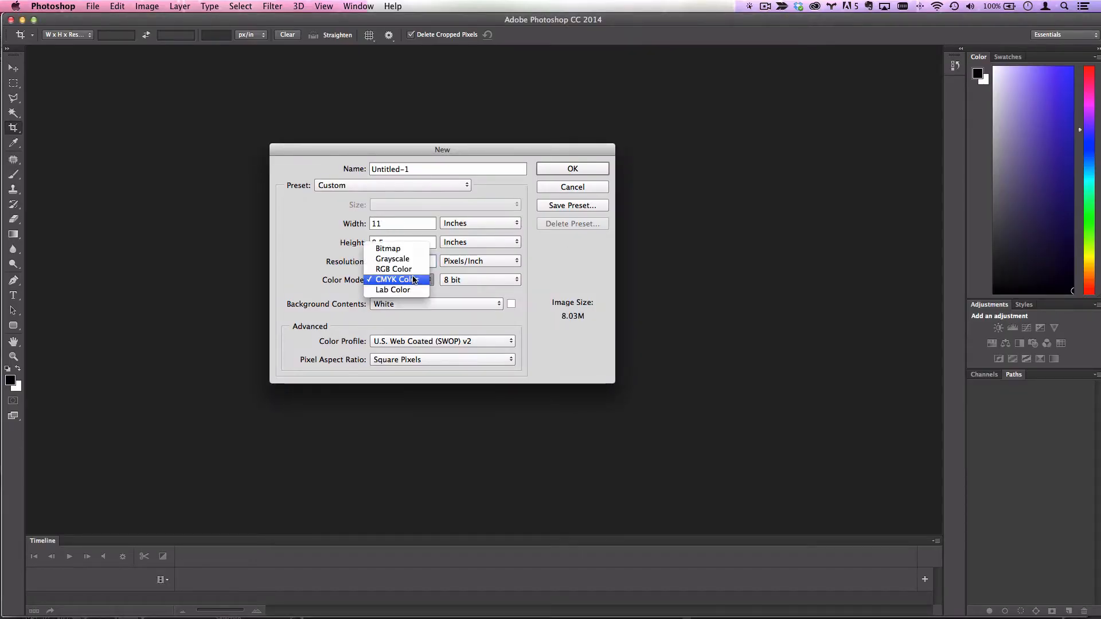
pyautogui.click(414, 271)
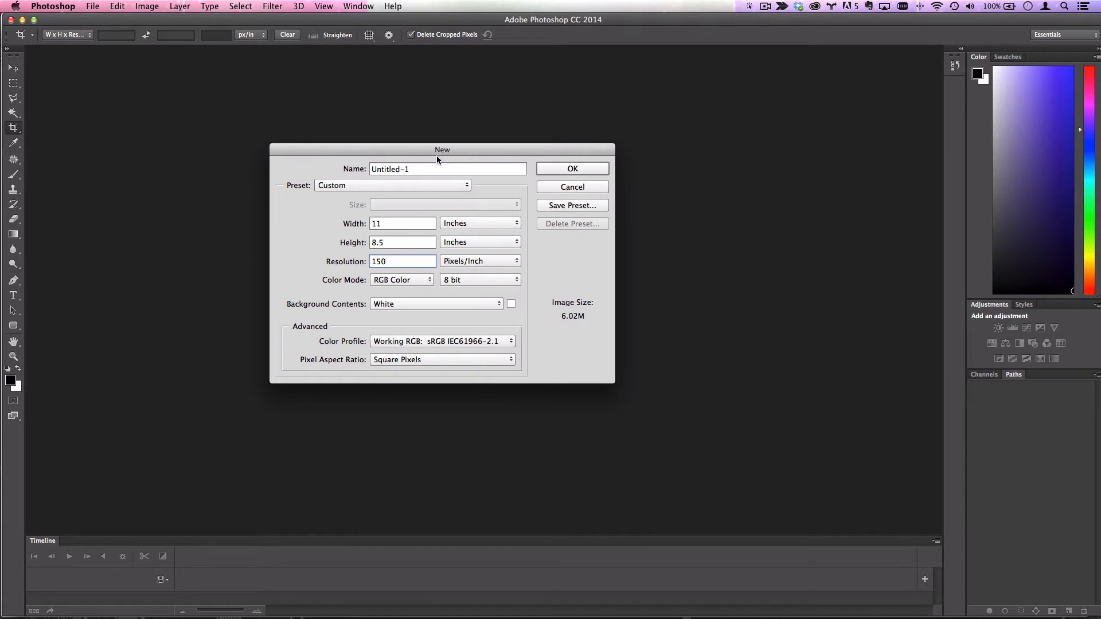
pyautogui.moveTo(439, 153); pyautogui.dragTo(544, 146)
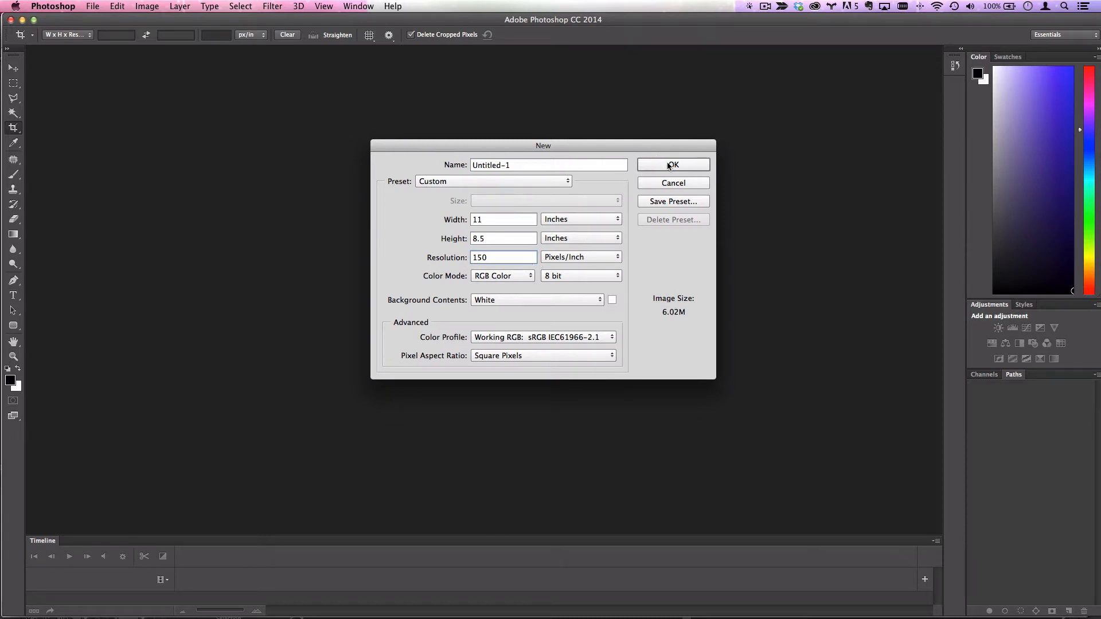
pyautogui.moveTo(581, 154); pyautogui.dragTo(570, 160)
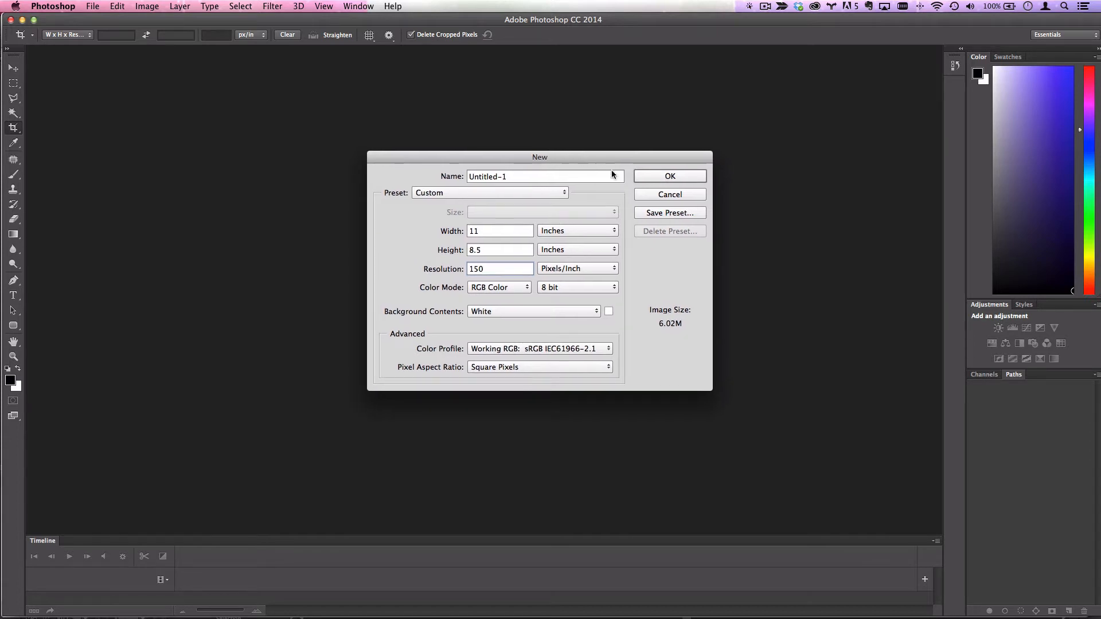
pyautogui.click(682, 178)
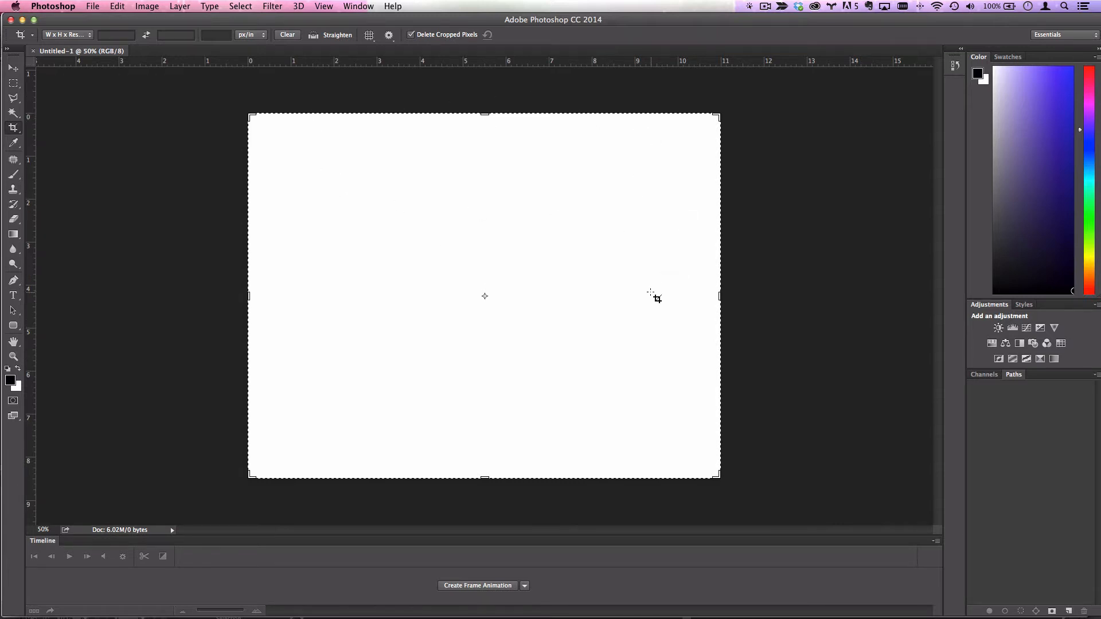
# Step: Paste the copied Inside brochure artwork into the blank document as a Smart Object and commit its placement
pyautogui.press('super+v')
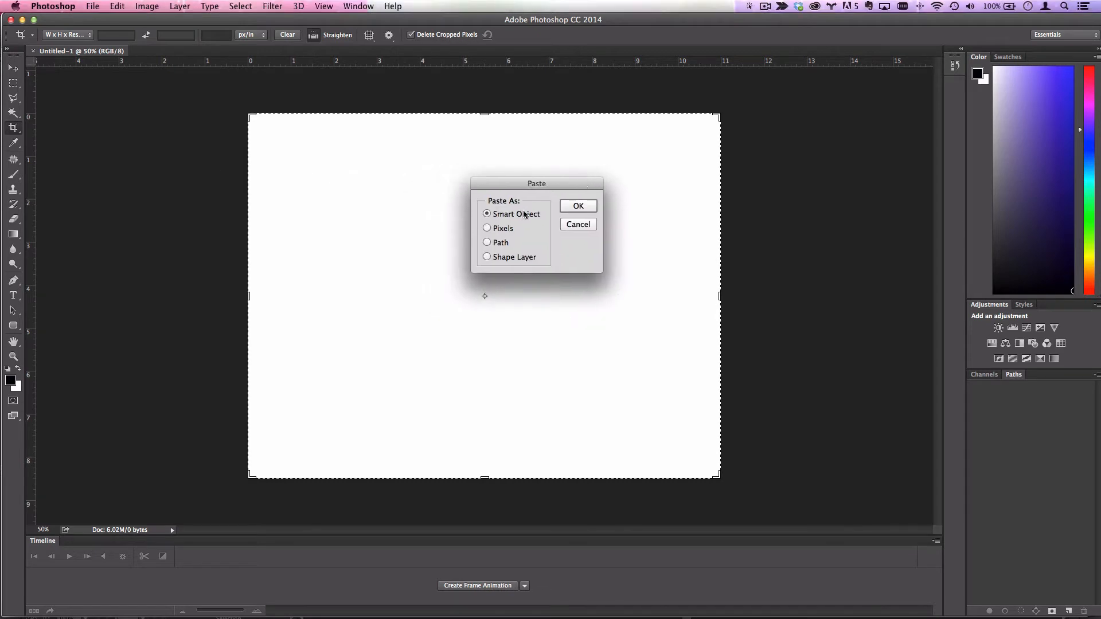
pyautogui.click(579, 206)
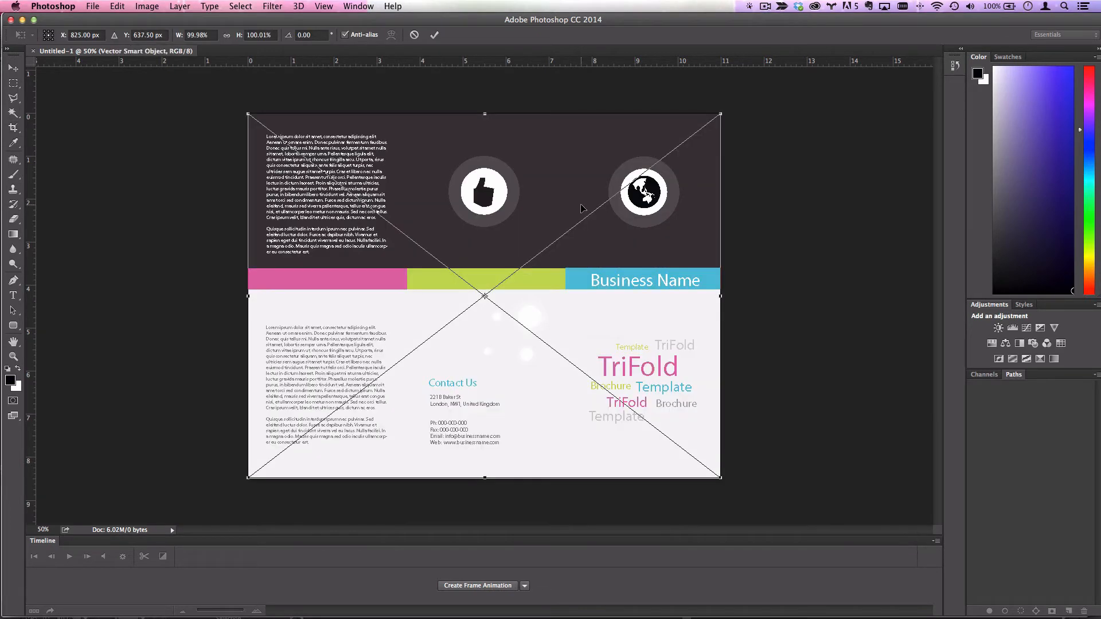
pyautogui.press('Return')
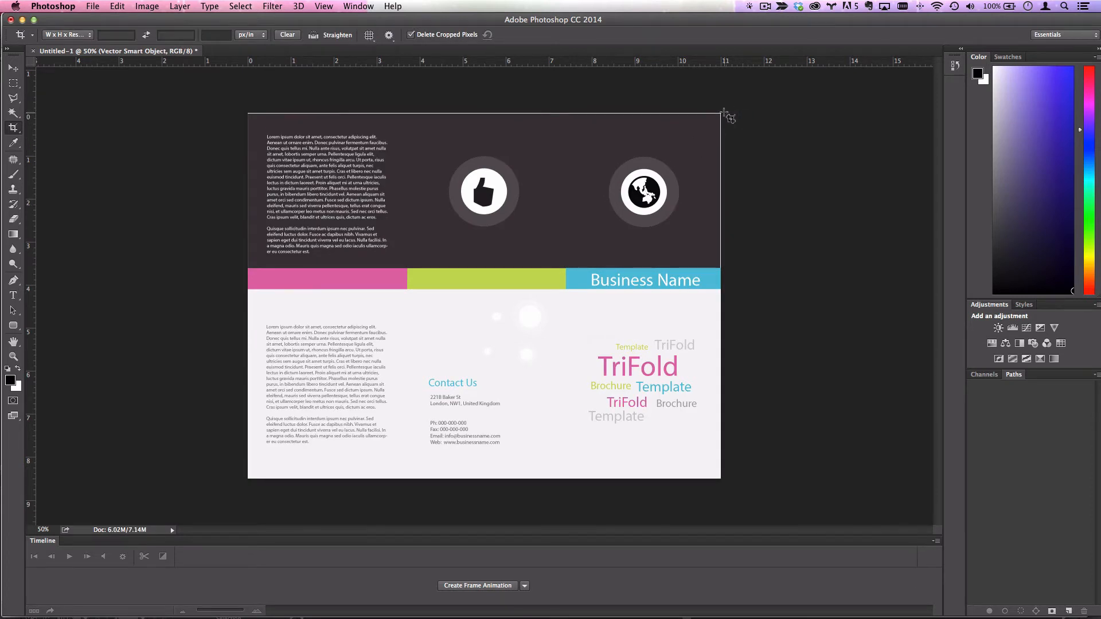
pyautogui.keyDown('alt'); pyautogui.scroll(1, 721, 115); pyautogui.keyUp('alt')
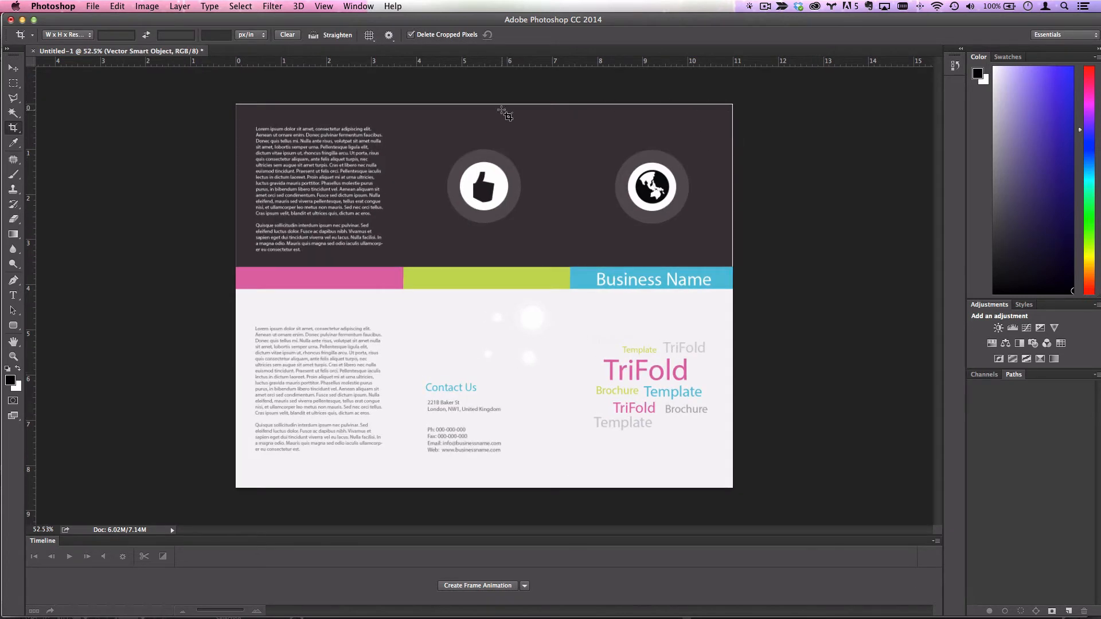
# Step: Switch to the Outside brochure document in Illustrator and hide its Guides and Print Guides layers
pyautogui.press('super+Tab')
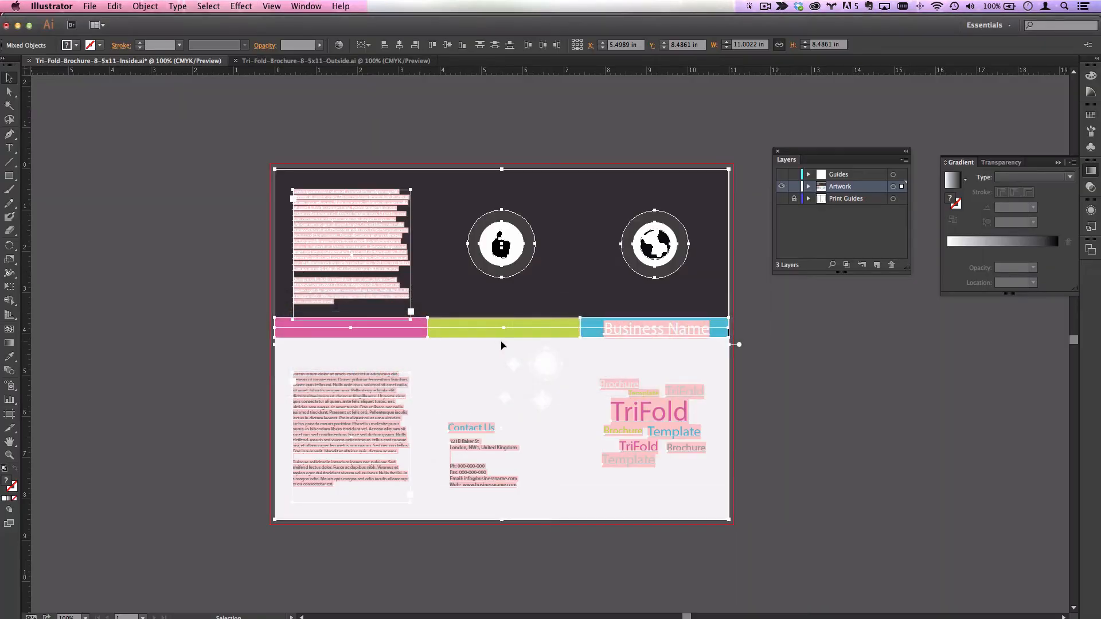
pyautogui.click(338, 60)
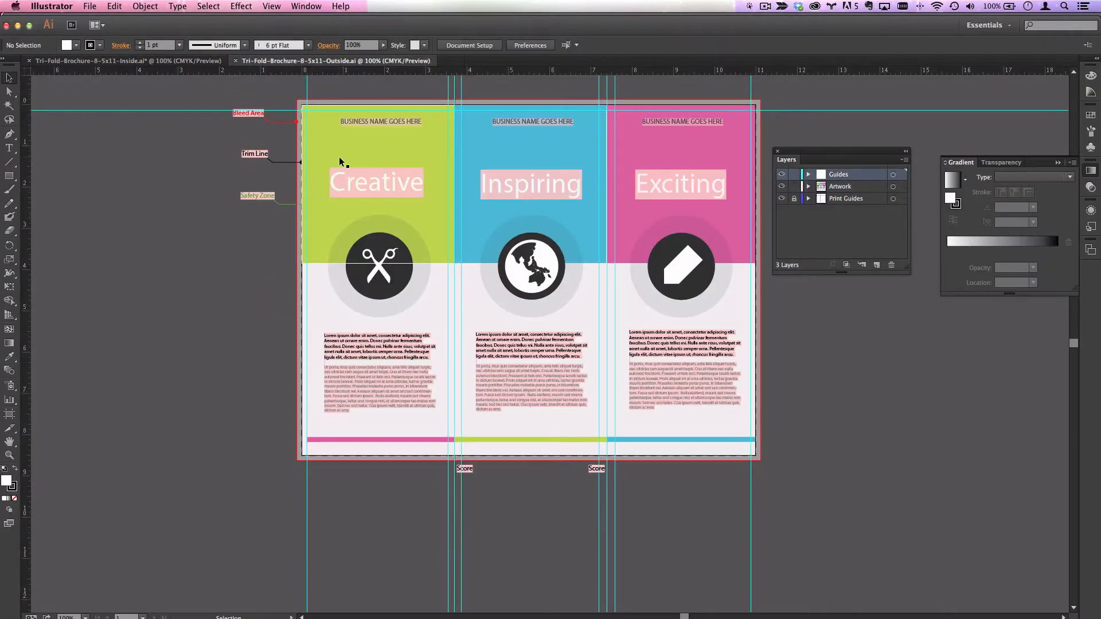
pyautogui.click(781, 175)
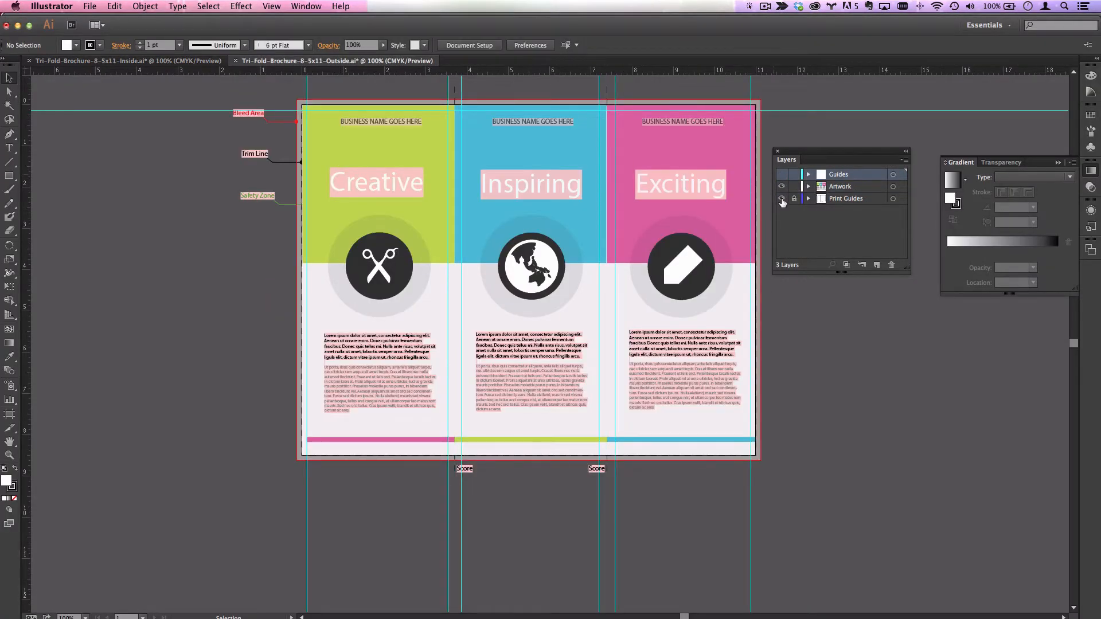
pyautogui.click(781, 198)
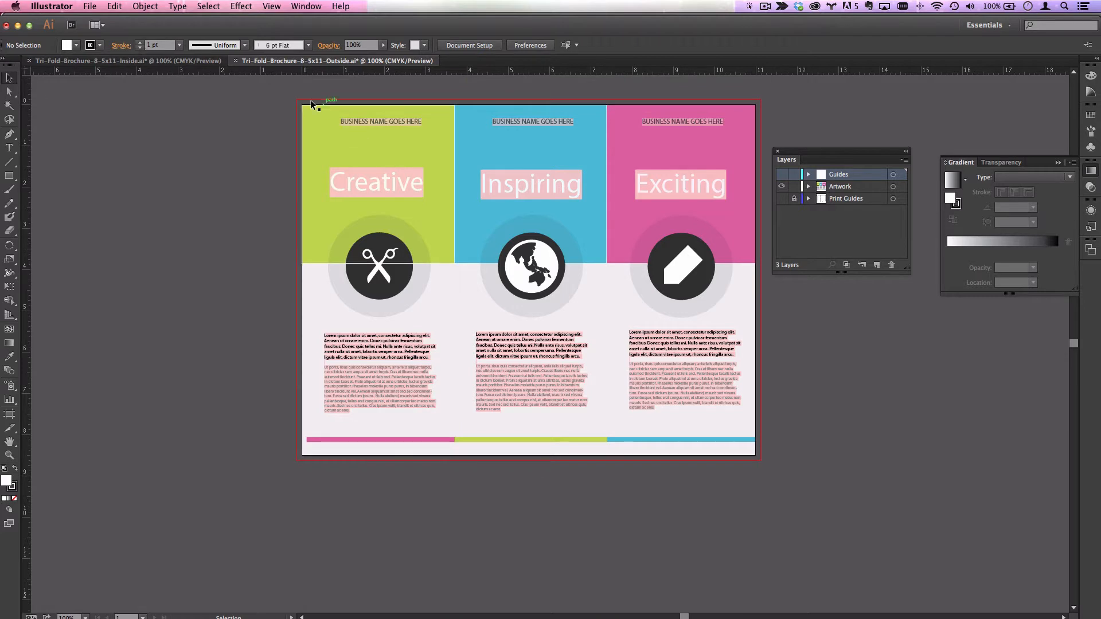
# Step: Copy all the Outside brochure artwork, switch to Photoshop, and paste it into the document as a Smart Object
pyautogui.press('super+a')
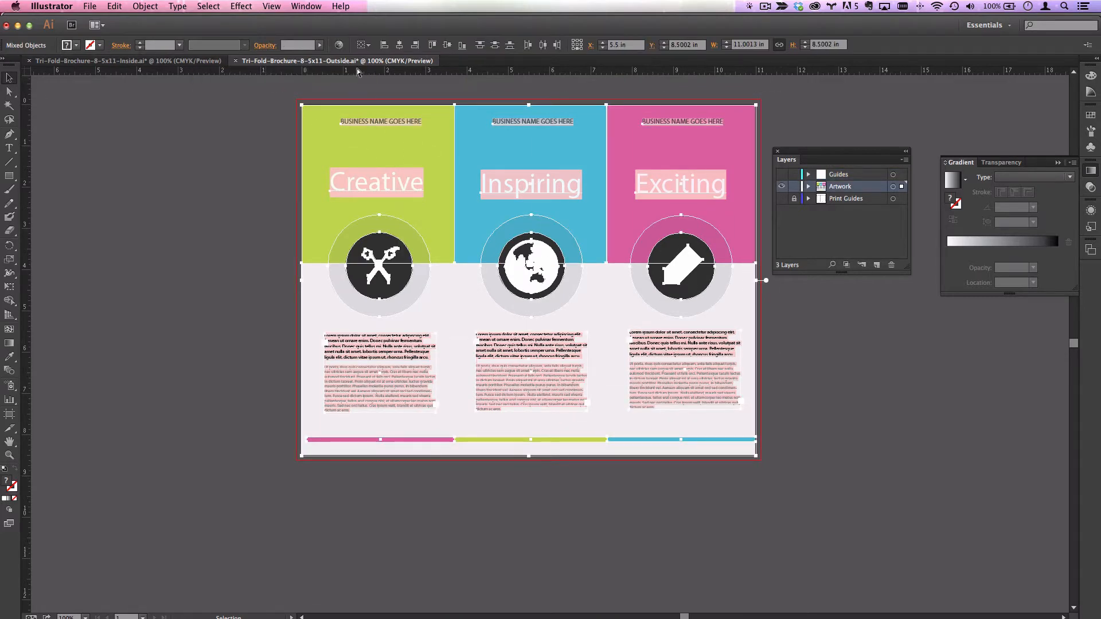
pyautogui.press('super+Tab')
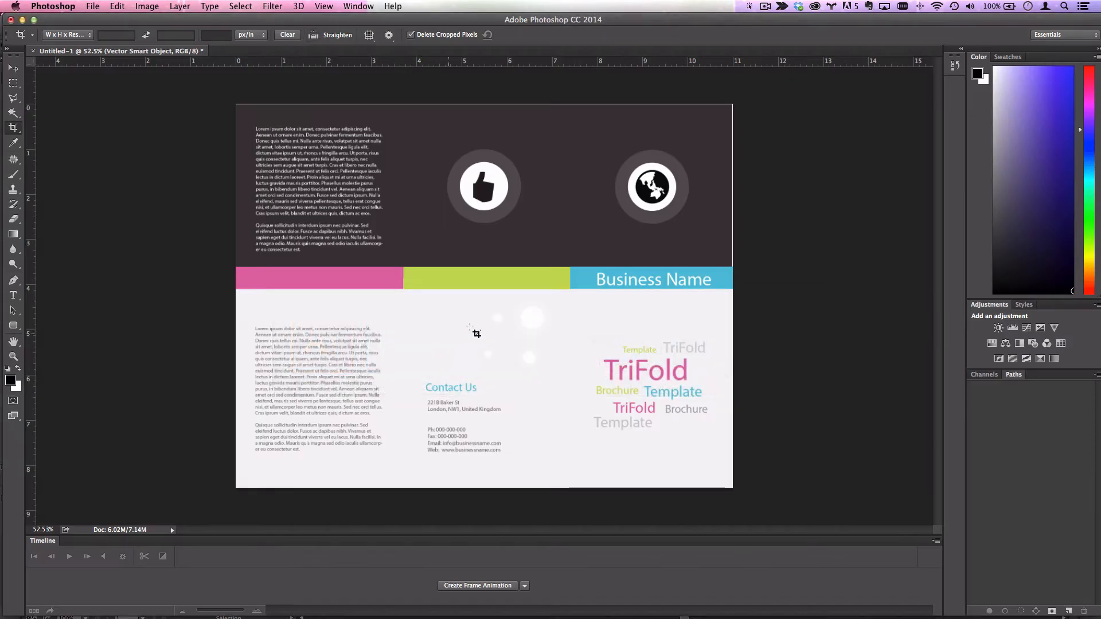
pyautogui.press('super+v')
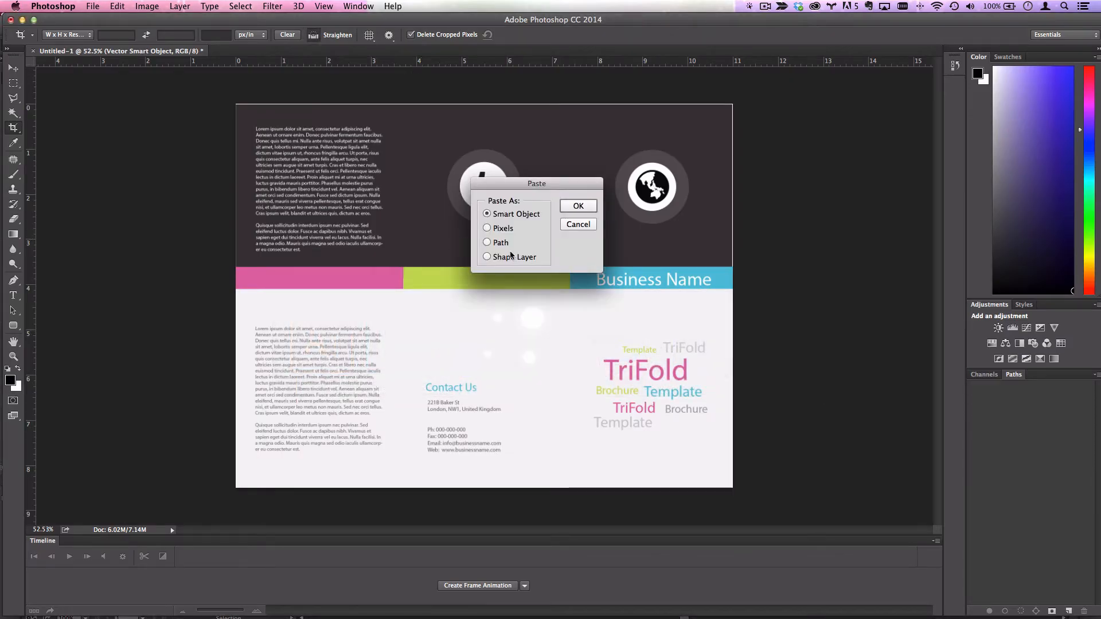
pyautogui.click(583, 206)
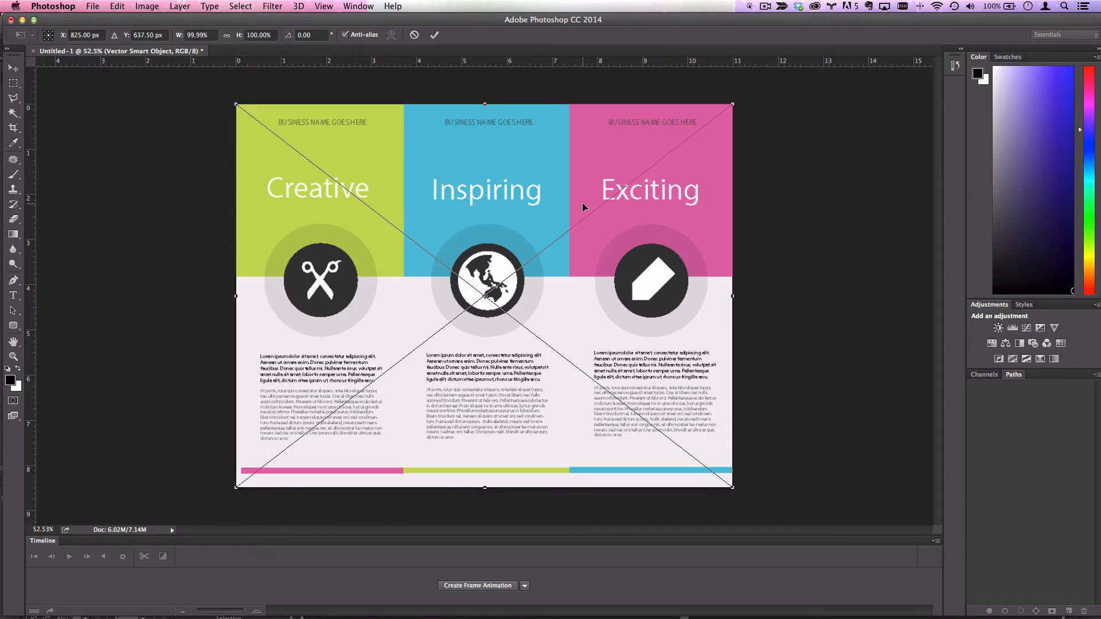
pyautogui.press('Return')
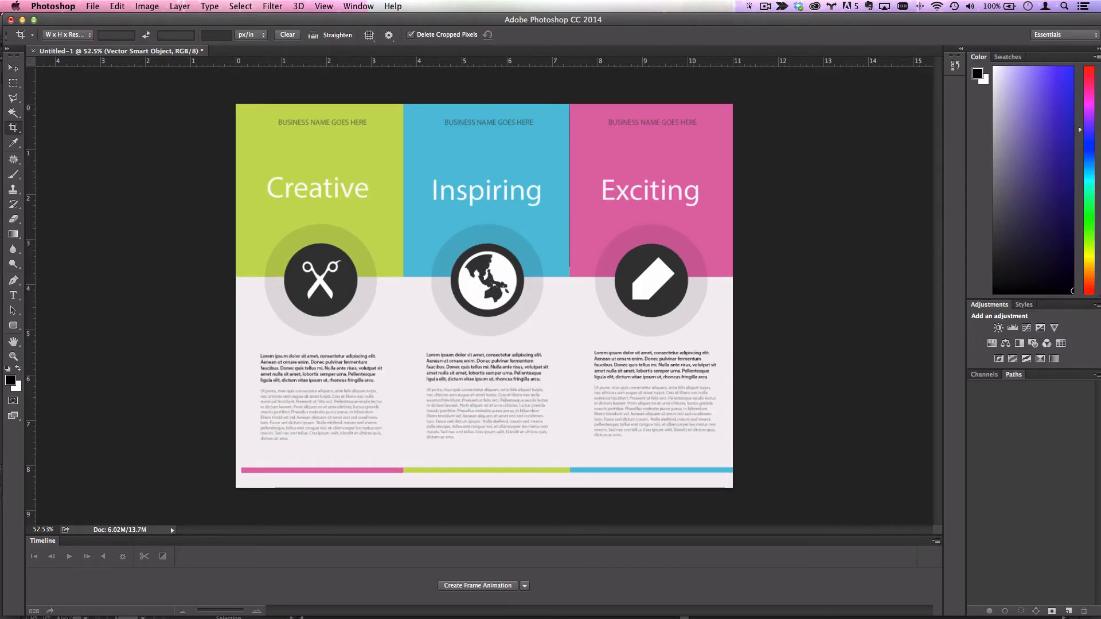
# Step: Show the document's layers and position their floating palette over the pink section of the brochure
pyautogui.press('F7')
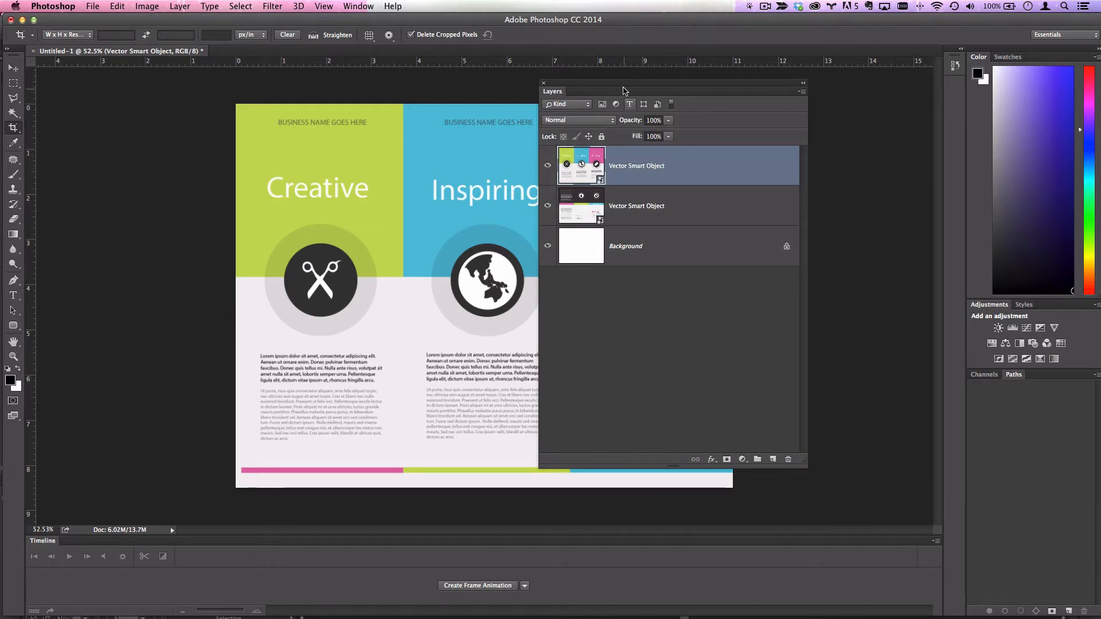
pyautogui.moveTo(623, 87); pyautogui.dragTo(705, 89)
# Step: Switch to Illustrator and close the Outside brochure document without saving changes, followed by the Inside brochure document
pyautogui.press('super+Tab')
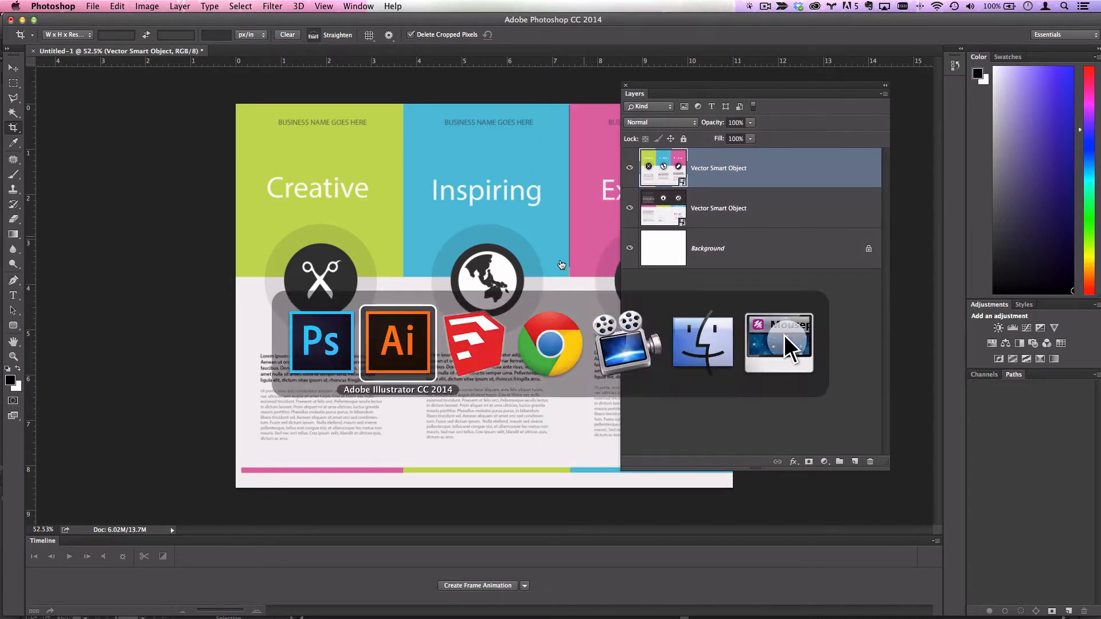
pyautogui.click(418, 339)
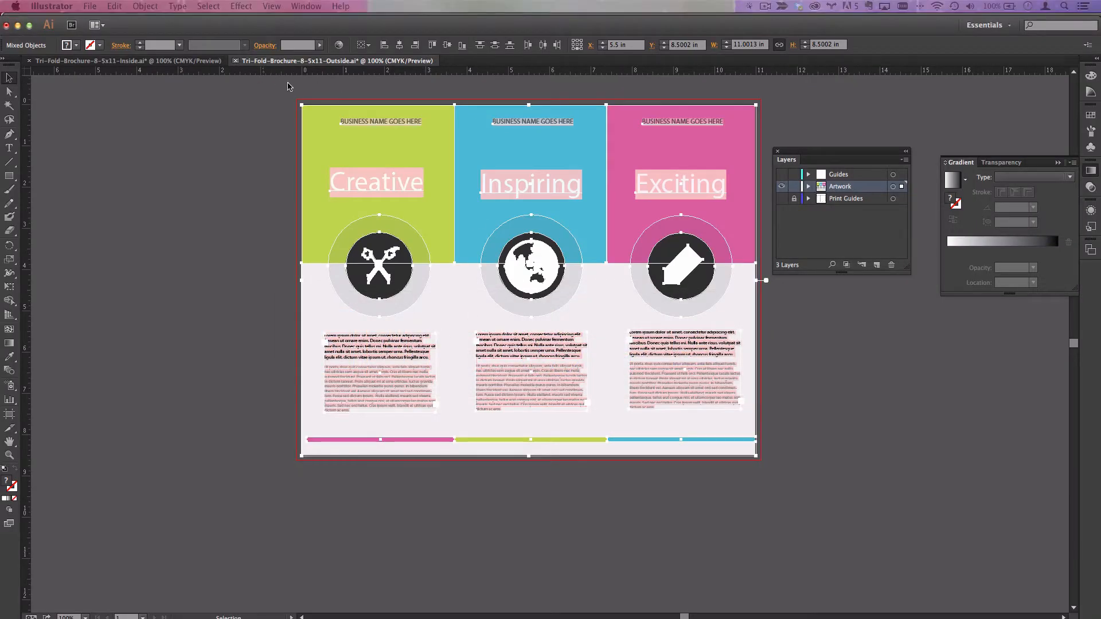
pyautogui.press('super+w')
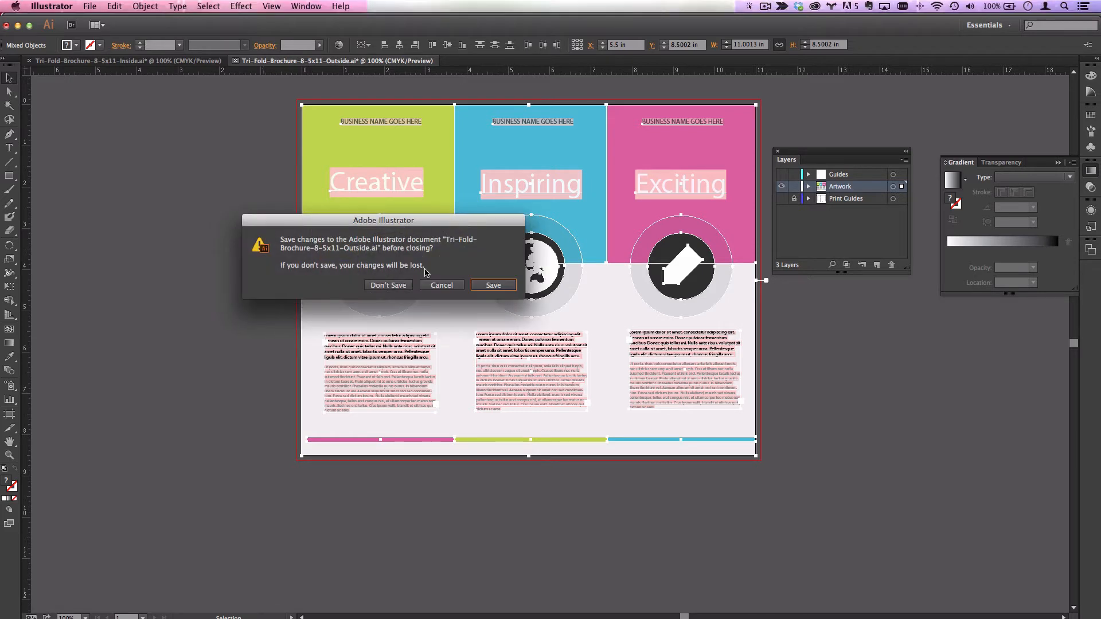
pyautogui.click(404, 281)
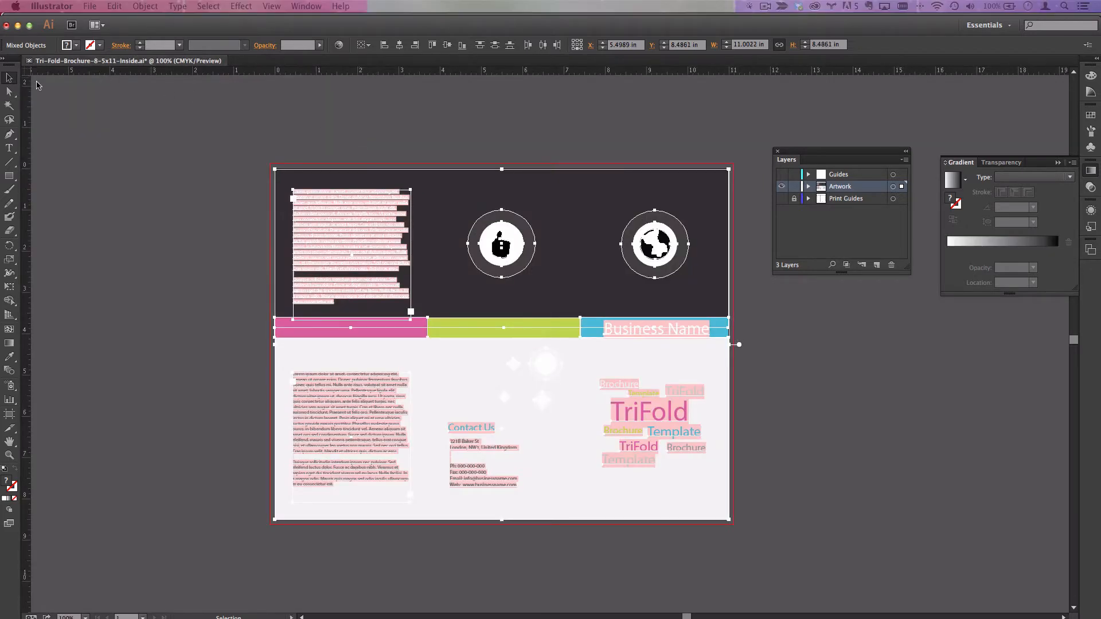
pyautogui.press('super+w')
# Step: Switch to Photoshop and save the brochure document to the Desktop as master.psd in Photoshop format
pyautogui.press('super+Tab')
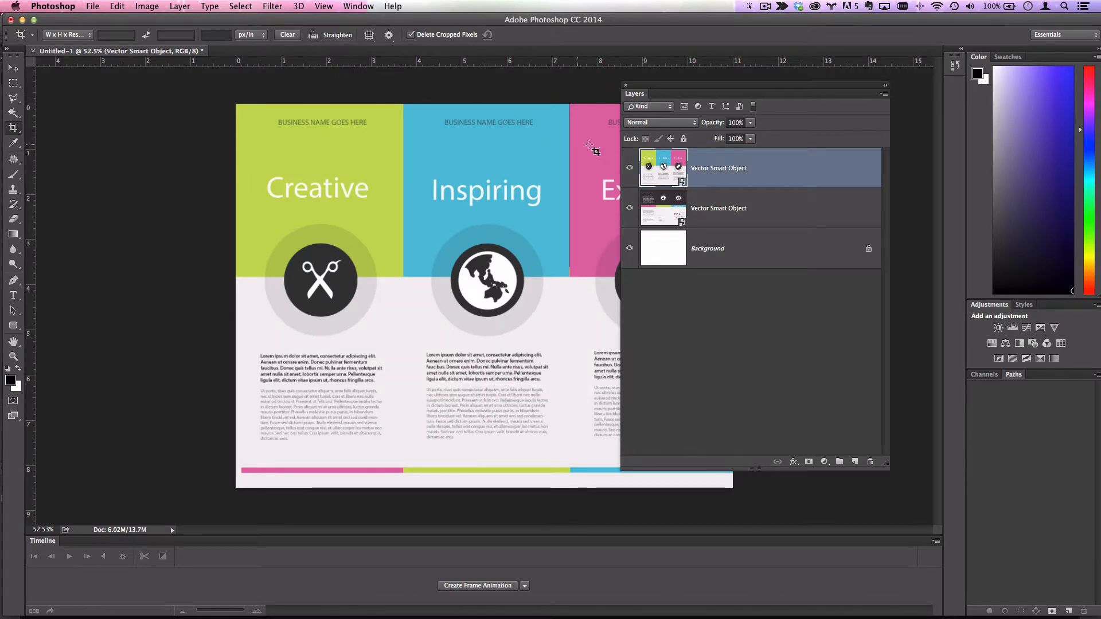
pyautogui.click(117, 6)
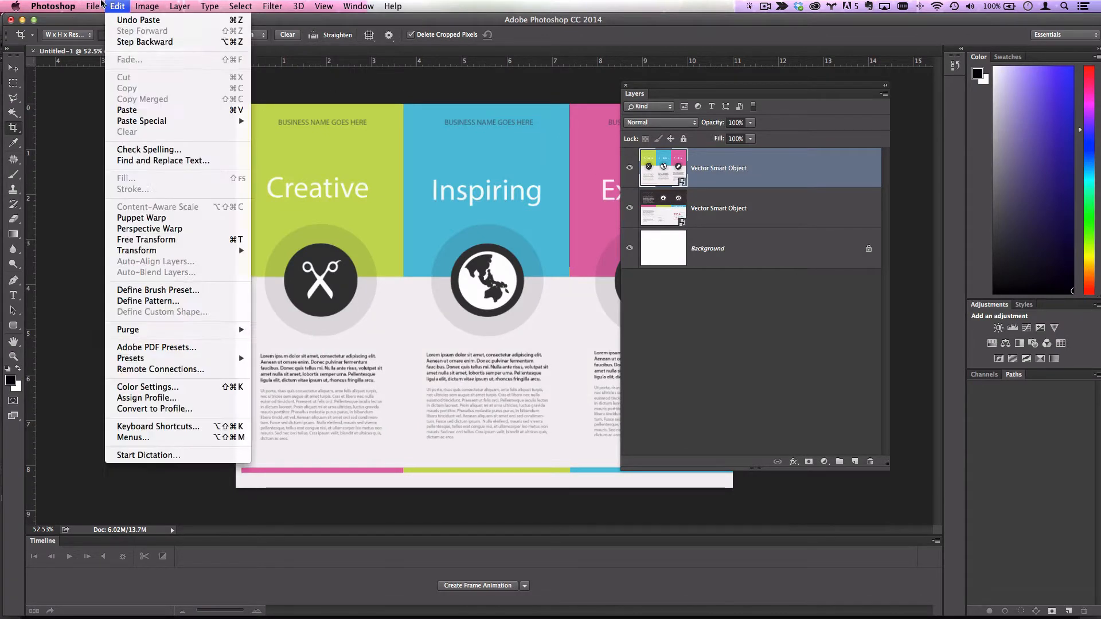
pyautogui.moveTo(92, 6)
pyautogui.click(111, 125)
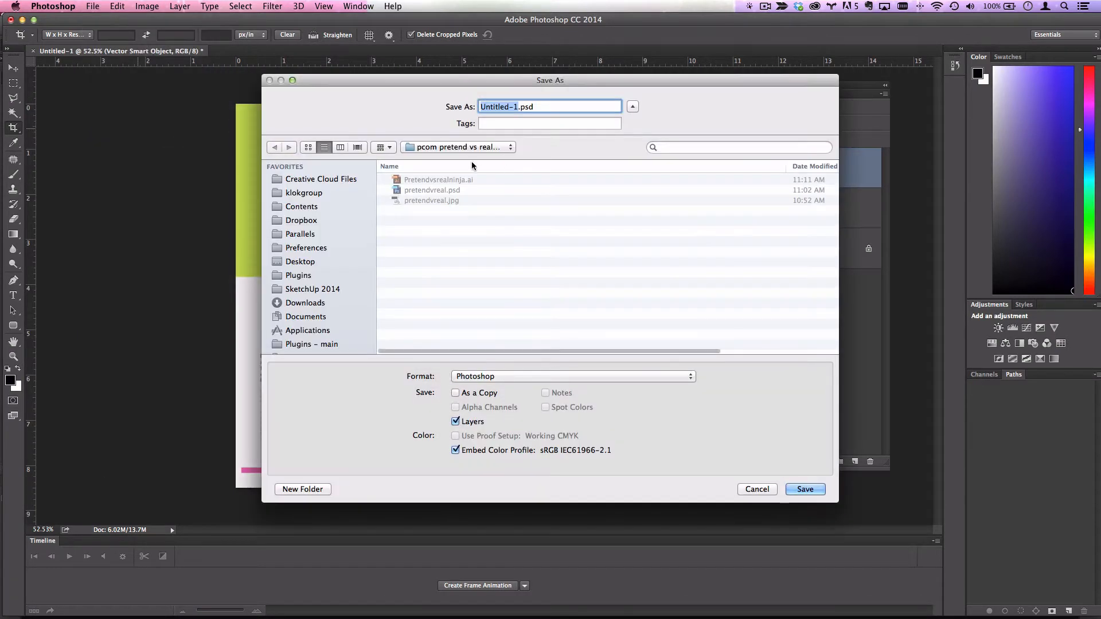
pyautogui.click(305, 263)
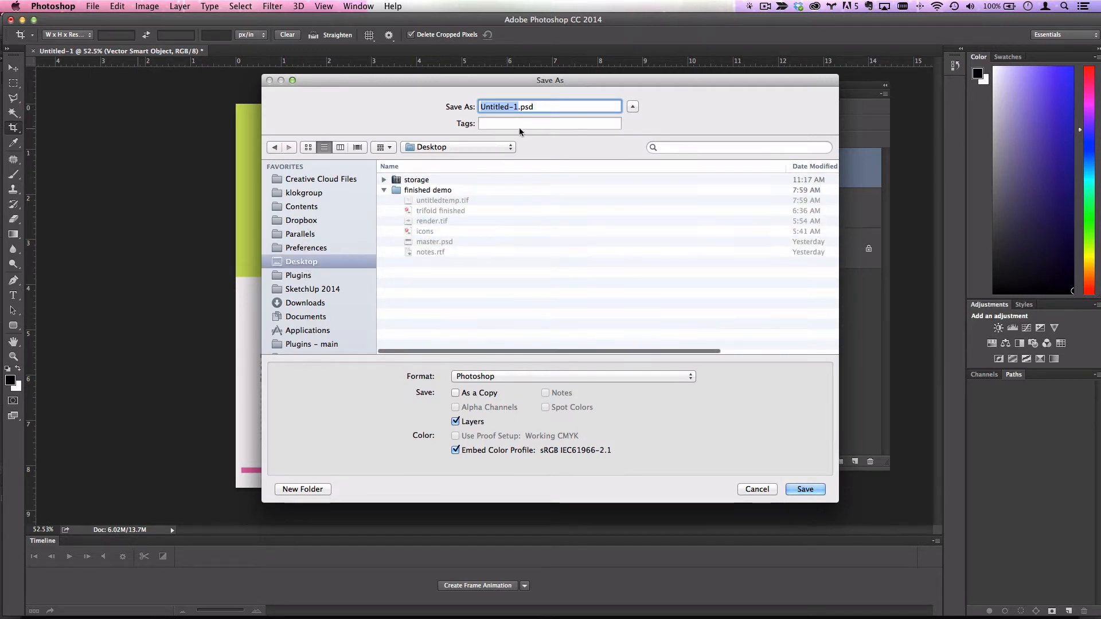
pyautogui.write('master')
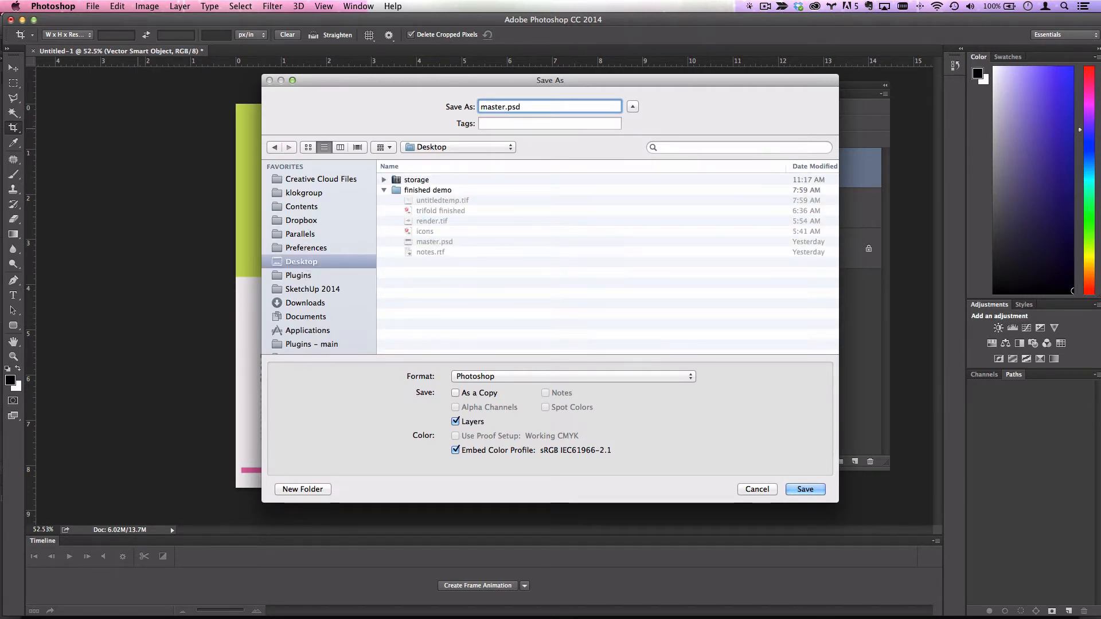
pyautogui.click(814, 491)
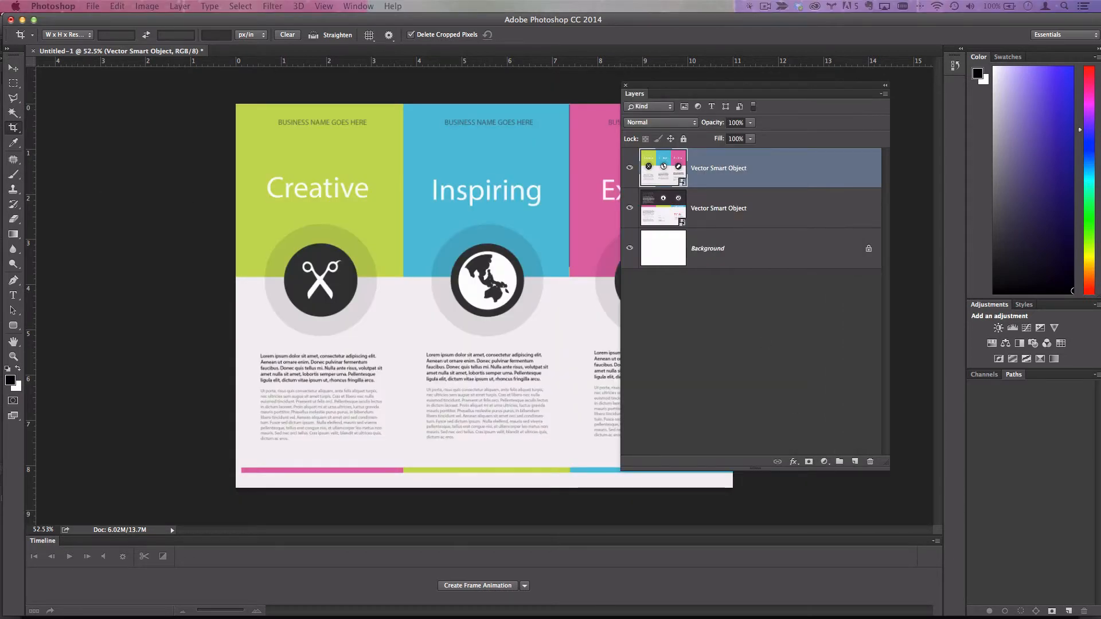
# Step: Switch to SketchUp and create a new empty model
pyautogui.press('super+Tab')
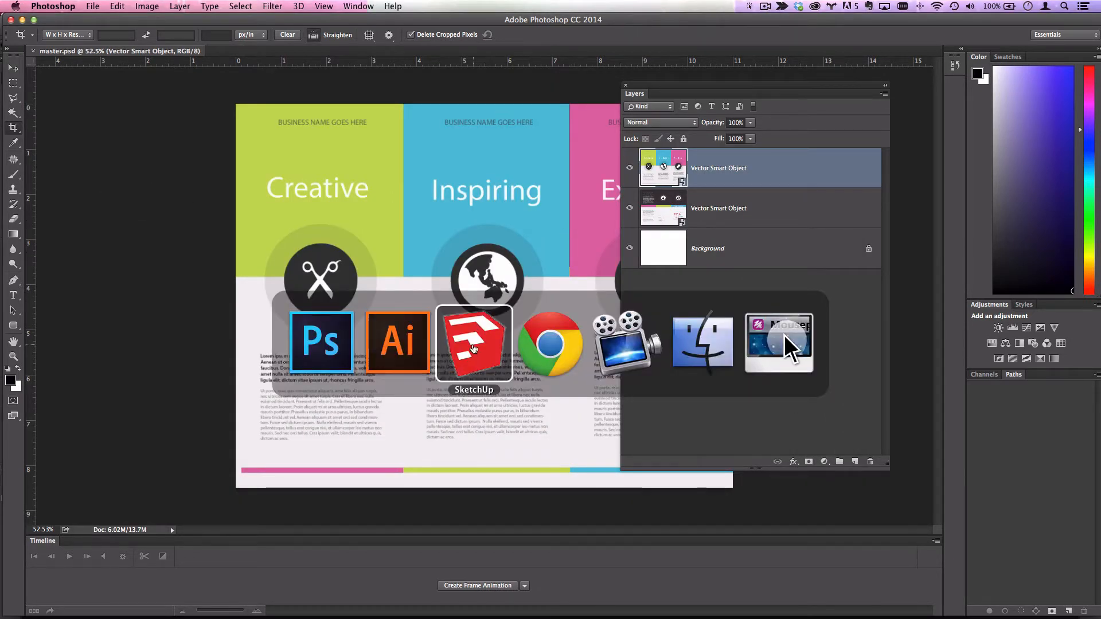
pyautogui.click(479, 351)
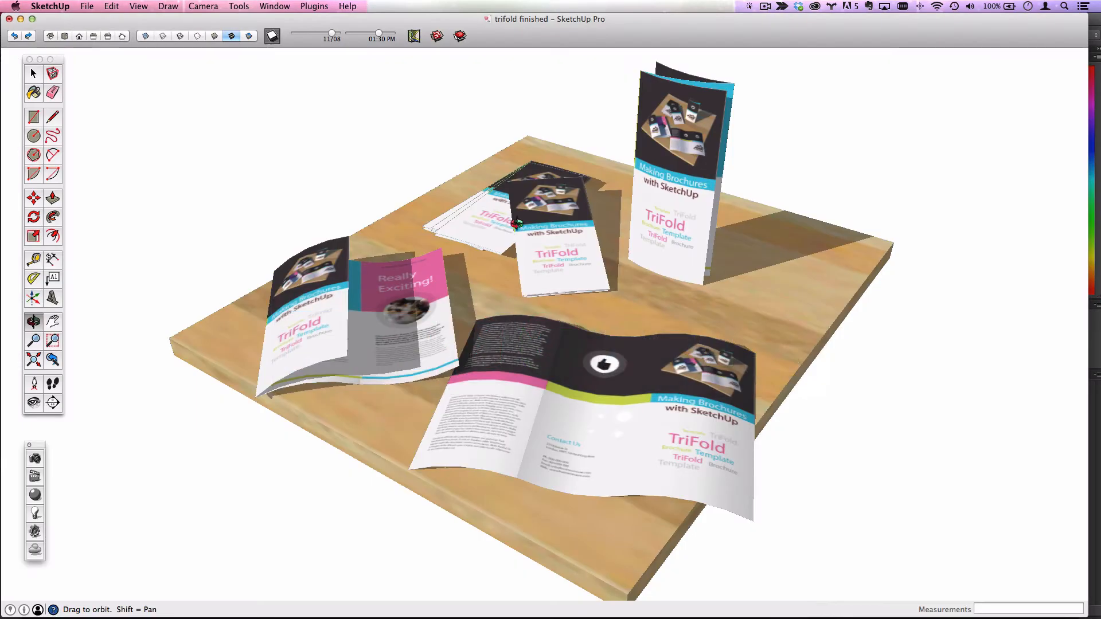
pyautogui.press('super+n')
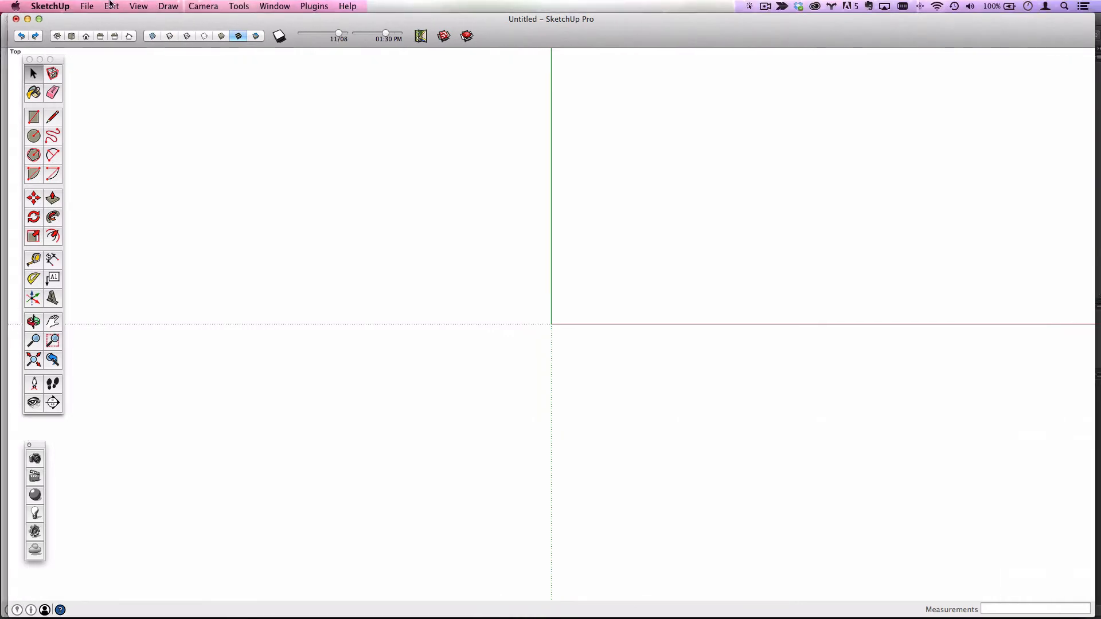
# Step: Import master.psd from the Desktop as an image and place it with one corner at the origin, about 83' 5" high
pyautogui.click(87, 6)
pyautogui.click(120, 198)
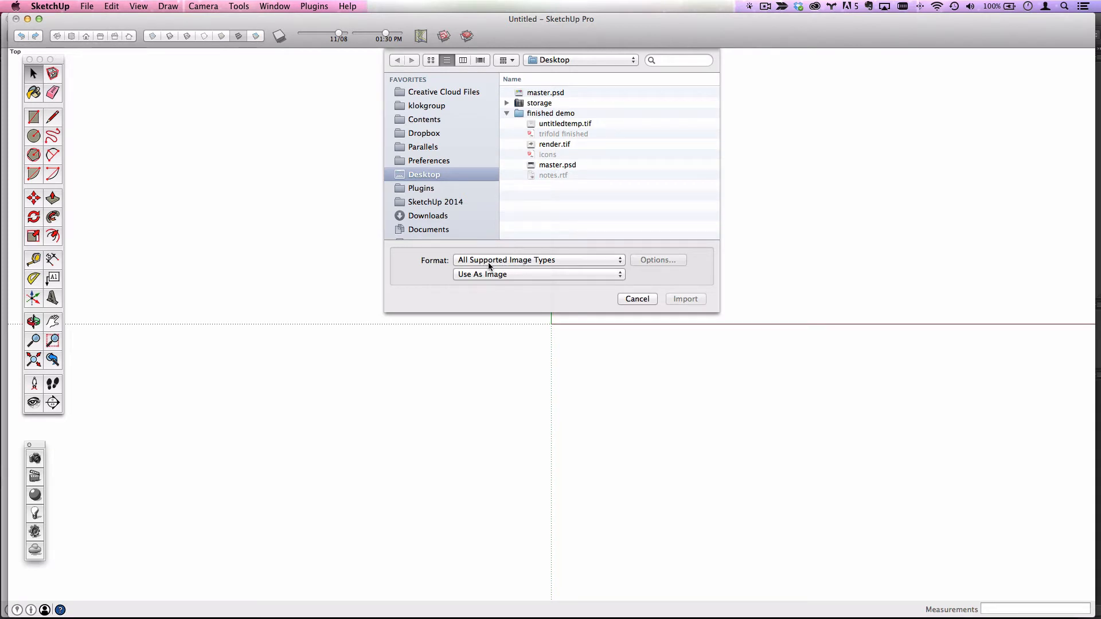
pyautogui.click(545, 93)
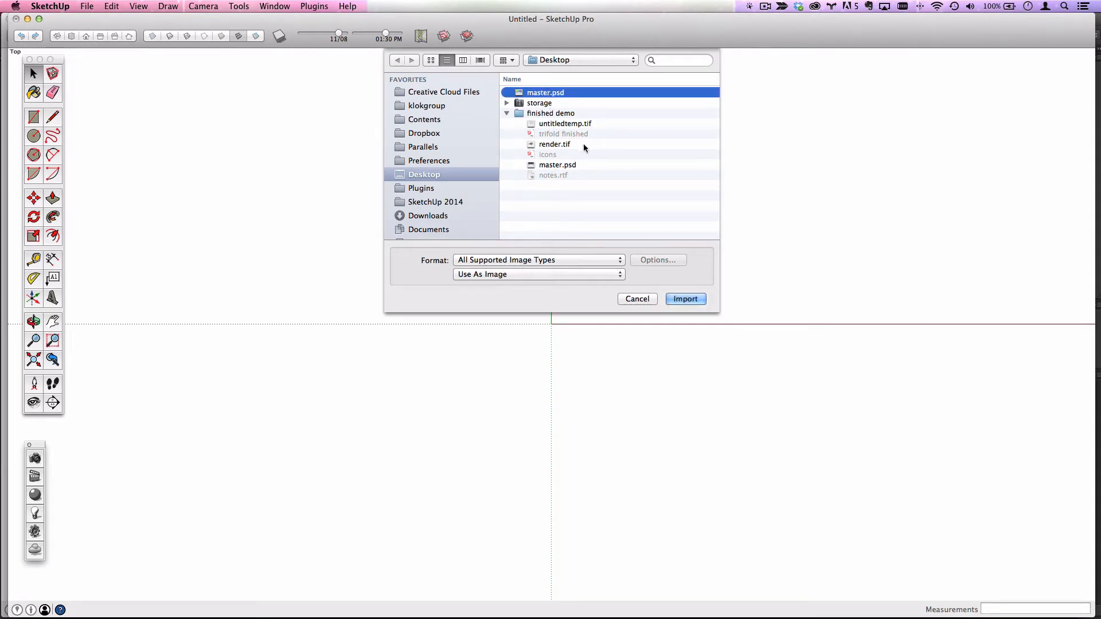
pyautogui.click(507, 113)
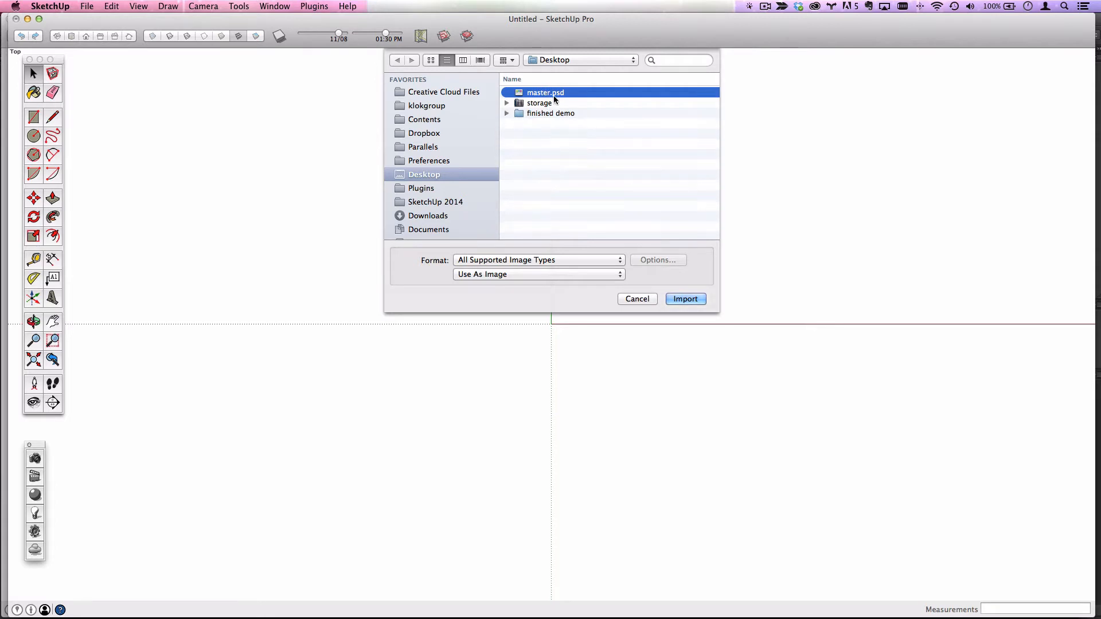
pyautogui.click(518, 276)
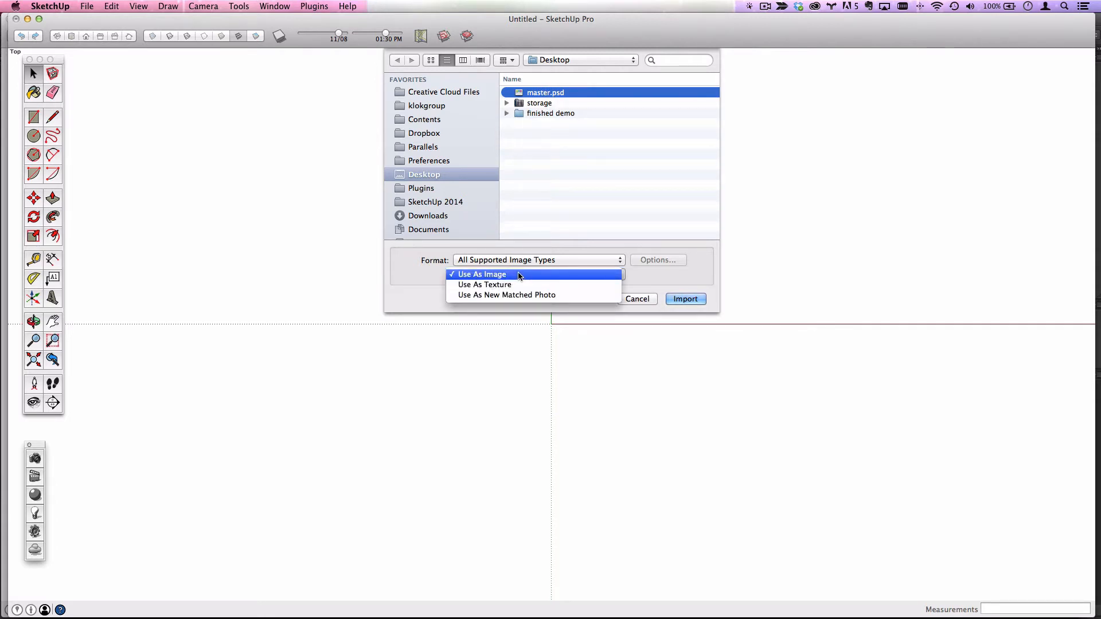
pyautogui.click(518, 276)
pyautogui.click(682, 298)
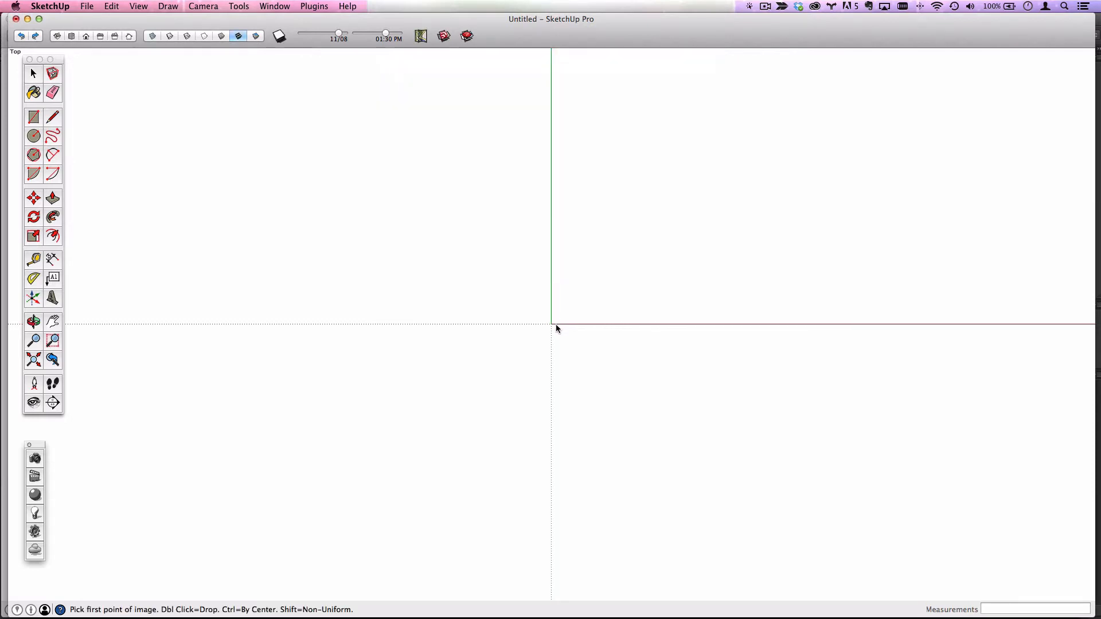
pyautogui.click(552, 325)
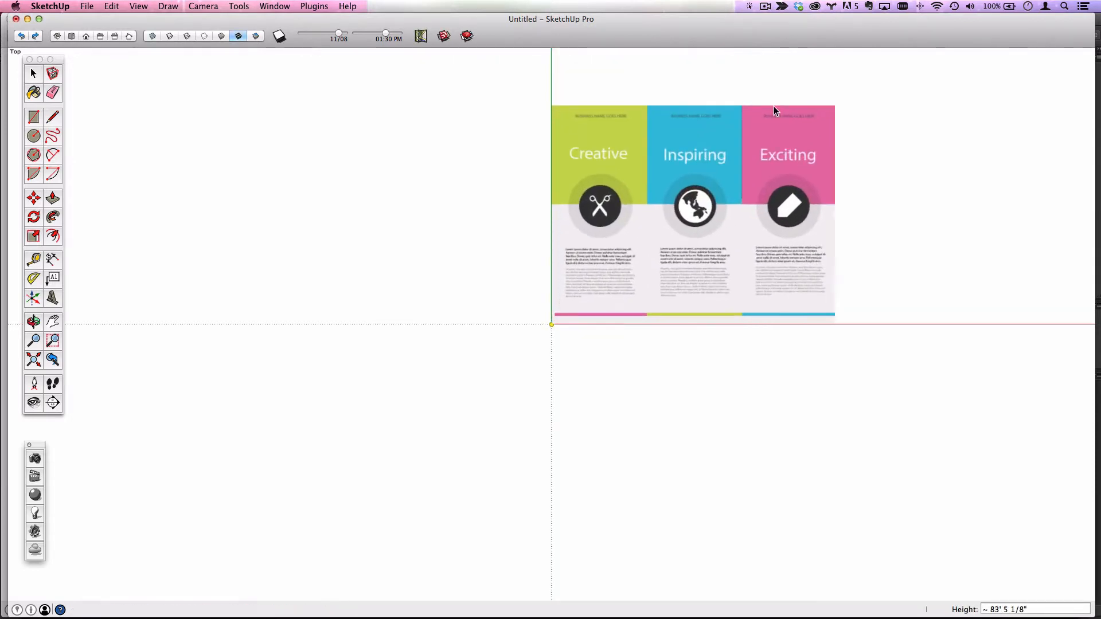
pyautogui.click(774, 106)
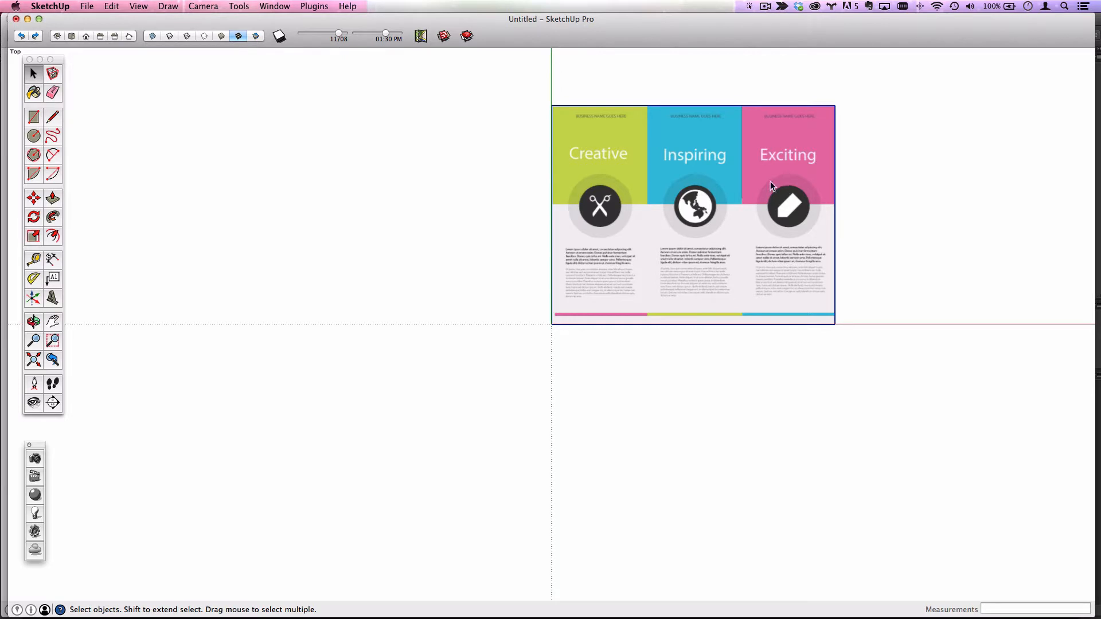
pyautogui.press('h')
pyautogui.moveTo(752, 178); pyautogui.dragTo(599, 296)
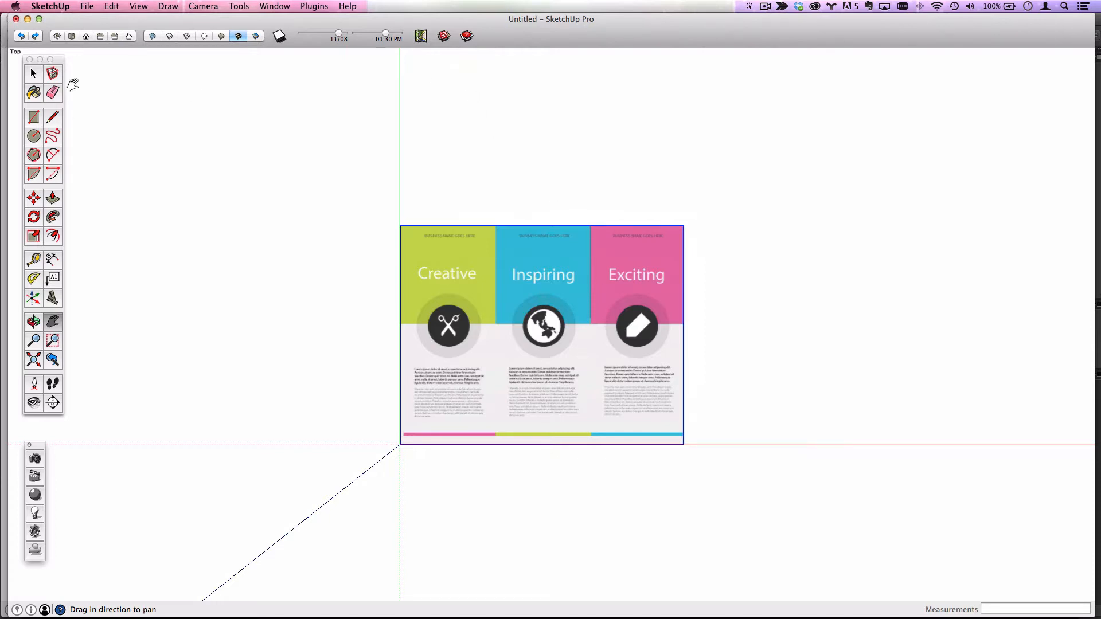
pyautogui.click(33, 92)
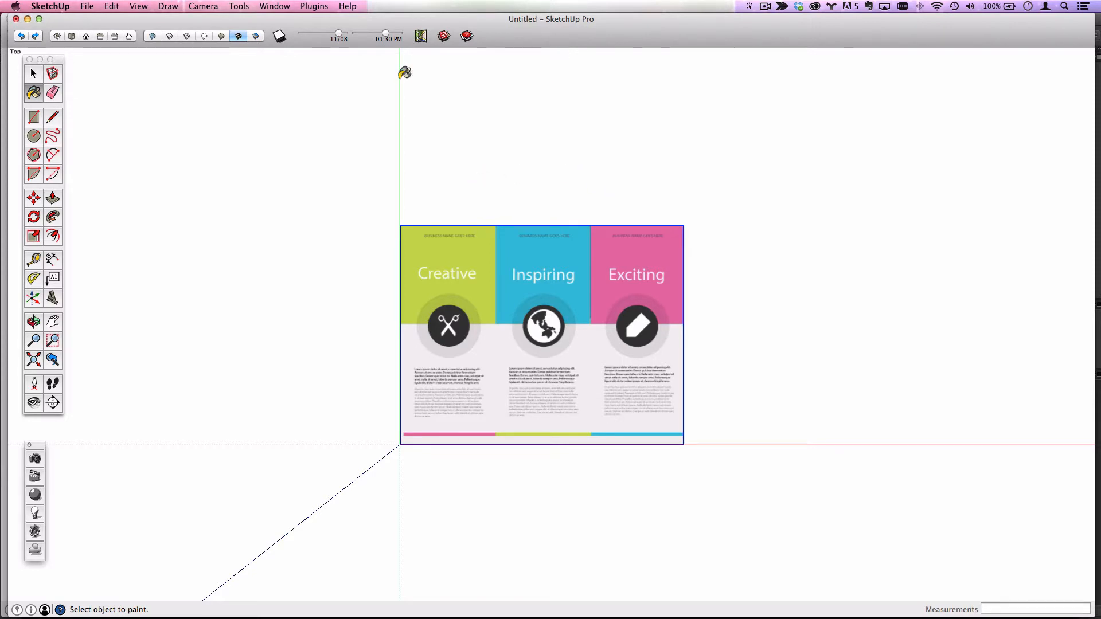
# Step: Switch to Photoshop, hide the top layer with the Creative, Inspiring, Exciting artwork, and save master.psd
pyautogui.press('super+Tab')
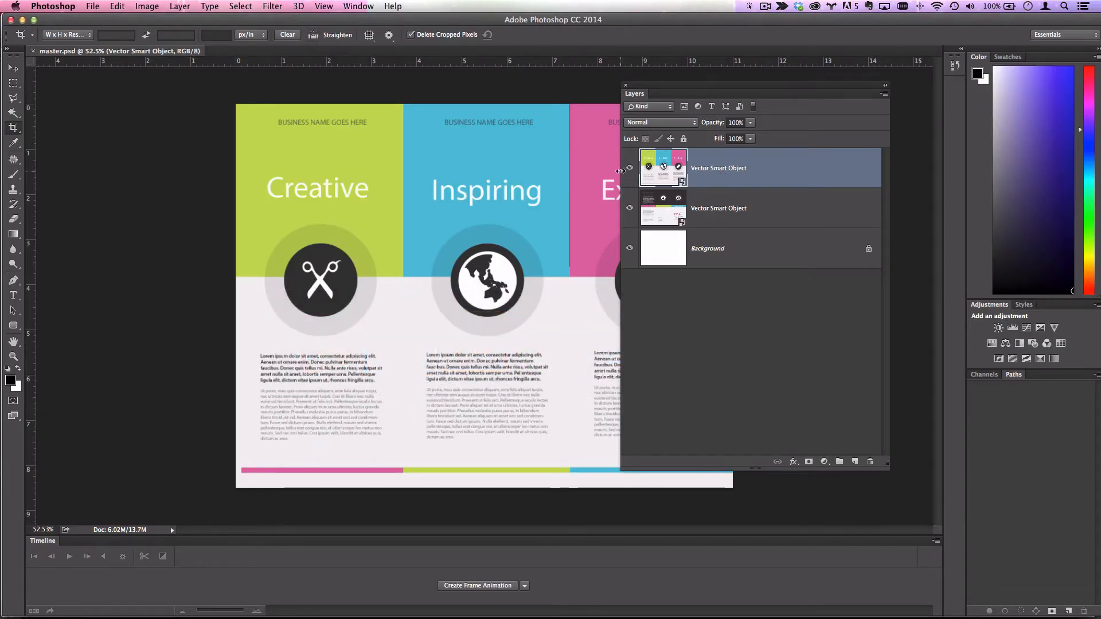
pyautogui.click(630, 168)
pyautogui.click(93, 6)
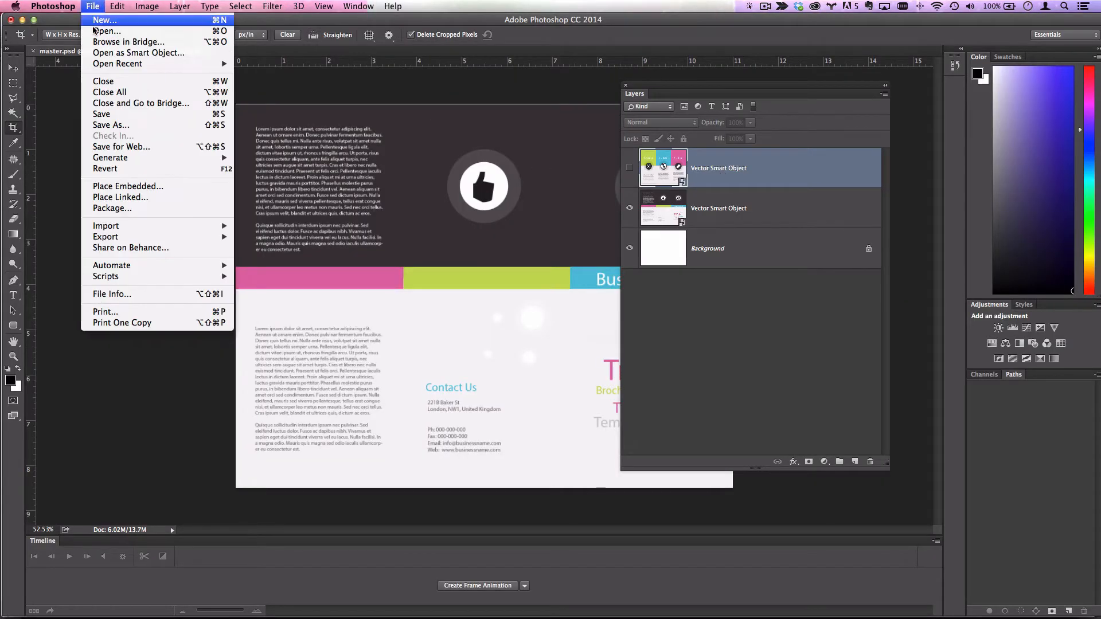
pyautogui.click(120, 115)
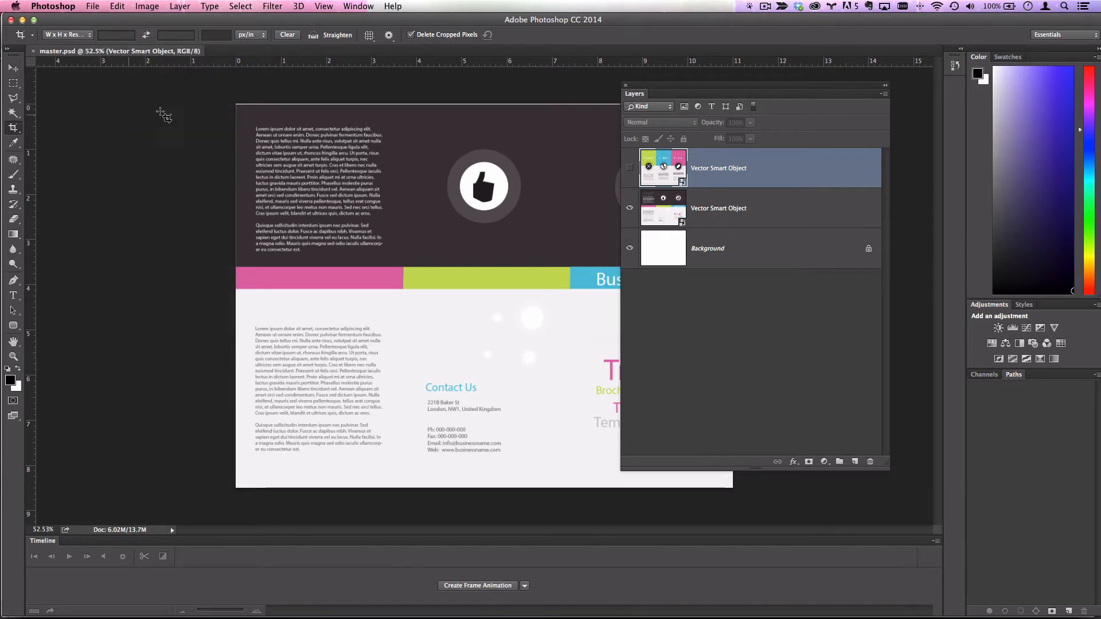
# Step: Switch to SketchUp, import the updated master.psd as an image, and place it directly above the first image at matching width
pyautogui.press('super')
pyautogui.press('super+Tab')
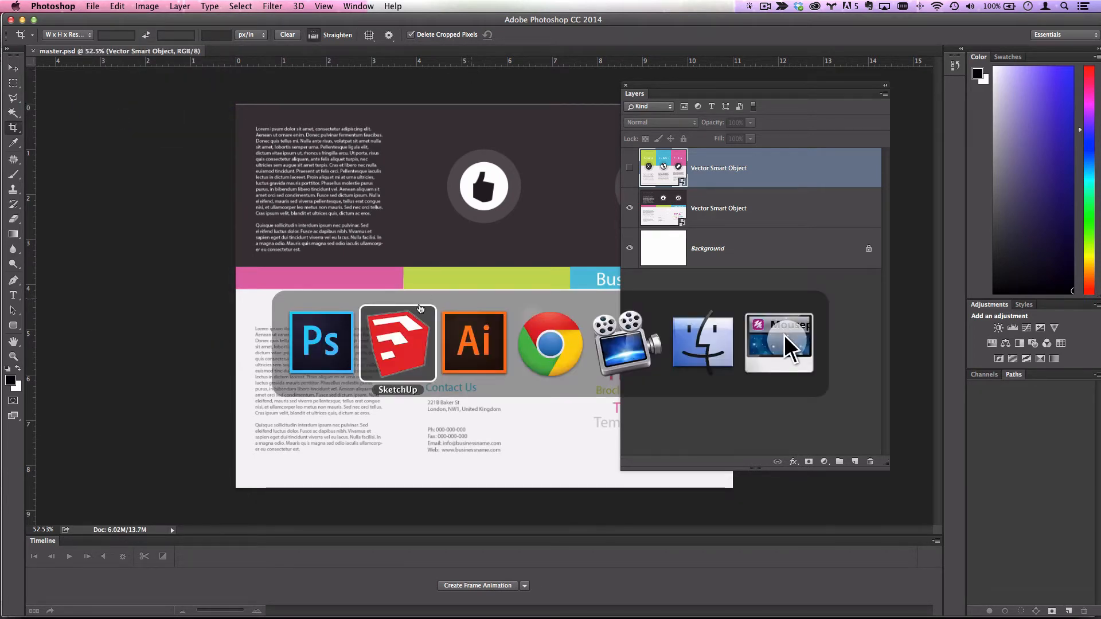
pyautogui.click(87, 6)
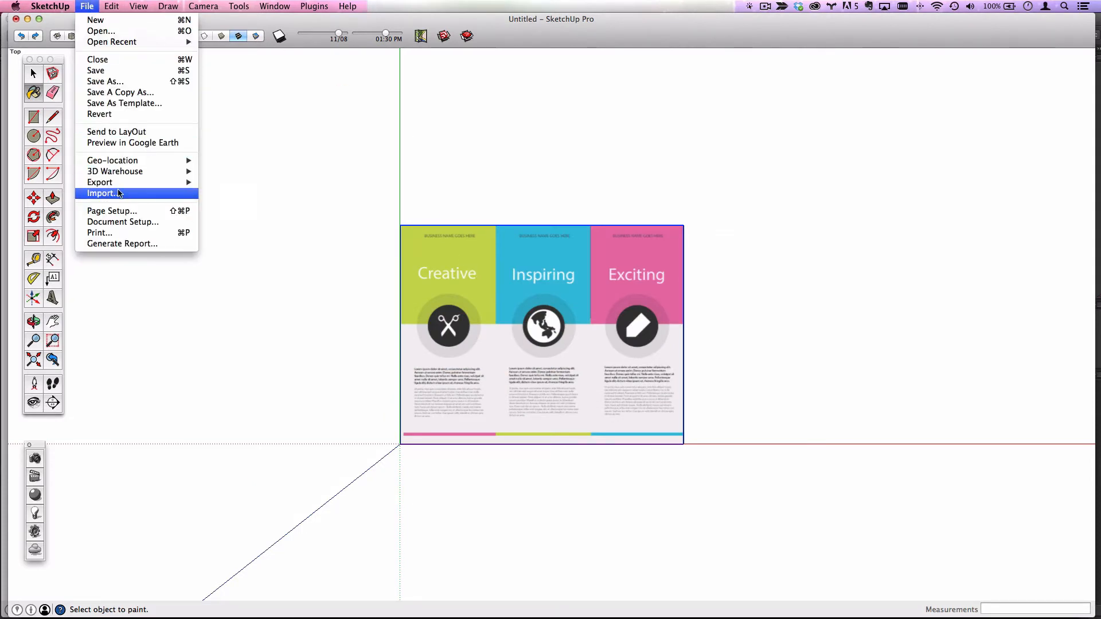
pyautogui.click(154, 196)
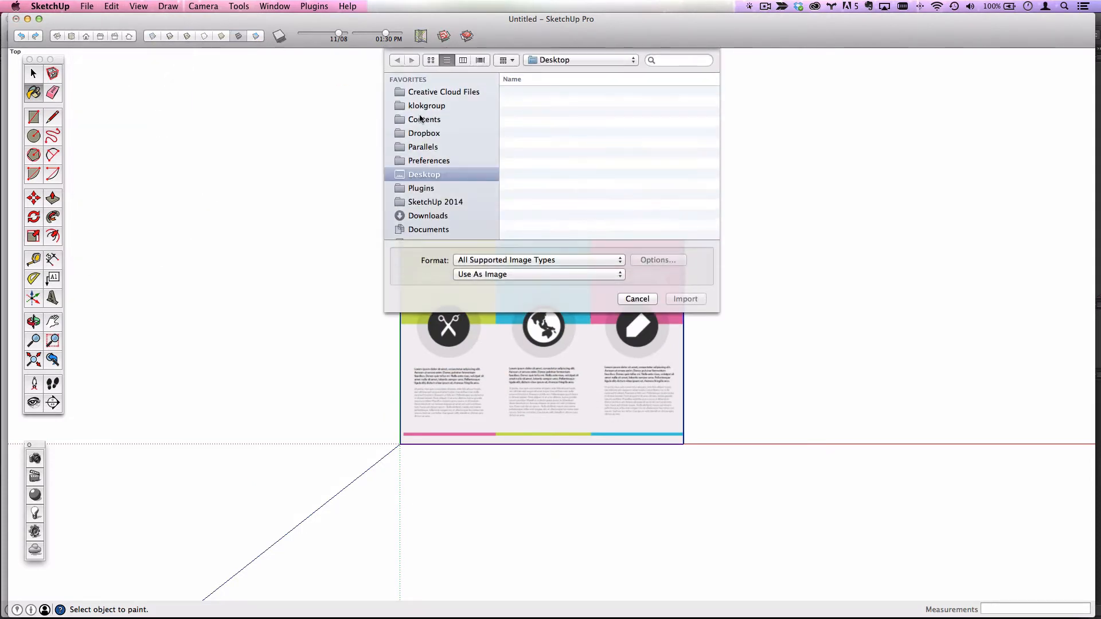
pyautogui.click(542, 93)
pyautogui.click(693, 299)
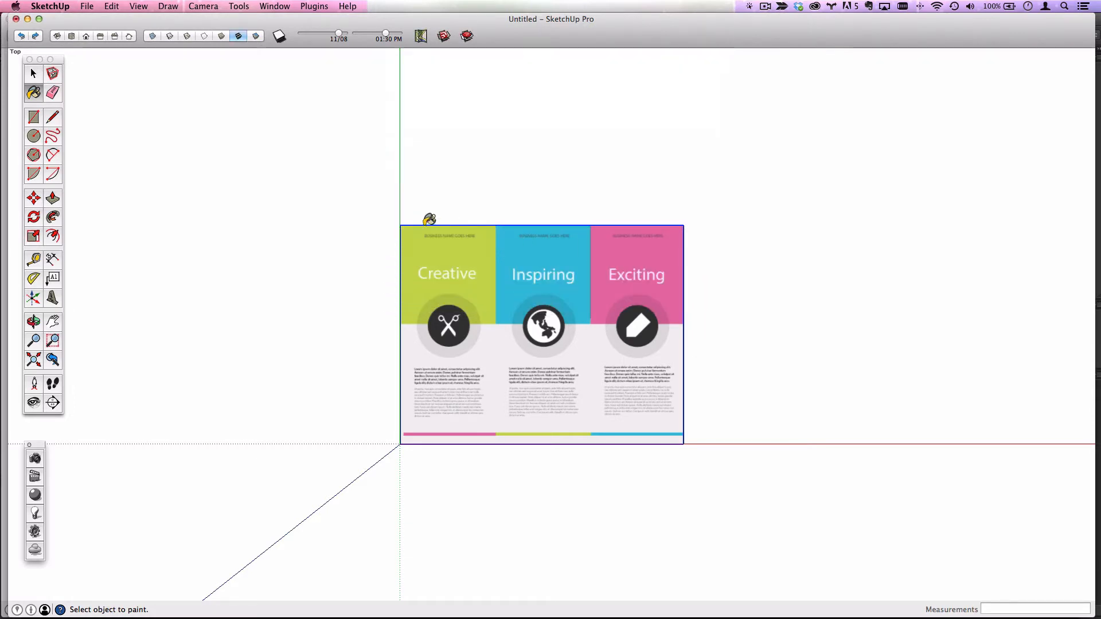
pyautogui.click(400, 225)
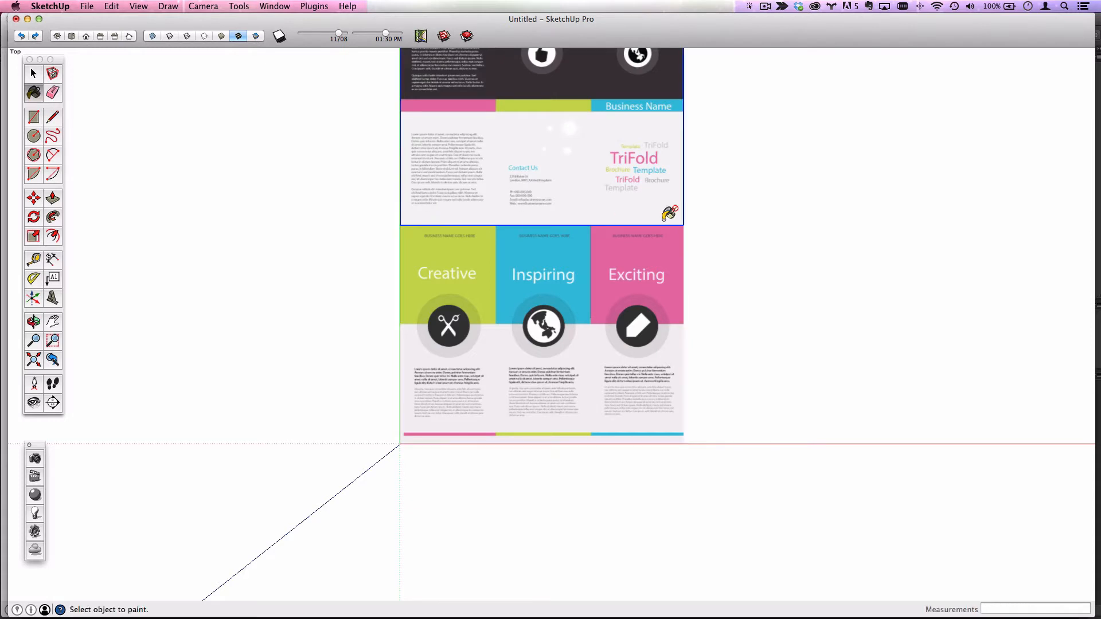
# Step: Resize the whole model with the Tape Measure by setting the upper brochure image's far horizontal edge to 11" and accepting the resize
pyautogui.scroll(-2, 640, 310)
pyautogui.moveTo(705, 372)
pyautogui.mouseDown(button='middle')
pyautogui.moveTo(467, 165)
pyautogui.moveTo(618, 236)
pyautogui.moveTo(510, 291)
pyautogui.moveTo(461, 252)
pyautogui.mouseUp(button='middle')
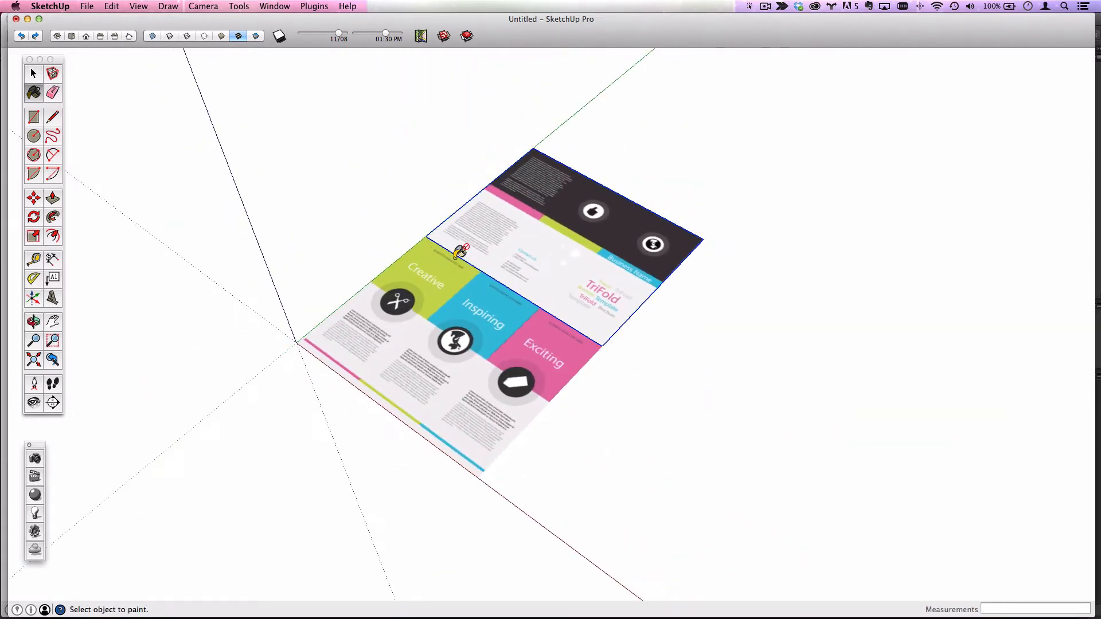
pyautogui.moveTo(555, 378)
pyautogui.mouseDown(button='middle')
pyautogui.moveTo(530, 108)
pyautogui.moveTo(494, 248)
pyautogui.moveTo(511, 315)
pyautogui.moveTo(283, 150)
pyautogui.mouseUp(button='middle')
pyautogui.click(34, 72)
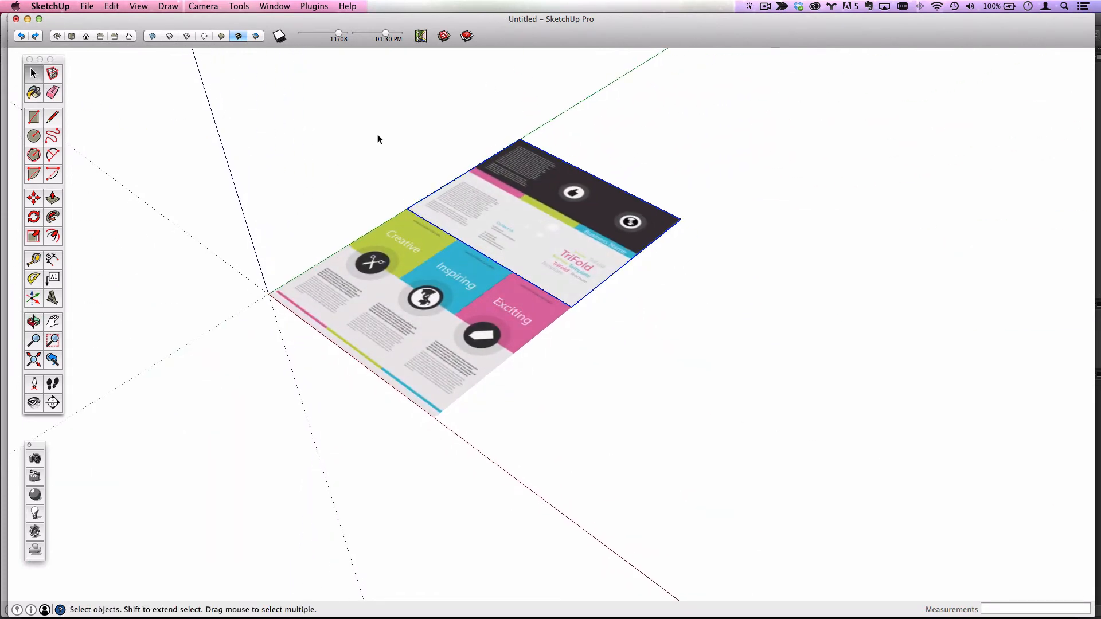
pyautogui.click(401, 134)
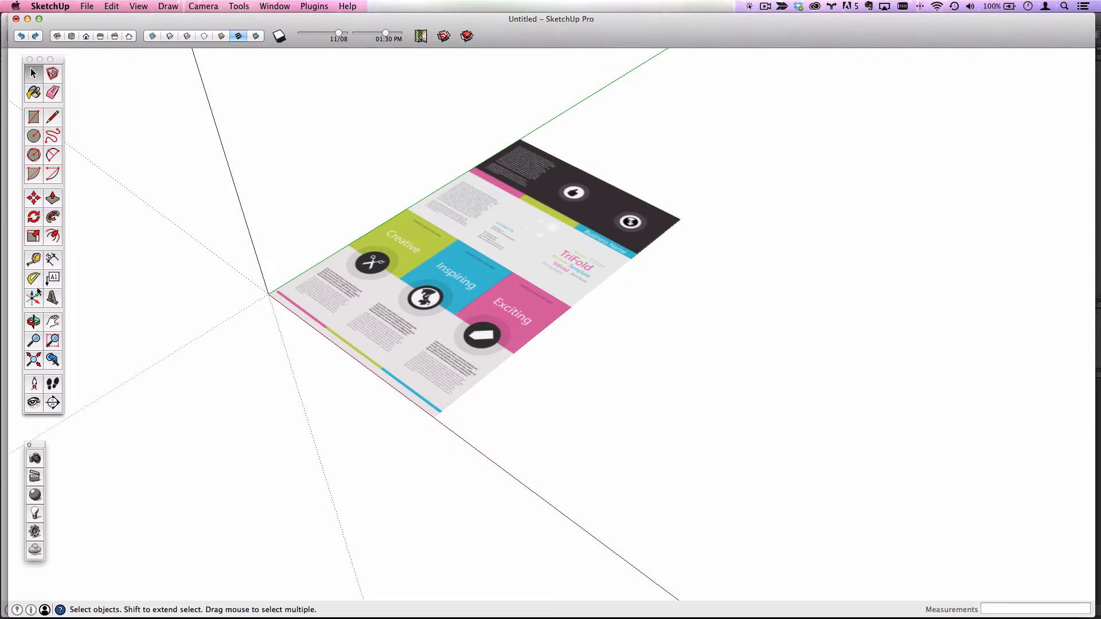
pyautogui.click(32, 261)
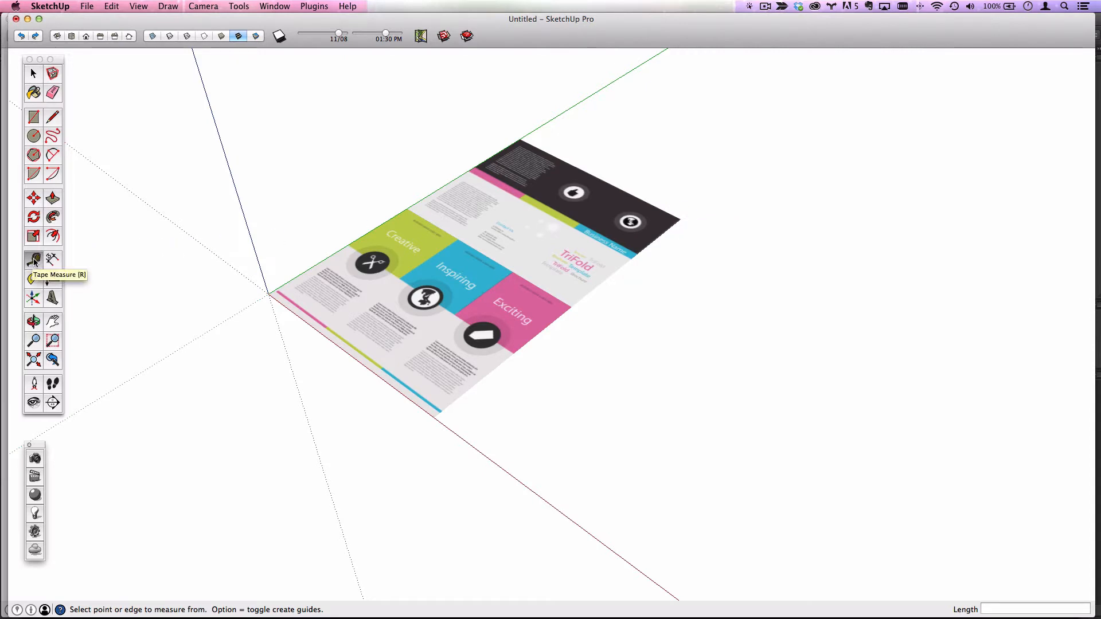
pyautogui.click(520, 139)
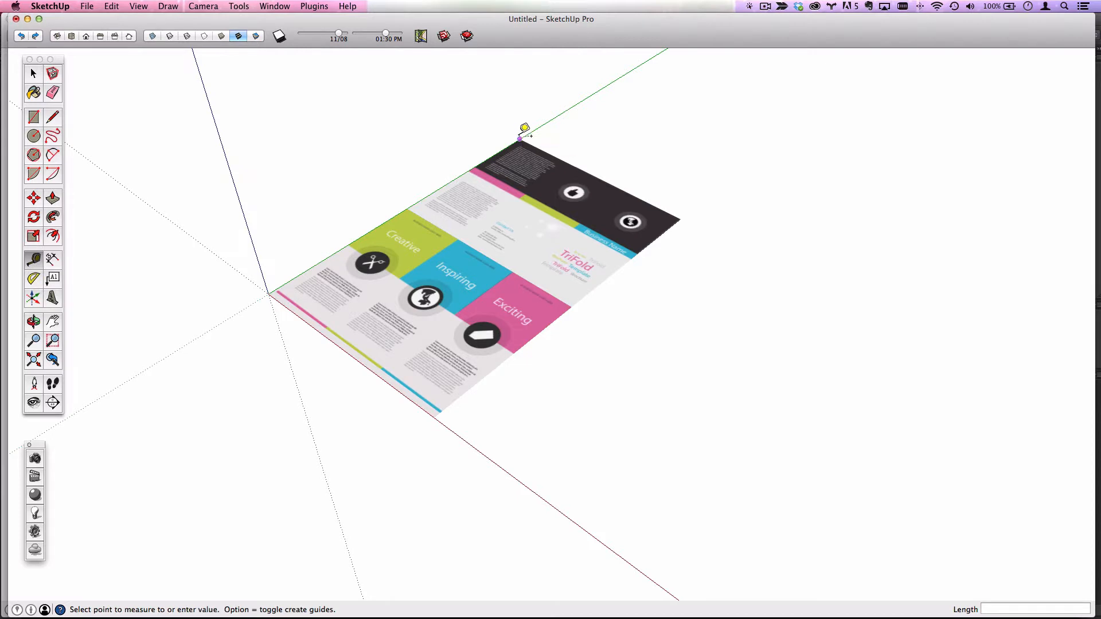
pyautogui.click(683, 210)
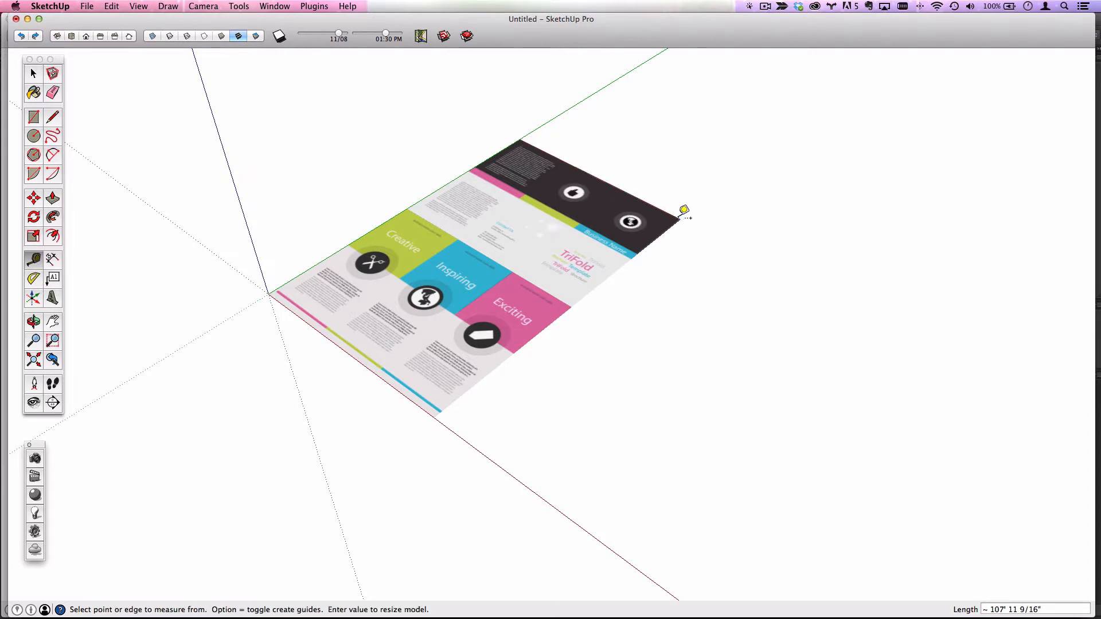
pyautogui.write('11"')
pyautogui.press('Return')
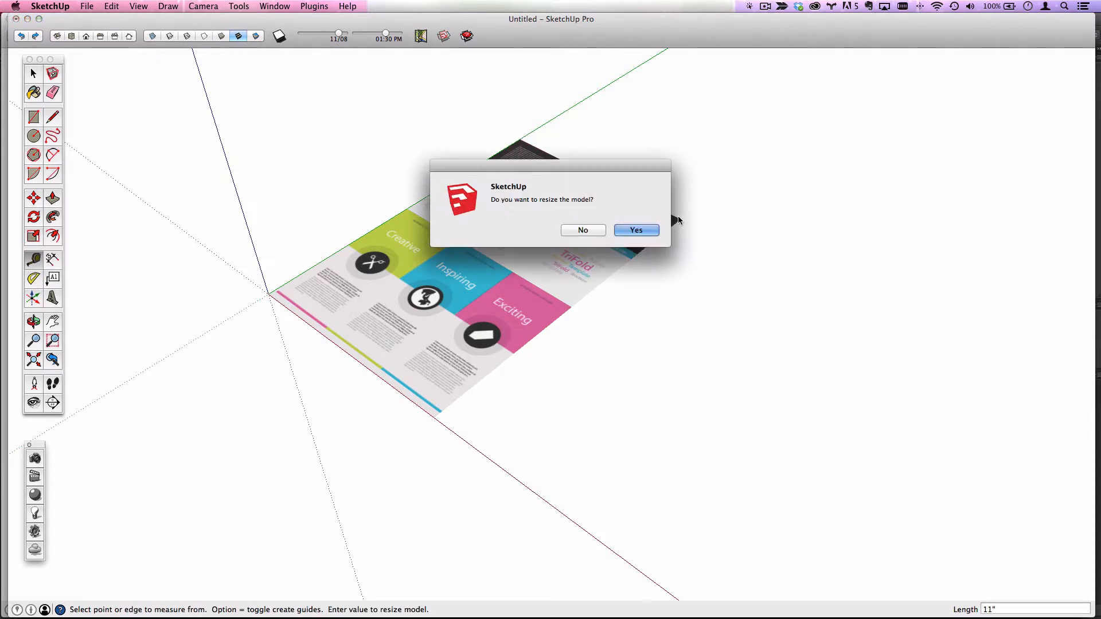
pyautogui.click(651, 232)
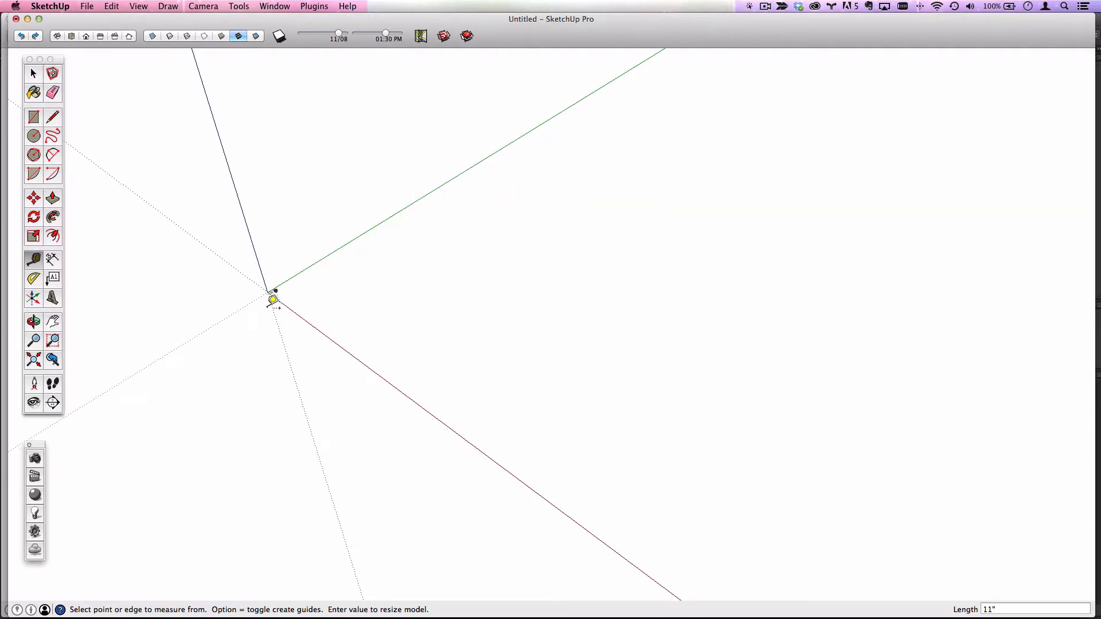
# Step: Move the Creative, Inspiring, Exciting image straight down along the blue axis so it sits below the origin
pyautogui.scroll(10, 273, 299)
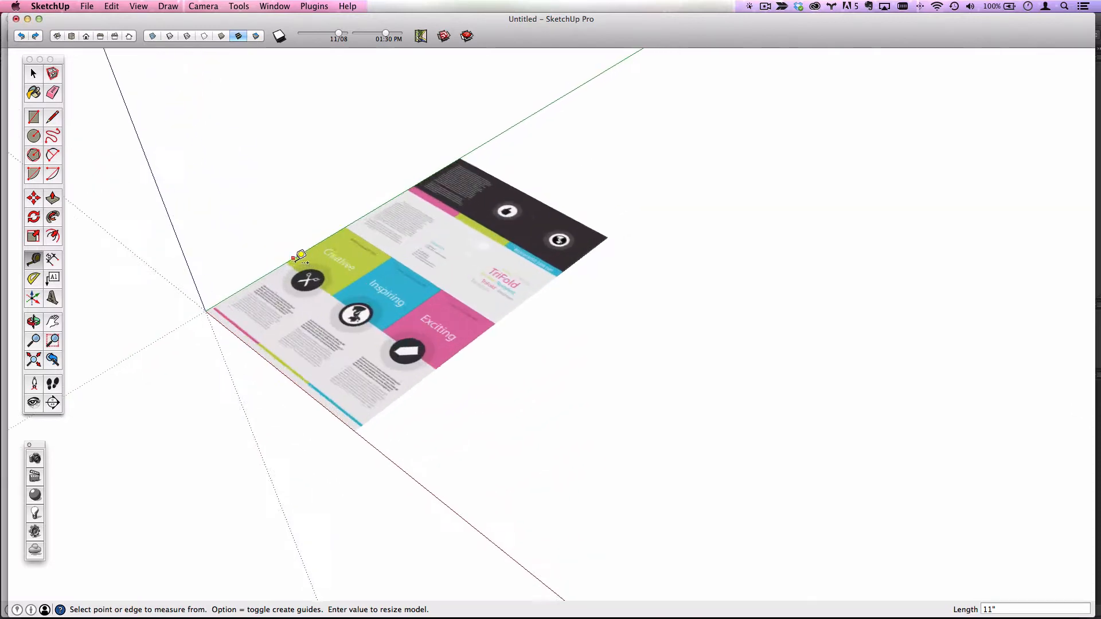
pyautogui.scroll(1, 293, 259)
pyautogui.moveTo(295, 260); pyautogui.dragTo(373, 240, button='middle')
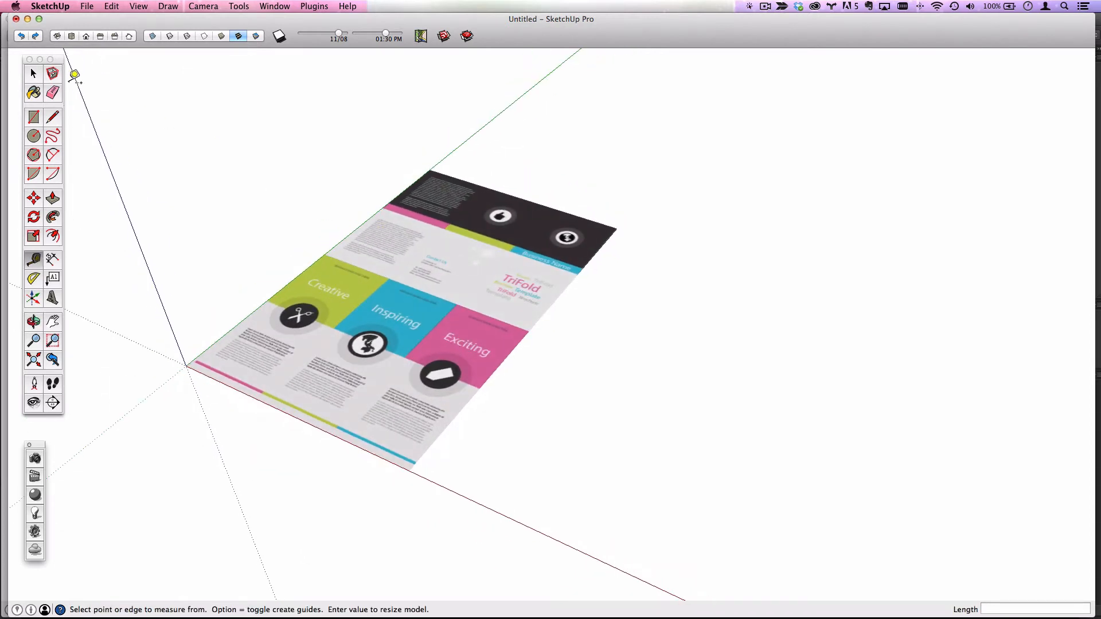
pyautogui.click(34, 73)
pyautogui.click(427, 214)
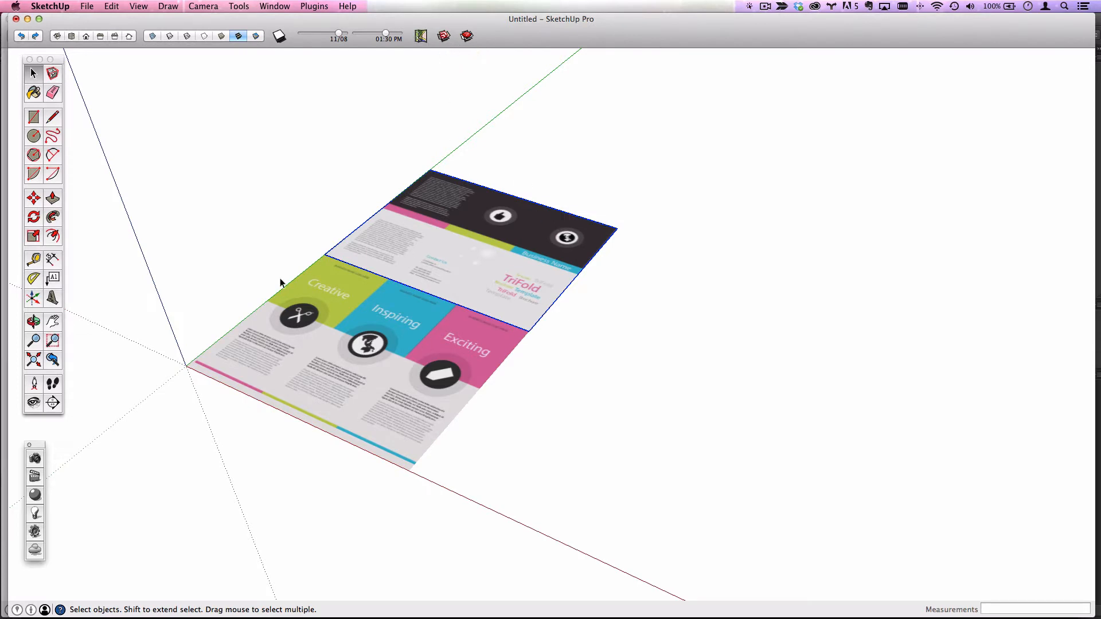
pyautogui.scroll(-2, 459, 307)
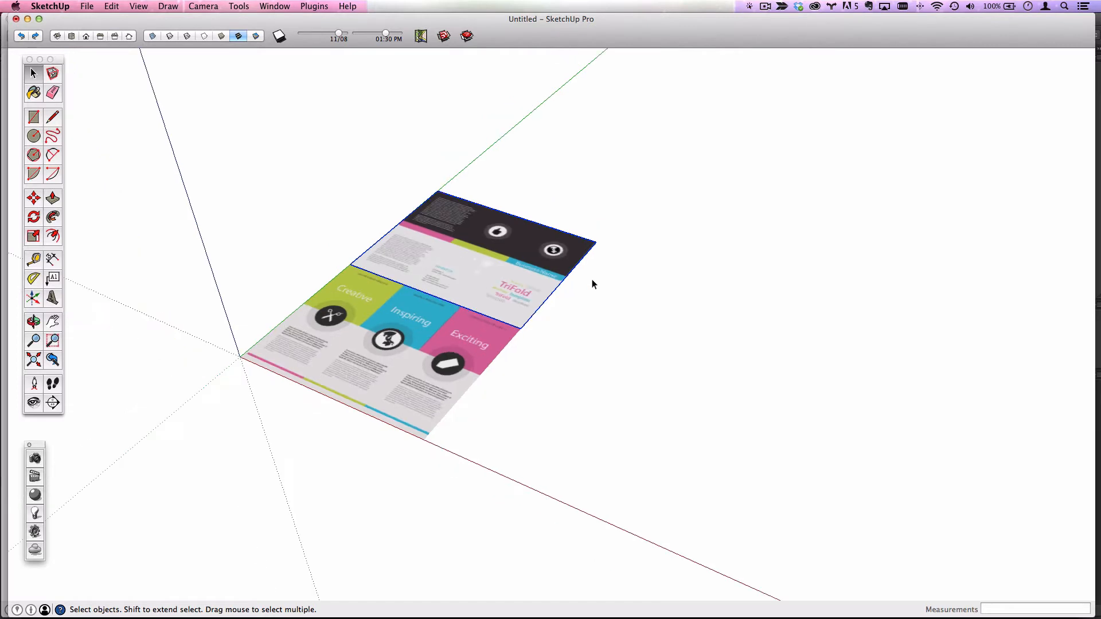
pyautogui.click(405, 325)
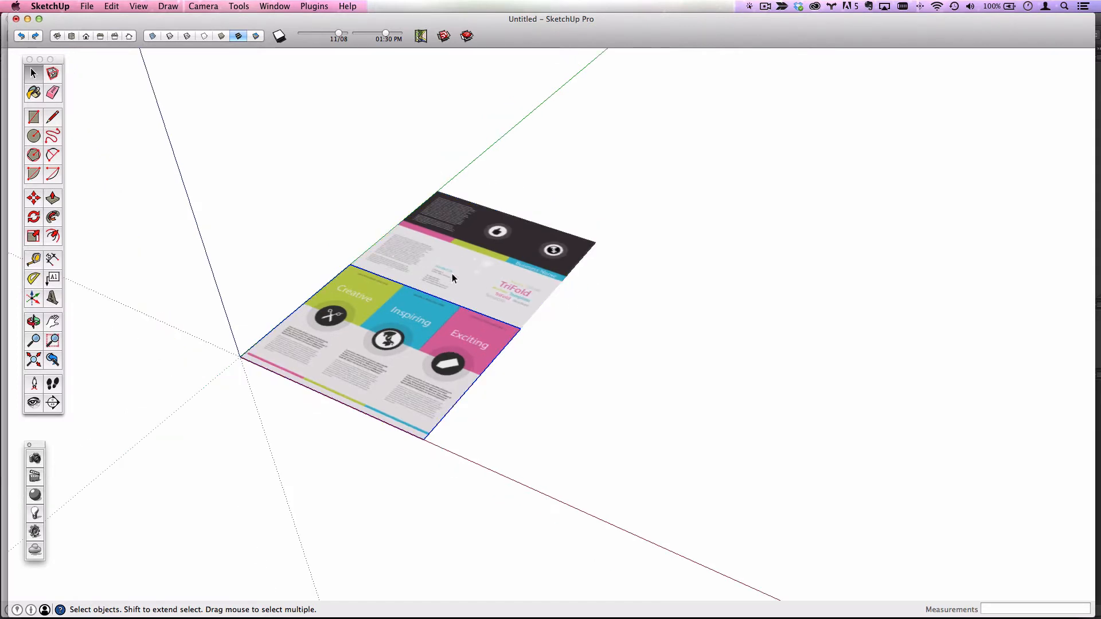
pyautogui.moveTo(466, 288); pyautogui.dragTo(466, 263, button='middle')
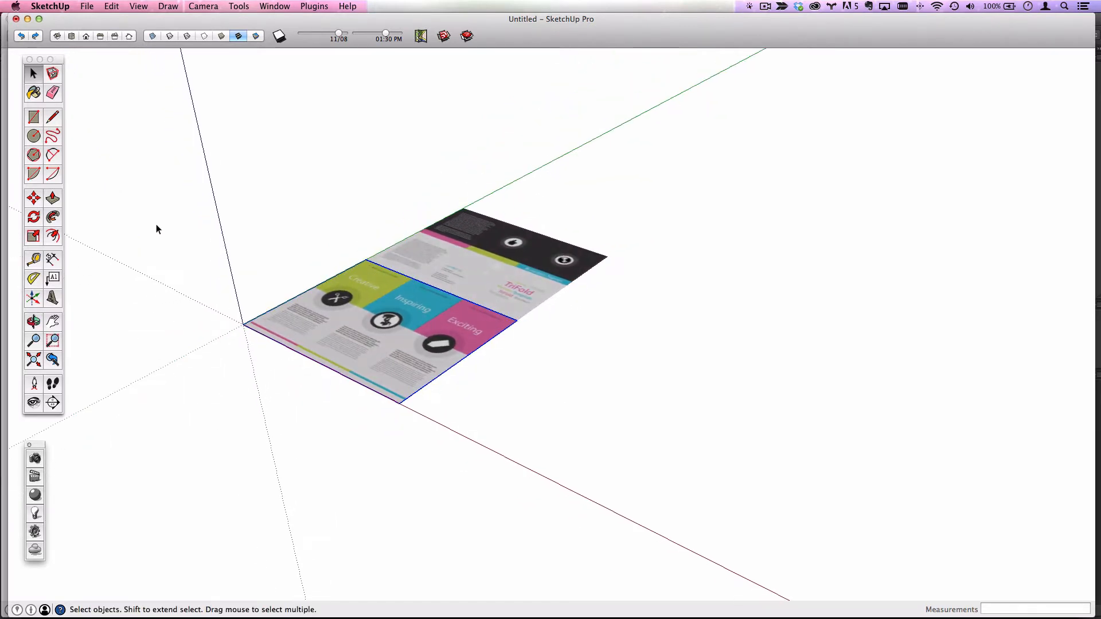
pyautogui.click(34, 198)
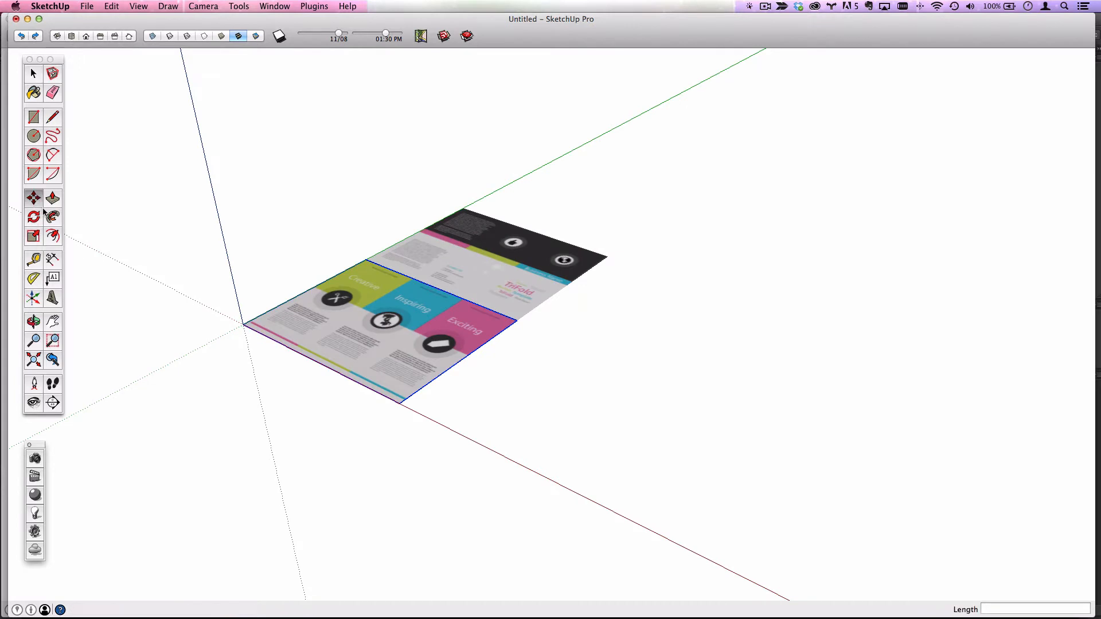
pyautogui.click(244, 325)
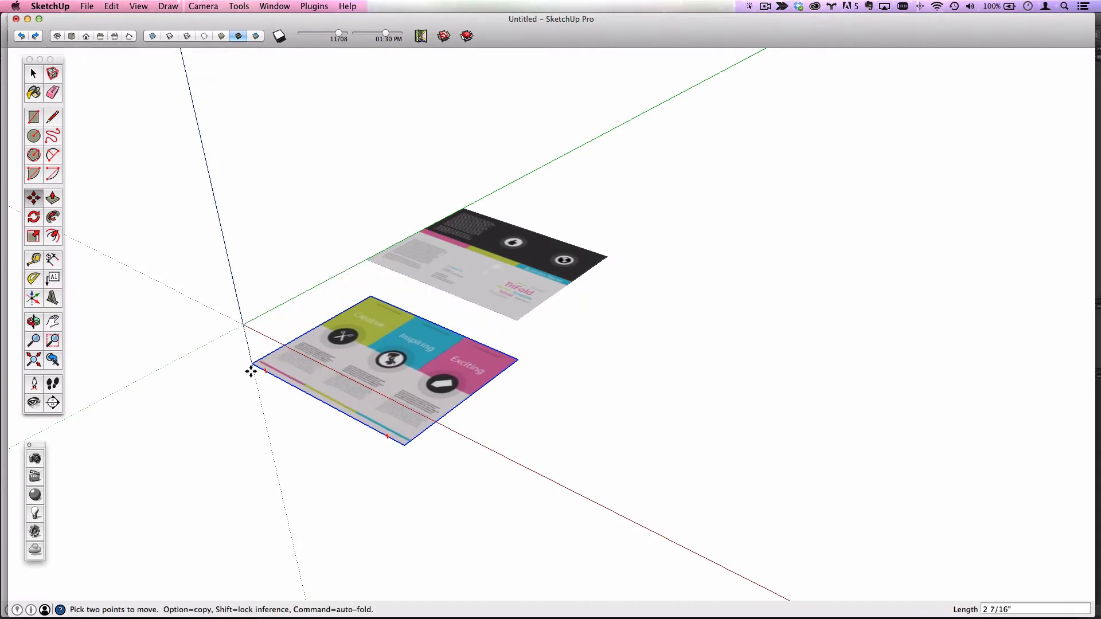
pyautogui.click(256, 393)
# Step: Move the TriFold image 8 1/2" along the green axis so its near corner sits on the origin above the other image
pyautogui.press('o')
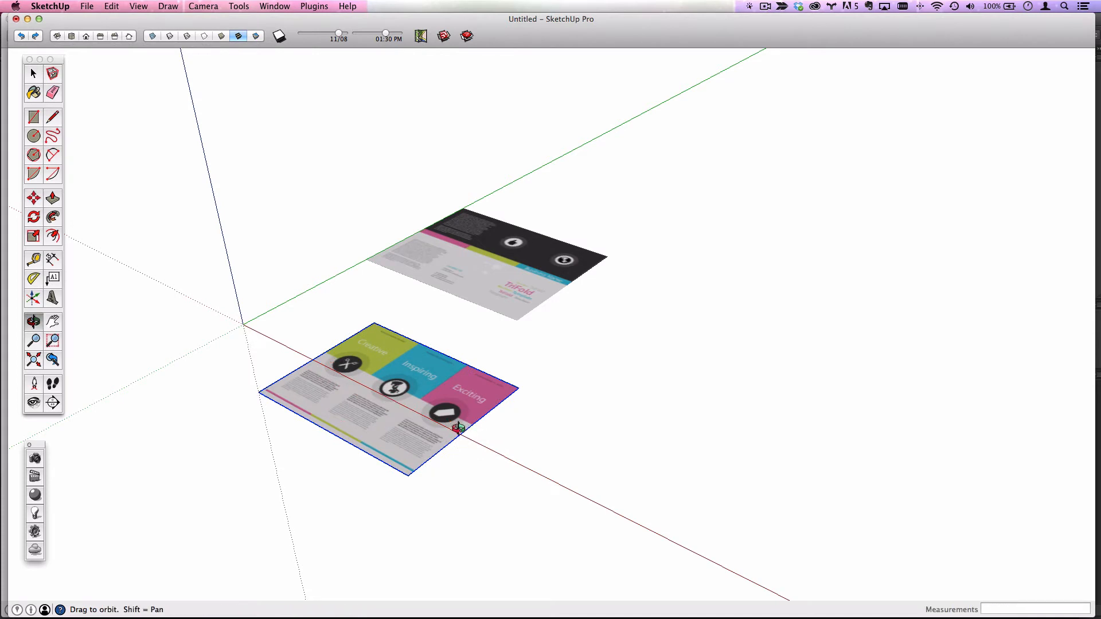
pyautogui.moveTo(457, 425); pyautogui.dragTo(457, 243)
pyautogui.moveTo(457, 244); pyautogui.dragTo(461, 352, button='middle')
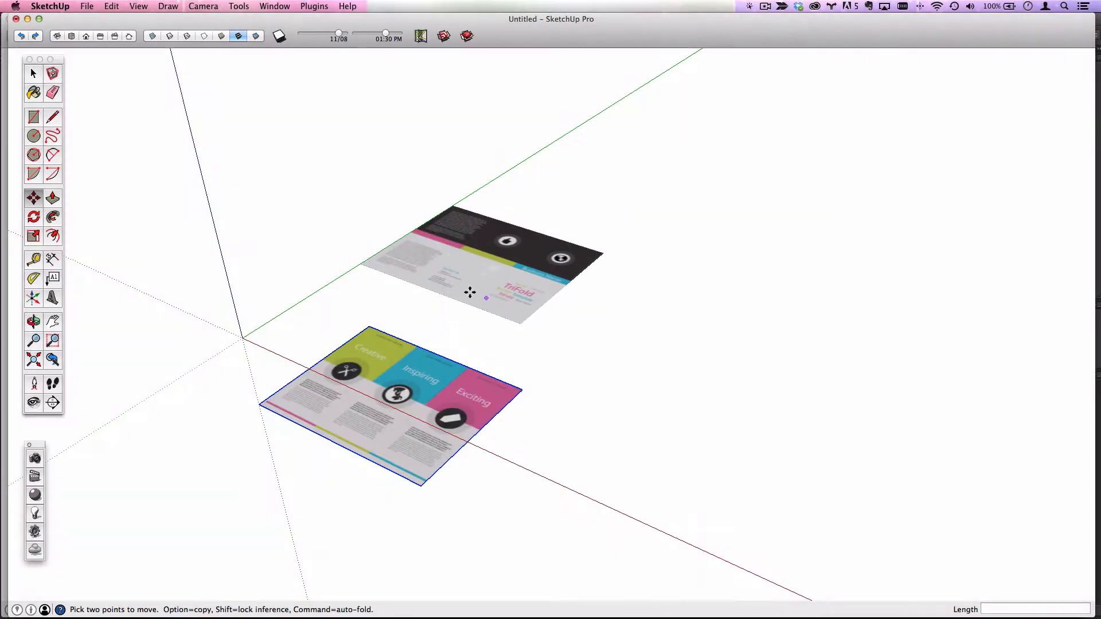
pyautogui.click(36, 78)
pyautogui.click(443, 281)
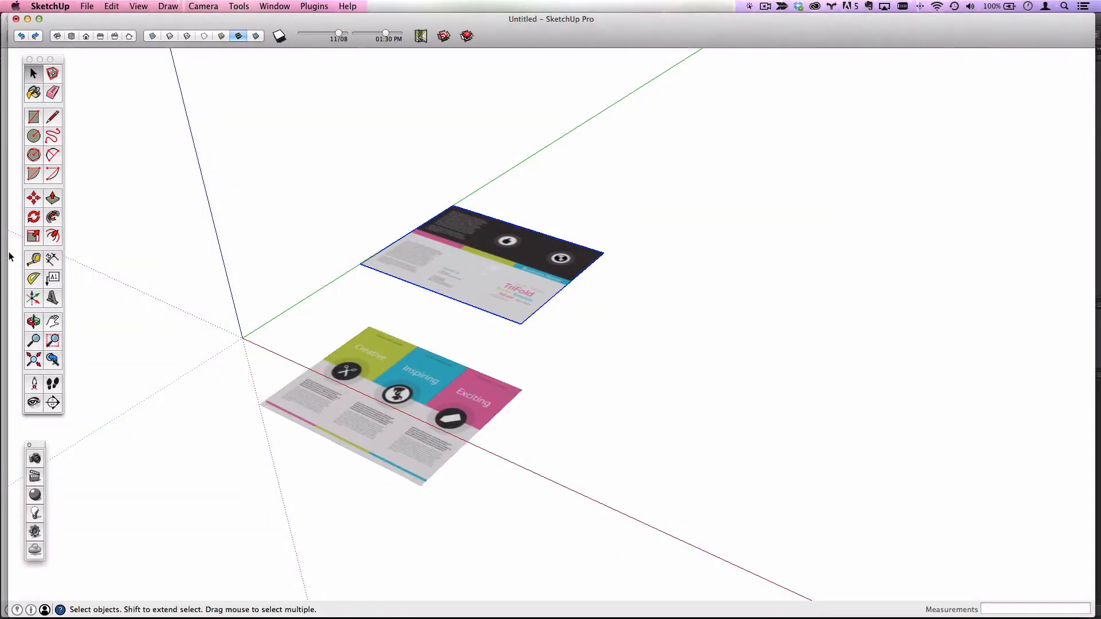
pyautogui.click(34, 199)
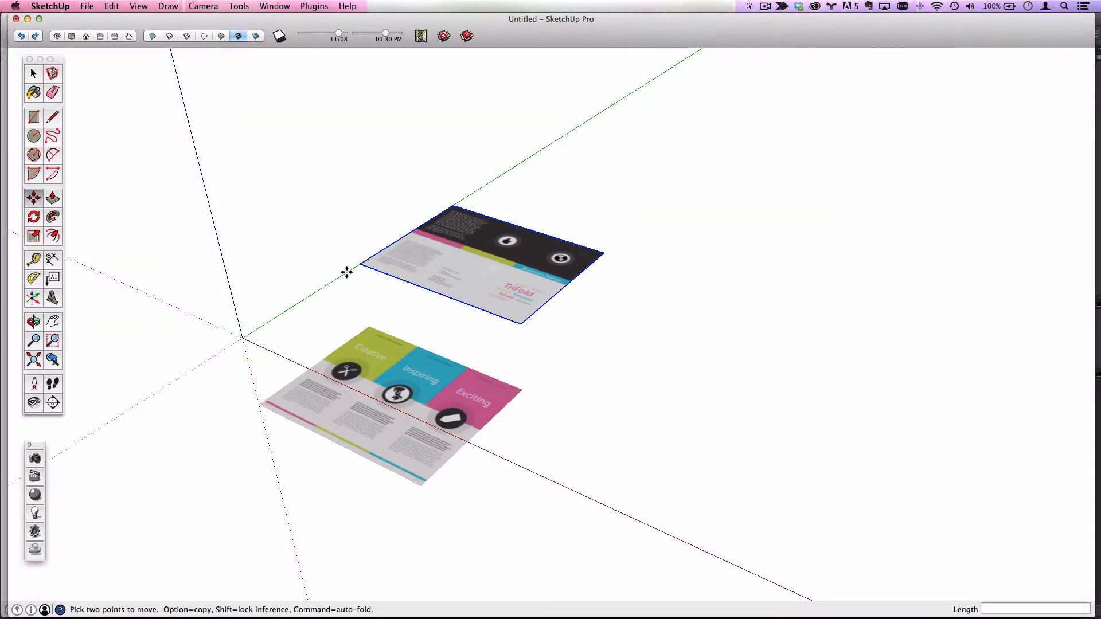
pyautogui.click(360, 265)
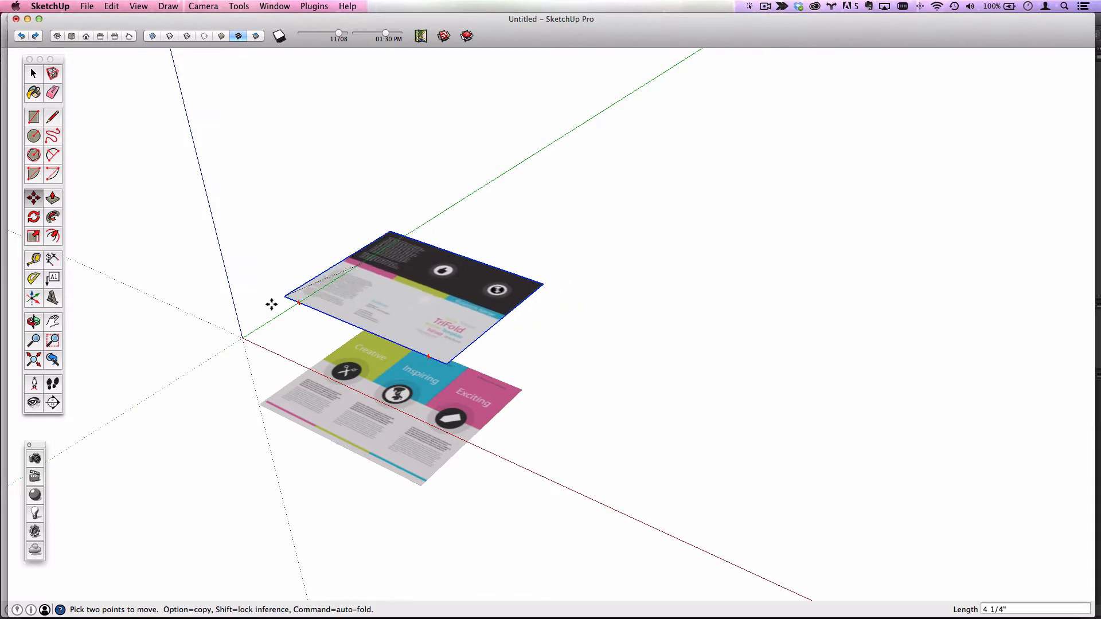
pyautogui.click(246, 335)
pyautogui.press('super+Tab')
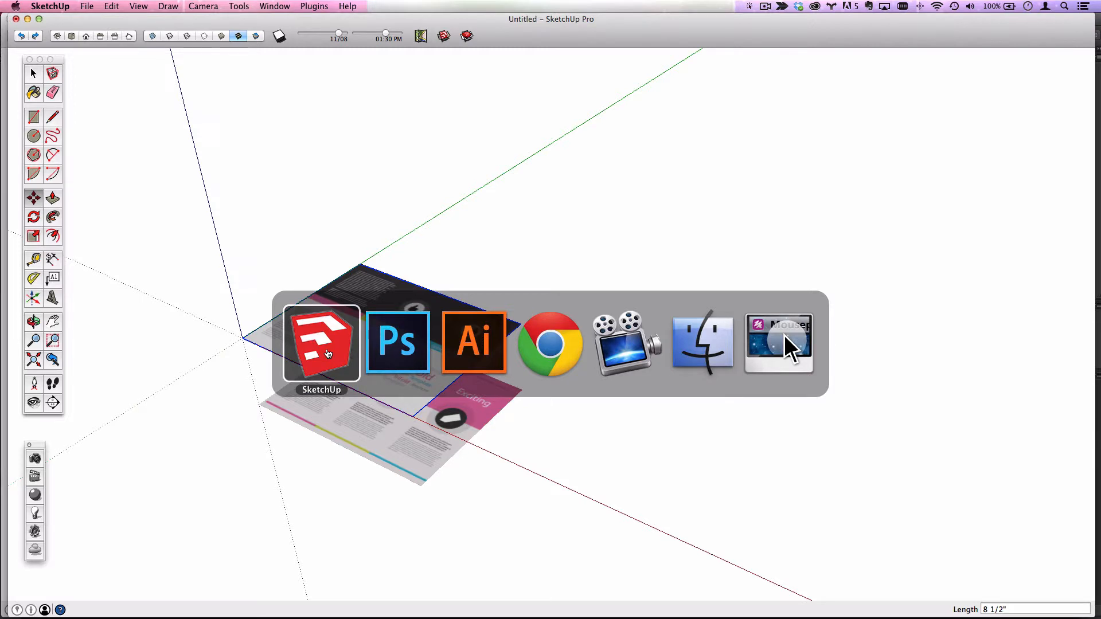
pyautogui.click(328, 354)
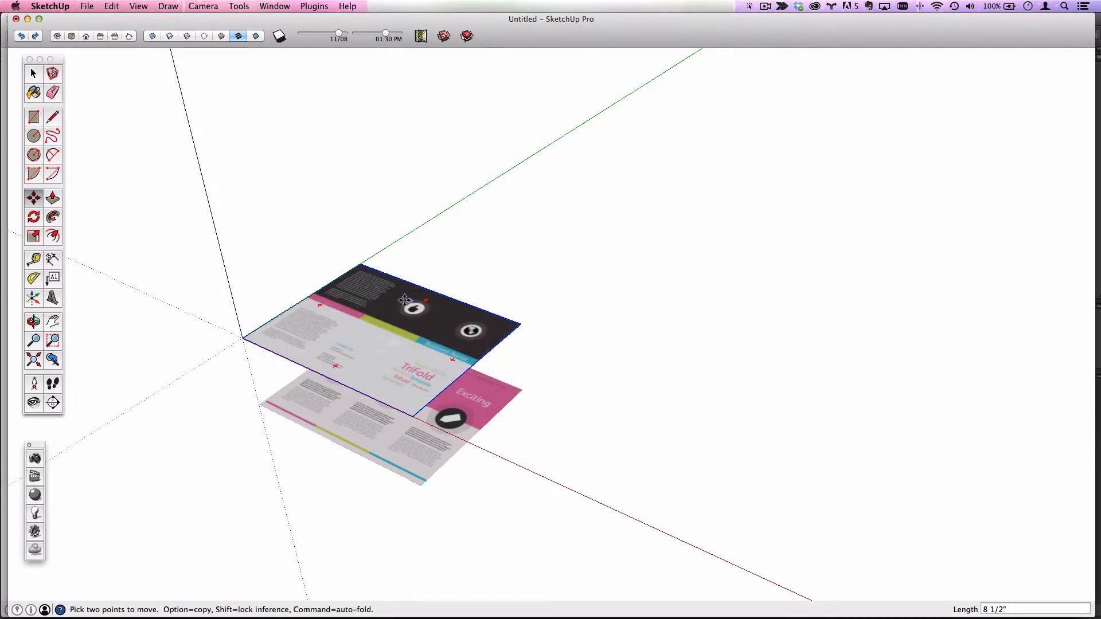
# Step: Flip the lower Creative, Inspiring, Exciting image over by rotating it 180° about its centre line parallel to the green axis
pyautogui.click(33, 73)
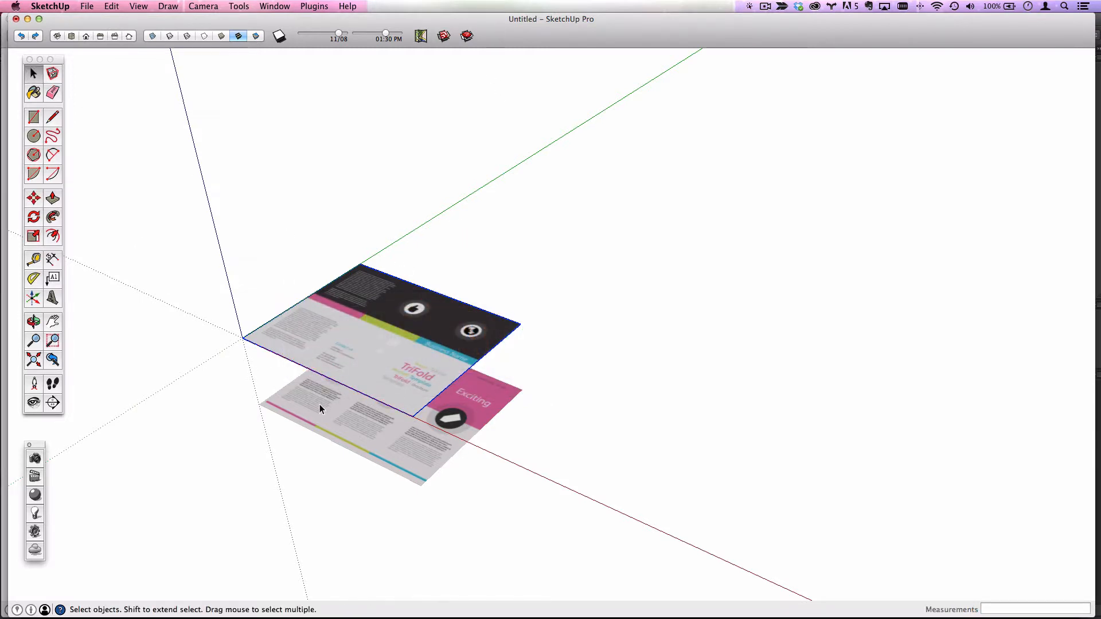
pyautogui.click(395, 458)
pyautogui.scroll(3, 409, 452)
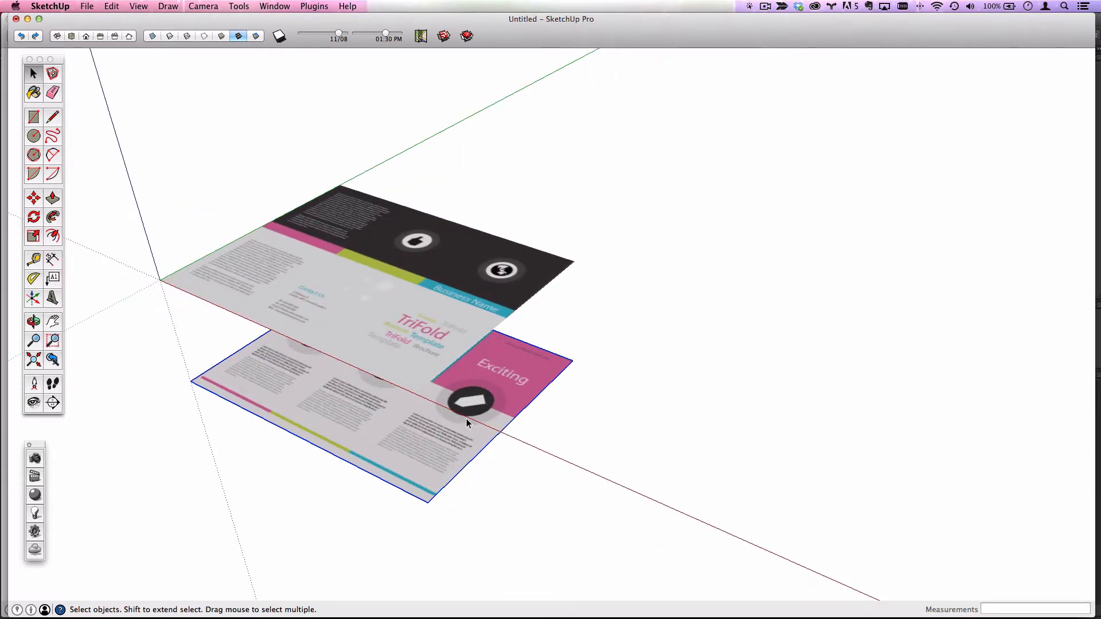
pyautogui.click(33, 198)
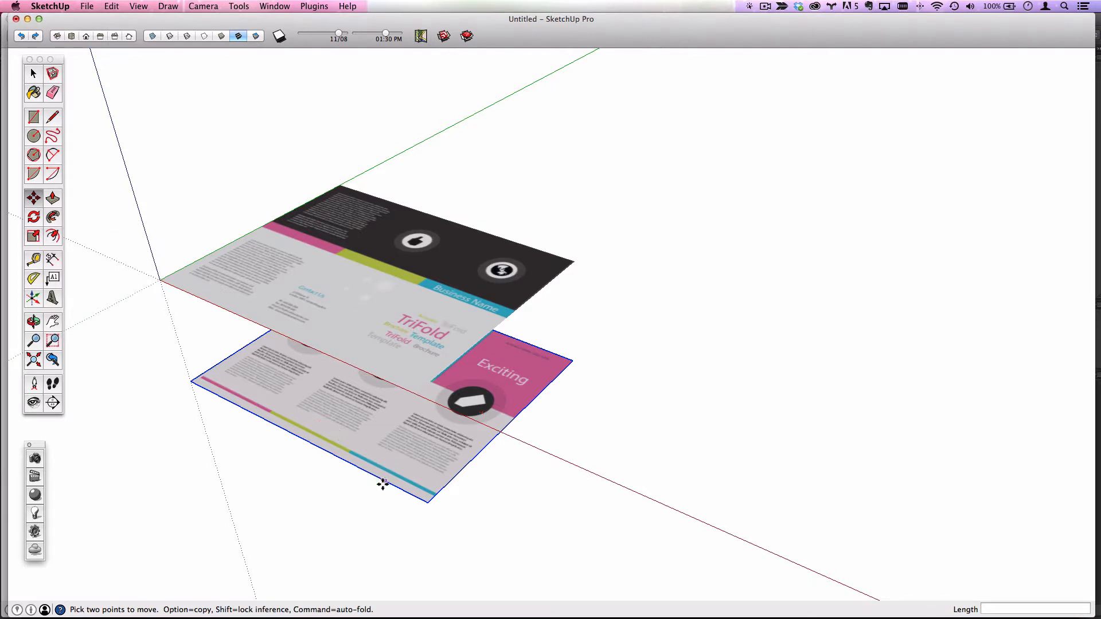
pyautogui.press('q')
pyautogui.press('m')
pyautogui.press('q')
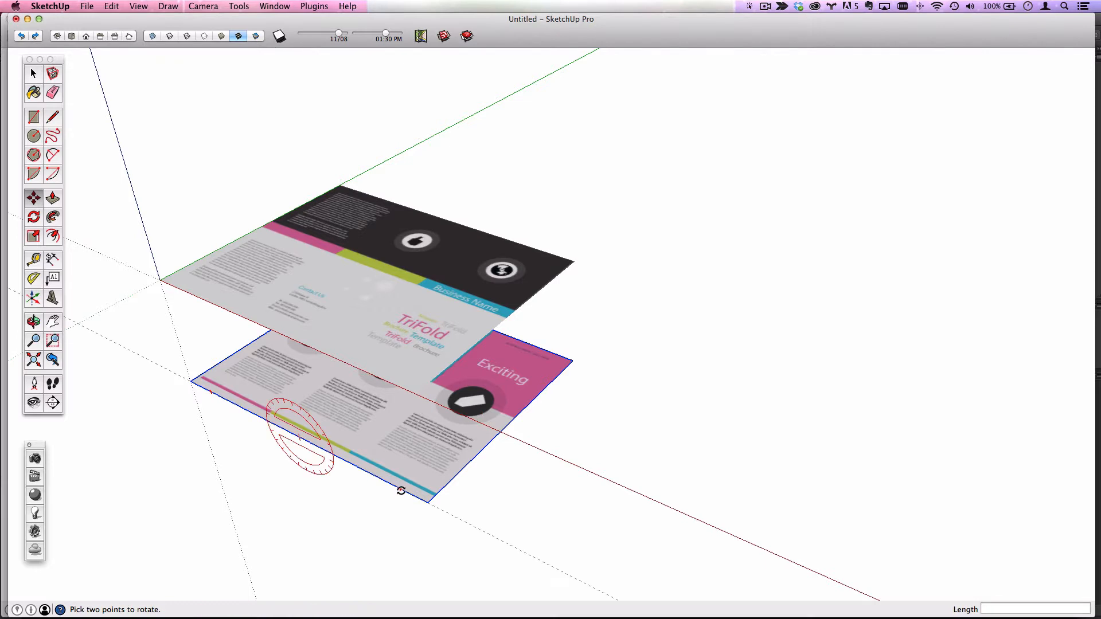
pyautogui.click(400, 491)
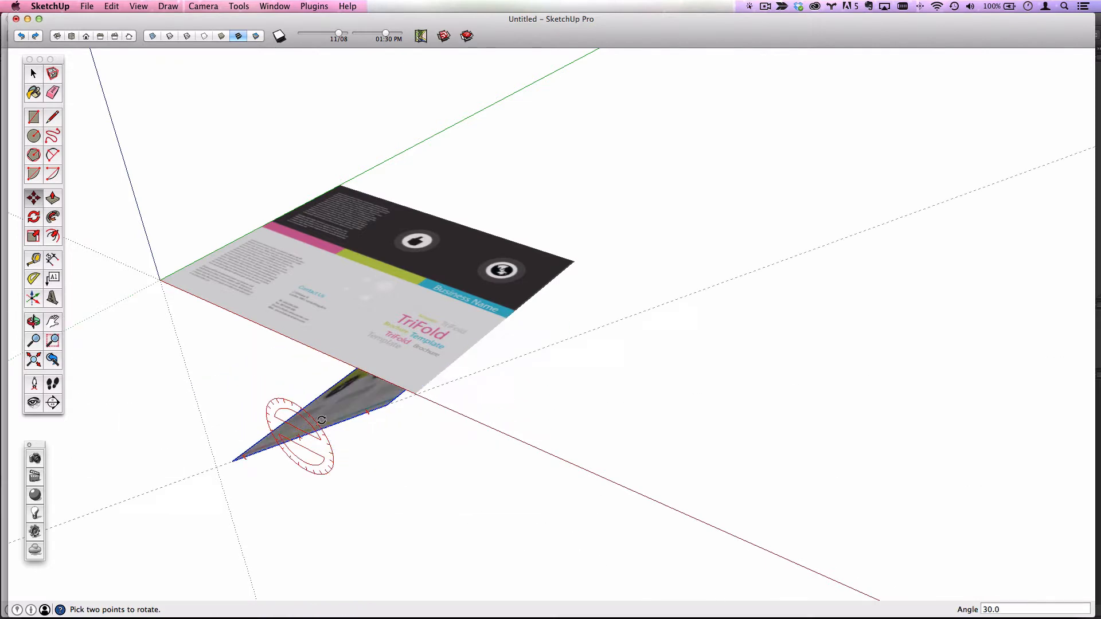
pyautogui.click(269, 424)
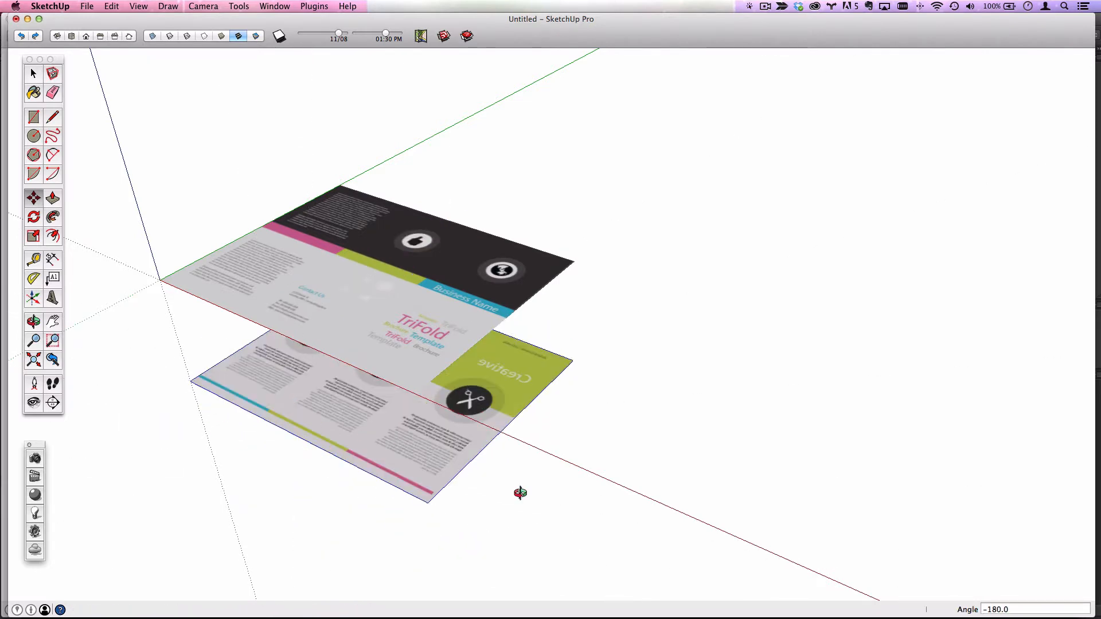
# Step: Explode both brochure images together so they become textured faces with editable edges
pyautogui.moveTo(522, 494); pyautogui.dragTo(501, 418, button='middle')
pyautogui.press('m')
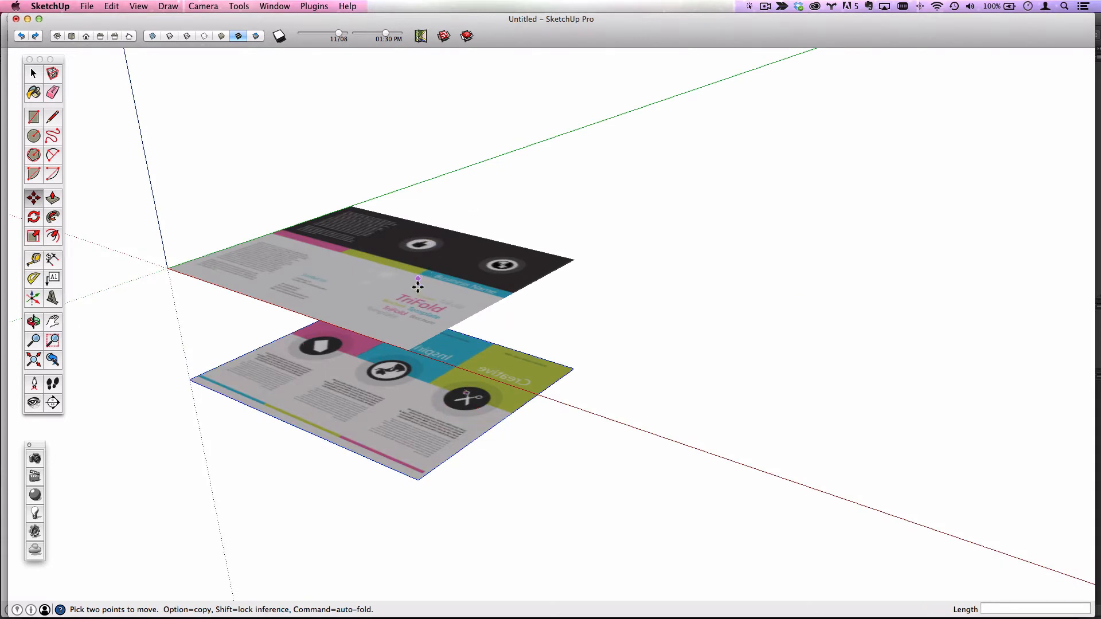
pyautogui.moveTo(433, 376); pyautogui.dragTo(398, 155, button='middle')
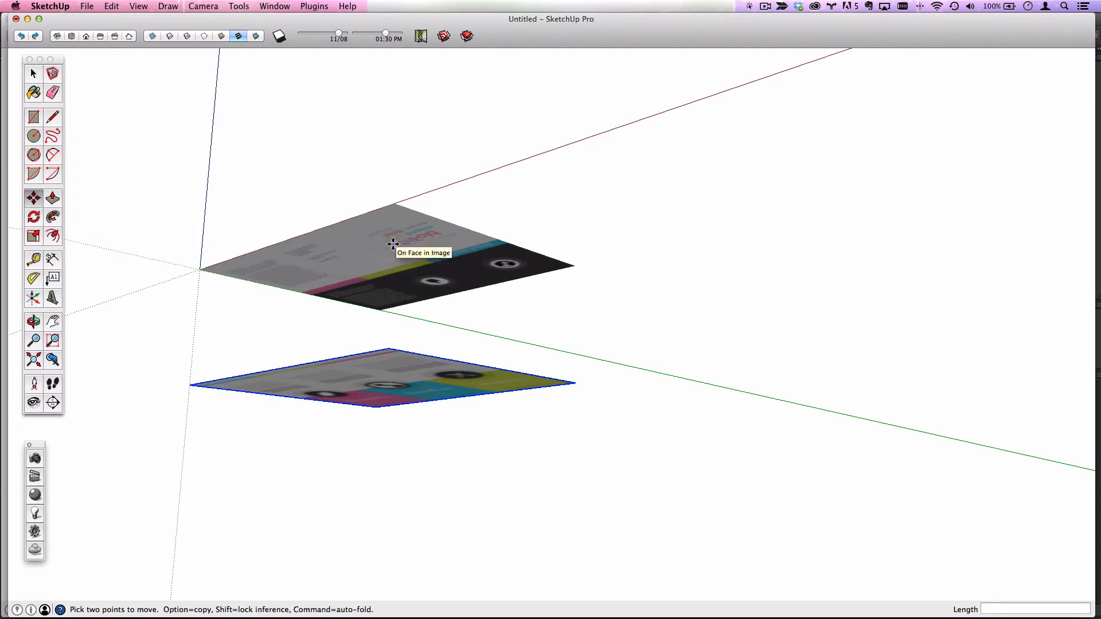
pyautogui.moveTo(393, 244); pyautogui.dragTo(456, 421, button='middle')
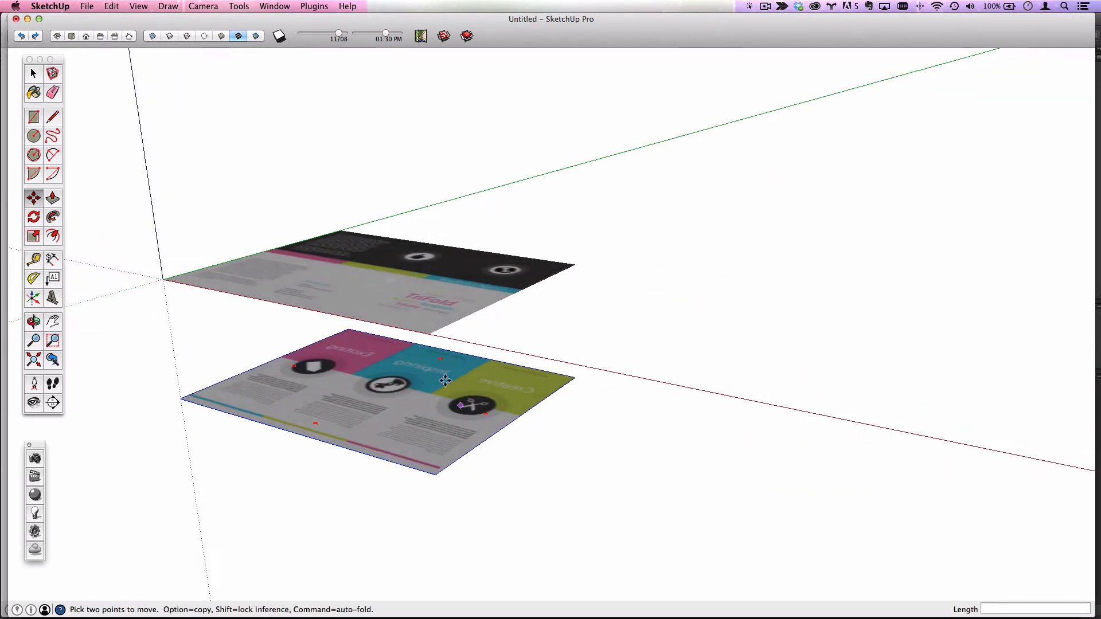
pyautogui.click(32, 74)
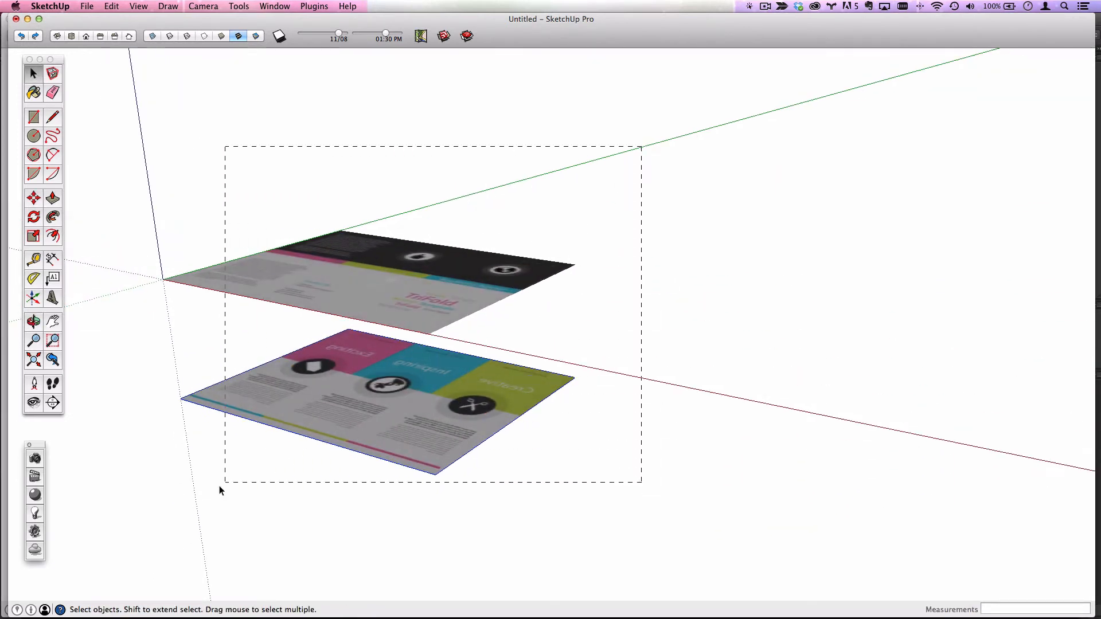
pyautogui.moveTo(148, 513); pyautogui.dragTo(148, 514)
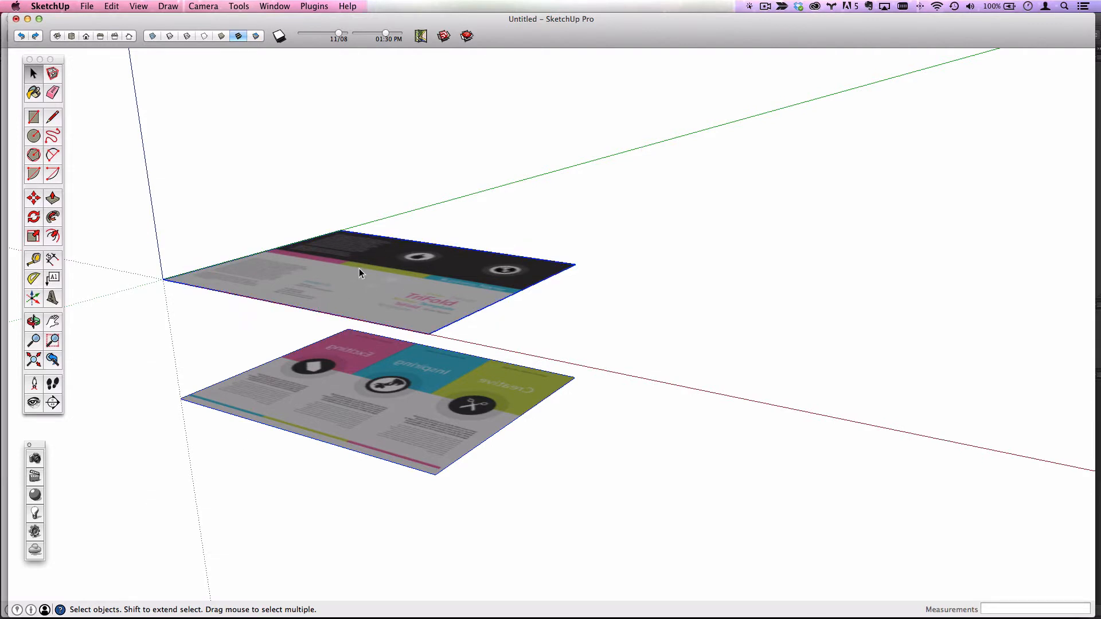
pyautogui.rightClick(368, 248)
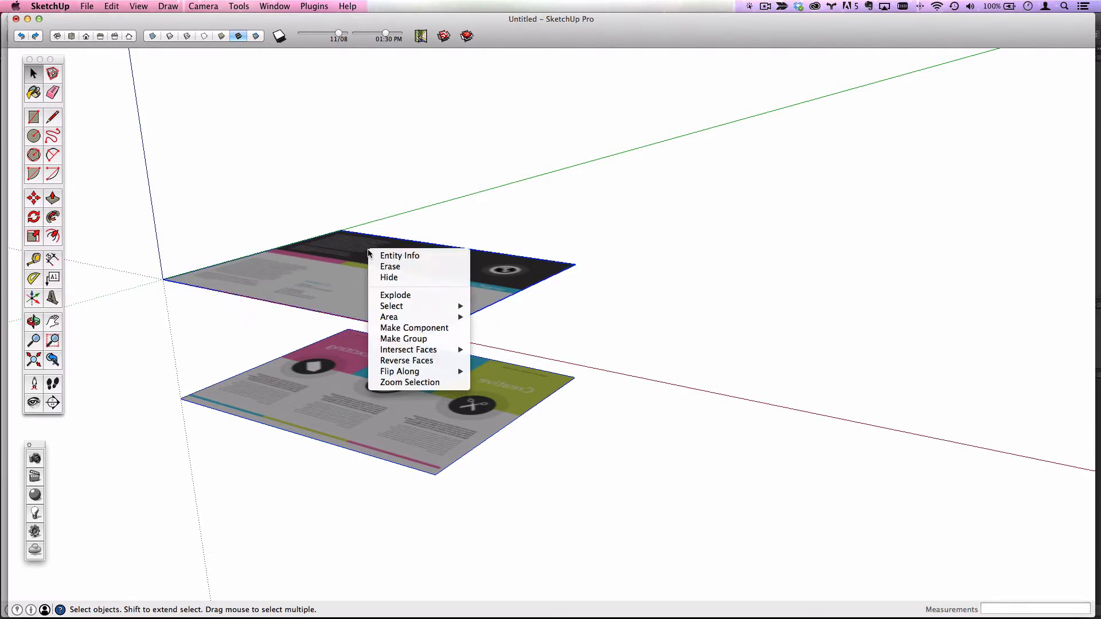
pyautogui.click(411, 296)
pyautogui.click(480, 234)
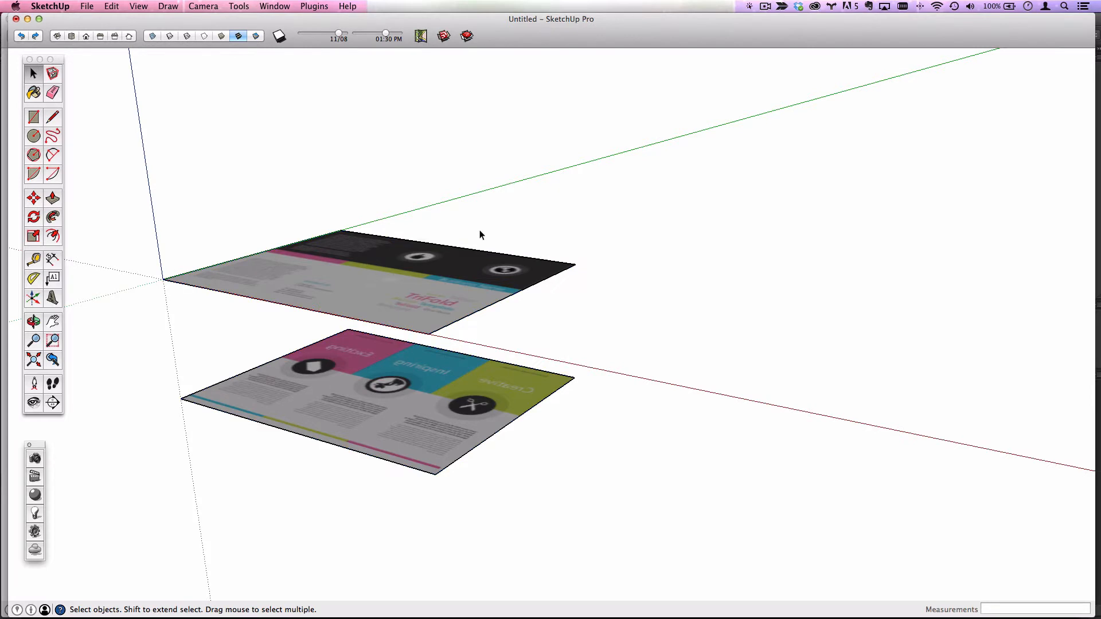
# Step: Try to sample the lower face's artwork with the Paint Bucket and apply it to the underside of the upper TriFold face
pyautogui.click(436, 297)
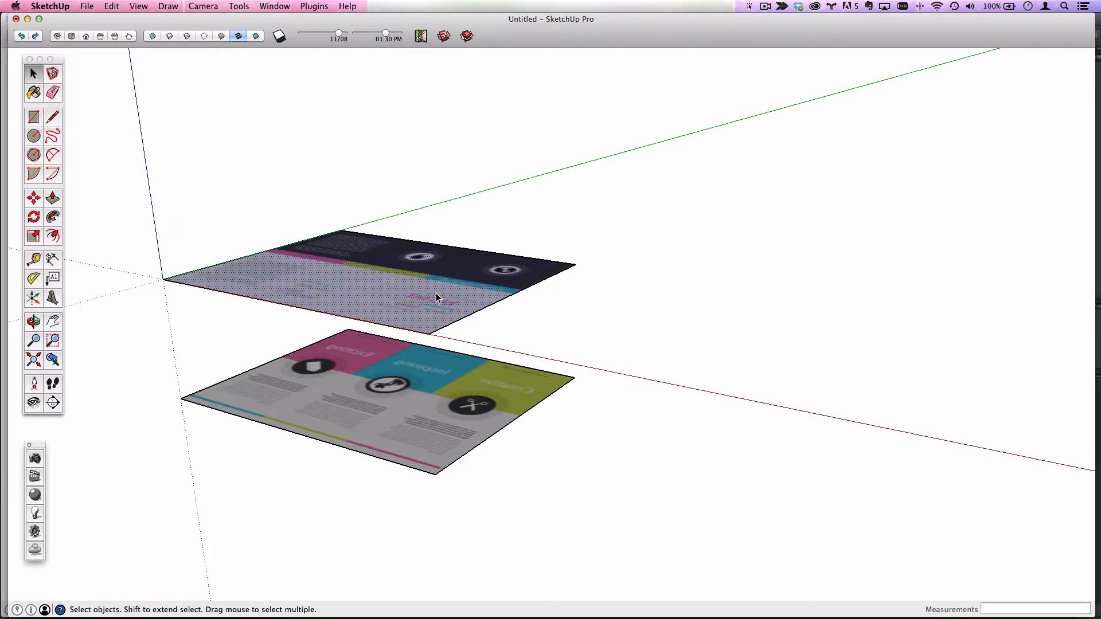
pyautogui.moveTo(469, 362); pyautogui.dragTo(438, 263, button='middle')
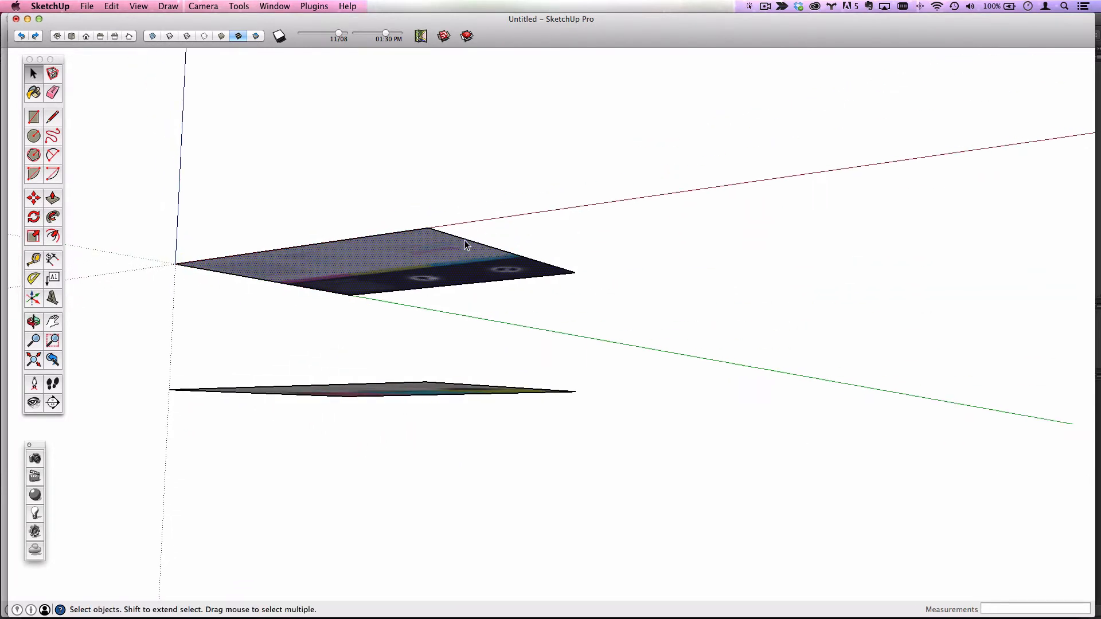
pyautogui.click(385, 234)
pyautogui.moveTo(407, 384); pyautogui.dragTo(493, 456, button='middle')
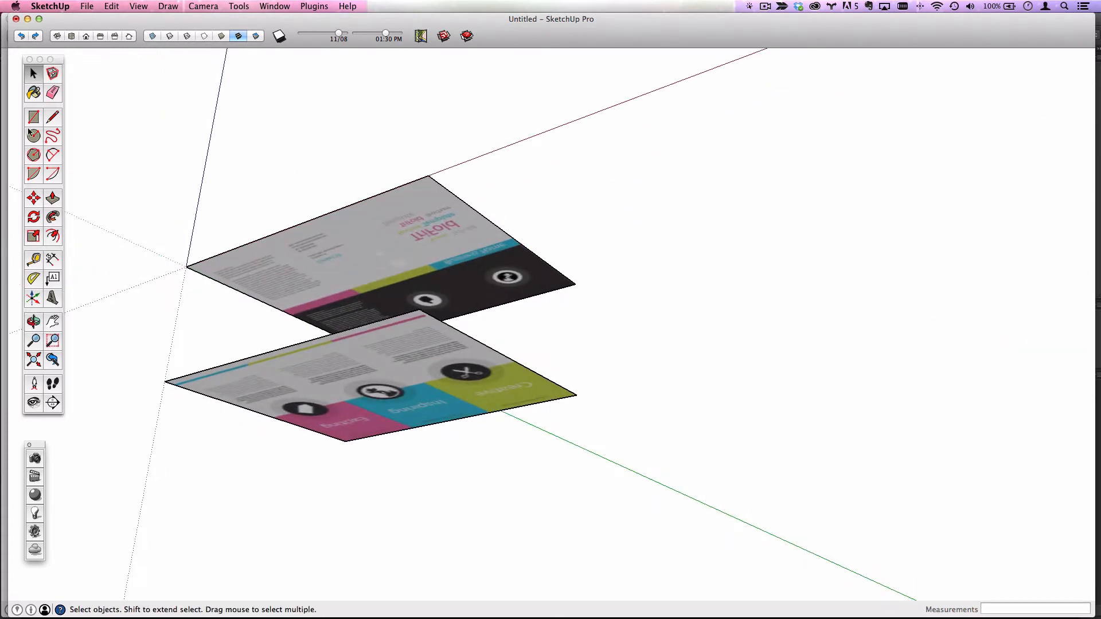
pyautogui.click(34, 92)
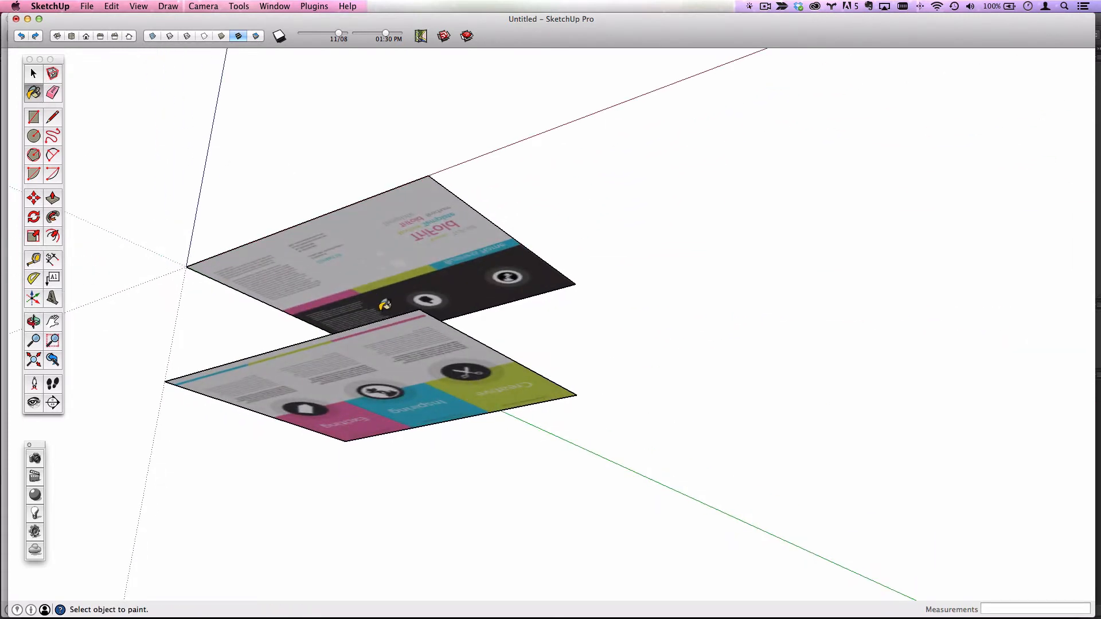
pyautogui.press('super')
pyautogui.keyDown('super'); pyautogui.click(399, 364); pyautogui.keyUp('super')
pyautogui.click(407, 218)
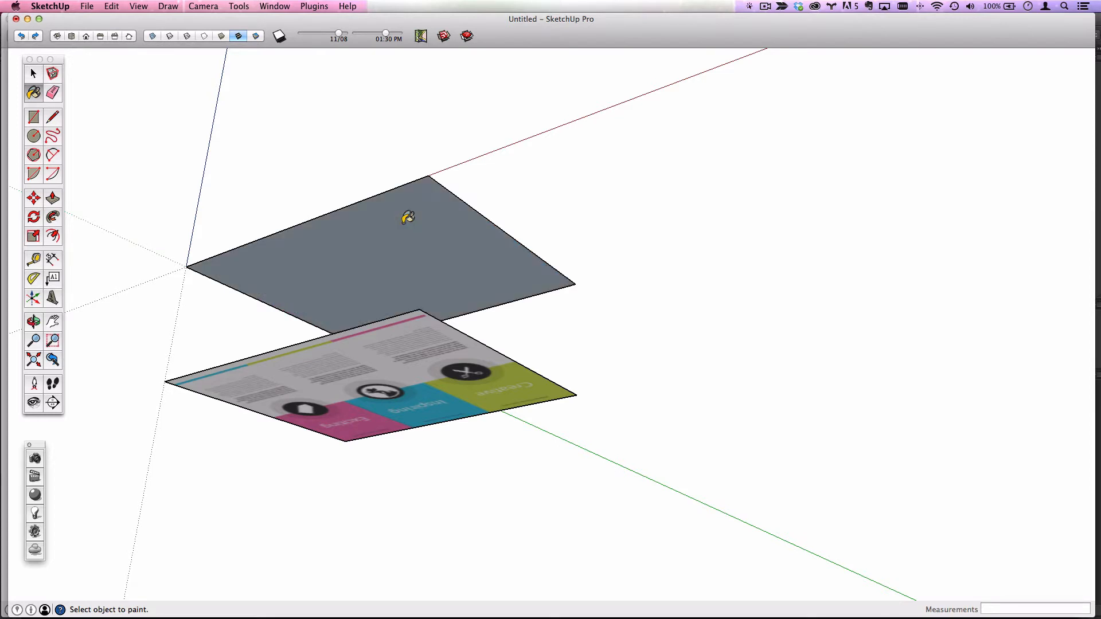
pyautogui.press('o')
pyautogui.moveTo(403, 224)
pyautogui.mouseDown()
pyautogui.moveTo(393, 483)
pyautogui.moveTo(402, 213)
pyautogui.mouseUp()
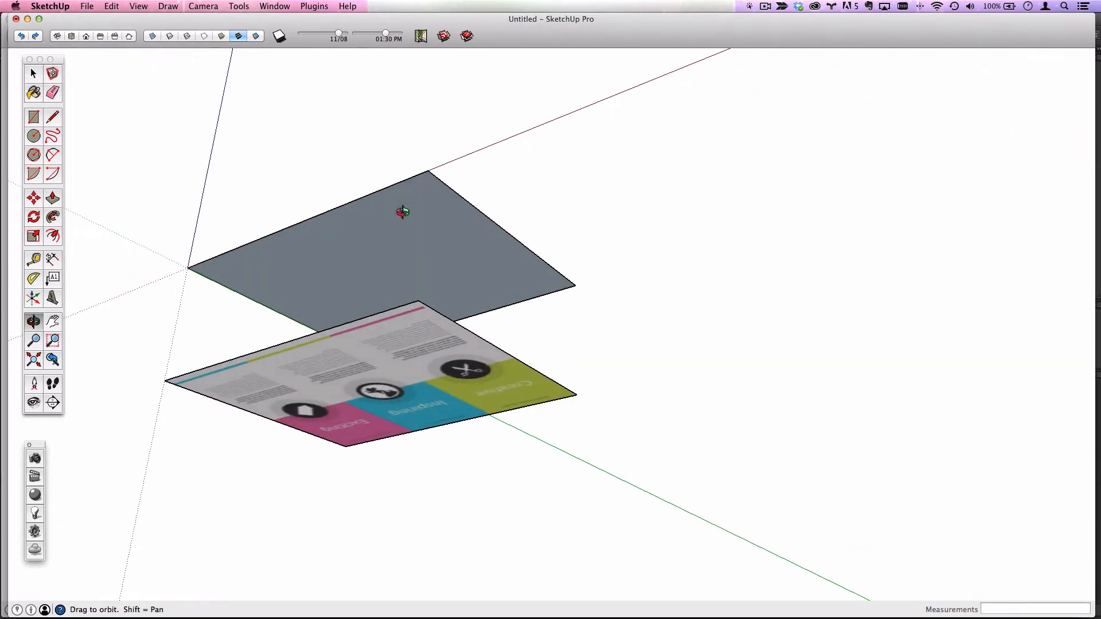
# Step: Sample the lower Creative, Inspiring, Exciting texture and paint it onto the underside of the upper TriFold face
pyautogui.press('b')
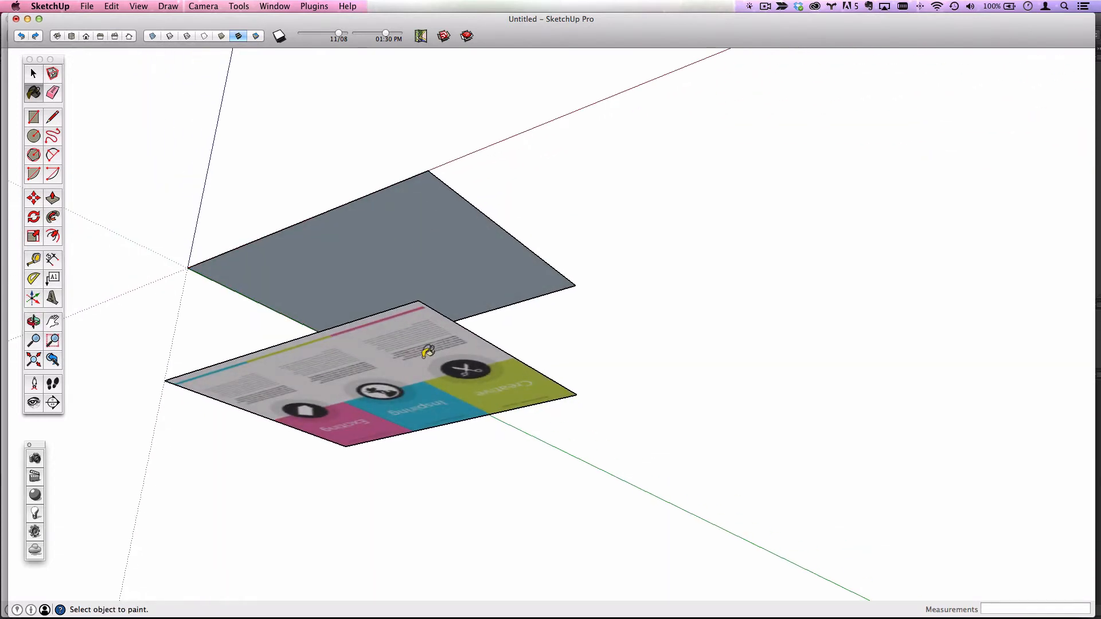
pyautogui.press('super')
pyautogui.keyDown('super'); pyautogui.click(483, 355); pyautogui.keyUp('super')
pyautogui.click(462, 249)
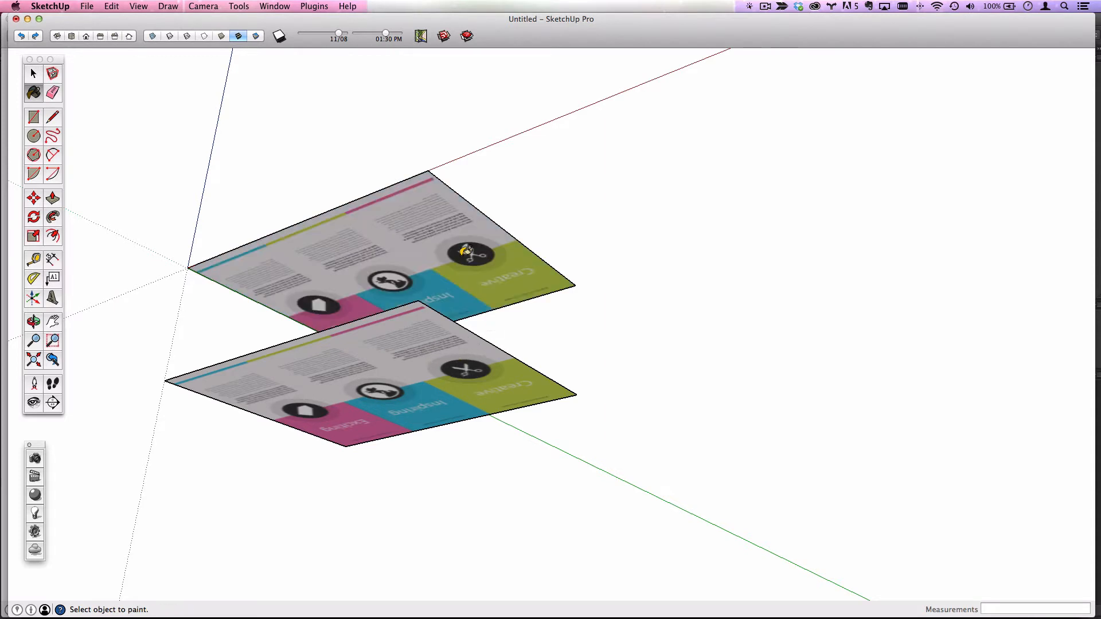
# Step: Delete the lower Creative, Inspiring, Exciting face together with its edges
pyautogui.press('o')
pyautogui.moveTo(415, 221)
pyautogui.mouseDown()
pyautogui.moveTo(422, 270)
pyautogui.moveTo(430, 240)
pyautogui.moveTo(435, 250)
pyautogui.moveTo(462, 516)
pyautogui.mouseUp()
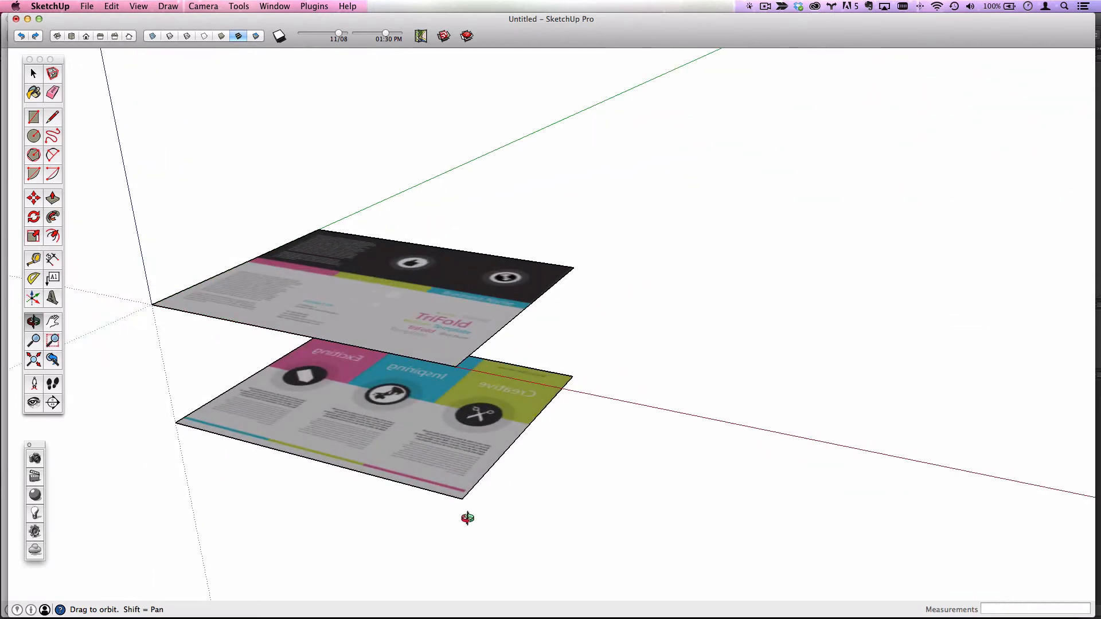
pyautogui.press('b')
pyautogui.click(33, 74)
pyautogui.click(282, 385)
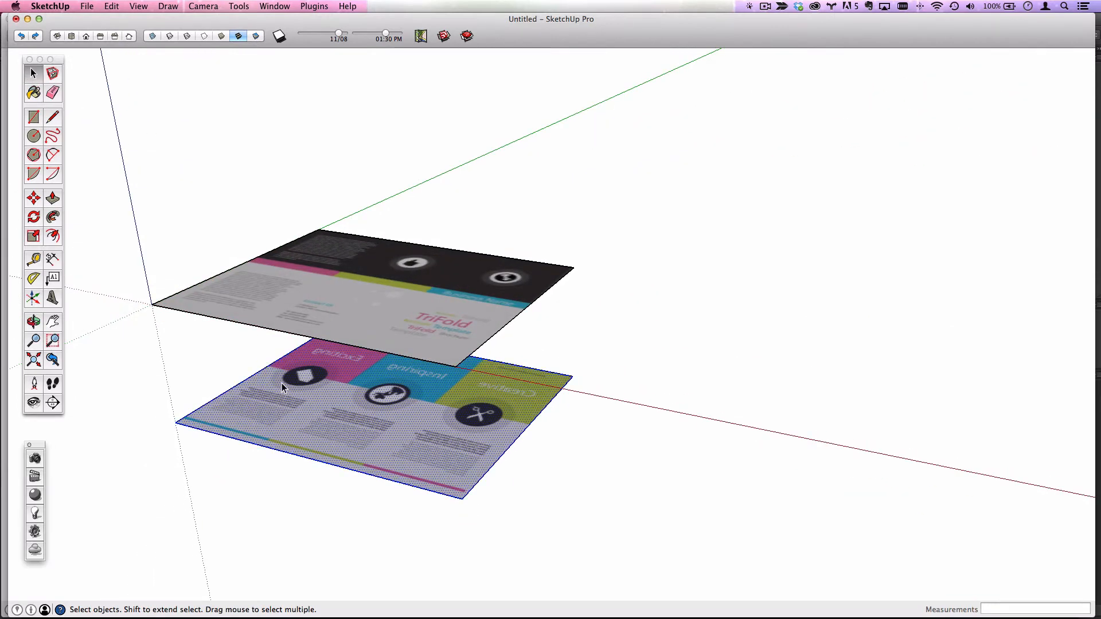
pyautogui.press('Delete')
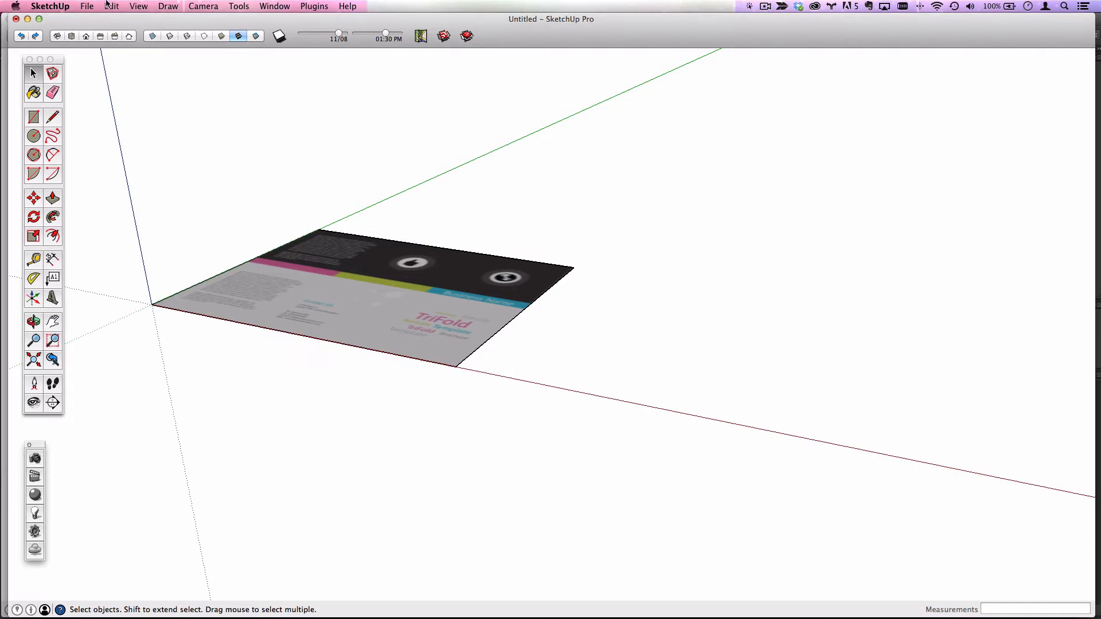
# Step: Save the model on the Desktop as a SketchUp file named trifold
pyautogui.click(87, 5)
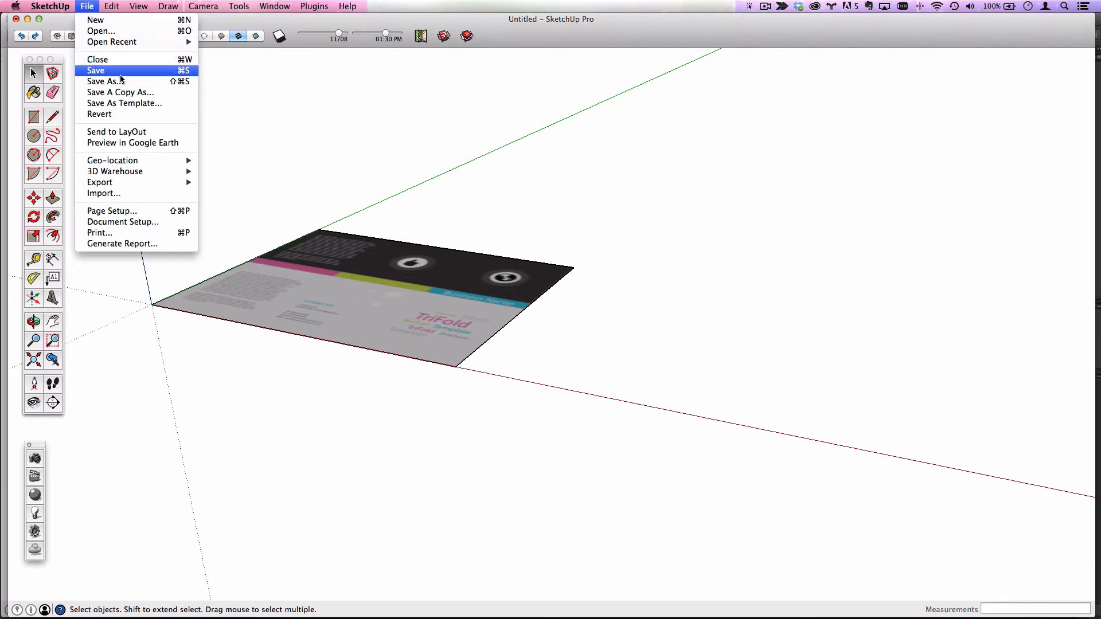
pyautogui.click(120, 75)
pyautogui.write('trifold')
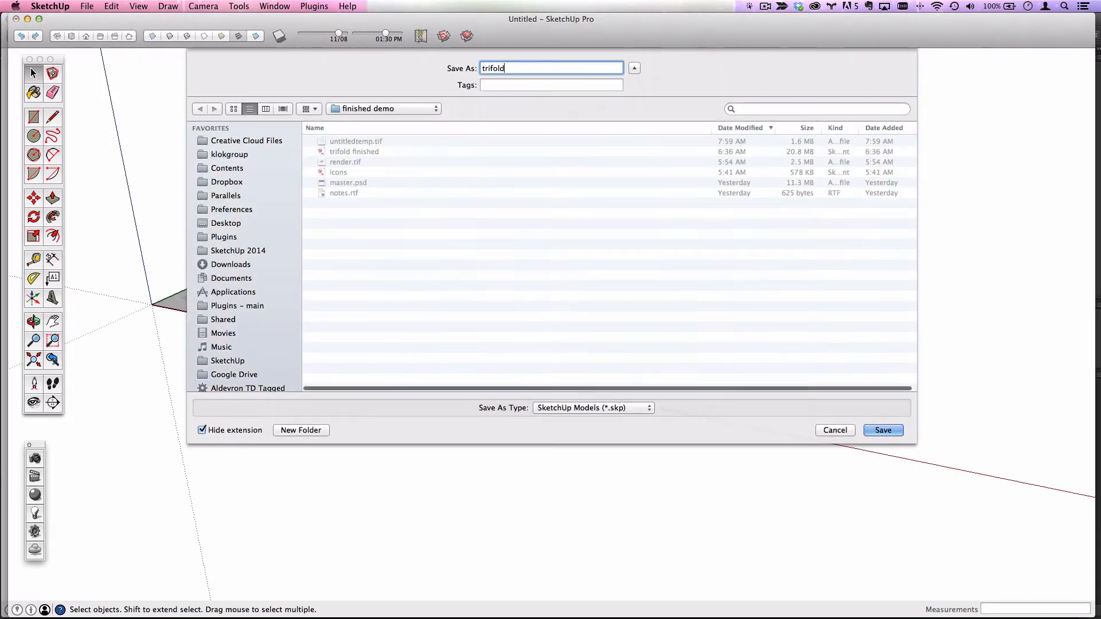
pyautogui.click(250, 222)
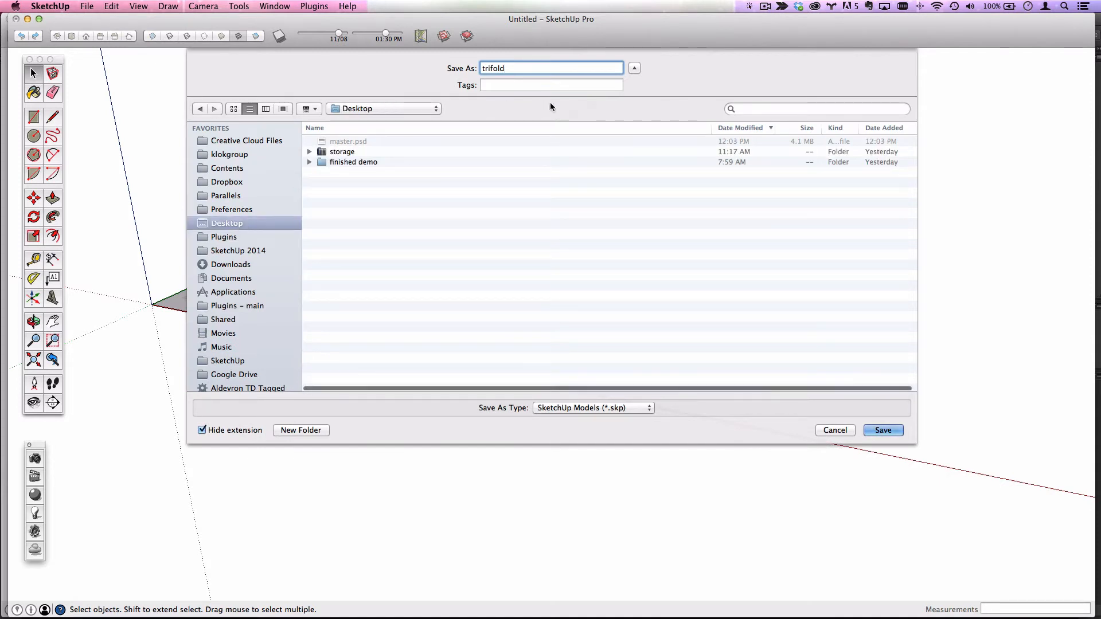
pyautogui.click(880, 431)
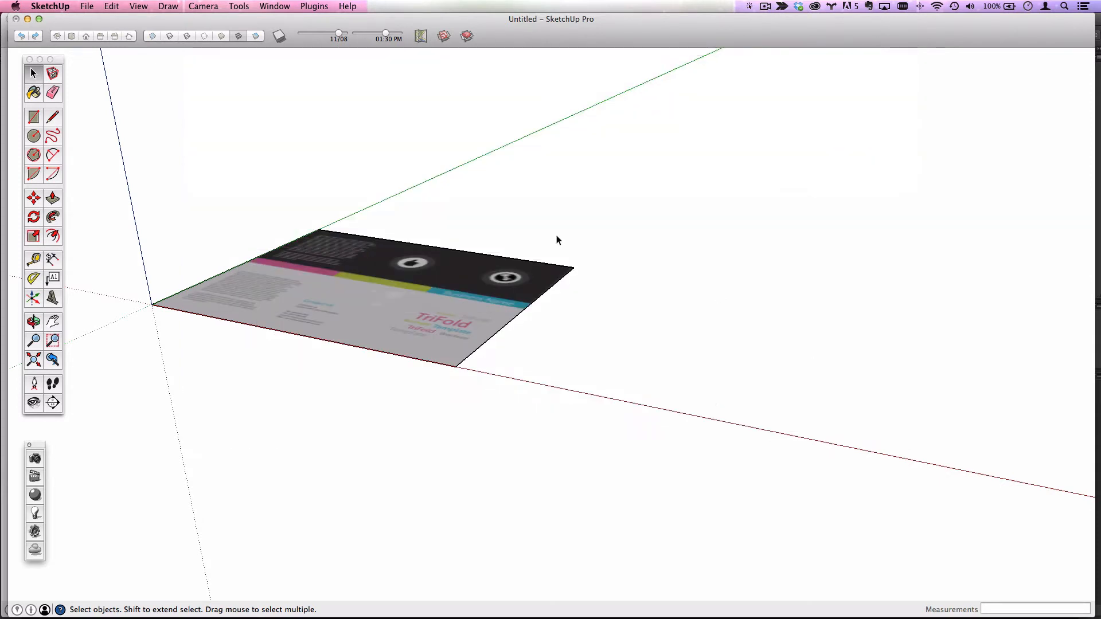
# Step: Switch to Photoshop, open the TriFold page's vector smart object in Illustrator and dismiss the missing fonts notice
pyautogui.moveTo(400, 246); pyautogui.dragTo(454, 367, button='middle')
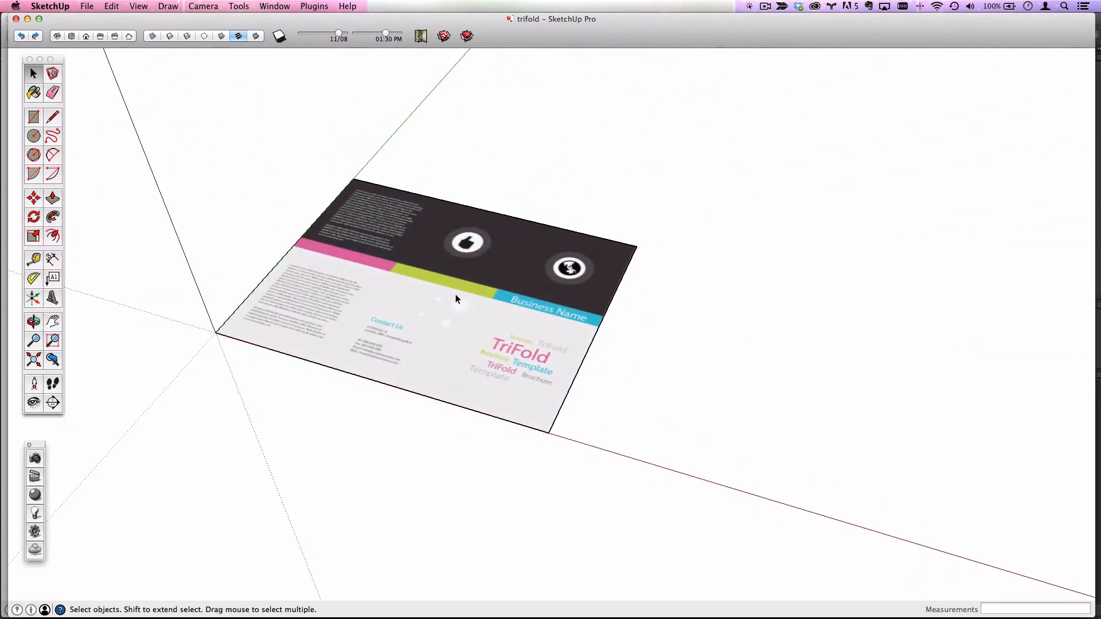
pyautogui.press('super+Tab')
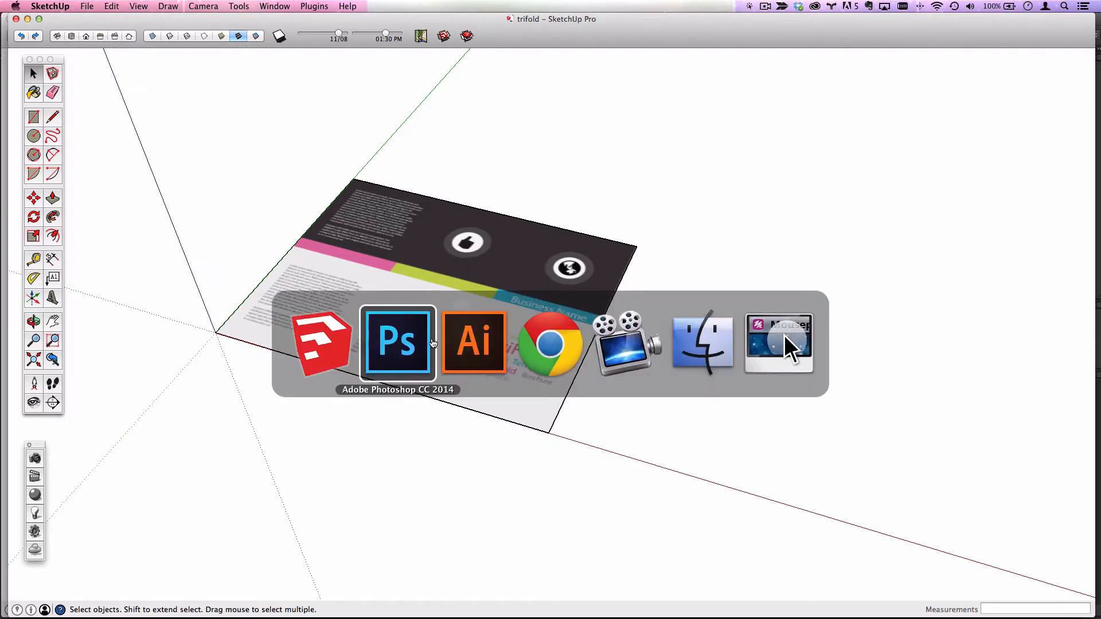
pyautogui.click(406, 352)
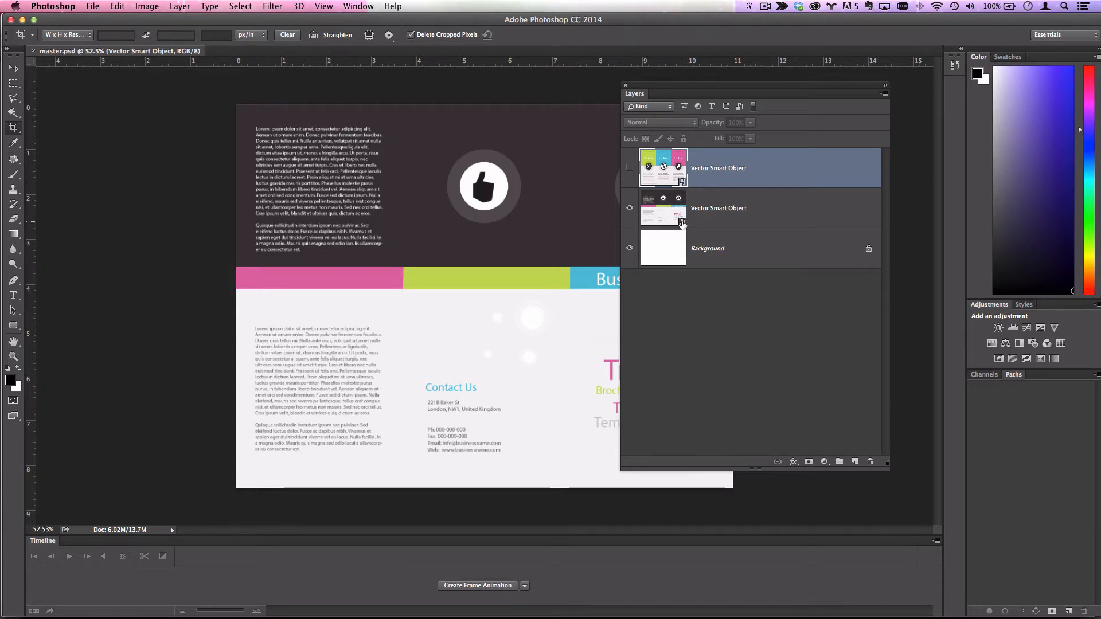
pyautogui.doubleClick(683, 224)
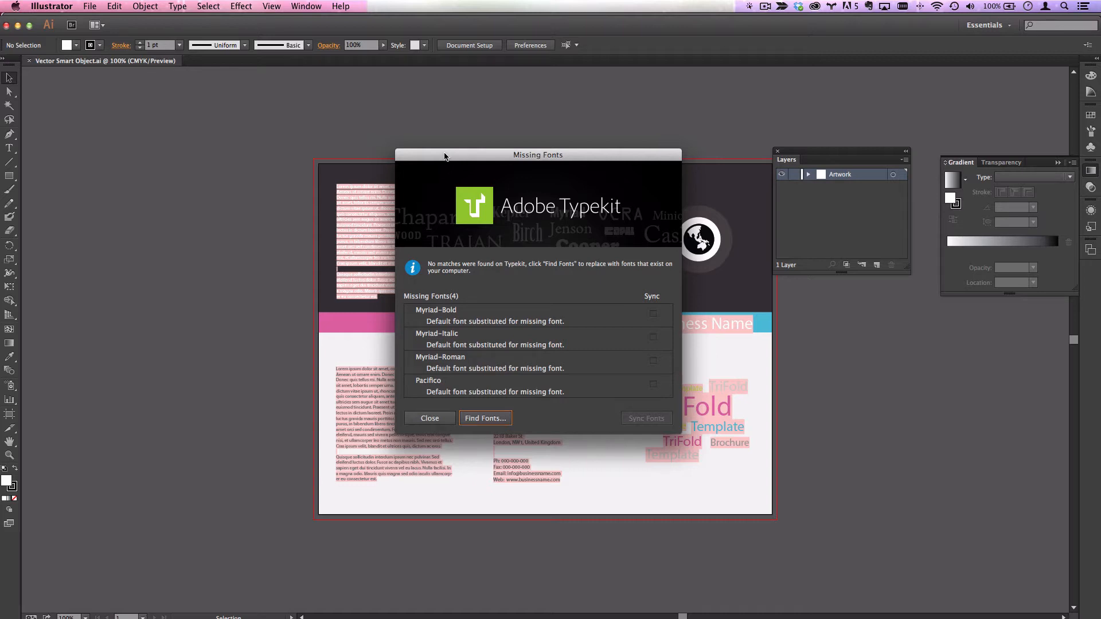
pyautogui.click(430, 418)
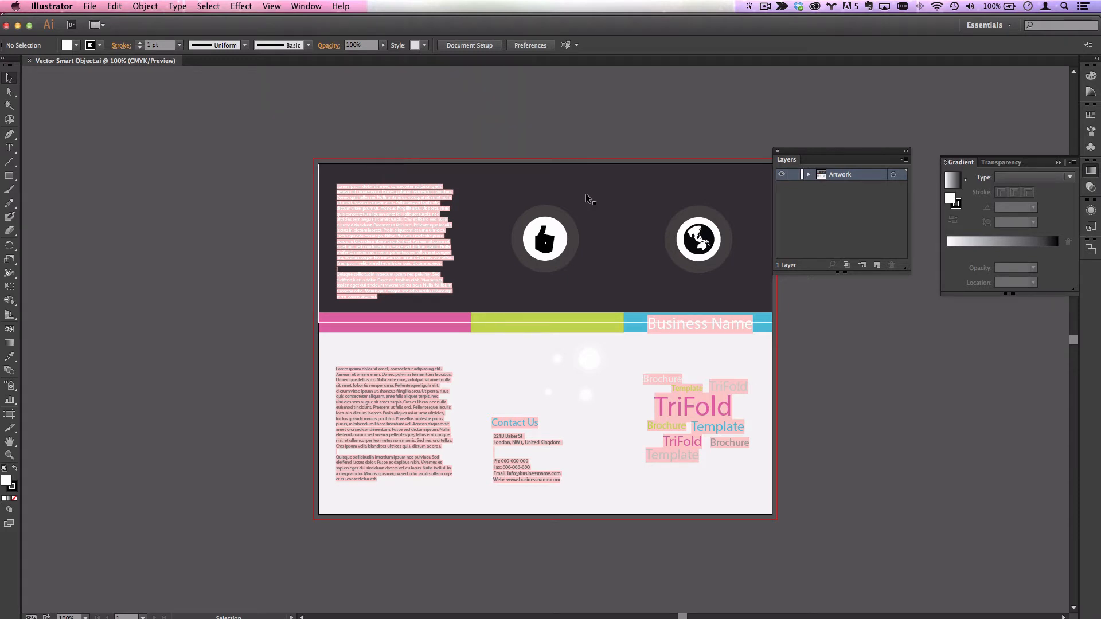
# Step: Return to SketchUp and copy the brochure's edge on the green axis 11" to the opposite edge, dividing the distance by three (3/) for fold lines
pyautogui.press('super+Tab')
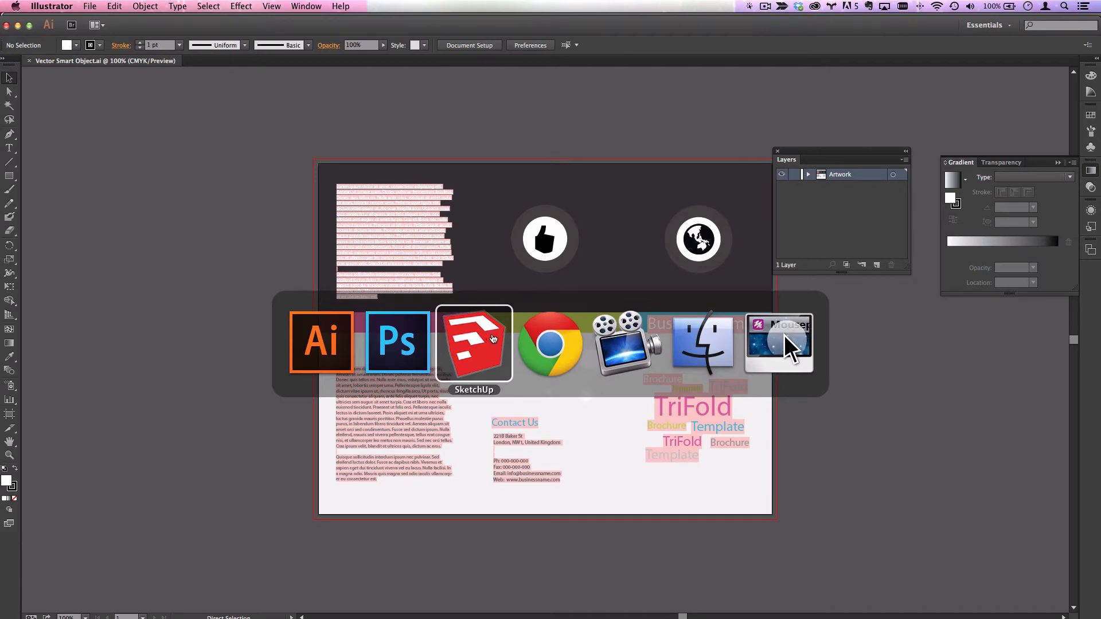
pyautogui.click(493, 339)
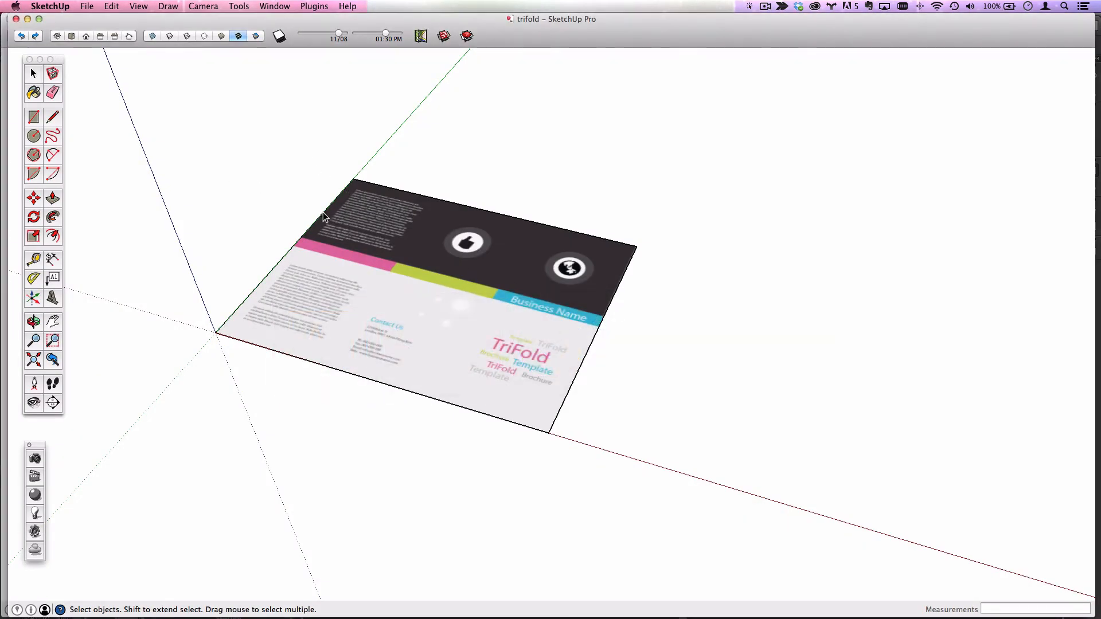
pyautogui.click(214, 329)
pyautogui.click(42, 198)
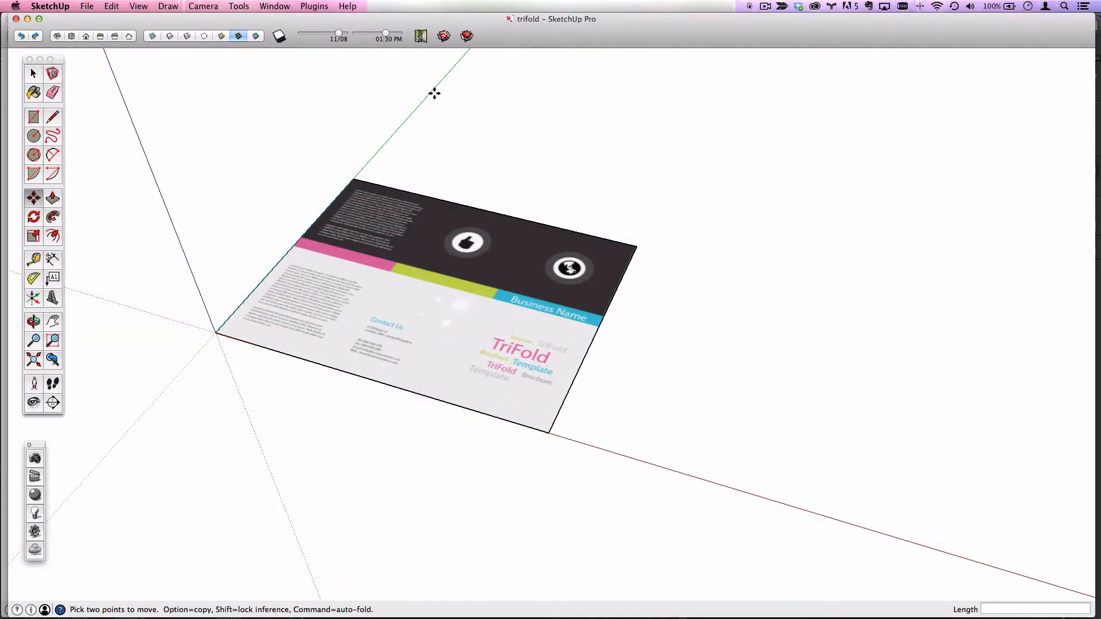
pyautogui.keyDown('alt'); pyautogui.click(354, 179); pyautogui.keyUp('alt')
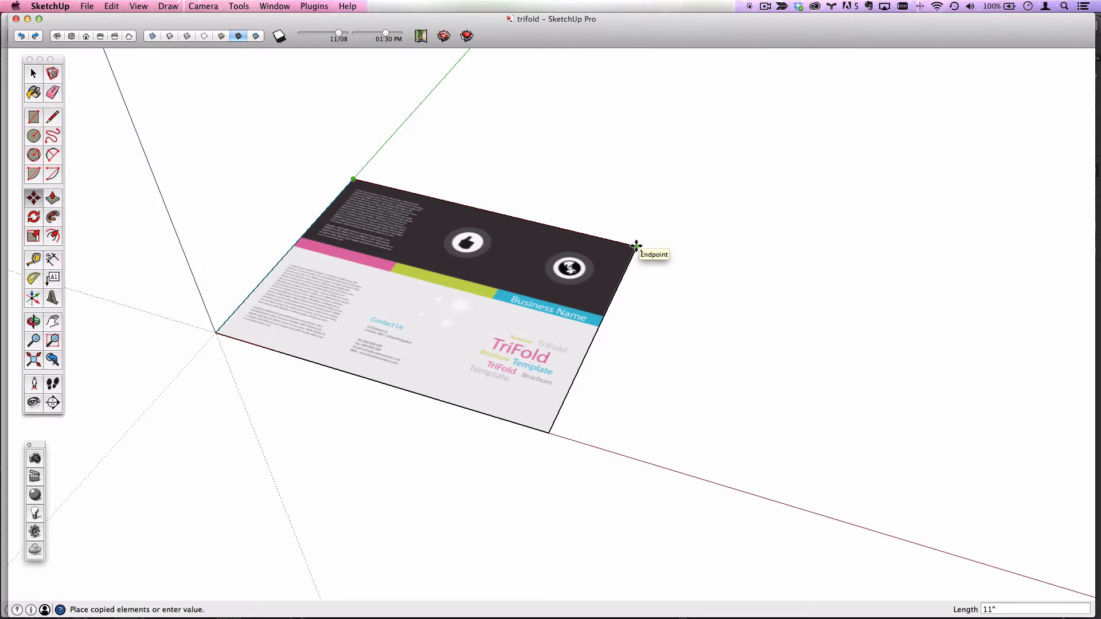
pyautogui.click(637, 246)
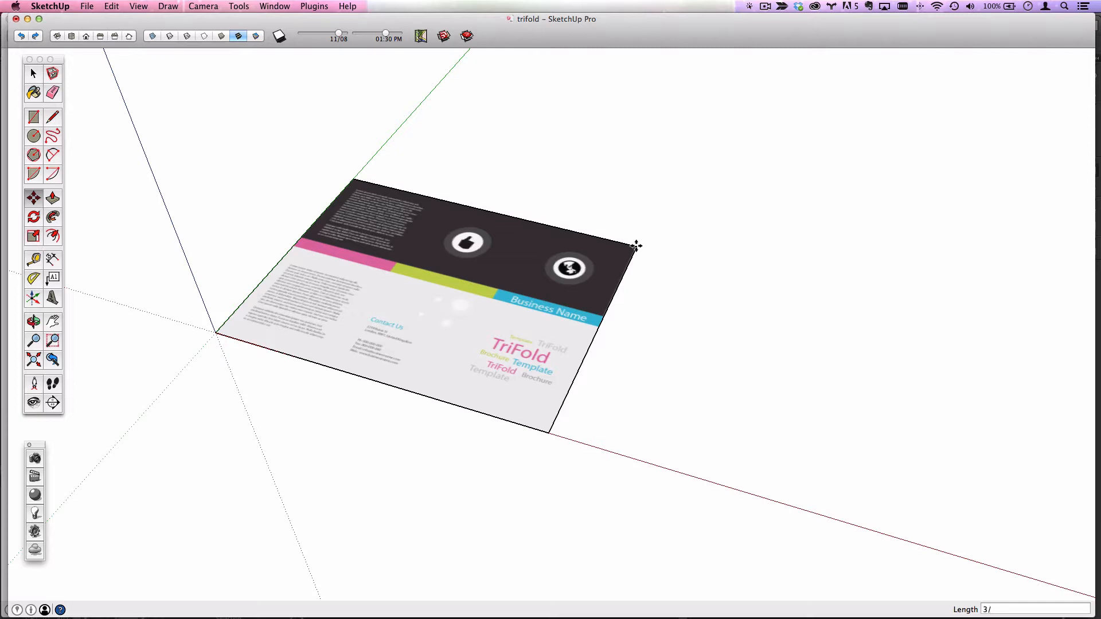
pyautogui.write('3/')
pyautogui.press('Return')
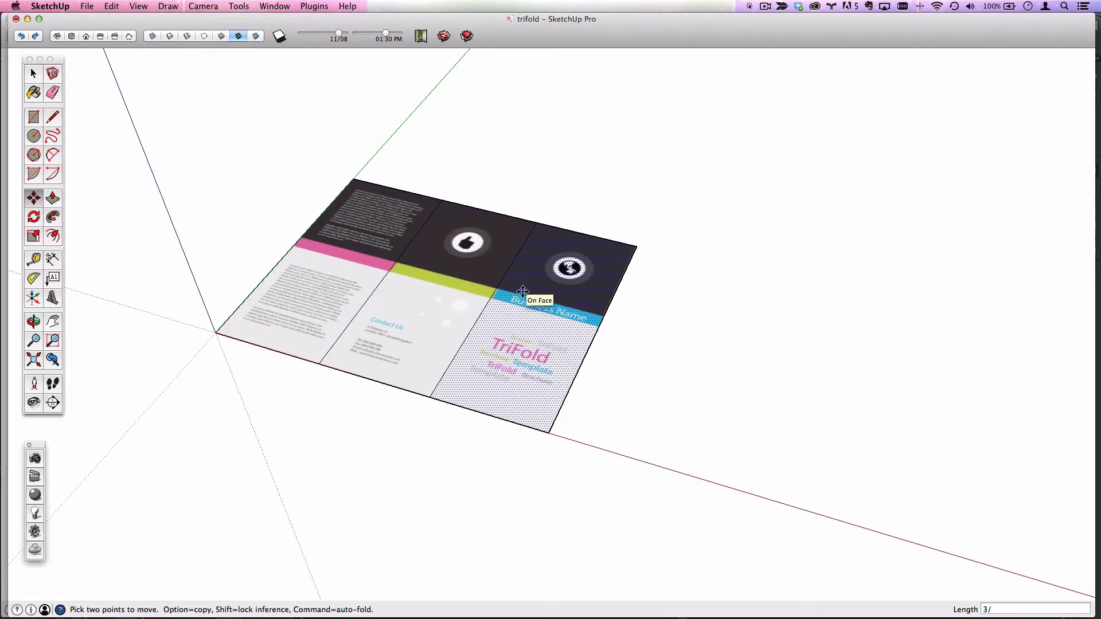
# Step: Try dividing the edge copies into four parts with 4/ and restore the three-panel division with 3/
pyautogui.write('4/')
pyautogui.press('Return')
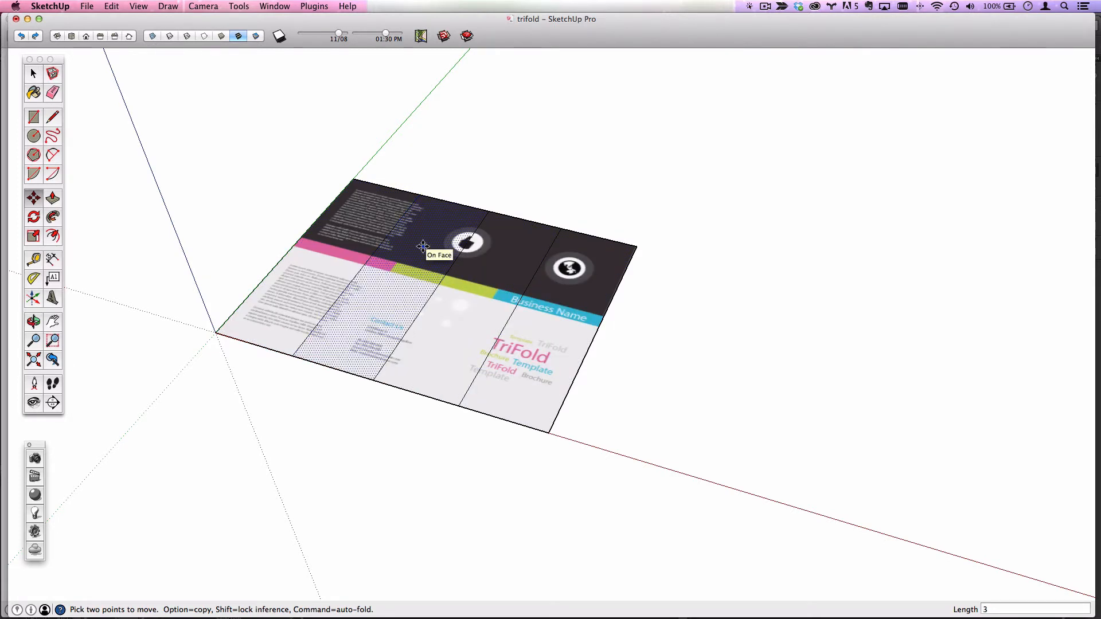
pyautogui.press('Return')
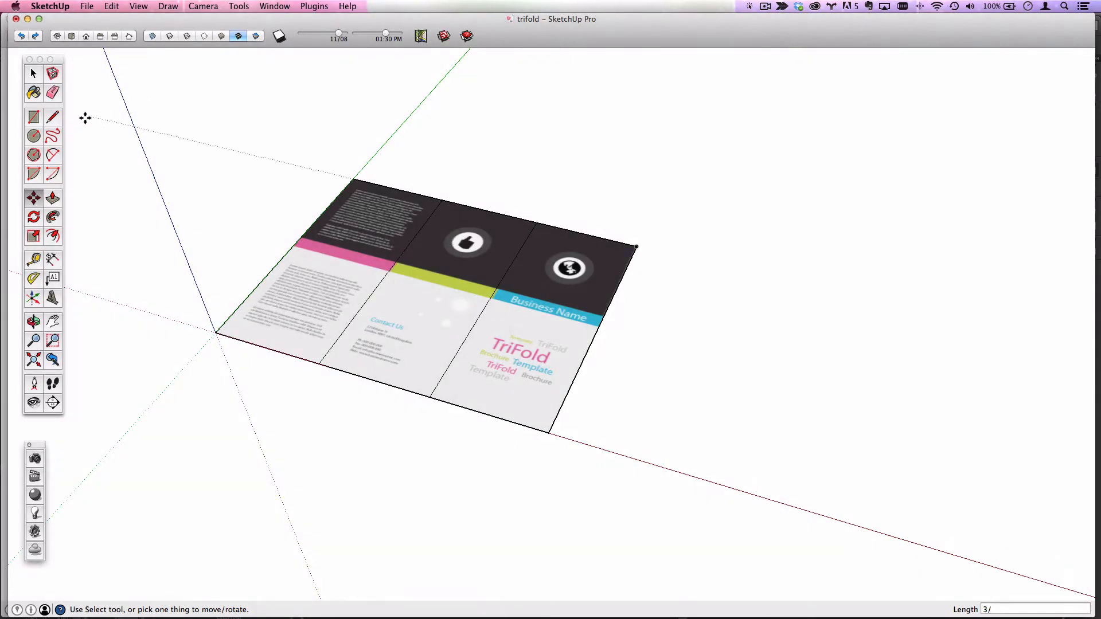
# Step: Try rotating the pink-banded text panel about its fold line with the Rotate tool and undo the rotation
pyautogui.click(34, 74)
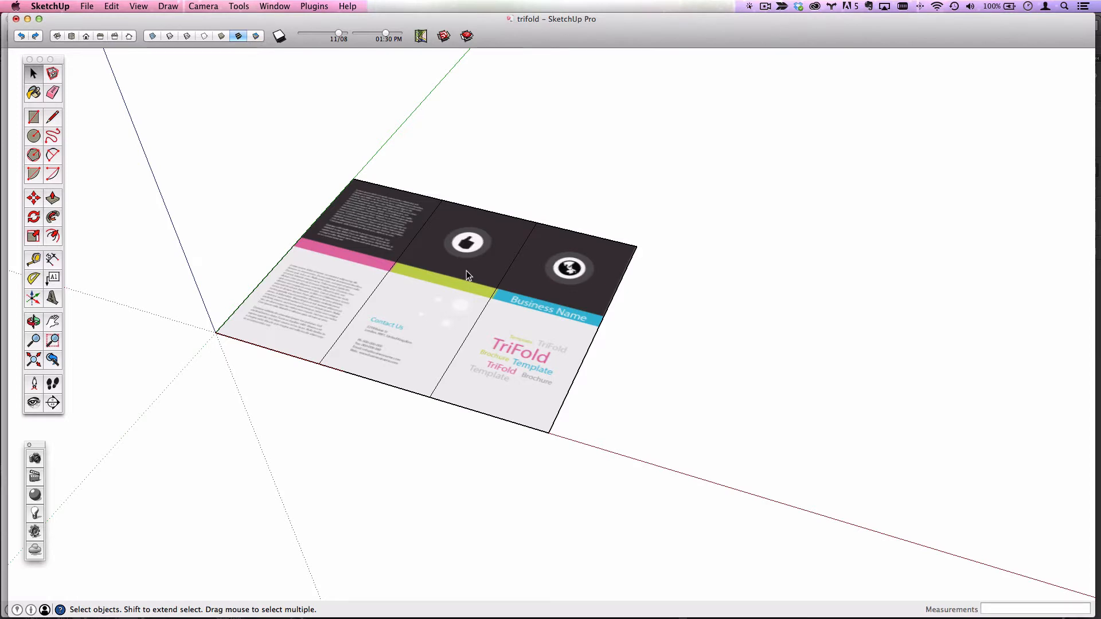
pyautogui.click(339, 260)
pyautogui.click(34, 217)
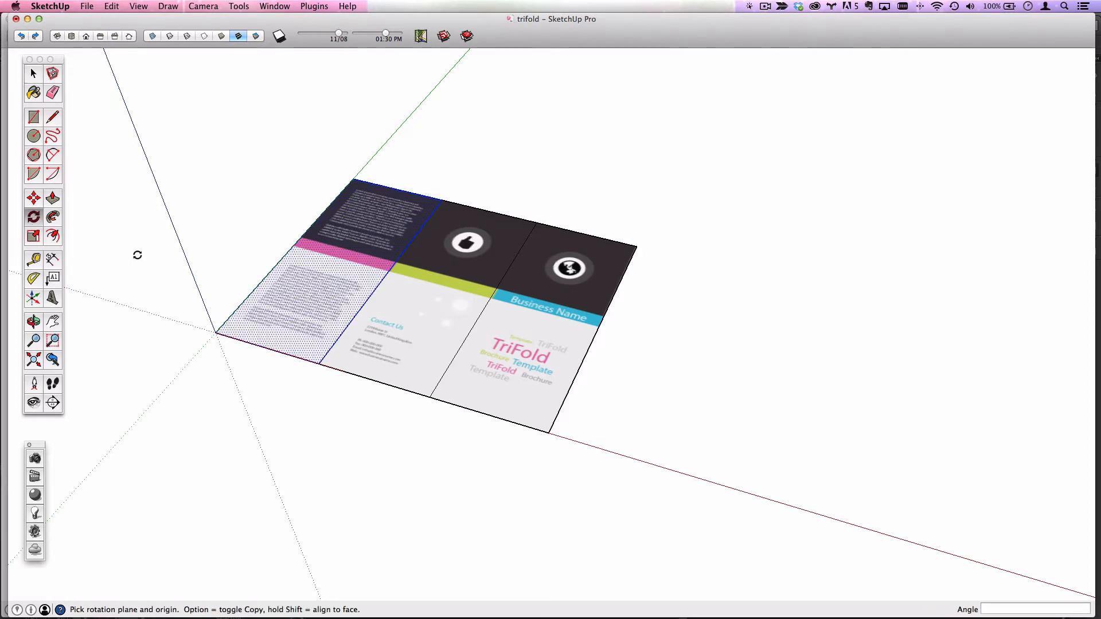
pyautogui.click(319, 364)
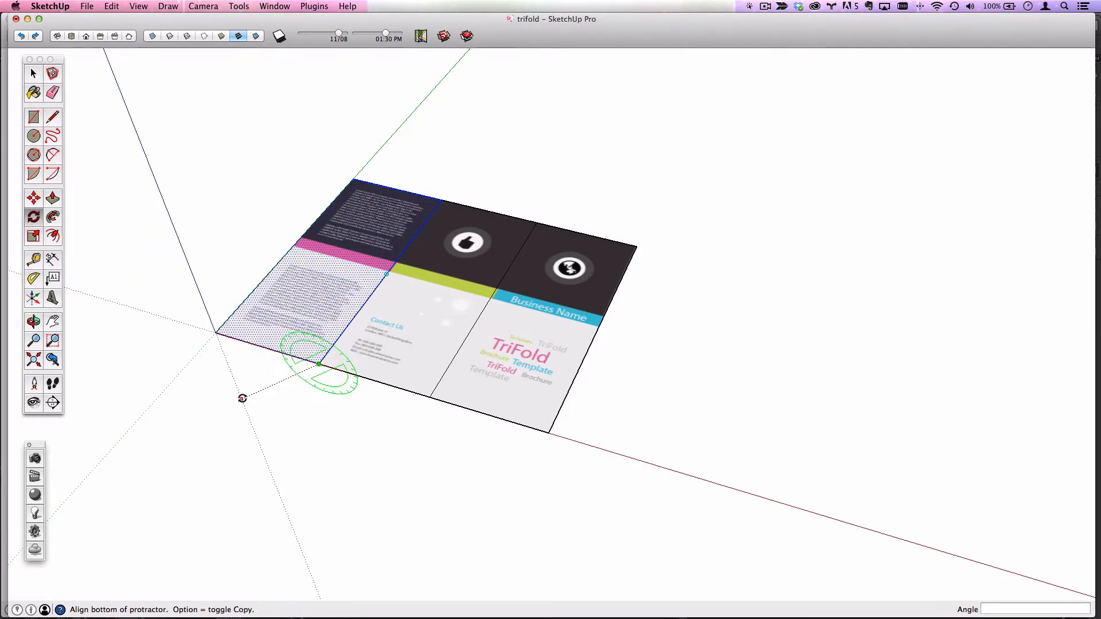
pyautogui.click(241, 396)
pyautogui.click(315, 328)
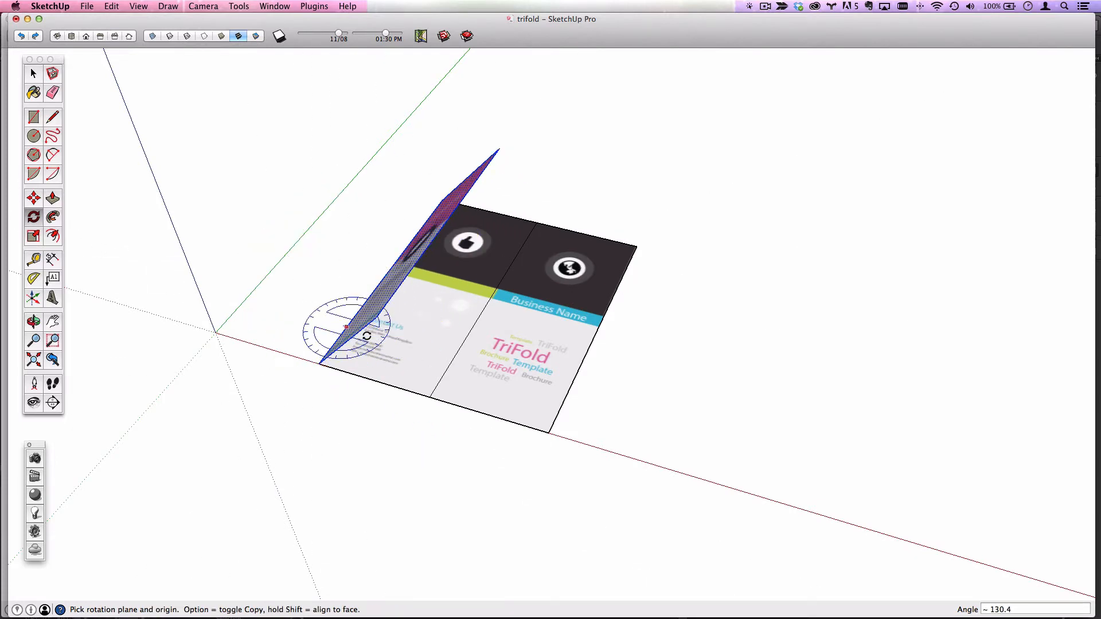
pyautogui.press('super+z')
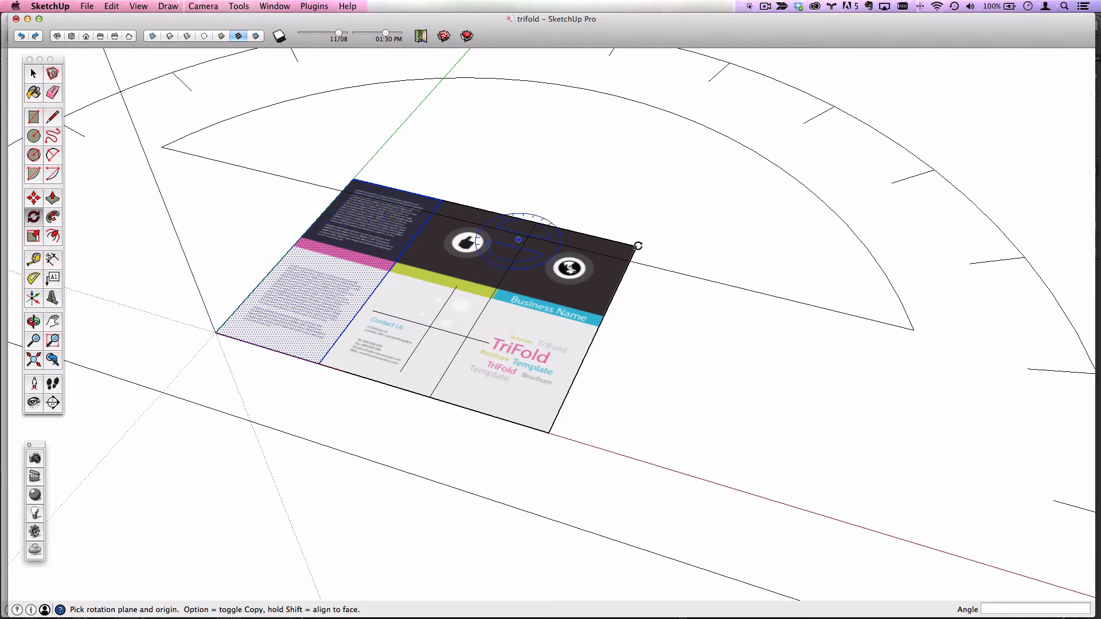
# Step: Check that each brochure panel is a separate face, and examine the folded brochures in the trifold finished model
pyautogui.scroll(-3, 546, 296)
pyautogui.scroll(3, 545, 296)
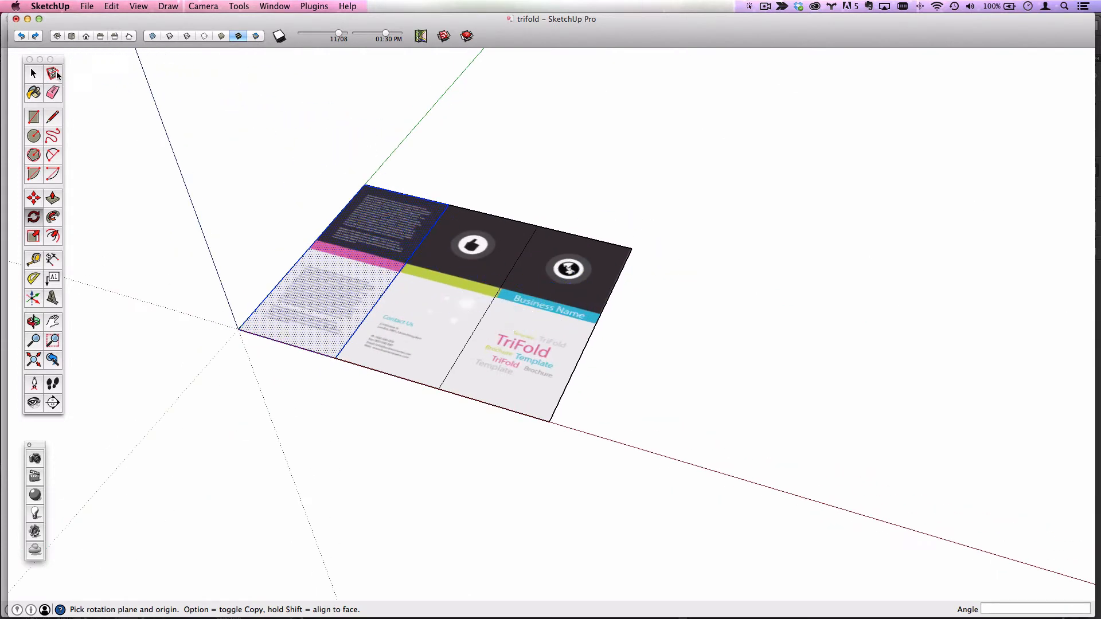
pyautogui.press('space')
pyautogui.click(432, 251)
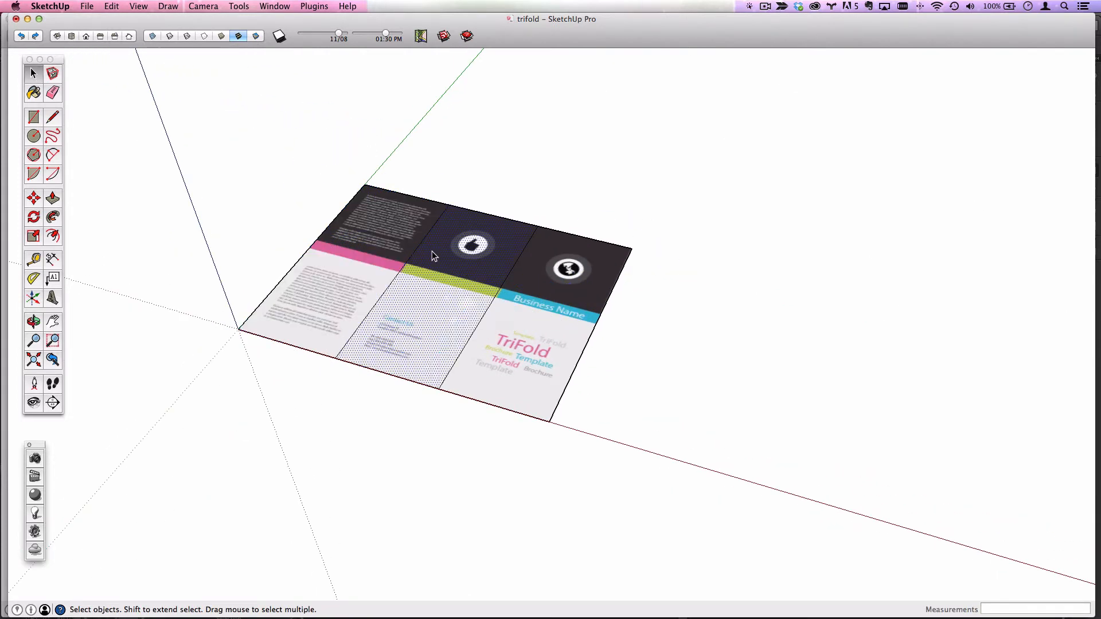
pyautogui.click(506, 289)
pyautogui.click(363, 254)
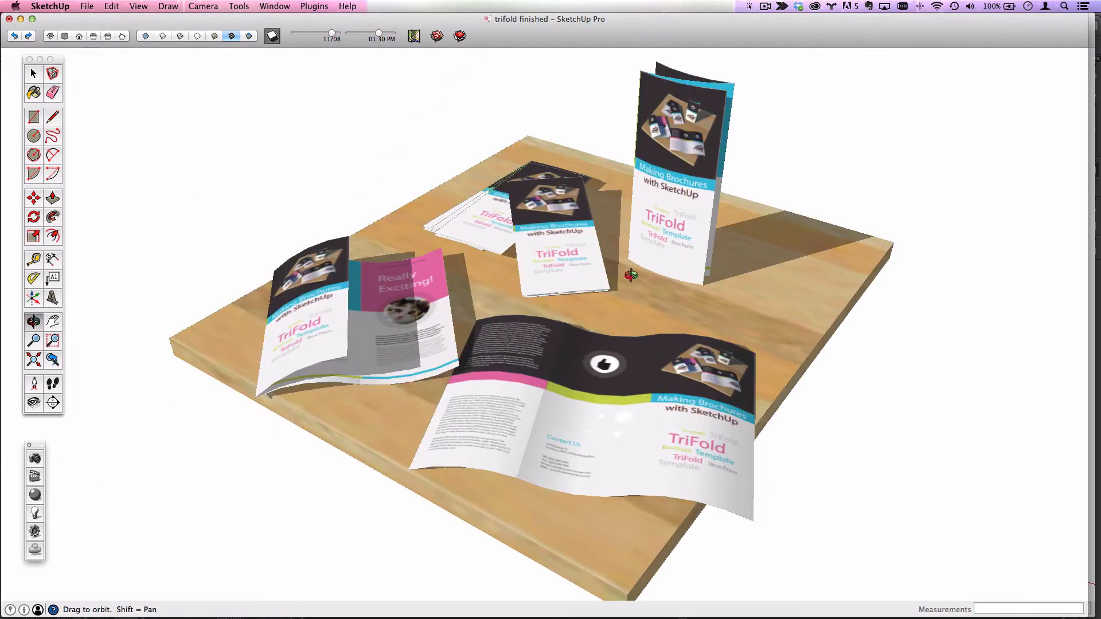
pyautogui.moveTo(631, 275); pyautogui.dragTo(559, 267)
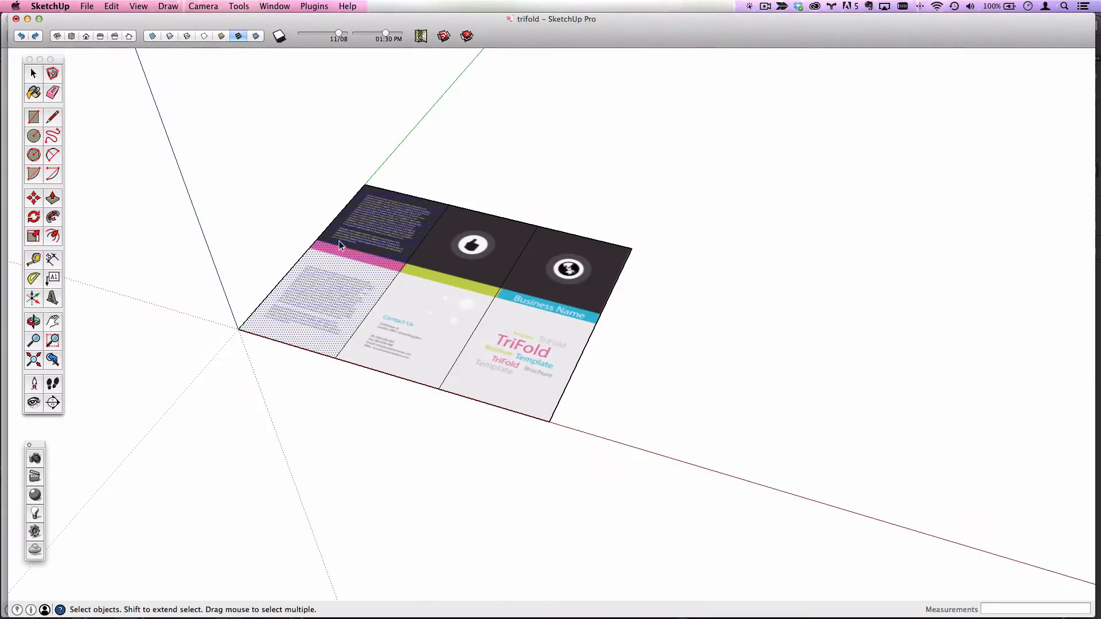
# Step: Make a component named p1 from the pink-banded panel's face and edges, without replacing the selection with the component
pyautogui.doubleClick(339, 241)
pyautogui.rightClick(386, 225)
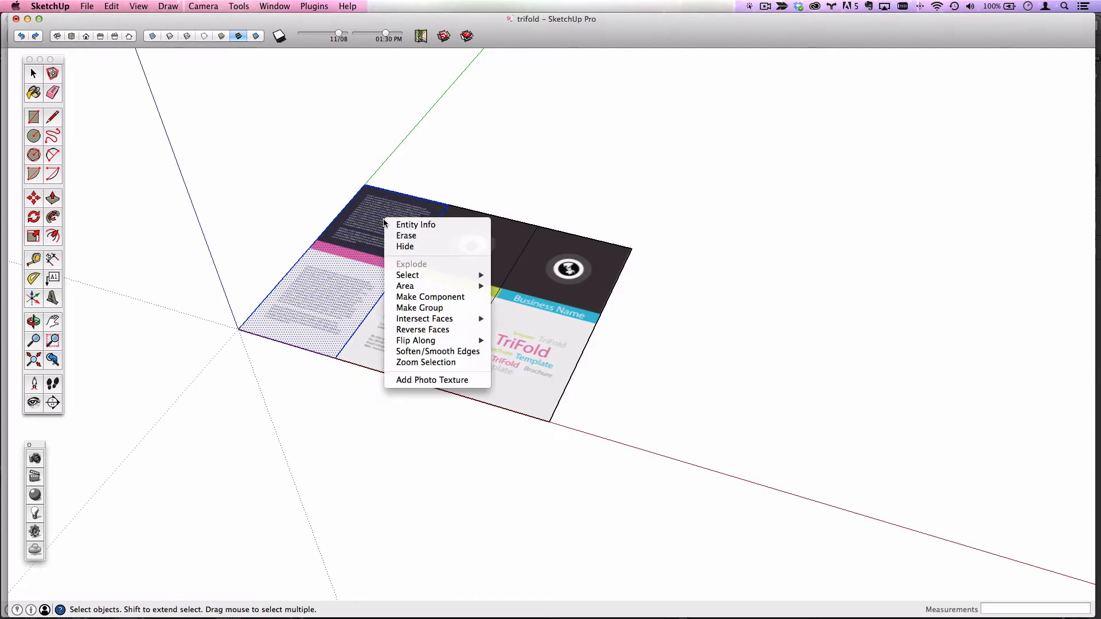
pyautogui.click(421, 297)
pyautogui.write('p1')
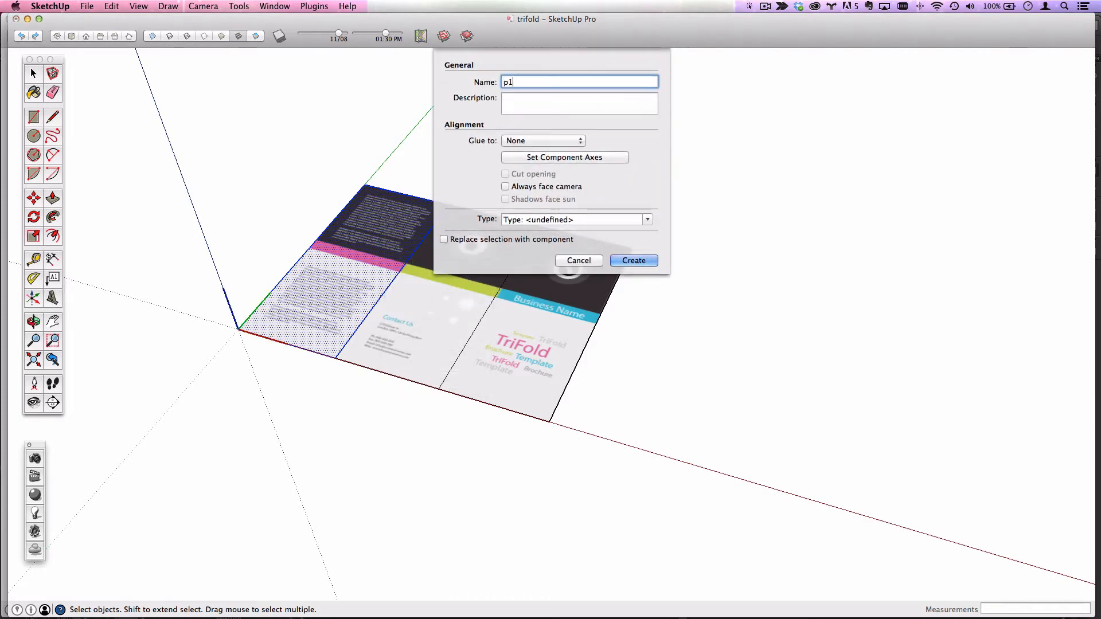
pyautogui.press('Return')
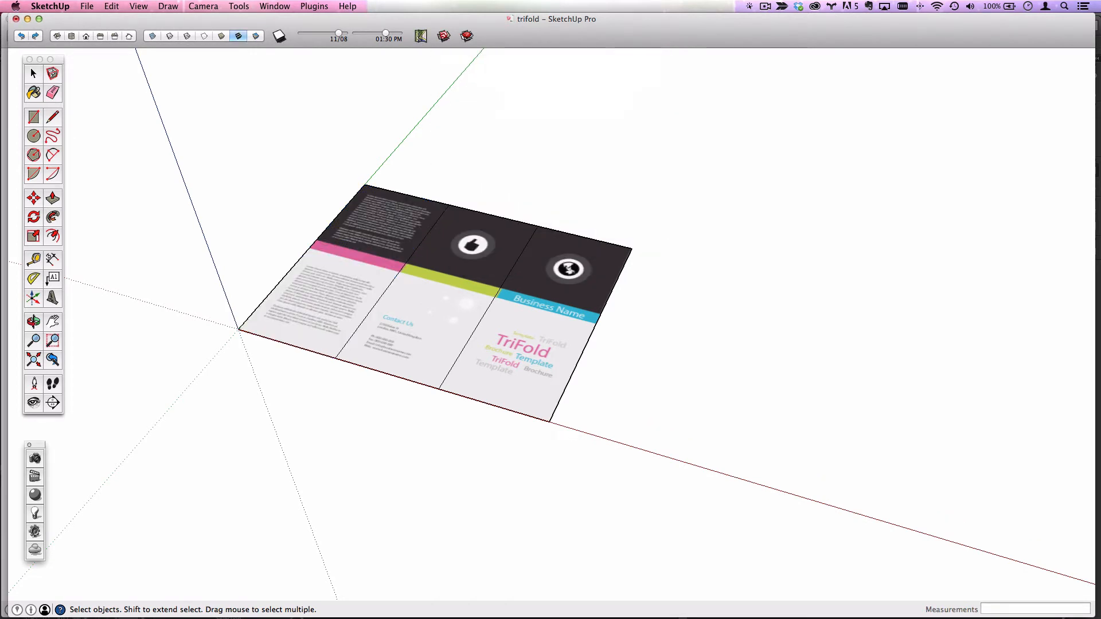
# Step: Make the pink-banded panel a component named p1 with Replace selection with component enabled, replacing the existing p1 definition
pyautogui.click(380, 249)
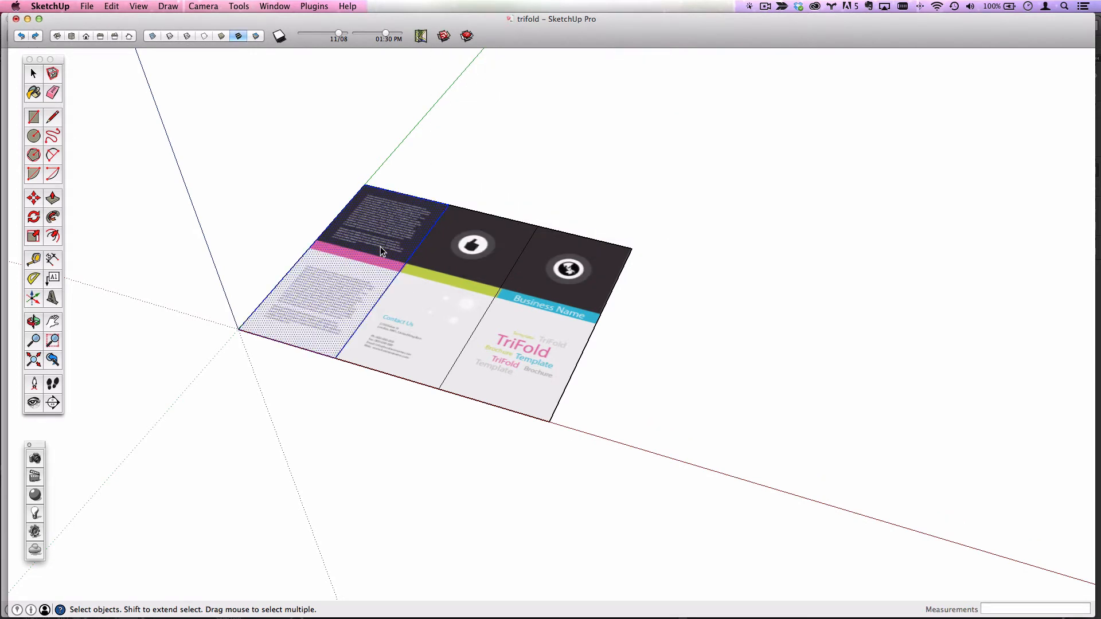
pyautogui.rightClick(380, 250)
pyautogui.click(427, 320)
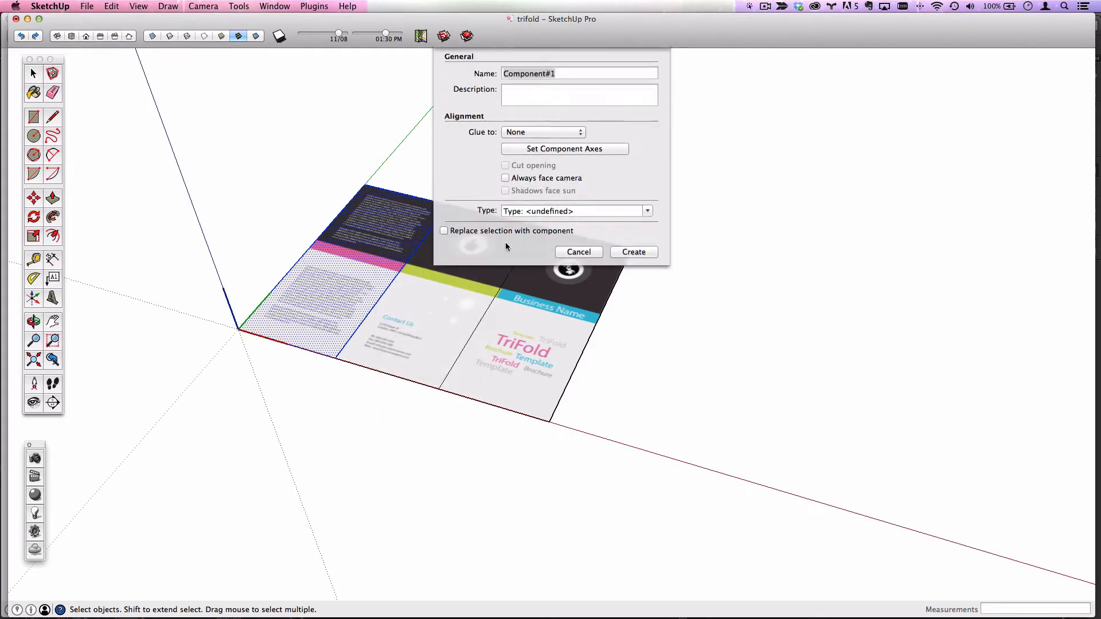
pyautogui.click(445, 239)
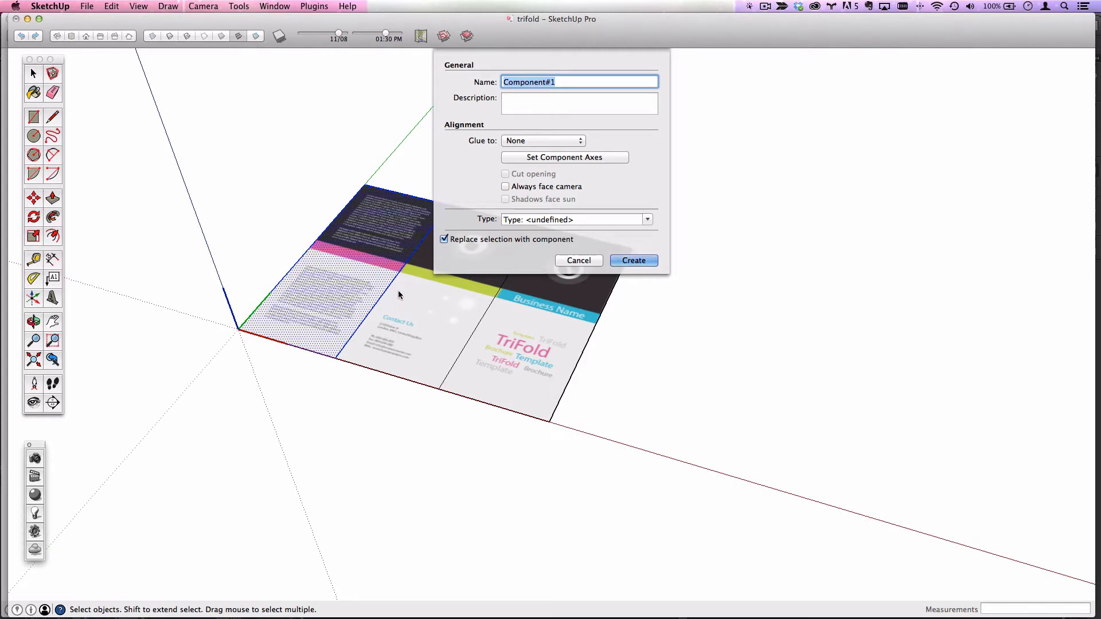
pyautogui.write('p1')
pyautogui.click(634, 260)
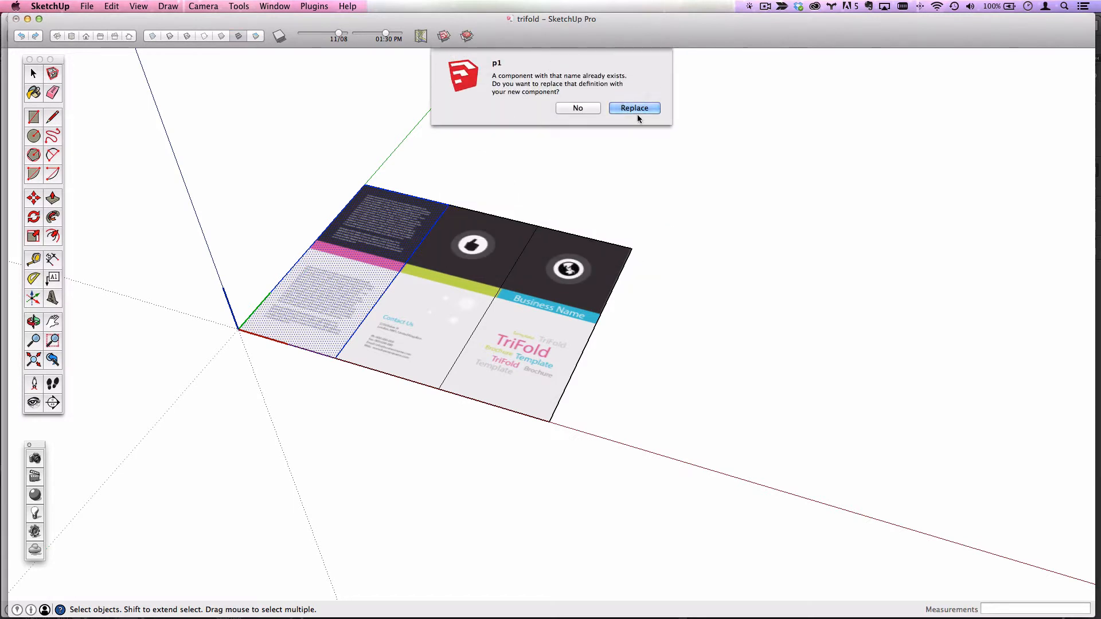
pyautogui.click(638, 109)
# Step: Make the middle Contact Us panel a component named p2, replacing the selection with the component
pyautogui.click(487, 235)
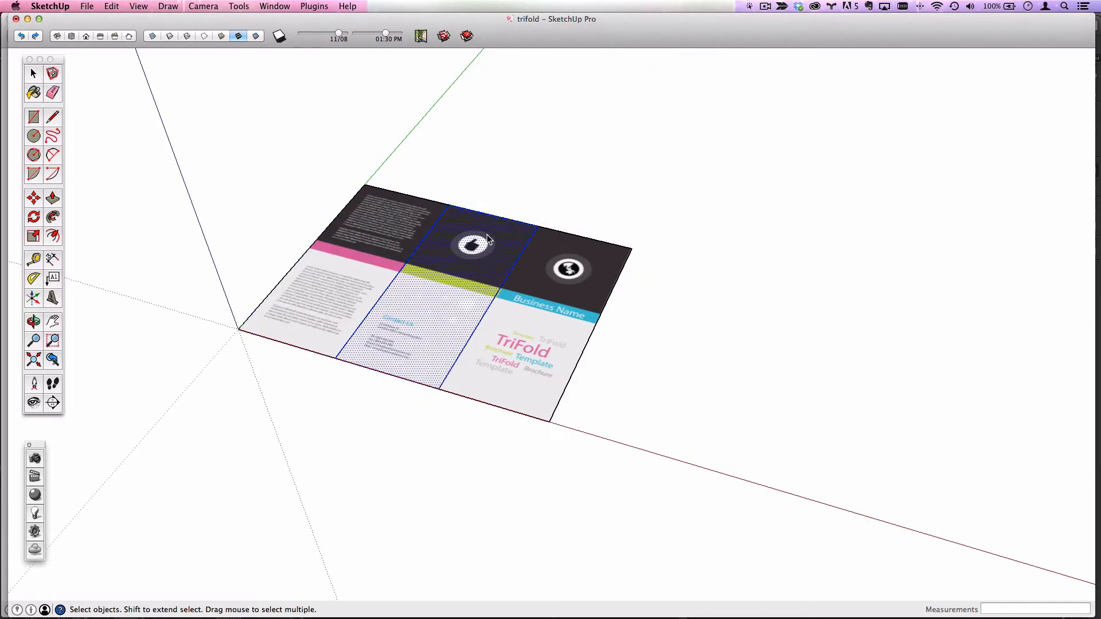
pyautogui.write('g')
pyautogui.write('p2')
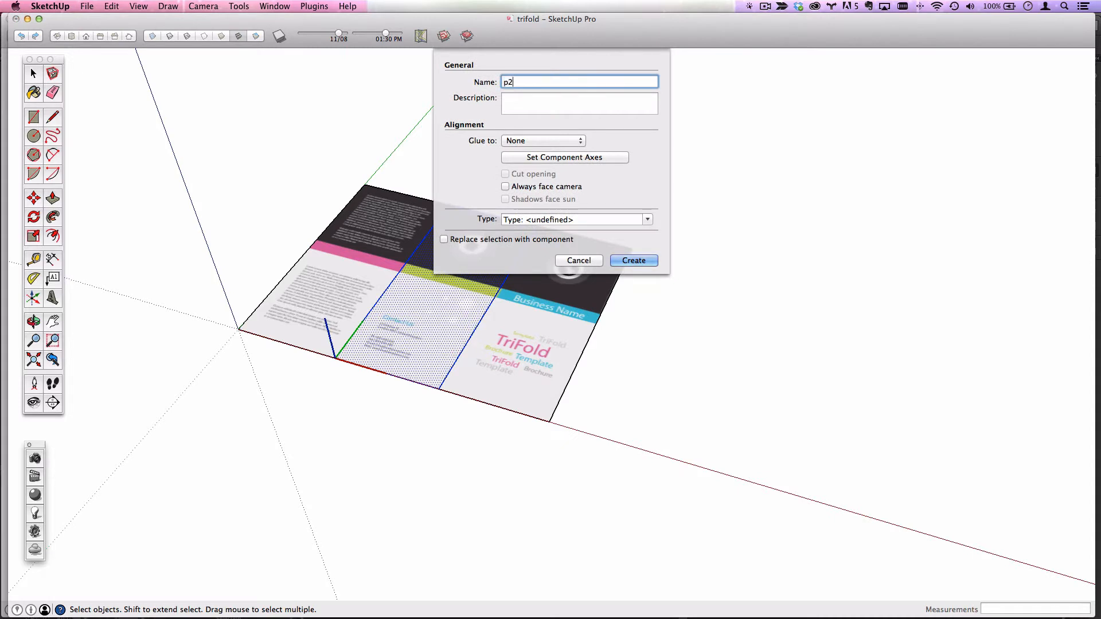
pyautogui.click(444, 240)
pyautogui.click(634, 260)
# Step: Make the Business Name cover panel a component named p3, replacing the selection with the component
pyautogui.click(569, 292)
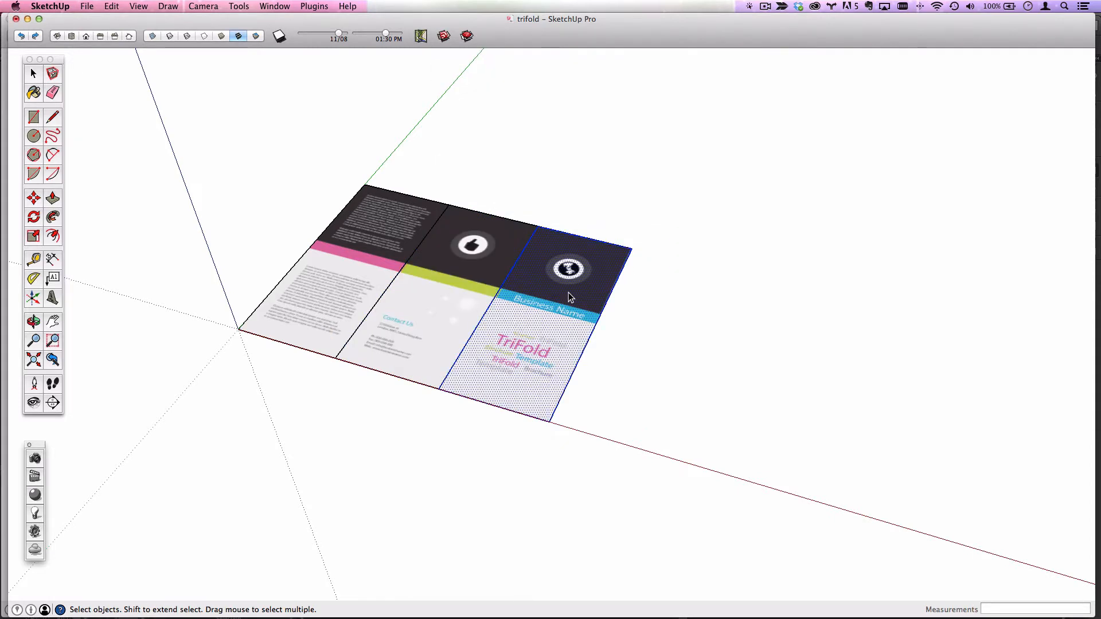
pyautogui.scroll(2, 571, 296)
pyautogui.rightClick(570, 292)
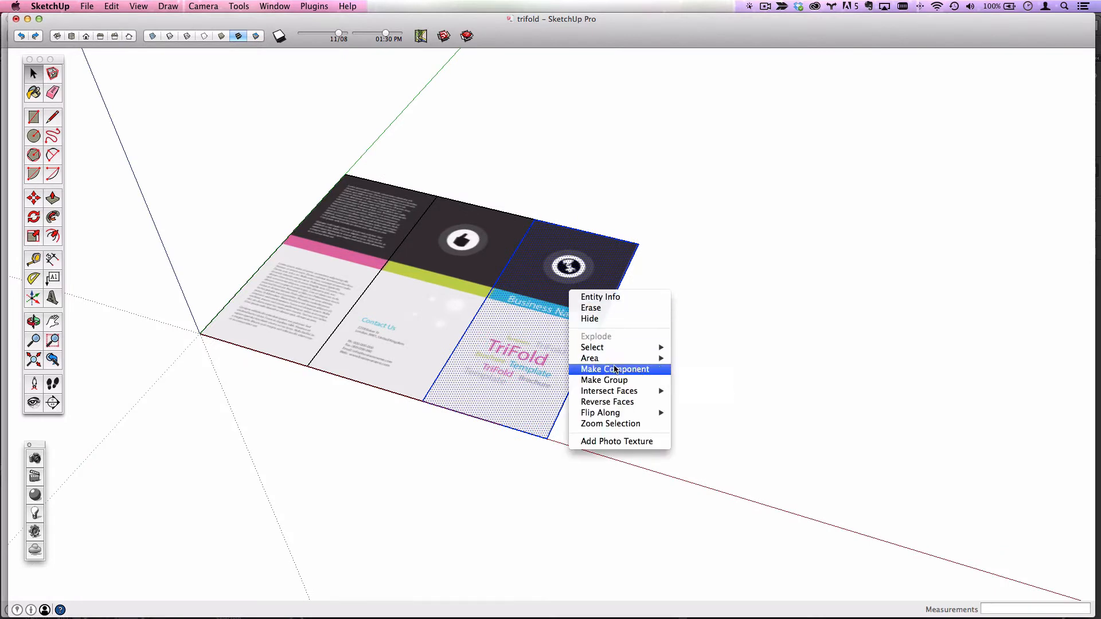
pyautogui.click(615, 370)
pyautogui.write('p3')
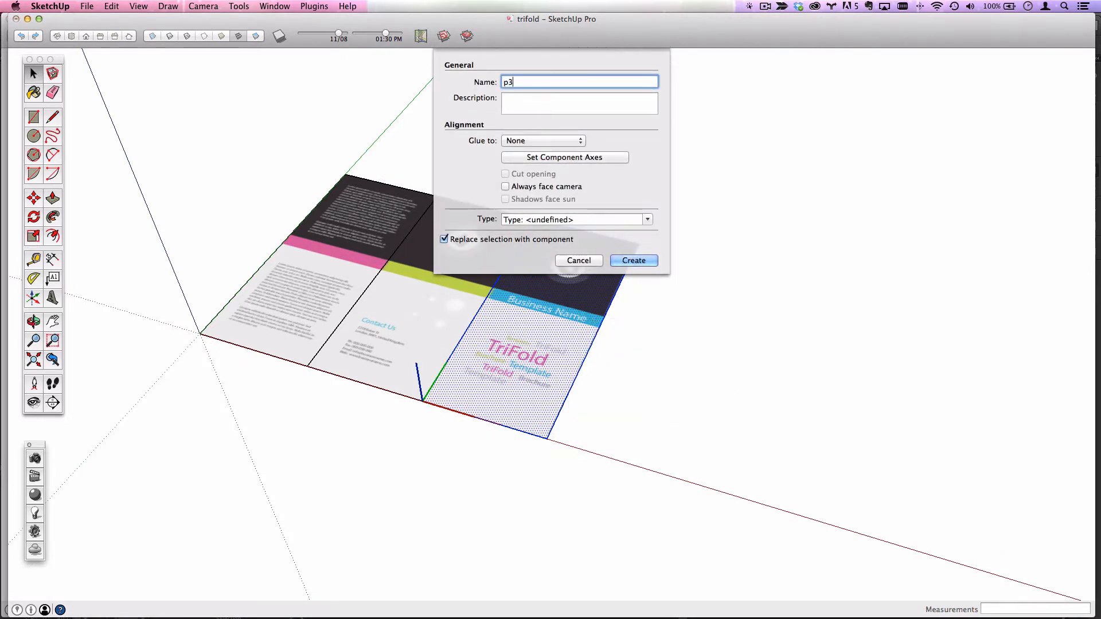
pyautogui.click(633, 260)
# Step: Open the middle panel's component to inspect its separate contents and close it again
pyautogui.scroll(-2, 612, 324)
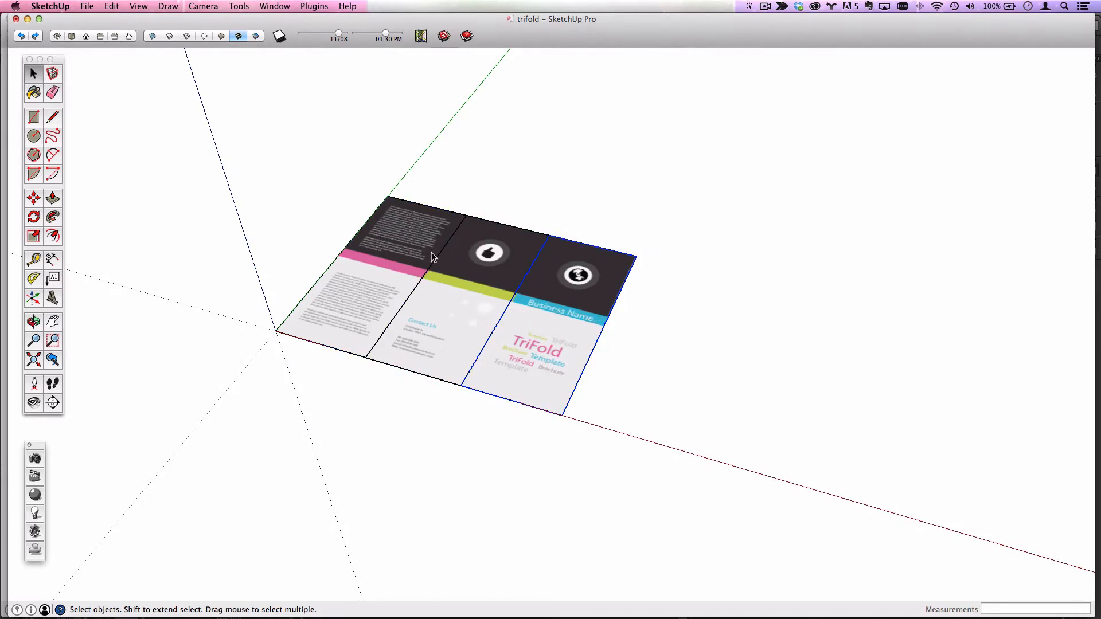
pyautogui.doubleClick(492, 258)
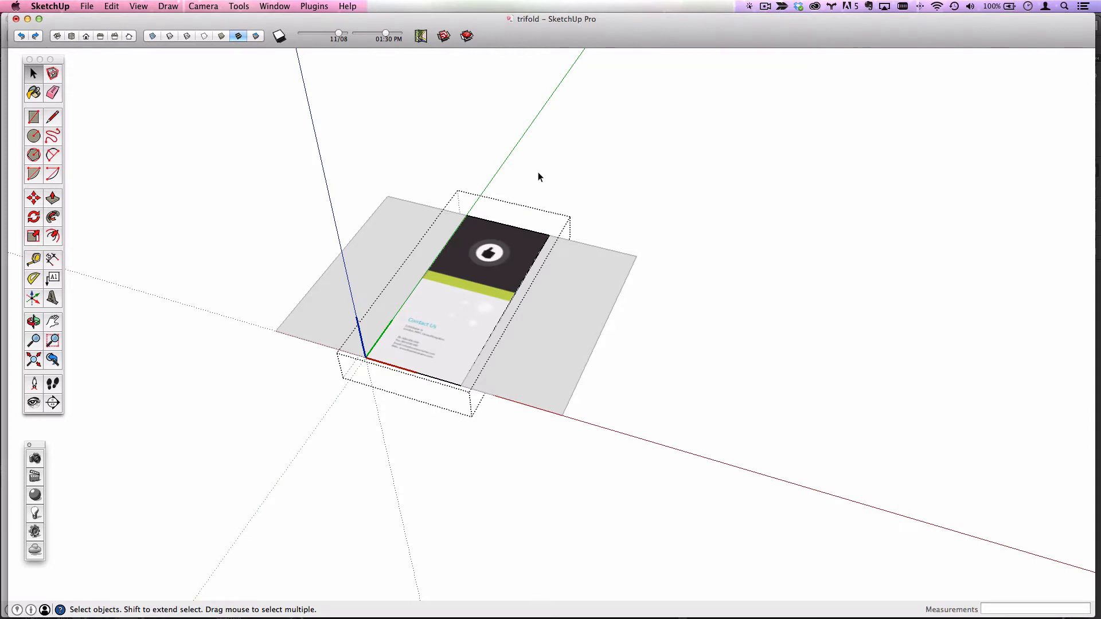
pyautogui.click(678, 281)
# Step: Copy all three panel components about 1' 2 7/8" along the green axis, behind the original brochure, and clear the selection
pyautogui.scroll(-2, 630, 310)
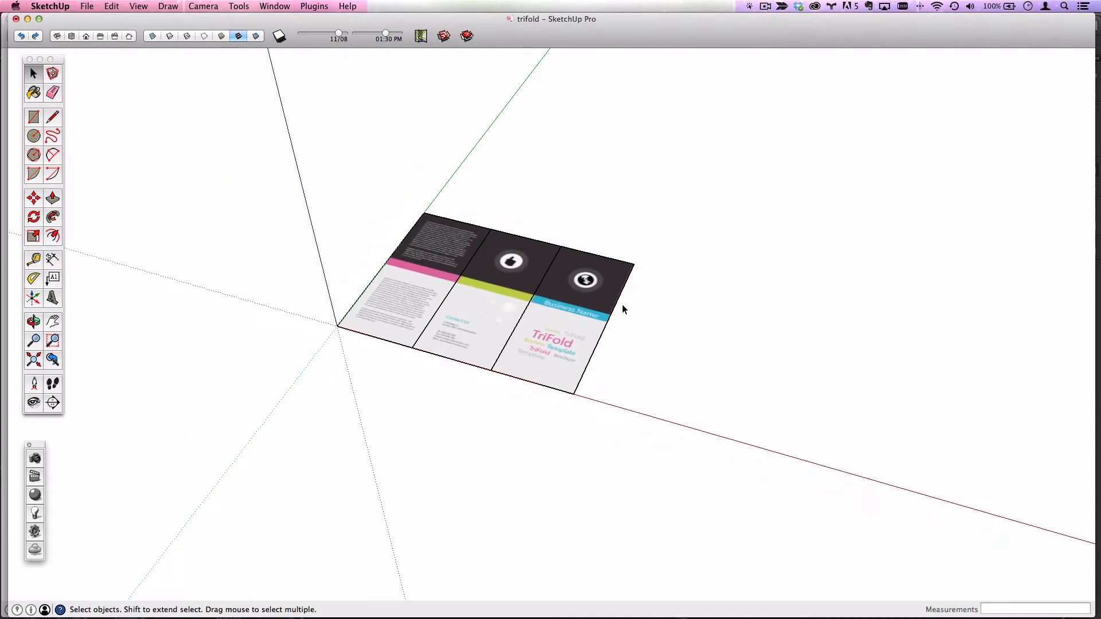
pyautogui.press('h')
pyautogui.moveTo(634, 276); pyautogui.dragTo(494, 325)
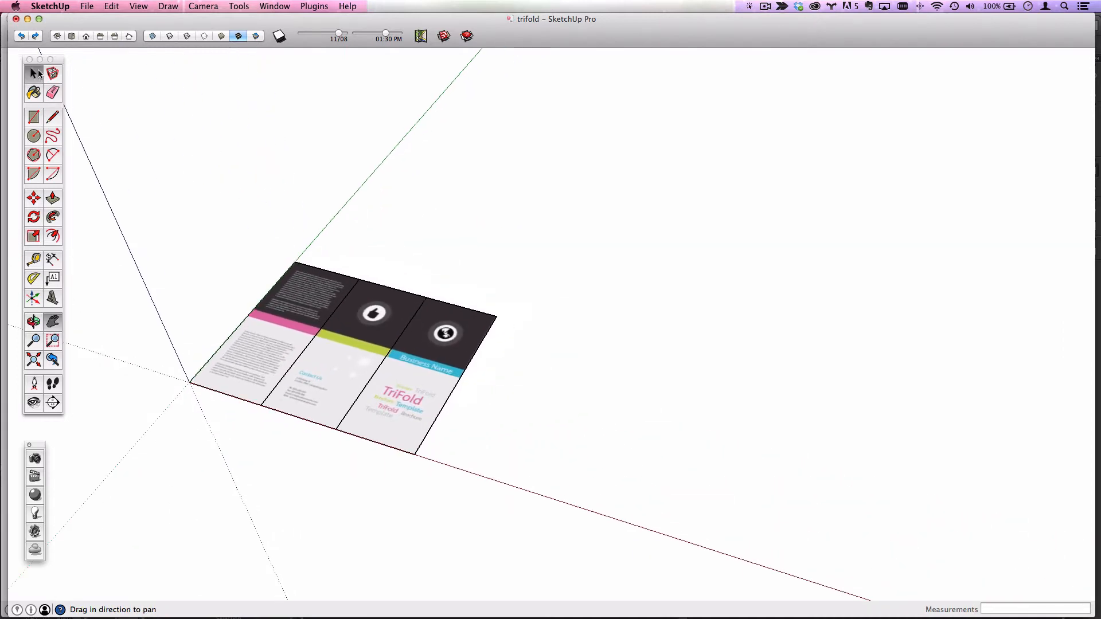
pyautogui.click(35, 72)
pyautogui.moveTo(152, 192); pyautogui.dragTo(515, 498)
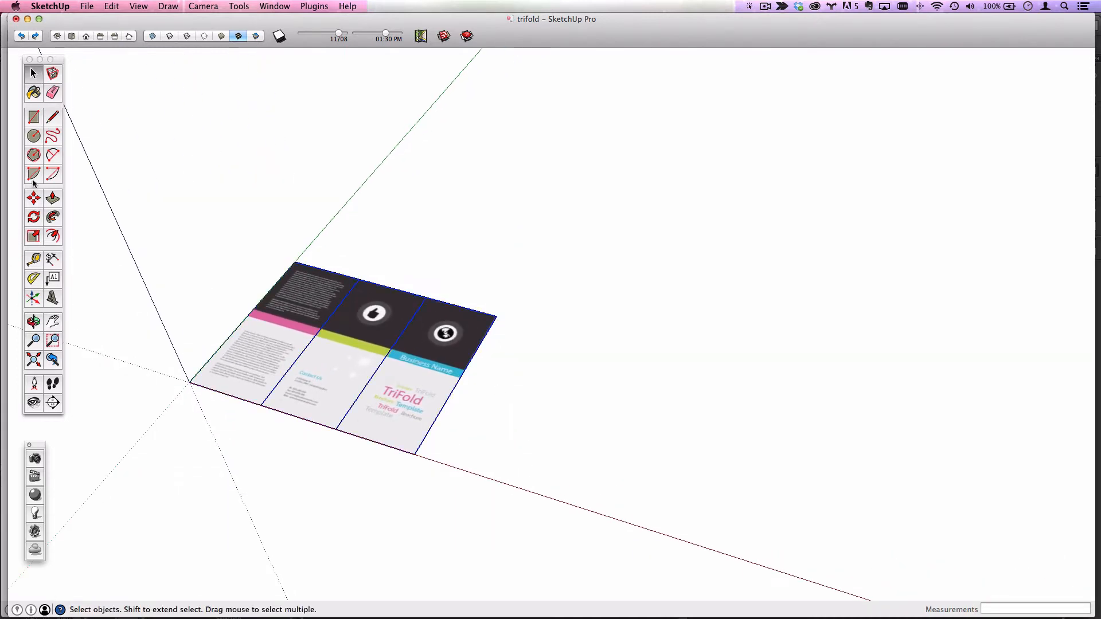
pyautogui.click(33, 198)
pyautogui.click(468, 421)
pyautogui.press('alt')
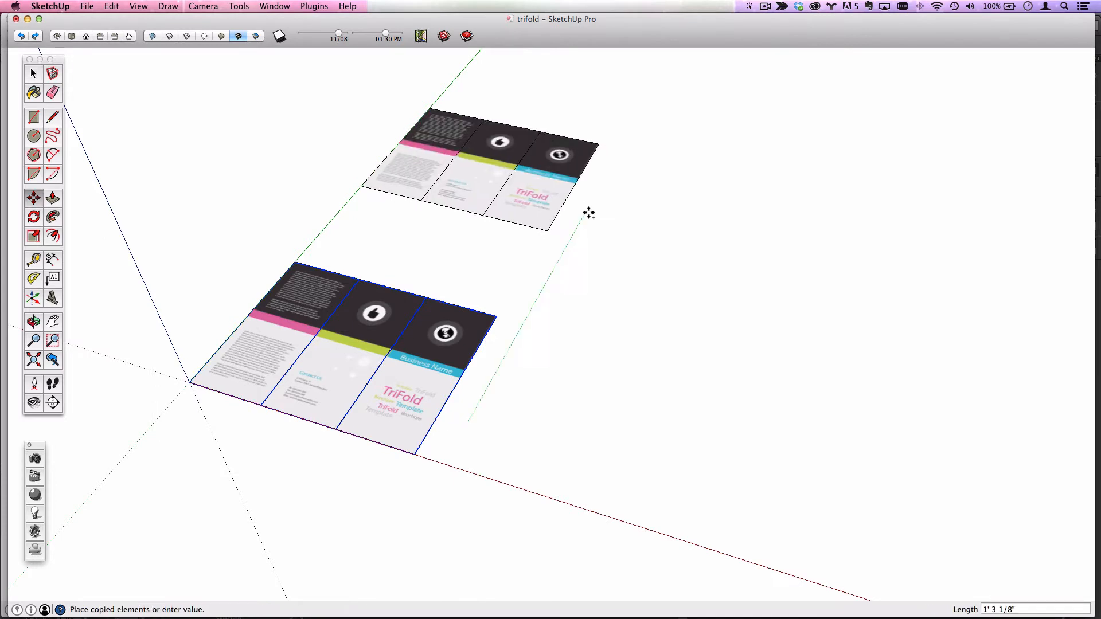
pyautogui.click(585, 216)
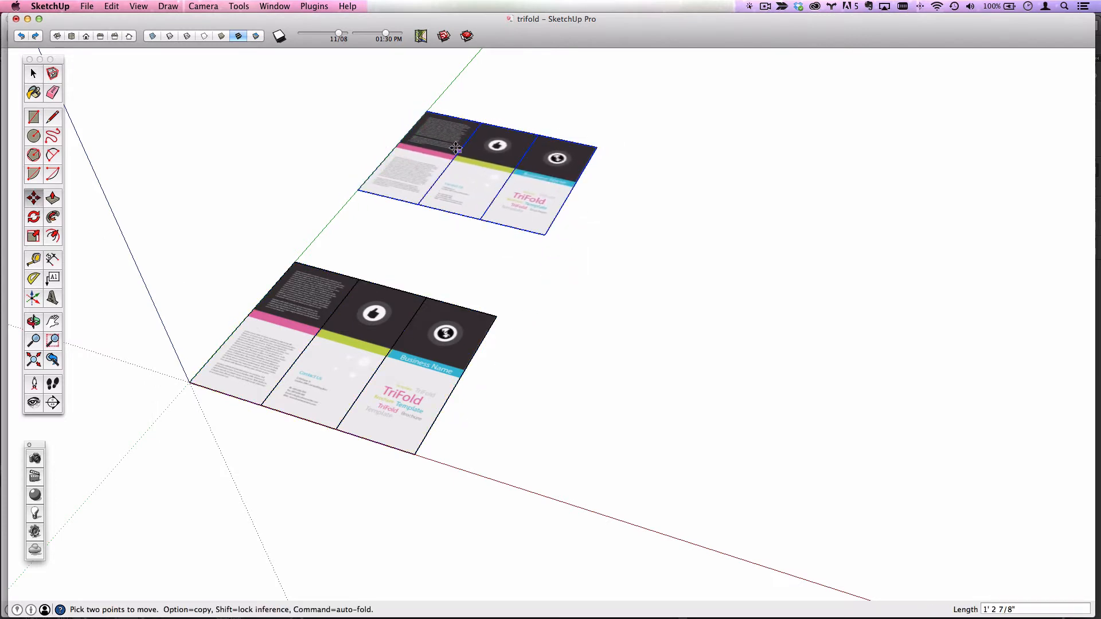
pyautogui.click(33, 73)
pyautogui.click(233, 118)
# Step: Draw a rectangle about 4 9/16" by 1 13/16" on the ground between the two brochures
pyautogui.scroll(3, 428, 151)
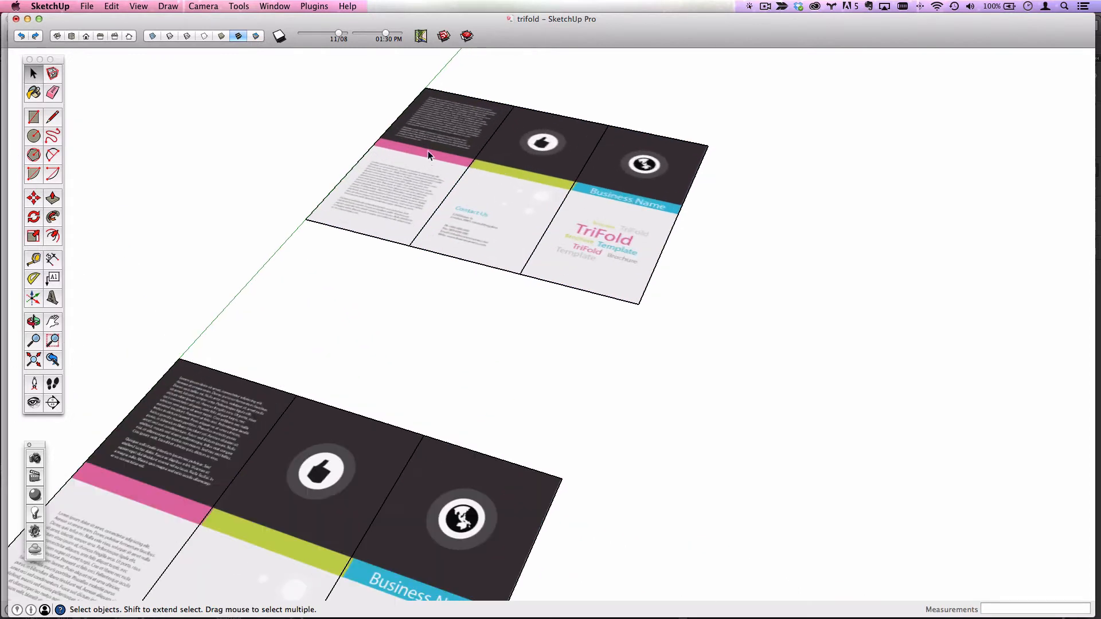
pyautogui.click(34, 218)
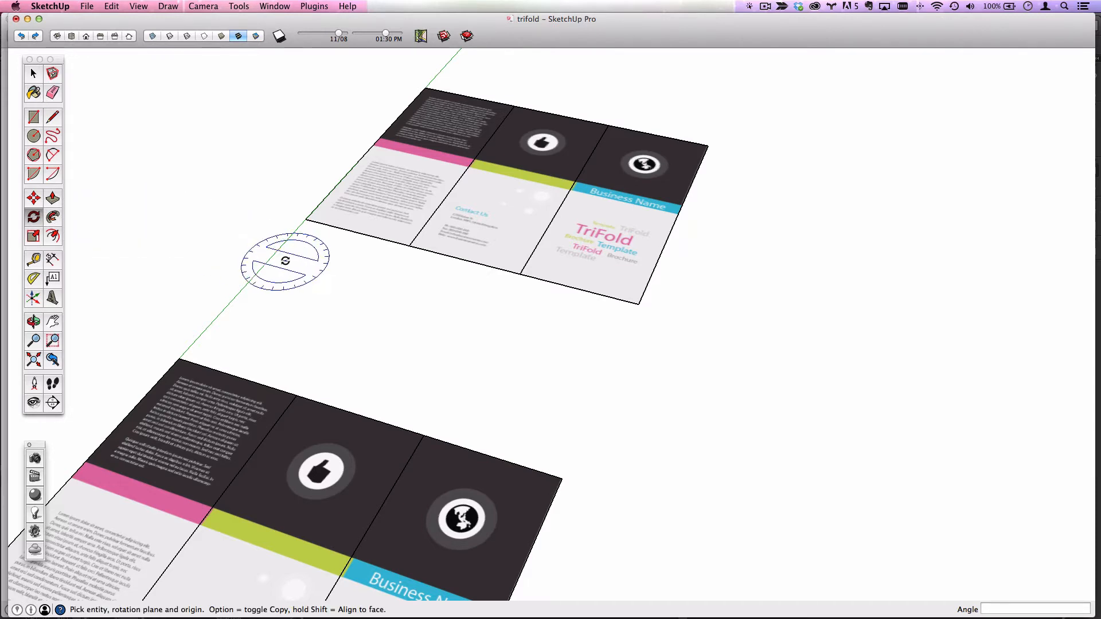
pyautogui.click(35, 117)
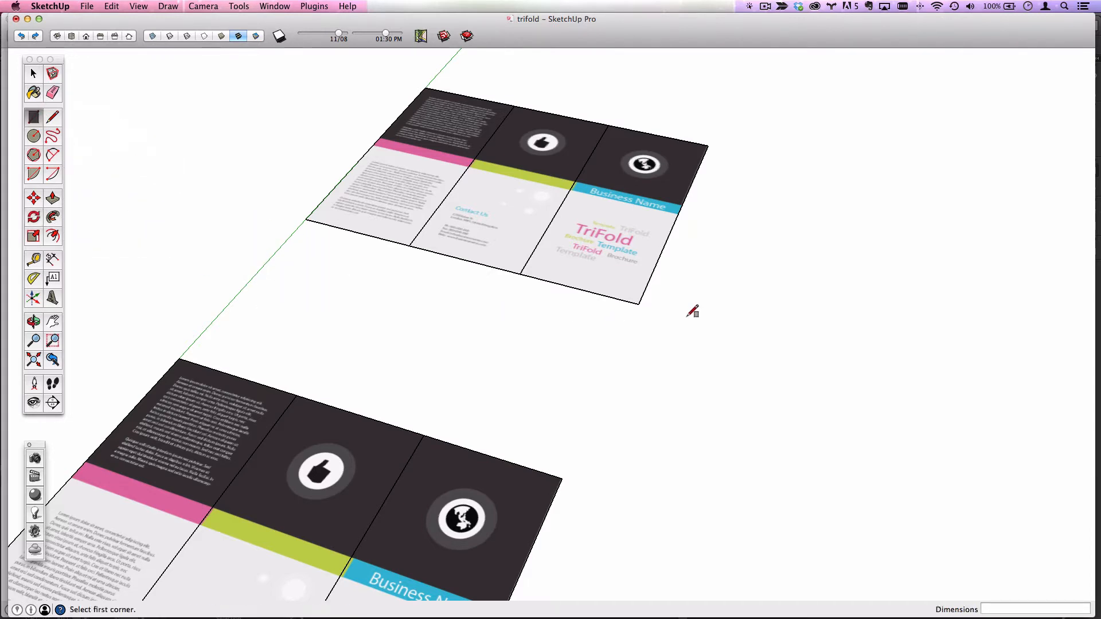
pyautogui.click(478, 314)
pyautogui.click(614, 403)
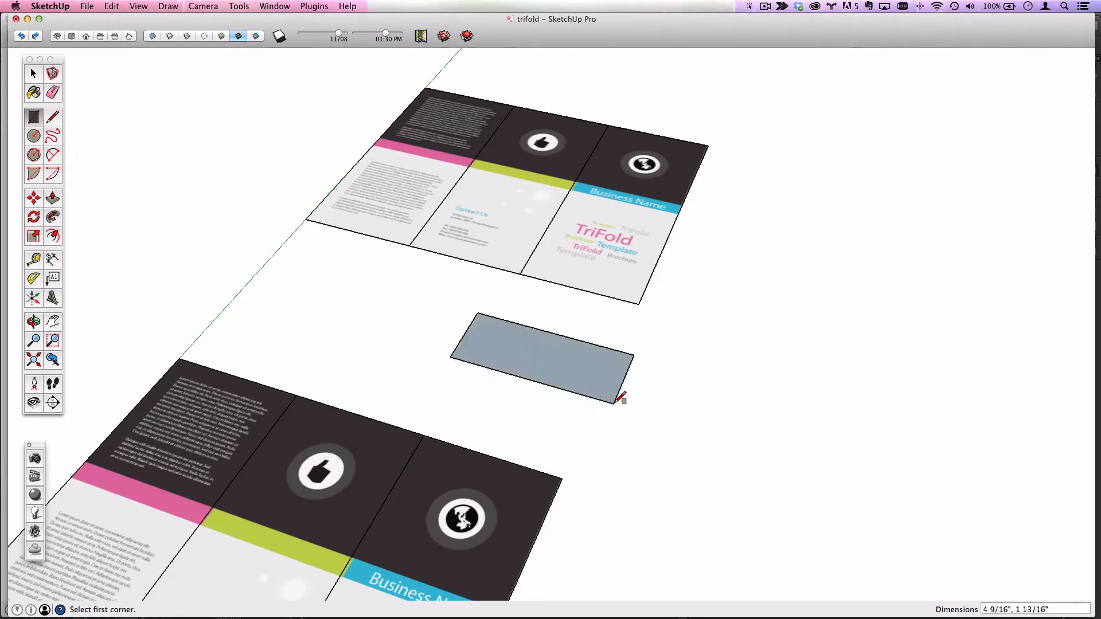
# Step: Push/Pull the rectangle up about 3 3/16" into a box and extend its front face about 1 13/16"
pyautogui.click(53, 199)
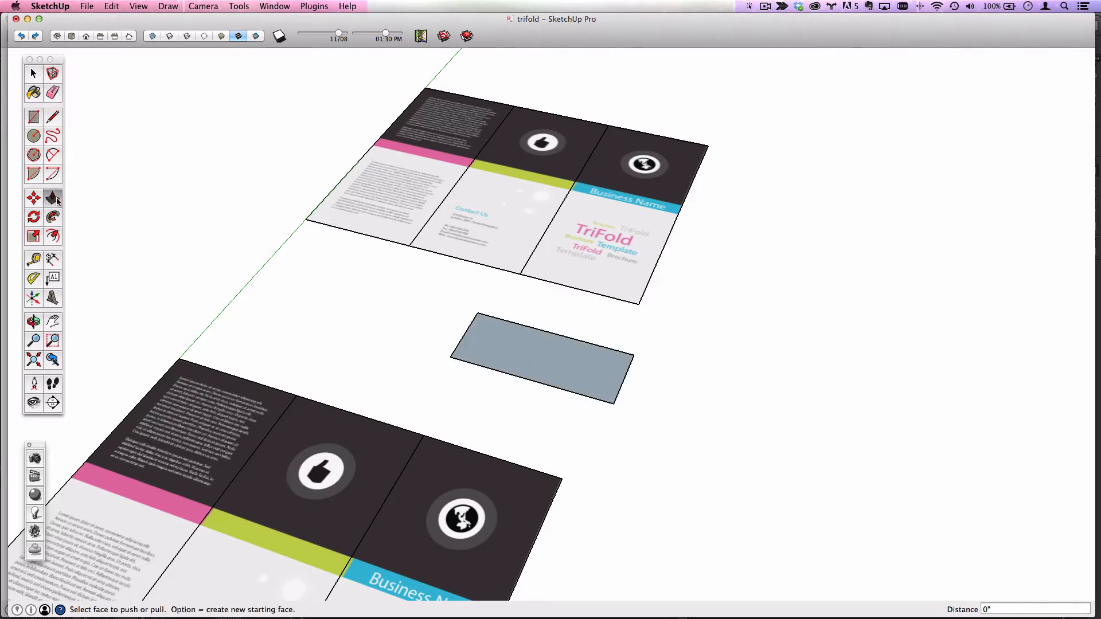
pyautogui.moveTo(489, 355); pyautogui.dragTo(484, 265)
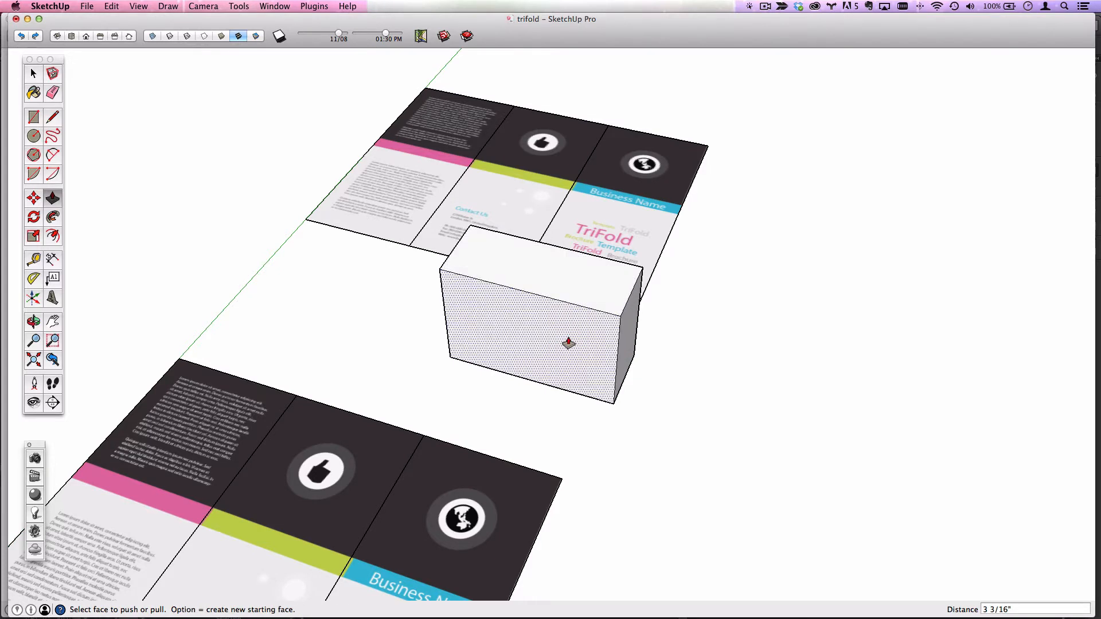
pyautogui.moveTo(560, 337); pyautogui.dragTo(540, 390)
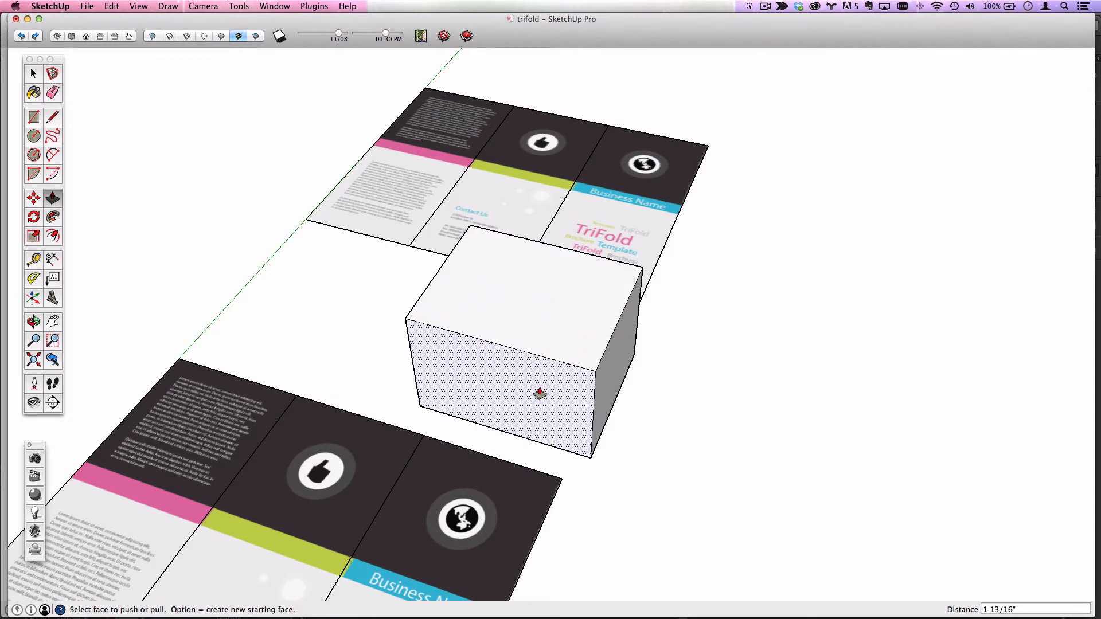
# Step: Select the entire box standing between the two brochures and delete it
pyautogui.click(33, 74)
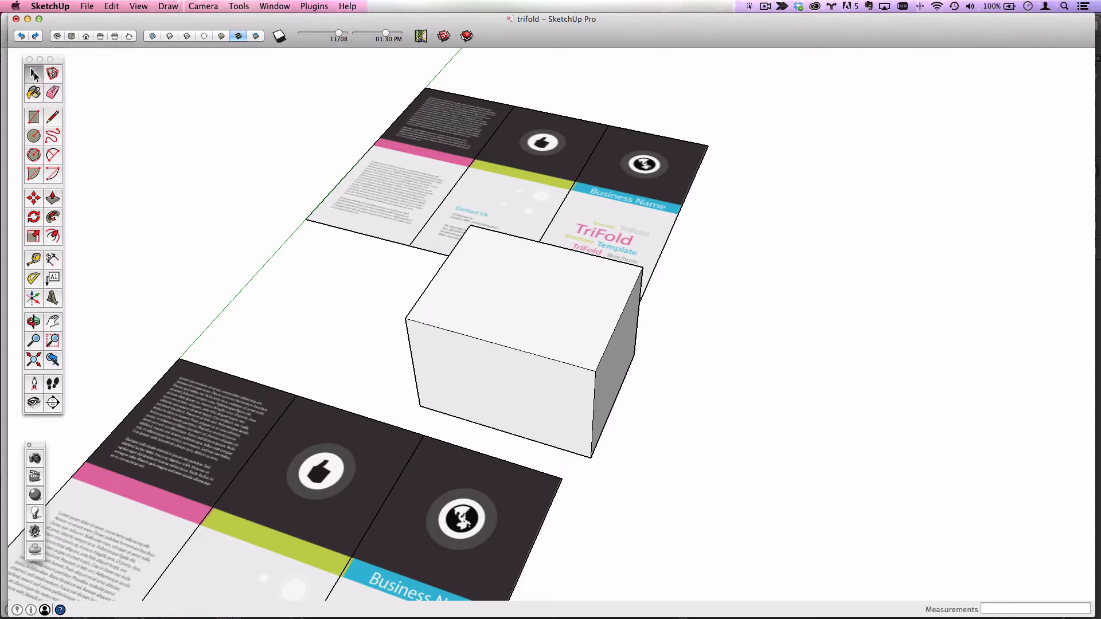
pyautogui.tripleClick(428, 304)
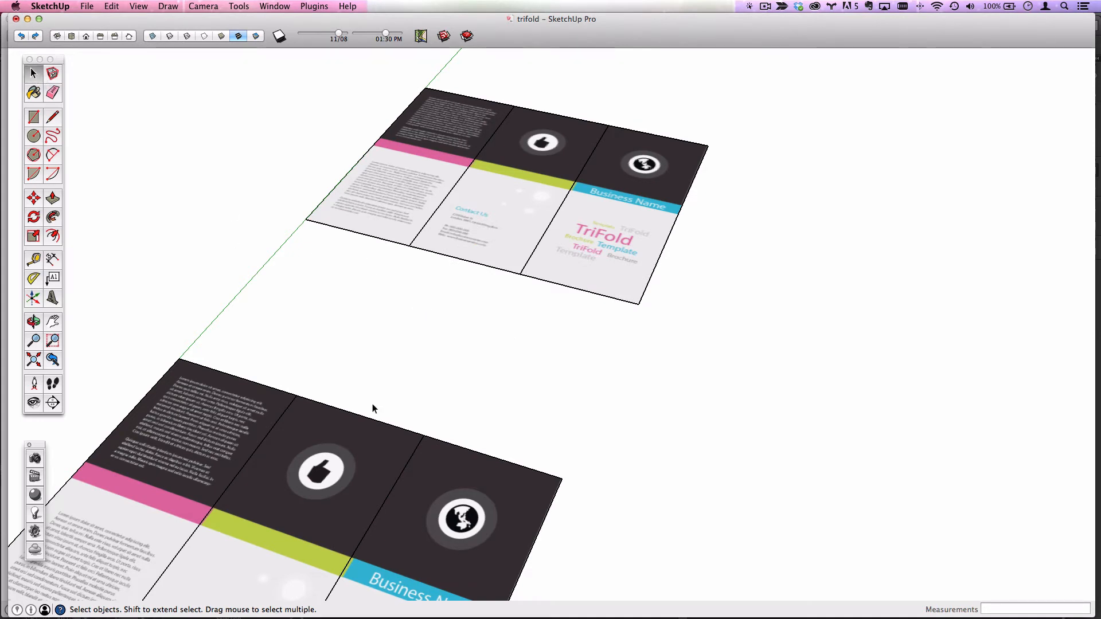
# Step: Select the rear brochure copy's three panels and rotate them 90 degrees about their front bottom edge so the brochure stands upright
pyautogui.moveTo(561, 241); pyautogui.dragTo(361, 174)
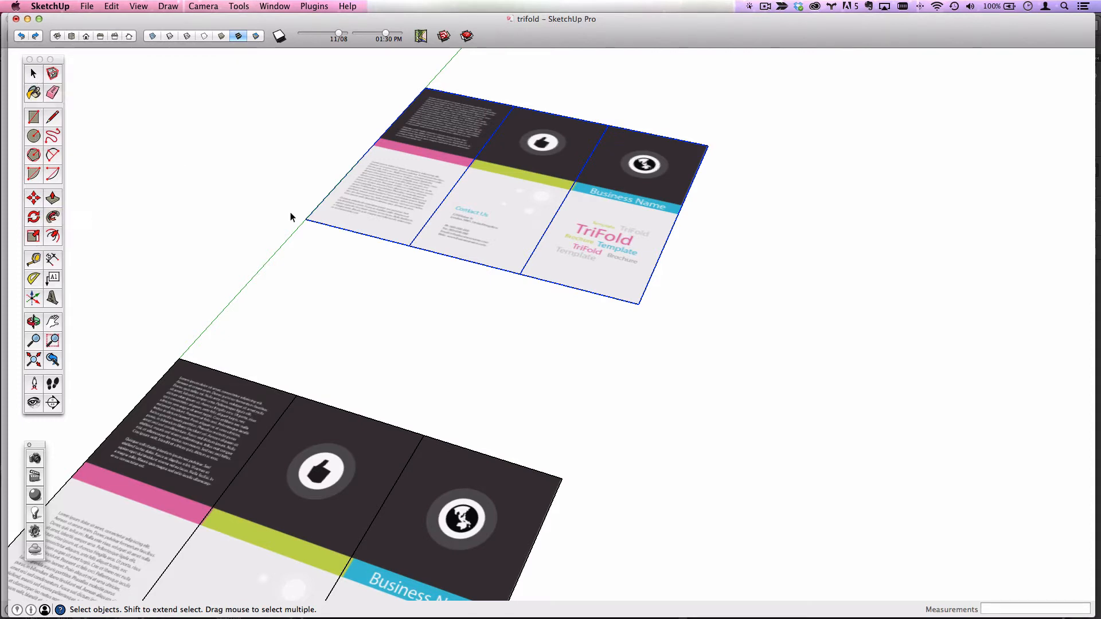
pyautogui.moveTo(385, 188); pyautogui.dragTo(360, 177)
pyautogui.click(33, 218)
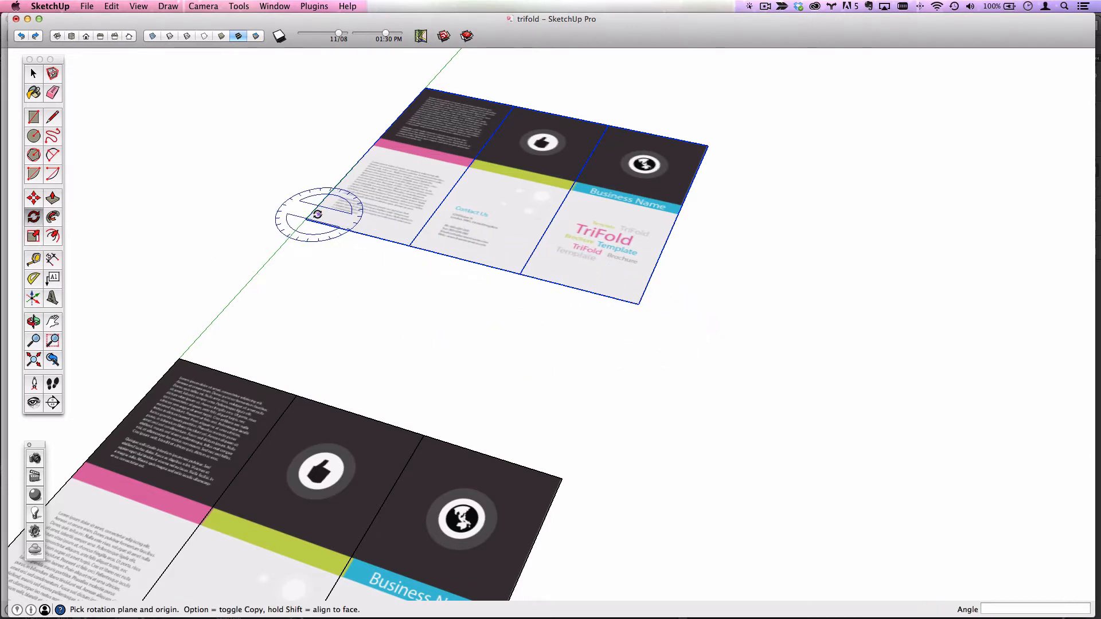
pyautogui.click(638, 304)
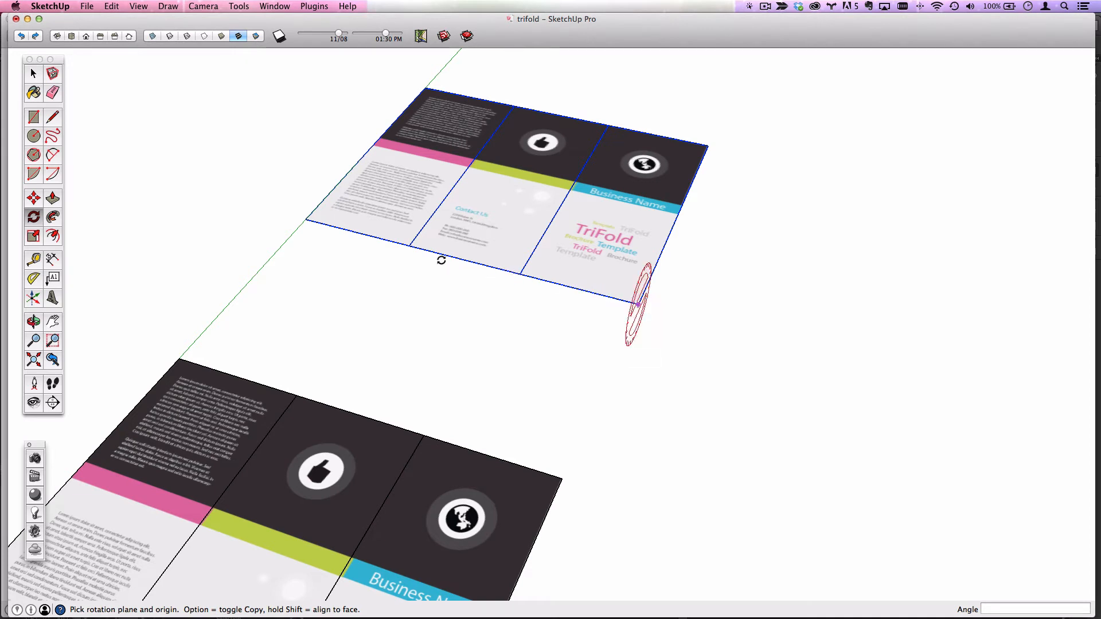
pyautogui.click(308, 219)
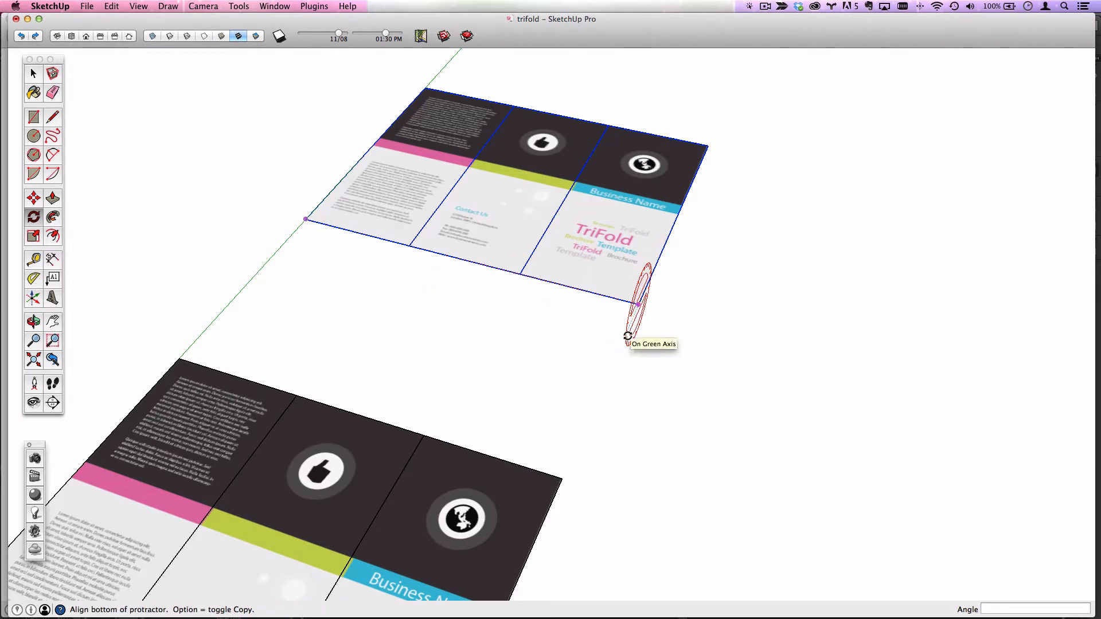
pyautogui.click(629, 338)
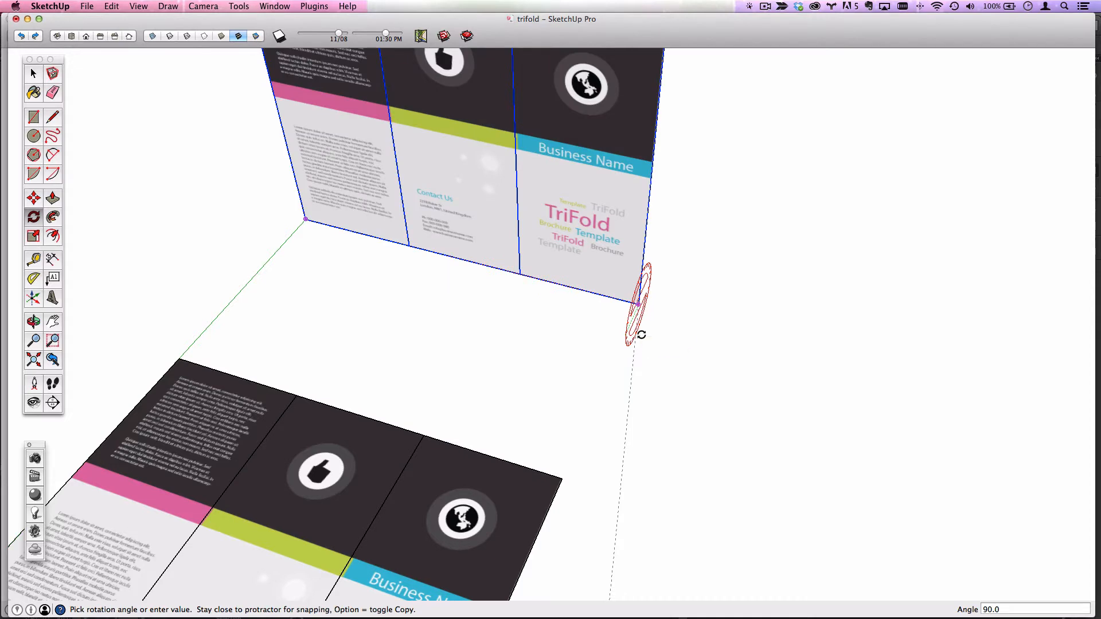
pyautogui.click(636, 335)
pyautogui.moveTo(652, 336); pyautogui.dragTo(534, 271, button='middle')
pyautogui.scroll(-2, 578, 319)
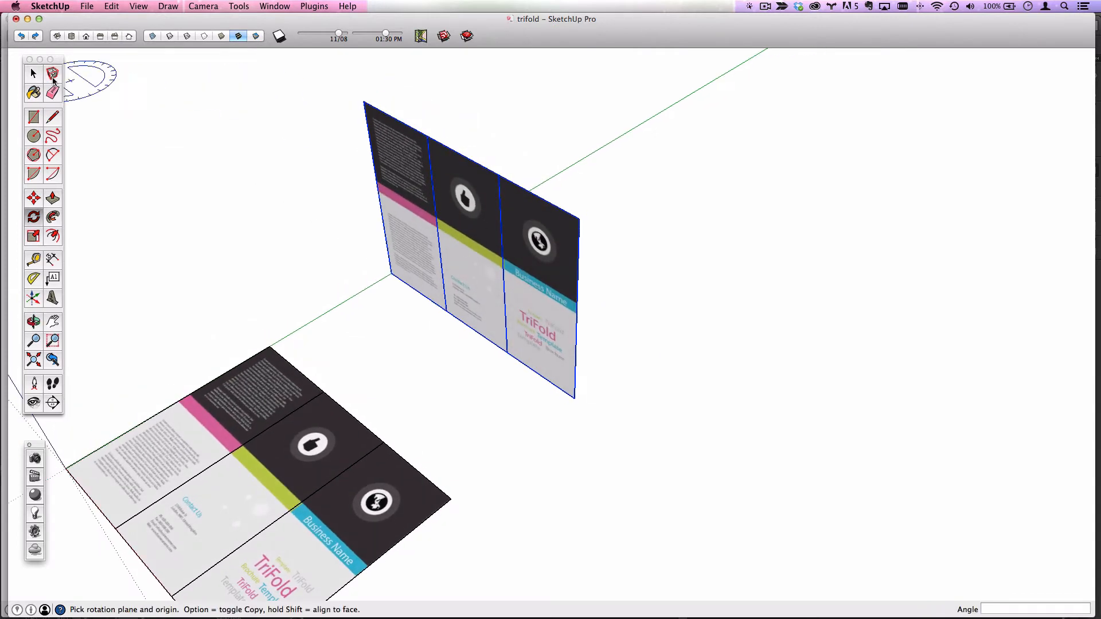
# Step: Rotate the text and thumbs-up panels together about 174 degrees around the fold beside the Business Name panel, folding them behind it
pyautogui.click(33, 72)
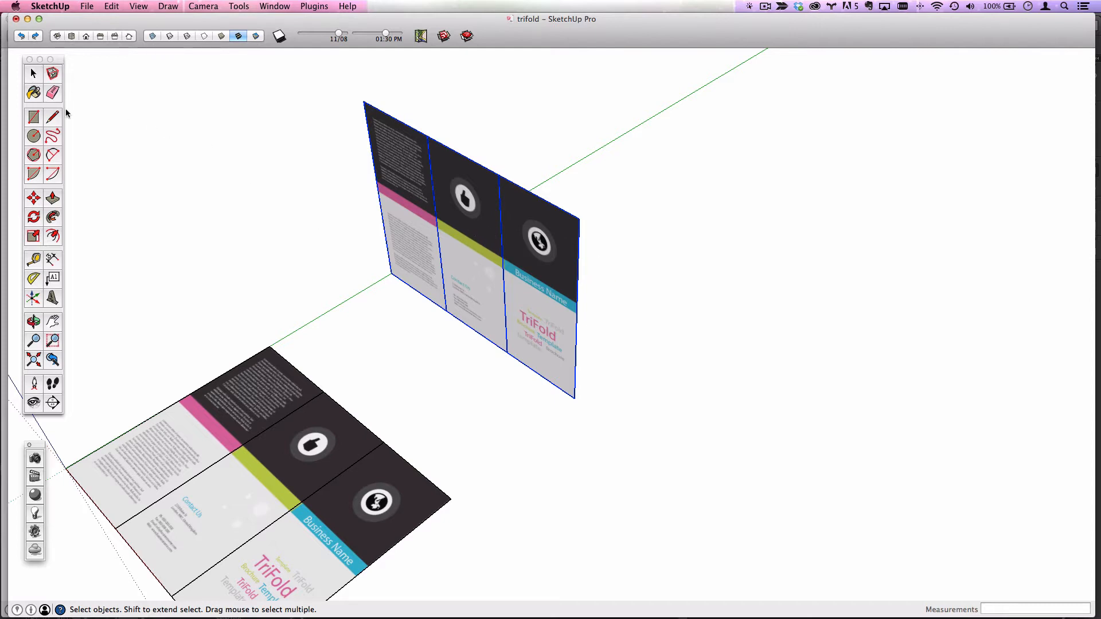
pyautogui.moveTo(451, 315); pyautogui.dragTo(385, 250)
pyautogui.click(34, 216)
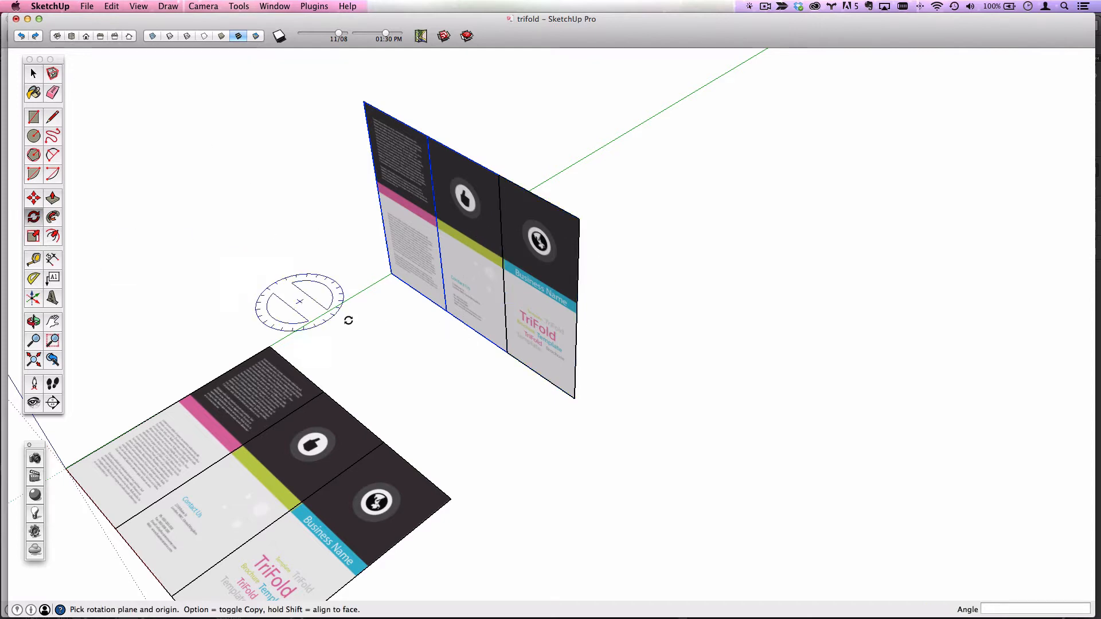
pyautogui.click(507, 352)
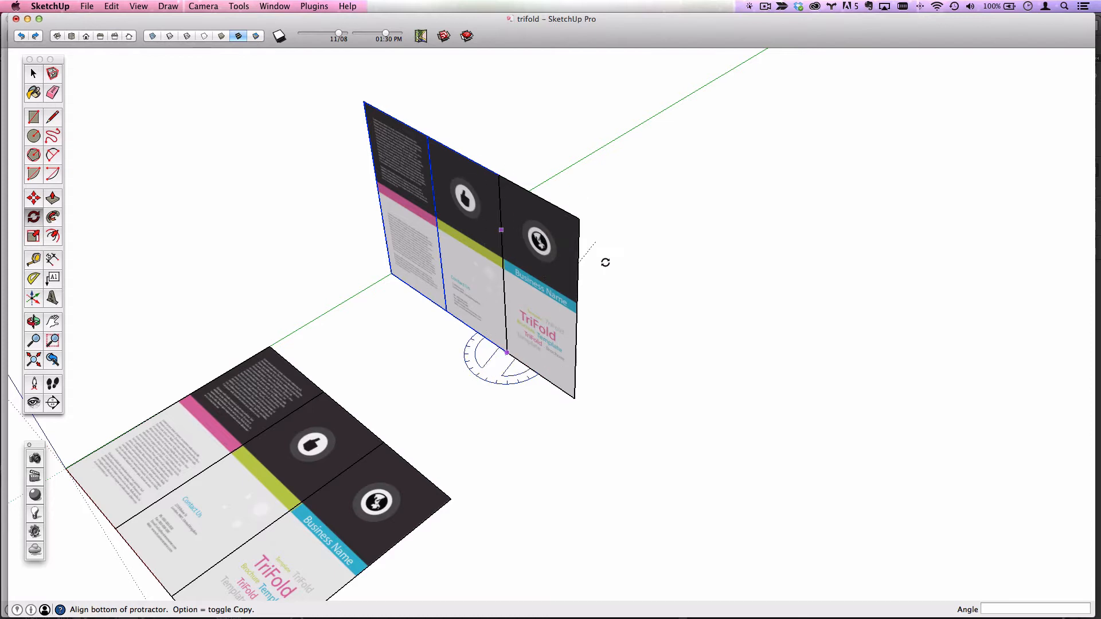
pyautogui.click(459, 392)
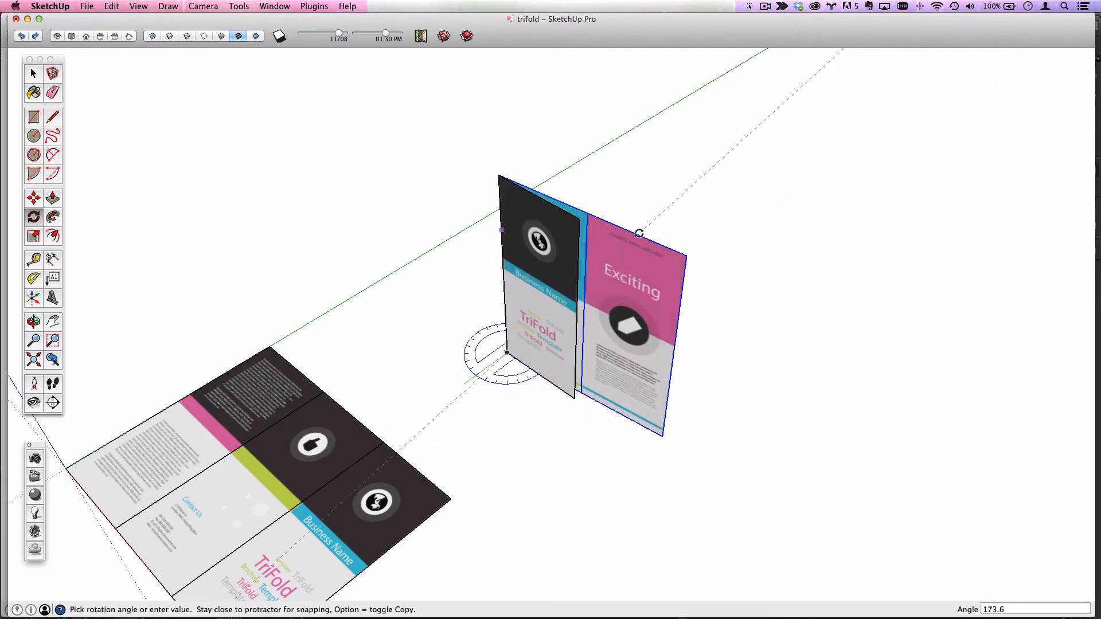
pyautogui.click(642, 234)
# Step: Rotate the outer panel with the Exciting heading about 176 degrees around its fold so it tucks behind the middle panel
pyautogui.click(33, 73)
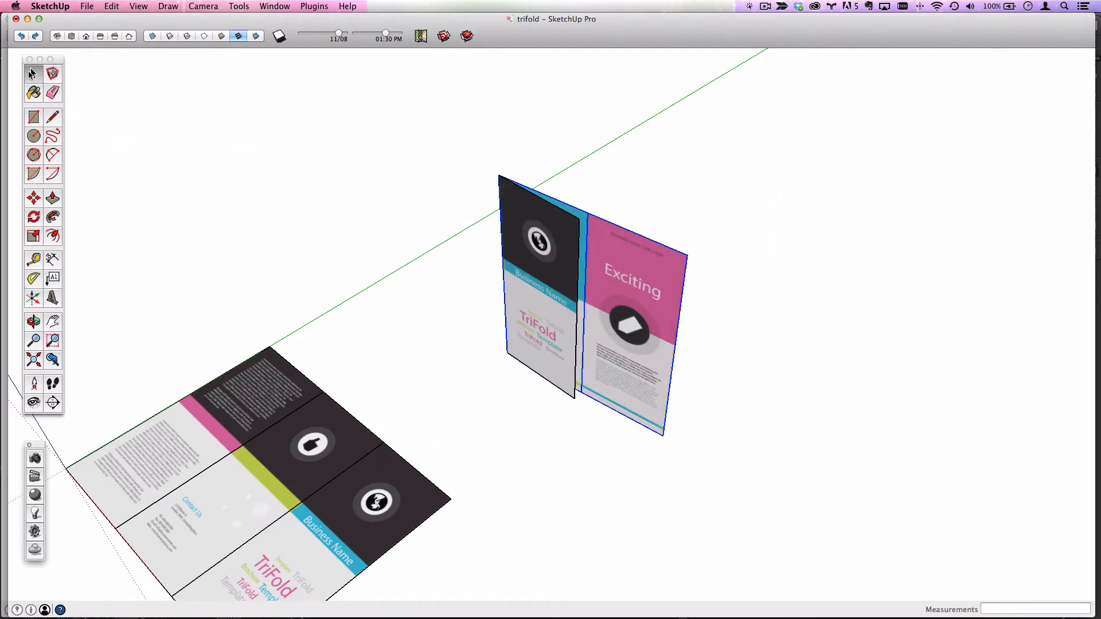
pyautogui.click(38, 218)
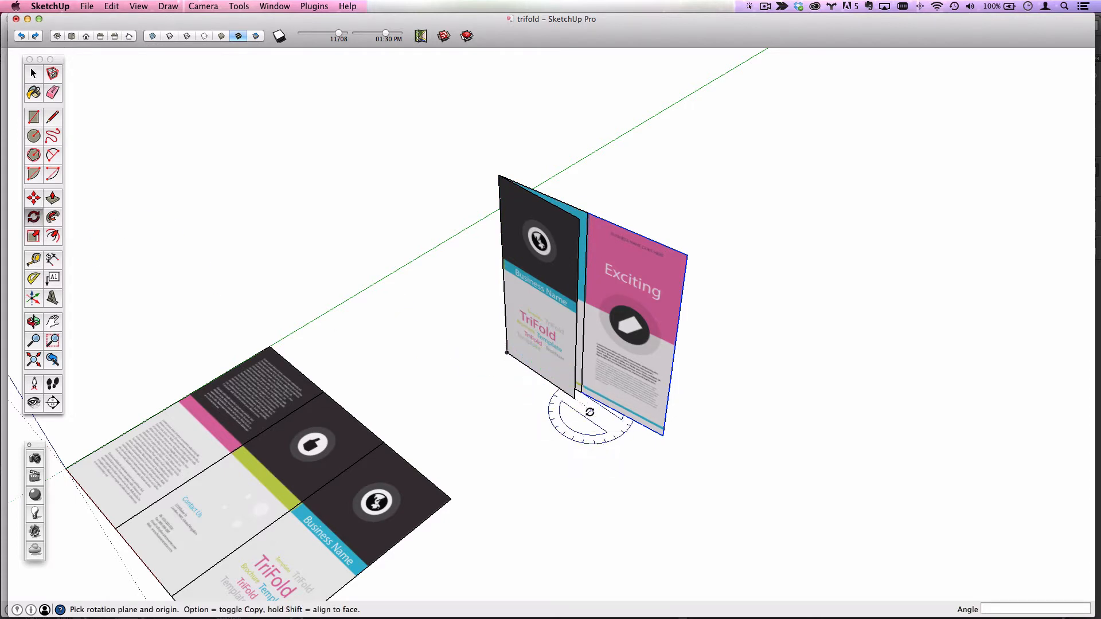
pyautogui.moveTo(582, 394); pyautogui.dragTo(582, 357)
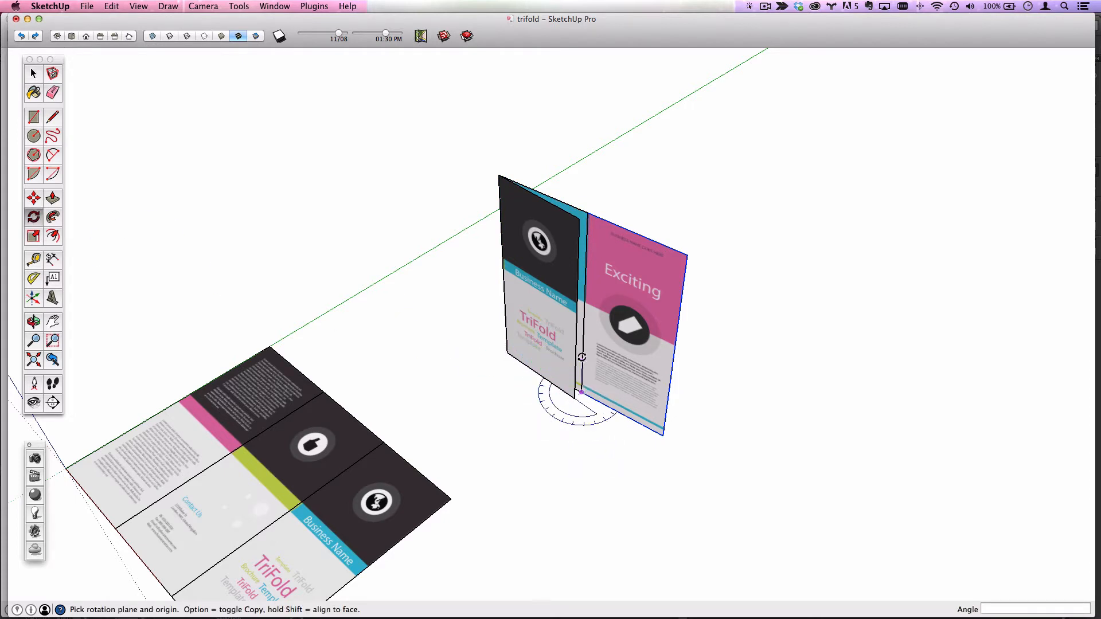
pyautogui.moveTo(589, 297); pyautogui.dragTo(588, 212)
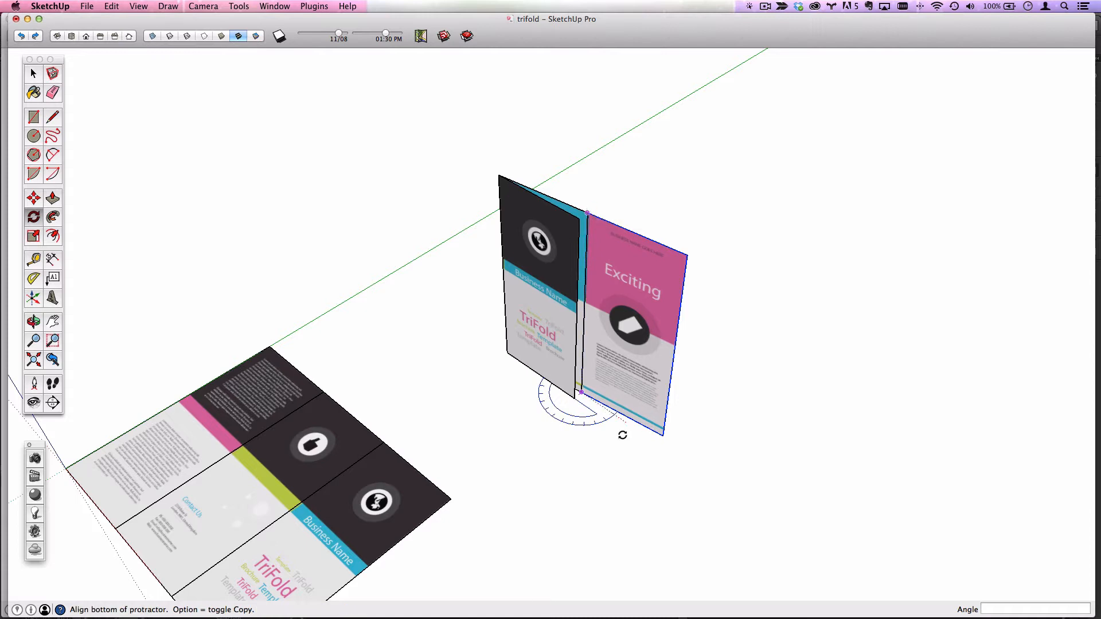
pyautogui.click(661, 438)
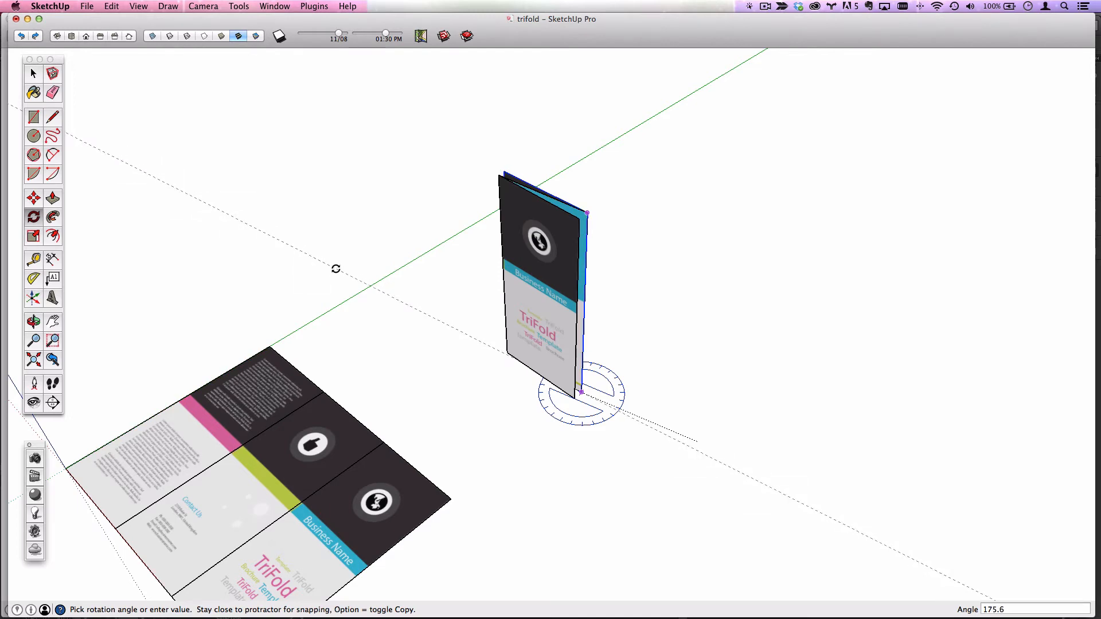
pyautogui.click(336, 269)
# Step: Select all three panels of the folded brochure and move it forward, closer to the flat brochure
pyautogui.click(34, 74)
pyautogui.moveTo(459, 370); pyautogui.dragTo(675, 317, button='middle')
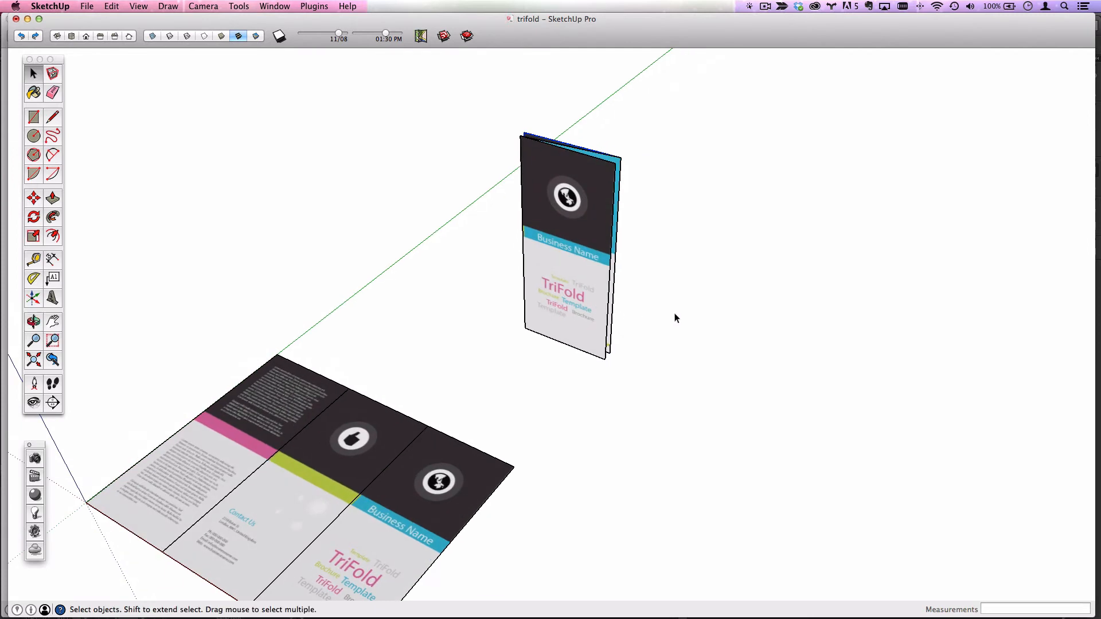
pyautogui.click(580, 270)
pyautogui.click(34, 198)
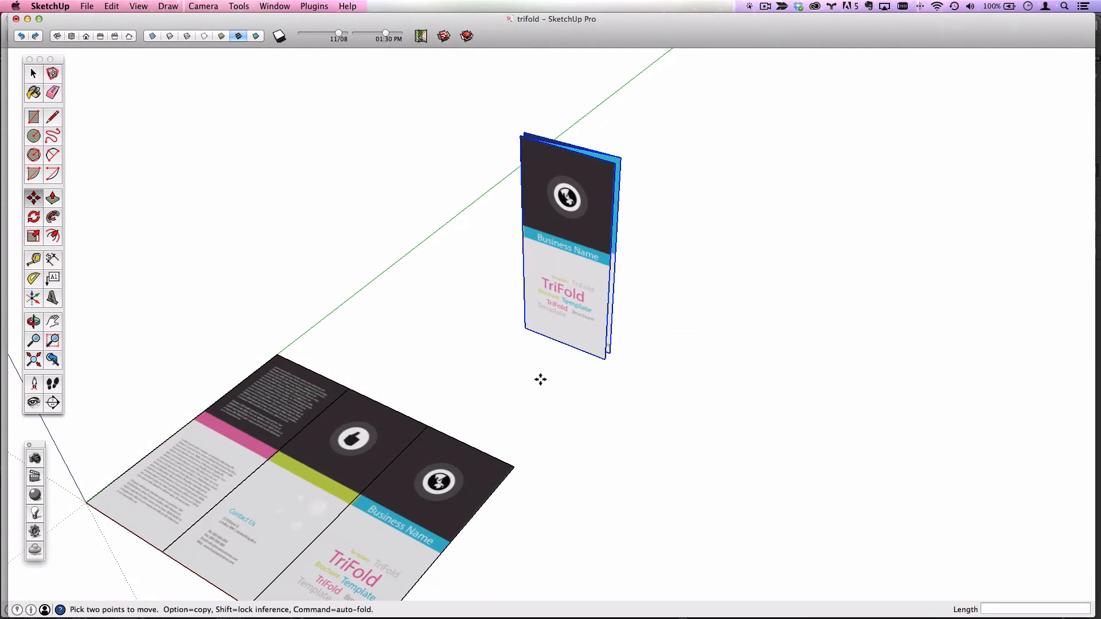
pyautogui.moveTo(668, 384); pyautogui.dragTo(620, 447)
pyautogui.moveTo(520, 452); pyautogui.dragTo(492, 314, button='middle')
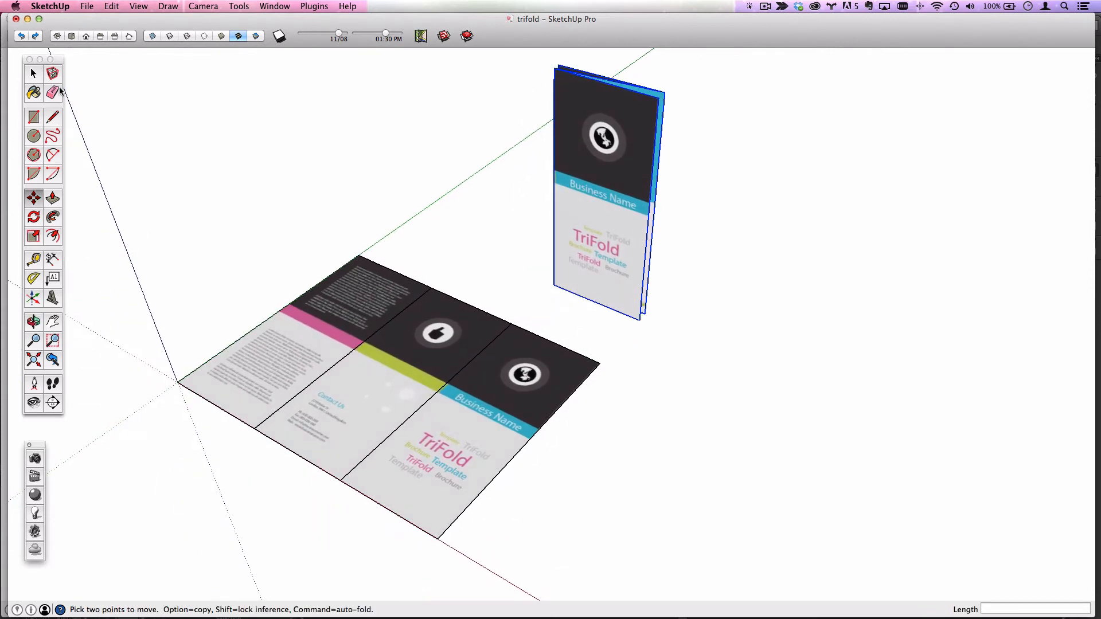
pyautogui.click(31, 70)
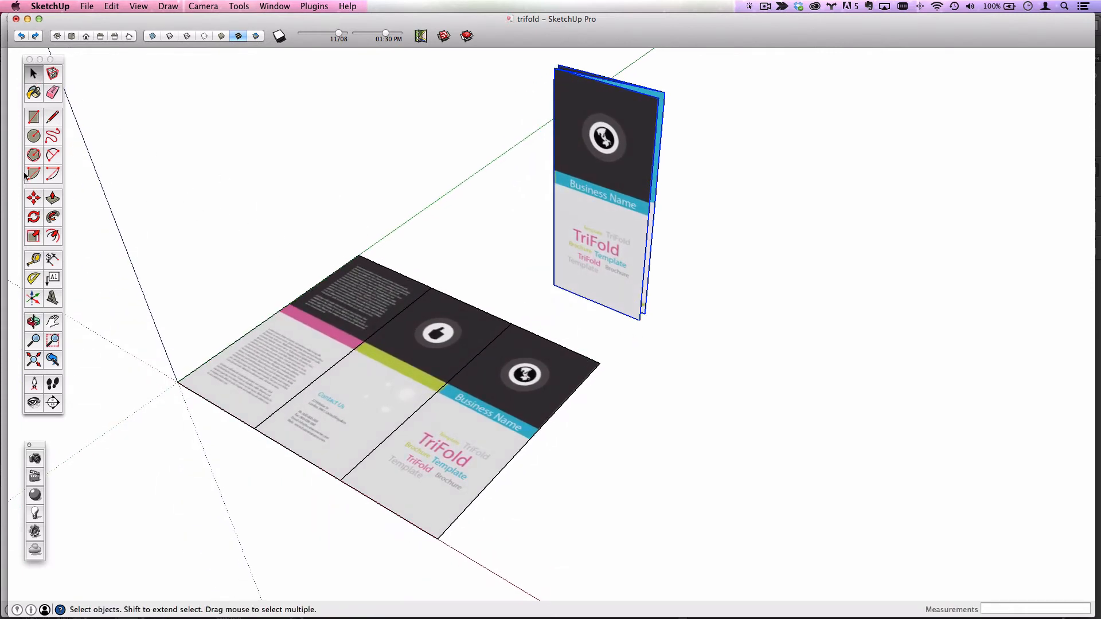
# Step: Edit the in-model material named master and open its texture image in the external editor, Photoshop
pyautogui.click(33, 93)
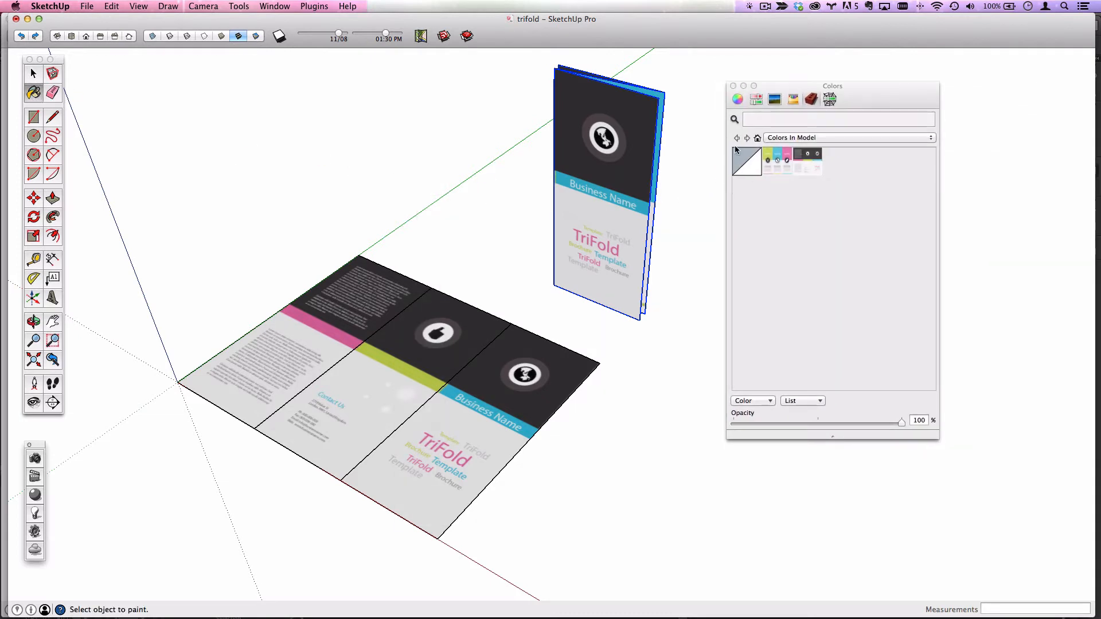
pyautogui.moveTo(858, 97); pyautogui.dragTo(868, 101)
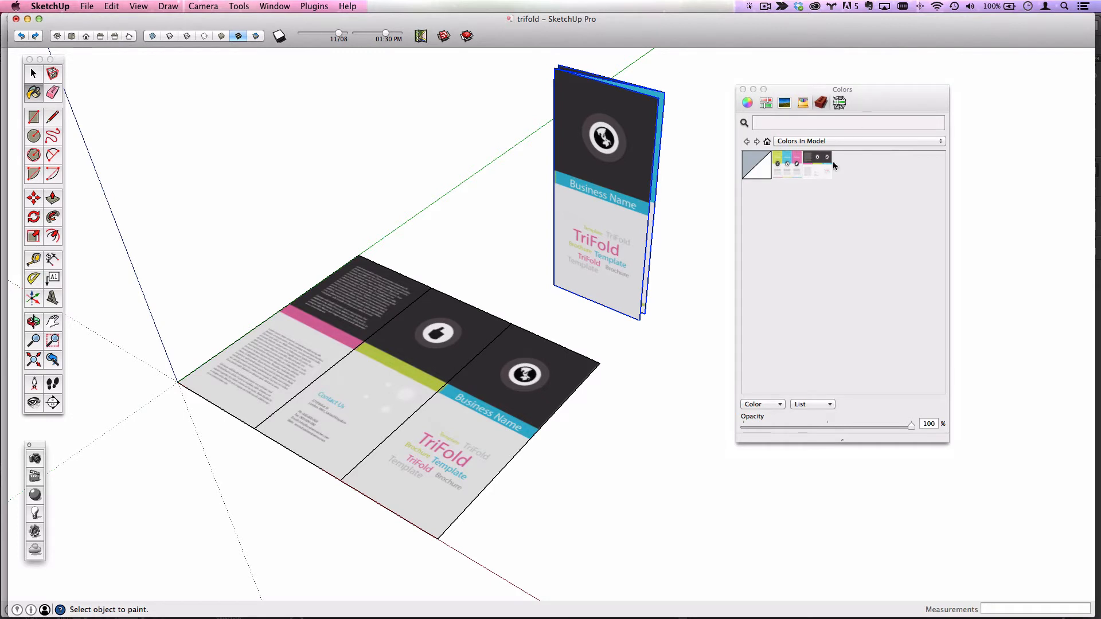
pyautogui.rightClick(791, 164)
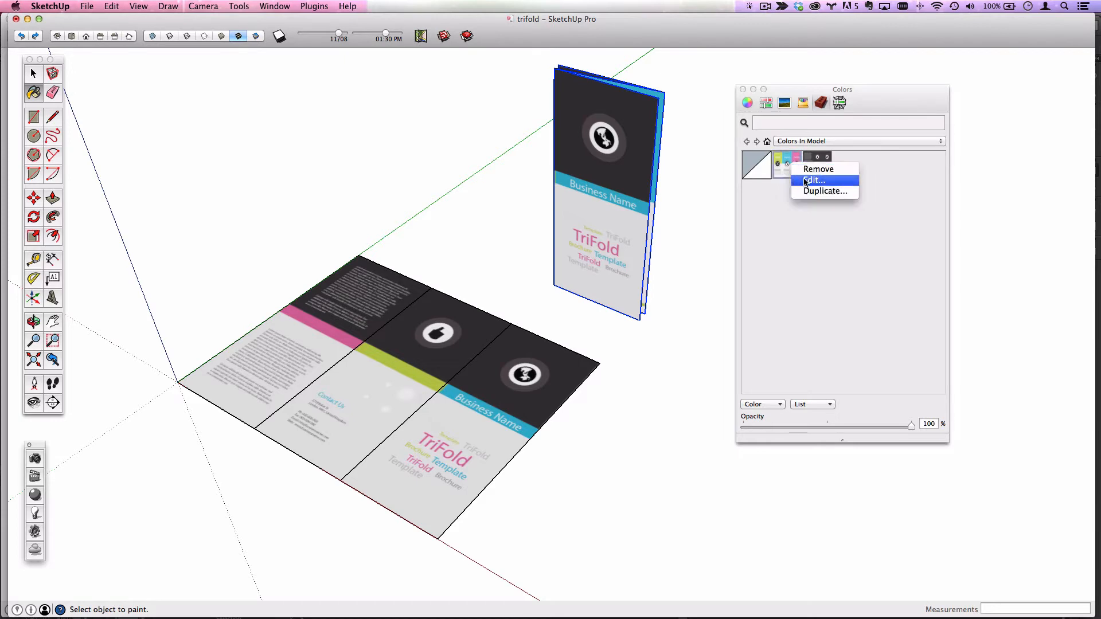
pyautogui.click(804, 179)
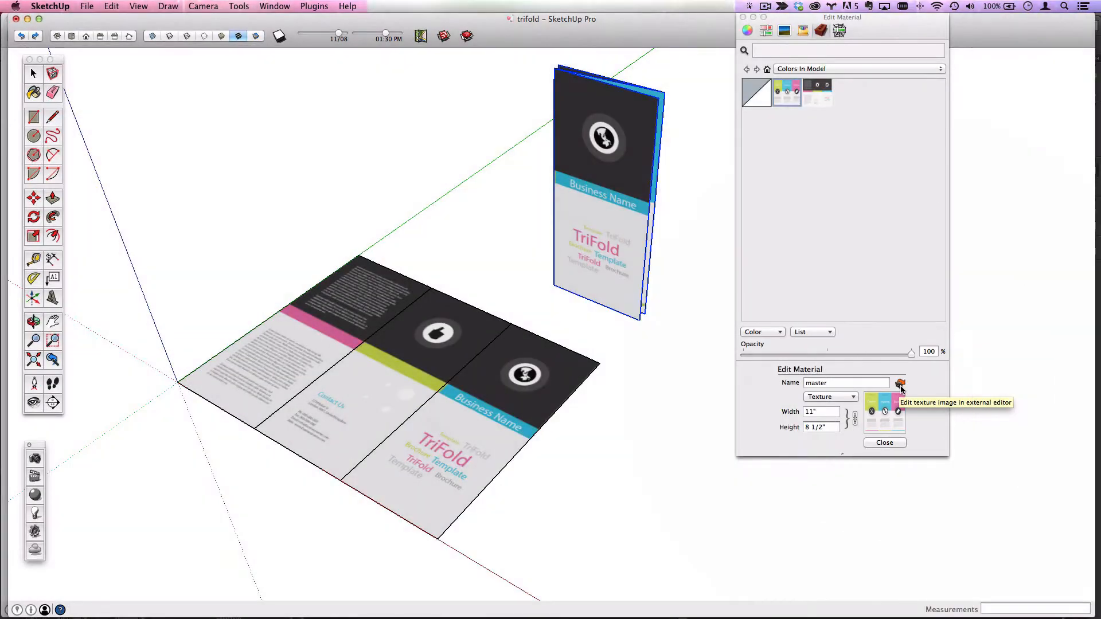
pyautogui.click(901, 385)
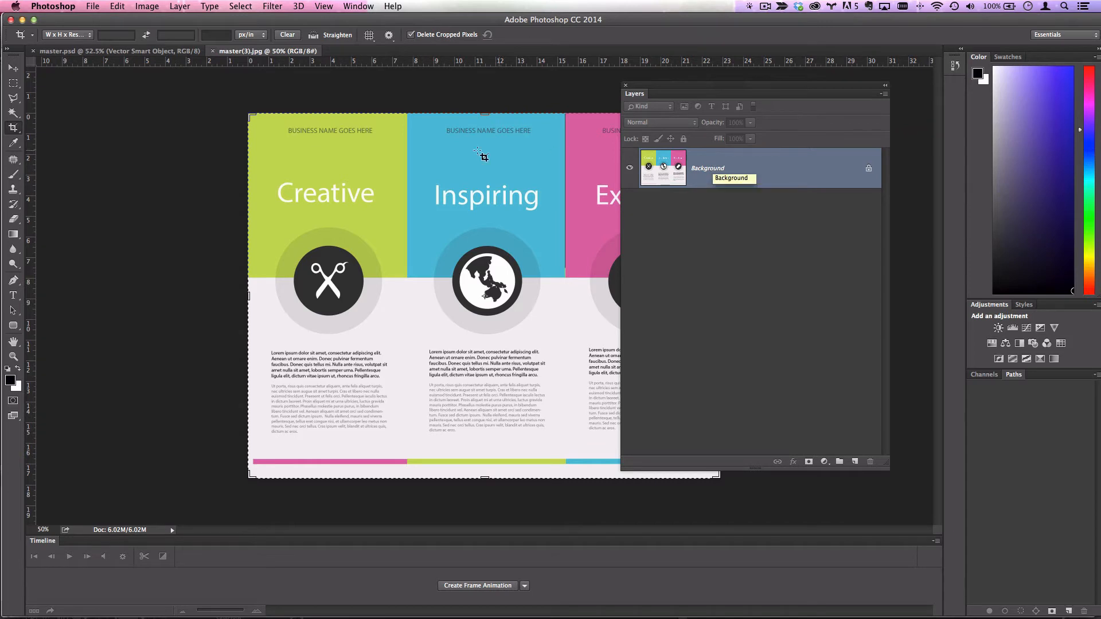
# Step: Switch back to SketchUp, check the preferences for the application that edits image files, and return to Photoshop
pyautogui.press('super+Tab')
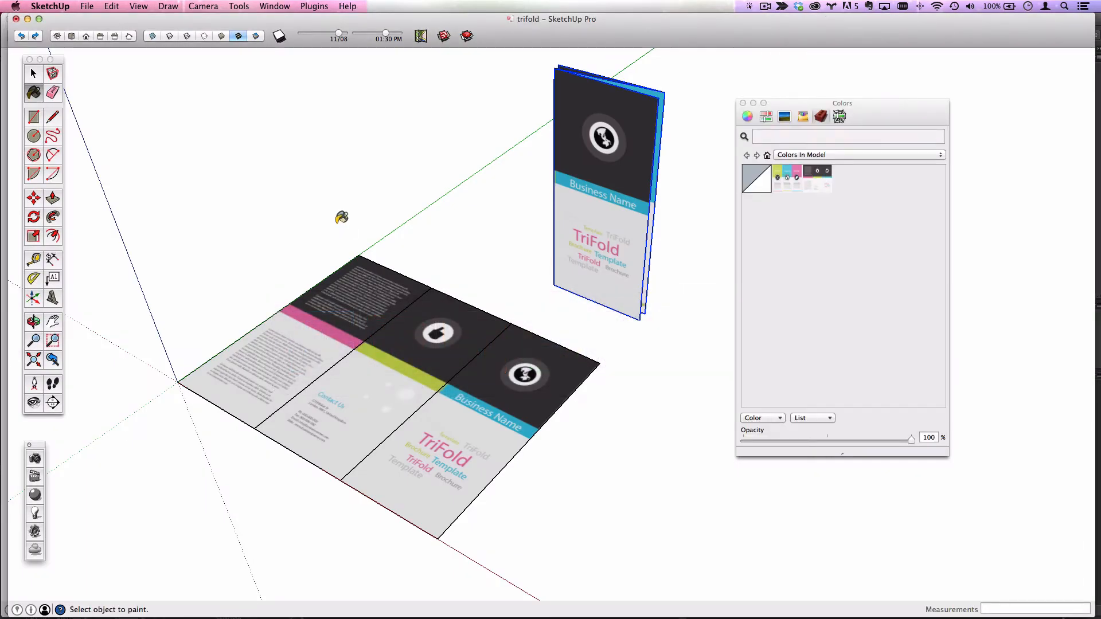
pyautogui.click(50, 7)
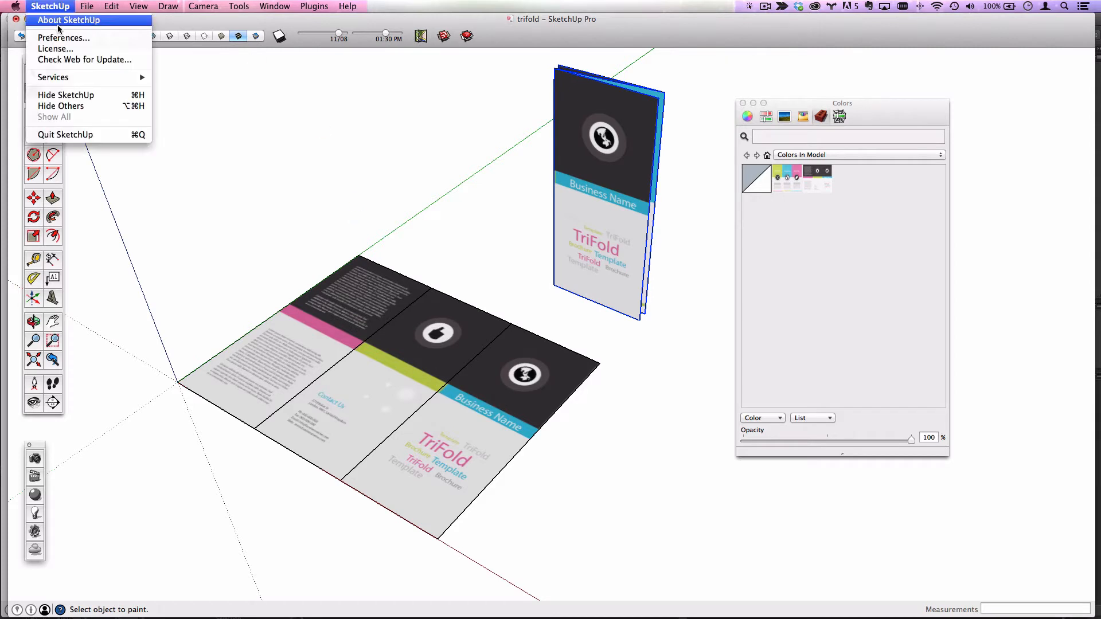
pyautogui.click(51, 34)
pyautogui.moveTo(657, 202); pyautogui.dragTo(524, 206)
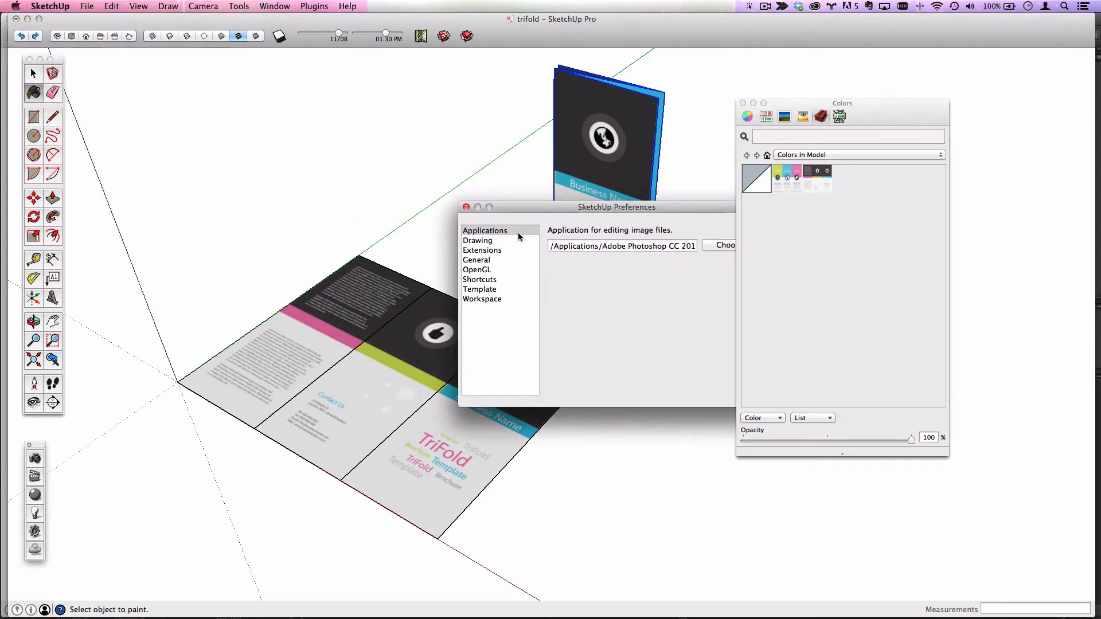
pyautogui.click(465, 207)
pyautogui.press('super+Tab')
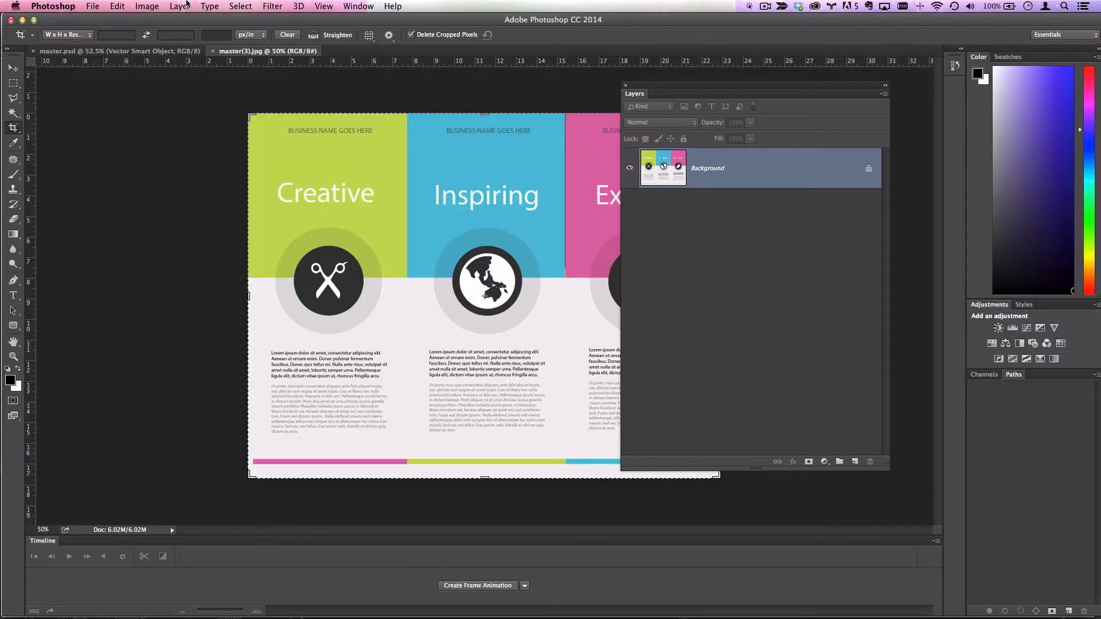
# Step: Shift the hue of the master texture image by +24 with a Hue/Saturation adjustment
pyautogui.click(147, 6)
pyautogui.moveTo(185, 37)
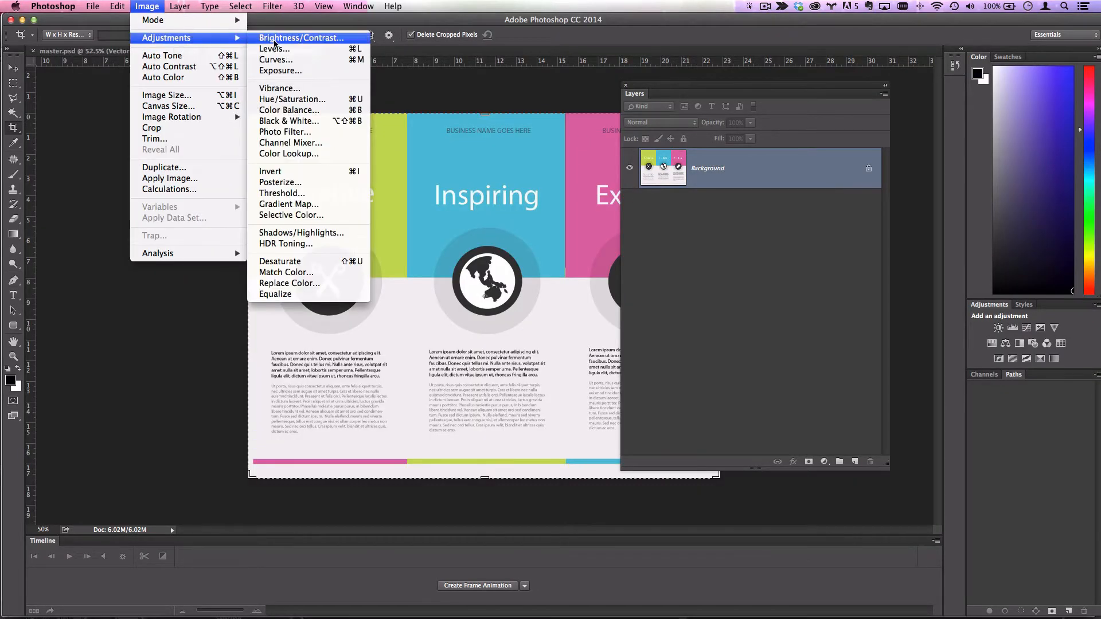
pyautogui.click(293, 101)
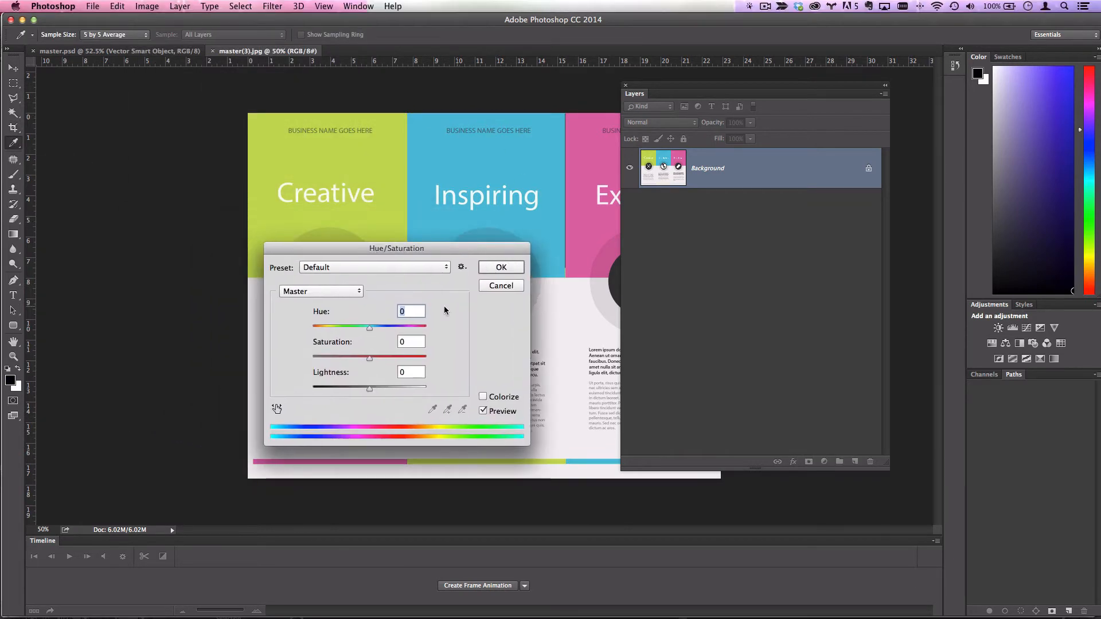
pyautogui.moveTo(370, 325)
pyautogui.mouseDown()
pyautogui.moveTo(359, 327)
pyautogui.moveTo(383, 327)
pyautogui.mouseUp()
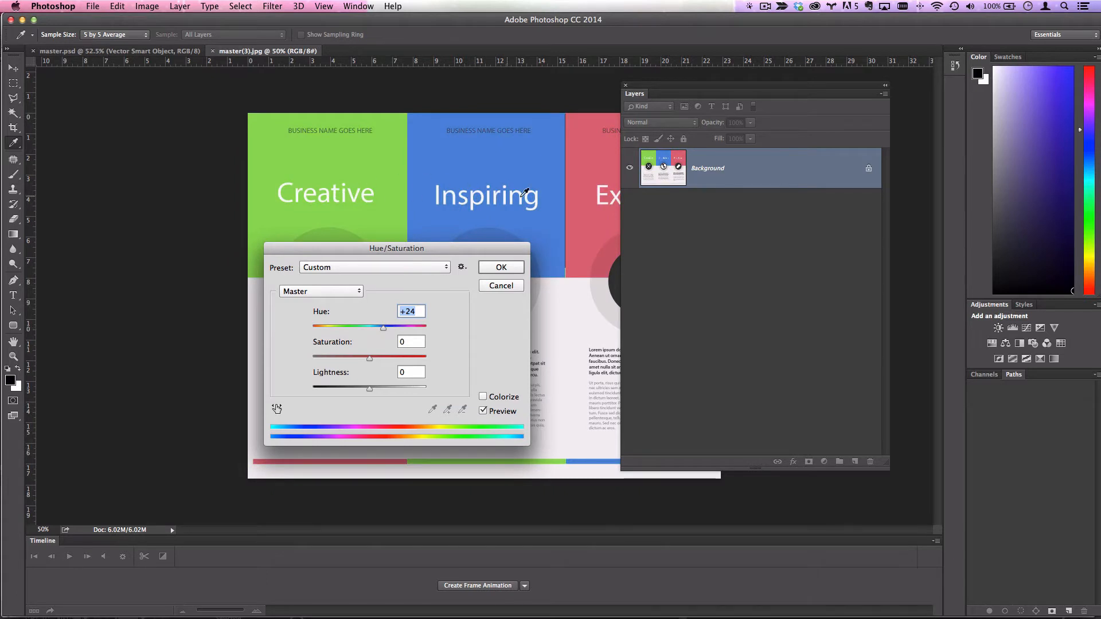
pyautogui.click(509, 268)
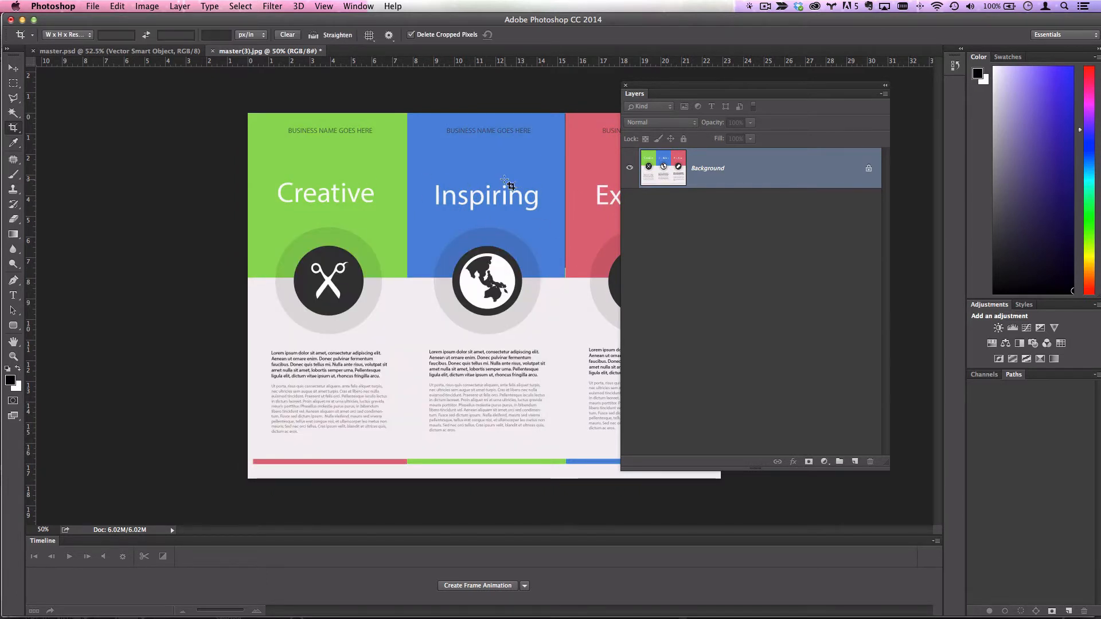
pyautogui.press('h')
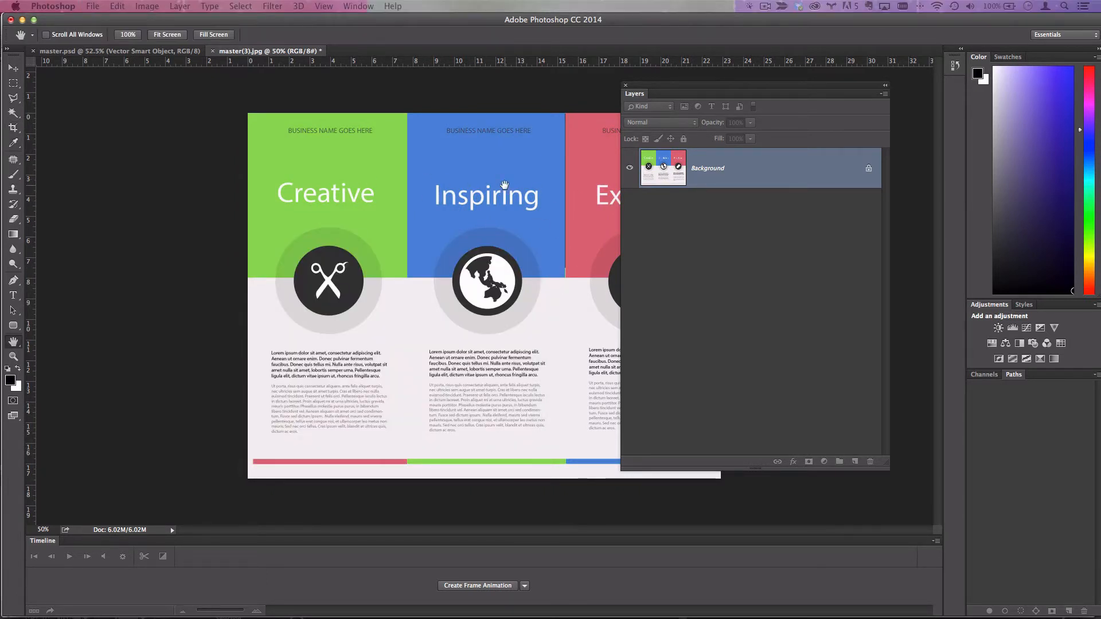
# Step: Save the hue-shifted texture image and switch to SketchUp to inspect the updated artwork on the flat and folded brochures
pyautogui.press('c')
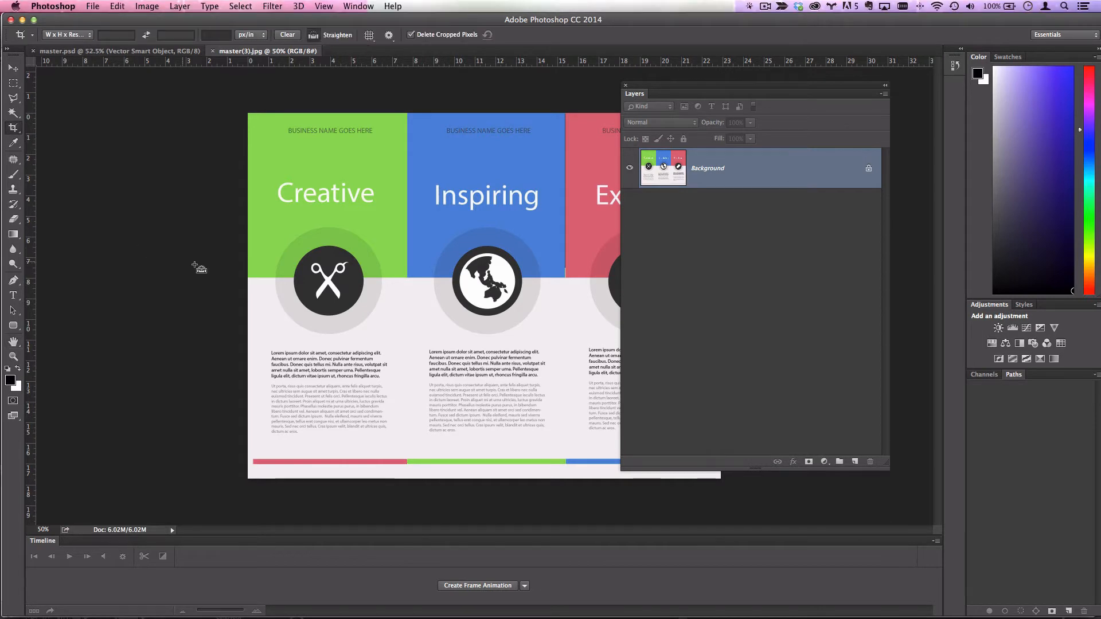
pyautogui.press('super+Tab')
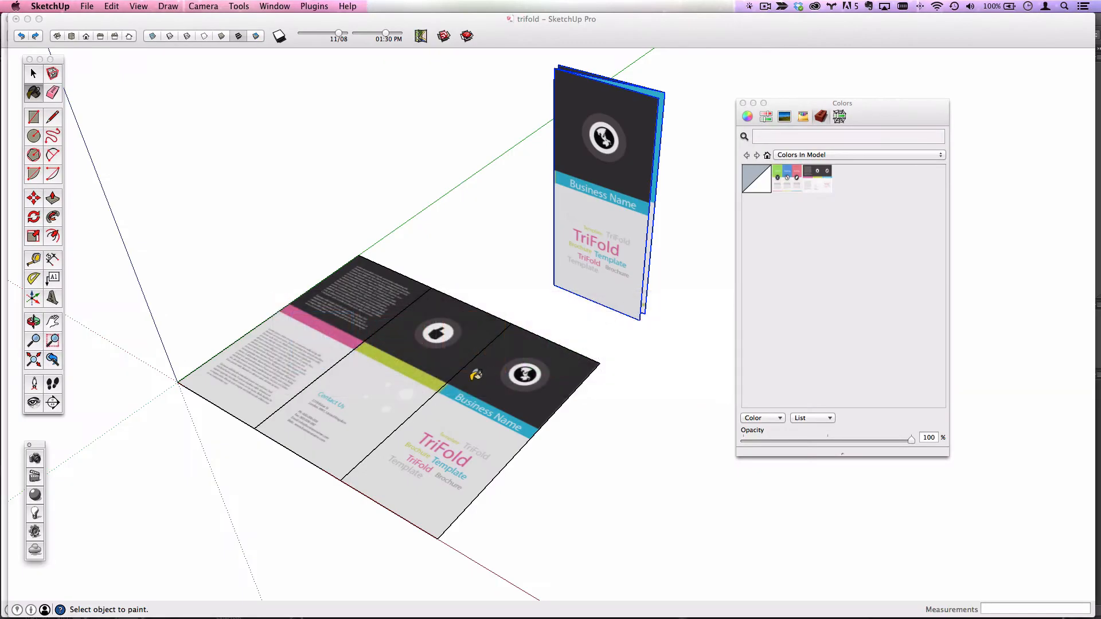
pyautogui.moveTo(519, 420)
pyautogui.mouseDown(button='middle')
pyautogui.moveTo(418, 102)
pyautogui.moveTo(536, 314)
pyautogui.moveTo(518, 304)
pyautogui.moveTo(277, 396)
pyautogui.moveTo(278, 427)
pyautogui.mouseUp(button='middle')
pyautogui.moveTo(592, 120); pyautogui.dragTo(852, 334, button='middle')
pyautogui.scroll(-2, 523, 312)
pyautogui.moveTo(524, 312)
pyautogui.mouseDown(button='middle')
pyautogui.moveTo(619, 328)
pyautogui.moveTo(537, 290)
pyautogui.mouseUp(button='middle')
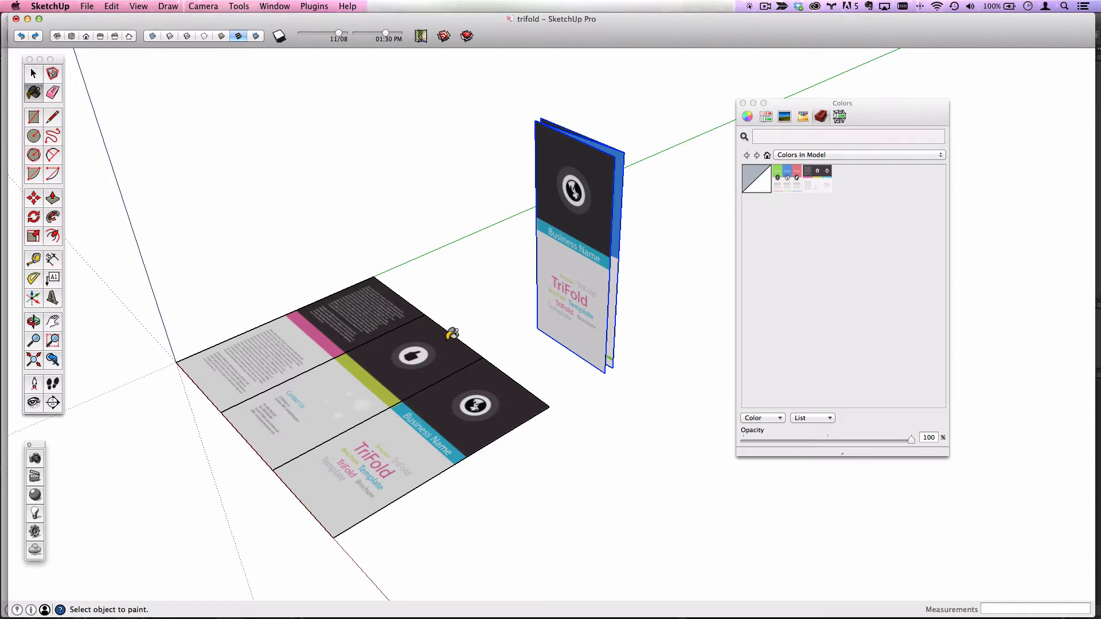
pyautogui.moveTo(427, 476); pyautogui.dragTo(430, 255, button='middle')
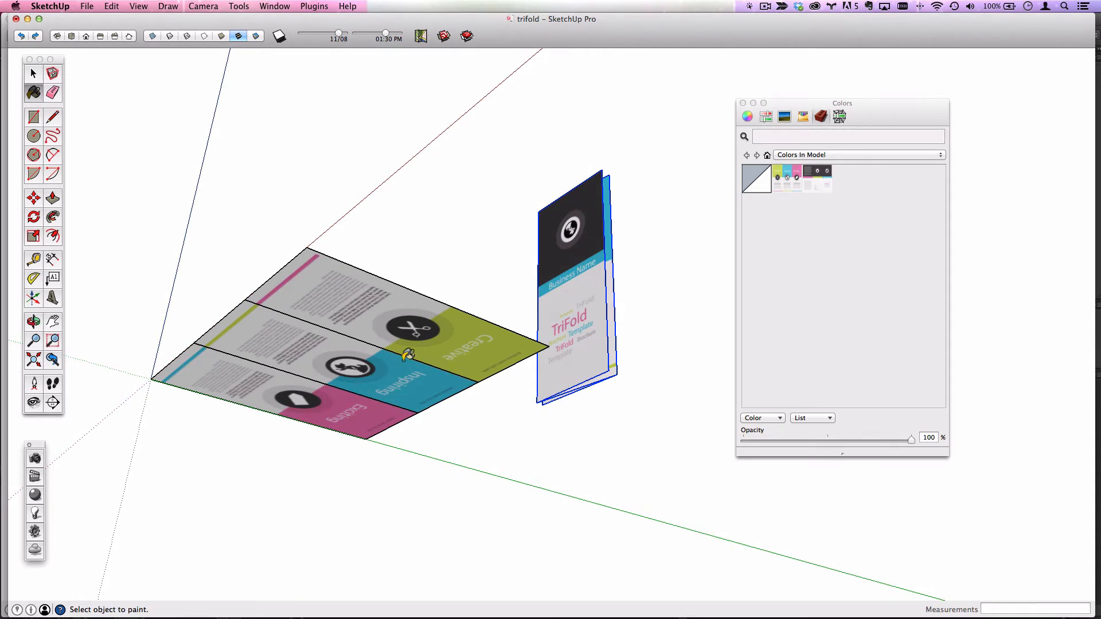
# Step: Return to Photoshop, close the texture image master(3).jpg, and switch back to SketchUp
pyautogui.press('super+Tab')
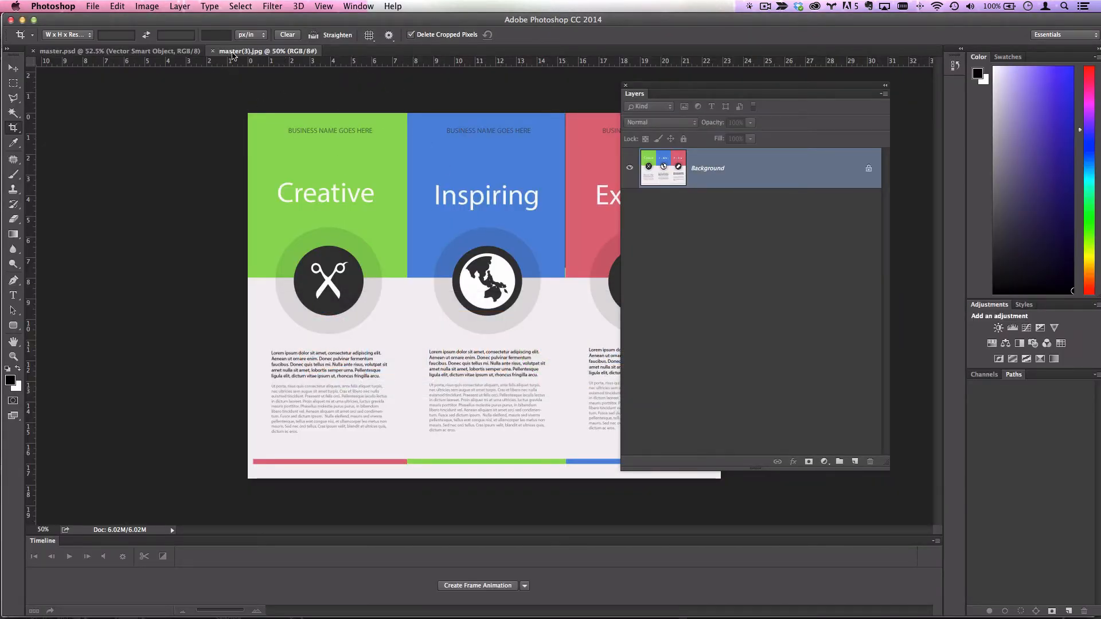
pyautogui.click(161, 52)
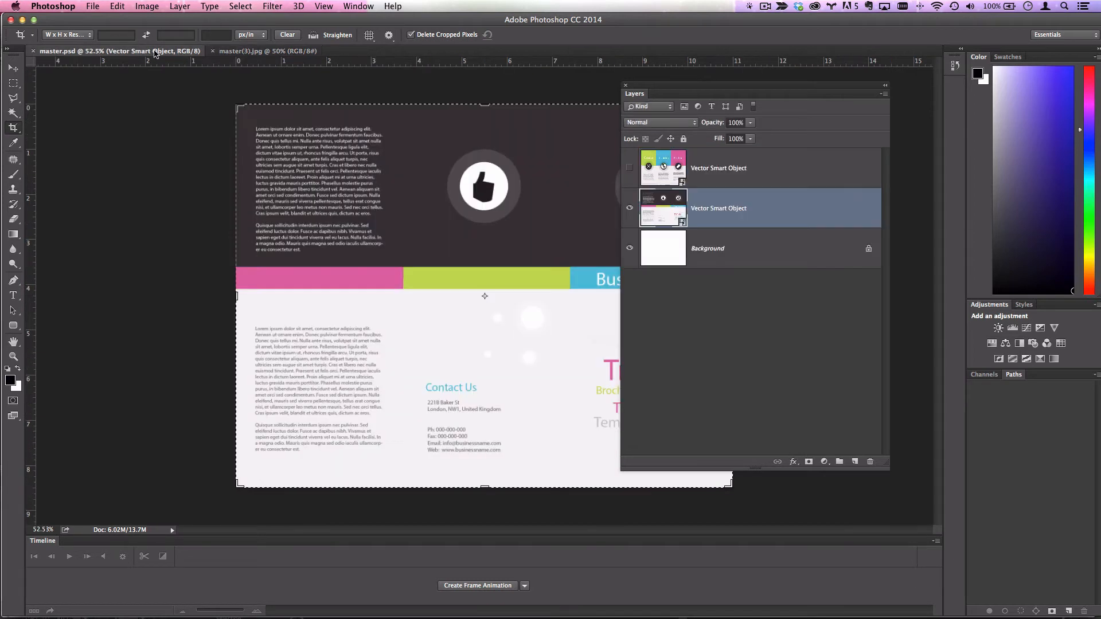
pyautogui.click(236, 51)
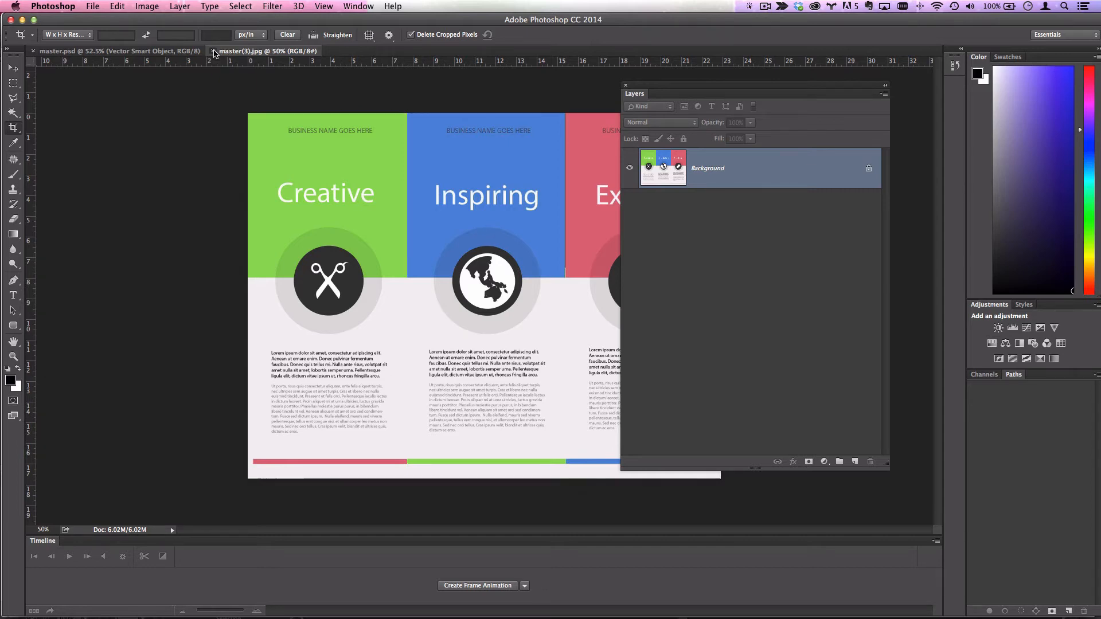
pyautogui.click(213, 51)
pyautogui.press('super+Tab')
# Step: Open the outer text panel of the flat brochure, the one at the origin, for editing
pyautogui.moveTo(428, 225)
pyautogui.mouseDown(button='middle')
pyautogui.moveTo(460, 523)
pyautogui.moveTo(556, 380)
pyautogui.moveTo(162, 344)
pyautogui.moveTo(304, 411)
pyautogui.moveTo(539, 356)
pyautogui.mouseUp(button='middle')
pyautogui.scroll(3, 609, 185)
pyautogui.moveTo(608, 184)
pyautogui.mouseDown(button='middle')
pyautogui.moveTo(348, 275)
pyautogui.moveTo(505, 222)
pyautogui.moveTo(471, 295)
pyautogui.moveTo(499, 270)
pyautogui.mouseUp(button='middle')
pyautogui.click(33, 73)
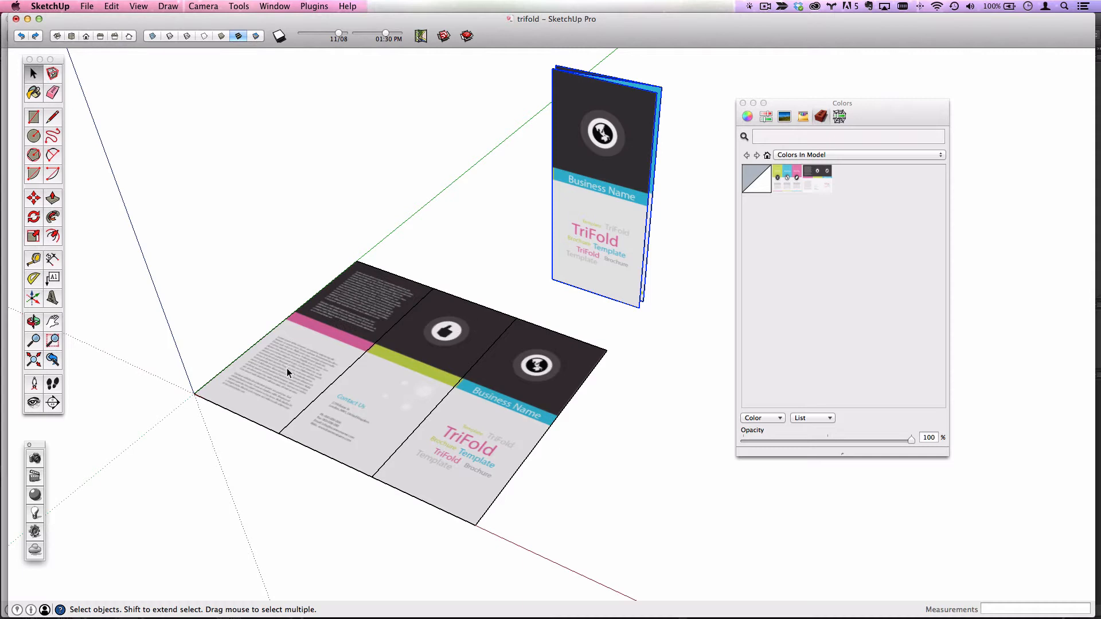
pyautogui.moveTo(295, 361); pyautogui.dragTo(427, 359, button='middle')
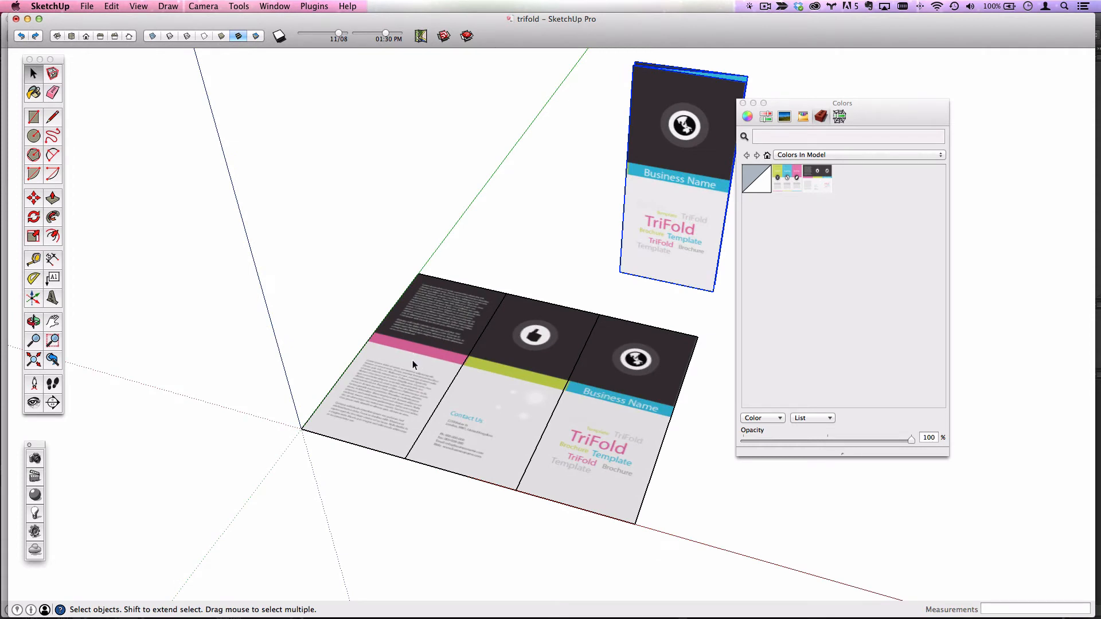
pyautogui.doubleClick(417, 350)
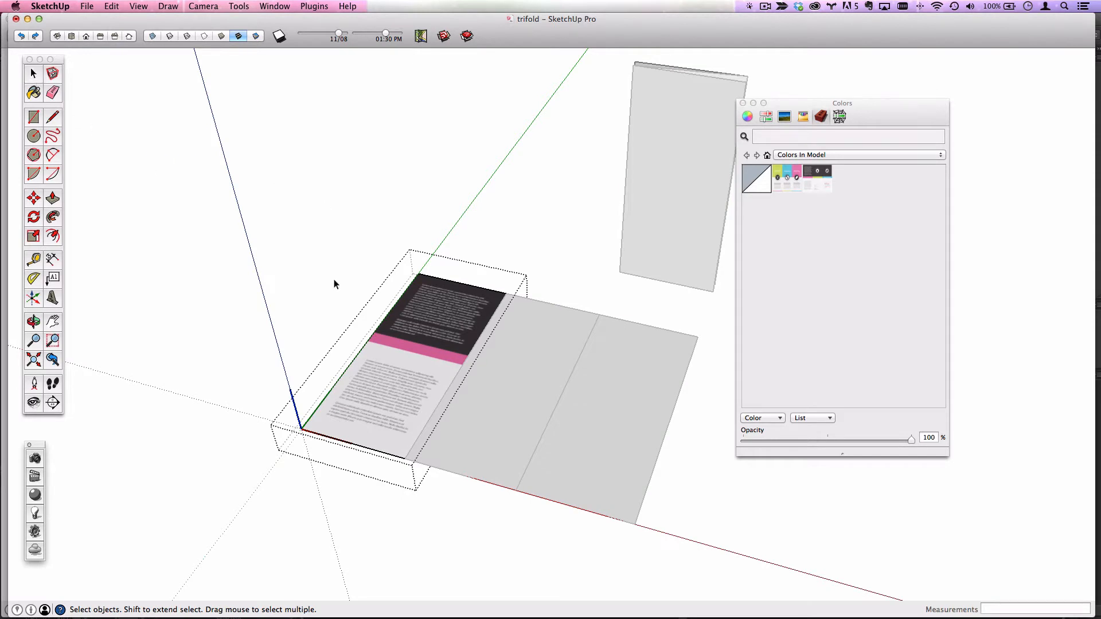
# Step: Copy the panel's outer long edge onto its opposite edge and divide the span into four equal strips with 4/
pyautogui.scroll(3, 406, 297)
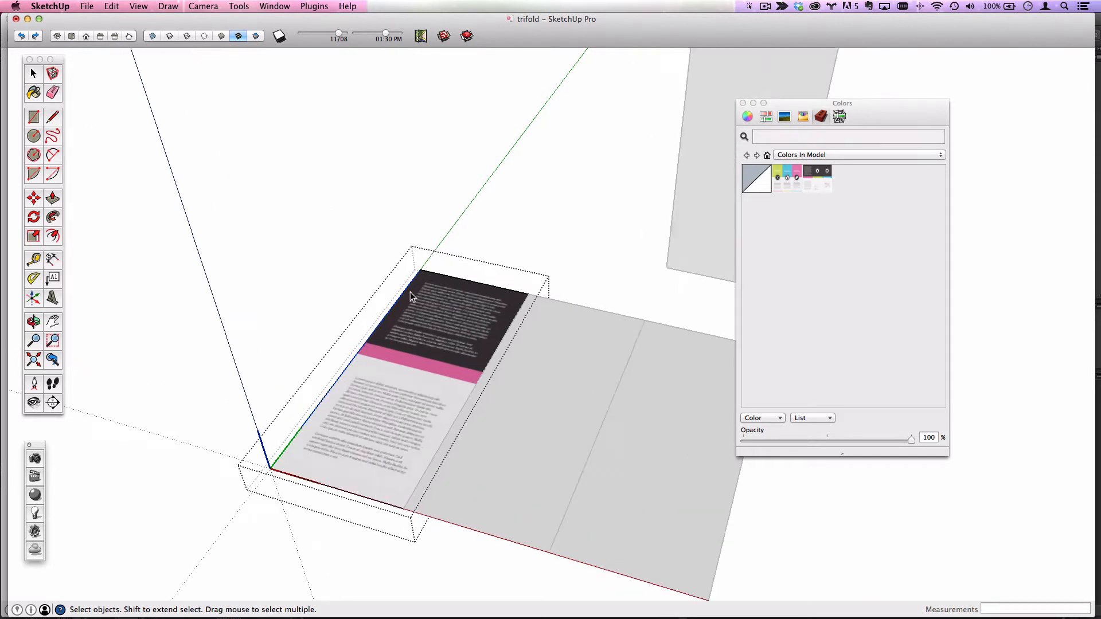
pyautogui.click(34, 201)
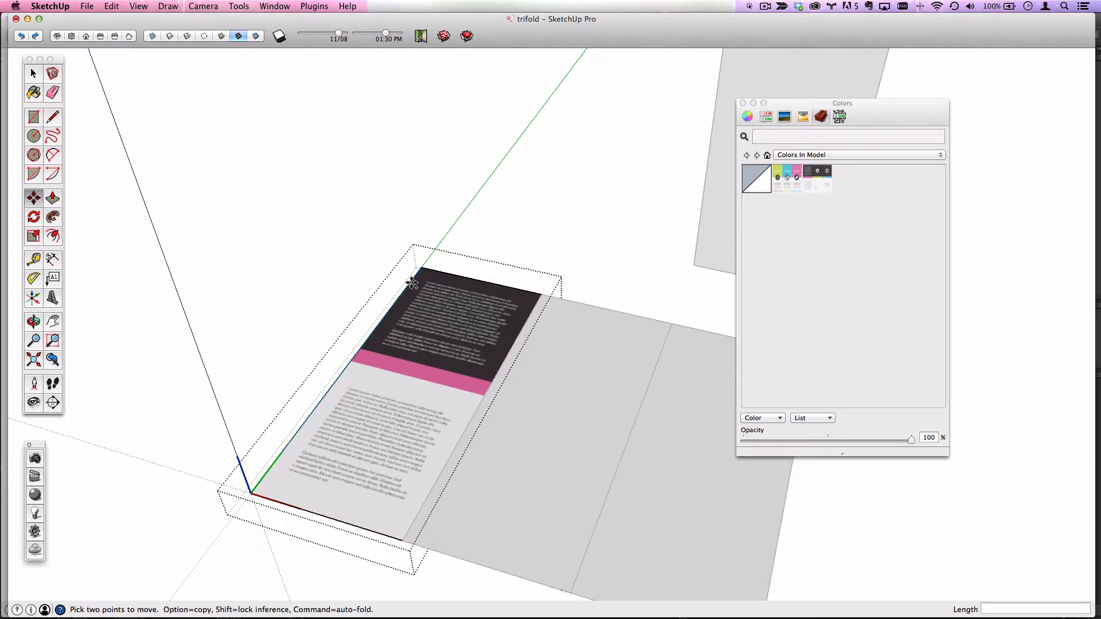
pyautogui.click(421, 268)
pyautogui.press('alt')
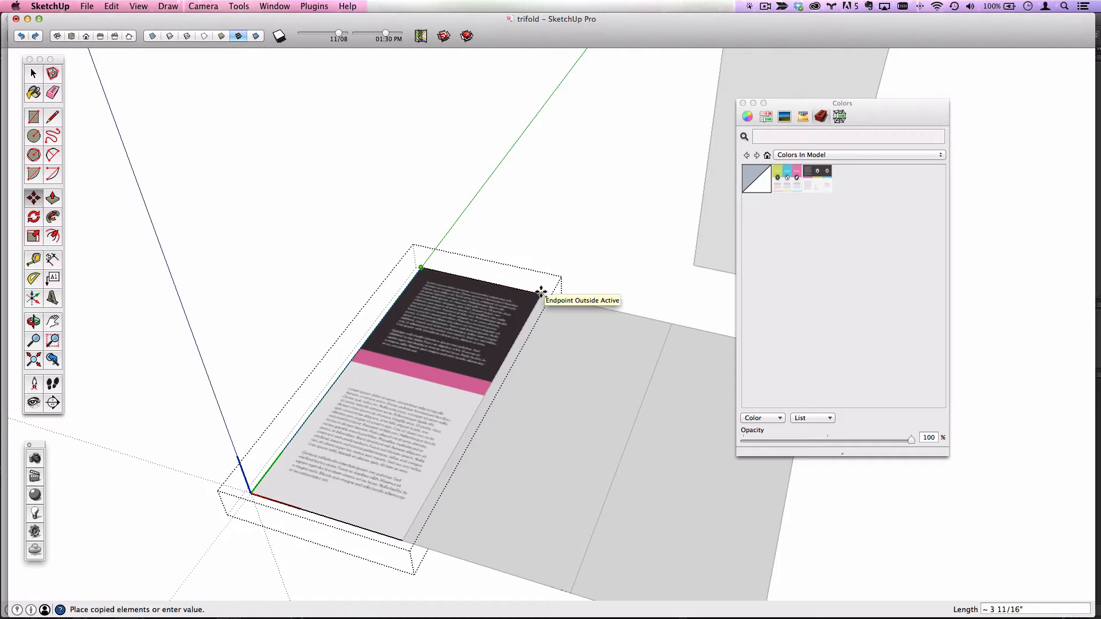
pyautogui.click(541, 292)
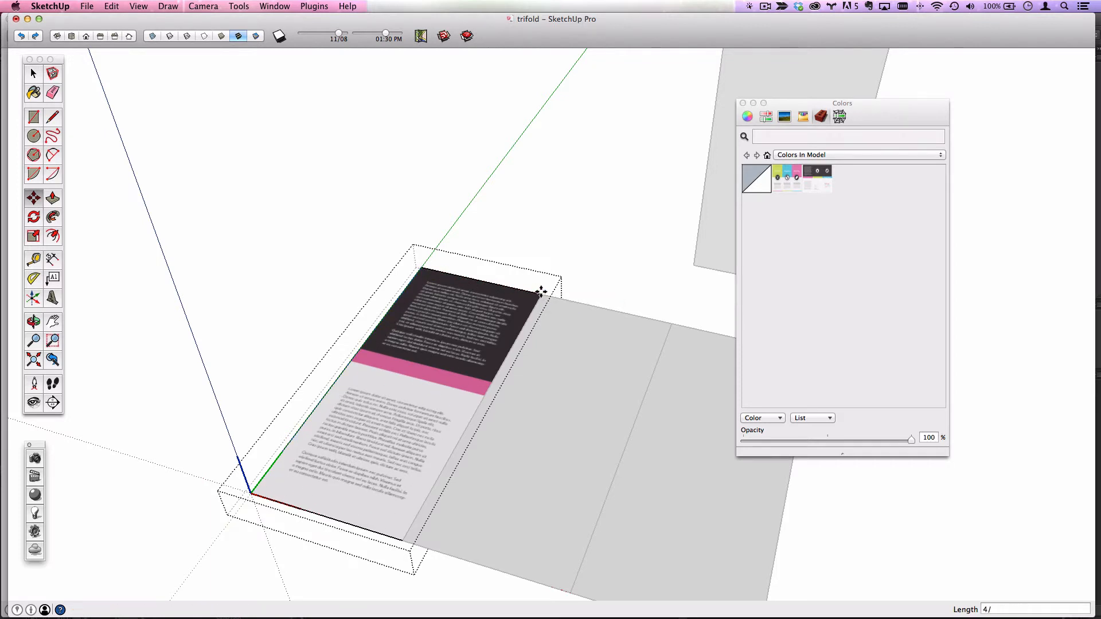
pyautogui.write('4/')
pyautogui.press('Return')
# Step: Select the panel's outermost strip and rotate it downward 10 degrees about its inner dividing line
pyautogui.moveTo(409, 480); pyautogui.dragTo(494, 346, button='middle')
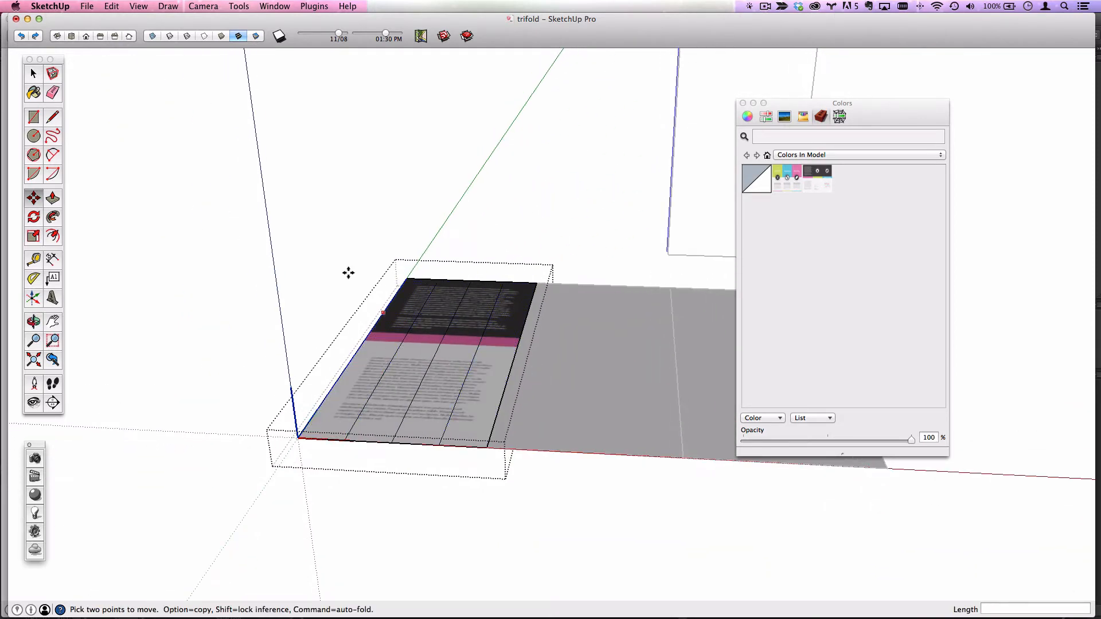
pyautogui.click(33, 77)
pyautogui.click(395, 325)
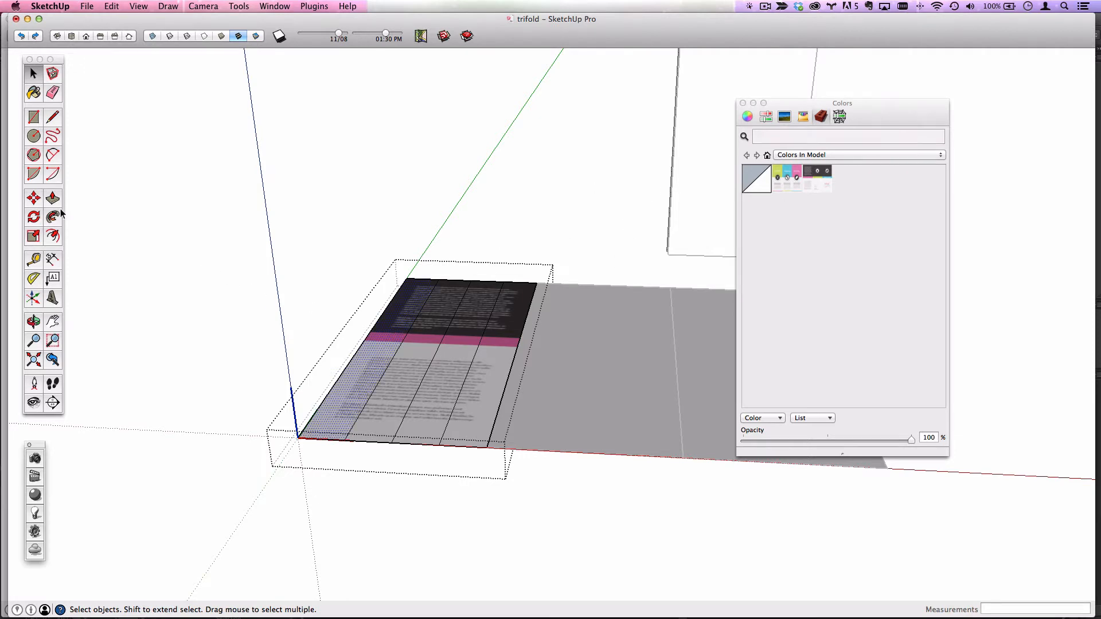
pyautogui.click(34, 218)
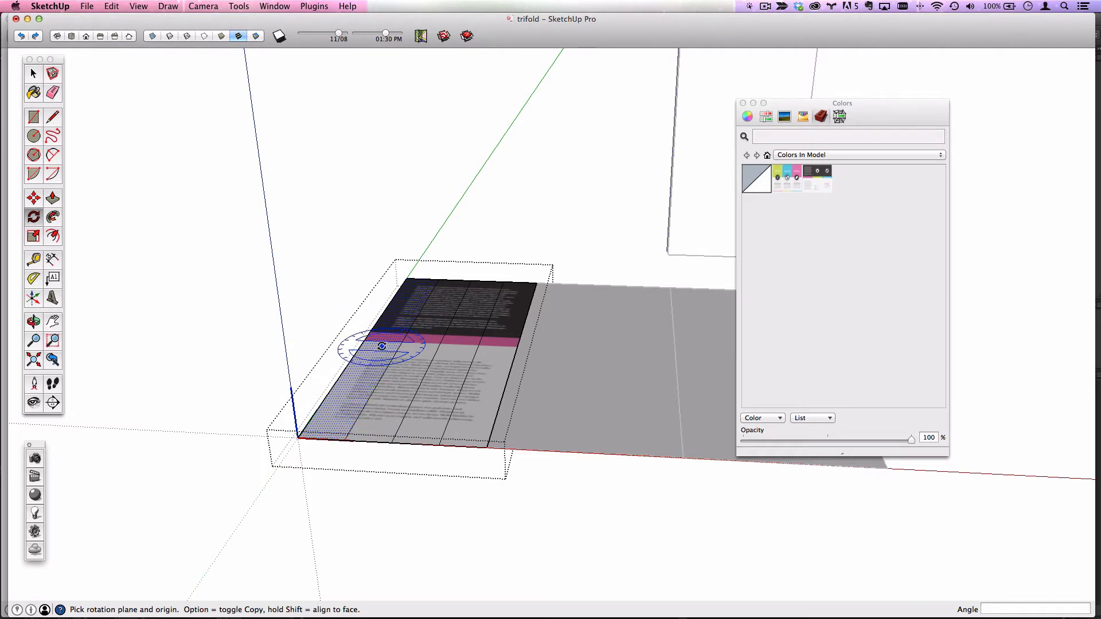
pyautogui.click(346, 440)
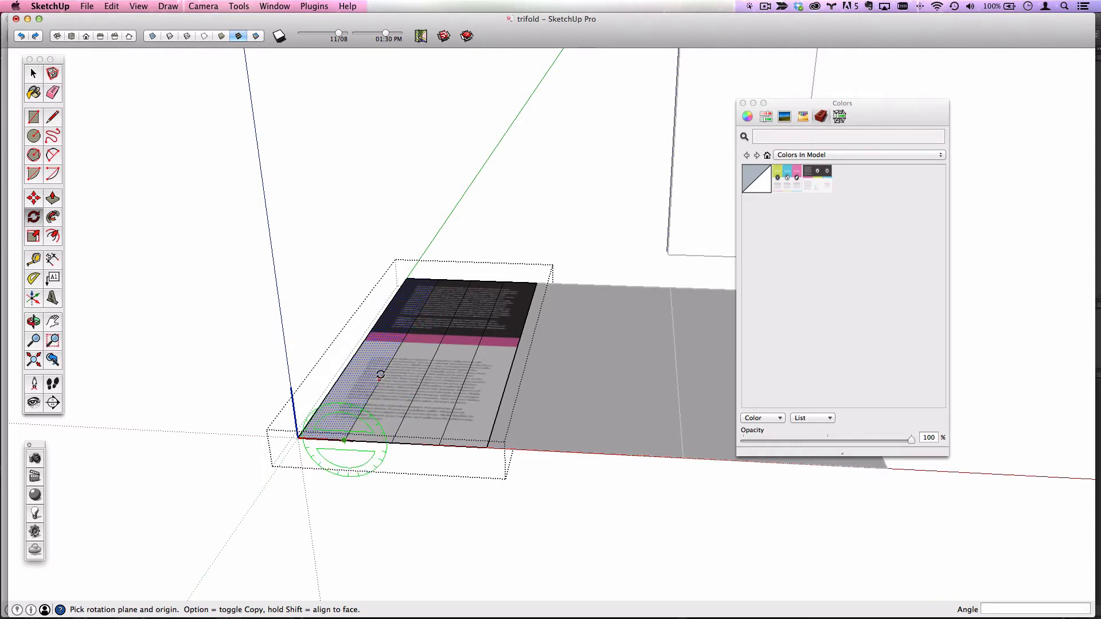
pyautogui.click(389, 363)
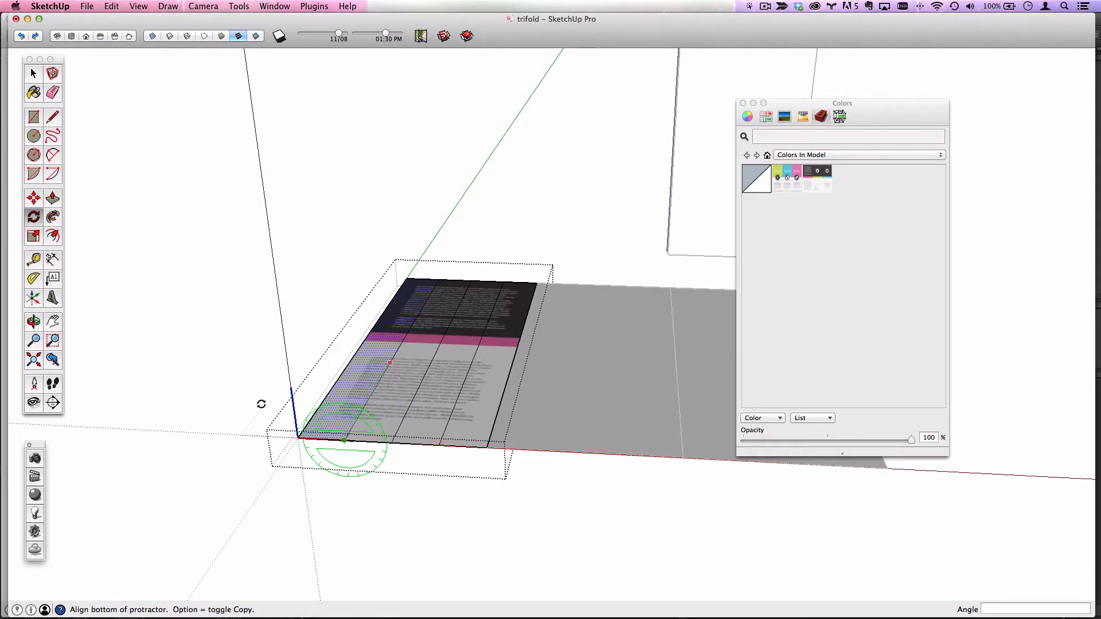
pyautogui.click(265, 436)
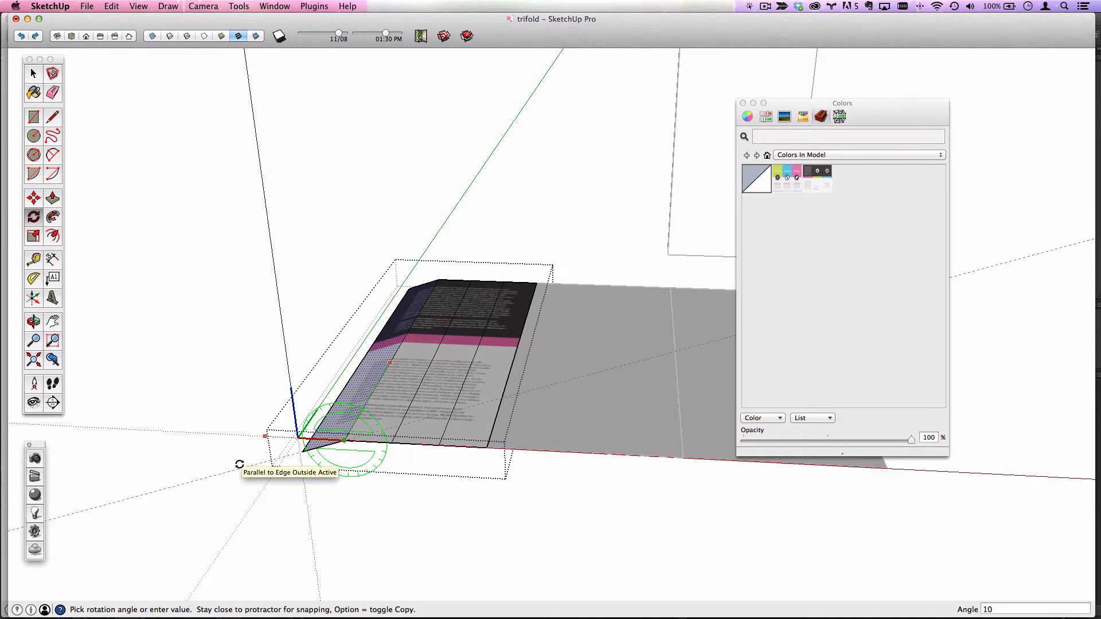
pyautogui.press('Return')
# Step: Select the two outer strips and rotate them downward 10 degrees about the middle dividing line
pyautogui.click(33, 73)
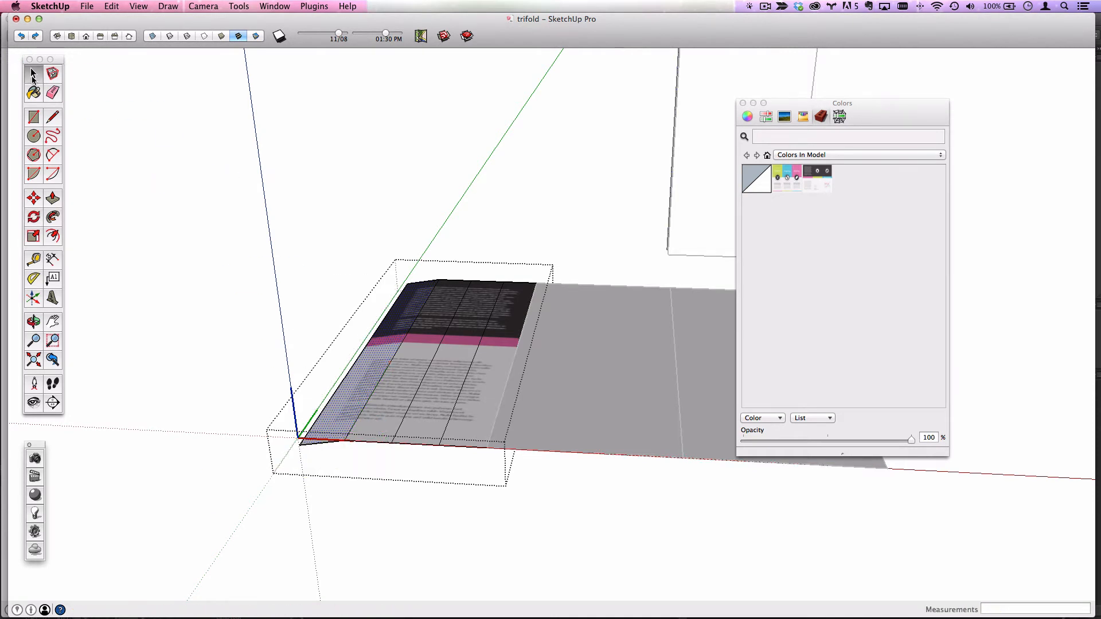
pyautogui.moveTo(356, 374); pyautogui.dragTo(429, 417, button='middle')
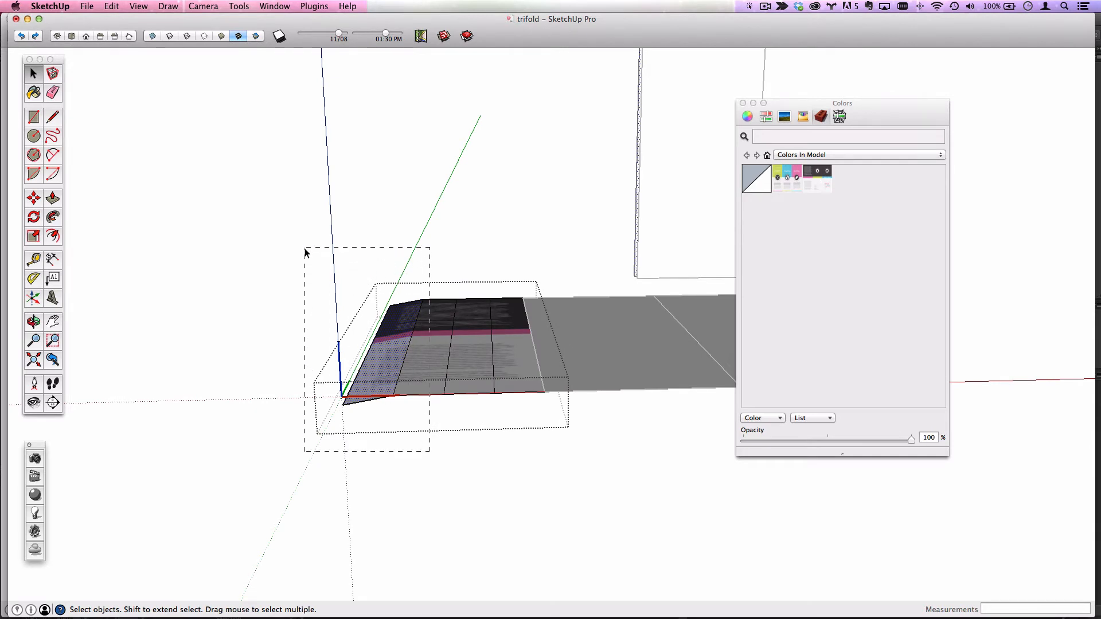
pyautogui.moveTo(306, 253); pyautogui.dragTo(306, 252)
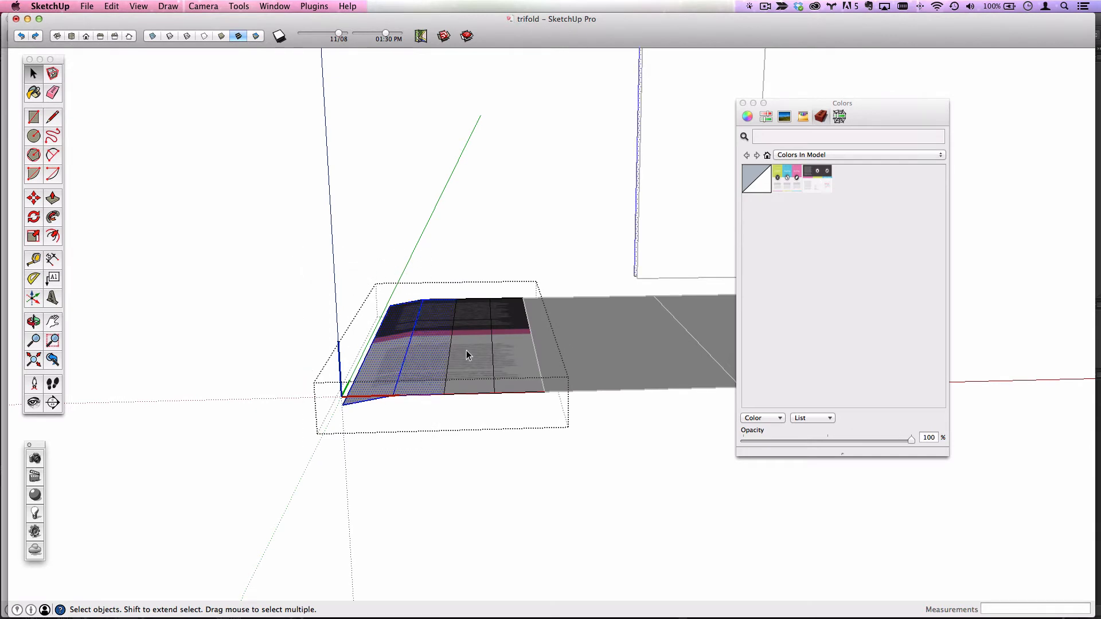
pyautogui.click(33, 198)
pyautogui.click(33, 217)
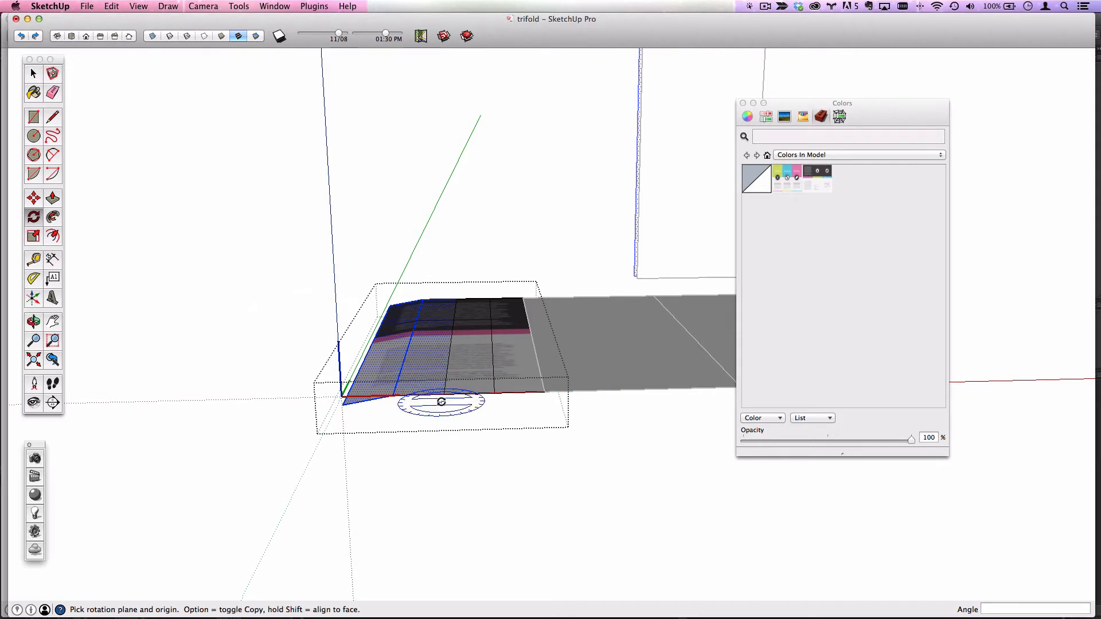
pyautogui.moveTo(454, 320); pyautogui.dragTo(454, 320)
pyautogui.click(197, 354)
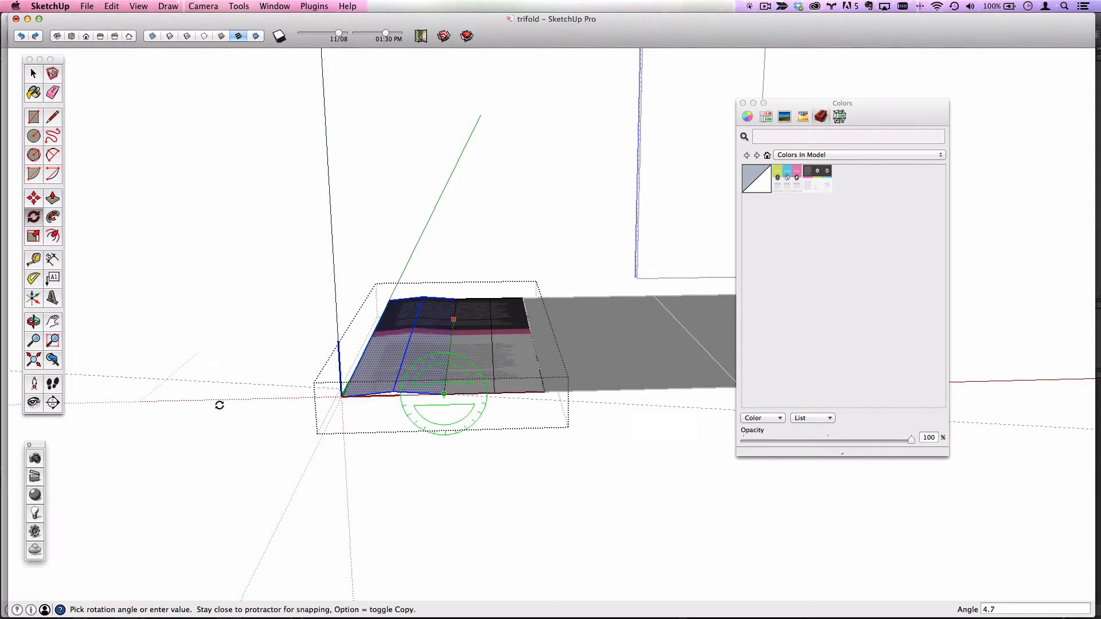
pyautogui.write('10')
pyautogui.press('Return')
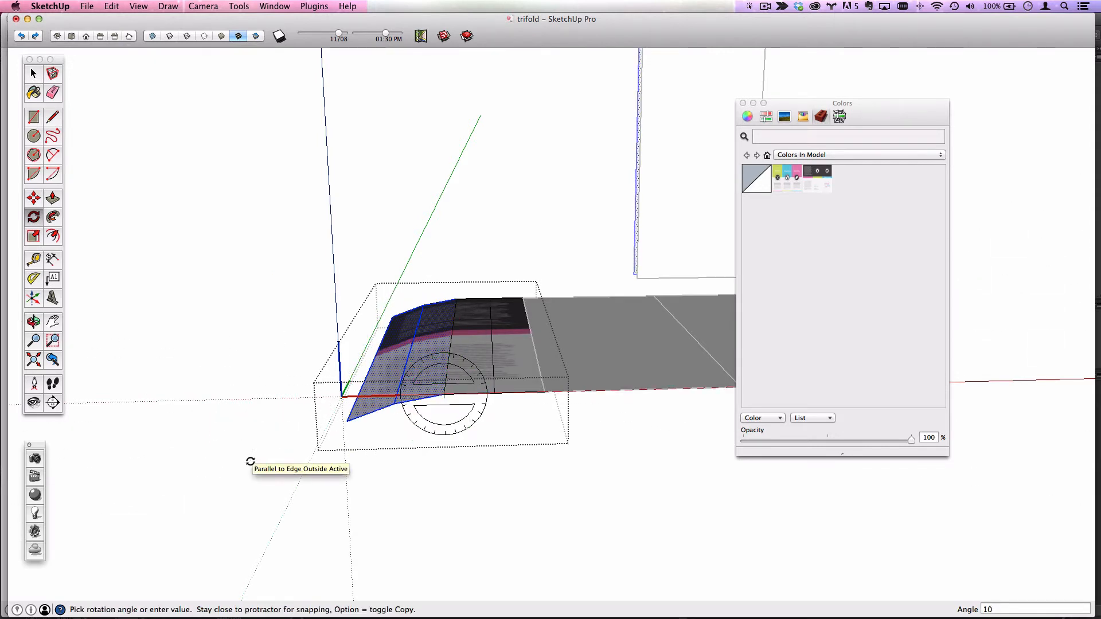
# Step: Select the three outer strips and rotate them downward 10 degrees about the third dividing line
pyautogui.press('space')
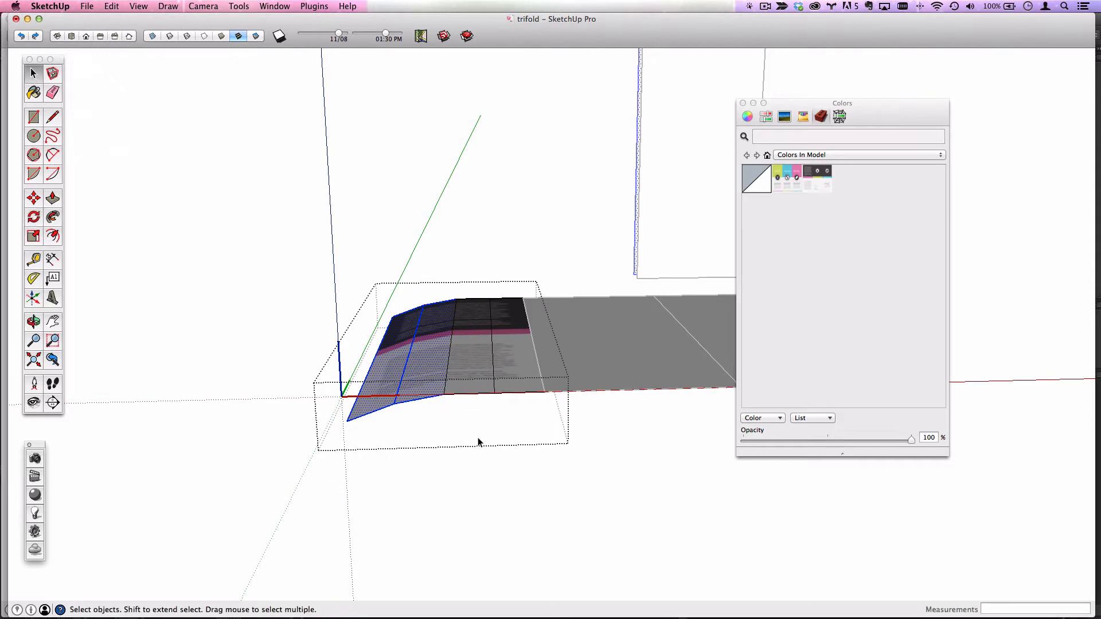
pyautogui.moveTo(300, 247); pyautogui.dragTo(300, 248)
pyautogui.click(35, 218)
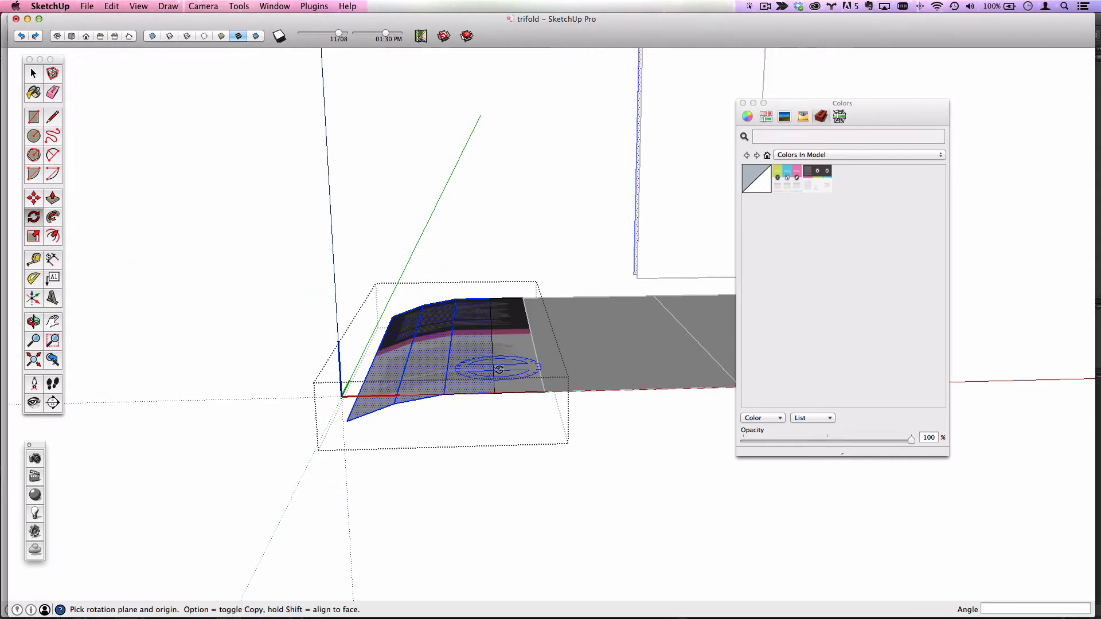
pyautogui.moveTo(488, 319); pyautogui.dragTo(487, 319)
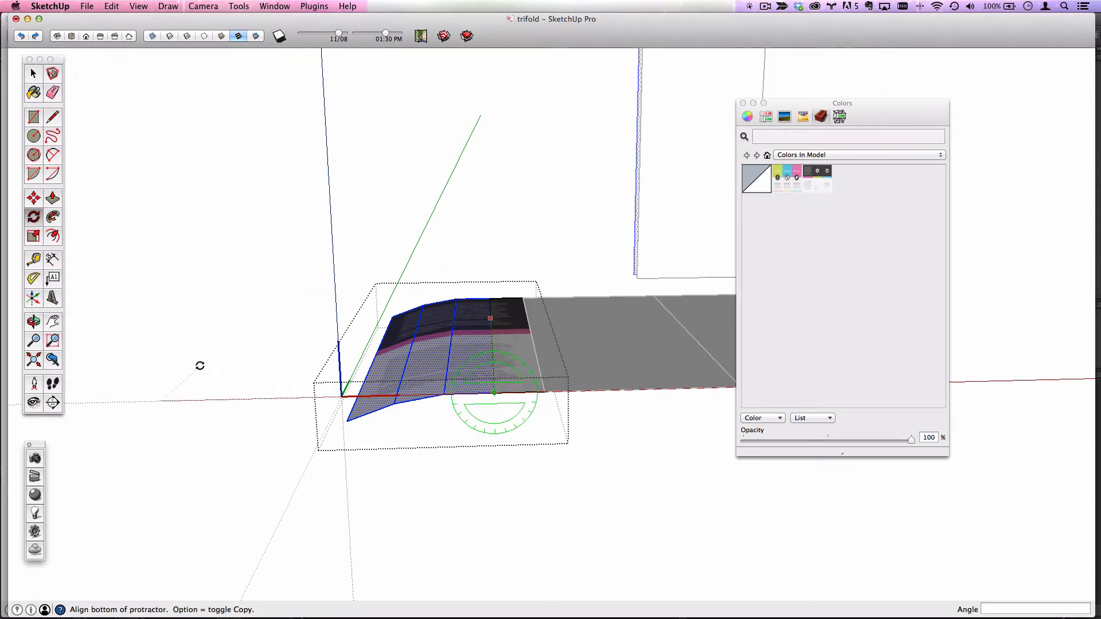
pyautogui.click(199, 368)
pyautogui.write('10')
pyautogui.press('Return')
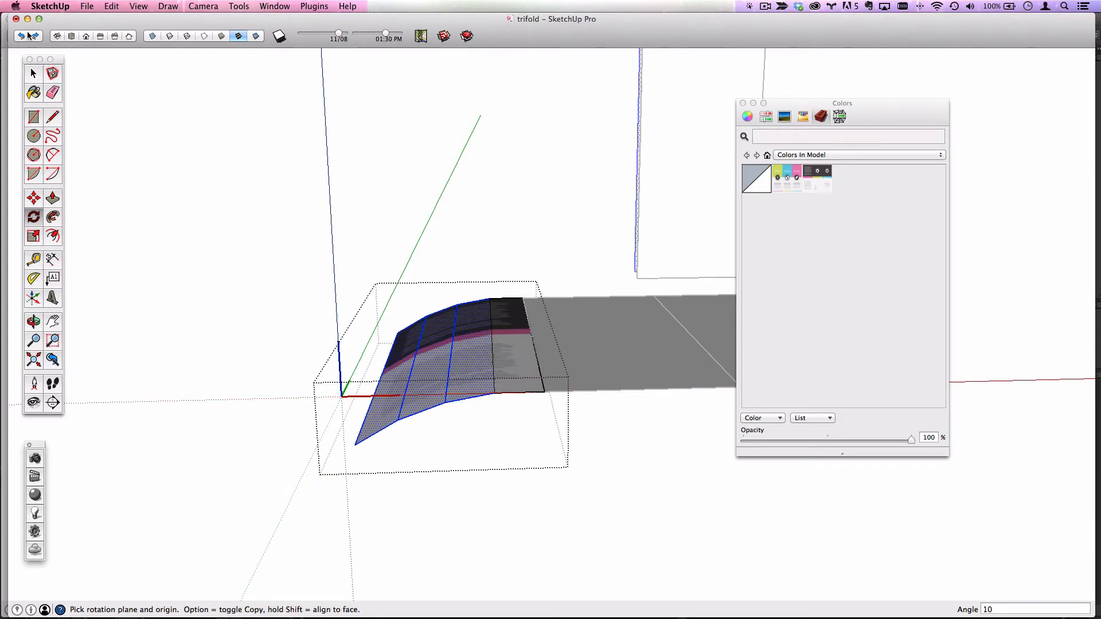
# Step: Select all four strips of the curved panel and start rotating them
pyautogui.press('space')
pyautogui.click(271, 281)
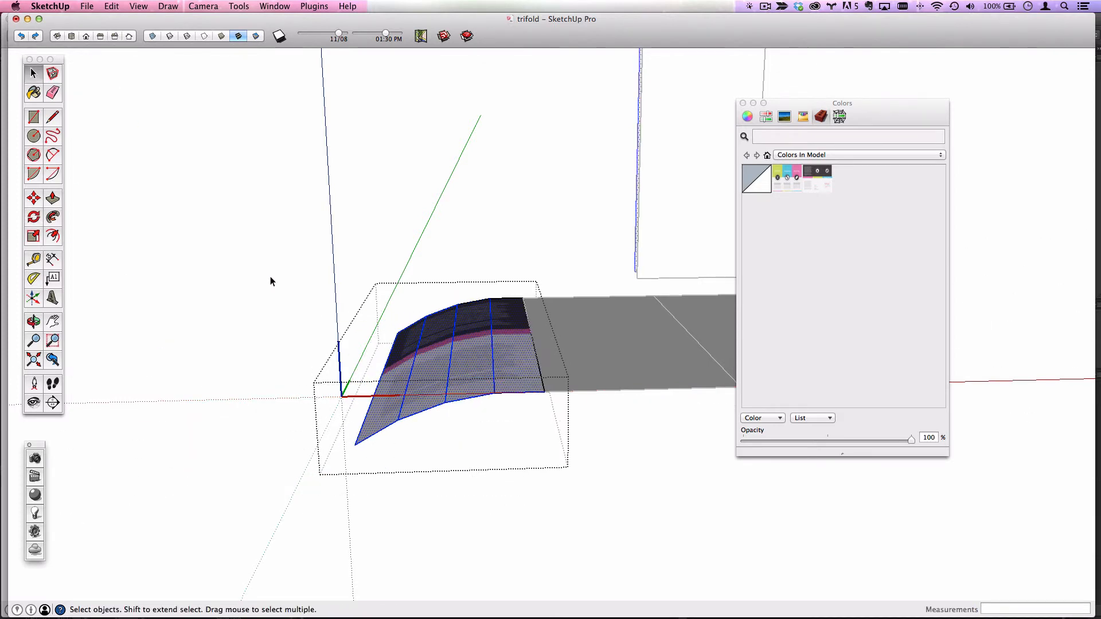
pyautogui.click(34, 198)
pyautogui.click(34, 217)
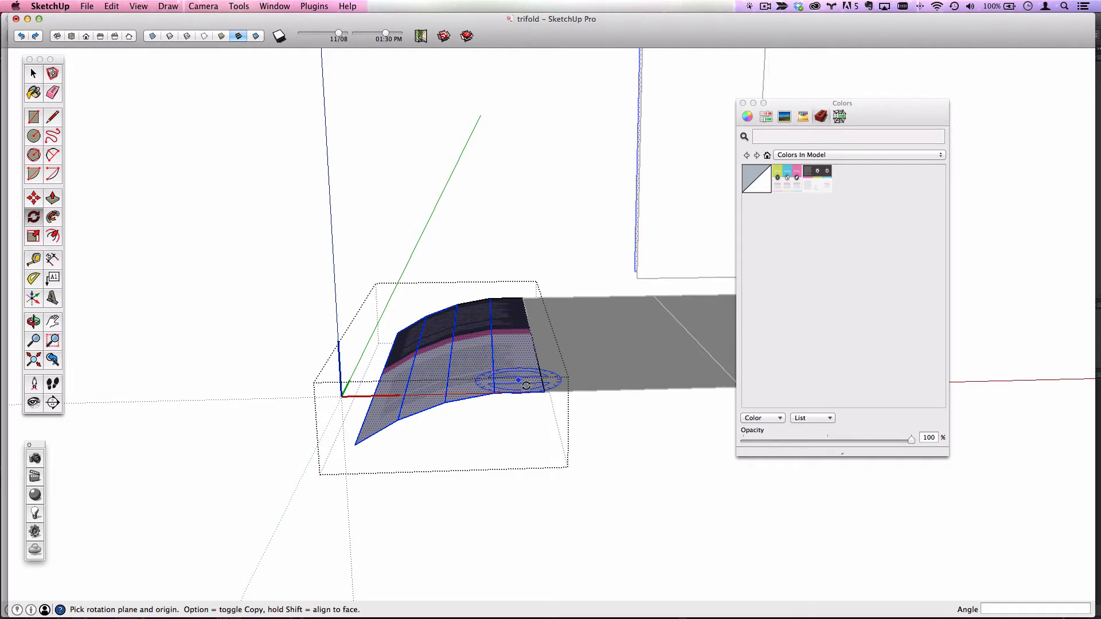
# Step: Try to rotate the four strips about the panel's fold corner, and undo the rotation
pyautogui.click(545, 392)
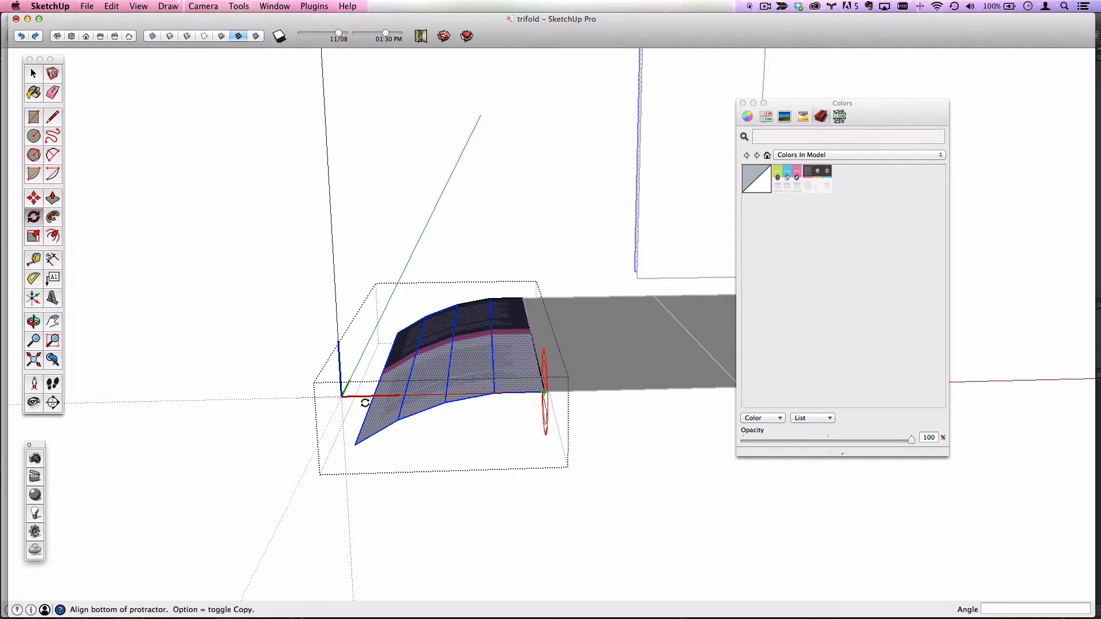
pyautogui.click(534, 449)
pyautogui.click(464, 307)
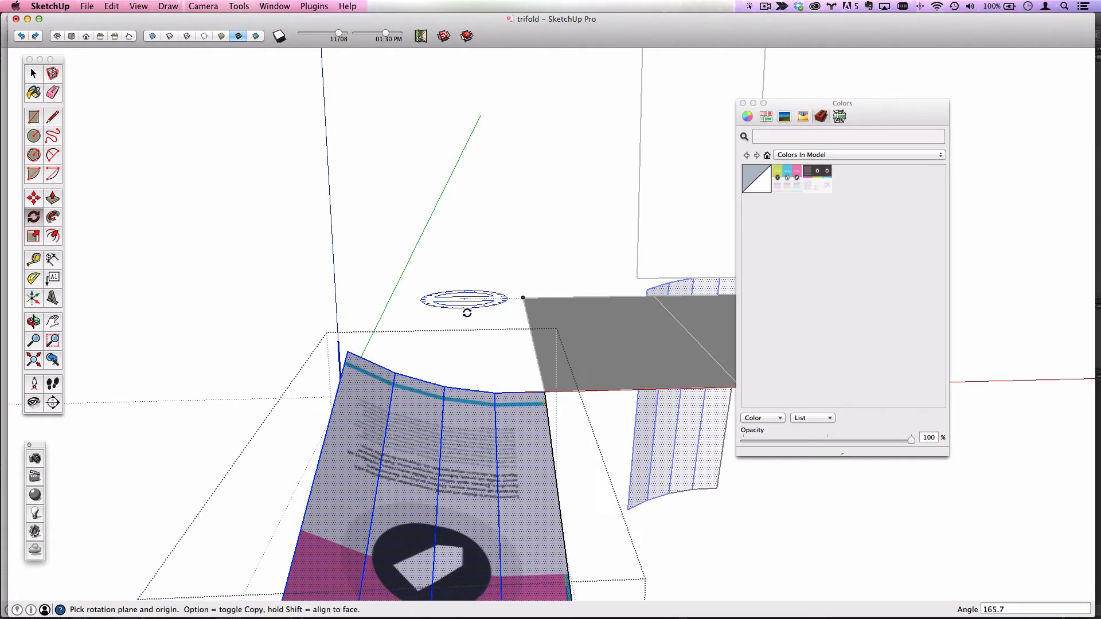
pyautogui.press('super+z')
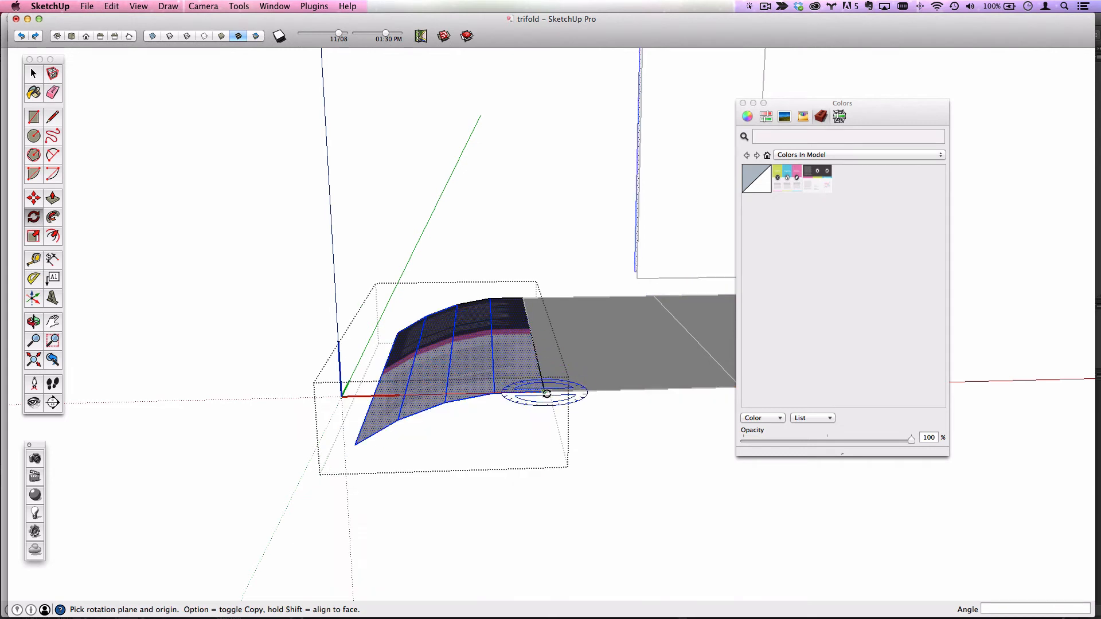
# Step: Rotate the four strips of the curved panel 10 degrees downward about the fold edge shared with the middle panel
pyautogui.moveTo(536, 347); pyautogui.dragTo(525, 311)
pyautogui.click(342, 396)
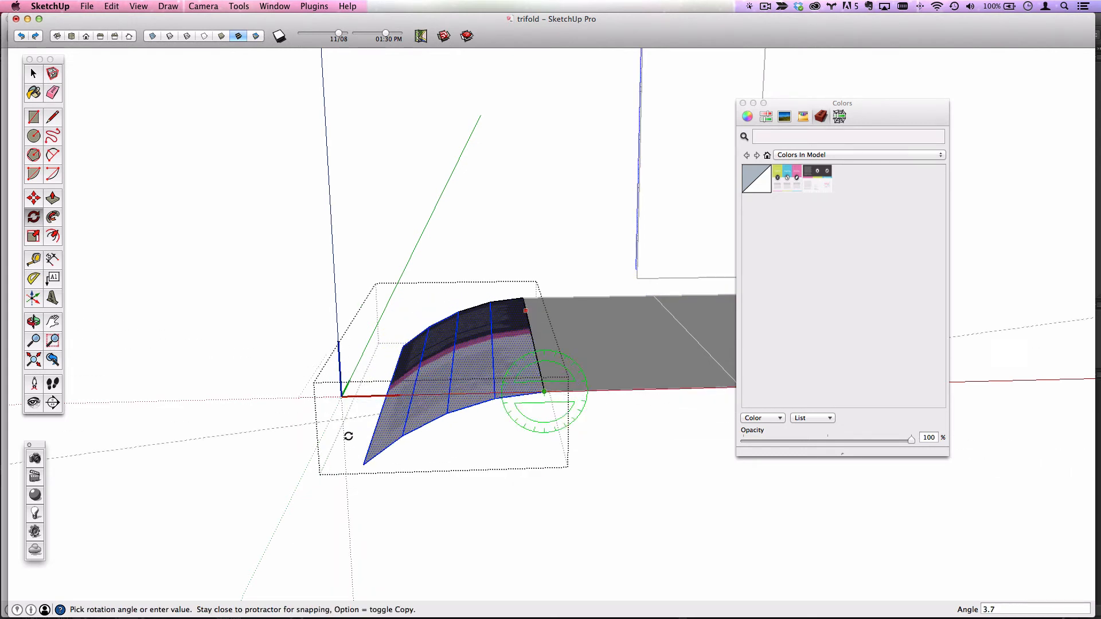
pyautogui.write('10')
pyautogui.press('Return')
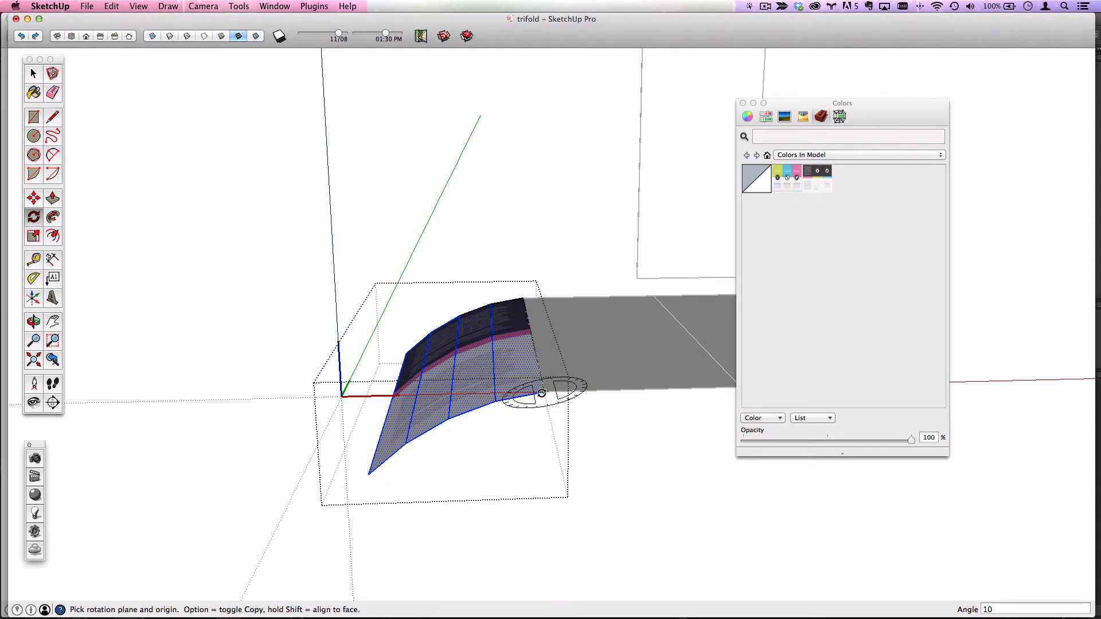
# Step: Rotate the four strips upward about the fold corner until their outer front corner meets the origin, and finish editing the panel
pyautogui.click(545, 392)
pyautogui.click(369, 473)
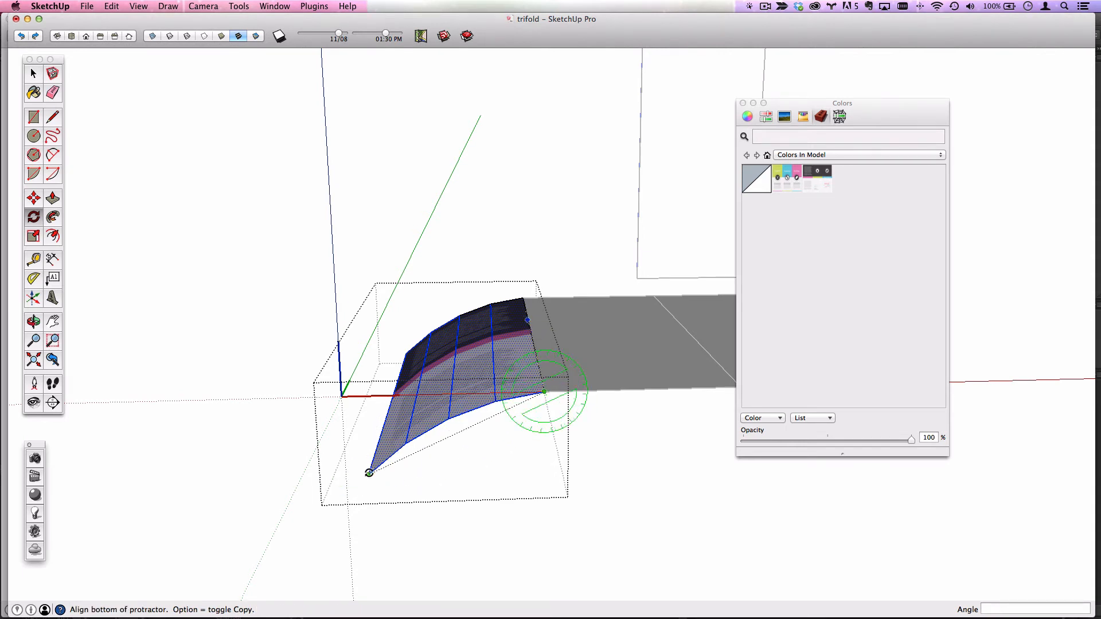
pyautogui.click(343, 396)
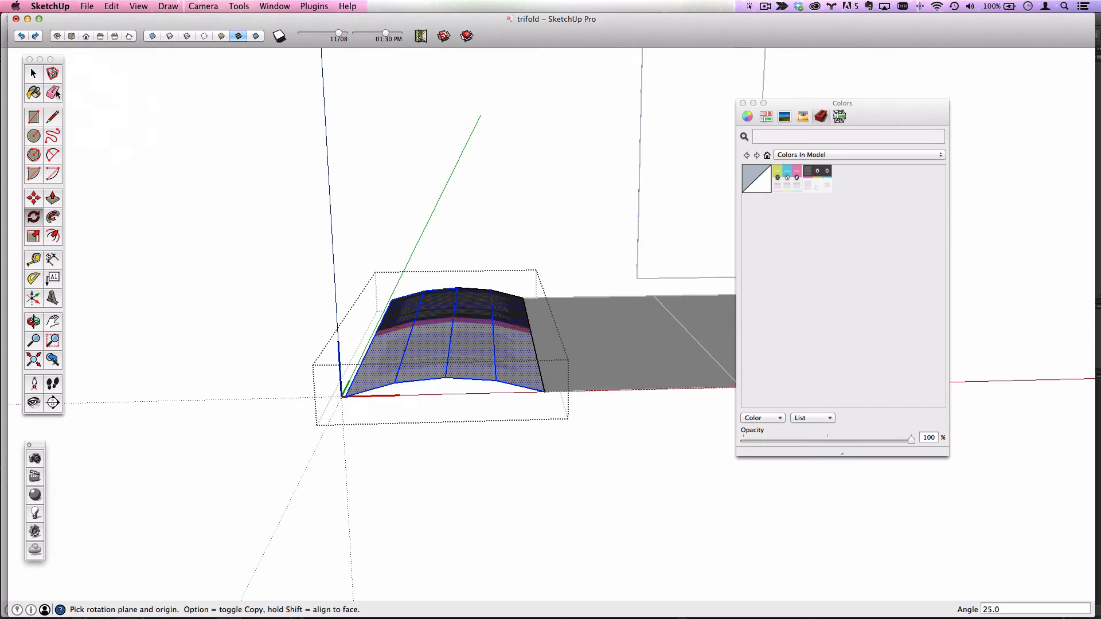
pyautogui.press('space')
pyautogui.click(496, 224)
pyautogui.moveTo(497, 225); pyautogui.dragTo(462, 369, button='middle')
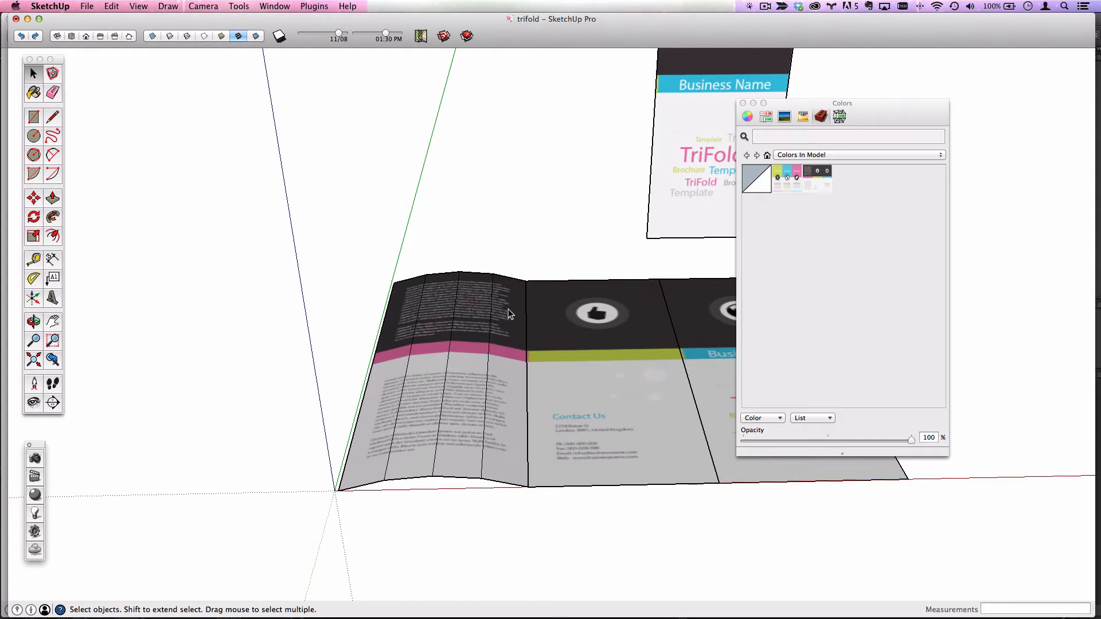
# Step: Open the curved panel for editing and soften the three dividing edges between its strips with the Eraser
pyautogui.doubleClick(444, 353)
pyautogui.click(53, 96)
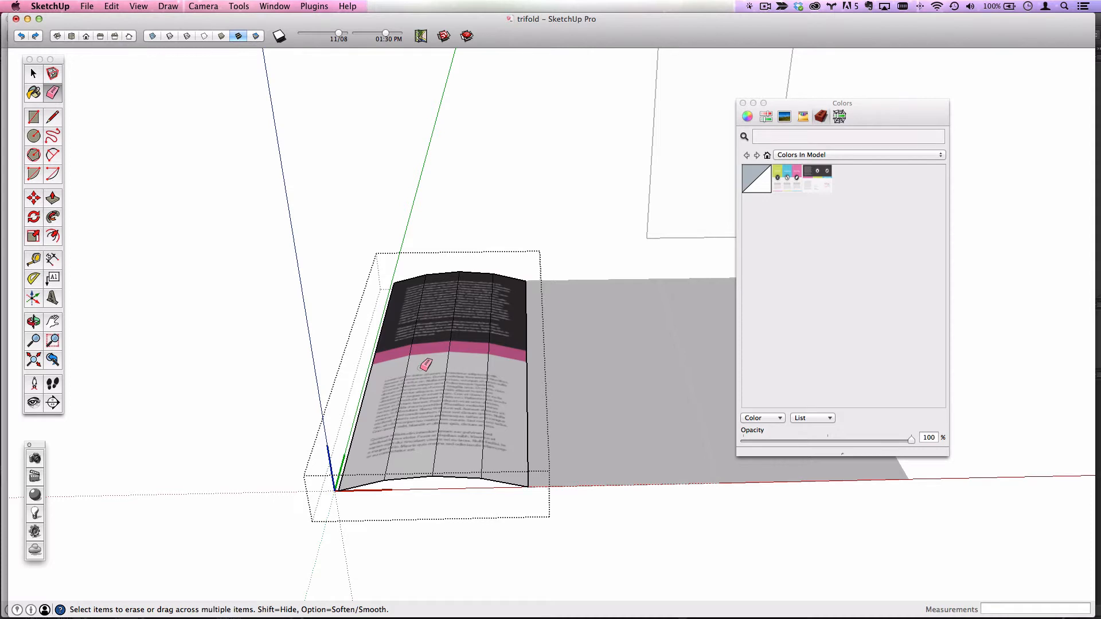
pyautogui.moveTo(427, 366)
pyautogui.keyDown('alt'); pyautogui.mouseDown()
pyautogui.moveTo(416, 364)
pyautogui.moveTo(499, 373)
pyautogui.mouseUp(); pyautogui.keyUp('alt')
pyautogui.moveTo(552, 408)
pyautogui.mouseDown(button='middle')
pyautogui.moveTo(444, 333)
pyautogui.moveTo(440, 354)
pyautogui.mouseUp(button='middle')
pyautogui.scroll(2, 439, 354)
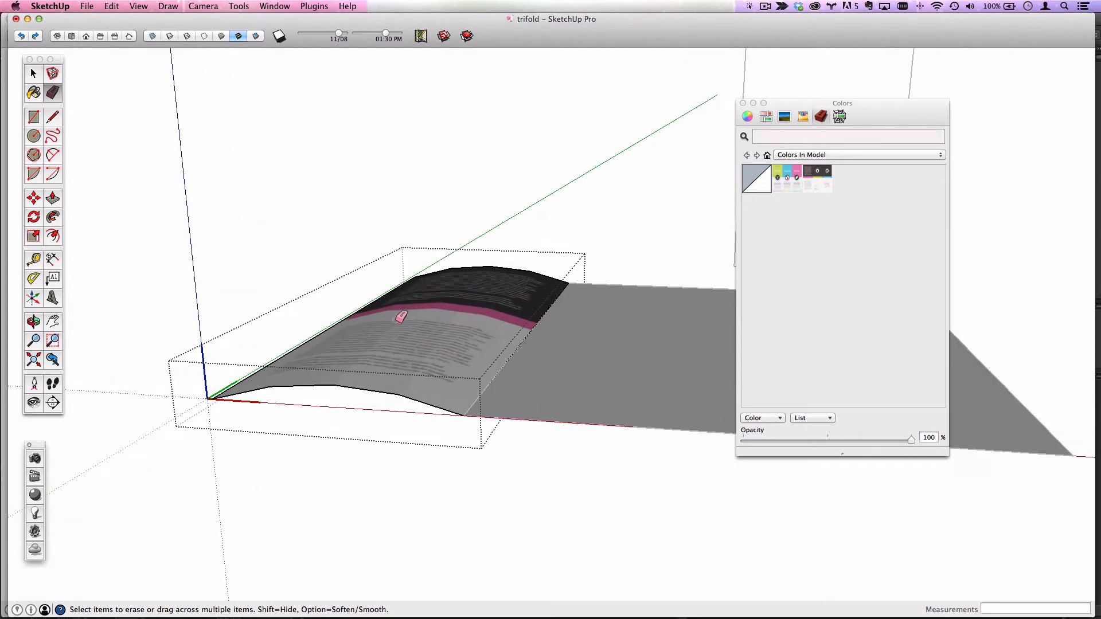
pyautogui.scroll(3, 425, 339)
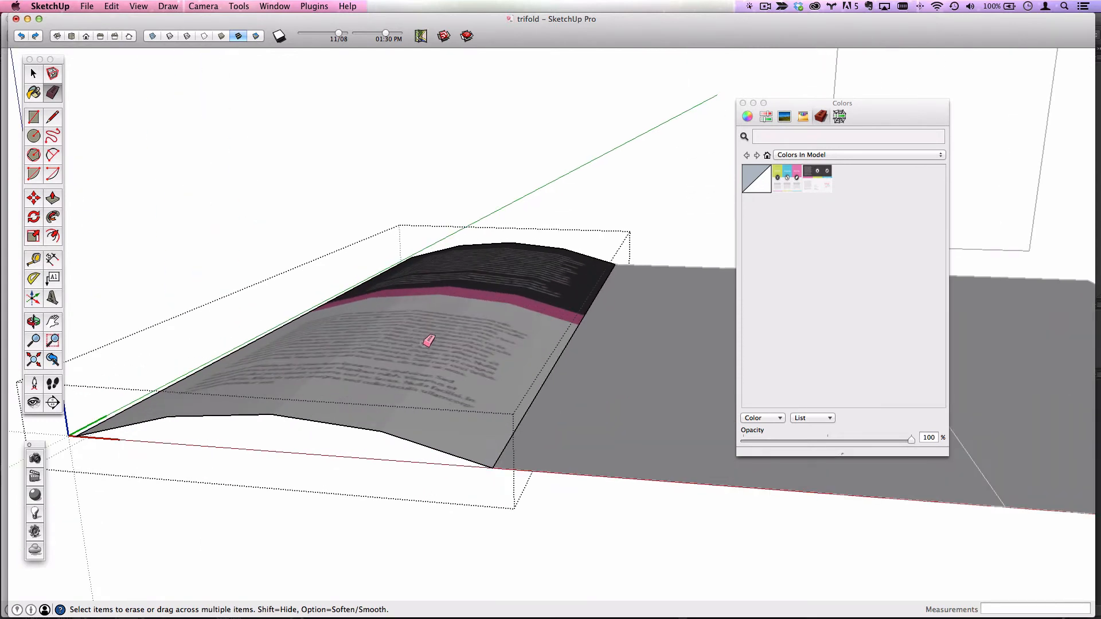
pyautogui.scroll(-5, 447, 321)
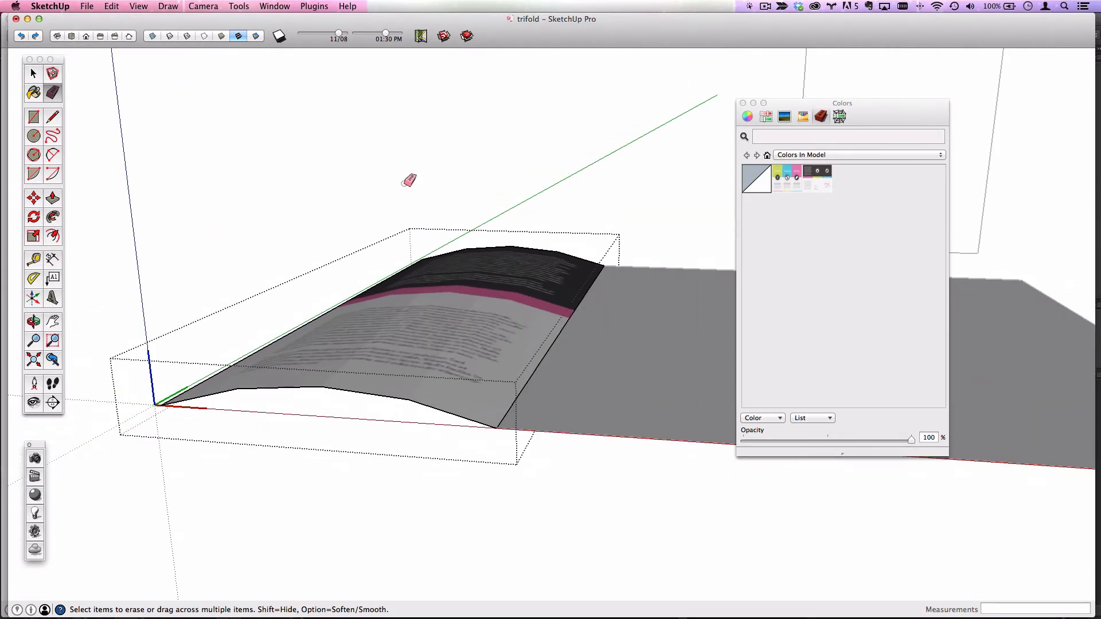
# Step: Show hidden geometry and erase the hidden diagonal edges across the curved panel's strips, keeping the dividing edges
pyautogui.click(140, 6)
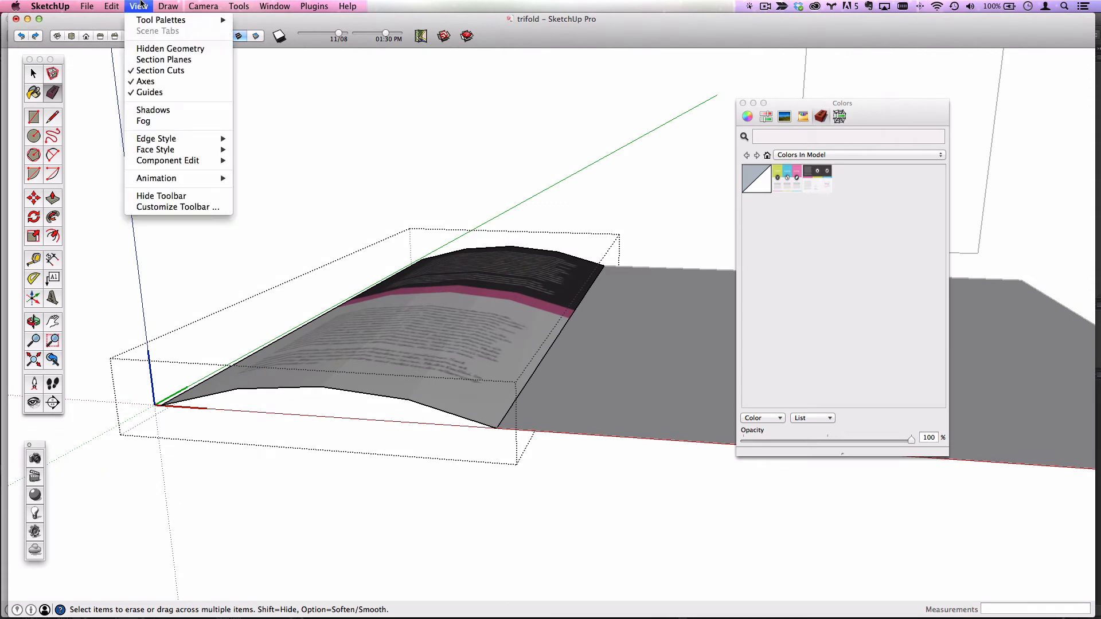
pyautogui.click(156, 48)
pyautogui.moveTo(453, 293); pyautogui.dragTo(487, 348, button='middle')
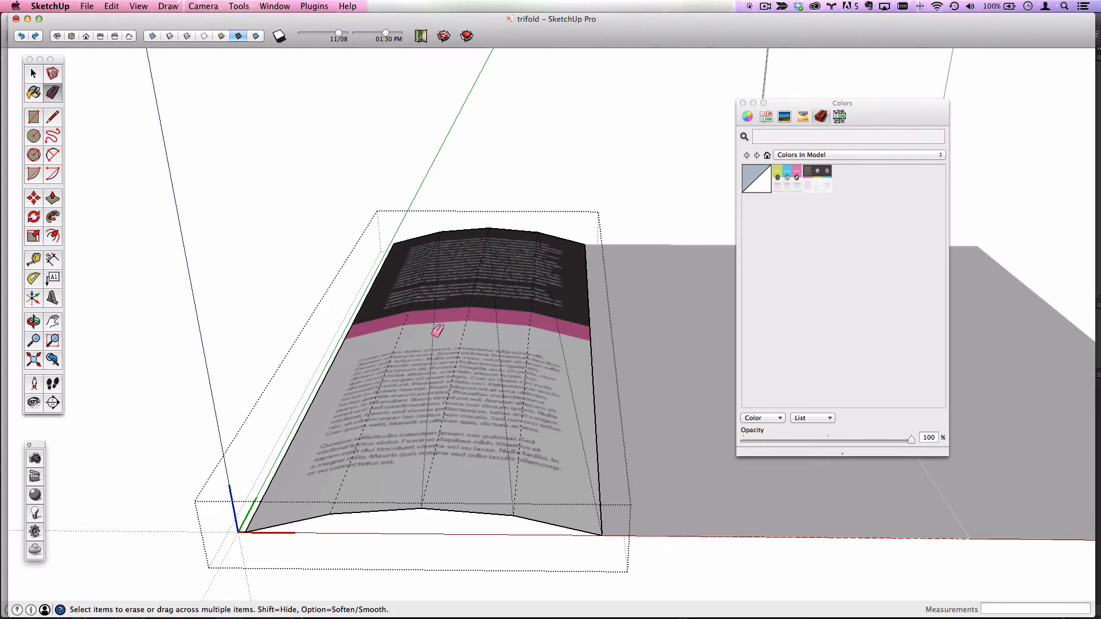
pyautogui.click(434, 327)
pyautogui.click(502, 343)
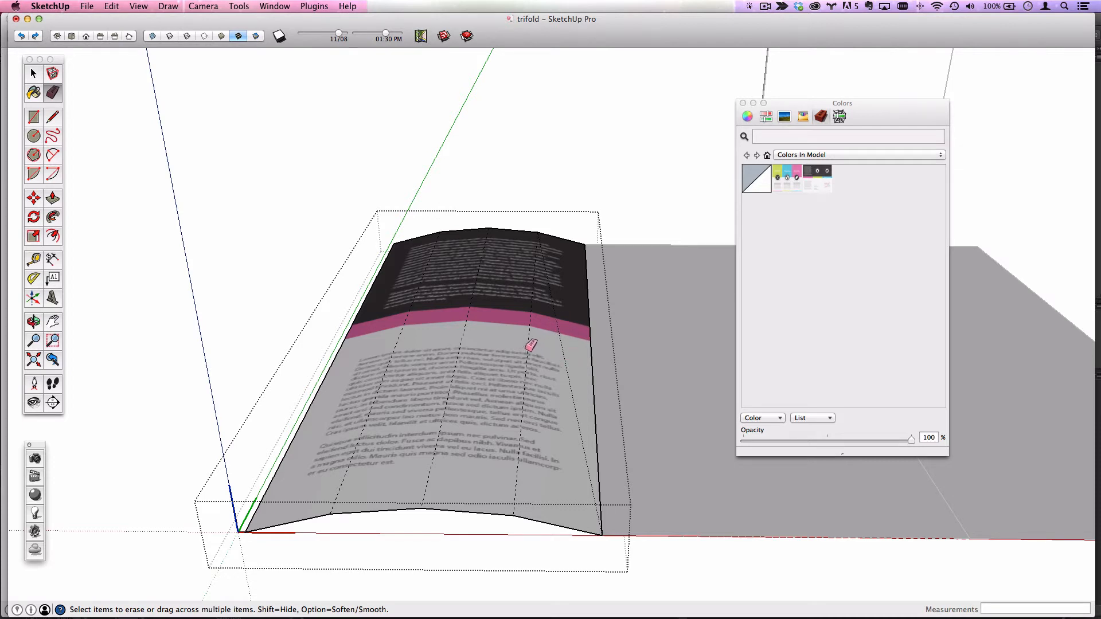
pyautogui.moveTo(569, 343); pyautogui.dragTo(561, 348)
pyautogui.click(310, 7)
pyautogui.moveTo(323, 23)
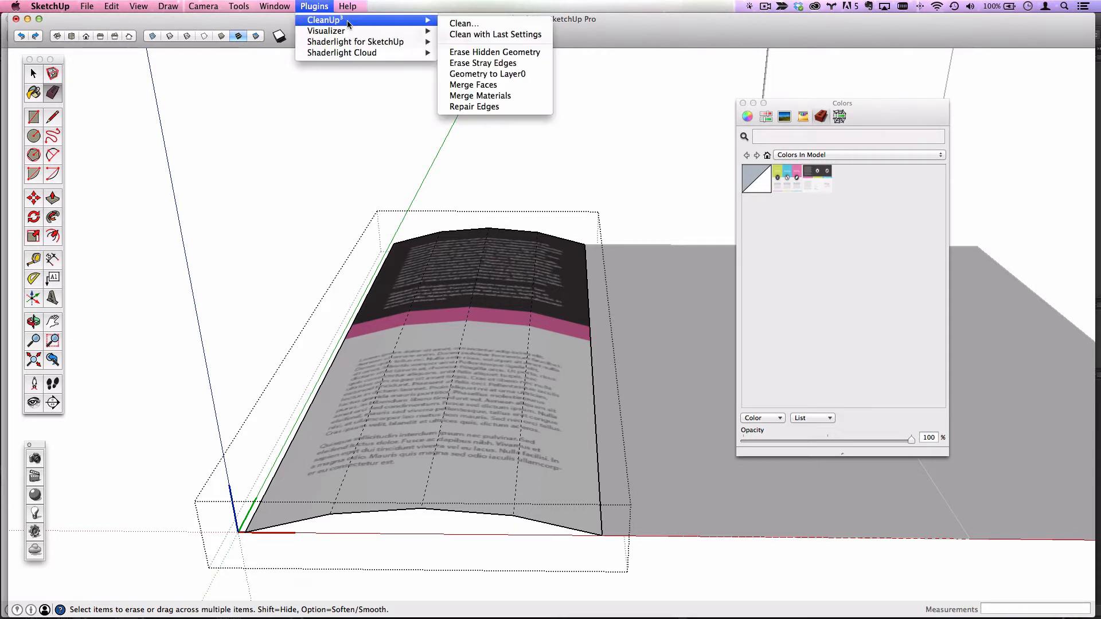
pyautogui.click(309, 7)
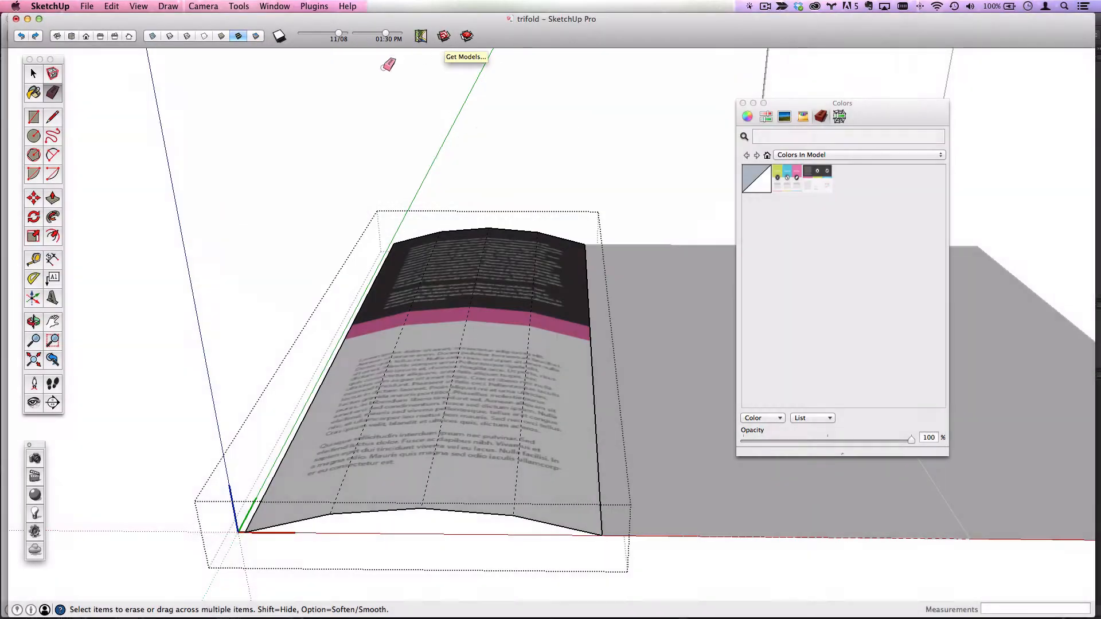
# Step: Finish editing the curved panel and turn off the display of hidden geometry
pyautogui.click(33, 73)
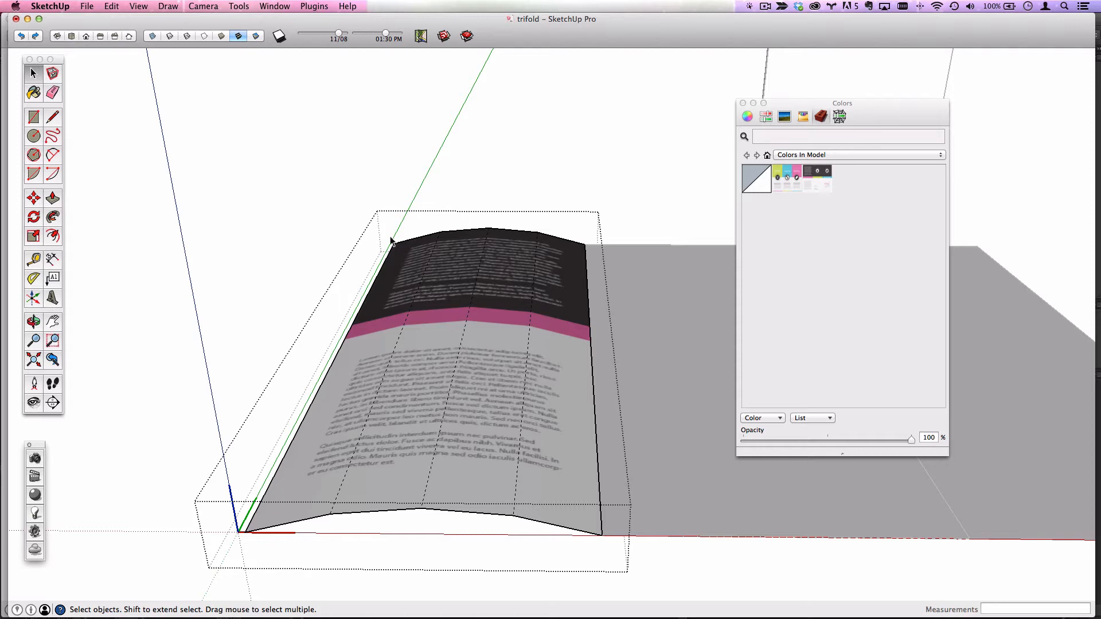
pyautogui.click(492, 185)
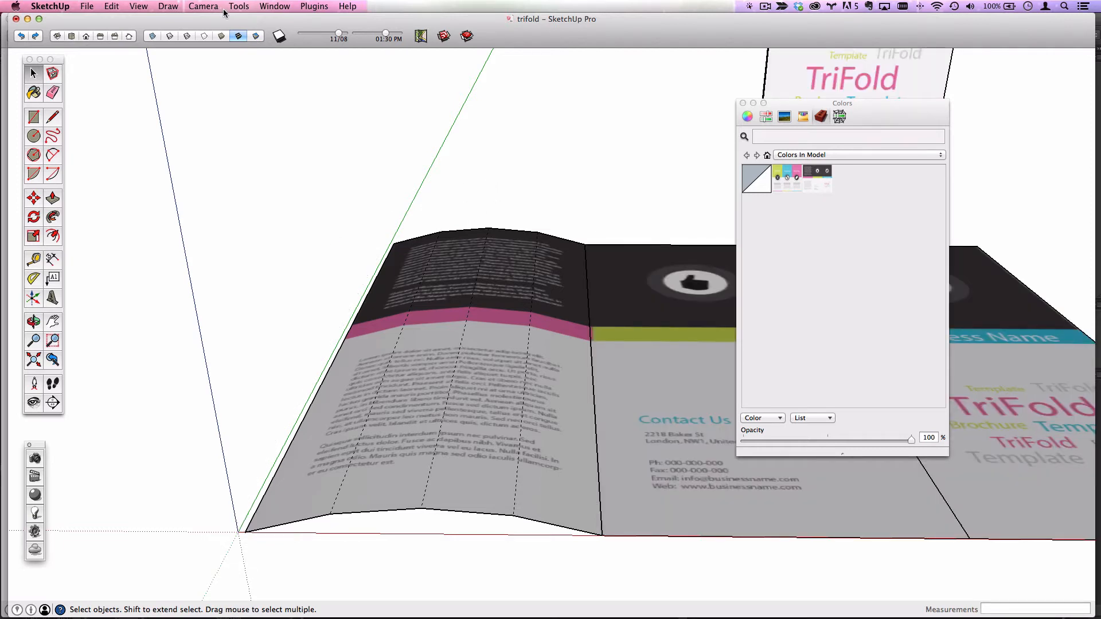
pyautogui.click(139, 6)
pyautogui.click(163, 48)
# Step: Rotate the standing folded copy's curved panel slightly about its bottom fold corner, clear of the neighbouring panel
pyautogui.moveTo(555, 341); pyautogui.dragTo(230, 223, button='middle')
pyautogui.click(485, 241)
pyautogui.moveTo(546, 273); pyautogui.dragTo(271, 182, button='middle')
pyautogui.click(33, 217)
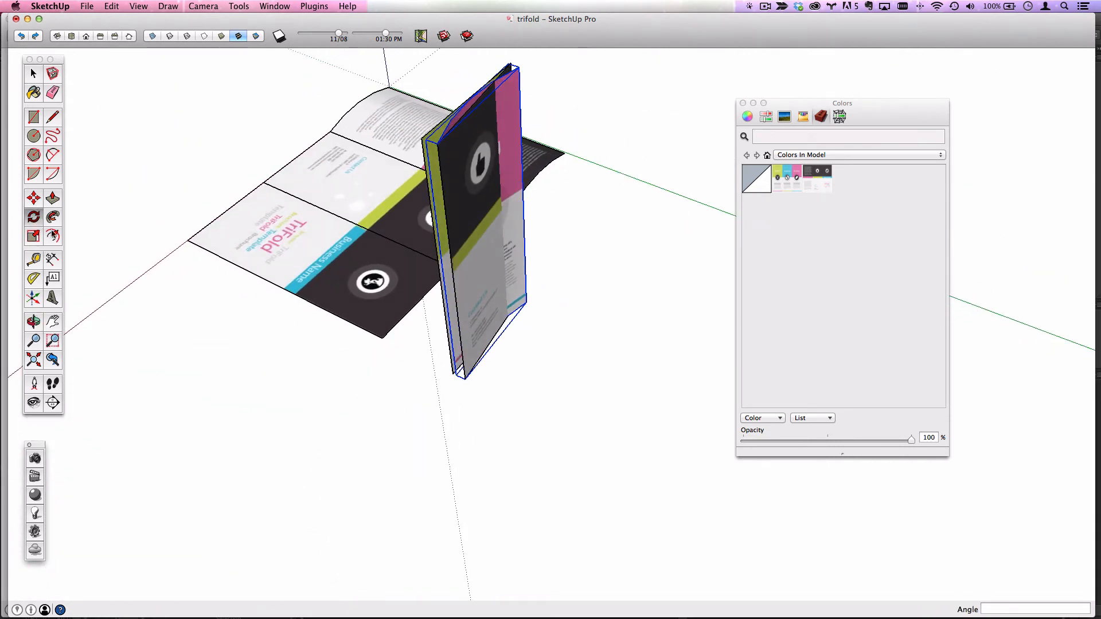
pyautogui.click(464, 378)
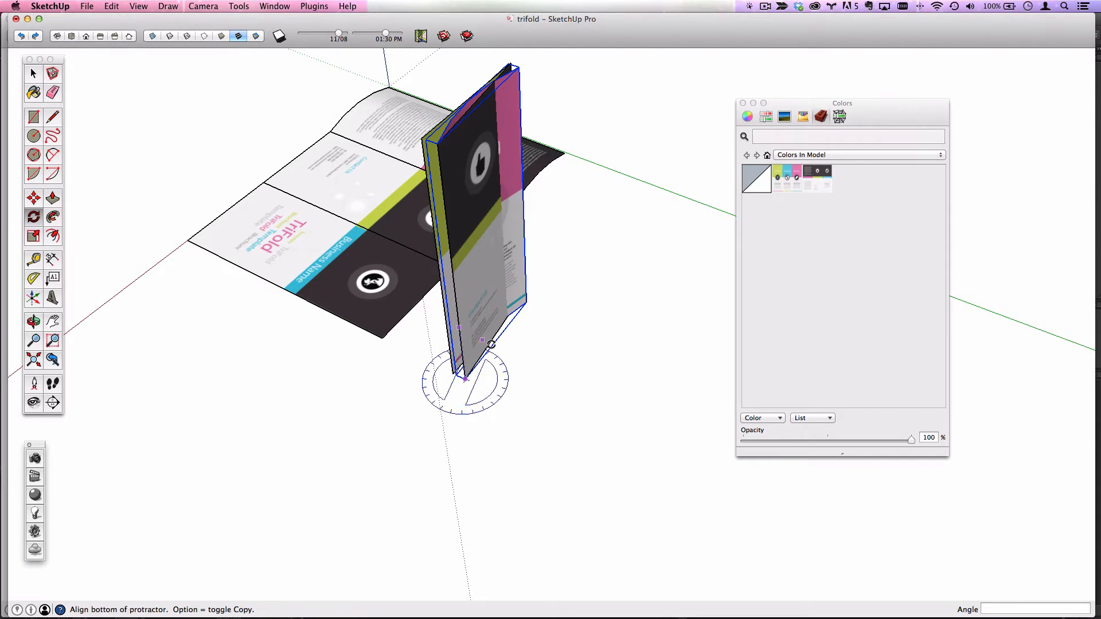
pyautogui.click(567, 381)
pyautogui.click(568, 393)
# Step: Clear the selection and examine the curved panels of the flat and the standing folded brochure from several sides
pyautogui.moveTo(559, 386); pyautogui.dragTo(99, 268, button='middle')
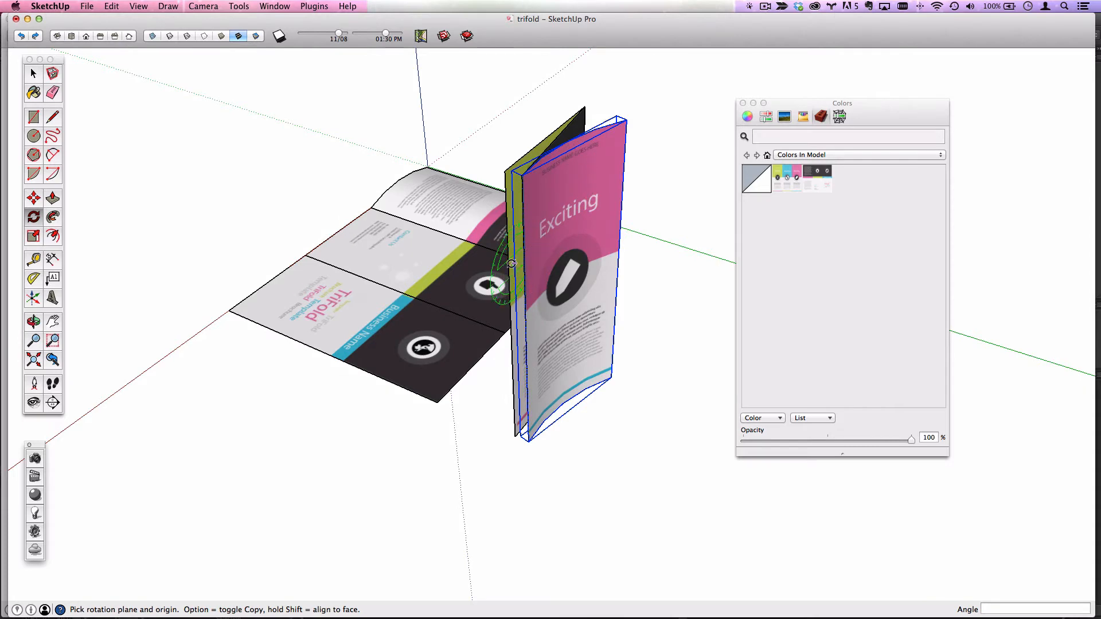
pyautogui.moveTo(402, 253); pyautogui.dragTo(1013, 246, button='middle')
pyautogui.press('q')
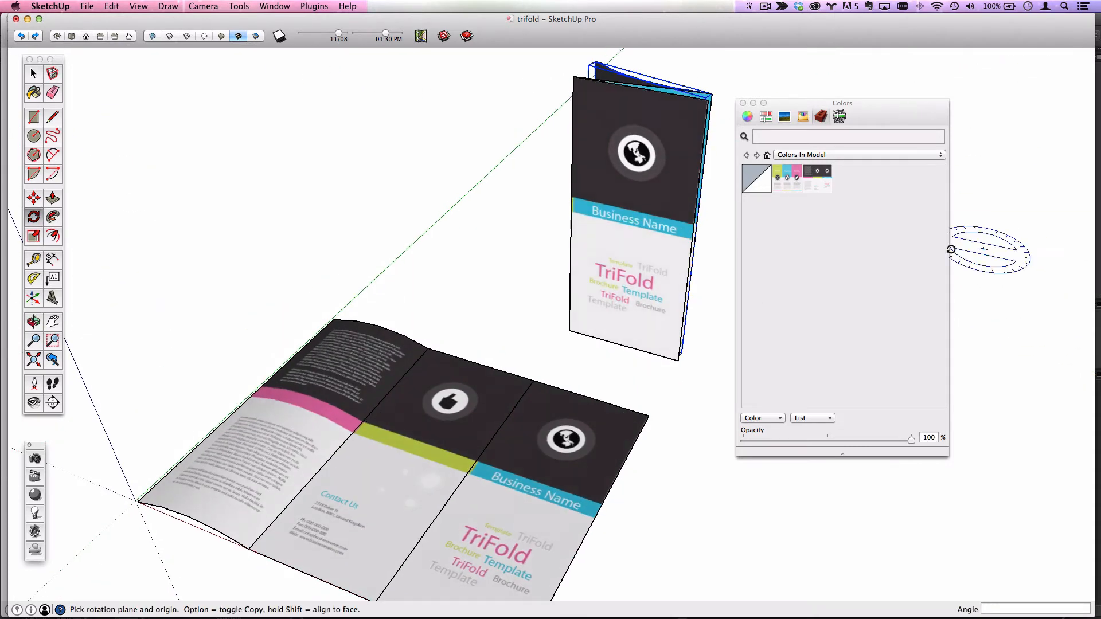
pyautogui.press('space')
pyautogui.scroll(-2, 357, 235)
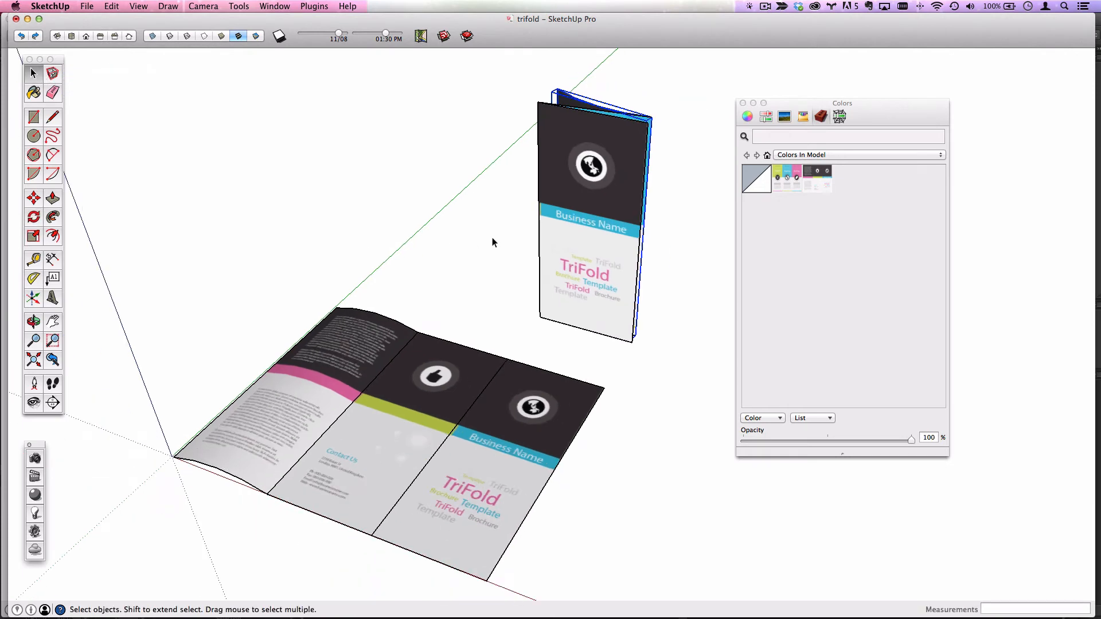
pyautogui.scroll(-1, 576, 225)
pyautogui.click(520, 249)
pyautogui.moveTo(564, 311); pyautogui.dragTo(513, 354, button='middle')
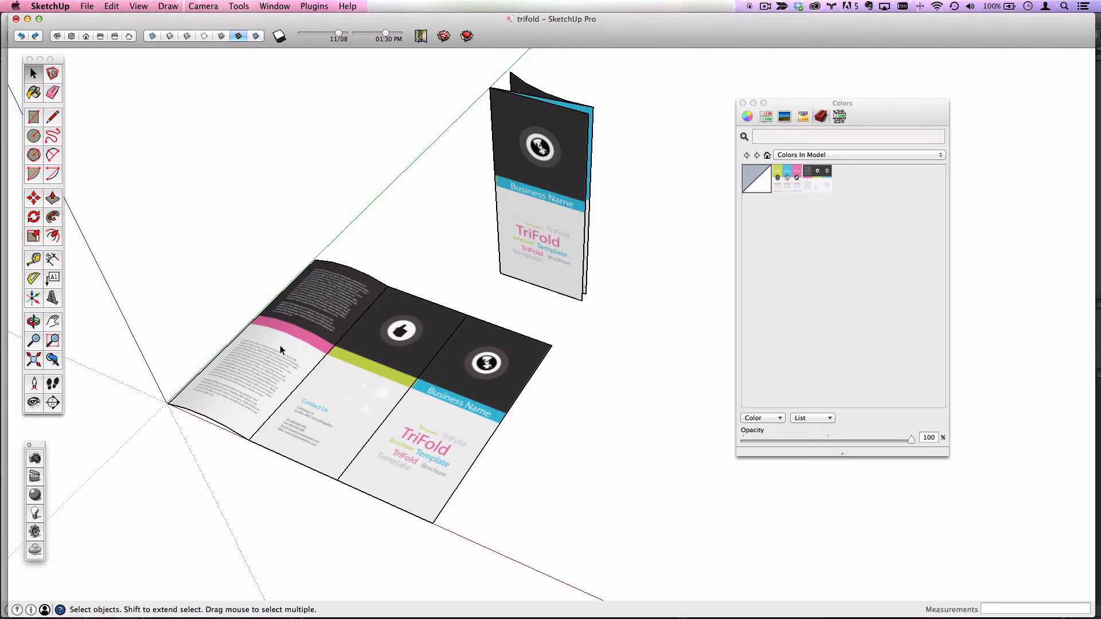
# Step: Open the flat brochure's front cover panel for editing and push/pull its face up about 2 3/16"
pyautogui.click(454, 405)
pyautogui.doubleClick(454, 404)
pyautogui.scroll(3, 454, 404)
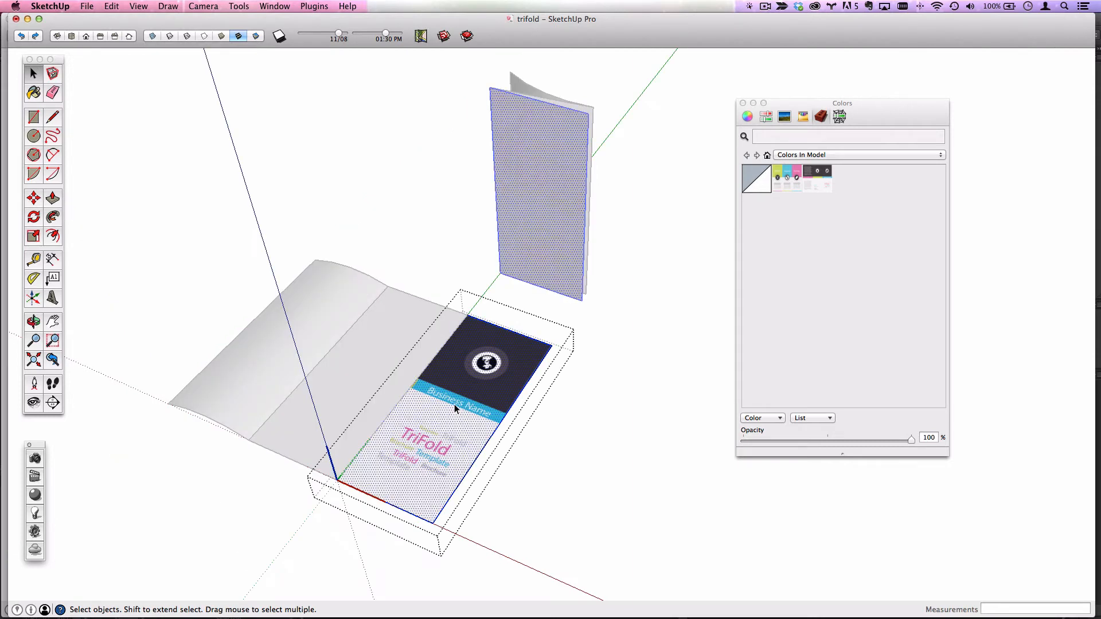
pyautogui.click(398, 480)
pyautogui.moveTo(400, 485); pyautogui.dragTo(456, 413, button='middle')
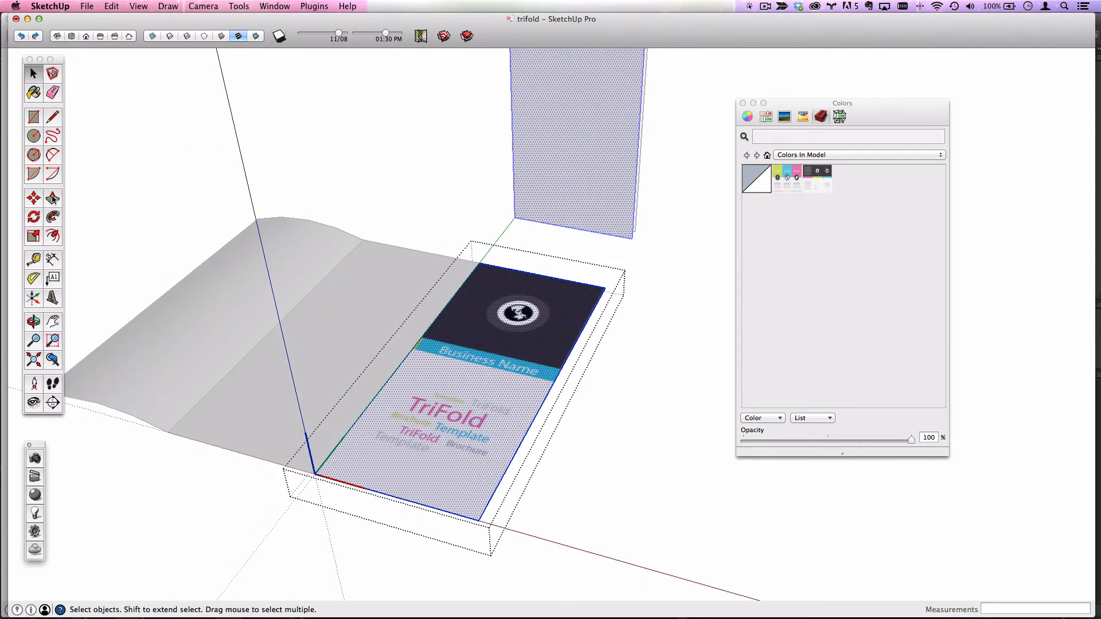
pyautogui.click(53, 199)
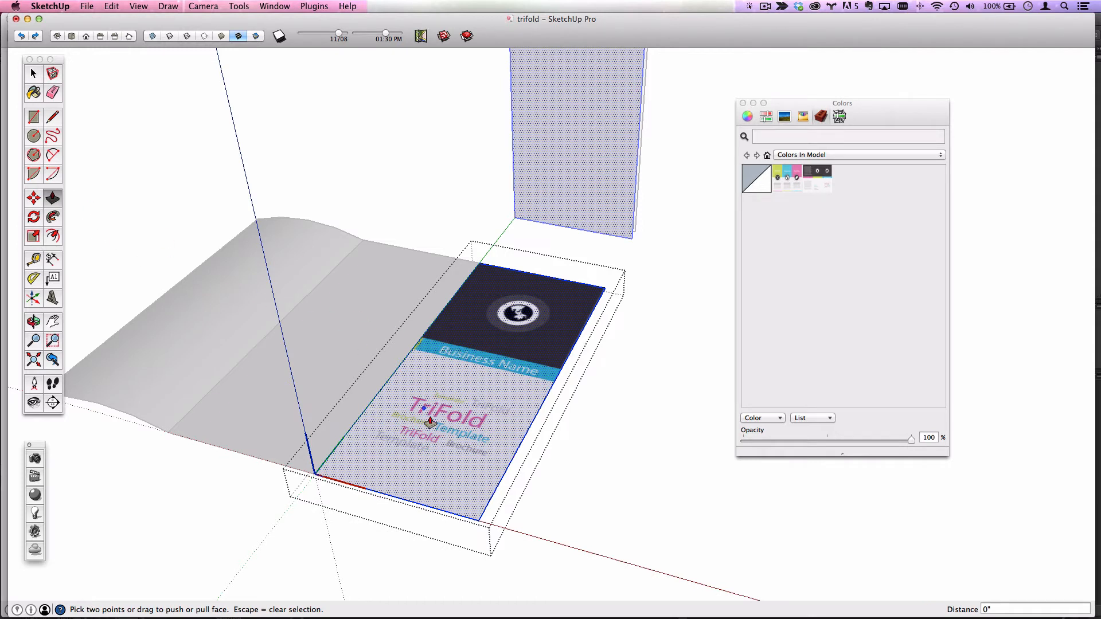
pyautogui.moveTo(430, 423); pyautogui.dragTo(430, 386)
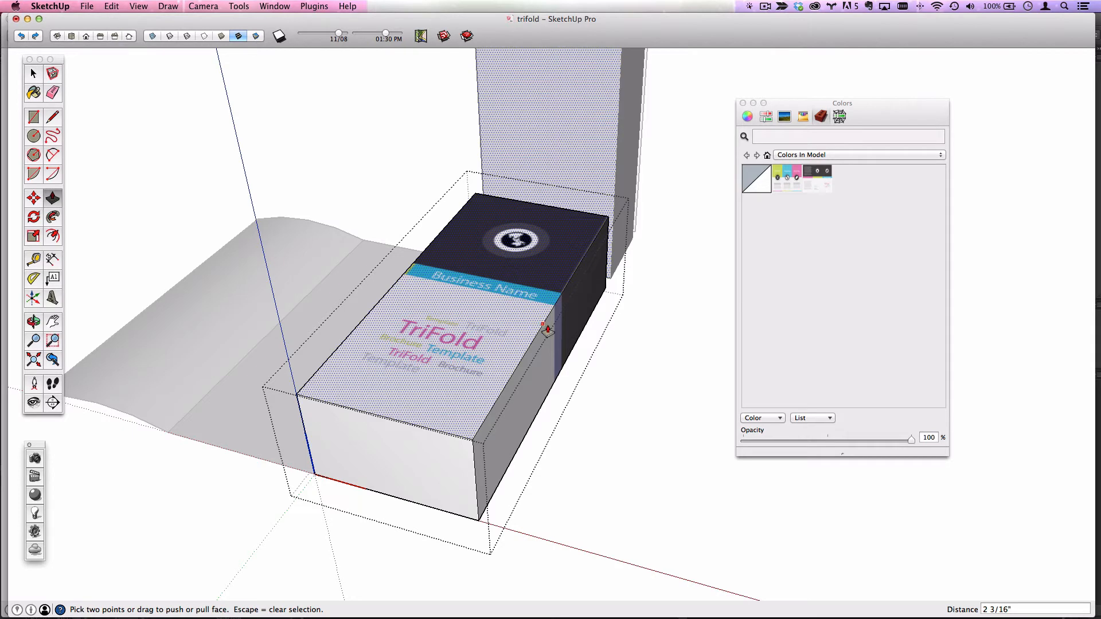
pyautogui.scroll(5, 570, 336)
pyautogui.moveTo(567, 319); pyautogui.dragTo(174, 244, button='middle')
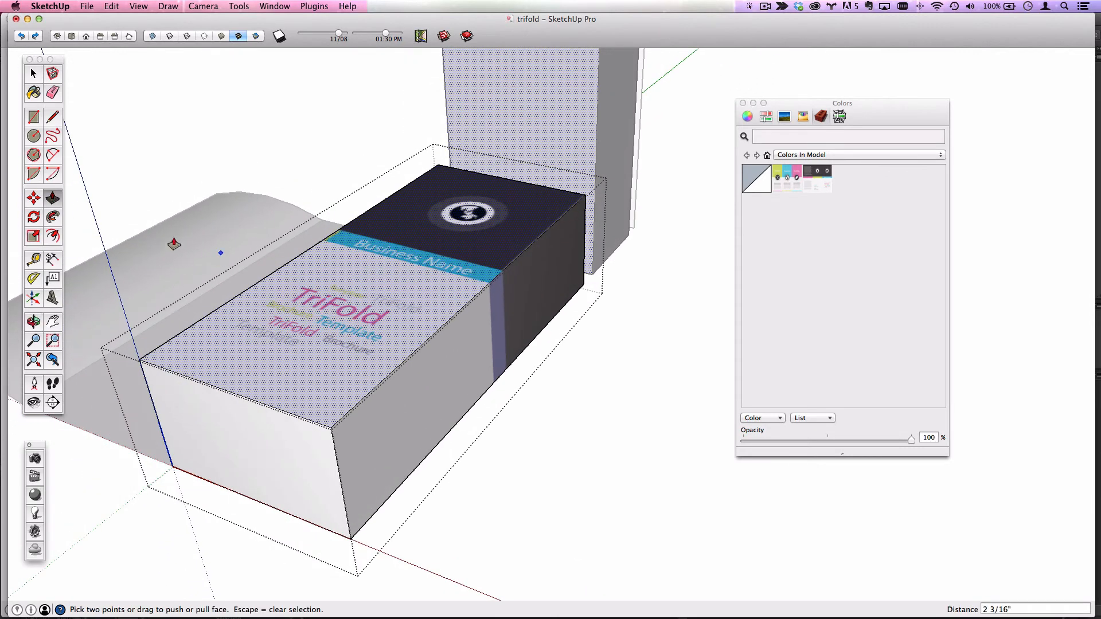
# Step: Draw a shallow upward-bulging 4-segment arc between the bottom corners of the cover block's front face
pyautogui.click(50, 176)
pyautogui.click(50, 159)
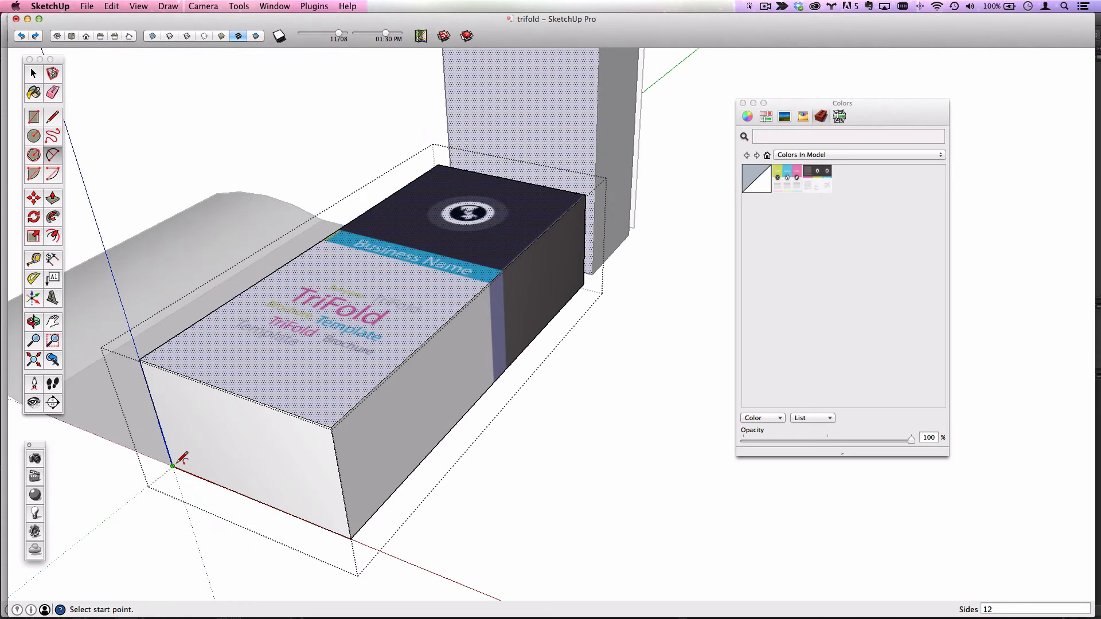
pyautogui.click(172, 466)
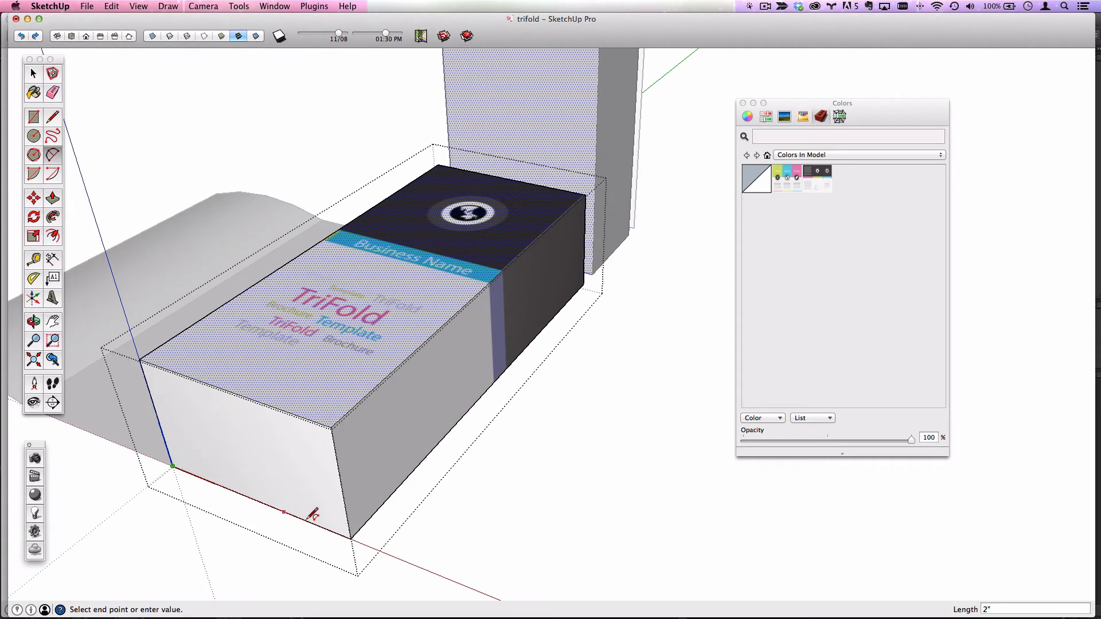
pyautogui.click(351, 539)
pyautogui.click(316, 514)
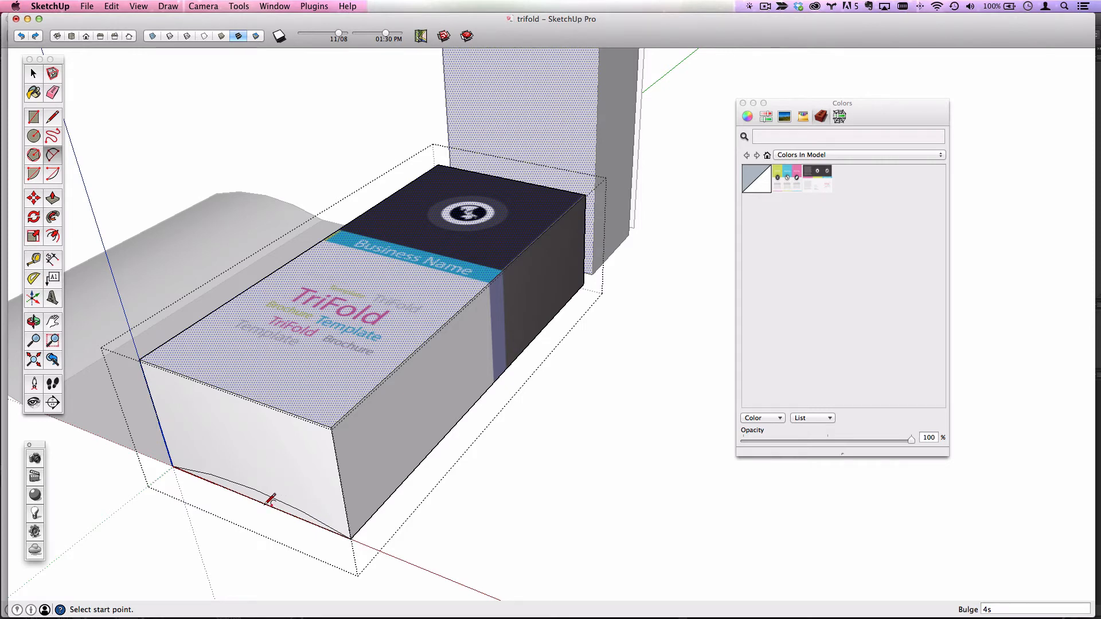
pyautogui.scroll(5, 267, 499)
pyautogui.moveTo(263, 499); pyautogui.dragTo(283, 431, button='middle')
pyautogui.scroll(-3, 335, 446)
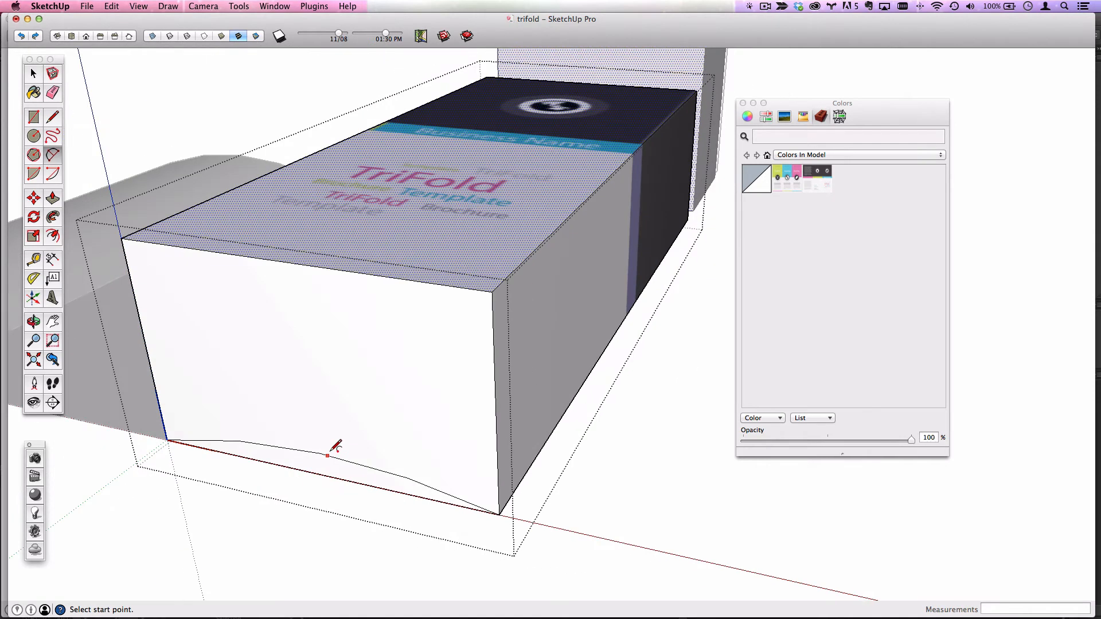
pyautogui.scroll(-2, 356, 436)
pyautogui.moveTo(408, 410); pyautogui.dragTo(368, 455, button='middle')
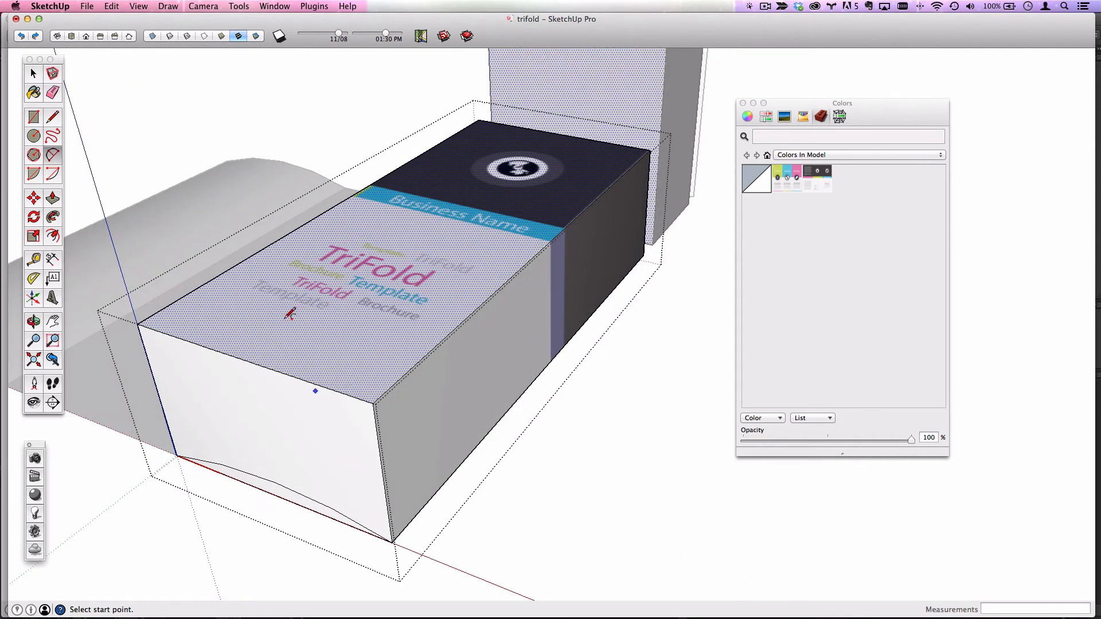
# Step: Push the area above the arc back 8 1/2" through the block, leaving a curved cover panel
pyautogui.click(52, 199)
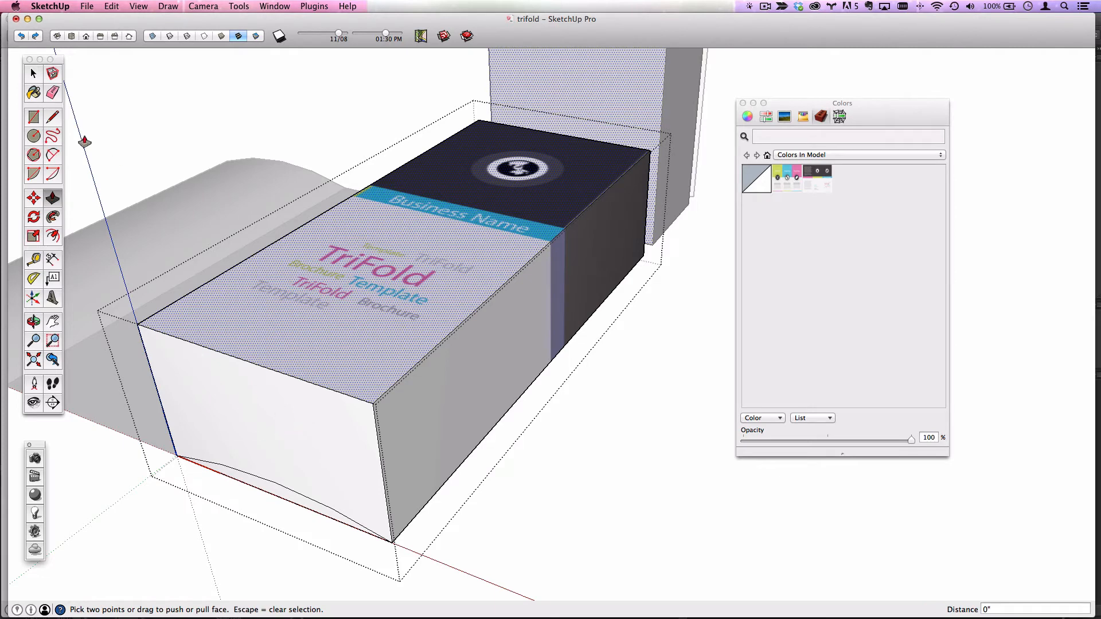
pyautogui.click(34, 73)
pyautogui.click(336, 119)
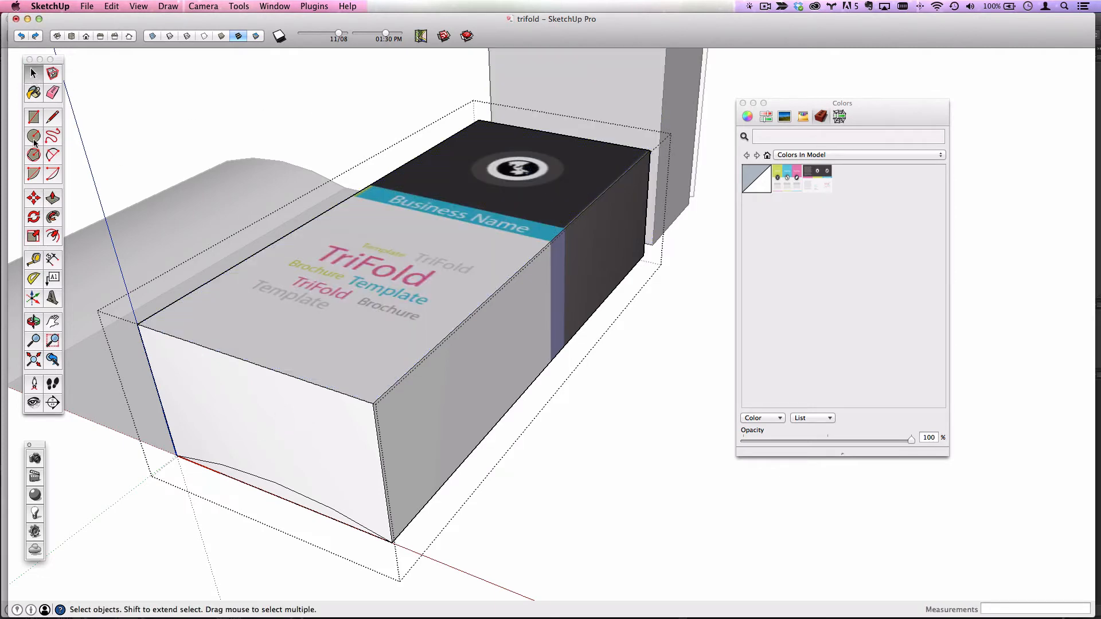
pyautogui.click(52, 198)
pyautogui.moveTo(278, 408); pyautogui.dragTo(674, 191)
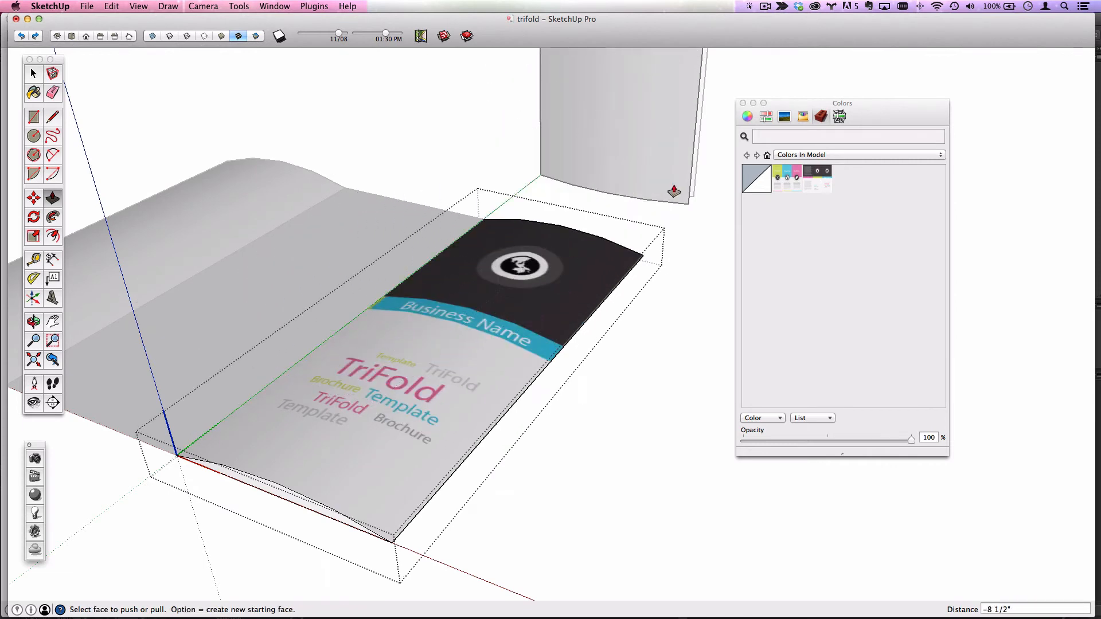
# Step: Erase the straight edge under the cover panel's curve and leave the component
pyautogui.click(52, 92)
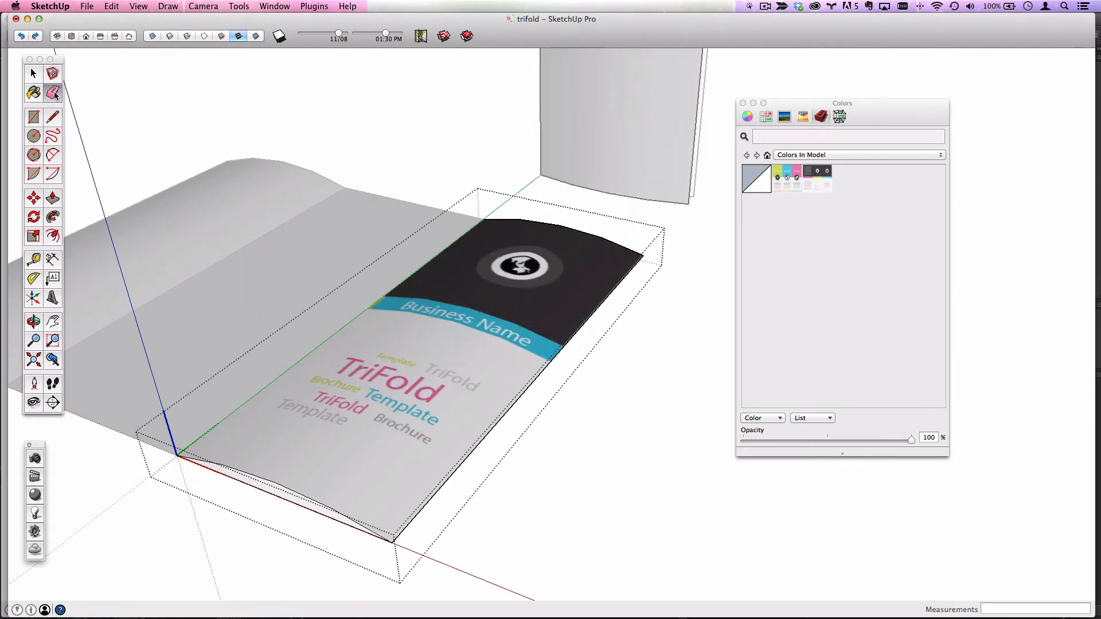
pyautogui.click(274, 493)
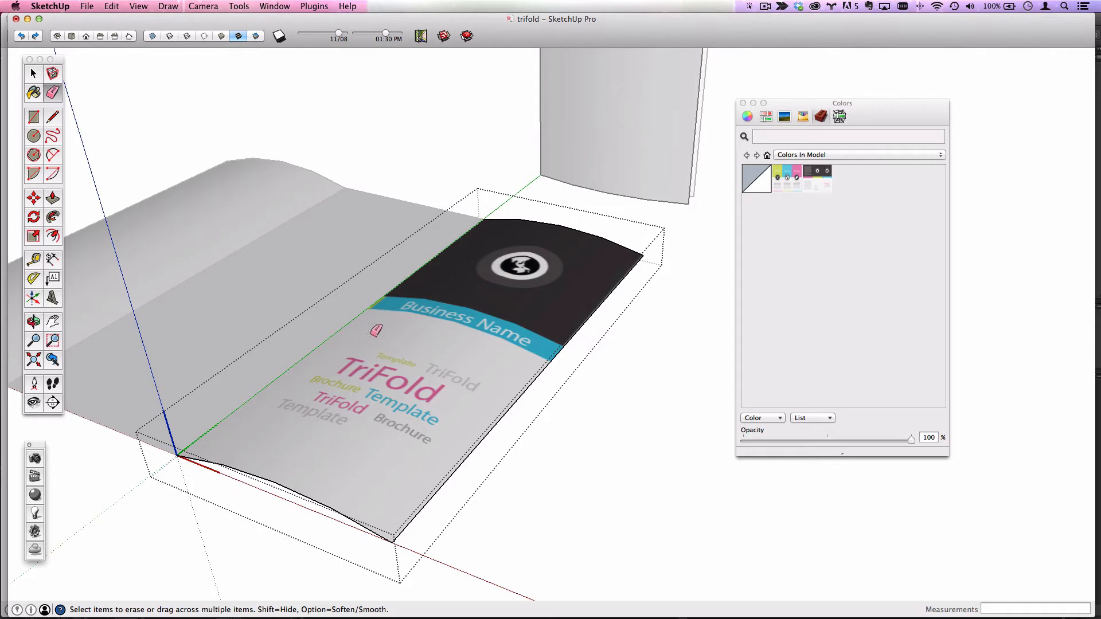
pyautogui.moveTo(526, 336)
pyautogui.mouseDown(button='middle')
pyautogui.moveTo(541, 189)
pyautogui.moveTo(570, 246)
pyautogui.moveTo(542, 325)
pyautogui.moveTo(526, 329)
pyautogui.mouseUp(button='middle')
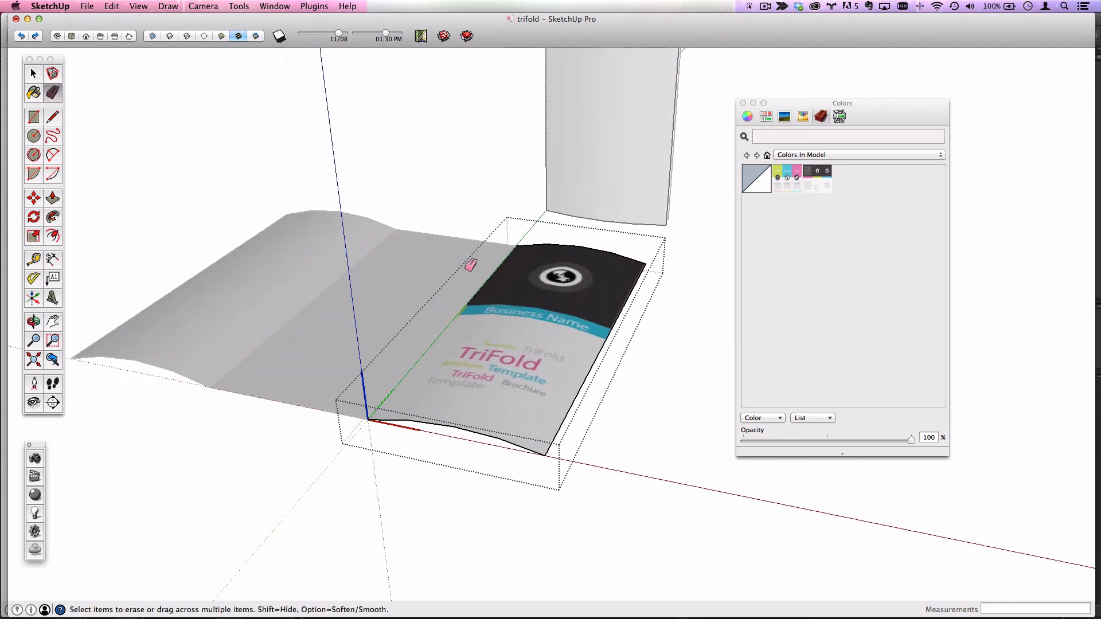
pyautogui.click(33, 72)
pyautogui.click(318, 139)
# Step: Examine the curved cover on both the standing folded brochure and the flat brochure
pyautogui.keyDown('shift'); pyautogui.moveTo(602, 185); pyautogui.dragTo(241, 519, button='middle'); pyautogui.keyUp('shift')
pyautogui.moveTo(418, 319); pyautogui.dragTo(374, 381, button='middle')
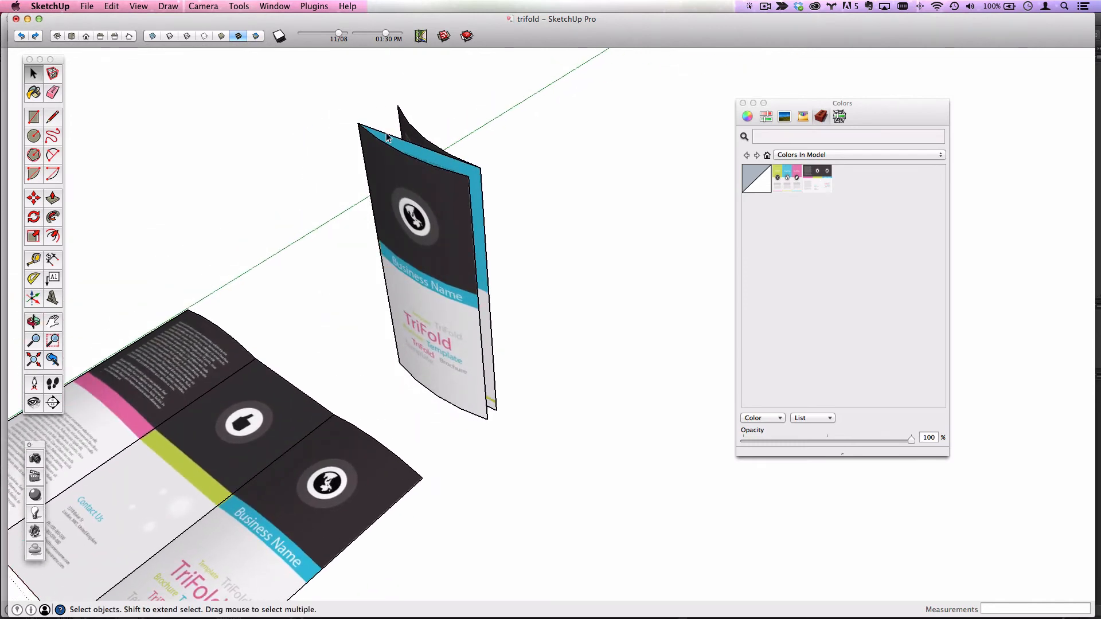
pyautogui.moveTo(452, 163); pyautogui.dragTo(371, 219, button='middle')
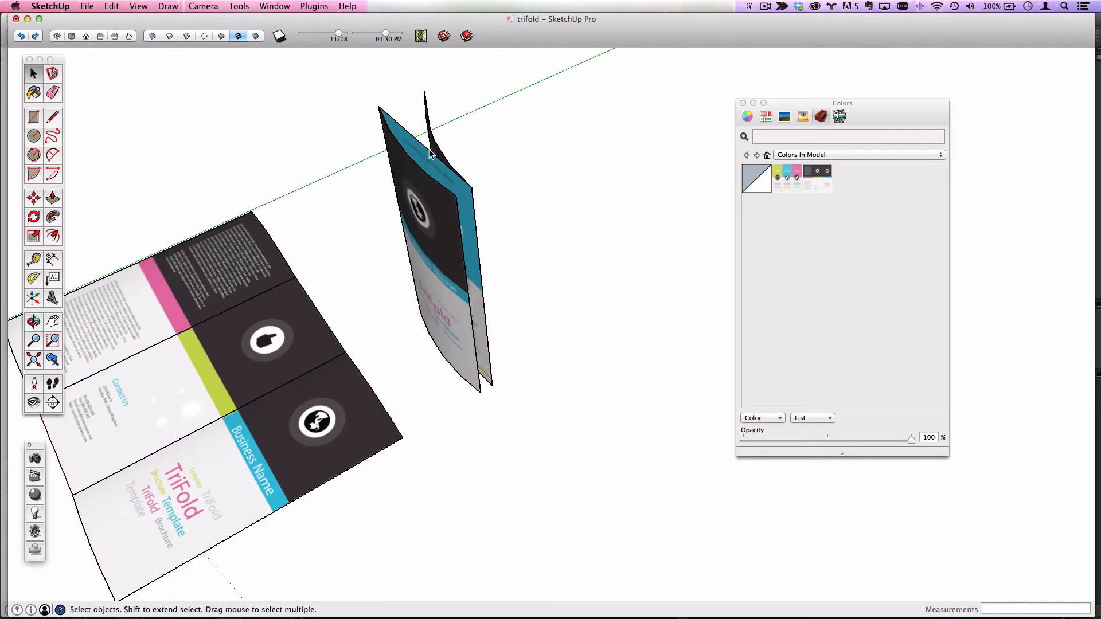
pyautogui.scroll(3, 432, 171)
pyautogui.scroll(2, 430, 149)
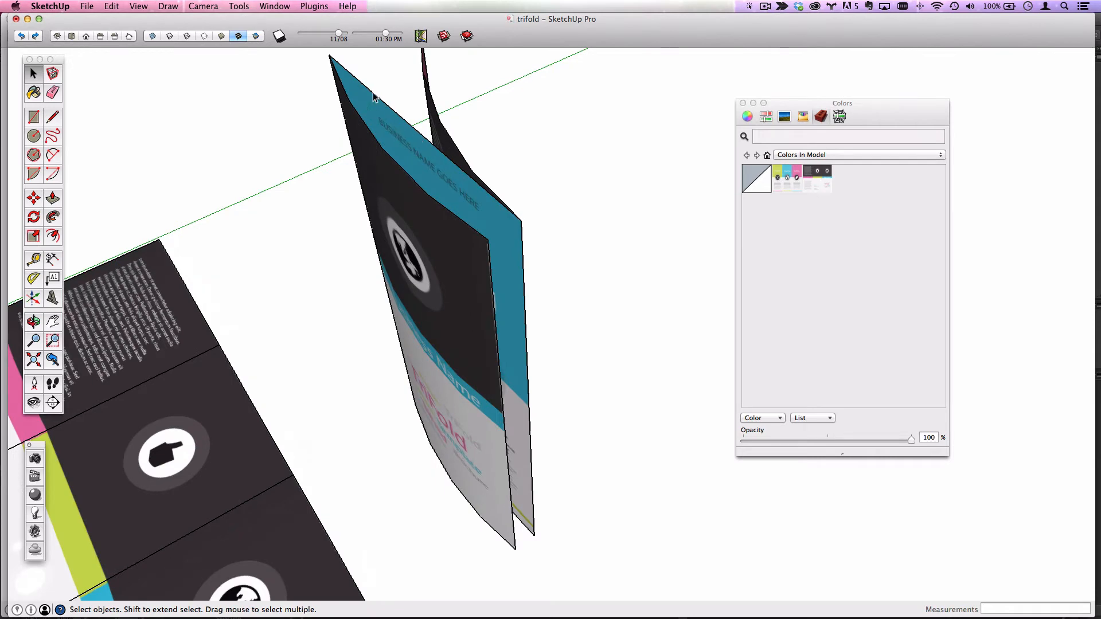
pyautogui.scroll(-3, 356, 284)
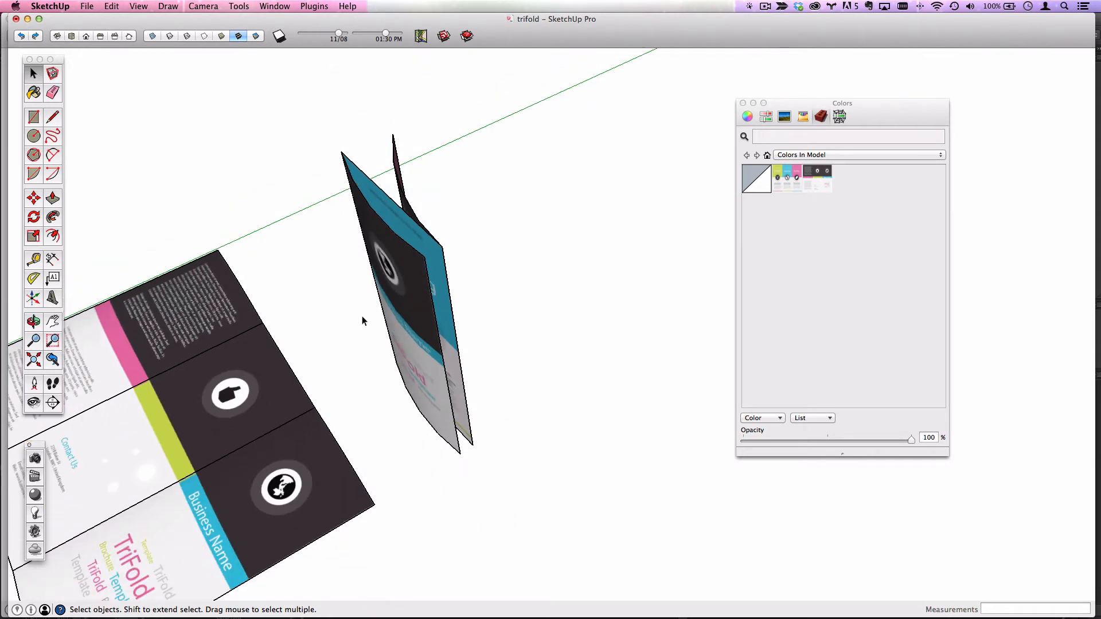
pyautogui.moveTo(364, 320)
pyautogui.mouseDown(button='middle')
pyautogui.moveTo(394, 304)
pyautogui.moveTo(380, 308)
pyautogui.mouseUp(button='middle')
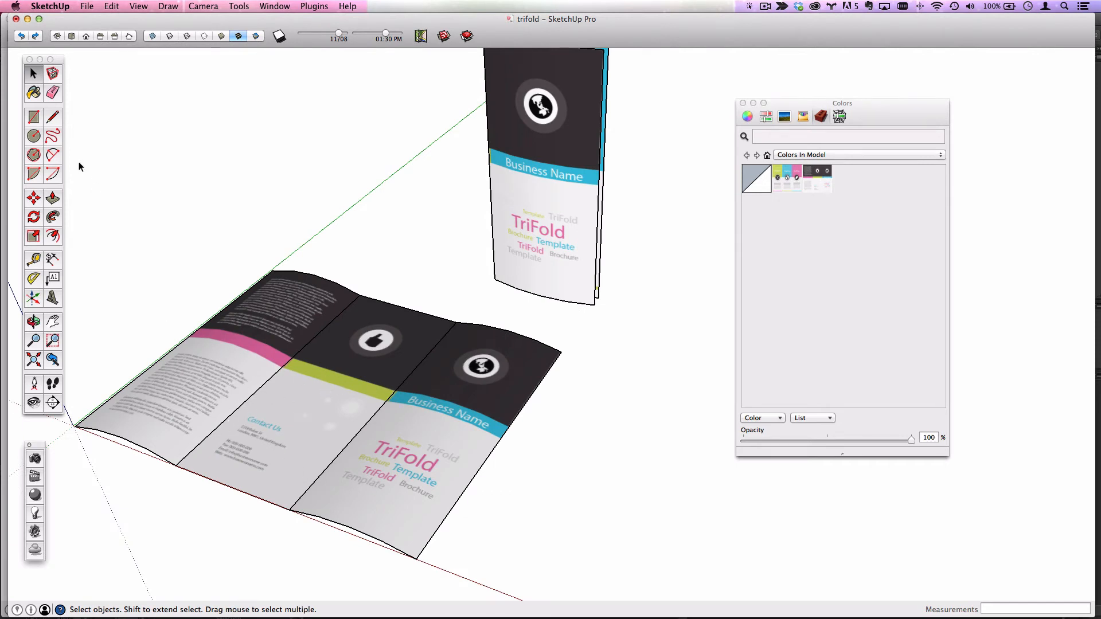
# Step: Try to push the flat brochure's middle panel down 3/4", undo it and leave the component
pyautogui.doubleClick(356, 364)
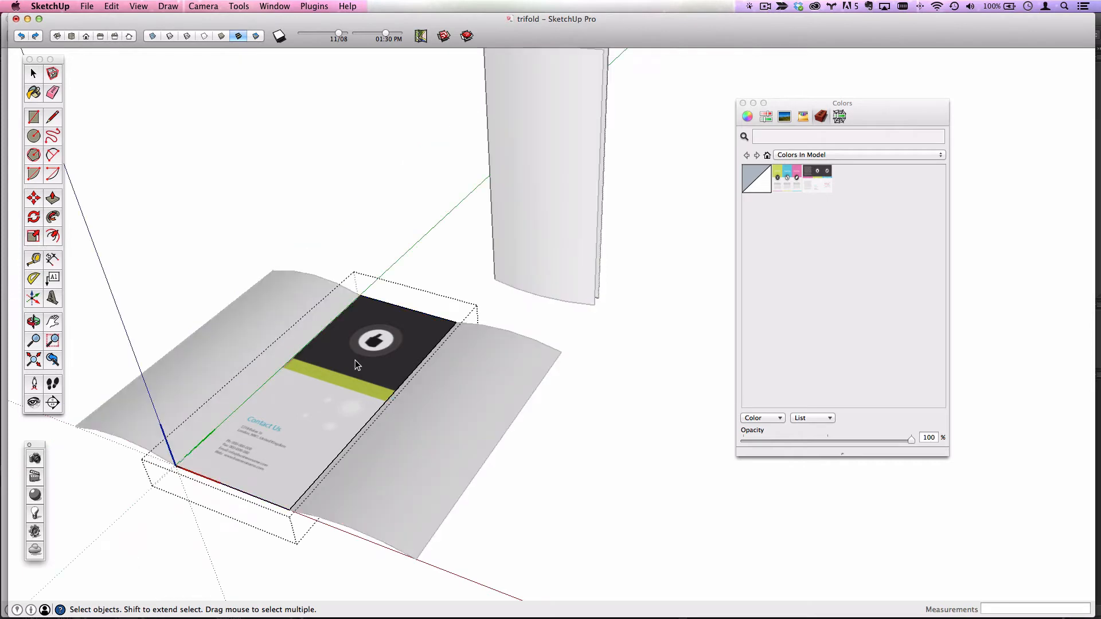
pyautogui.click(53, 198)
pyautogui.moveTo(311, 387); pyautogui.dragTo(314, 445)
pyautogui.moveTo(315, 503); pyautogui.dragTo(367, 413, button='middle')
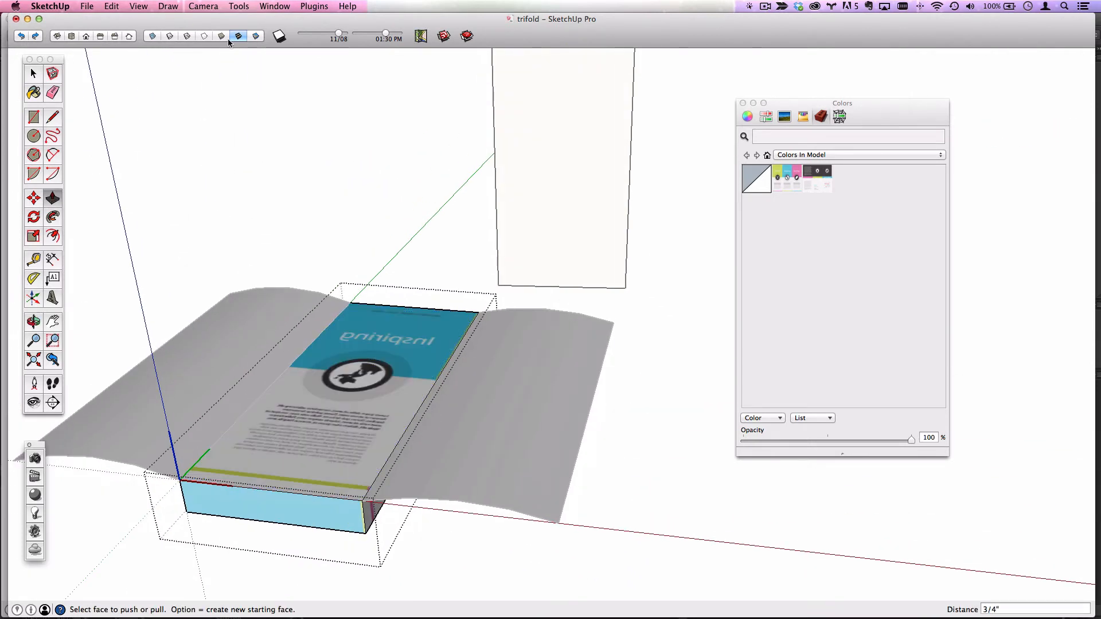
pyautogui.click(21, 36)
pyautogui.press('space')
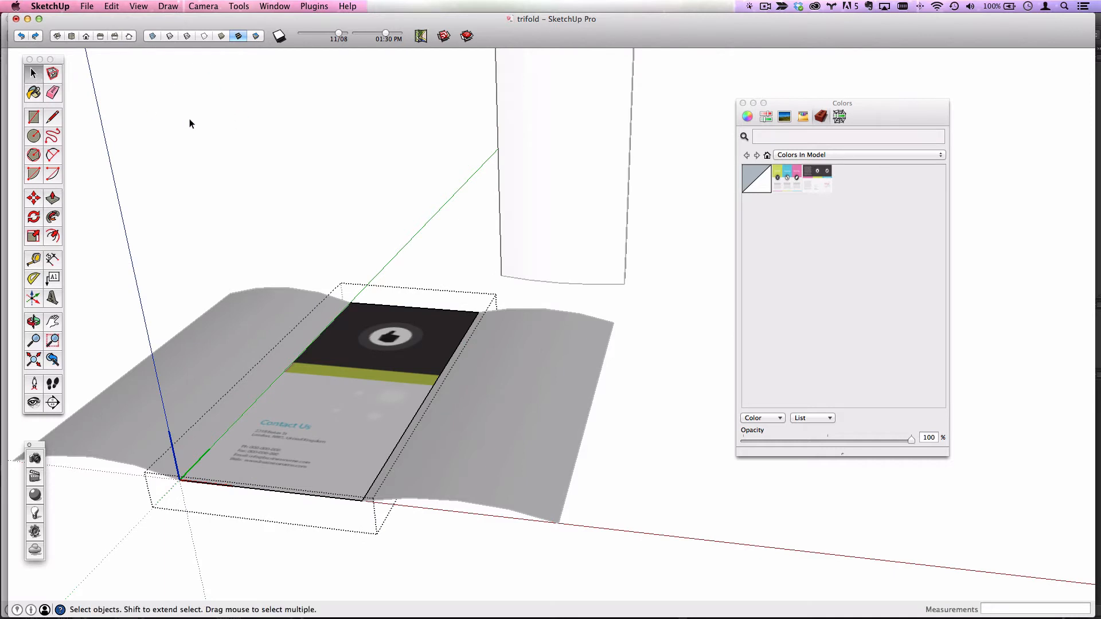
pyautogui.click(198, 136)
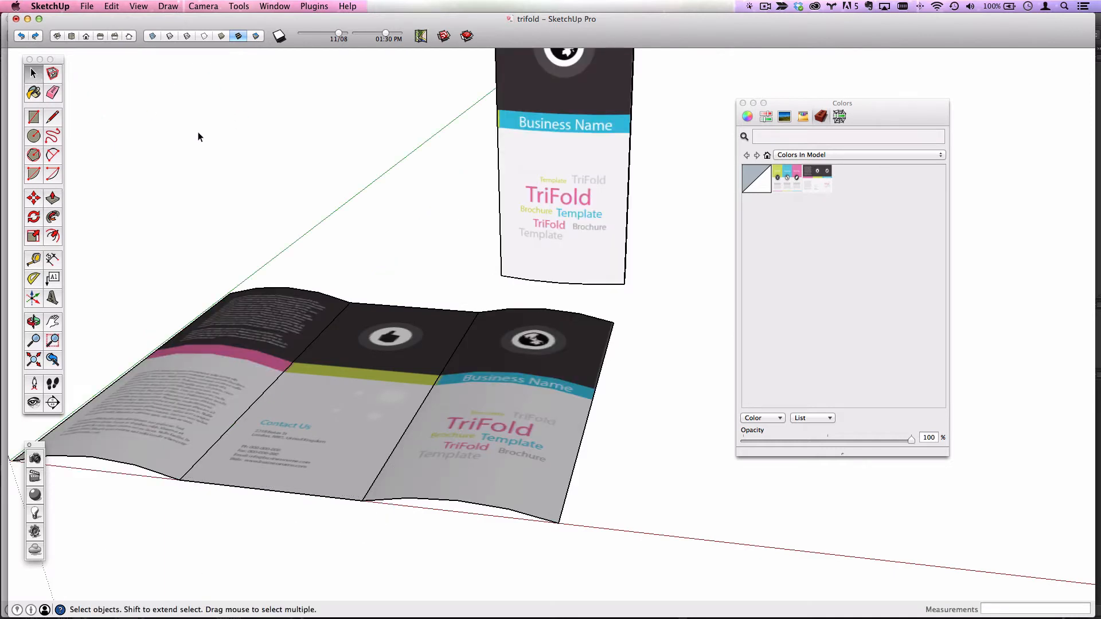
# Step: Display the model in monochrome to examine the panels' curvature, and restore the textured display
pyautogui.click(256, 37)
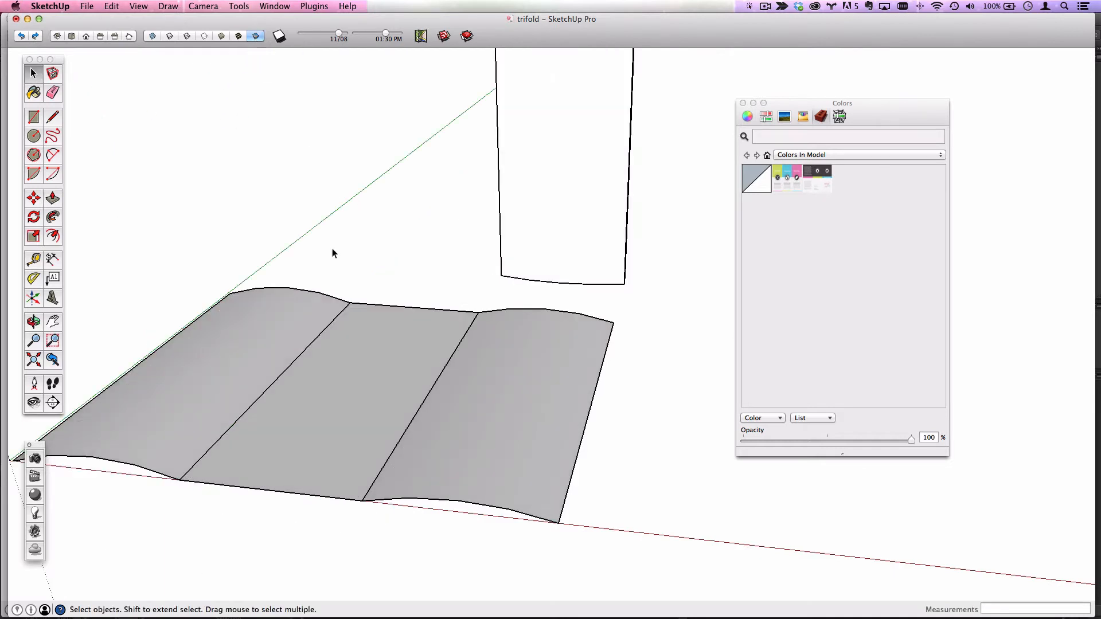
pyautogui.moveTo(332, 249); pyautogui.dragTo(359, 457, button='middle')
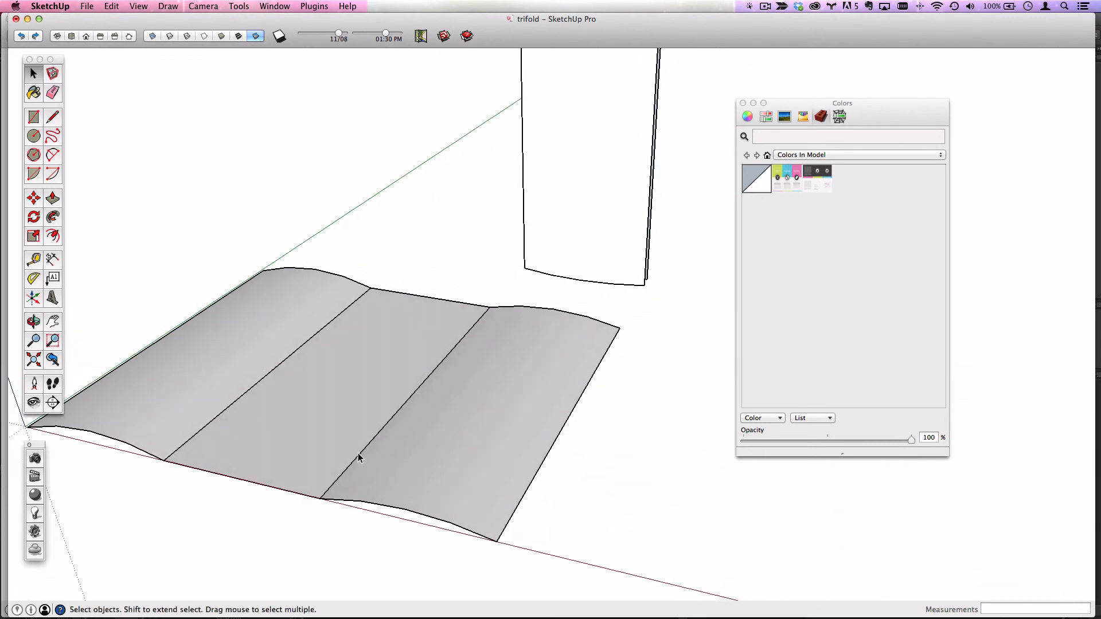
pyautogui.moveTo(359, 413); pyautogui.dragTo(358, 380, button='middle')
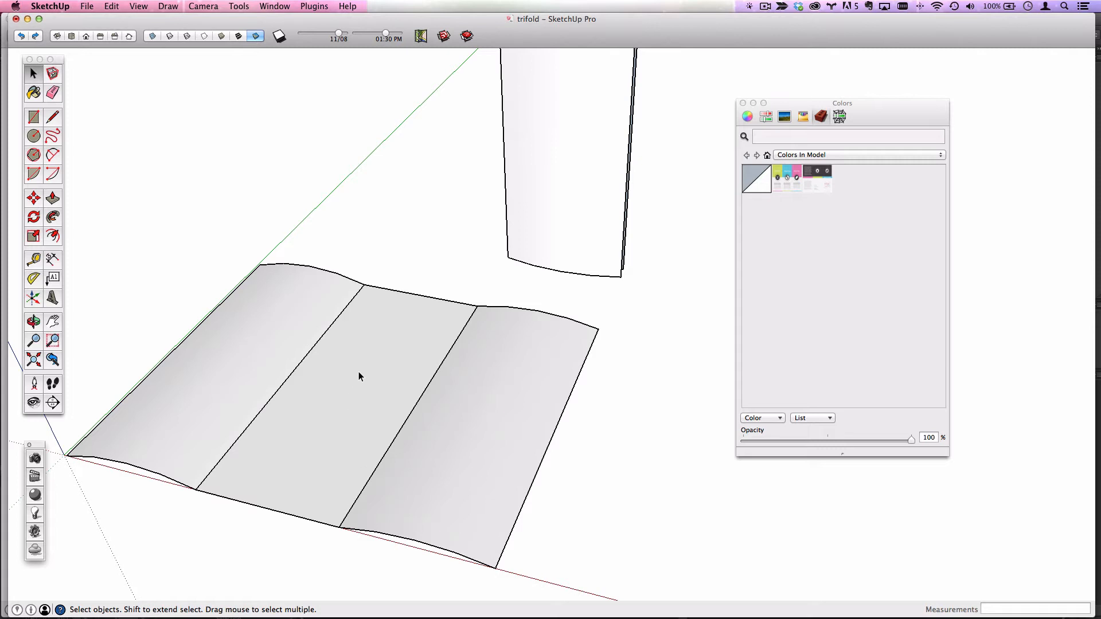
pyautogui.click(256, 36)
pyautogui.moveTo(457, 359); pyautogui.dragTo(310, 114, button='middle')
pyautogui.click(238, 37)
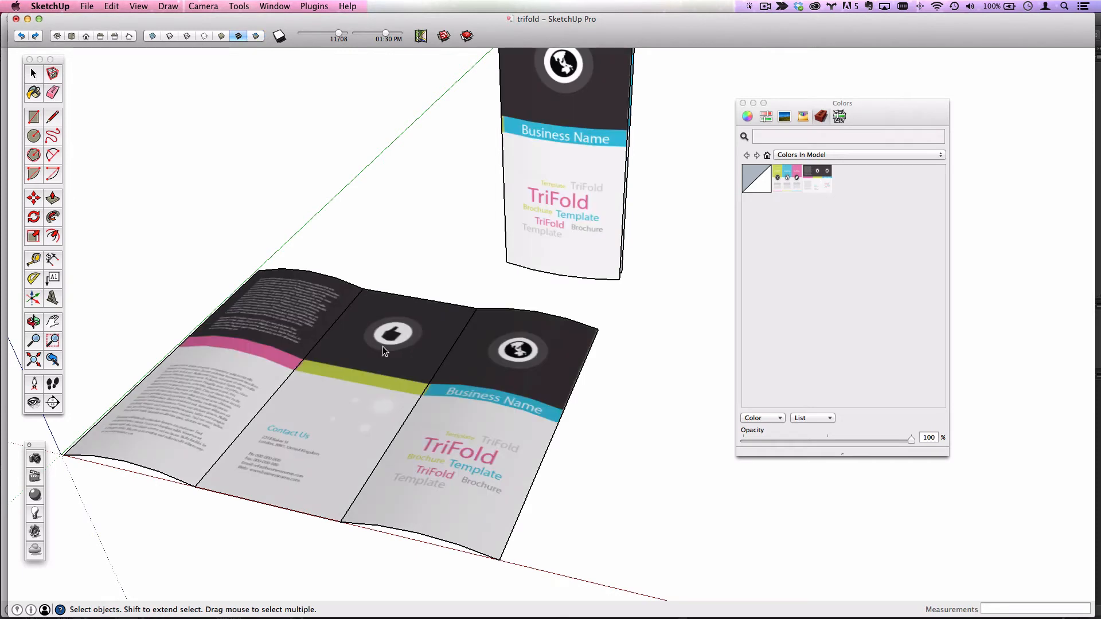
# Step: Open the flat brochure's middle panel for editing and push/pull its face up into a thin block
pyautogui.doubleClick(383, 346)
pyautogui.click(51, 198)
pyautogui.click(344, 405)
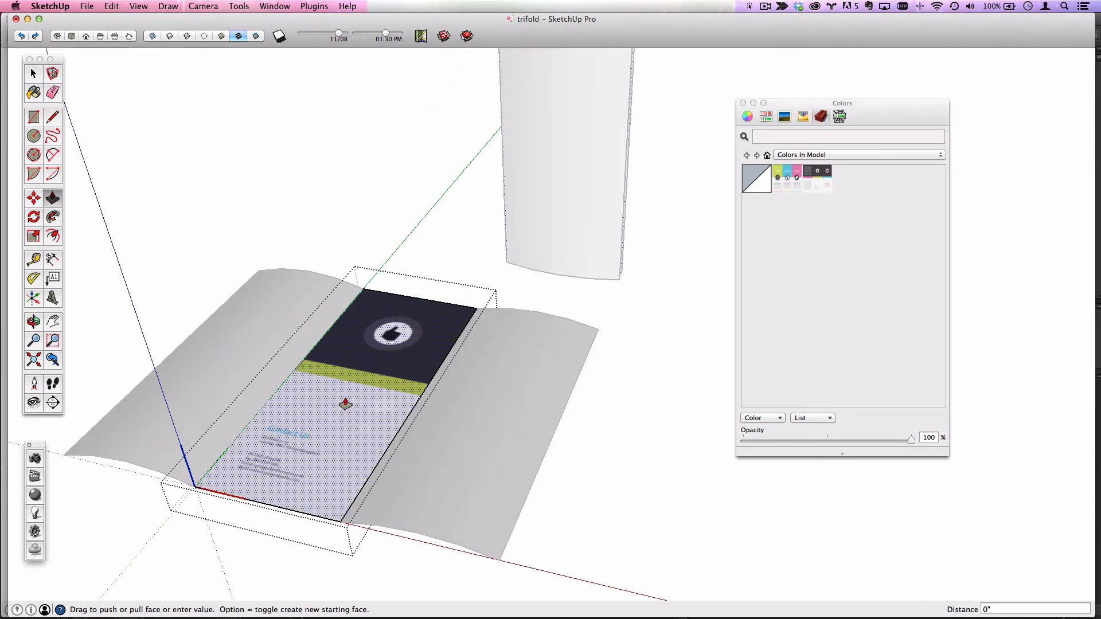
pyautogui.click(343, 379)
# Step: Draw a downward-bulging arc between the top corners of the middle block's front face
pyautogui.click(52, 155)
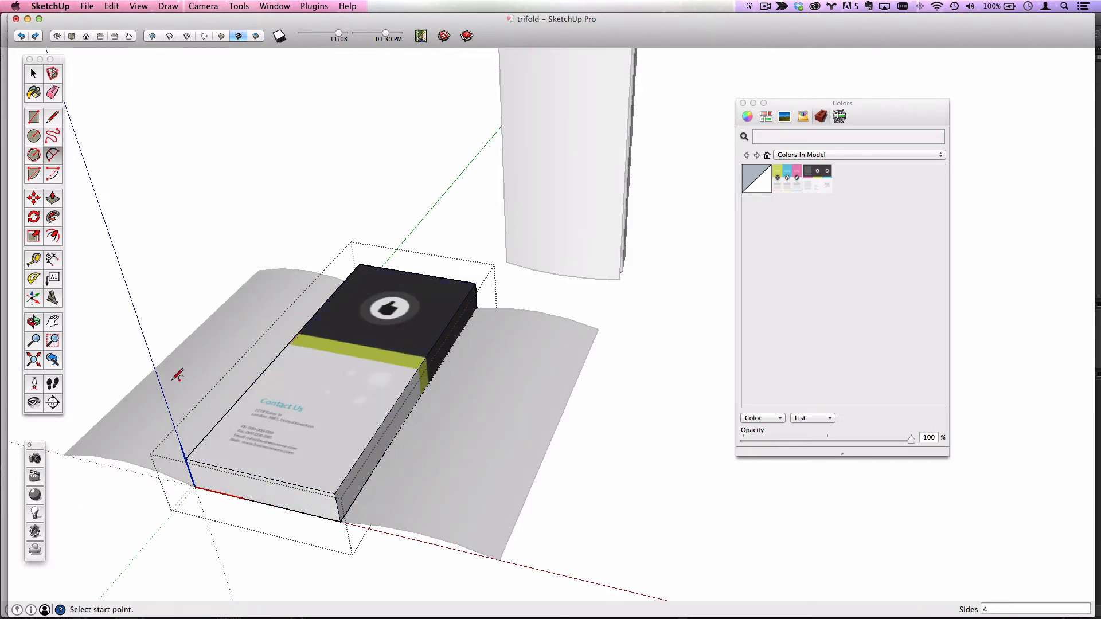
pyautogui.scroll(3, 191, 449)
pyautogui.click(173, 457)
pyautogui.click(396, 510)
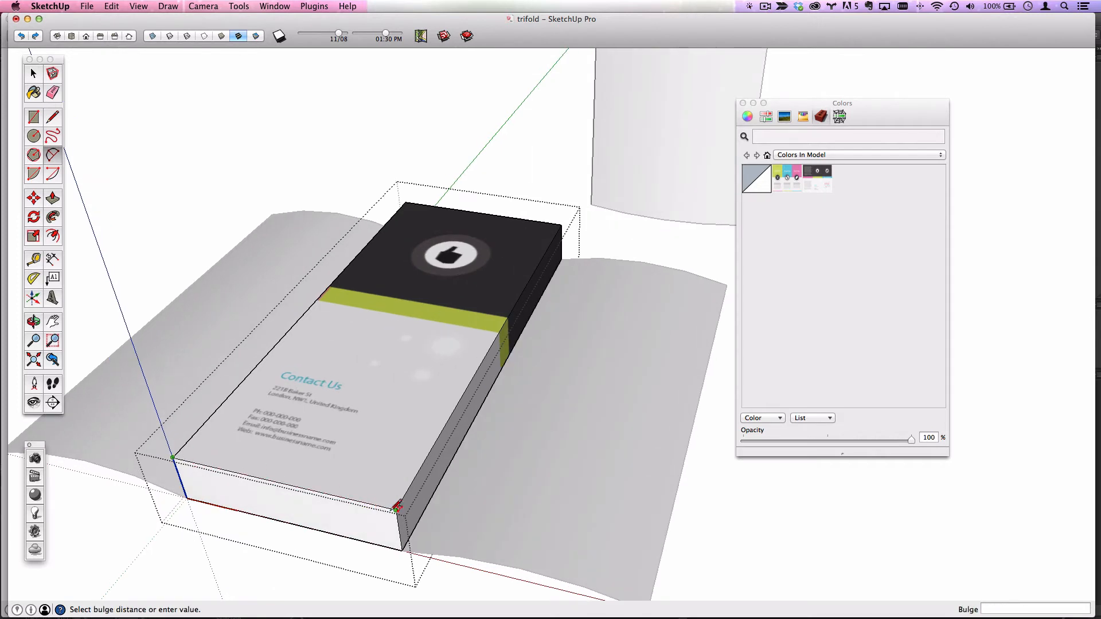
pyautogui.click(322, 503)
# Step: Push the area above the arc back 8 1/2" to give the middle block a concave top
pyautogui.moveTo(321, 503); pyautogui.dragTo(188, 237, button='middle')
pyautogui.click(56, 200)
pyautogui.moveTo(267, 419); pyautogui.dragTo(507, 238)
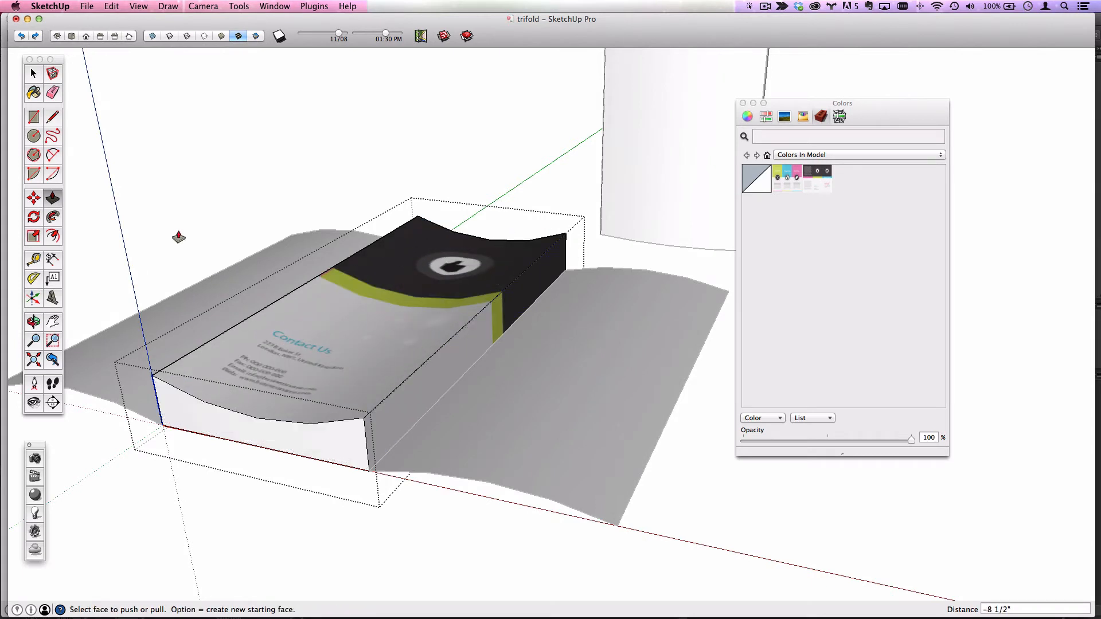
# Step: Erase the front, back and side faces of the middle block, leaving only its concave textured surface
pyautogui.click(52, 93)
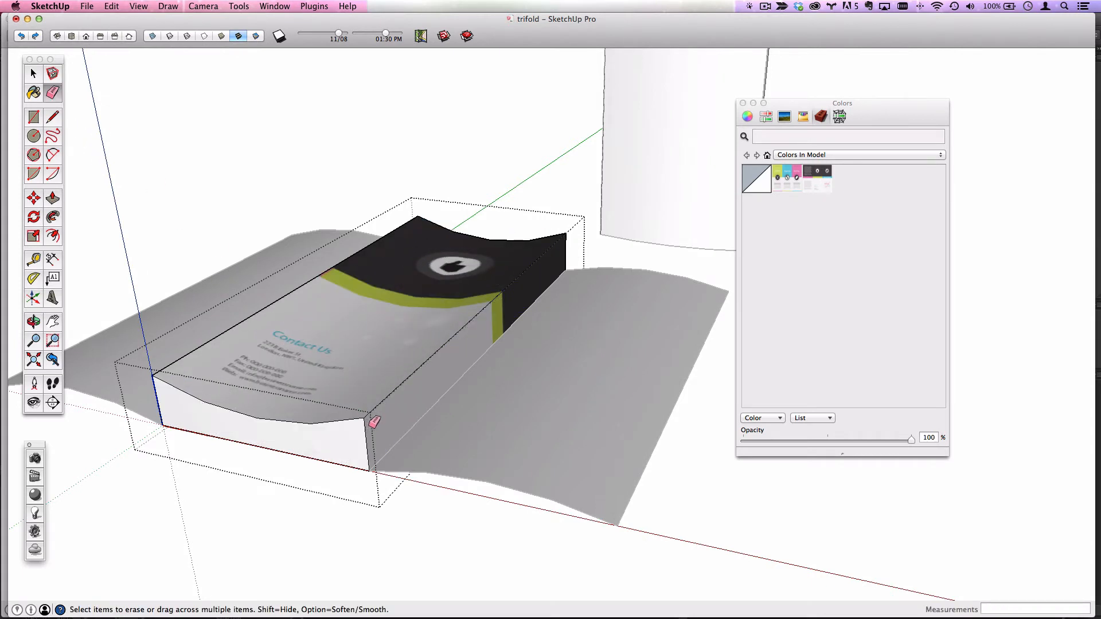
pyautogui.click(52, 198)
pyautogui.moveTo(359, 462)
pyautogui.mouseDown()
pyautogui.moveTo(353, 444)
pyautogui.moveTo(425, 398)
pyautogui.moveTo(484, 315)
pyautogui.moveTo(529, 283)
pyautogui.moveTo(438, 364)
pyautogui.moveTo(390, 475)
pyautogui.mouseUp()
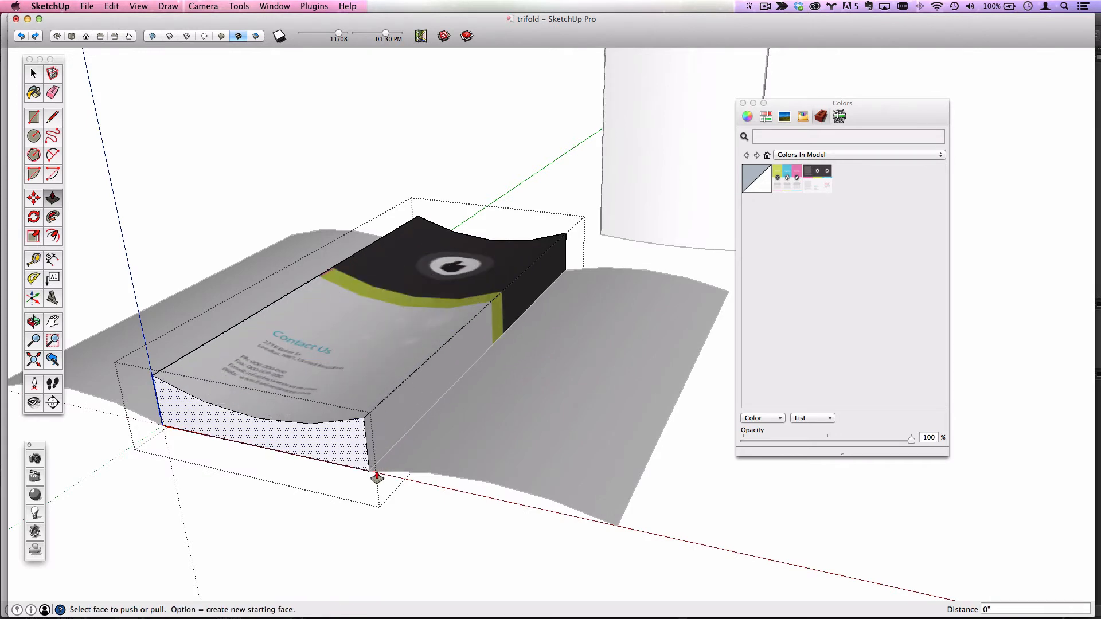
pyautogui.click(53, 92)
pyautogui.click(370, 459)
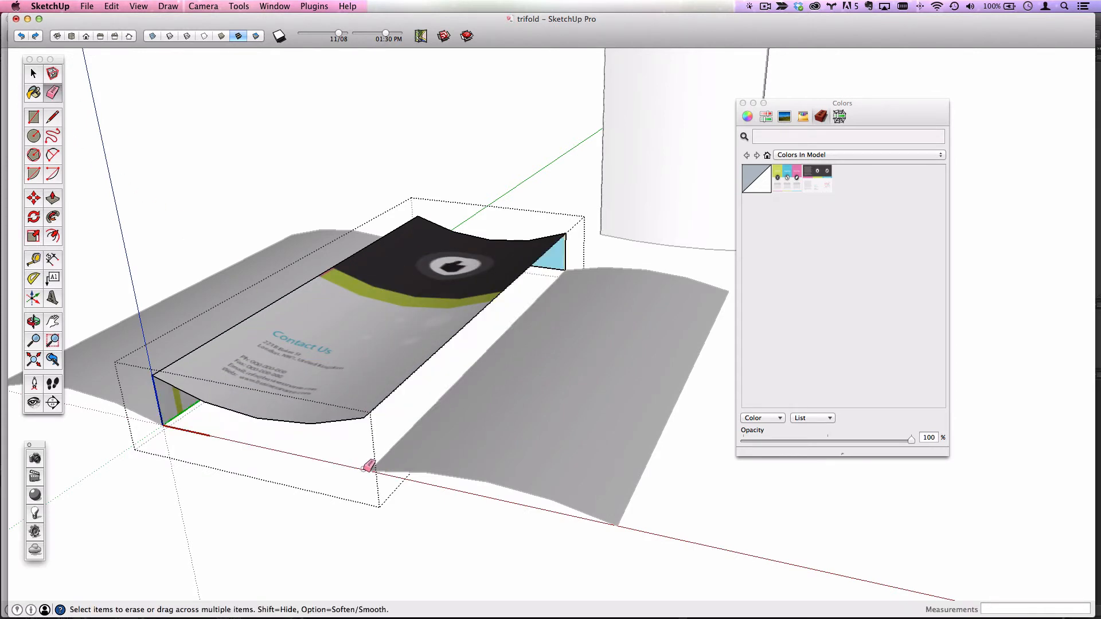
pyautogui.click(568, 254)
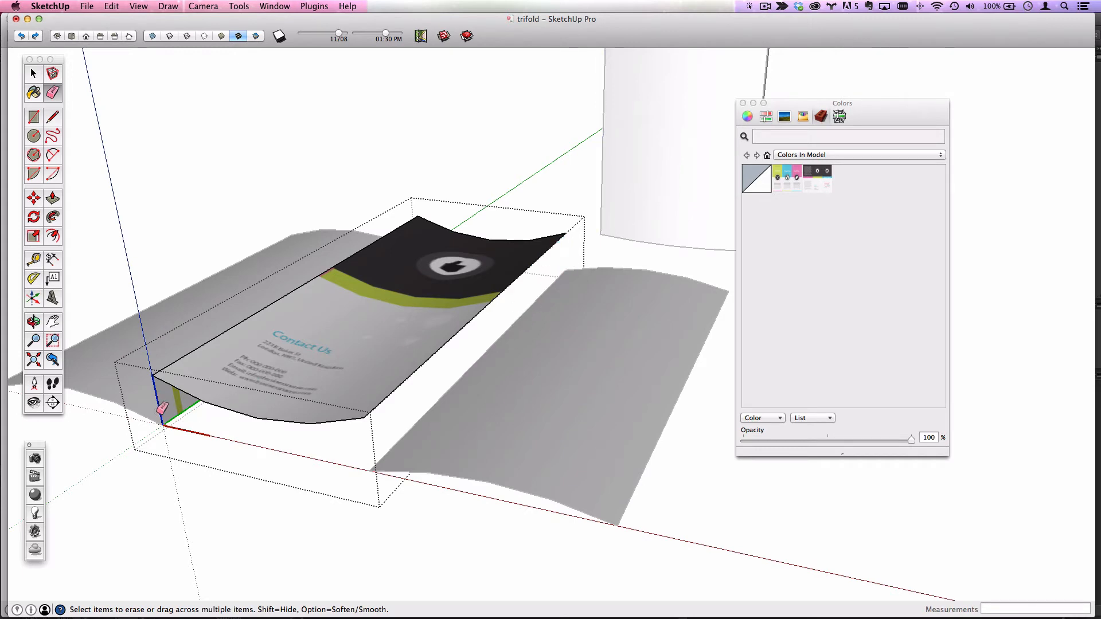
pyautogui.moveTo(191, 425)
pyautogui.mouseDown(button='middle')
pyautogui.moveTo(393, 356)
pyautogui.moveTo(428, 303)
pyautogui.moveTo(430, 467)
pyautogui.moveTo(442, 473)
pyautogui.moveTo(439, 447)
pyautogui.mouseUp(button='middle')
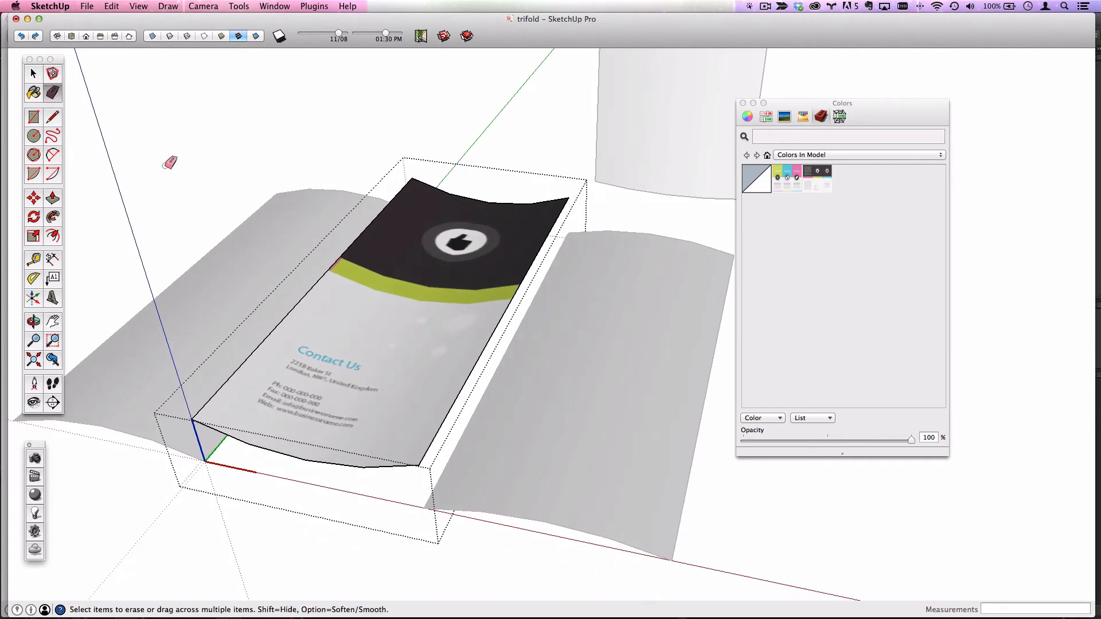
# Step: Show the hidden geometry, examine the individual strips of the curved middle panel by selecting them, and hide the geometry again
pyautogui.press('space')
pyautogui.click(305, 377)
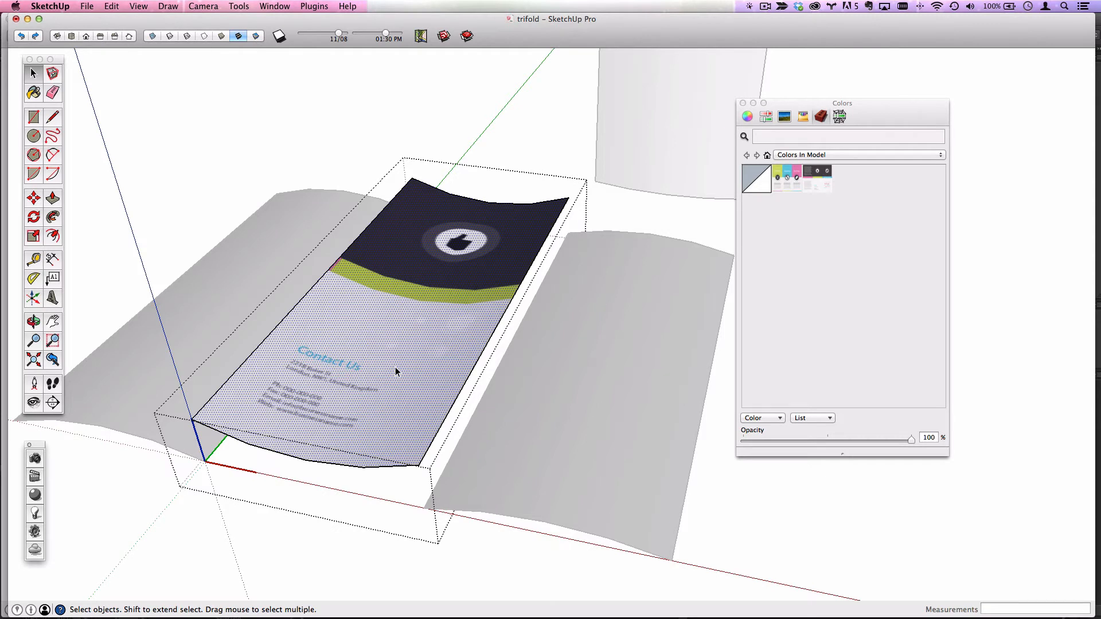
pyautogui.click(138, 6)
pyautogui.click(167, 44)
pyautogui.click(387, 315)
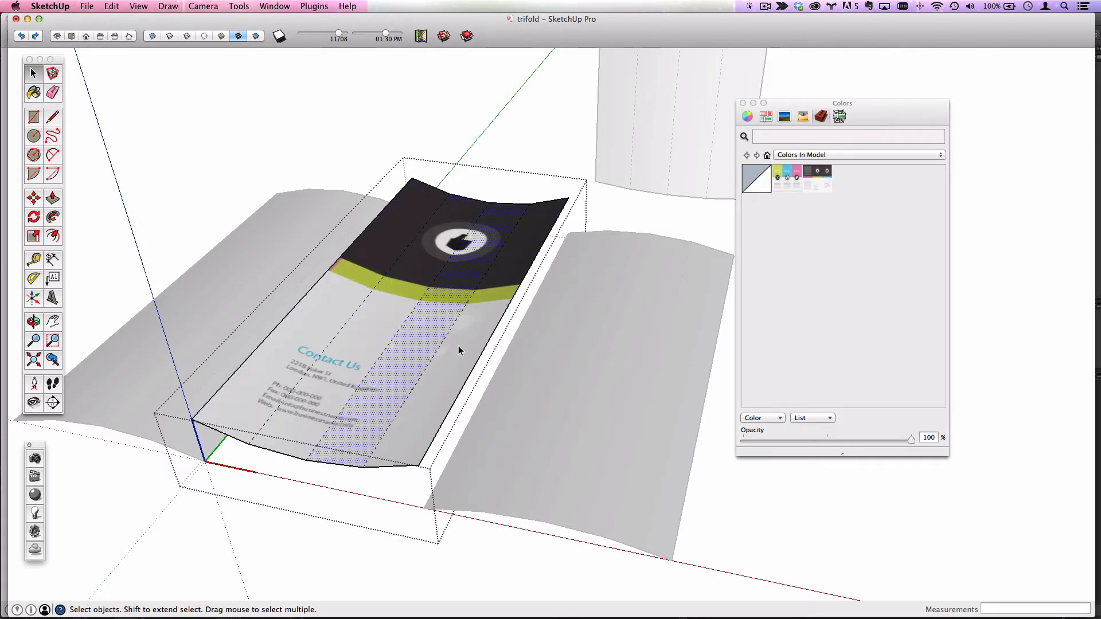
pyautogui.click(457, 346)
pyautogui.click(380, 317)
pyautogui.click(361, 304)
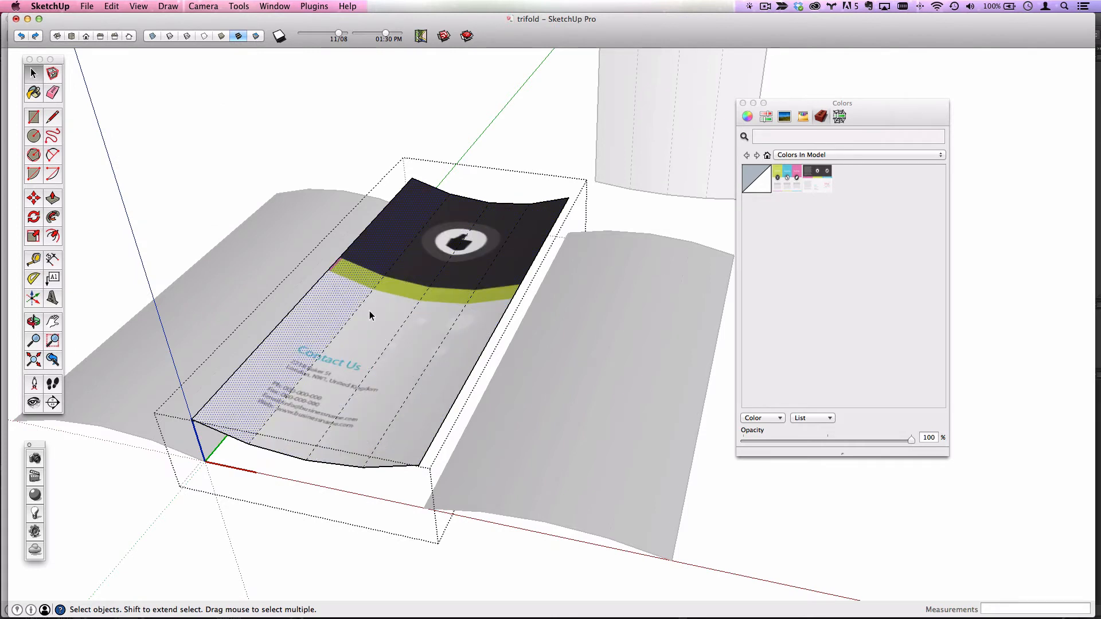
pyautogui.click(382, 320)
pyautogui.click(424, 344)
pyautogui.click(454, 351)
pyautogui.click(129, 5)
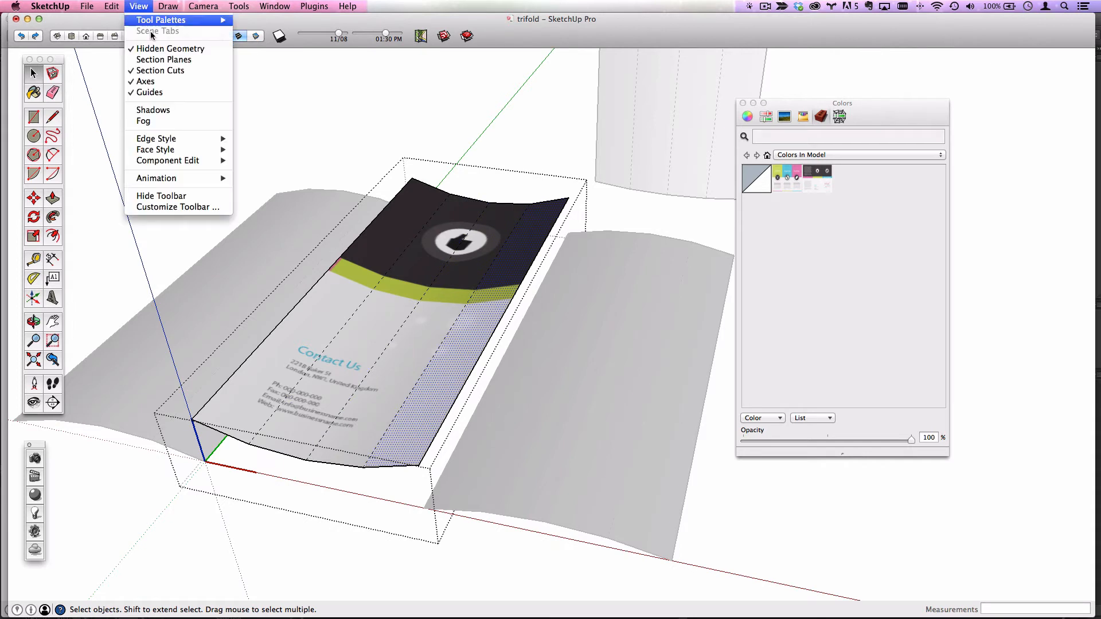
pyautogui.click(172, 49)
# Step: Move the concave surface down 7/8" so its corner meets the origin end of the adjacent panel, and close the group
pyautogui.click(374, 320)
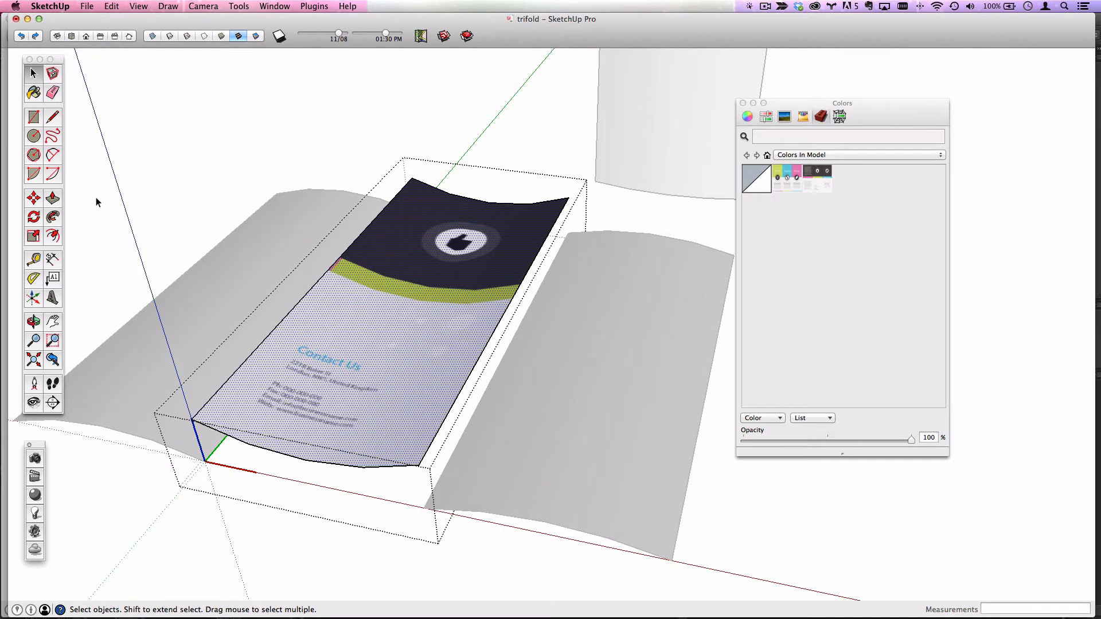
pyautogui.click(34, 201)
pyautogui.click(195, 420)
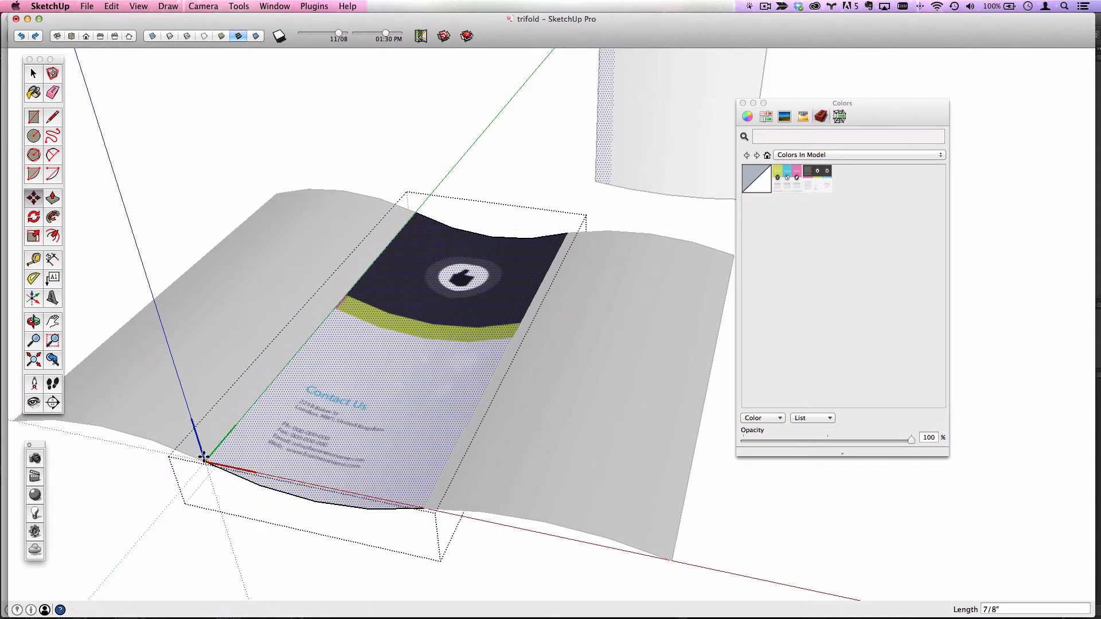
pyautogui.scroll(4, 203, 459)
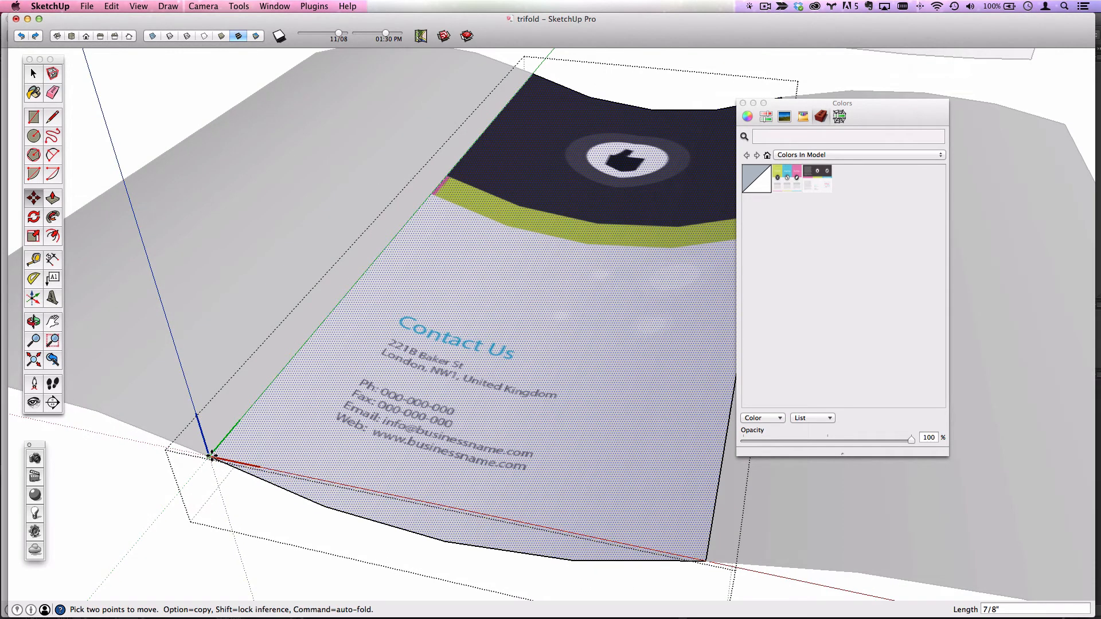
pyautogui.scroll(-3, 212, 458)
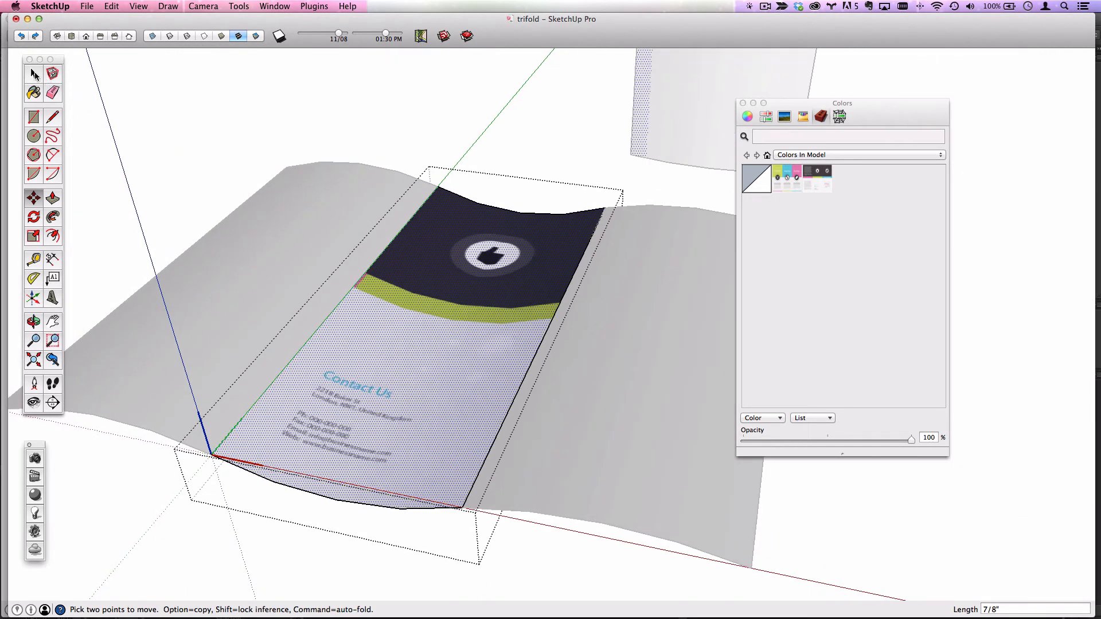
pyautogui.click(32, 71)
pyautogui.click(222, 110)
pyautogui.scroll(-4, 477, 295)
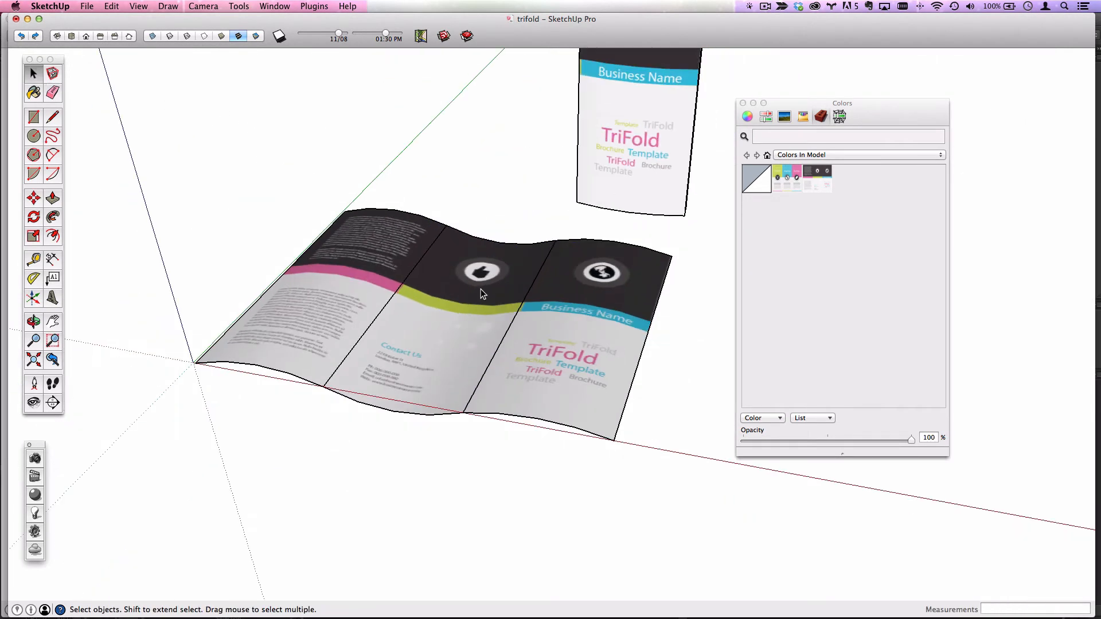
# Step: Scale all three panels of the flat brochure together along the blue axis by 0.43 to soften their curvature
pyautogui.moveTo(482, 293); pyautogui.dragTo(585, 219, button='middle')
pyautogui.scroll(3, 468, 320)
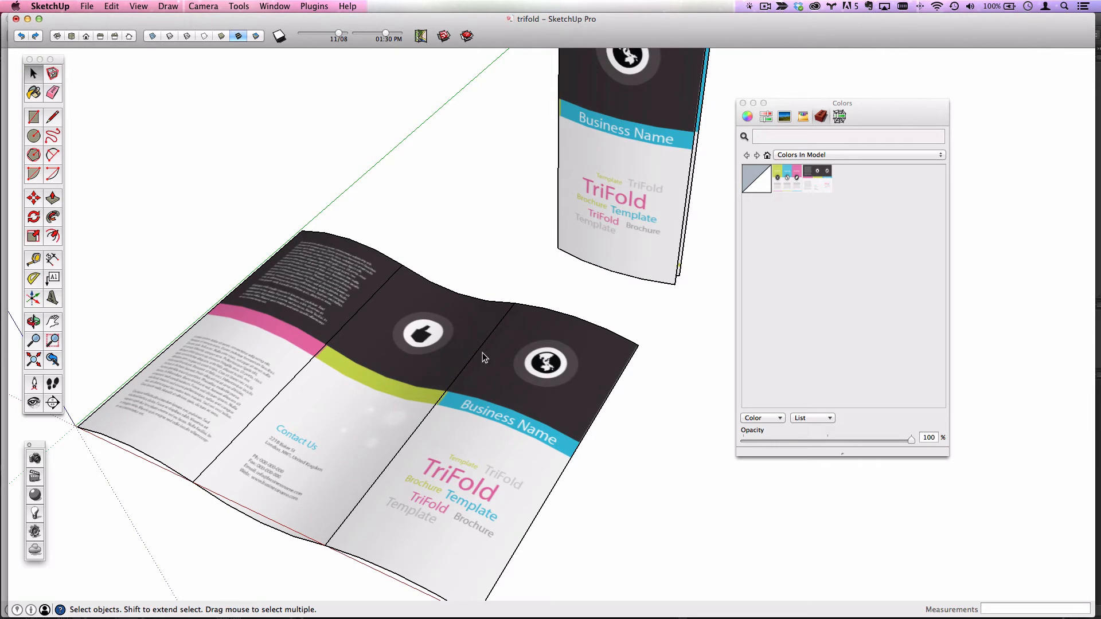
pyautogui.moveTo(291, 272); pyautogui.dragTo(417, 285, button='middle')
pyautogui.scroll(-3, 416, 285)
pyautogui.scroll(-2, 431, 273)
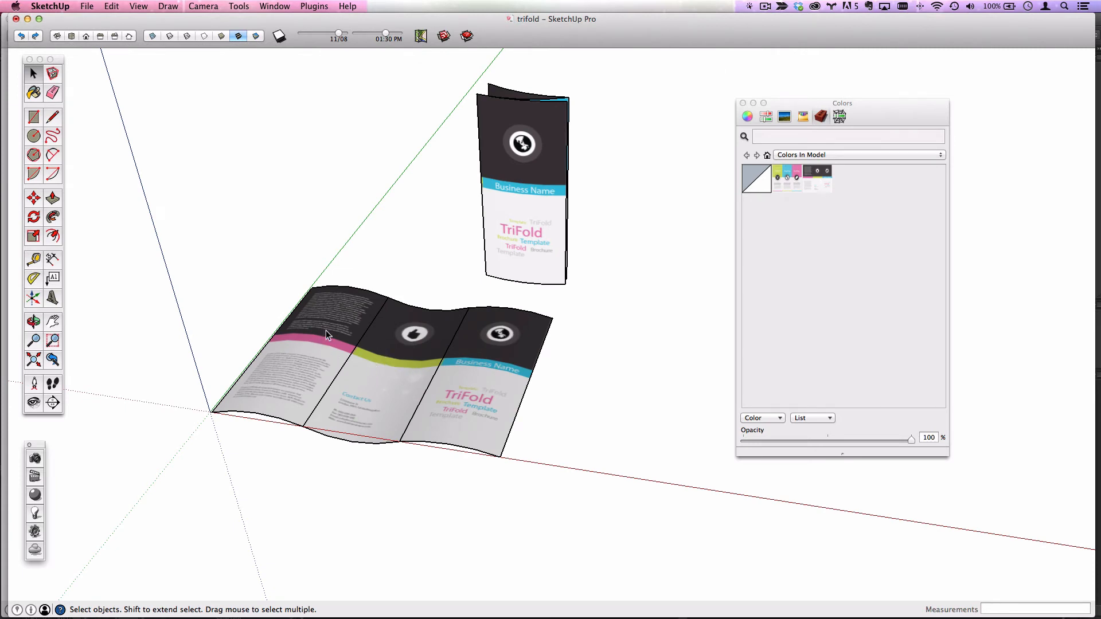
pyautogui.moveTo(442, 479); pyautogui.dragTo(380, 422)
pyautogui.moveTo(299, 376); pyautogui.dragTo(300, 377)
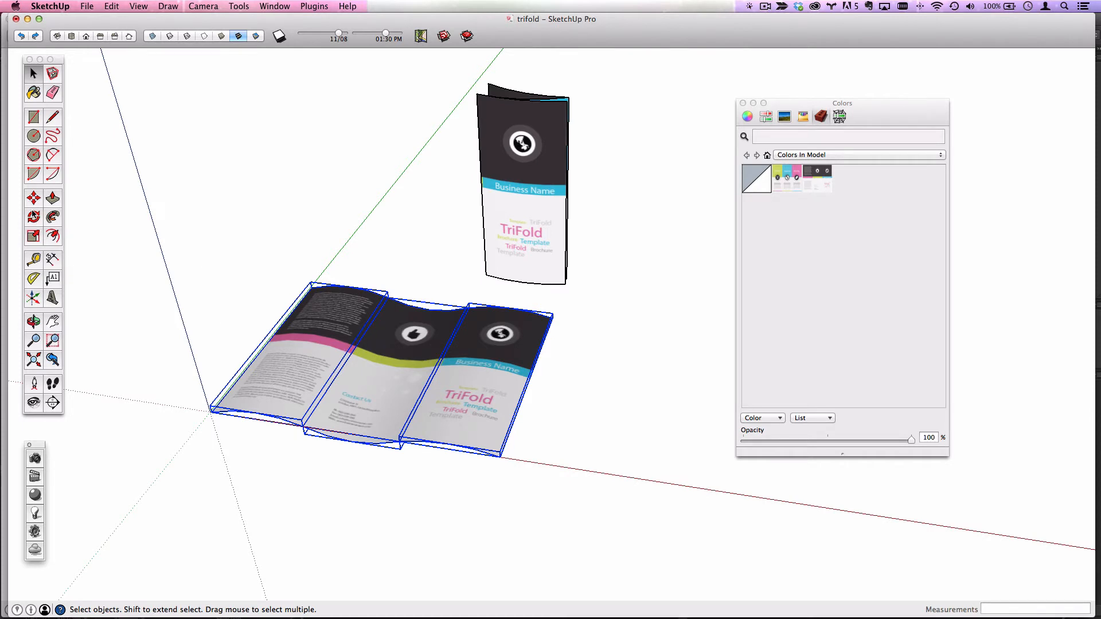
pyautogui.click(34, 236)
pyautogui.moveTo(394, 369); pyautogui.dragTo(393, 358)
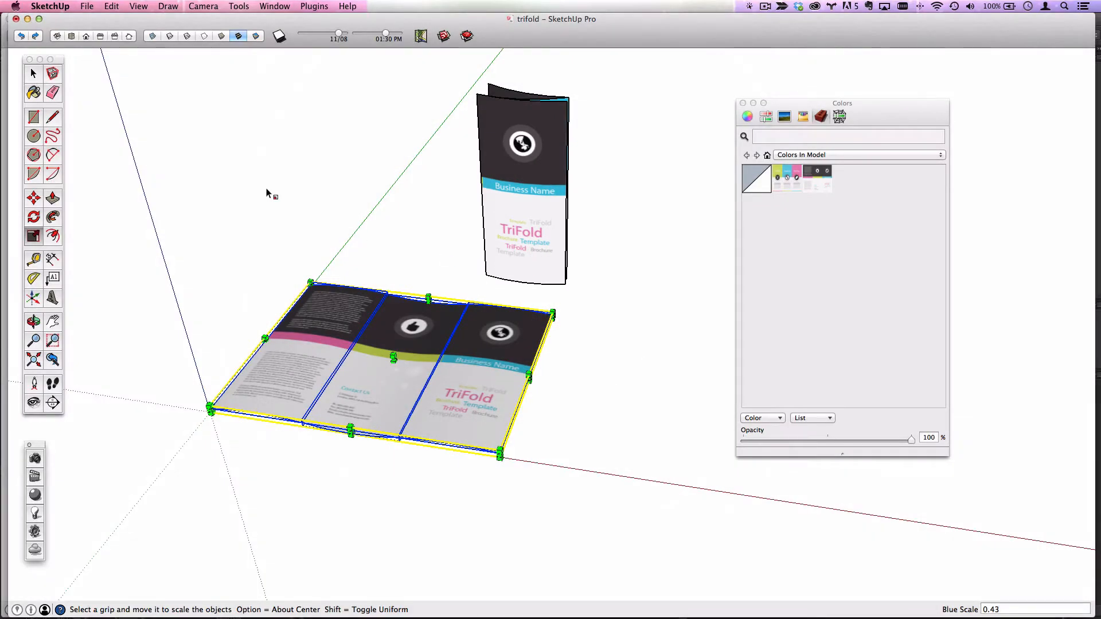
pyautogui.click(36, 72)
pyautogui.click(411, 284)
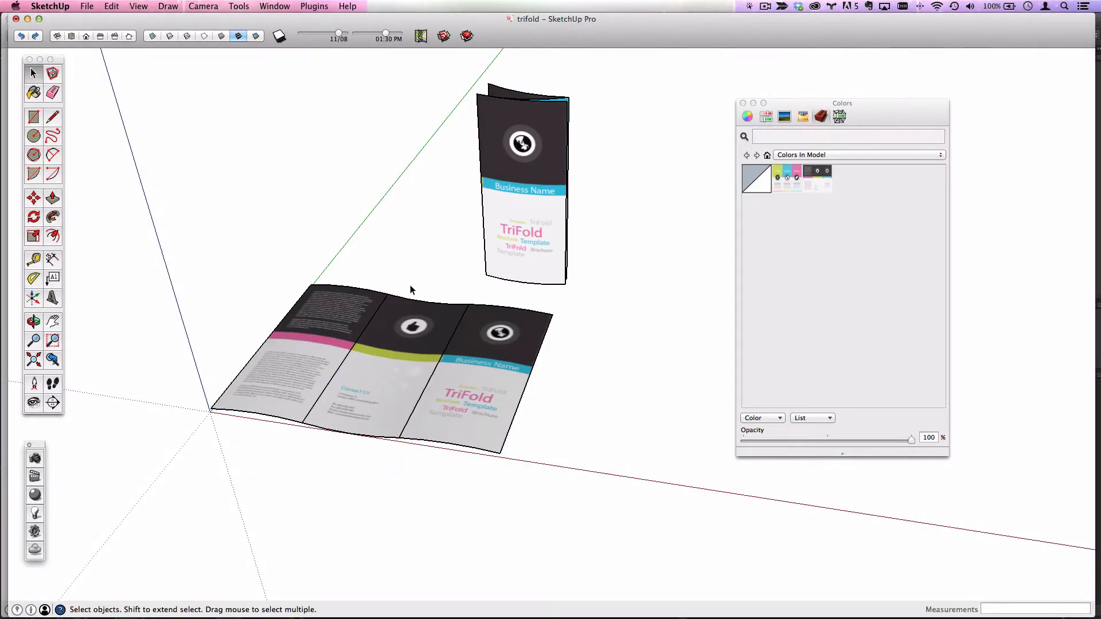
# Step: Try exaggerating the text panel's curvature by scaling it taller along the blue axis, and undo the scaling
pyautogui.scroll(3, 388, 379)
pyautogui.moveTo(420, 387); pyautogui.dragTo(400, 339, button='middle')
pyautogui.click(346, 322)
pyautogui.scroll(-2, 341, 320)
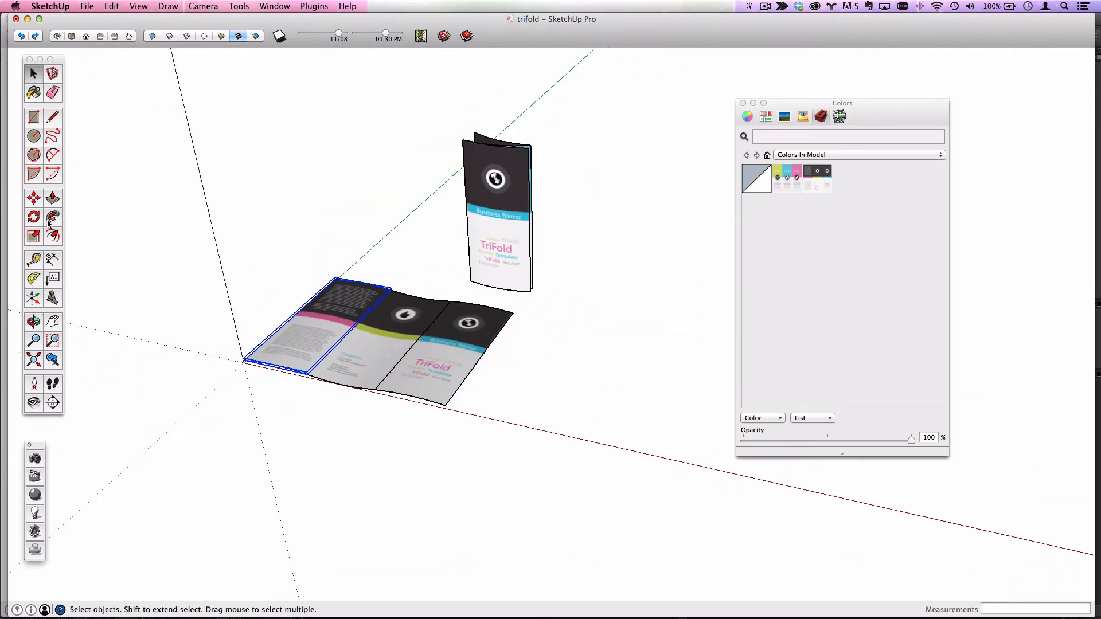
pyautogui.click(33, 236)
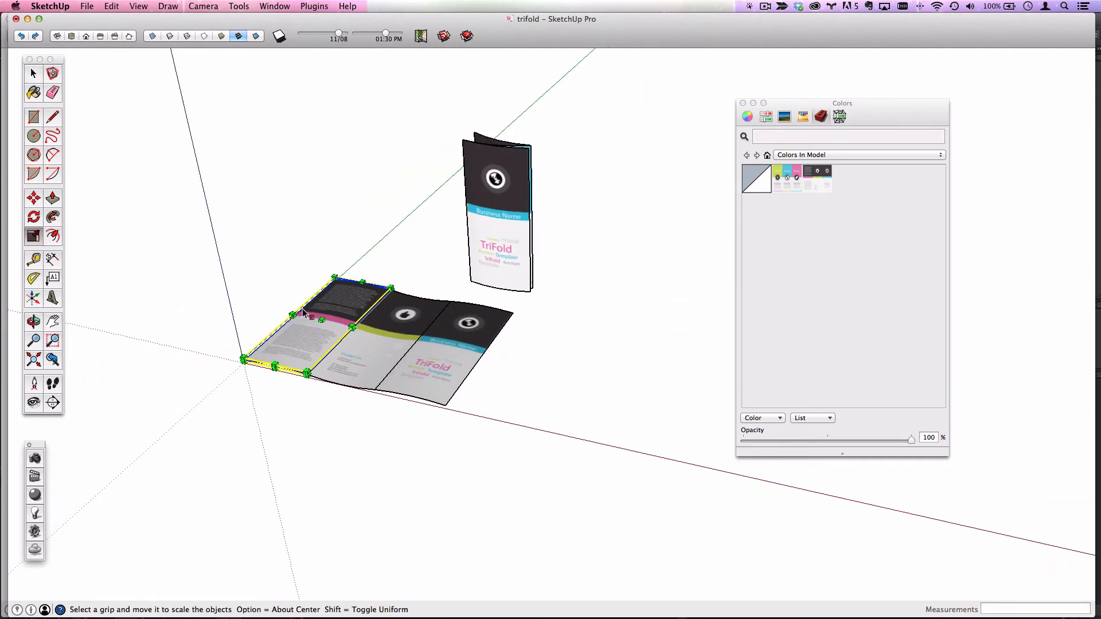
pyautogui.moveTo(322, 323); pyautogui.dragTo(324, 247)
pyautogui.moveTo(315, 291); pyautogui.dragTo(461, 280, button='middle')
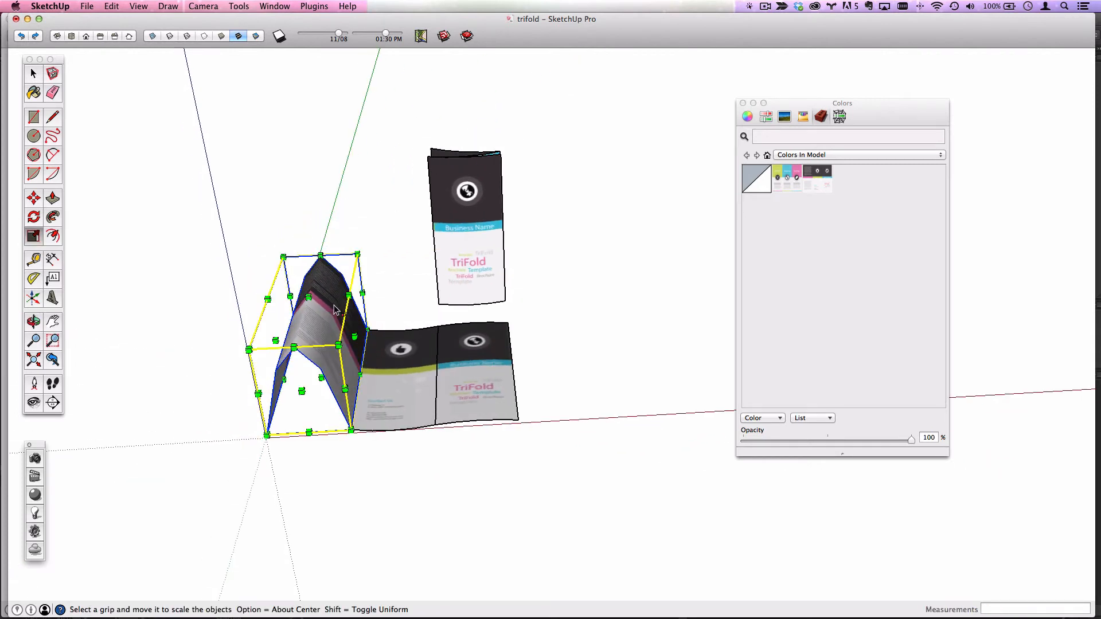
pyautogui.click(33, 74)
pyautogui.click(384, 182)
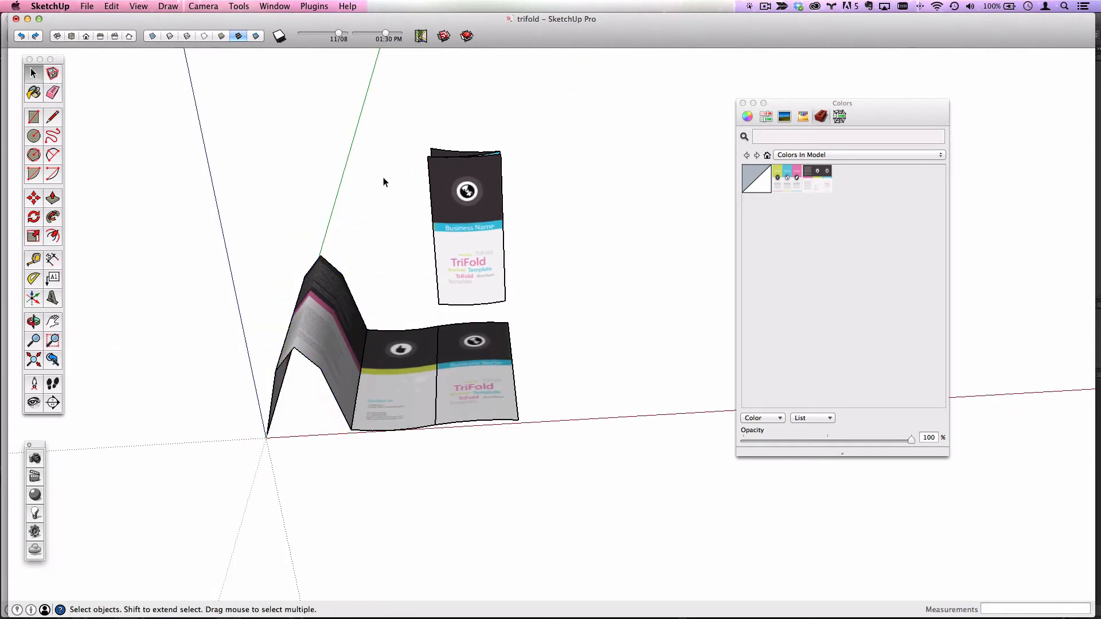
pyautogui.click(21, 36)
# Step: Draw a large ground rectangle extending beyond both brochures and push/pull it into a thin tabletop slab
pyautogui.moveTo(400, 352); pyautogui.dragTo(441, 339, button='middle')
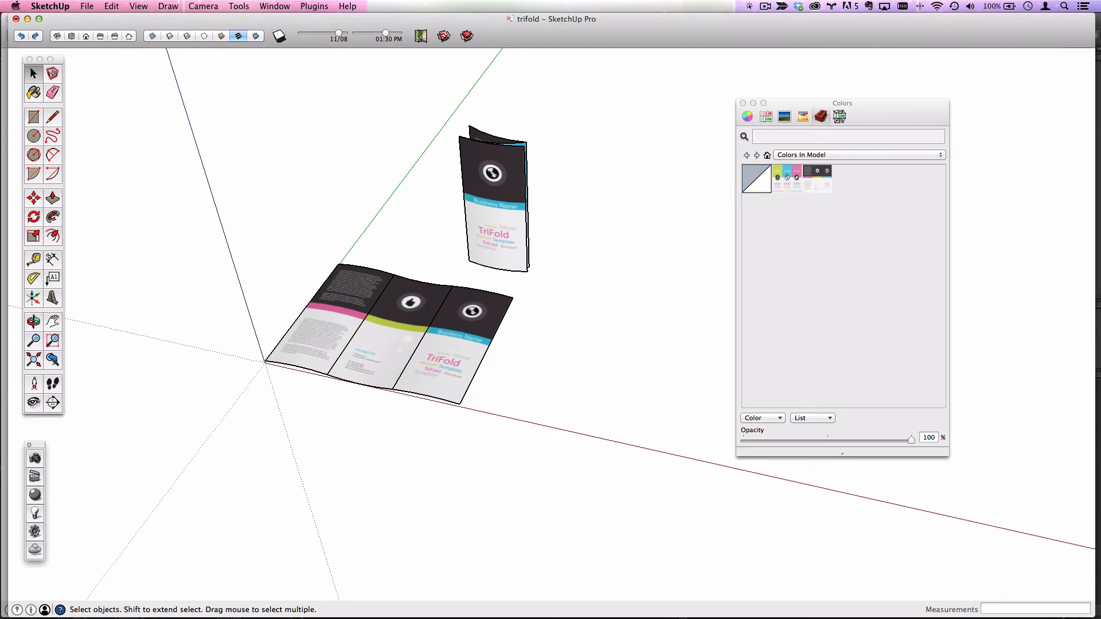
pyautogui.click(34, 116)
pyautogui.click(251, 159)
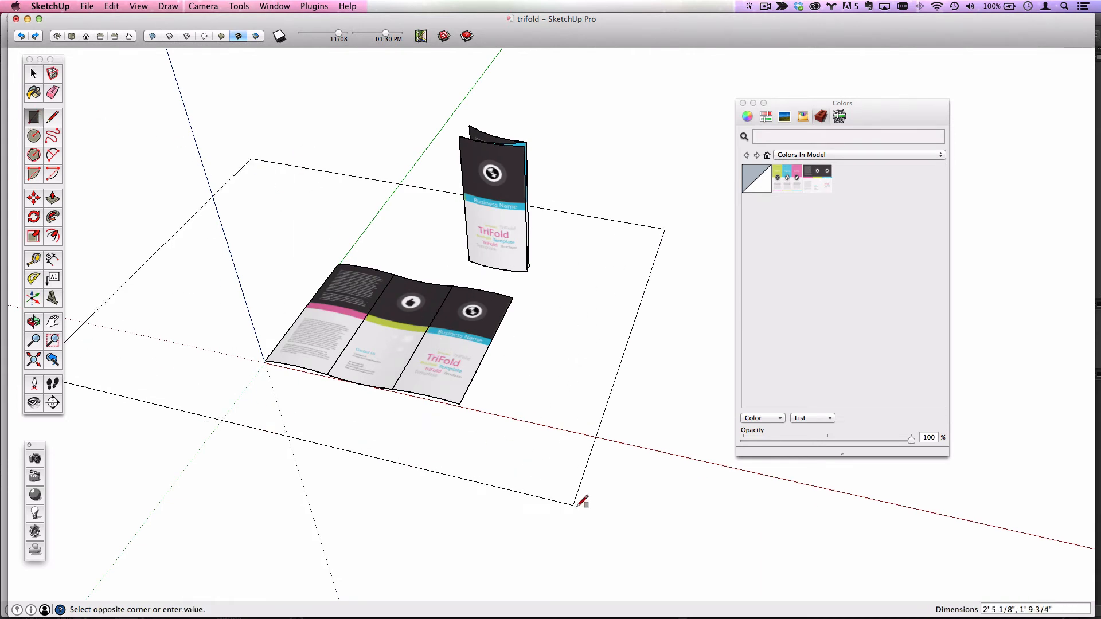
pyautogui.click(596, 522)
pyautogui.click(52, 198)
pyautogui.moveTo(169, 312); pyautogui.dragTo(453, 394)
# Step: Paint the tabletop slab's top and edges with the light plank texture from the Wood materials
pyautogui.press('b')
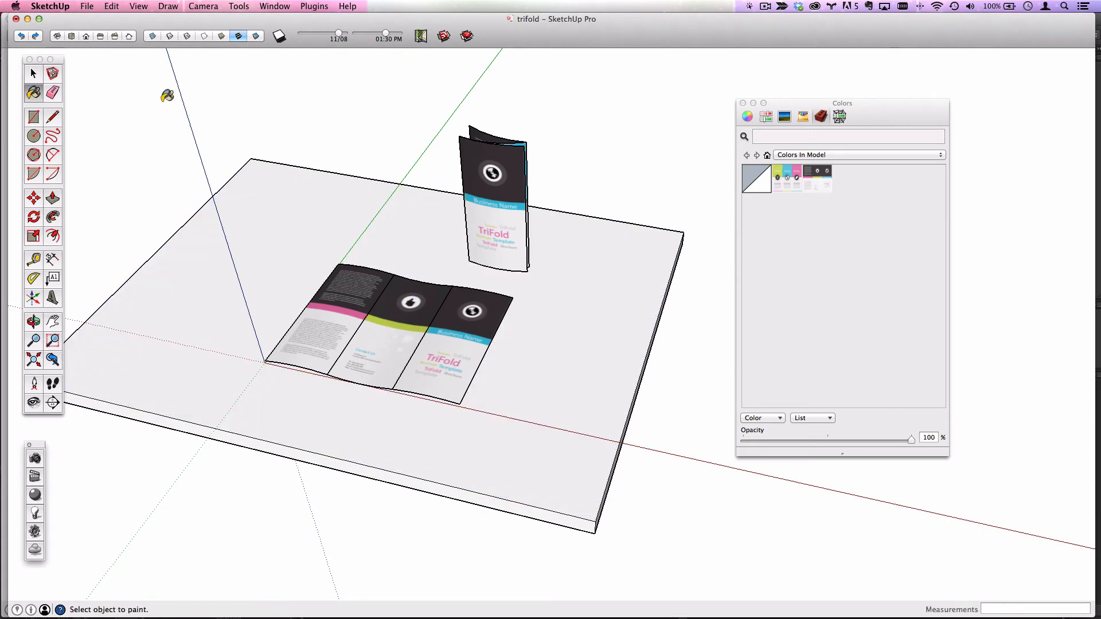
pyautogui.click(835, 154)
pyautogui.click(819, 318)
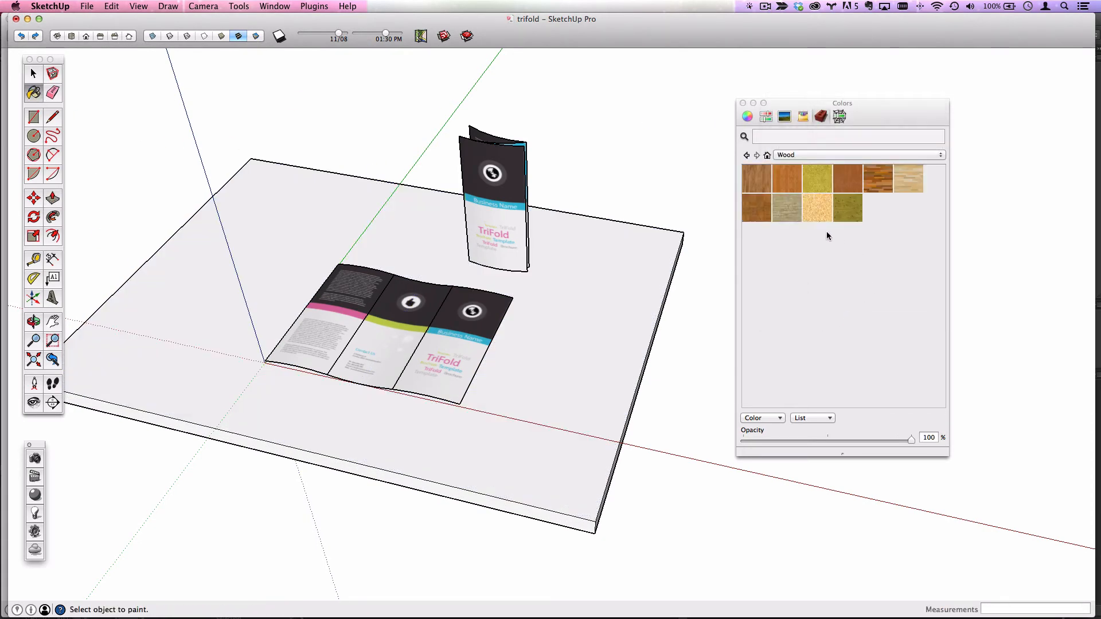
pyautogui.click(914, 178)
pyautogui.click(631, 268)
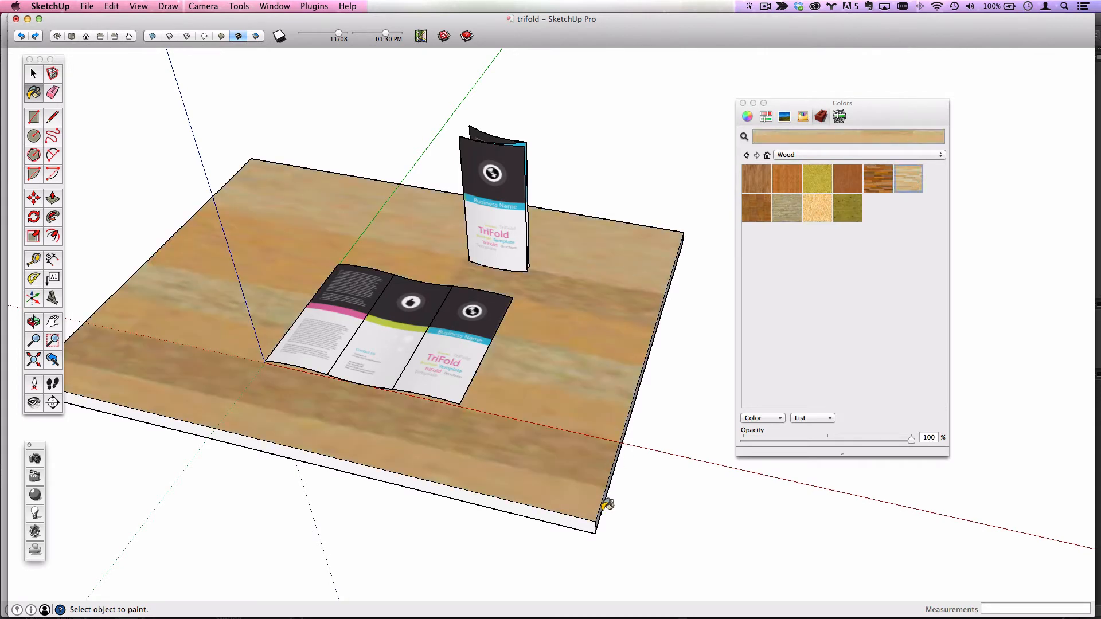
pyautogui.click(593, 522)
pyautogui.scroll(3, 593, 522)
pyautogui.scroll(-5, 603, 503)
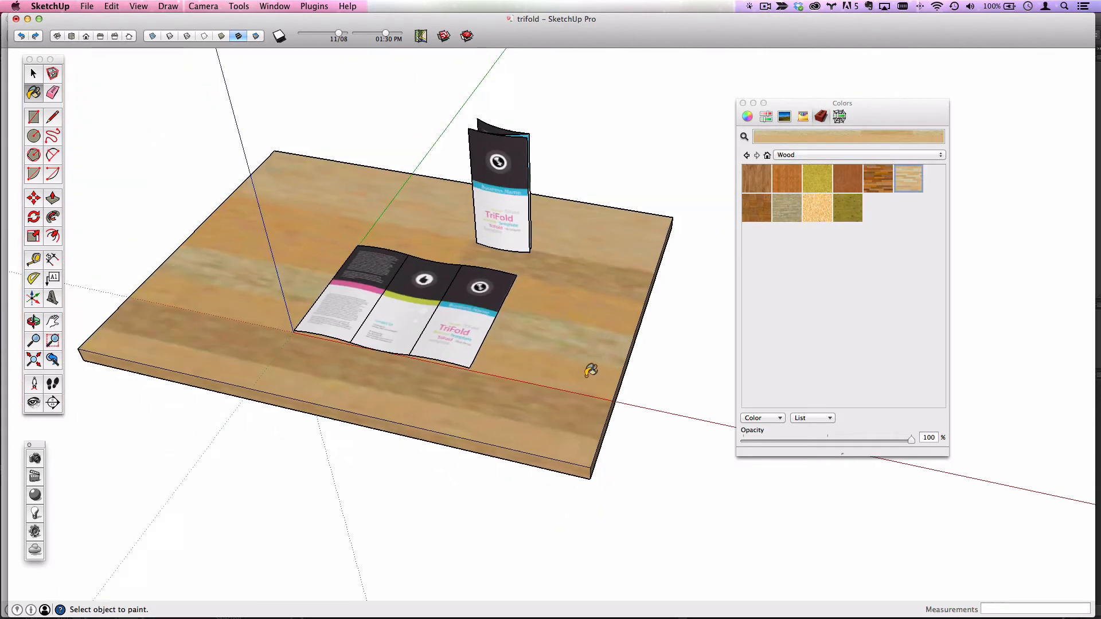
# Step: Select the wood tabletop with both brochures and move them all upward along the blue axis, above the origin
pyautogui.moveTo(591, 369); pyautogui.dragTo(686, 343, button='middle')
pyautogui.moveTo(516, 369)
pyautogui.mouseDown(button='middle')
pyautogui.moveTo(579, 462)
pyautogui.moveTo(650, 371)
pyautogui.moveTo(542, 369)
pyautogui.mouseUp(button='middle')
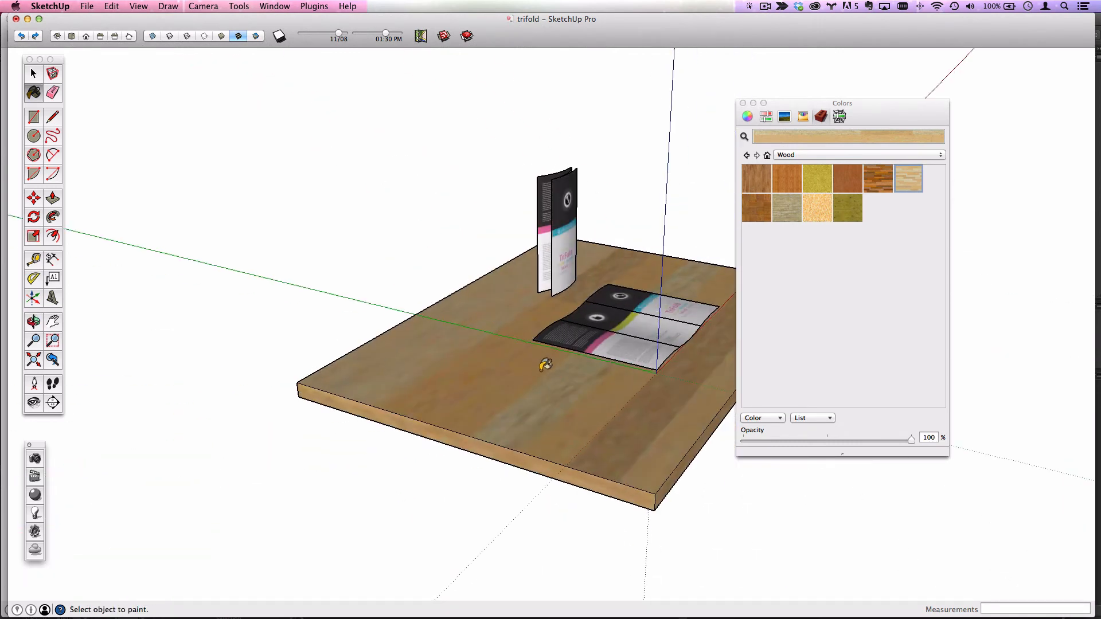
pyautogui.moveTo(625, 367)
pyautogui.mouseDown(button='middle')
pyautogui.moveTo(541, 373)
pyautogui.moveTo(423, 347)
pyautogui.mouseUp(button='middle')
pyautogui.scroll(-3, 423, 347)
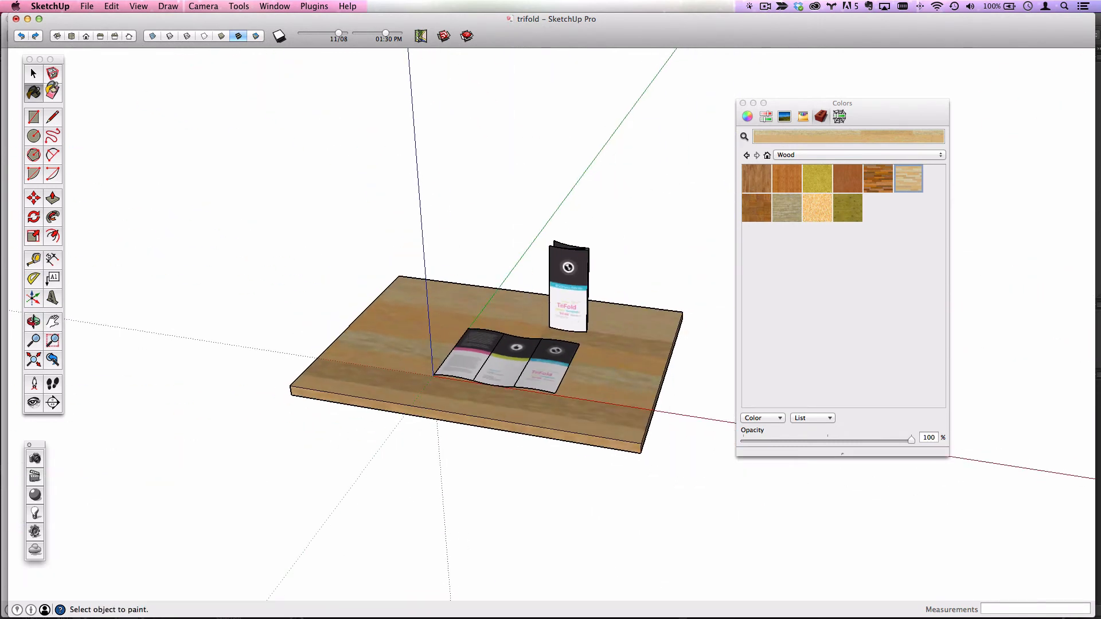
pyautogui.click(33, 72)
pyautogui.moveTo(225, 144); pyautogui.dragTo(699, 486)
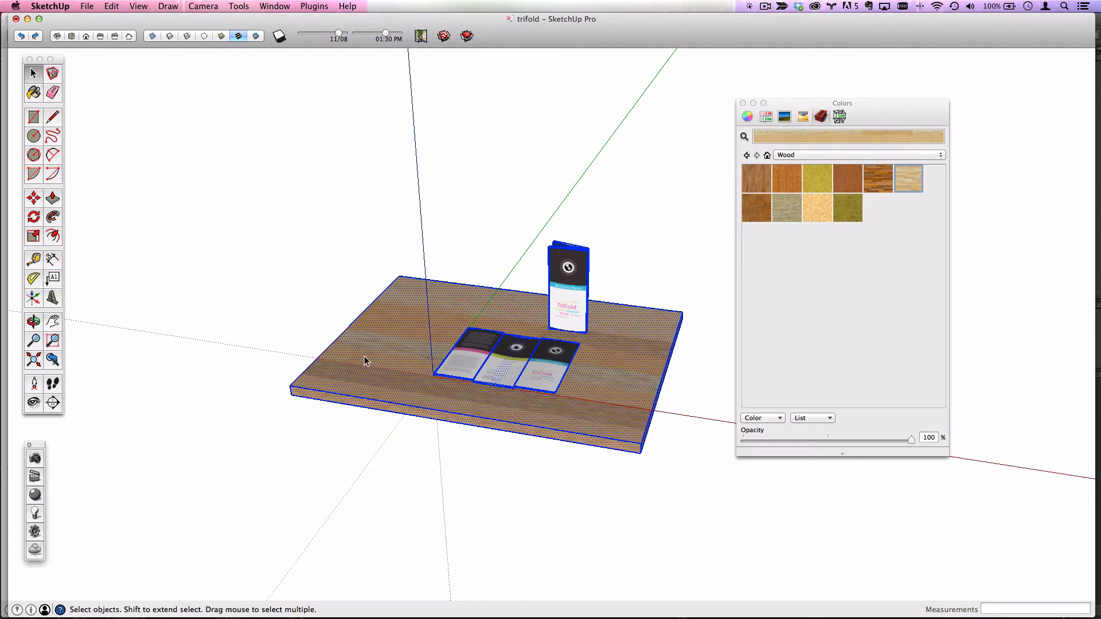
pyautogui.click(34, 198)
pyautogui.click(231, 400)
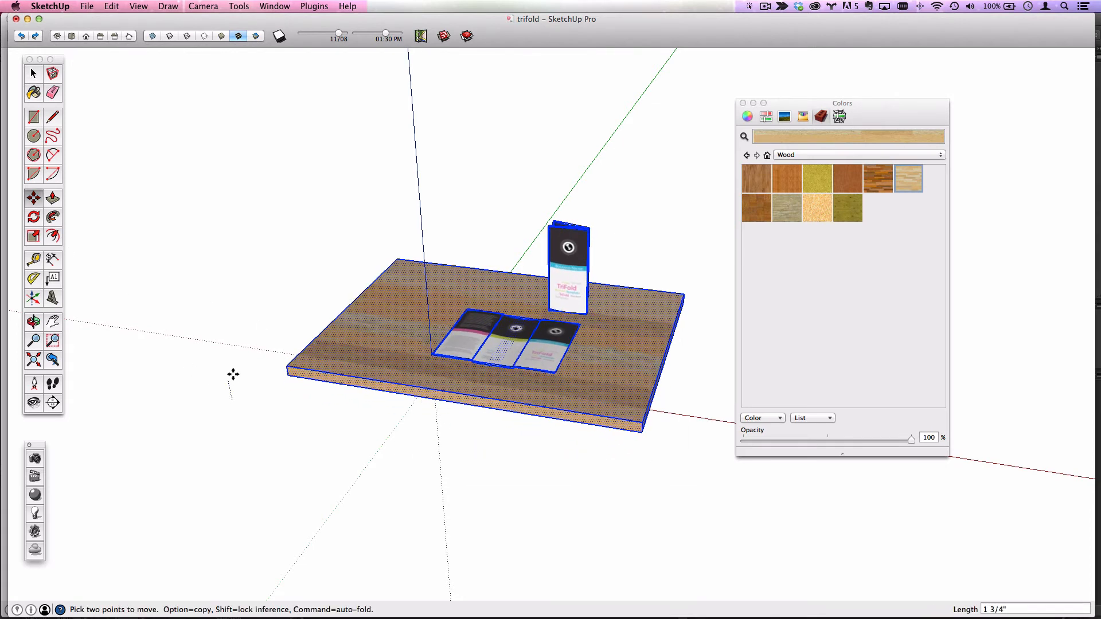
pyautogui.click(218, 334)
pyautogui.moveTo(447, 418); pyautogui.dragTo(419, 239, button='middle')
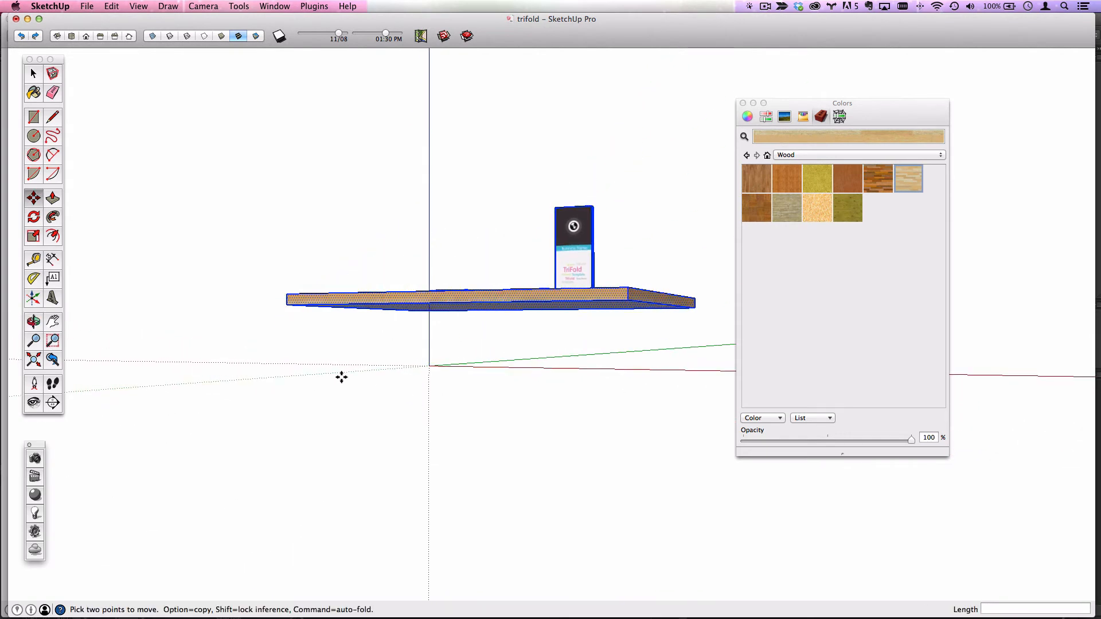
pyautogui.moveTo(534, 377); pyautogui.dragTo(406, 322, button='middle')
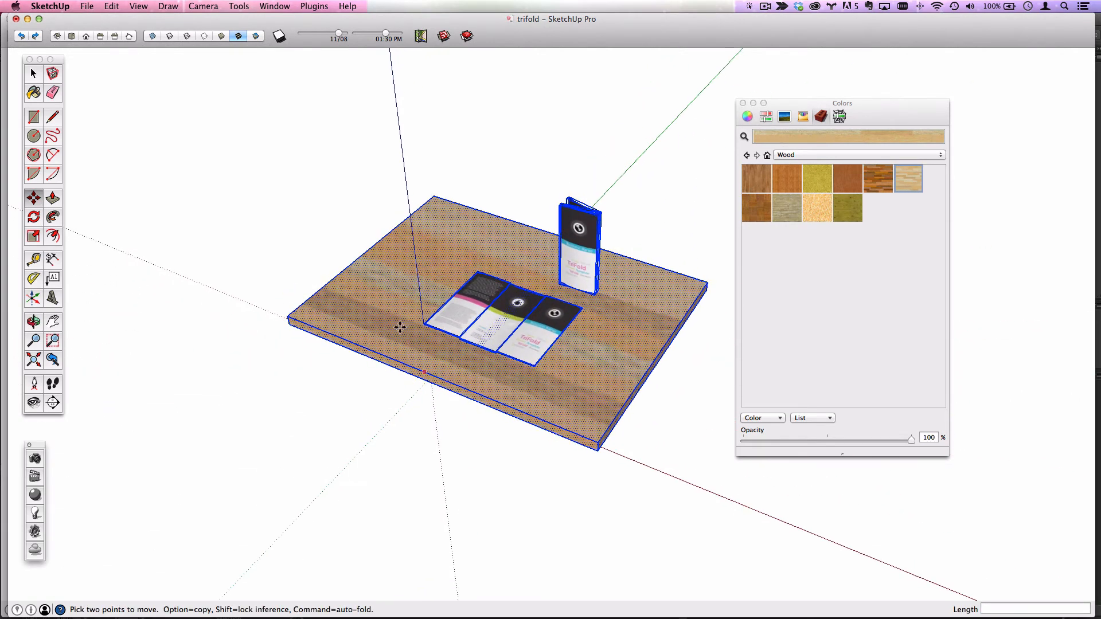
# Step: Rotate the flat brochure's text panel down toward the tabletop by about 3.1° around its fold with the contact panel
pyautogui.scroll(3, 354, 201)
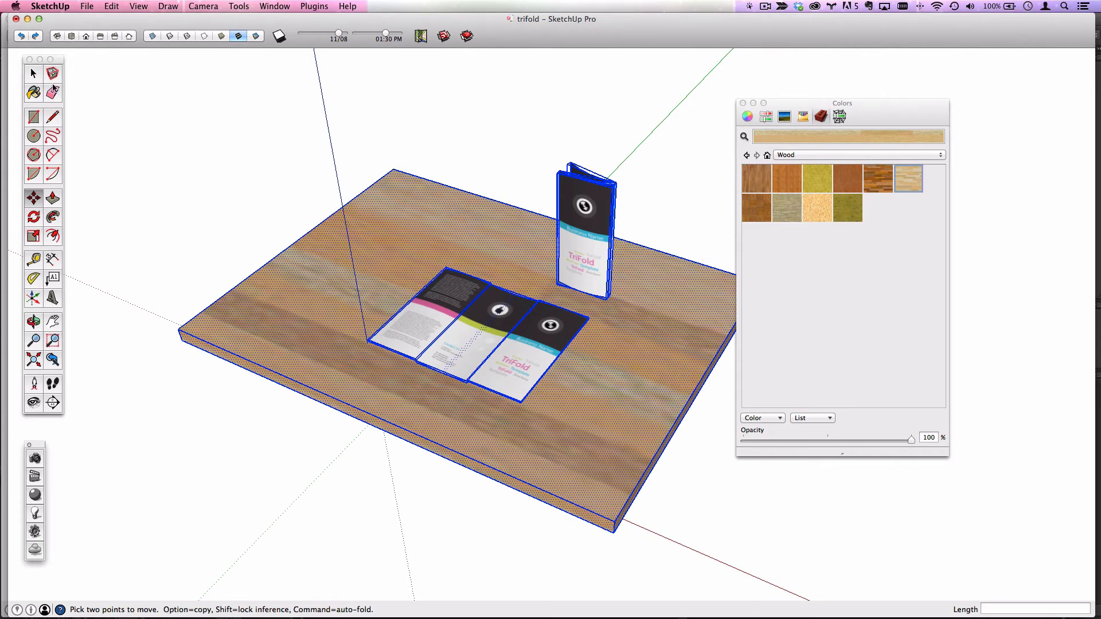
pyautogui.press('space')
pyautogui.click(418, 146)
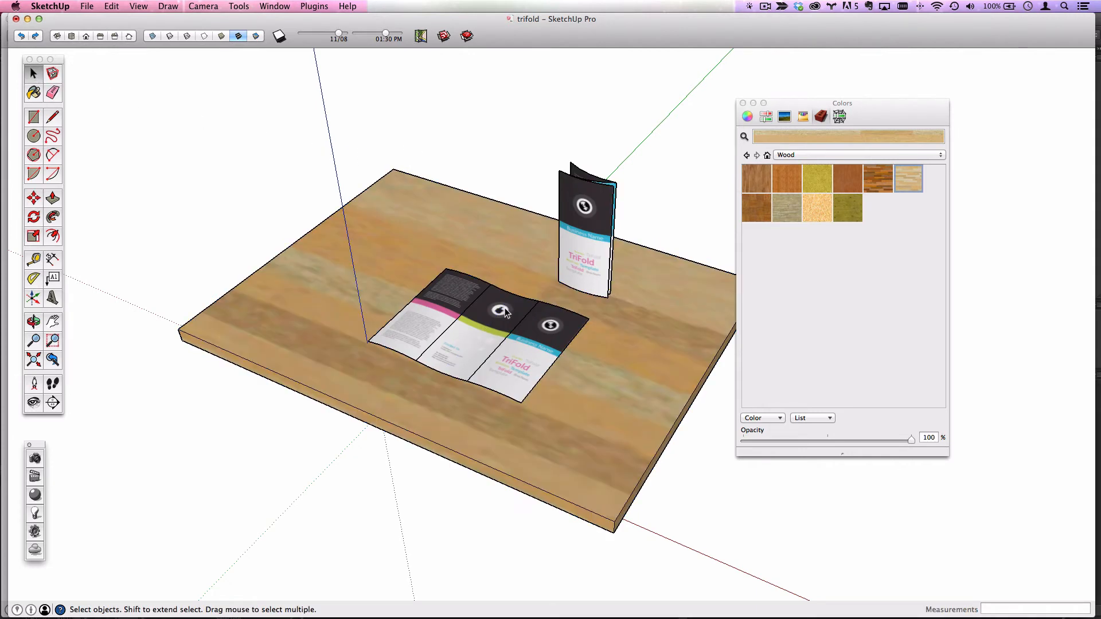
pyautogui.moveTo(505, 312); pyautogui.dragTo(657, 158, button='middle')
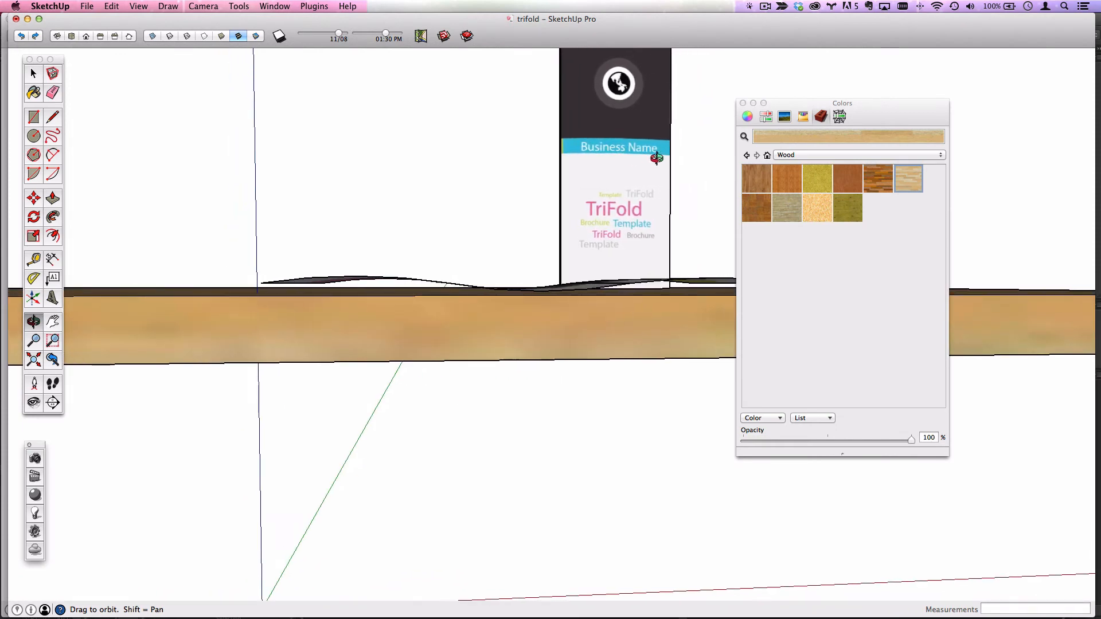
pyautogui.scroll(5, 275, 290)
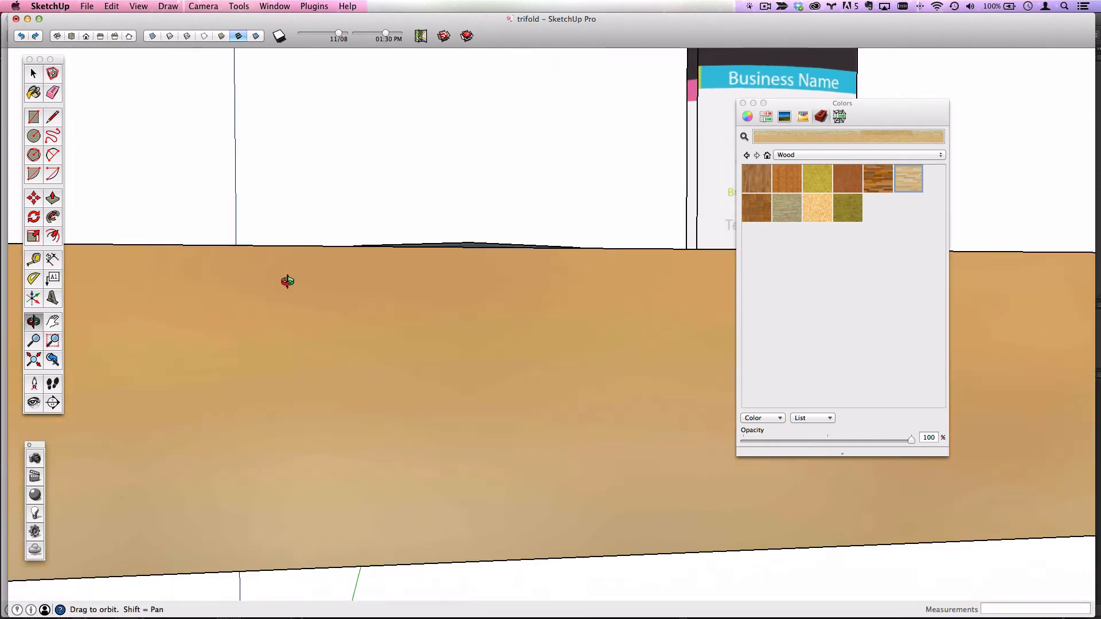
pyautogui.moveTo(287, 281); pyautogui.dragTo(374, 334, button='middle')
pyautogui.click(373, 334)
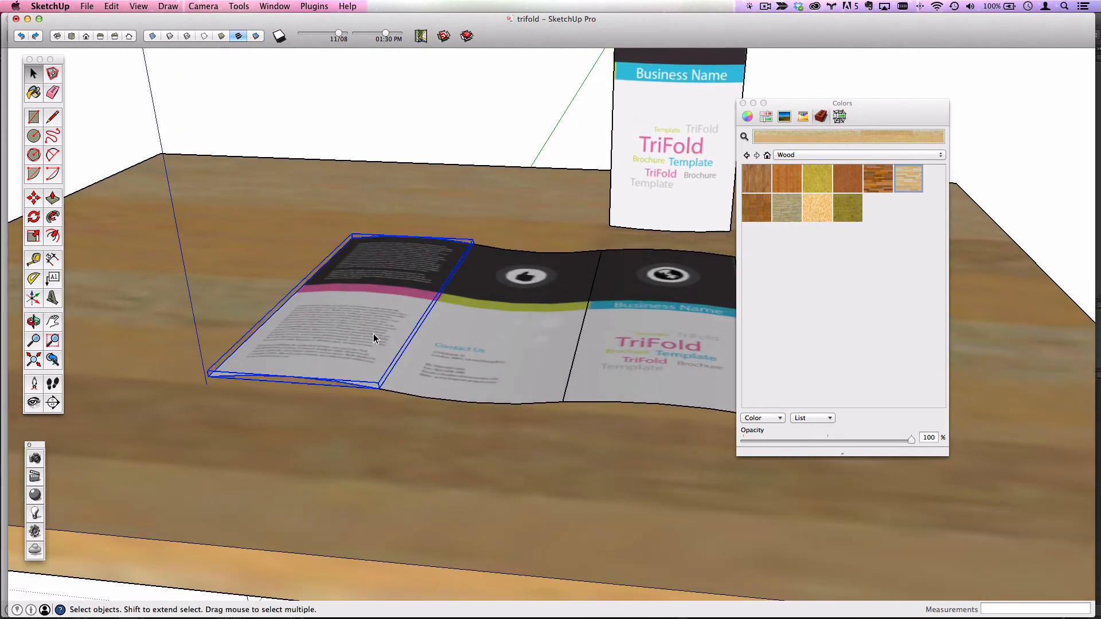
pyautogui.click(34, 216)
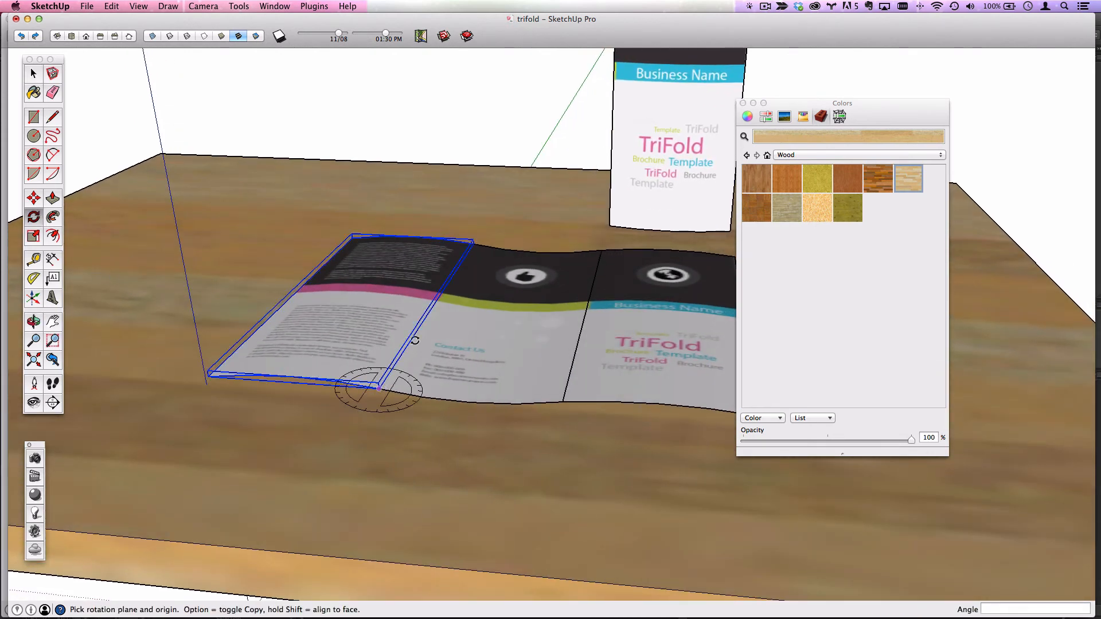
pyautogui.click(378, 388)
pyautogui.scroll(5, 204, 376)
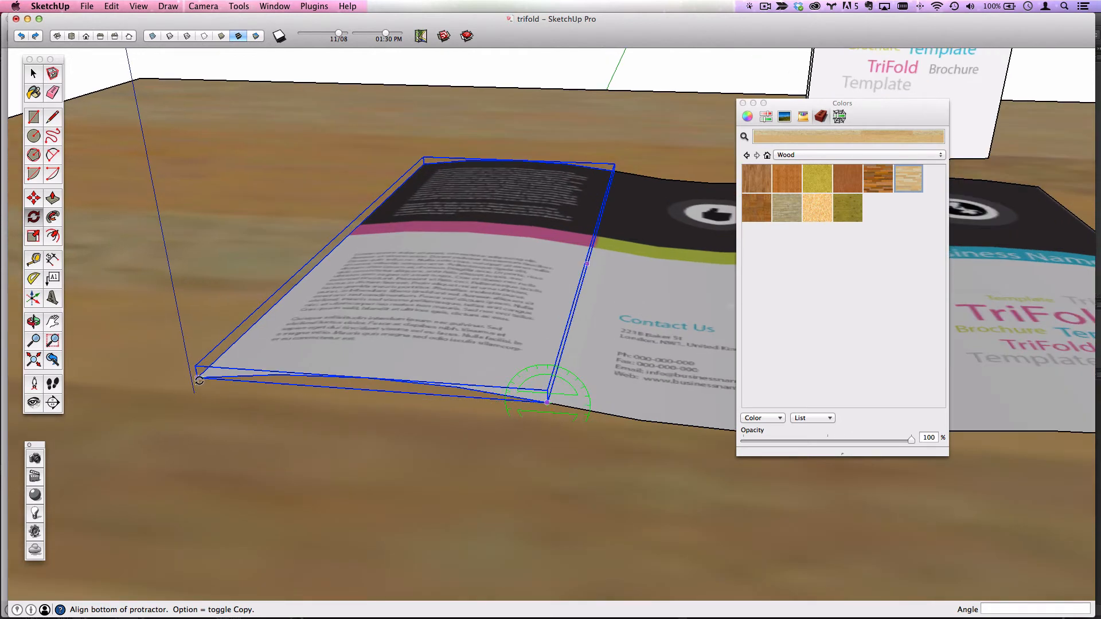
pyautogui.click(199, 381)
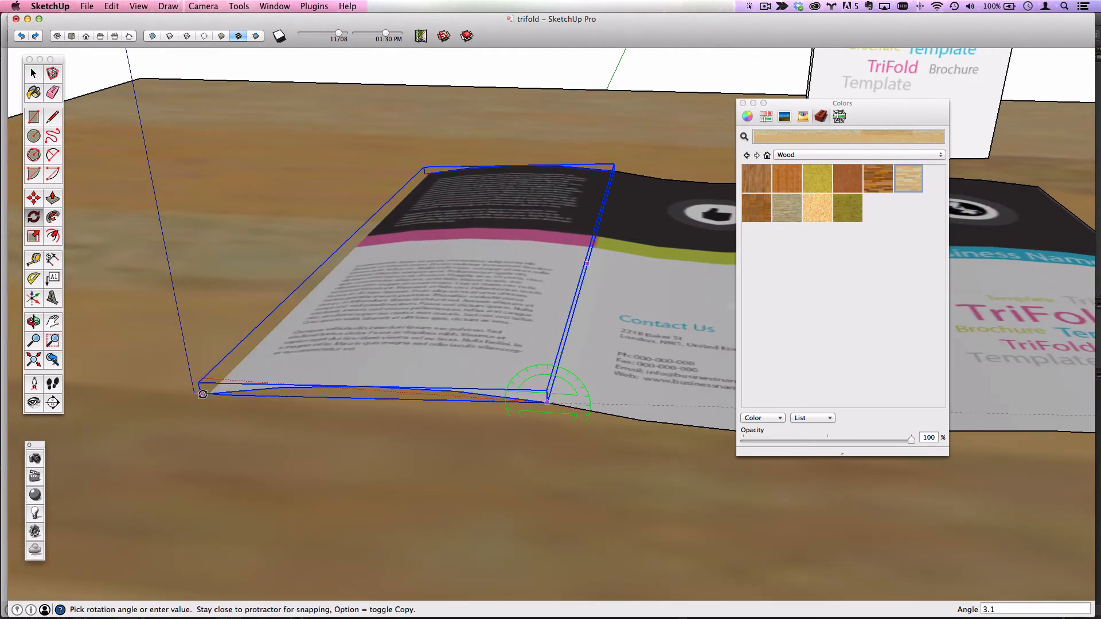
pyautogui.click(202, 394)
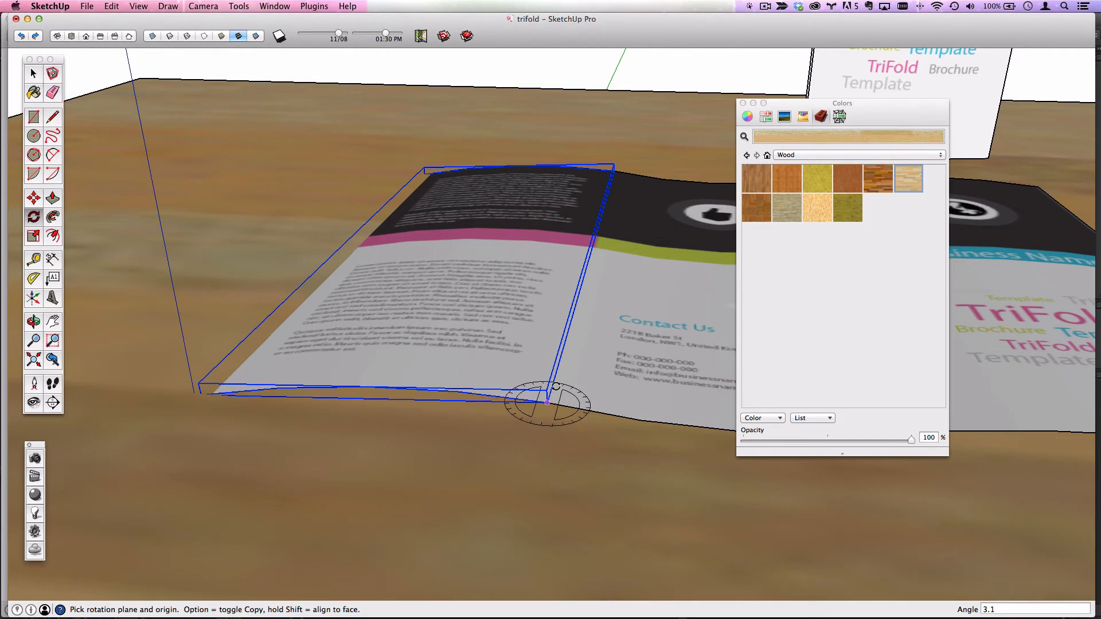
# Step: Rotate the text panel back up slightly around the same fold, by about 1.2°
pyautogui.click(547, 403)
pyautogui.click(279, 383)
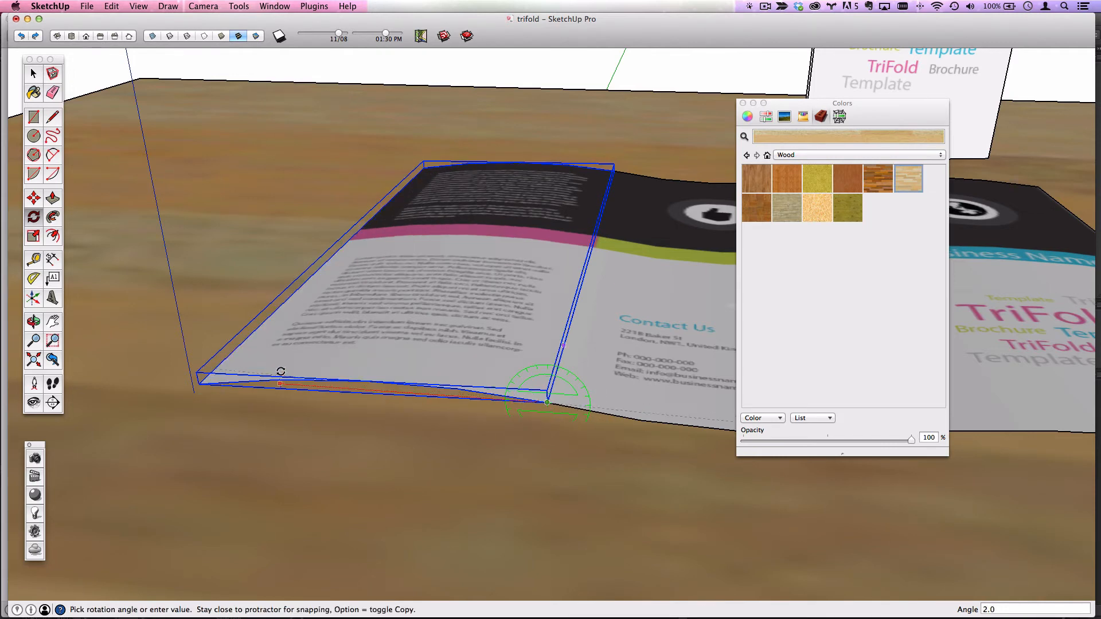
pyautogui.click(157, 369)
pyautogui.scroll(-1, 358, 362)
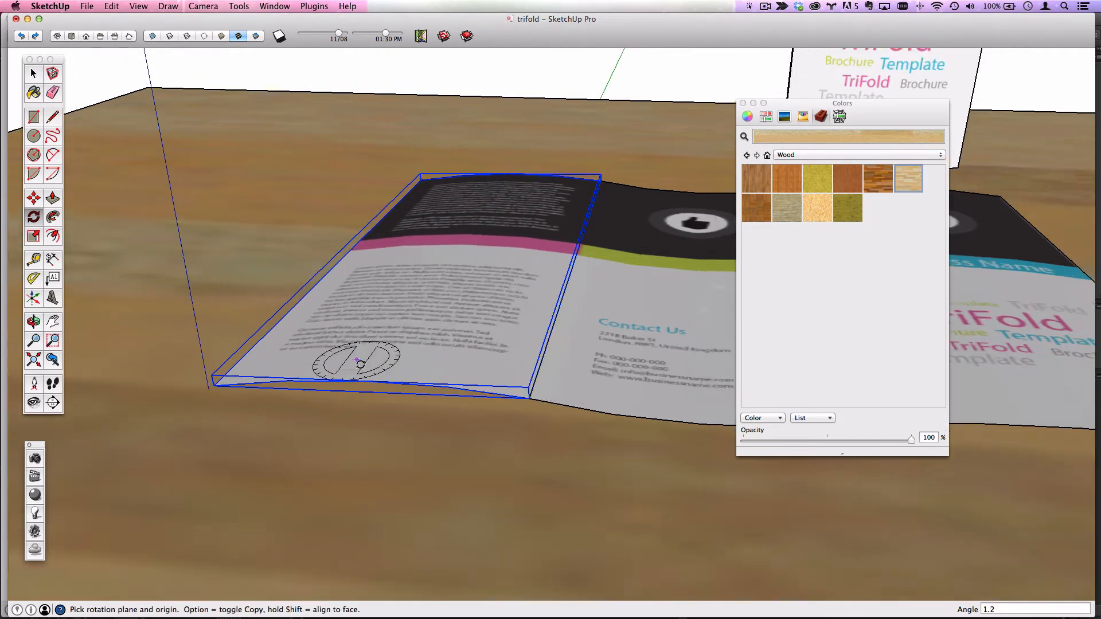
# Step: Rotate the flat brochure's cover panel down toward the tabletop by about 2.7° around its fold with the contact panel
pyautogui.moveTo(360, 365); pyautogui.dragTo(423, 326, button='middle')
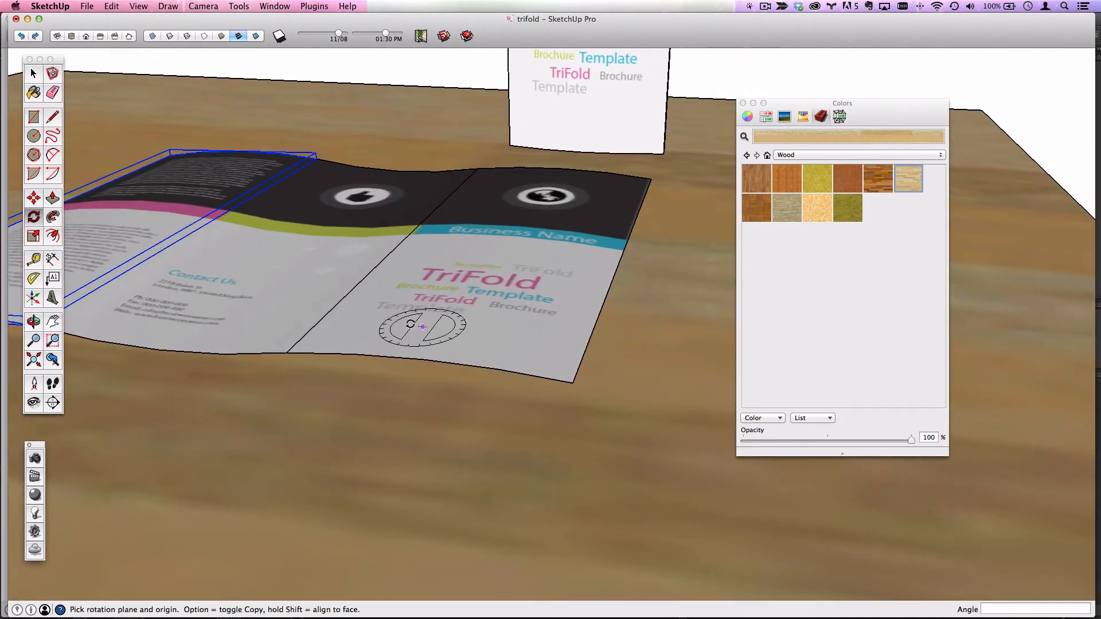
pyautogui.click(33, 73)
pyautogui.click(397, 309)
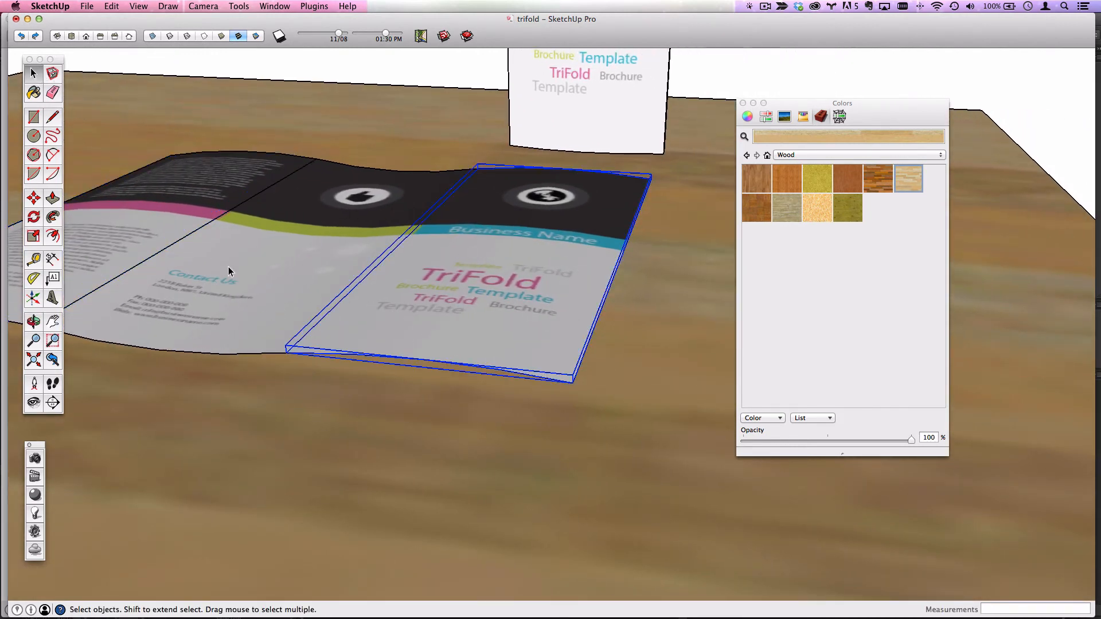
pyautogui.click(33, 219)
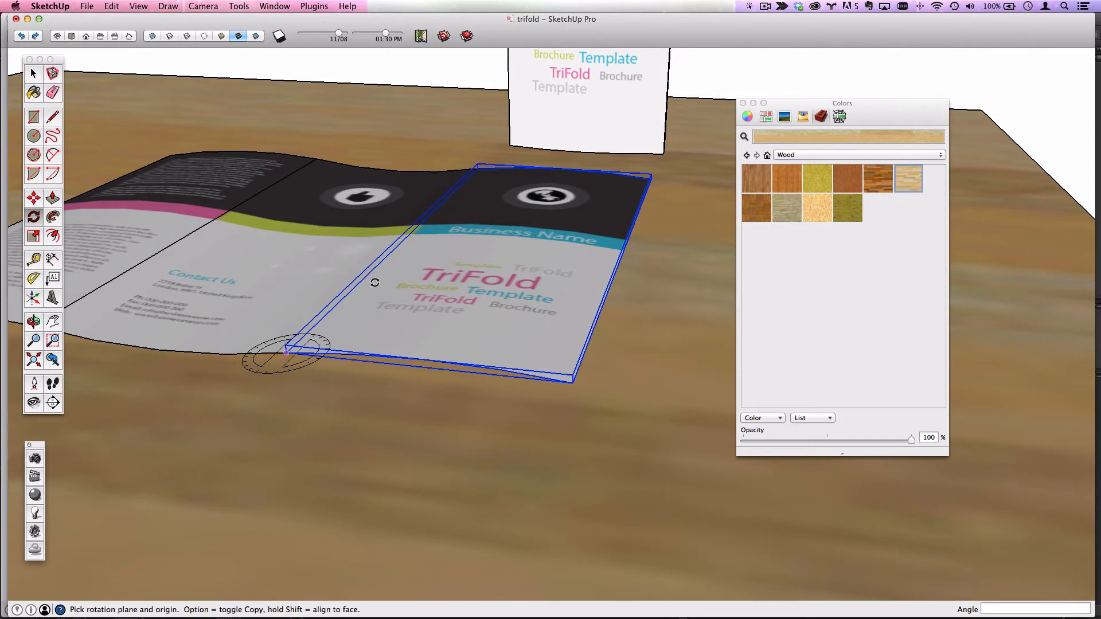
pyautogui.moveTo(375, 283); pyautogui.dragTo(368, 273)
pyautogui.click(572, 382)
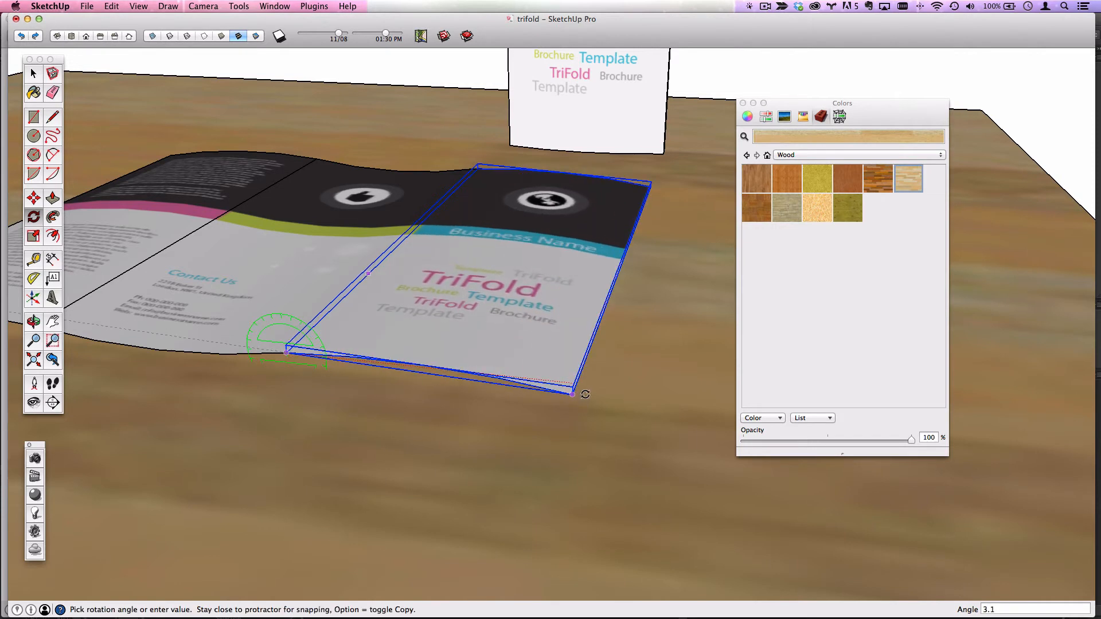
pyautogui.click(569, 382)
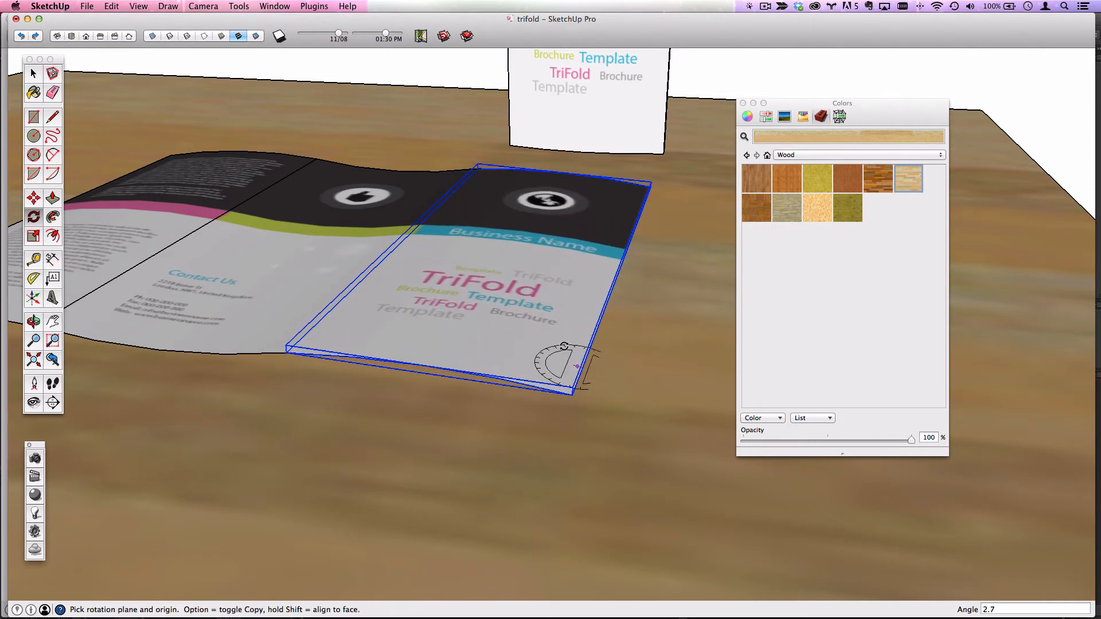
pyautogui.scroll(-3, 545, 247)
pyautogui.moveTo(550, 235); pyautogui.dragTo(485, 410, button='middle')
pyautogui.scroll(-2, 568, 256)
pyautogui.moveTo(568, 256); pyautogui.dragTo(553, 262, button='middle')
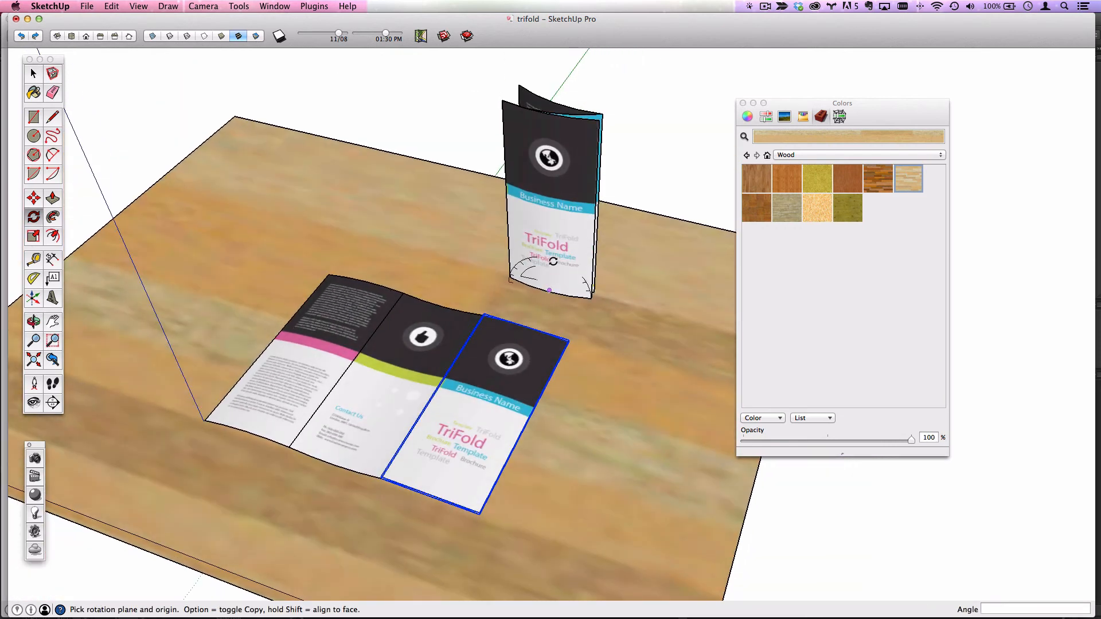
pyautogui.click(33, 73)
pyautogui.click(552, 158)
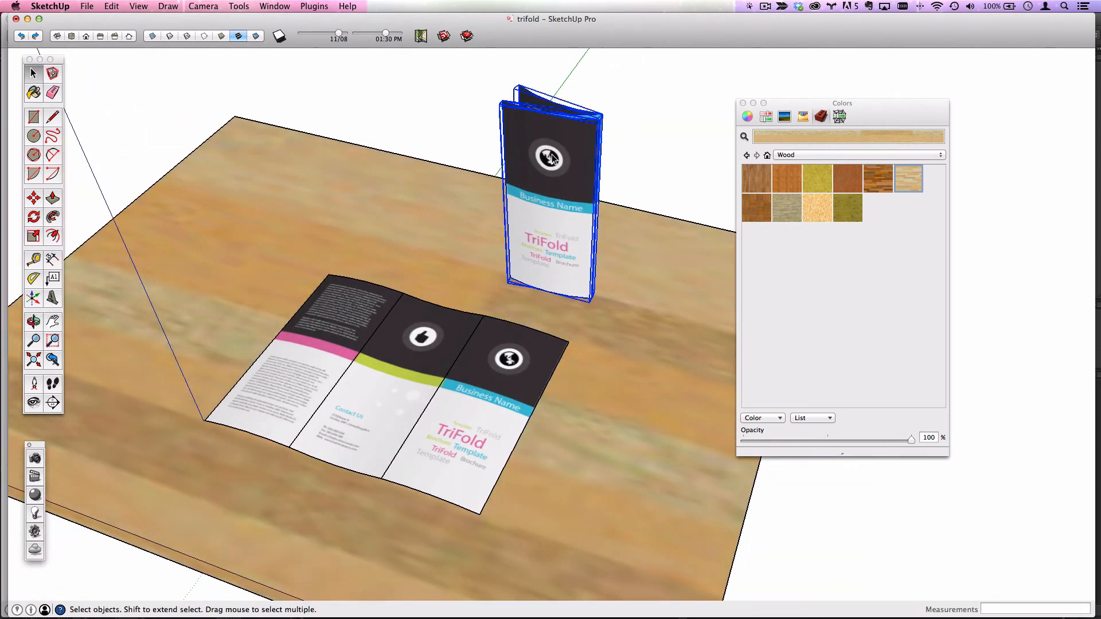
pyautogui.scroll(3, 569, 121)
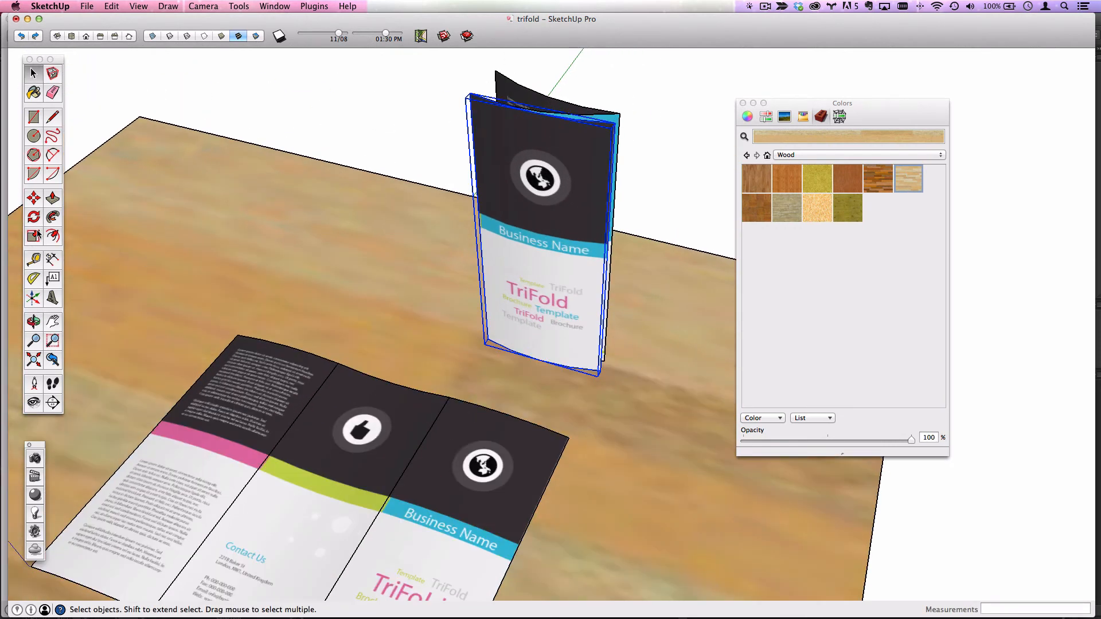
pyautogui.click(33, 278)
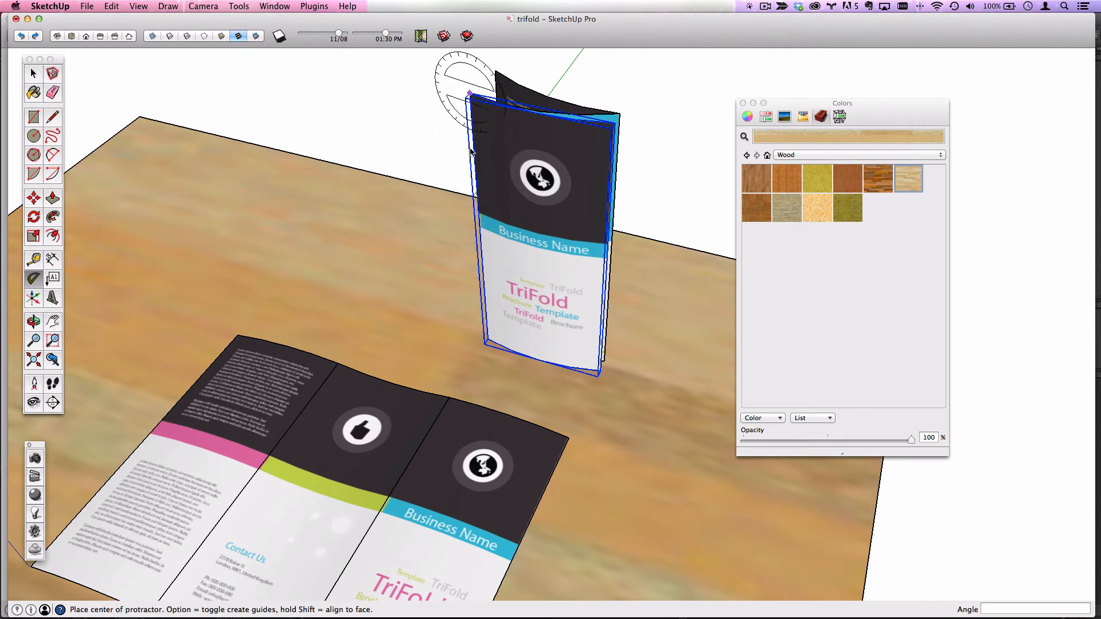
pyautogui.click(469, 93)
pyautogui.click(699, 163)
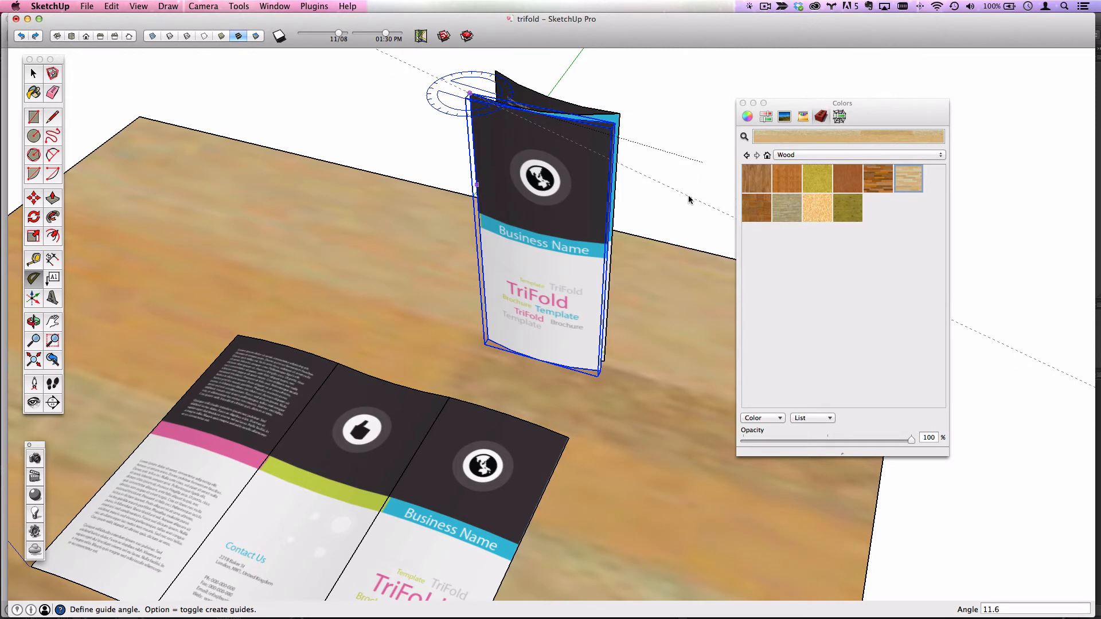
pyautogui.click(688, 195)
pyautogui.click(549, 219)
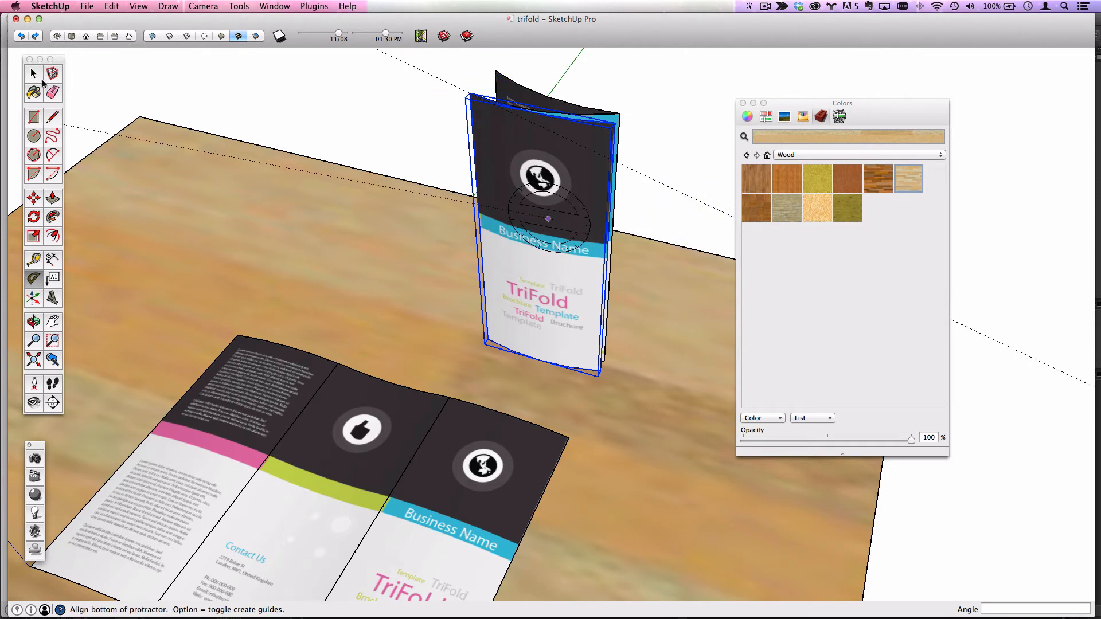
pyautogui.click(40, 79)
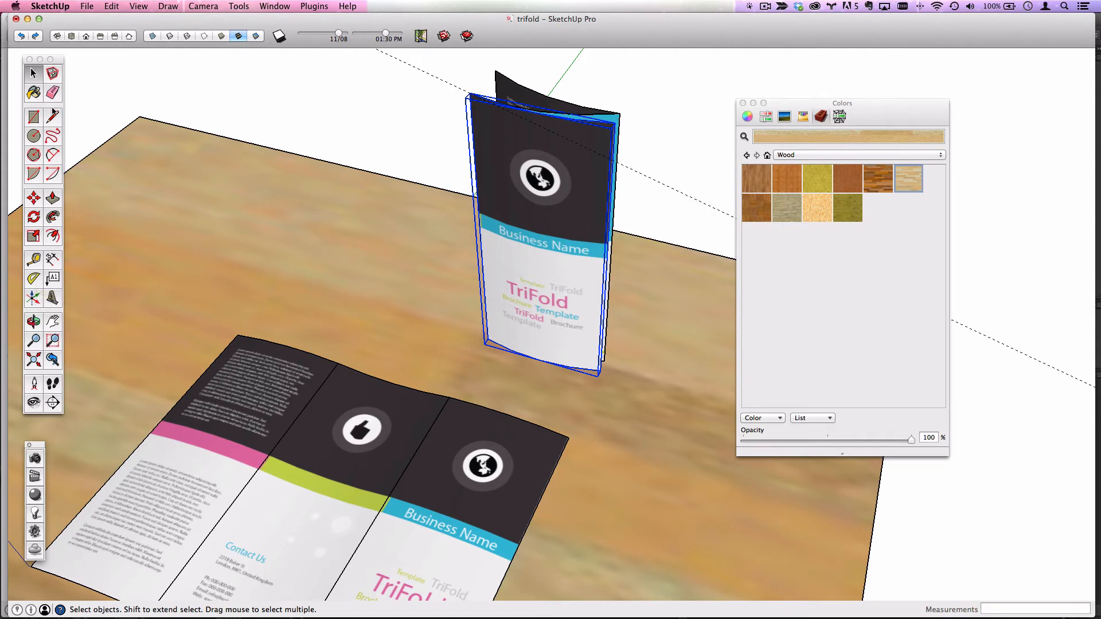
pyautogui.press('e')
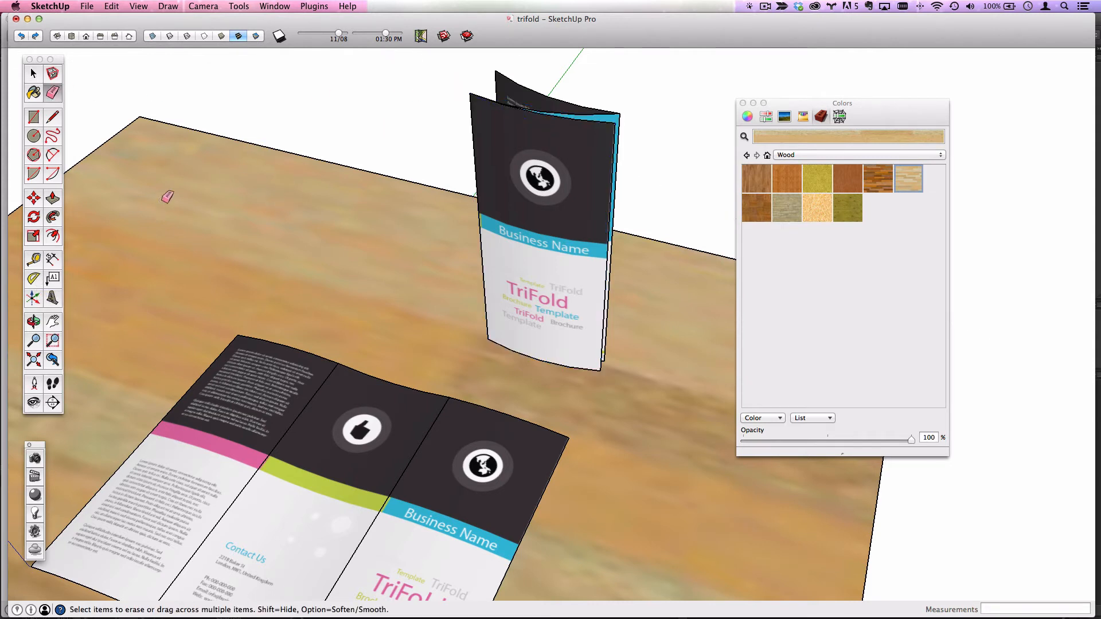
# Step: Rotate the standing brochure's front cover outward around its fold edge so the folded brochure opens and exposes the blue inner panel
pyautogui.click(35, 218)
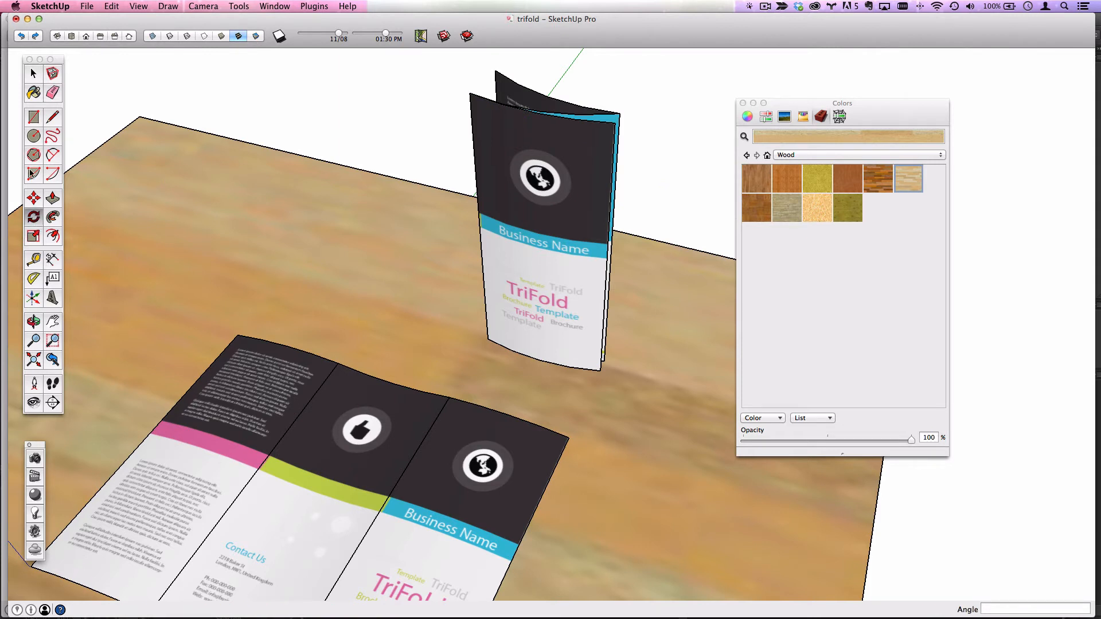
pyautogui.click(33, 74)
pyautogui.click(529, 209)
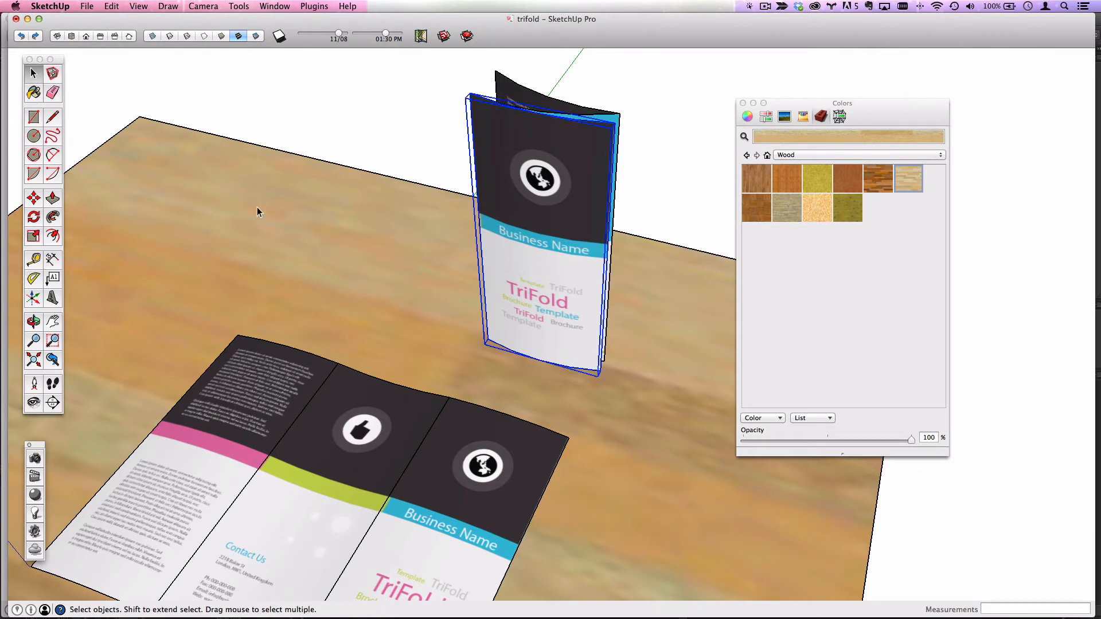
pyautogui.click(34, 218)
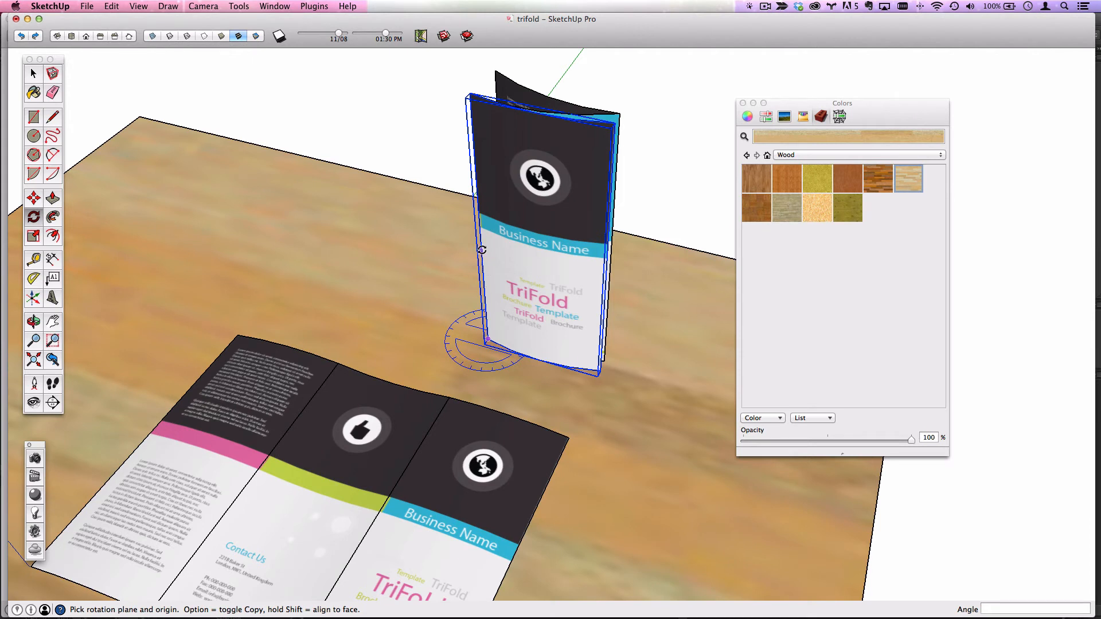
pyautogui.click(487, 339)
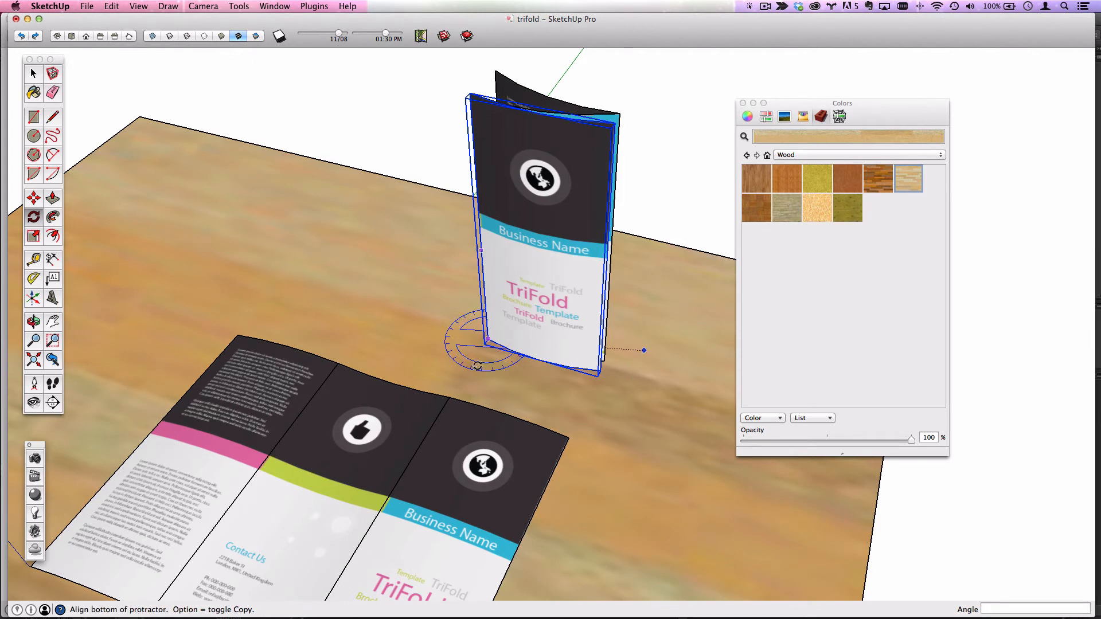
pyautogui.click(592, 427)
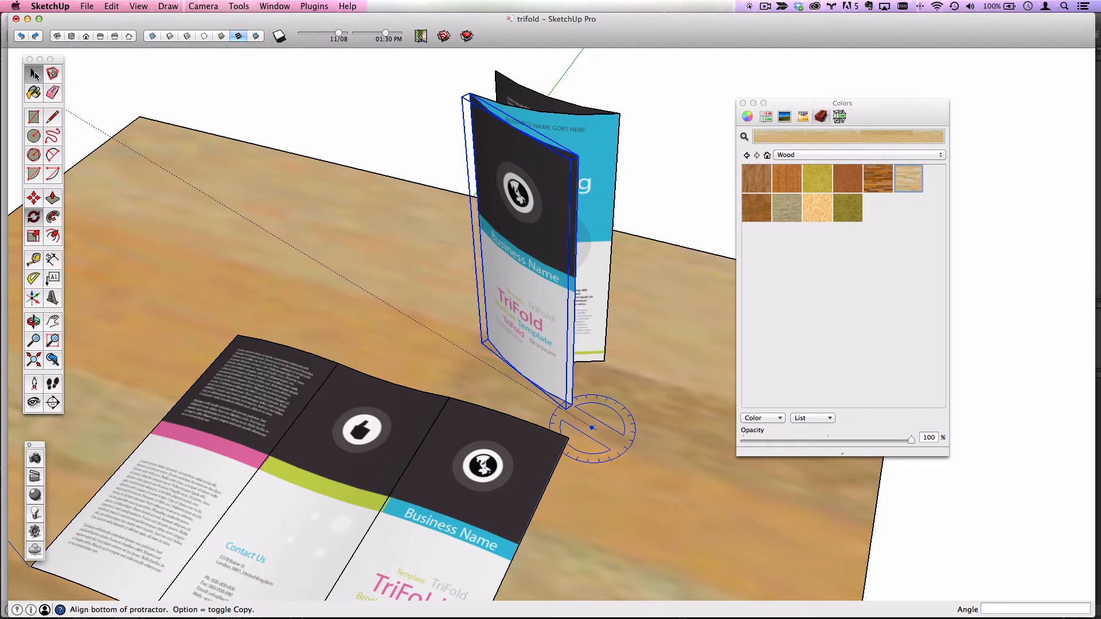
# Step: Select all panels of the standing folded brochure and move a copy about 11 3/16" away along the tabletop
pyautogui.click(34, 74)
pyautogui.moveTo(467, 256); pyautogui.dragTo(632, 86, button='middle')
pyautogui.click(479, 175)
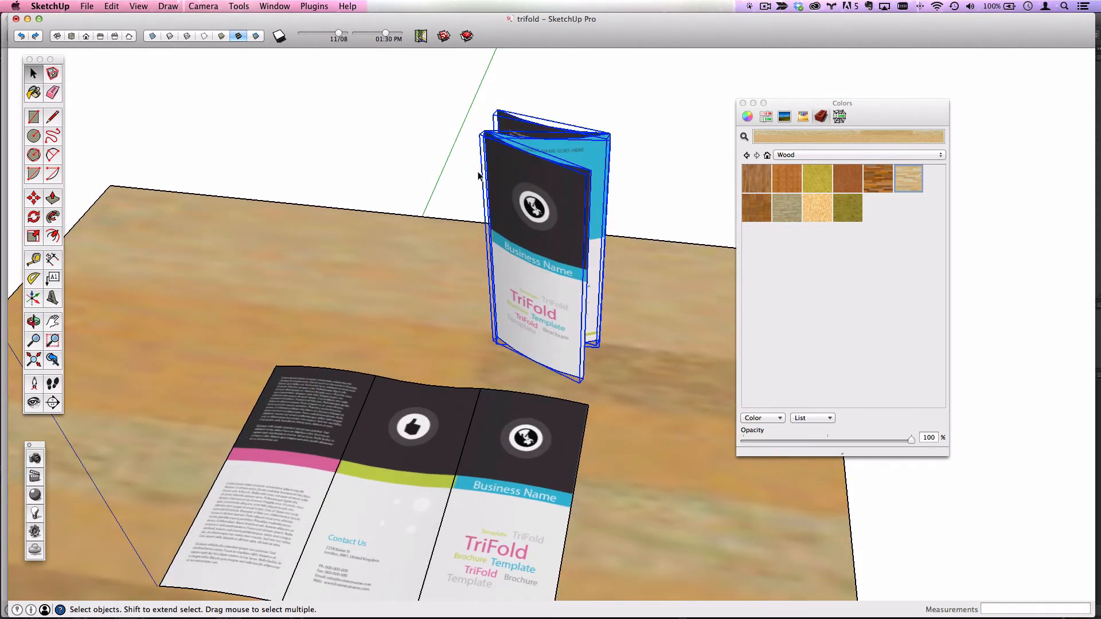
pyautogui.click(34, 199)
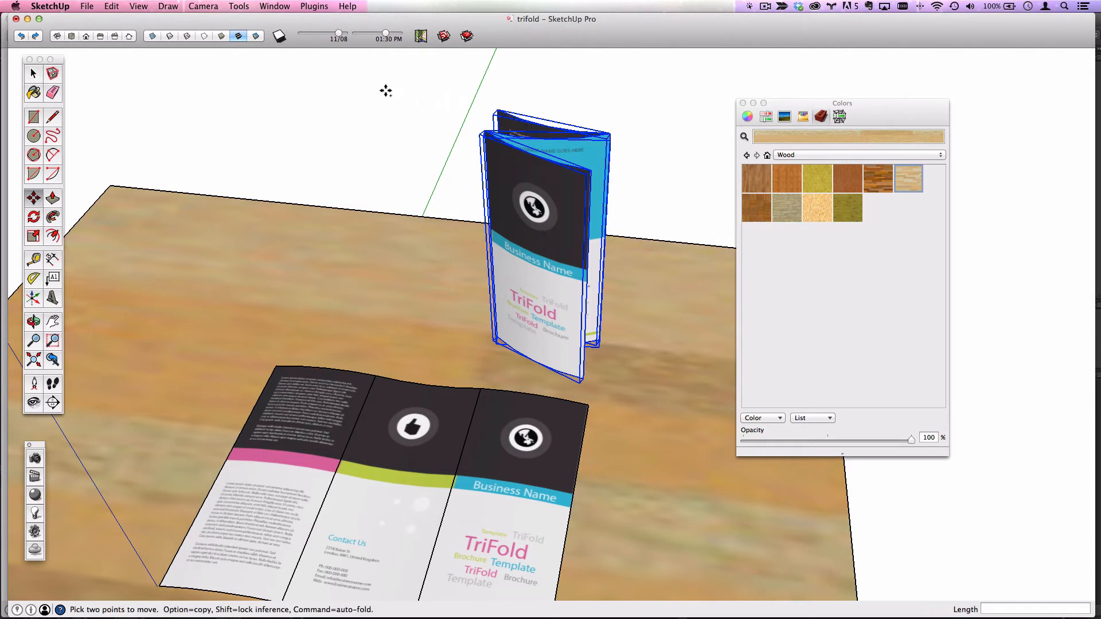
pyautogui.click(368, 89)
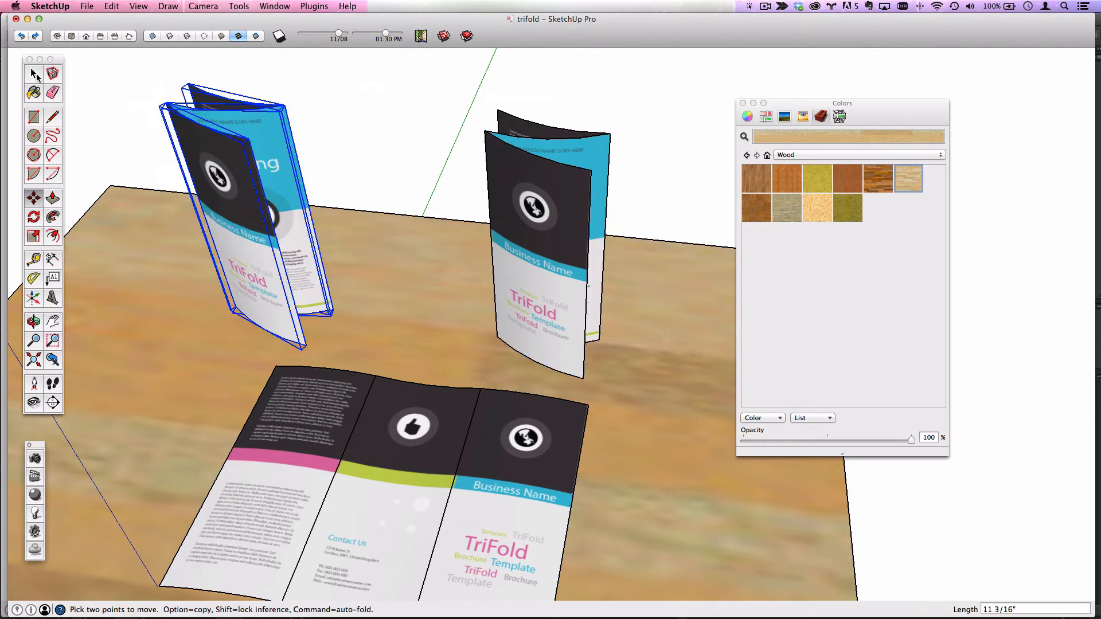
# Step: Rotate the copied brochure's front cover inward around its fold edge until it nearly closes over the blue inner panel
pyautogui.click(34, 74)
pyautogui.scroll(3, 183, 130)
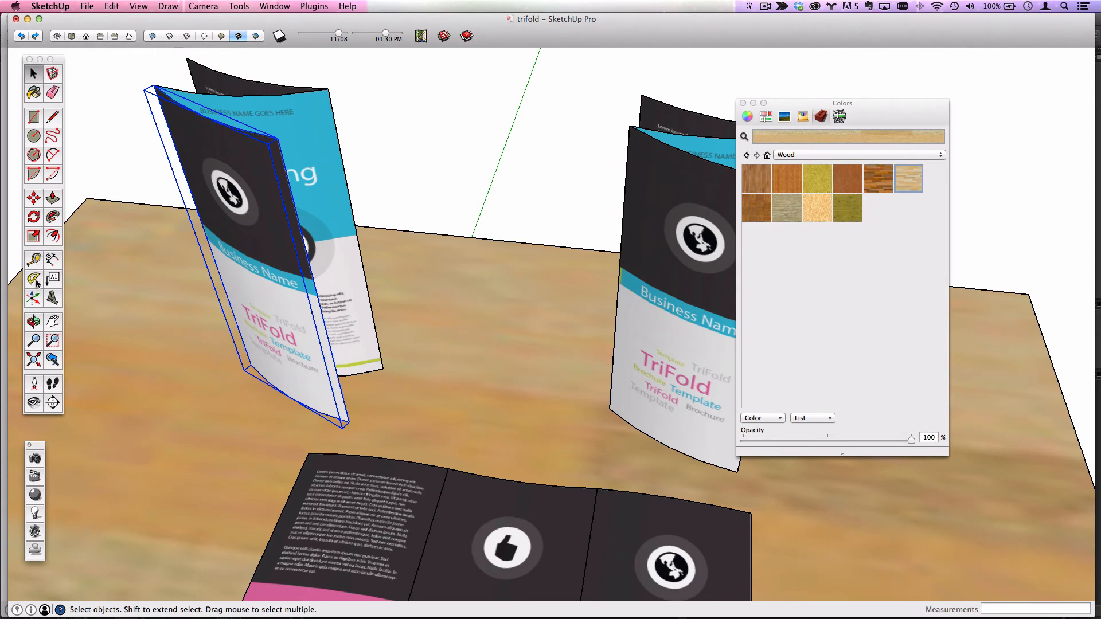
pyautogui.click(35, 216)
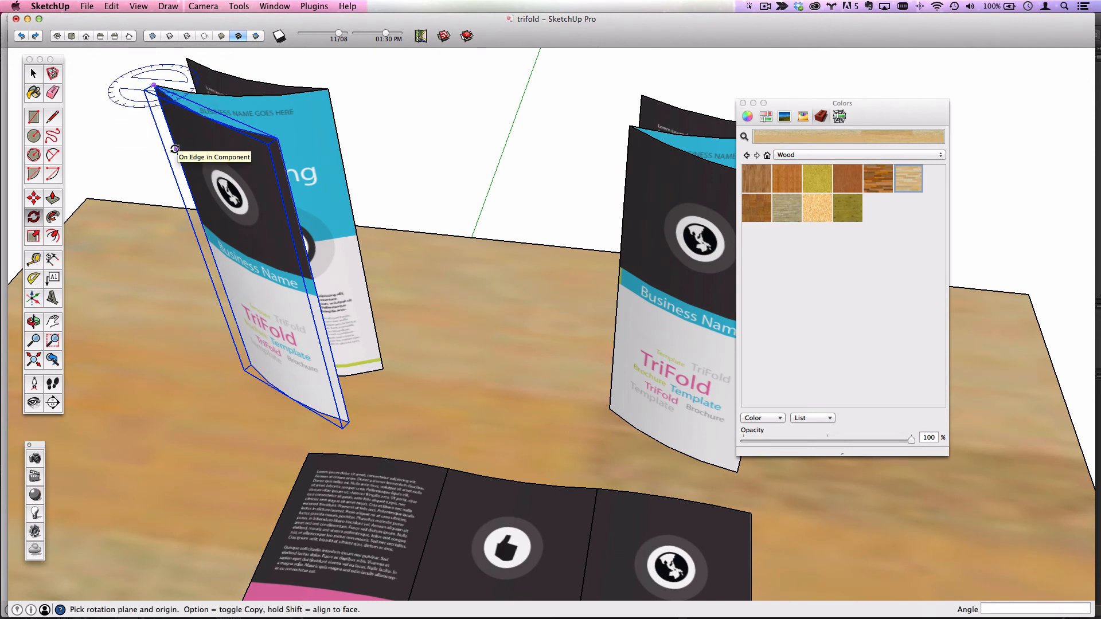
pyautogui.click(154, 85)
pyautogui.click(277, 138)
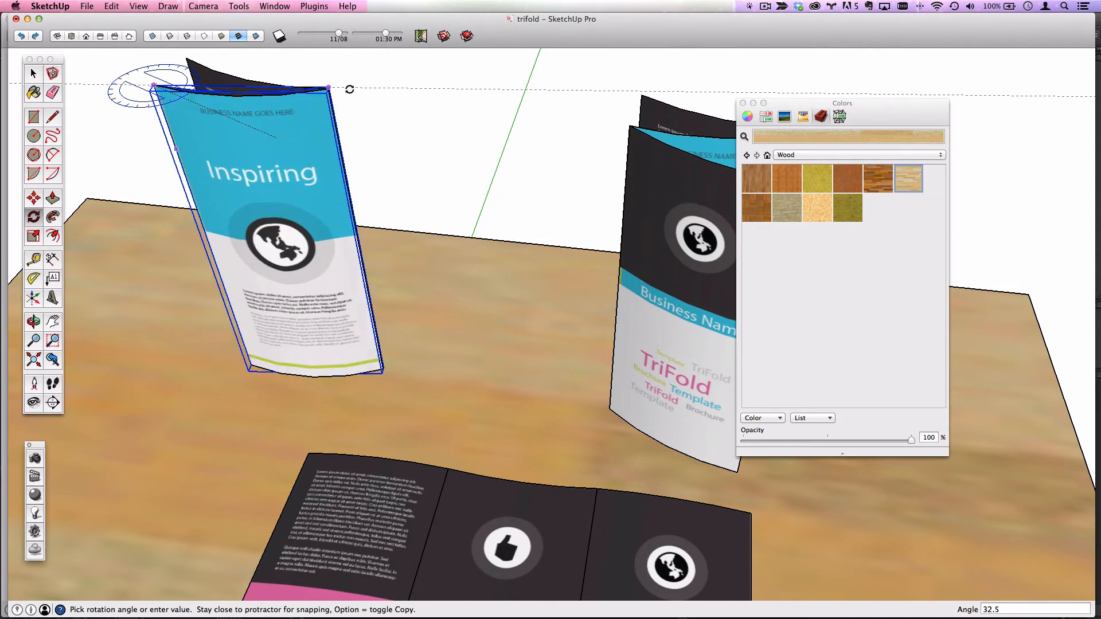
pyautogui.click(356, 103)
pyautogui.click(34, 74)
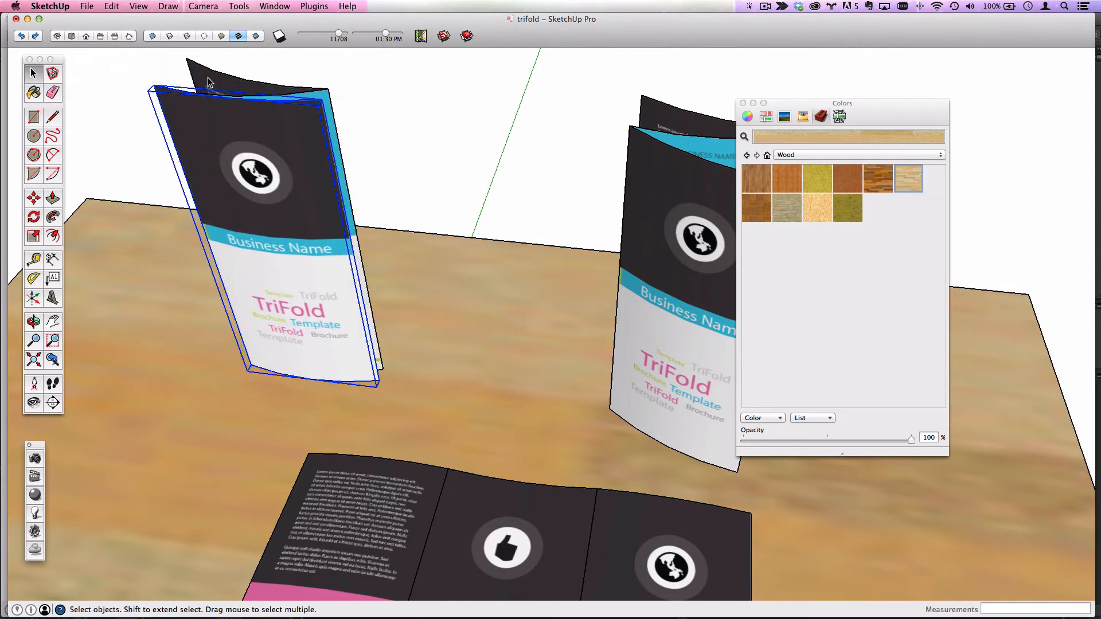
# Step: Rotate the copied brochure's back text panel inward by 16.5° around its fold to close it behind the other panels
pyautogui.moveTo(34, 74); pyautogui.dragTo(44, 285, button='middle')
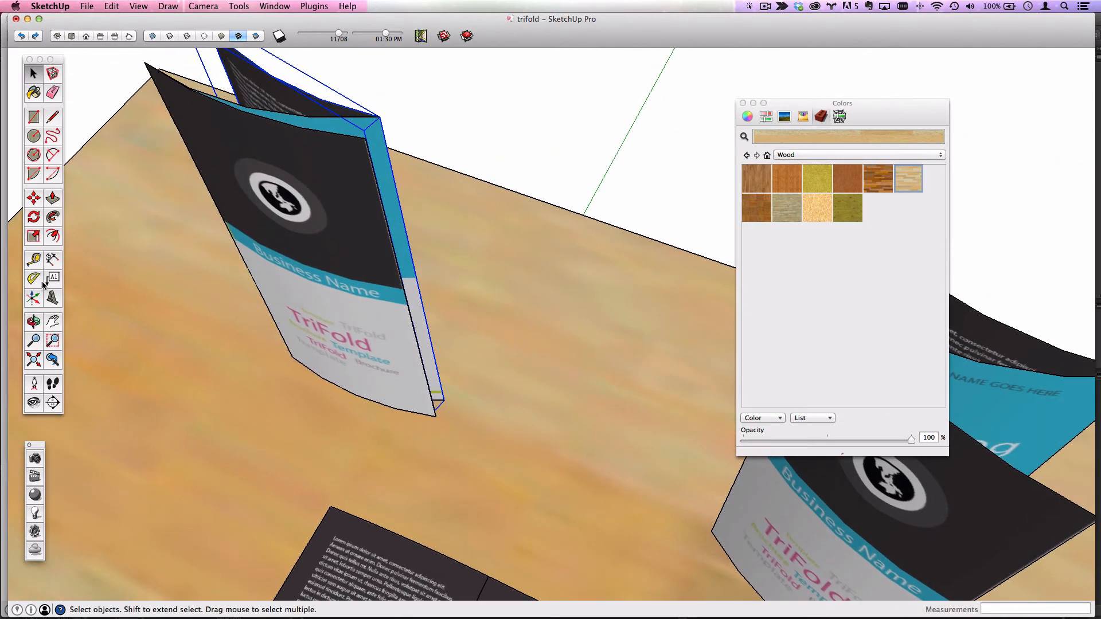
pyautogui.click(36, 219)
pyautogui.moveTo(402, 199); pyautogui.dragTo(401, 210)
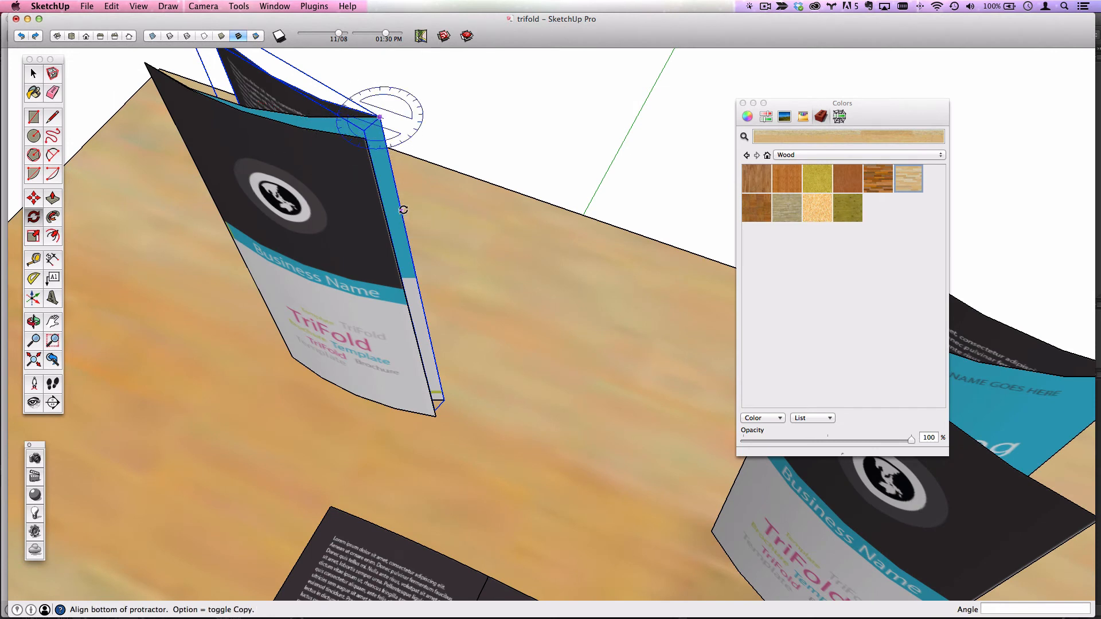
pyautogui.click(543, 148)
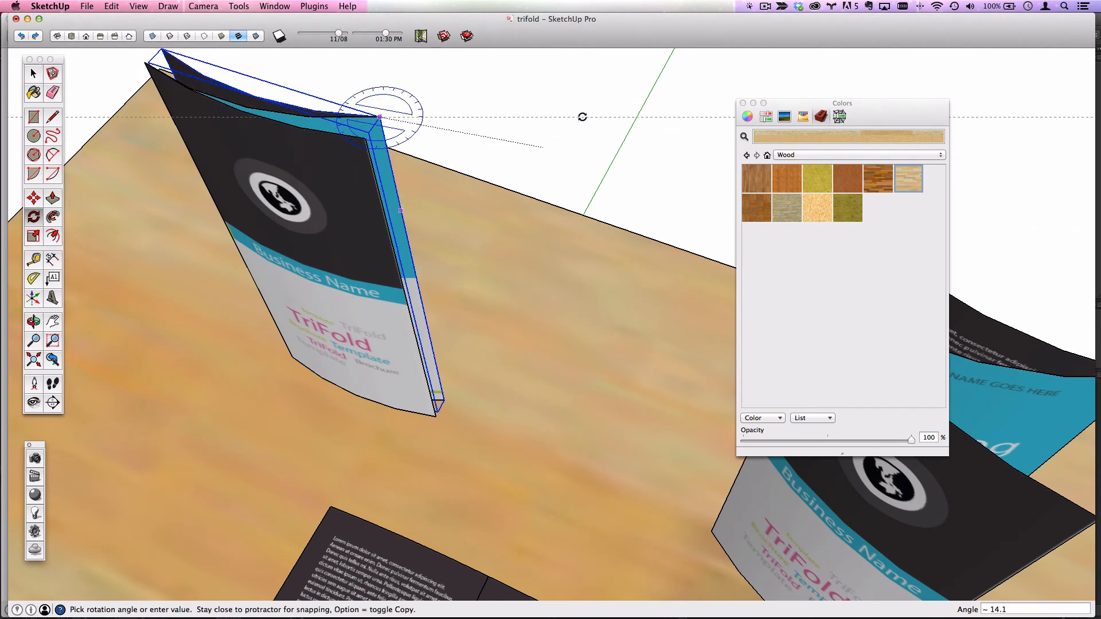
pyautogui.click(620, 111)
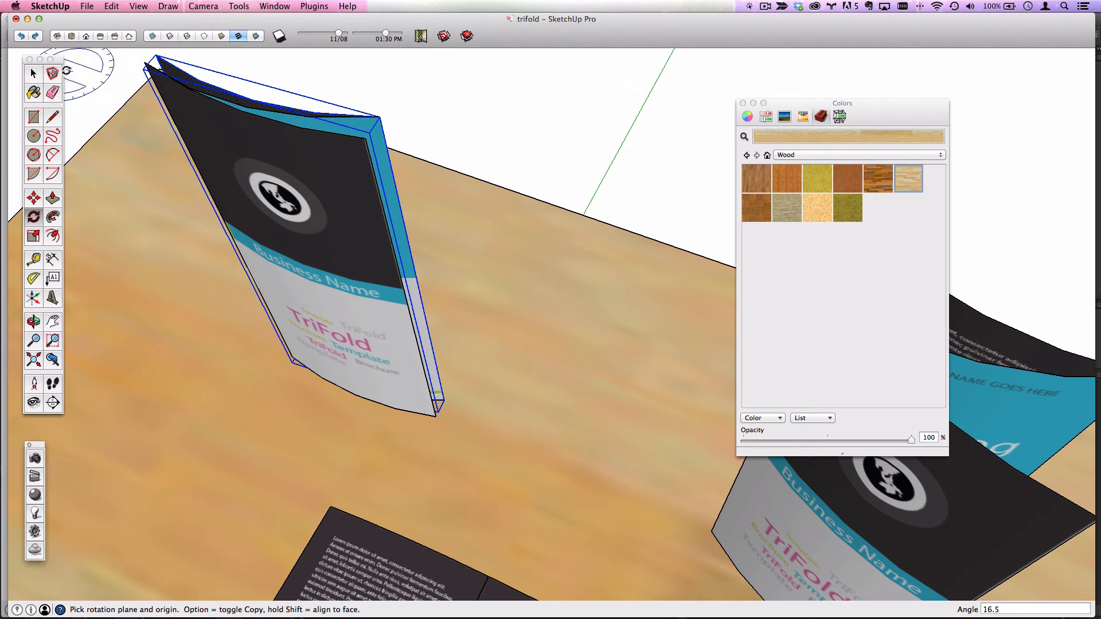
pyautogui.click(33, 73)
# Step: Select all panels of the closed brochure copy and make them one group
pyautogui.scroll(-3, 517, 172)
pyautogui.moveTo(559, 175); pyautogui.dragTo(487, 77, button='middle')
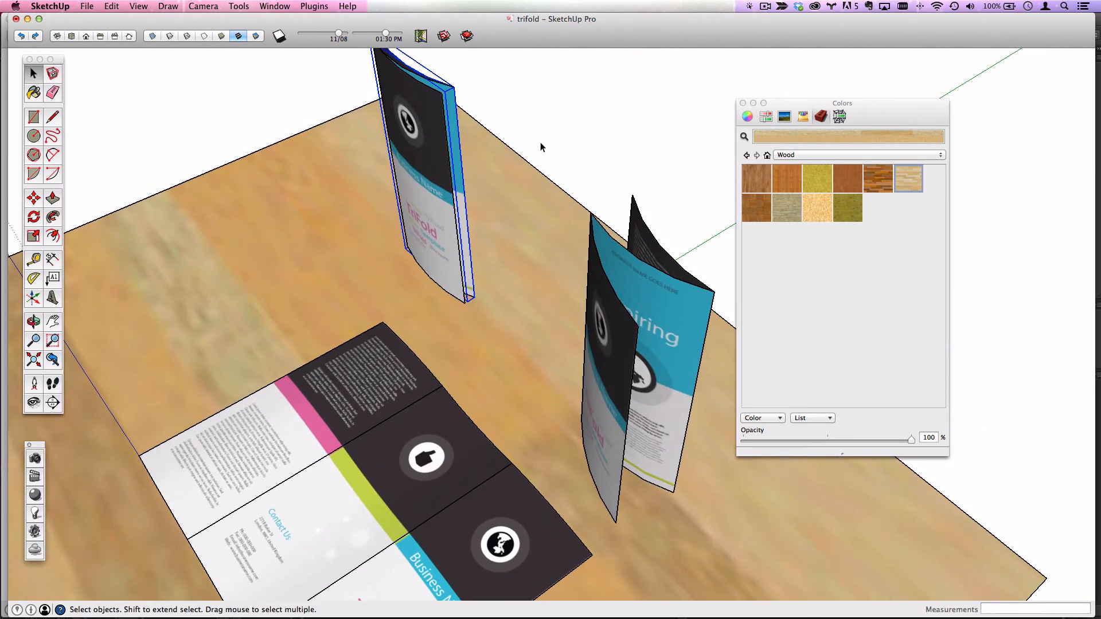
pyautogui.moveTo(541, 142); pyautogui.dragTo(512, 148, button='middle')
pyautogui.moveTo(511, 148); pyautogui.dragTo(422, 185)
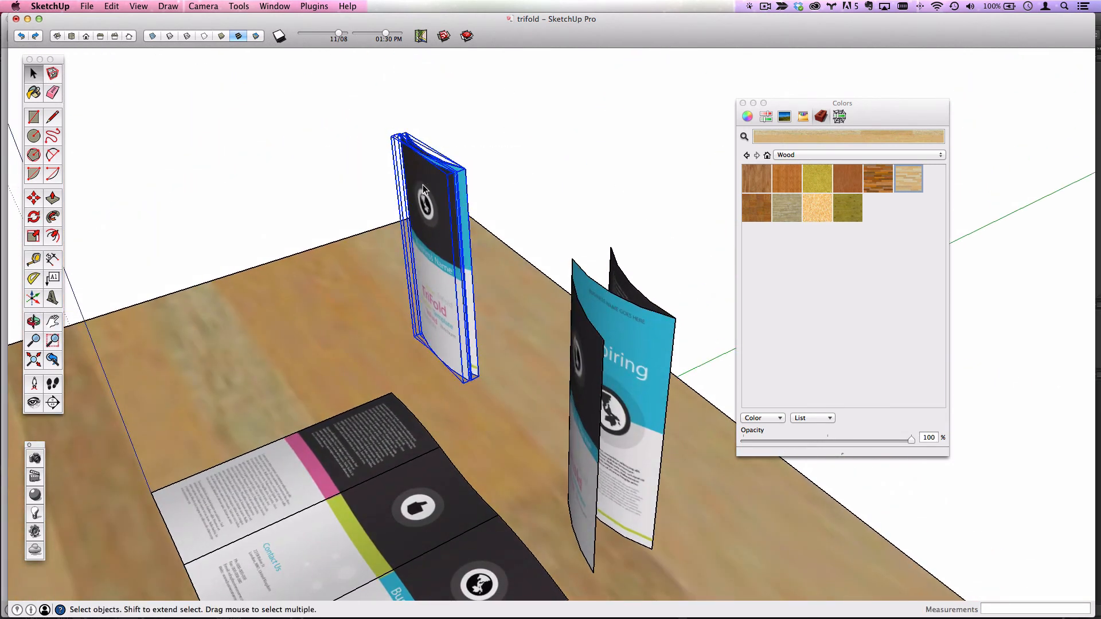
pyautogui.rightClick(434, 174)
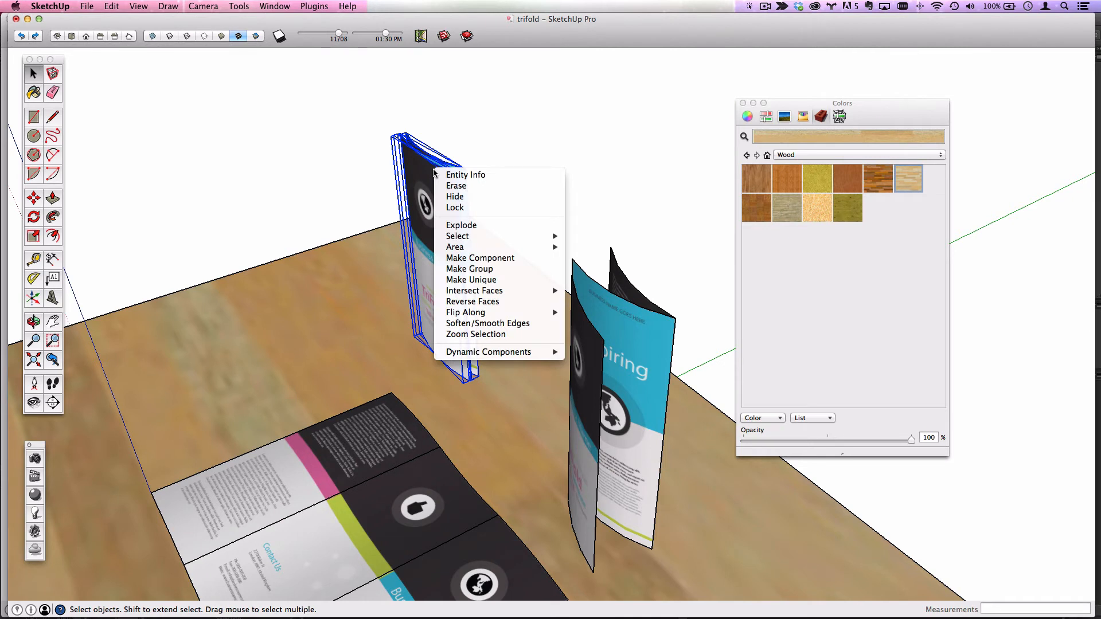
pyautogui.click(480, 269)
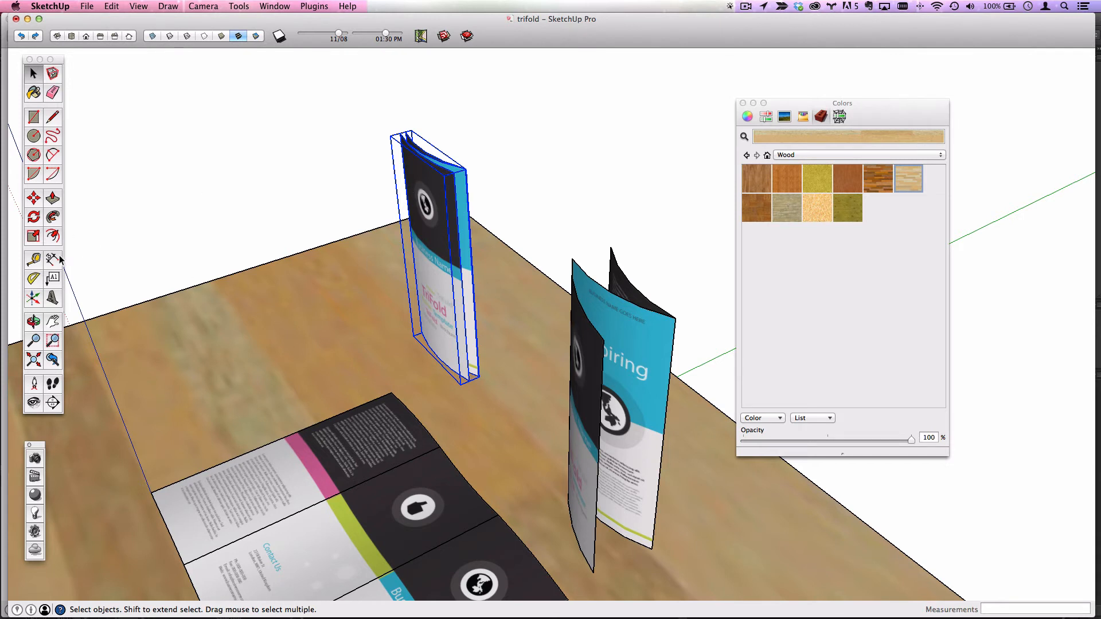
# Step: Rotate the grouped closed brochure from standing to lying flat with its front cover facing up
pyautogui.click(33, 199)
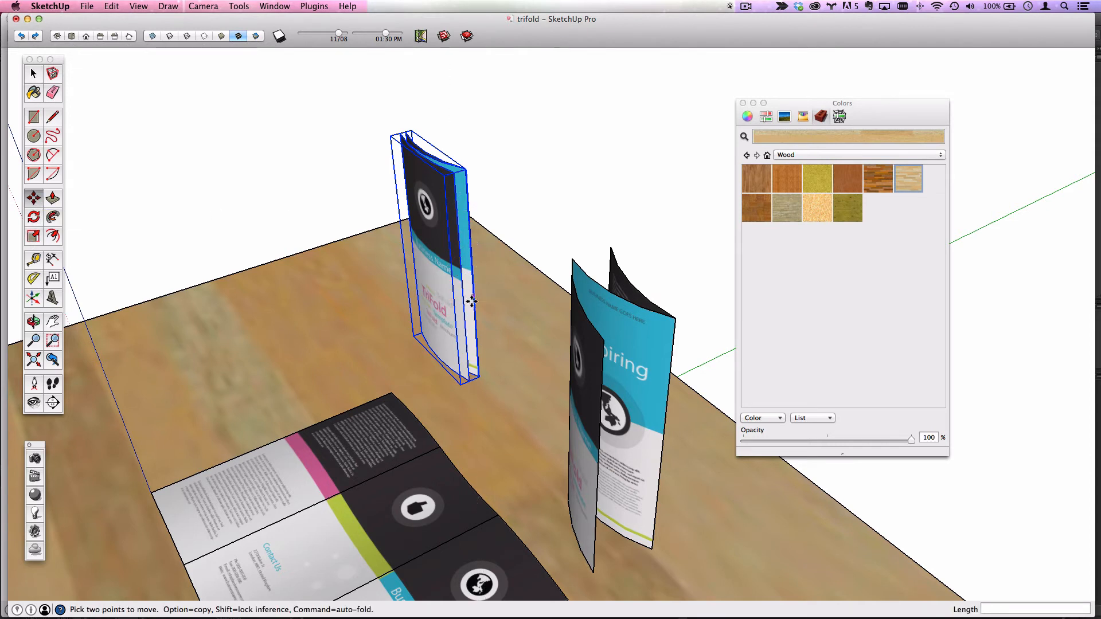
pyautogui.press('q')
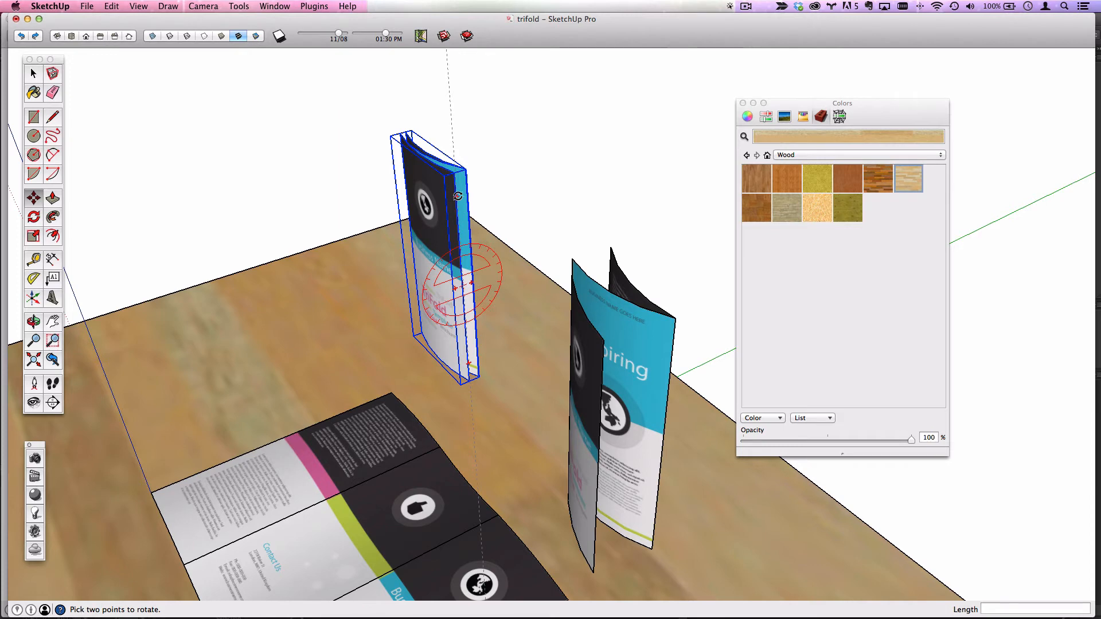
pyautogui.click(458, 196)
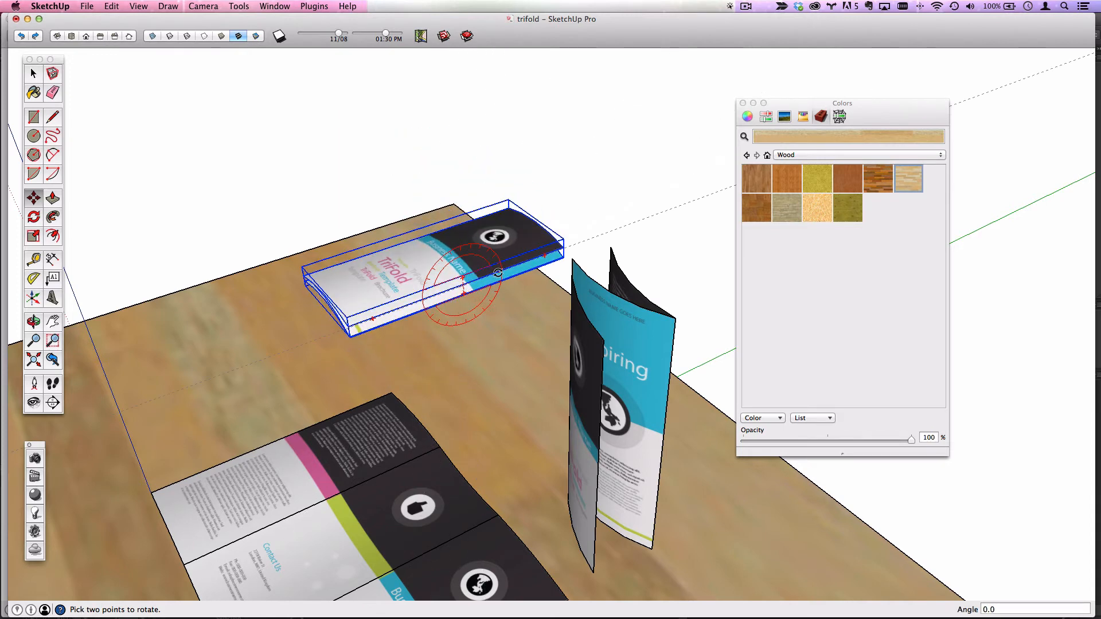
# Step: Move the flat closed brochure down onto the tabletop beyond the open one and turn it to a 117° angle
pyautogui.press('m')
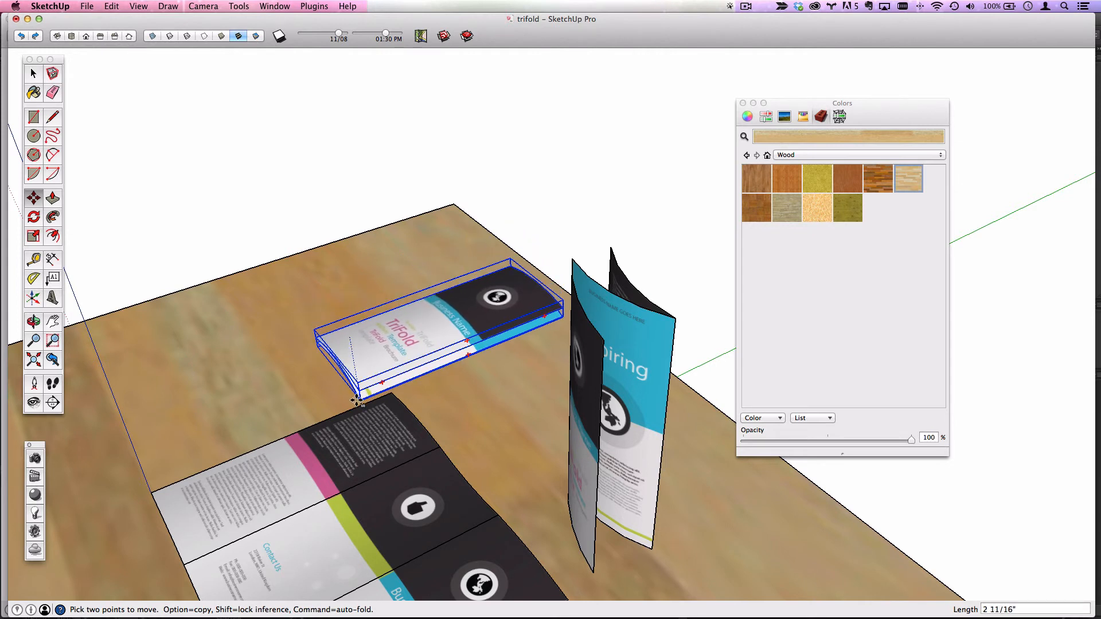
pyautogui.click(504, 465)
pyautogui.click(510, 418)
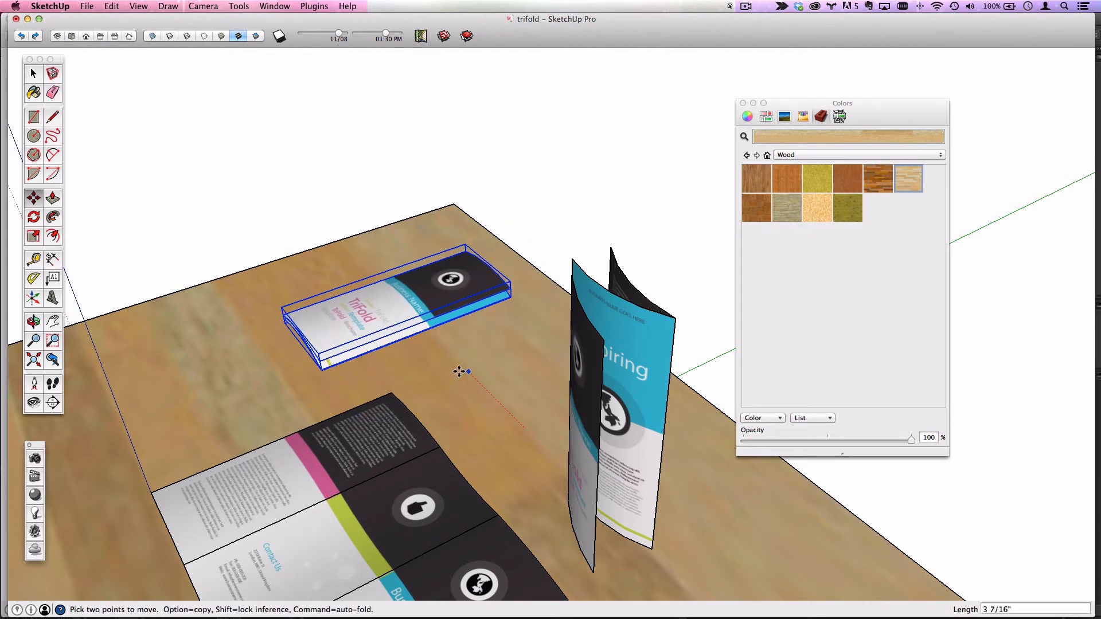
pyautogui.click(464, 260)
pyautogui.click(439, 249)
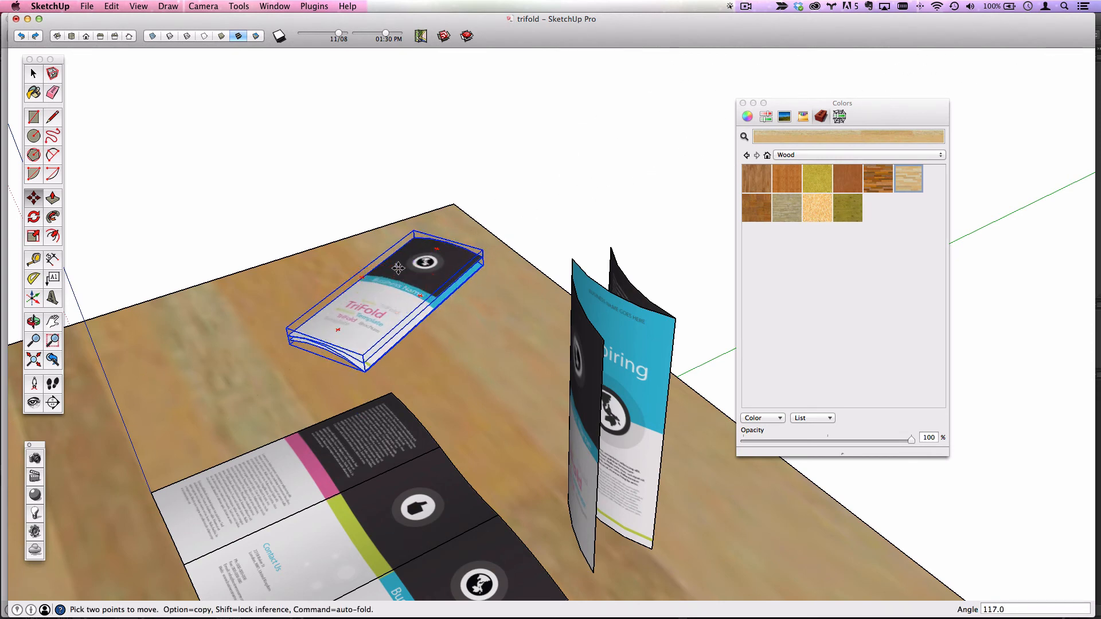
# Step: Scale the grouped closed brochure down in height so that it becomes thinner
pyautogui.scroll(3, 401, 269)
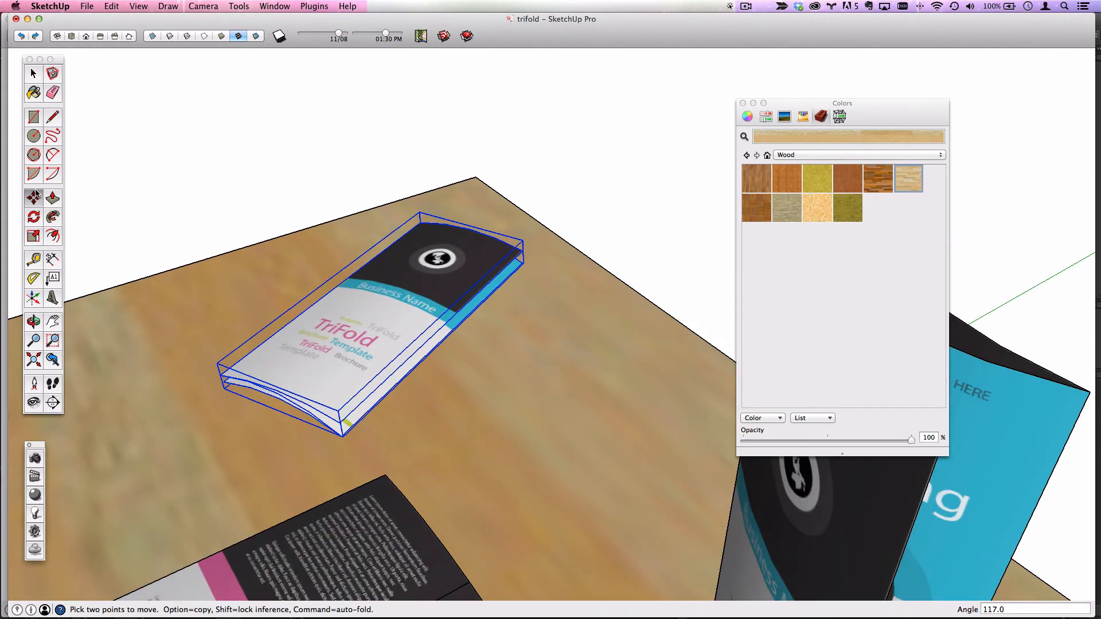
pyautogui.click(52, 199)
pyautogui.click(33, 73)
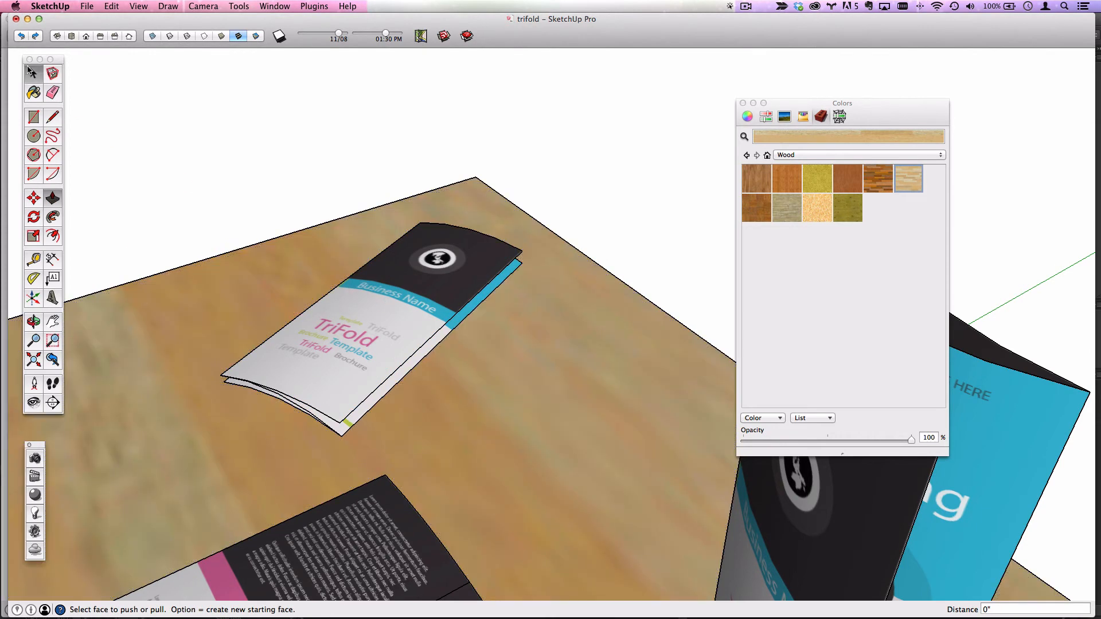
pyautogui.click(383, 283)
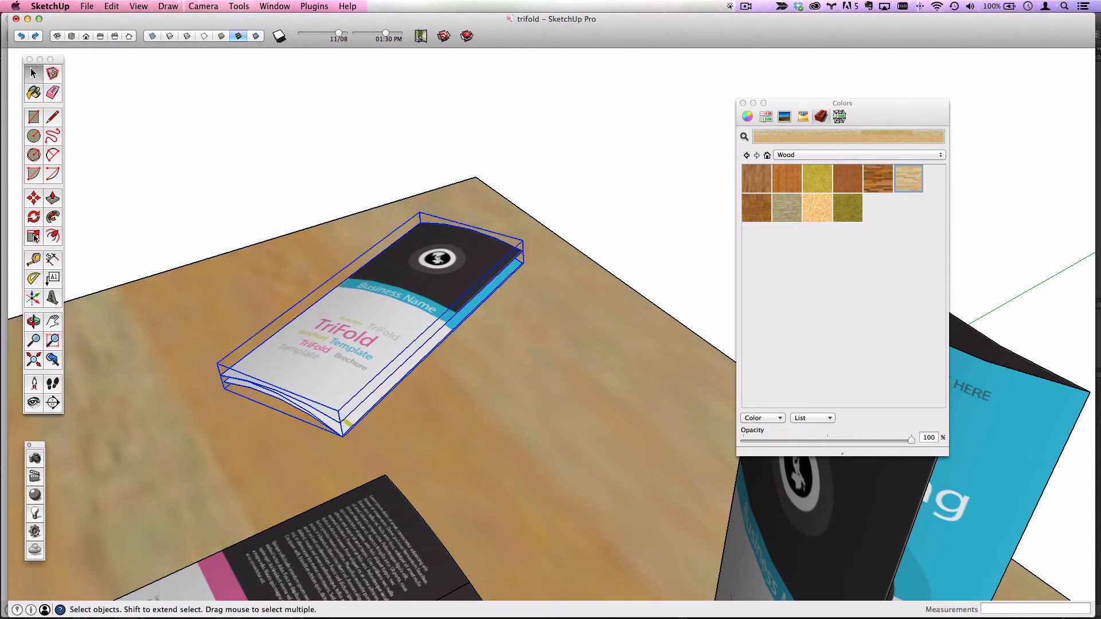
pyautogui.click(33, 236)
pyautogui.moveTo(388, 320); pyautogui.dragTo(355, 307)
pyautogui.moveTo(356, 307); pyautogui.dragTo(401, 311, button='middle')
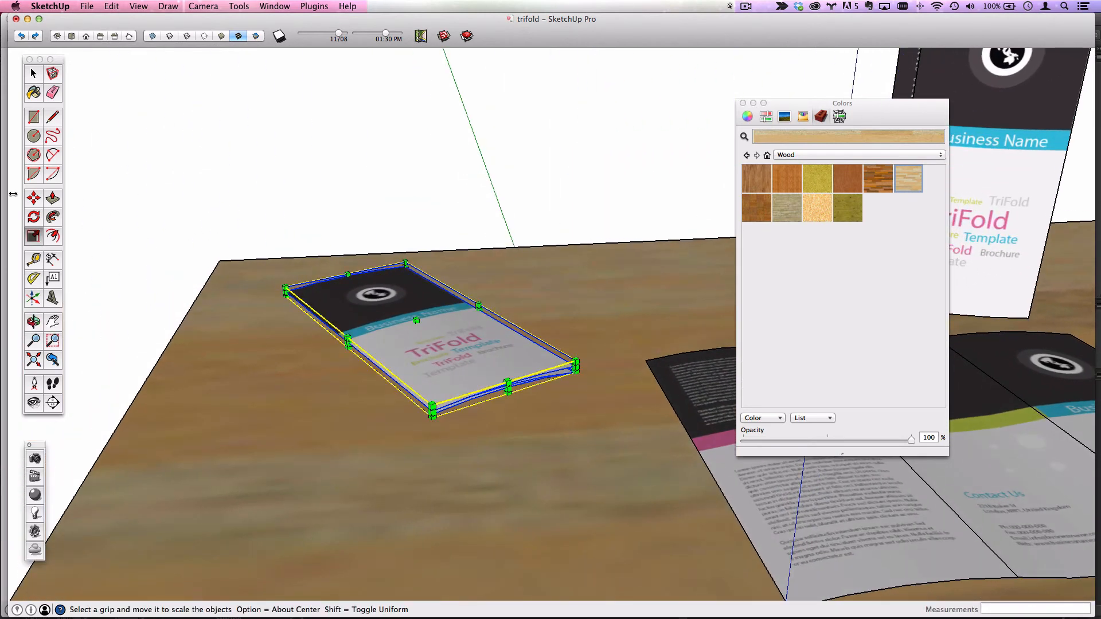
# Step: Copy the flattened brochure straight up by 0.2" to stack a second one on it
pyautogui.click(55, 197)
pyautogui.click(33, 197)
pyautogui.moveTo(253, 359); pyautogui.dragTo(519, 442, button='middle')
pyautogui.scroll(2, 499, 423)
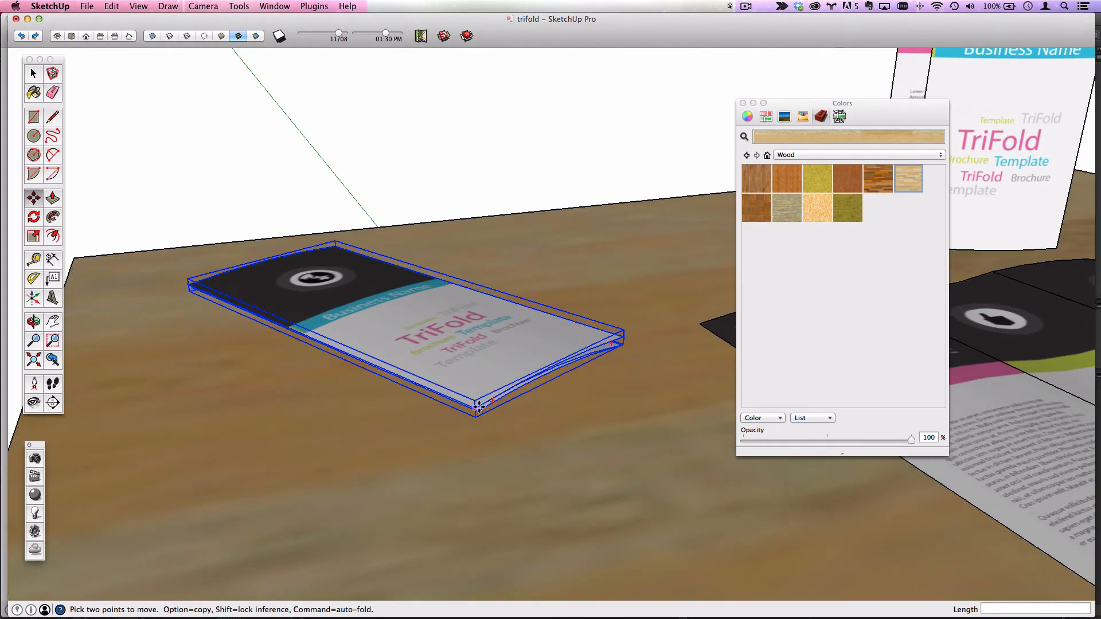
pyautogui.press('alt')
pyautogui.click(478, 411)
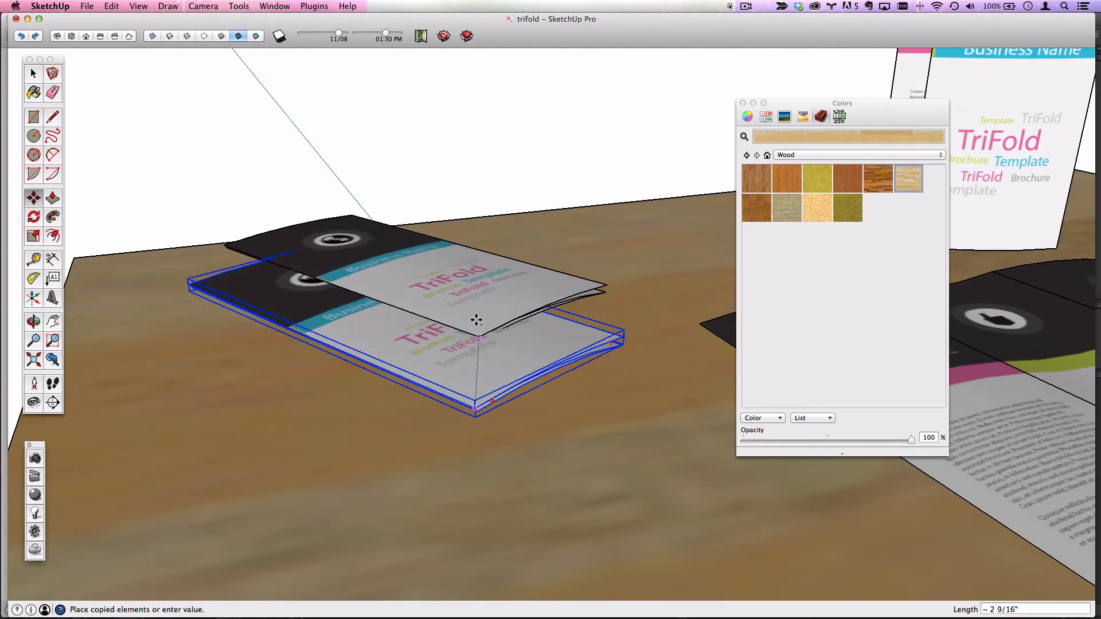
pyautogui.moveTo(476, 331); pyautogui.dragTo(508, 290, button='middle')
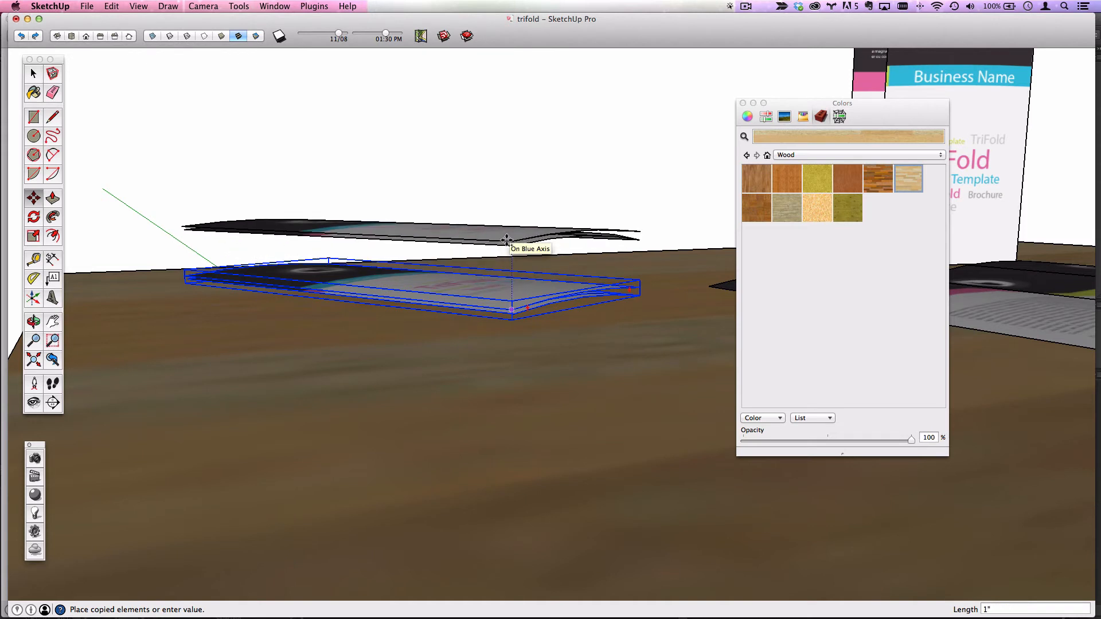
pyautogui.click(504, 191)
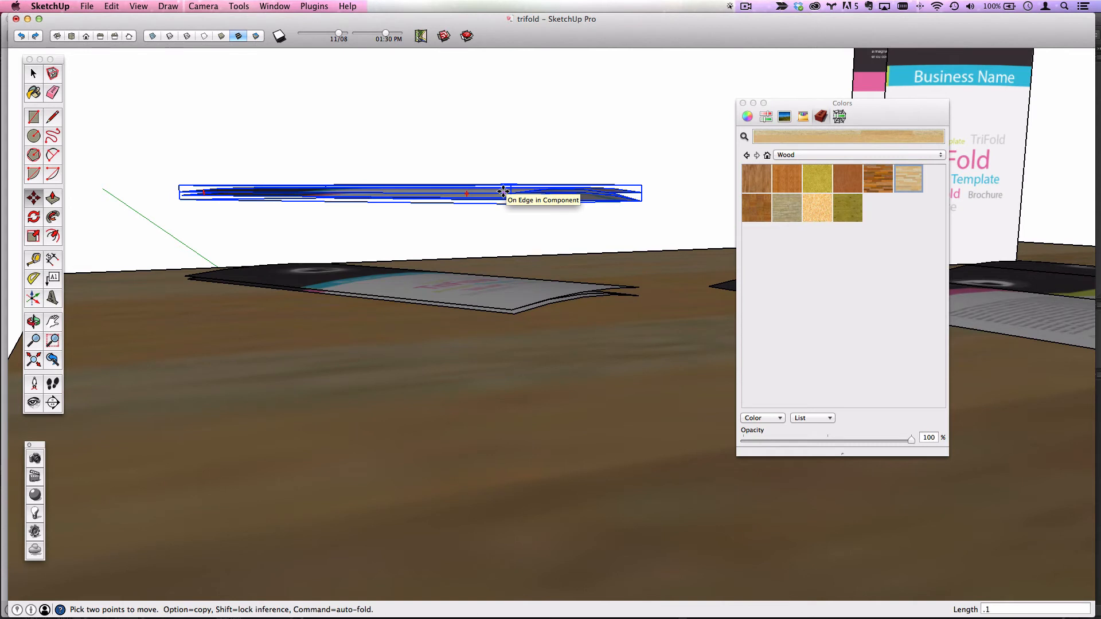
pyautogui.press('Return')
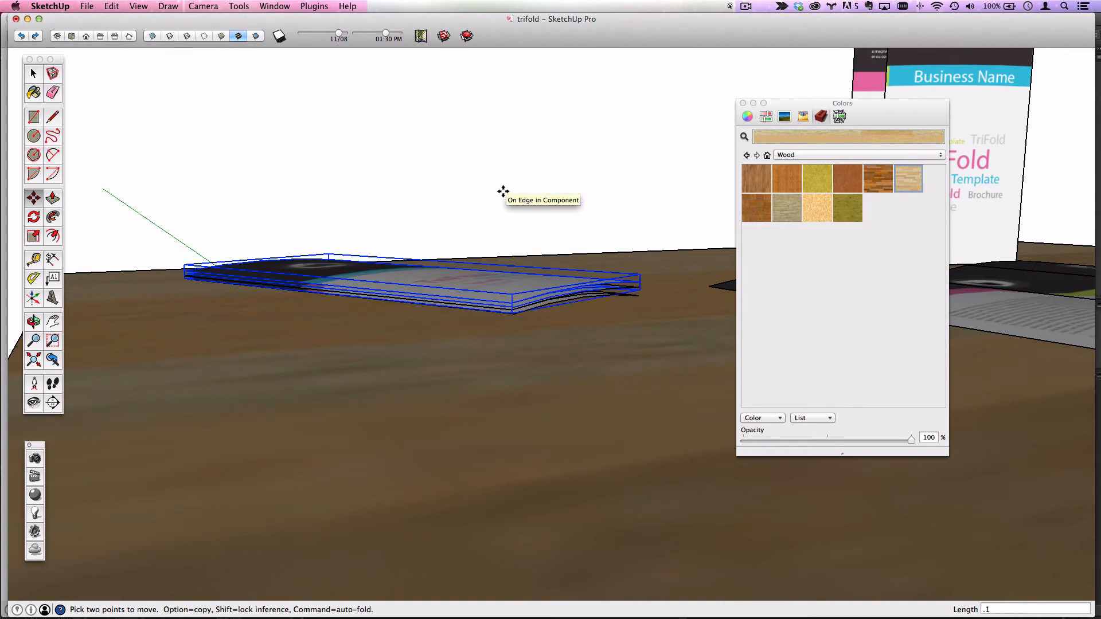
pyautogui.press('Return')
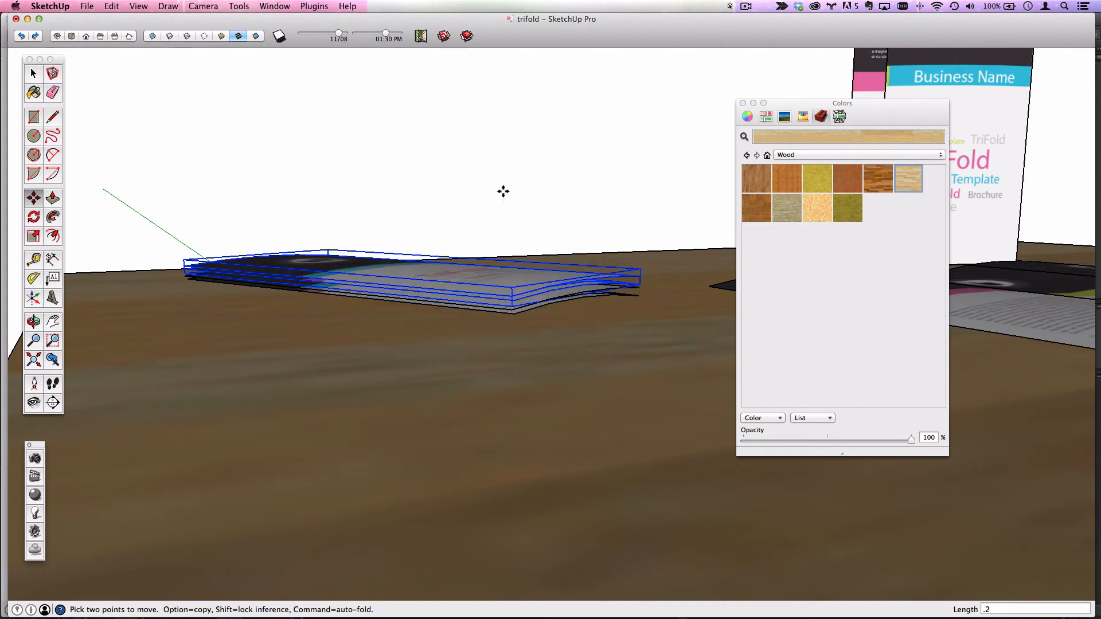
# Step: Turn the upper brochure of the stack slightly out of line, to an angle of 112.9°
pyautogui.moveTo(560, 283); pyautogui.dragTo(479, 402, button='middle')
pyautogui.press('m')
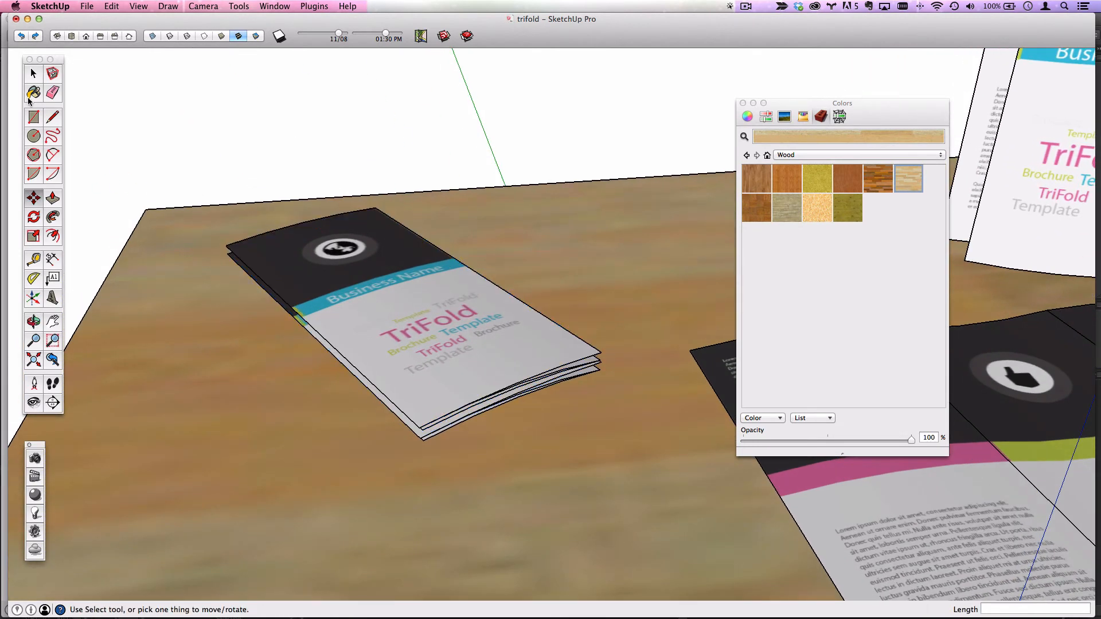
pyautogui.click(319, 232)
pyautogui.click(329, 229)
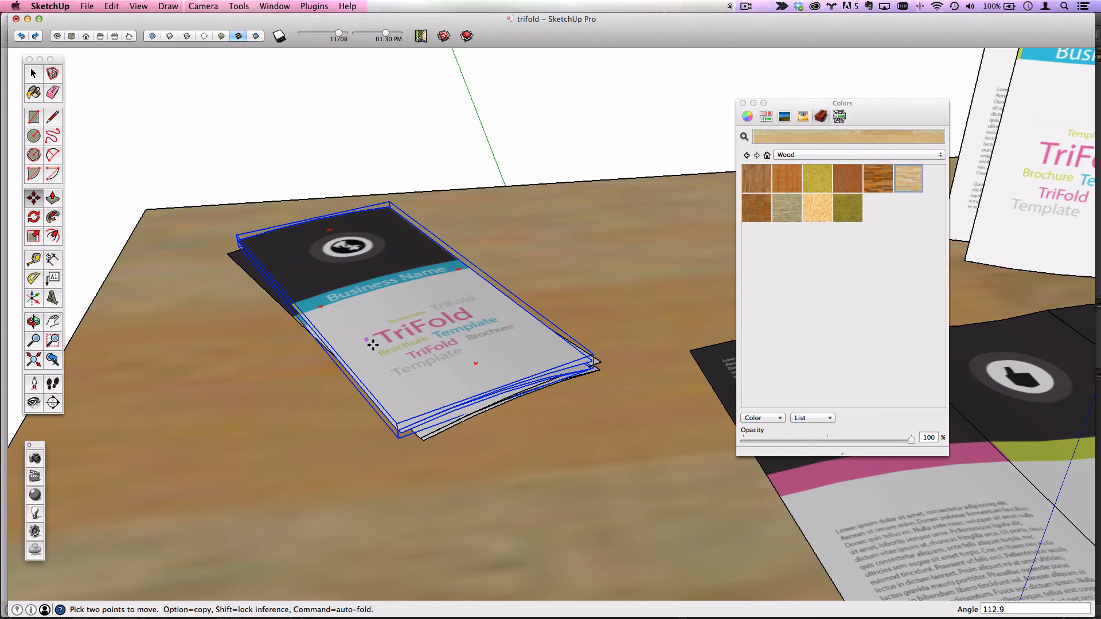
# Step: Copy the turned upper brochure straight up by 0.2" to add a third one to the stack
pyautogui.moveTo(412, 414); pyautogui.dragTo(450, 383, button='middle')
pyautogui.click(447, 383)
pyautogui.press('alt')
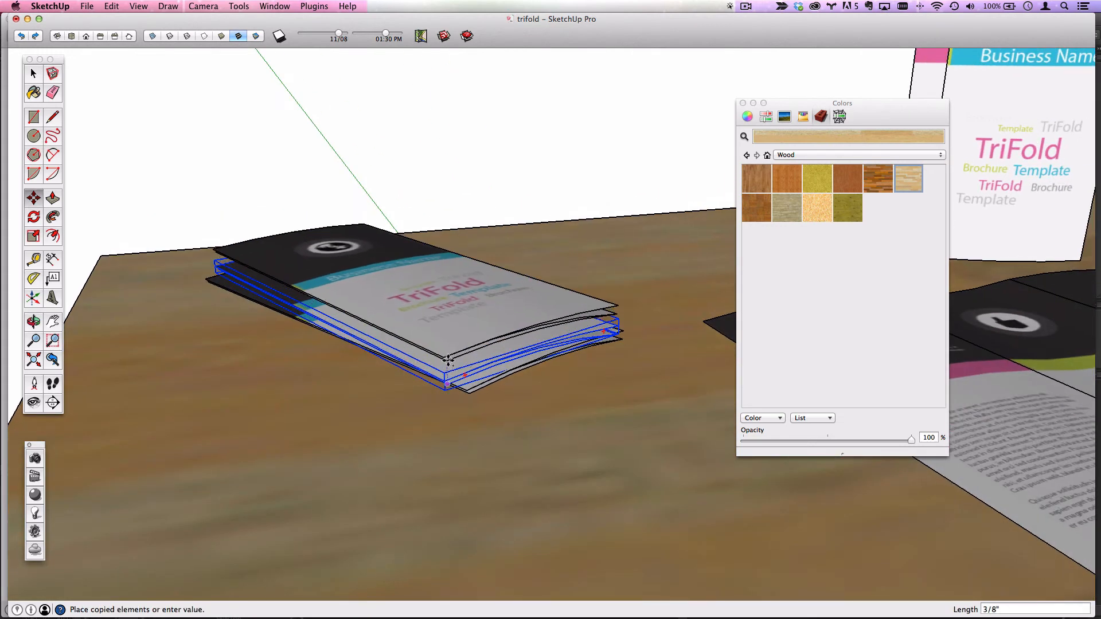
pyautogui.click(449, 359)
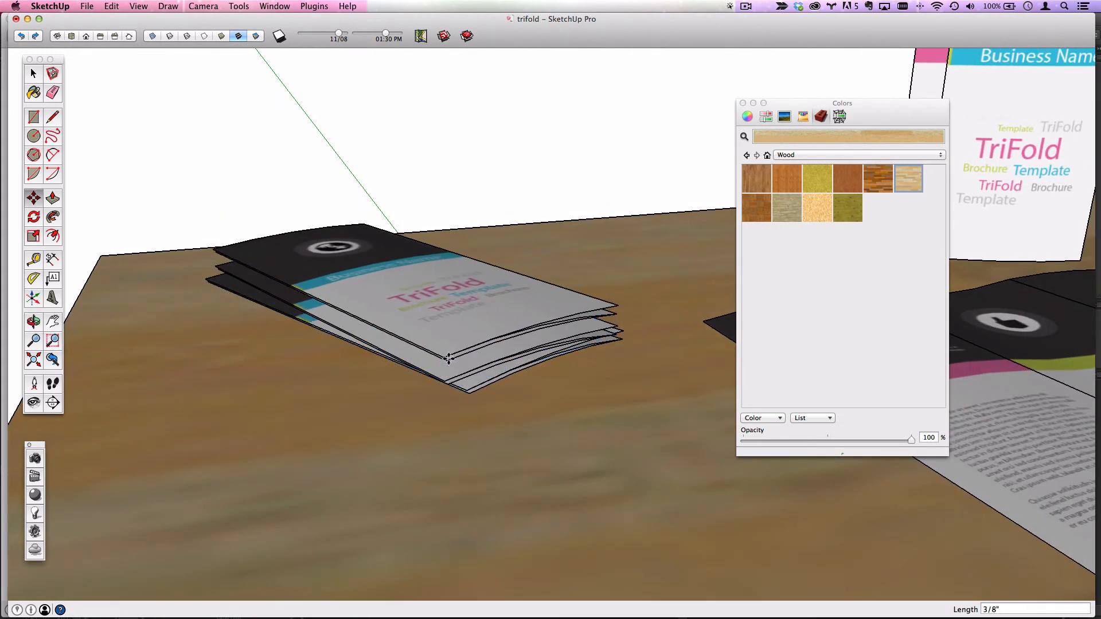
pyautogui.write('.2')
pyautogui.press('Return')
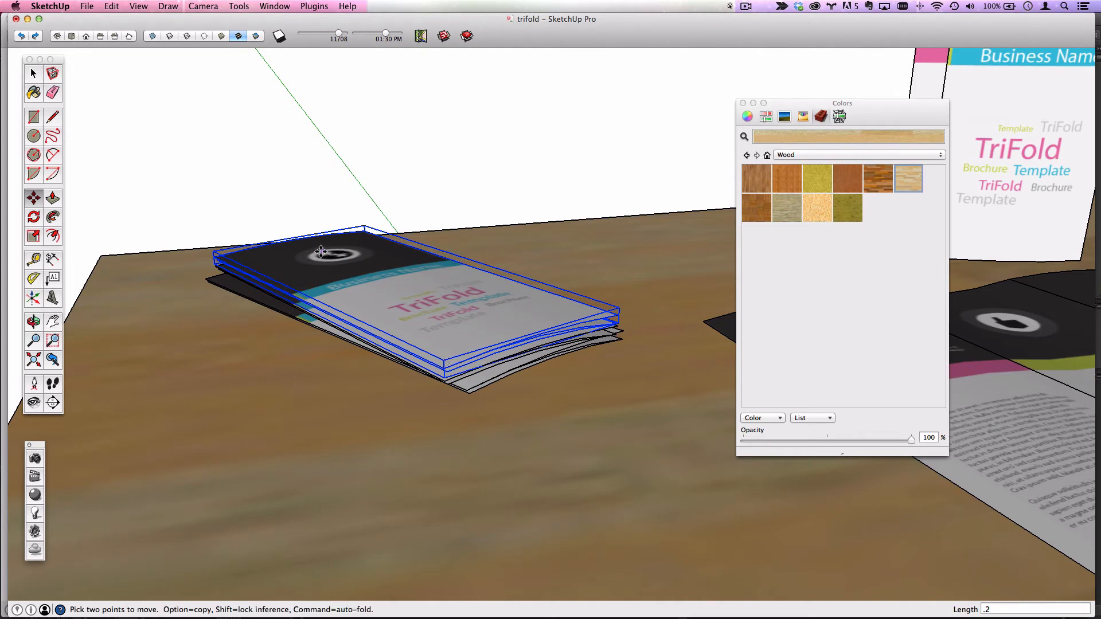
# Step: Turn the third, topmost brochure slightly so the stack fans out unevenly
pyautogui.moveTo(416, 291); pyautogui.dragTo(505, 429, button='middle')
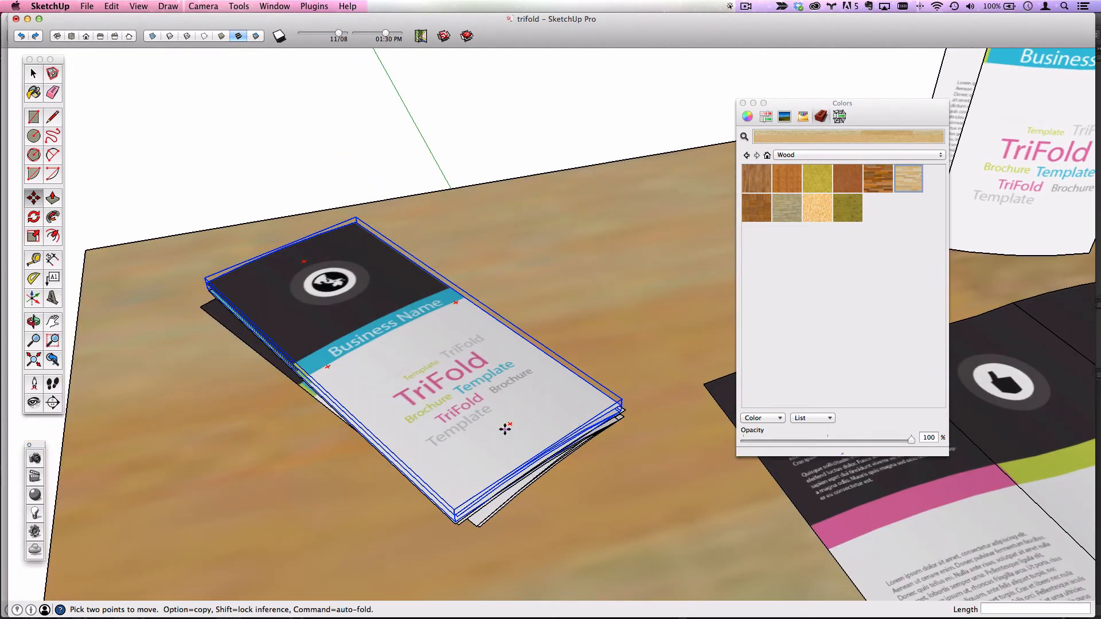
pyautogui.press('q')
pyautogui.click(511, 424)
pyautogui.click(496, 436)
pyautogui.moveTo(571, 390); pyautogui.dragTo(477, 430, button='middle')
pyautogui.keyDown('shift'); pyautogui.moveTo(423, 368); pyautogui.dragTo(474, 265, button='middle'); pyautogui.keyUp('shift')
pyautogui.scroll(-3, 474, 265)
pyautogui.press('space')
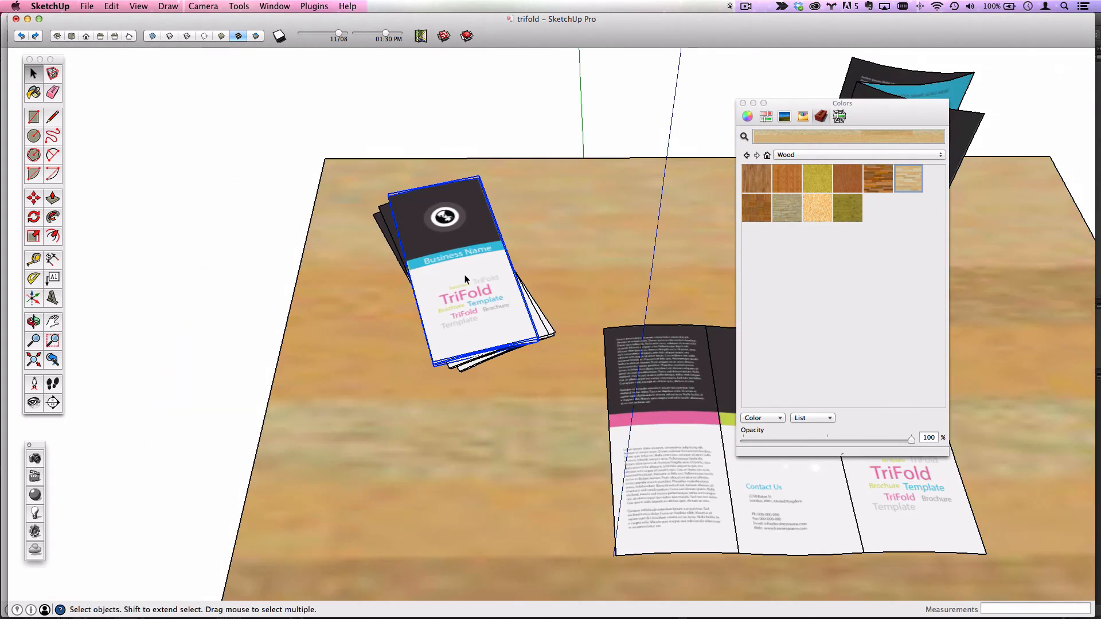
# Step: Copy the topmost brochure sideways off the stack and turn the copy crosswise over the others
pyautogui.press('m')
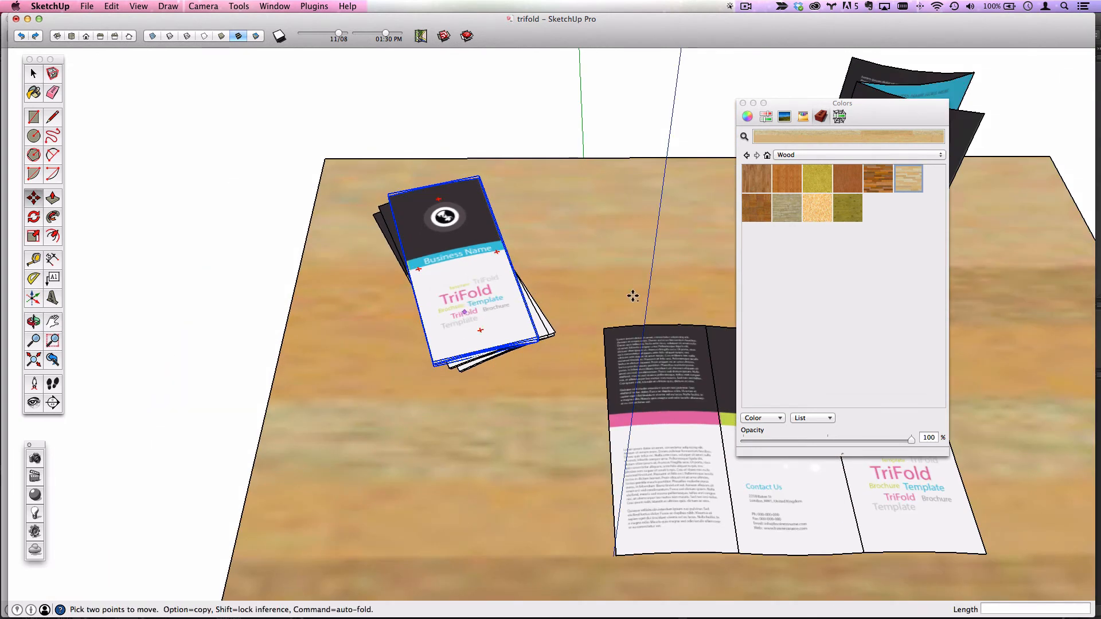
pyautogui.click(678, 291)
pyautogui.click(508, 199)
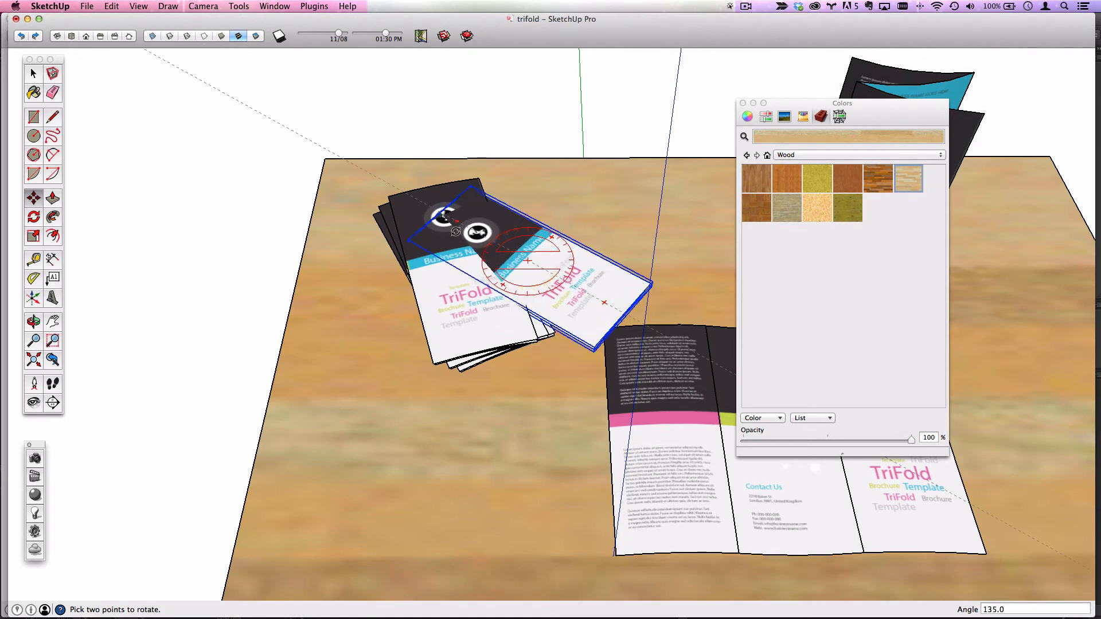
pyautogui.click(438, 322)
pyautogui.scroll(2, 438, 323)
pyautogui.click(432, 317)
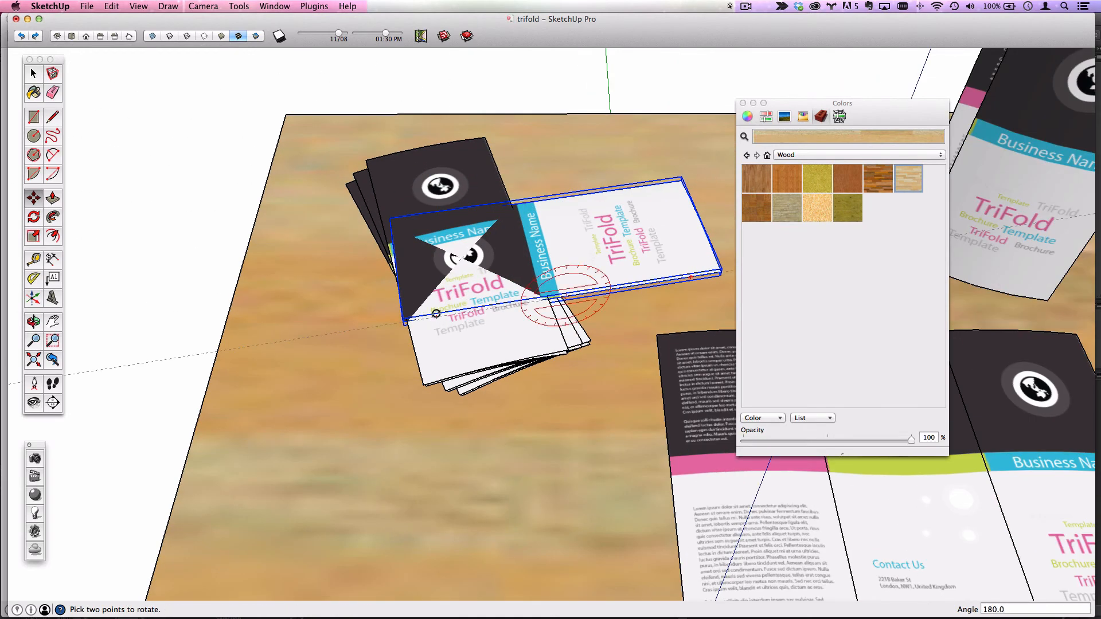
pyautogui.click(437, 312)
# Step: Reposition the crosswise brochure over the stack and tilt it slightly so it rests on top
pyautogui.scroll(3, 590, 312)
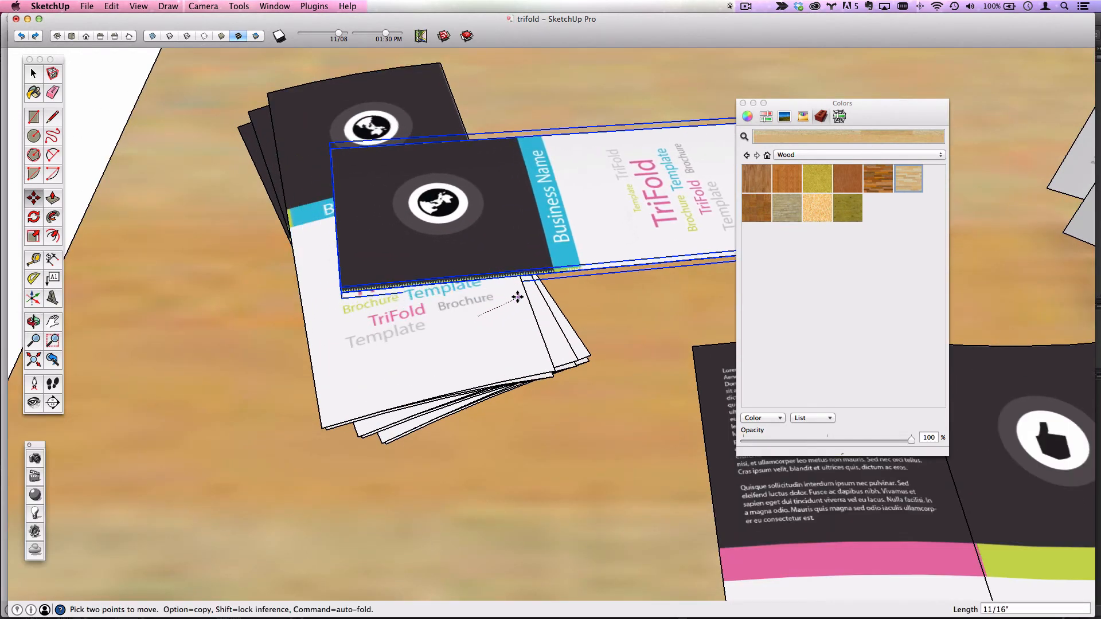
pyautogui.moveTo(477, 316); pyautogui.dragTo(582, 262, button='middle')
pyautogui.scroll(3, 565, 250)
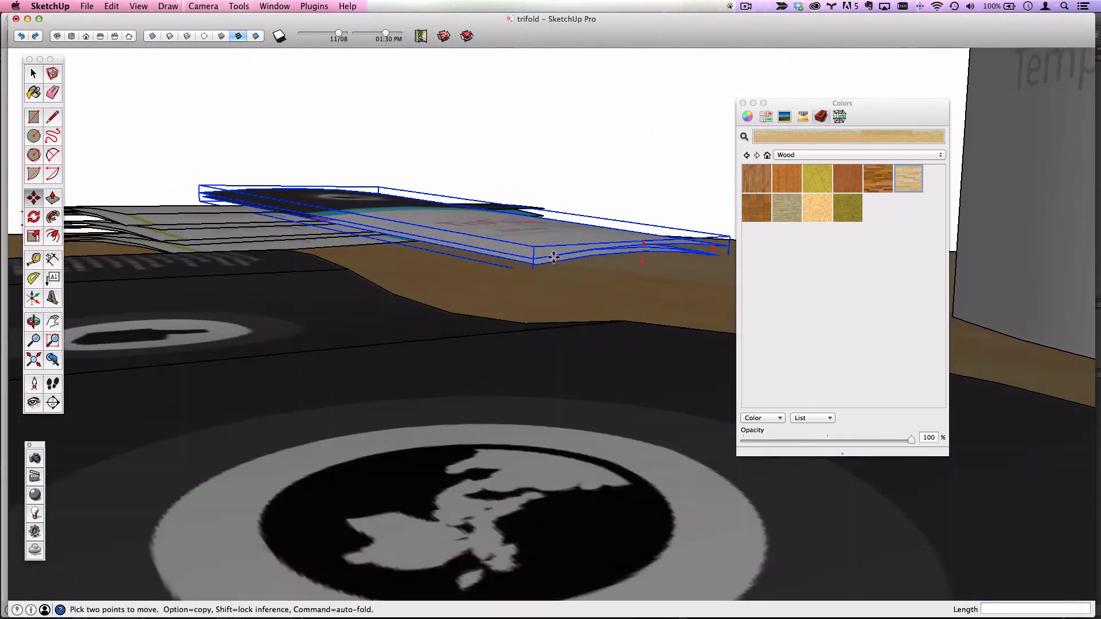
pyautogui.click(559, 261)
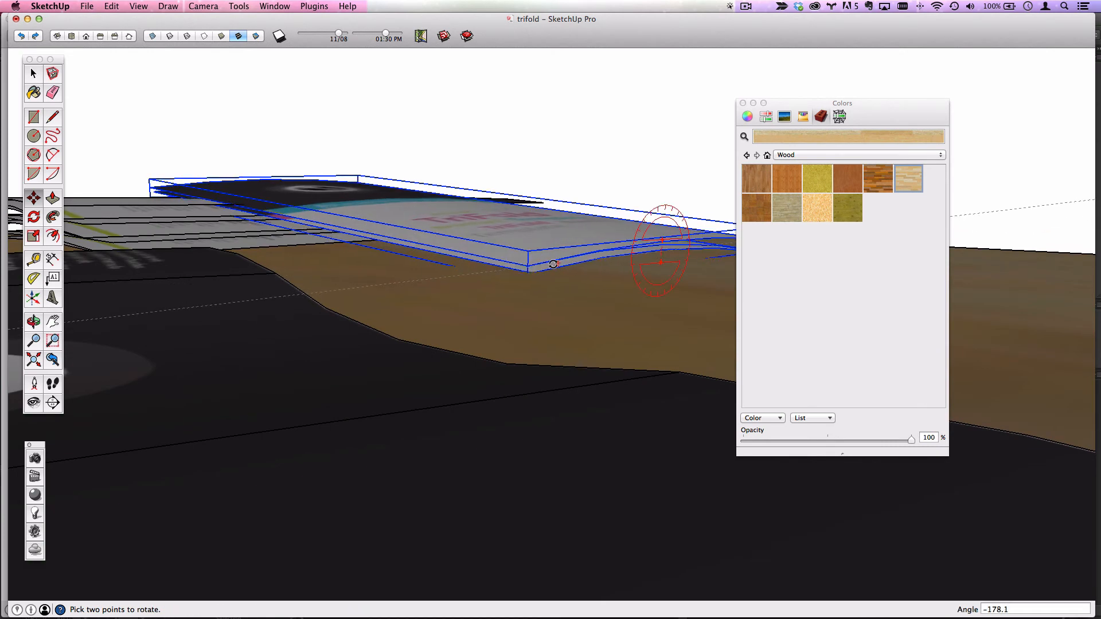
pyautogui.click(552, 264)
pyautogui.scroll(4, 525, 269)
pyautogui.moveTo(526, 270); pyautogui.dragTo(635, 261, button='middle')
pyautogui.scroll(-3, 634, 261)
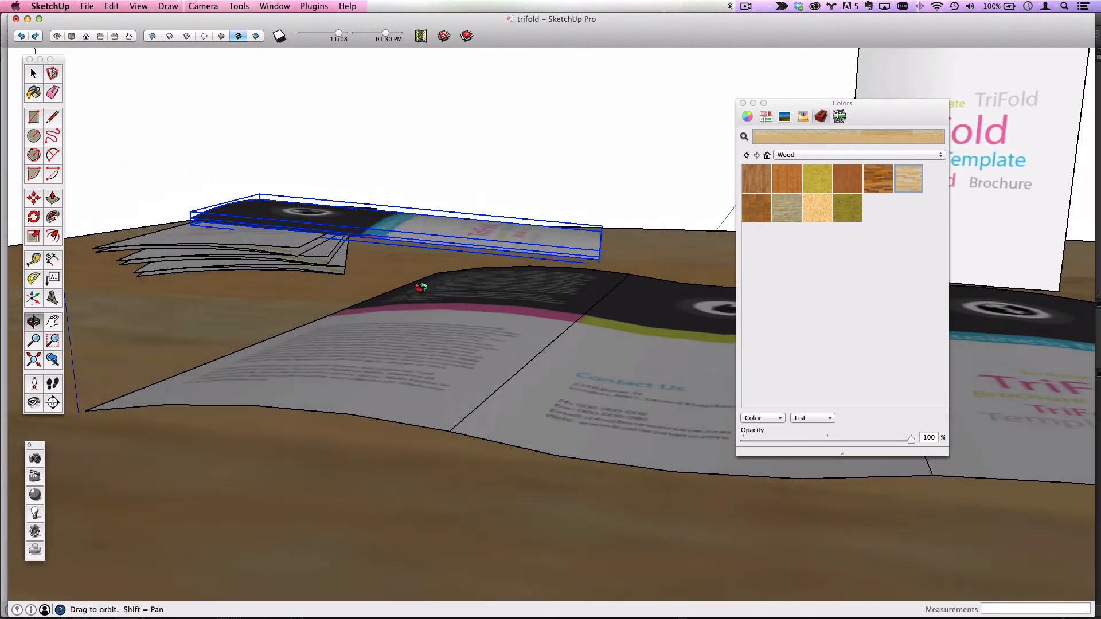
pyautogui.moveTo(420, 285); pyautogui.dragTo(523, 210, button='middle')
pyautogui.scroll(-3, 492, 327)
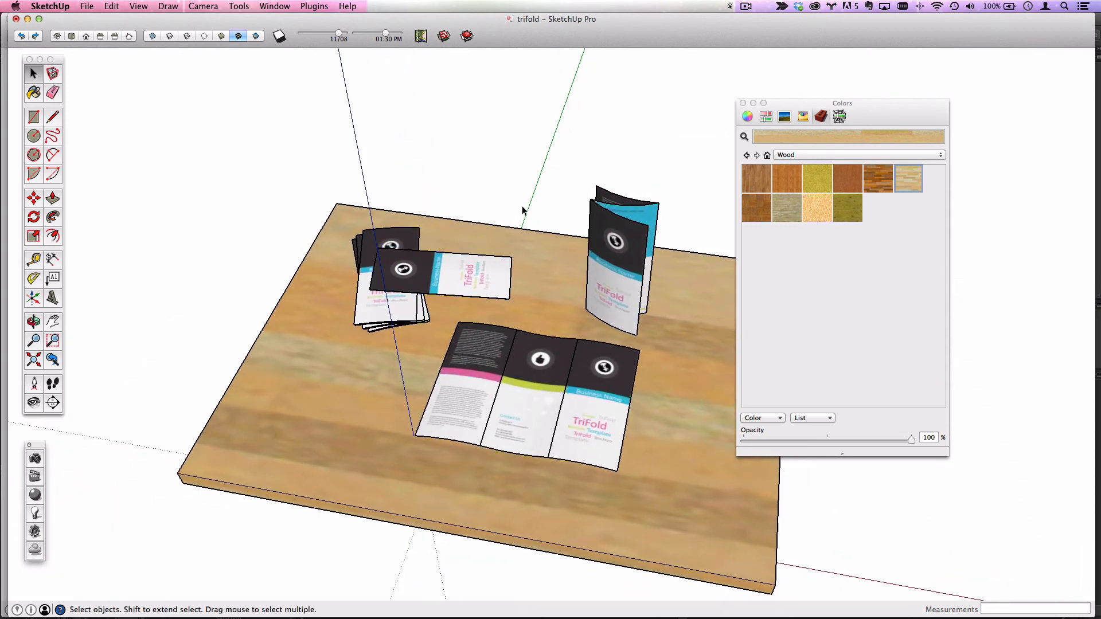
pyautogui.keyDown('shift'); pyautogui.moveTo(562, 367); pyautogui.dragTo(558, 337, button='middle'); pyautogui.keyUp('shift')
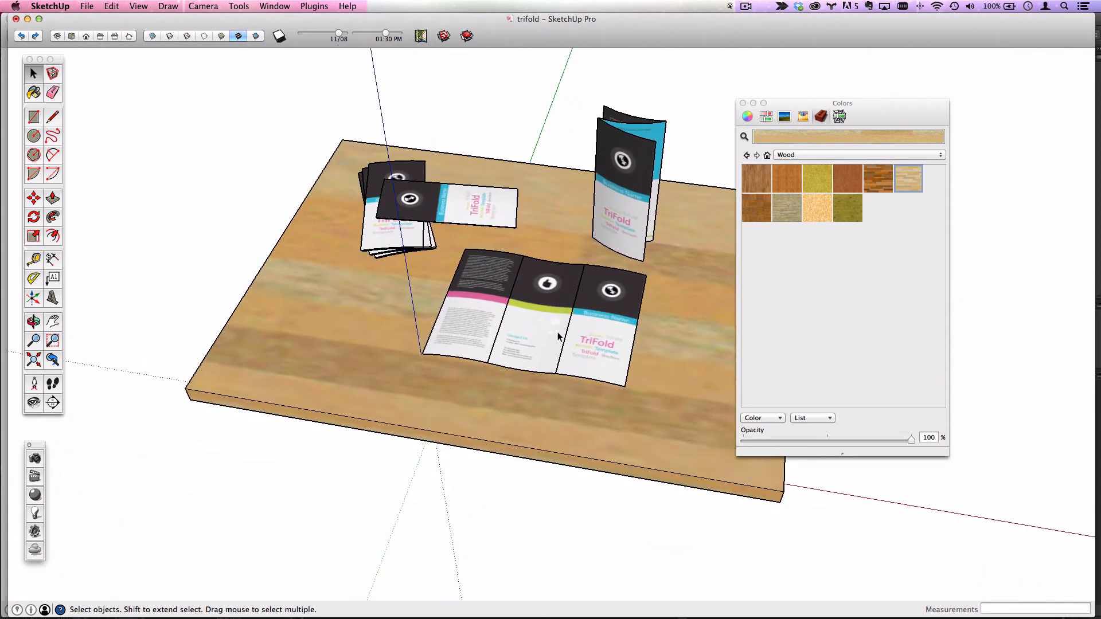
# Step: Group the three panels of the open flat brochure and copy it 11 3/8" sideways along the tabletop
pyautogui.click(528, 340)
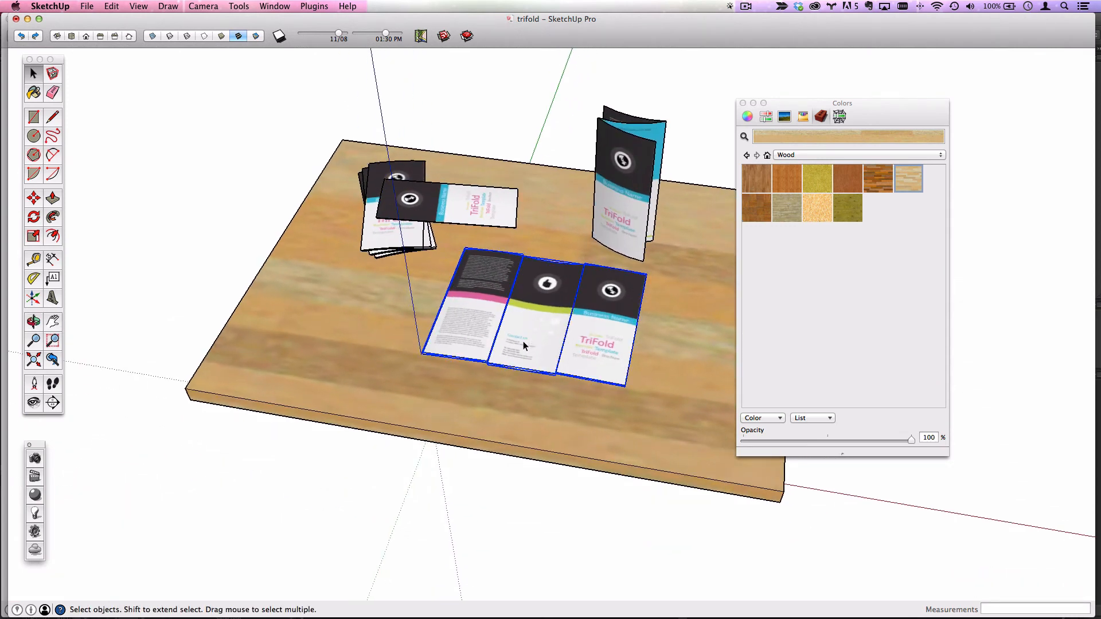
pyautogui.press('super+g')
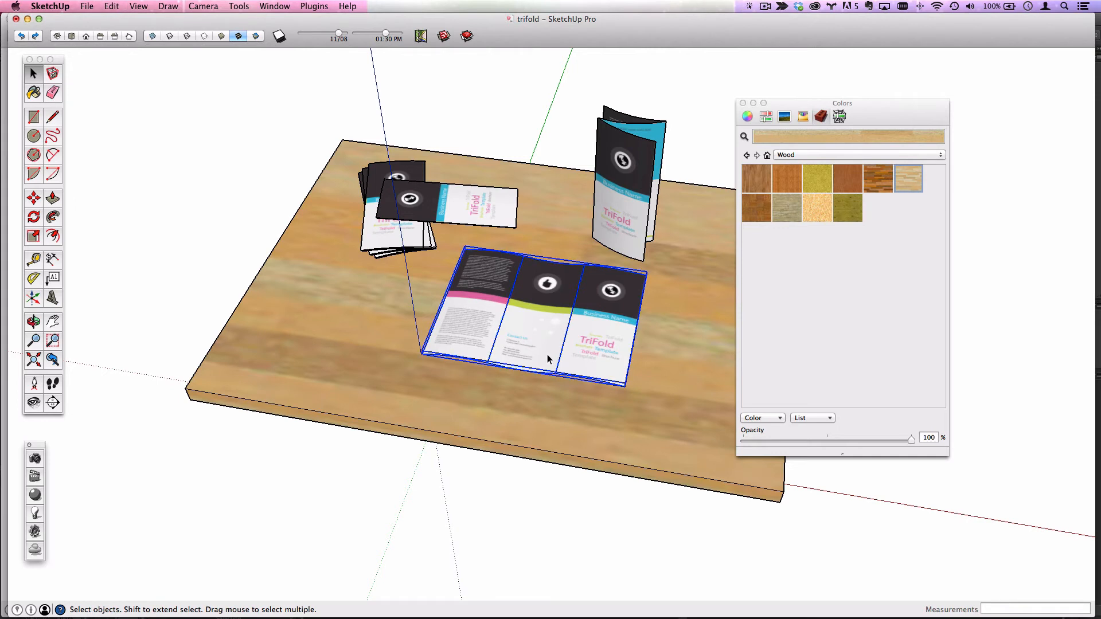
pyautogui.press('m')
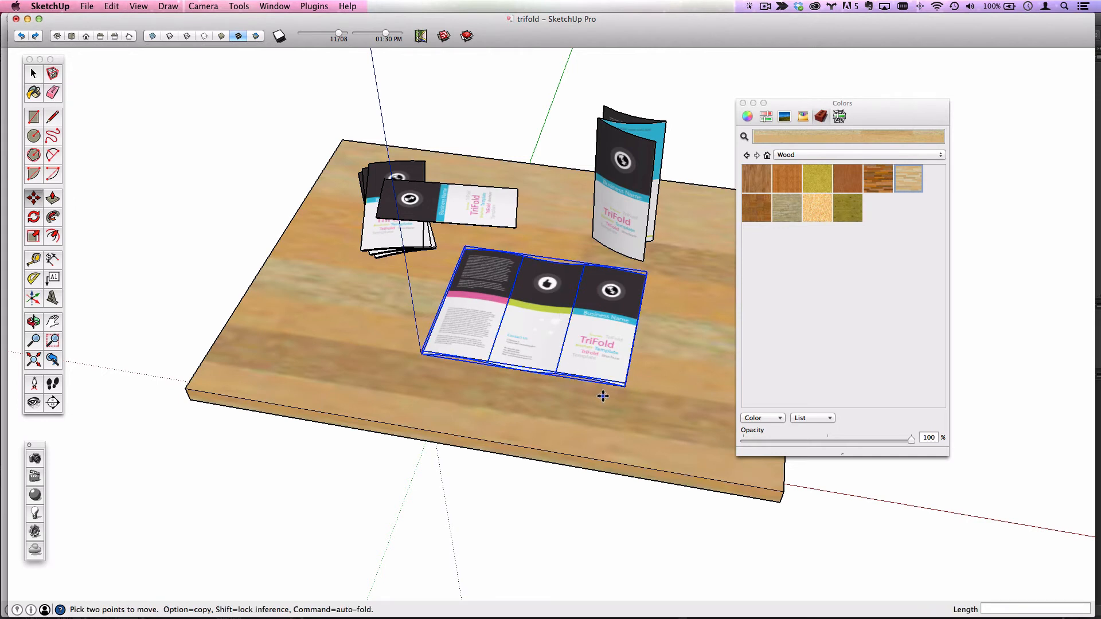
pyautogui.click(606, 396)
pyautogui.press('alt')
pyautogui.click(384, 392)
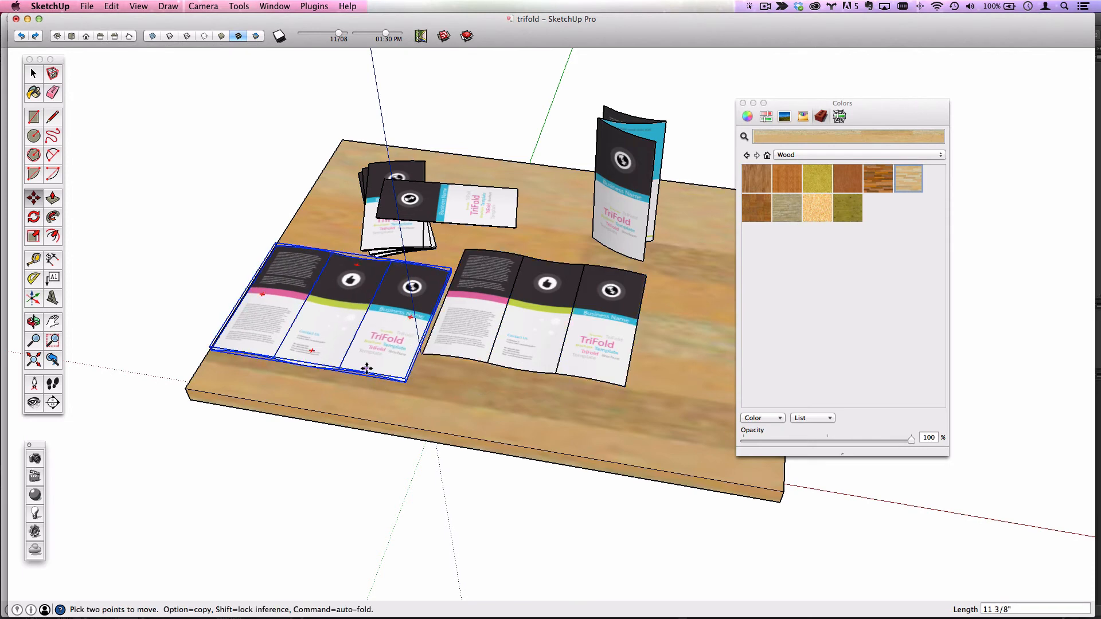
# Step: Flip the copied open brochure by 180° so its inside pages face up
pyautogui.scroll(3, 368, 368)
pyautogui.press('q')
pyautogui.click(392, 381)
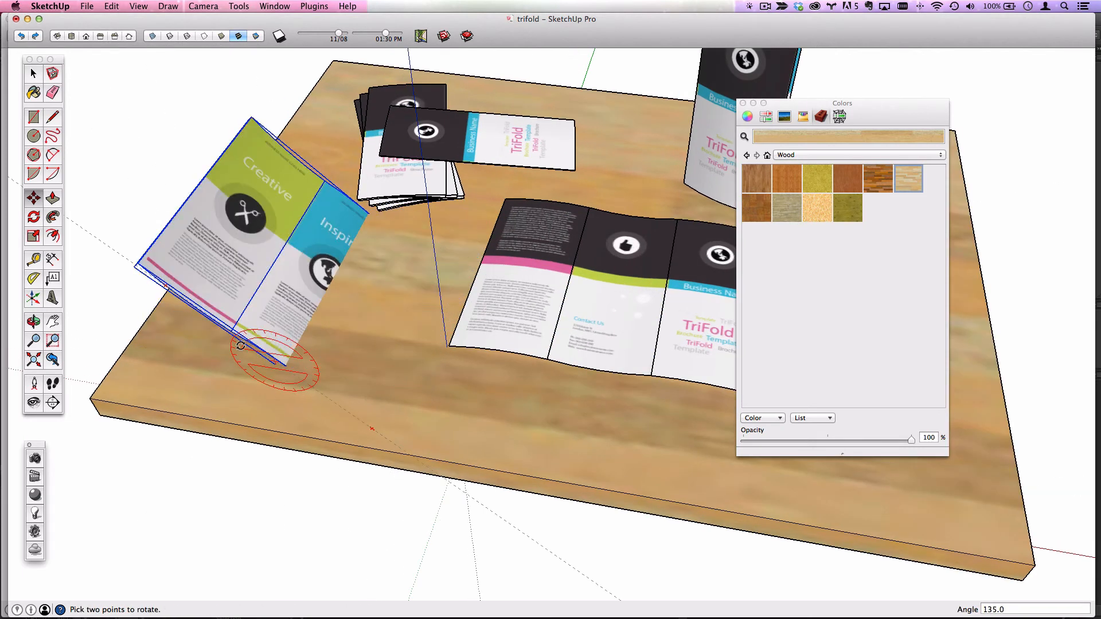
pyautogui.click(279, 339)
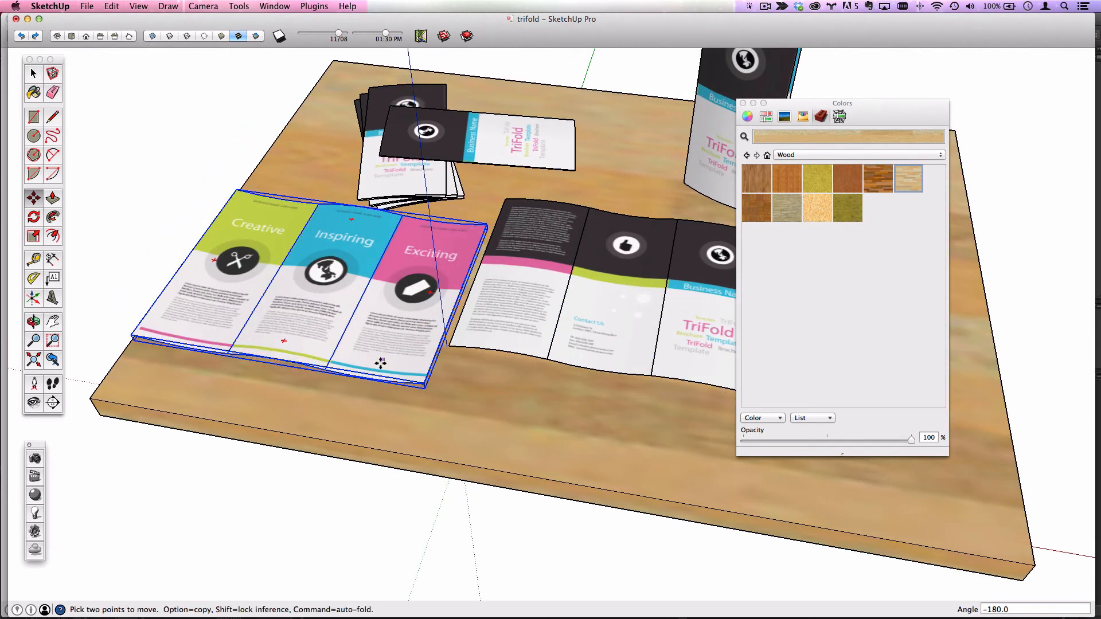
# Step: Turn the flipped brochure to an angle of -70.8° on the tabletop and shift it by 13/16"
pyautogui.click(285, 343)
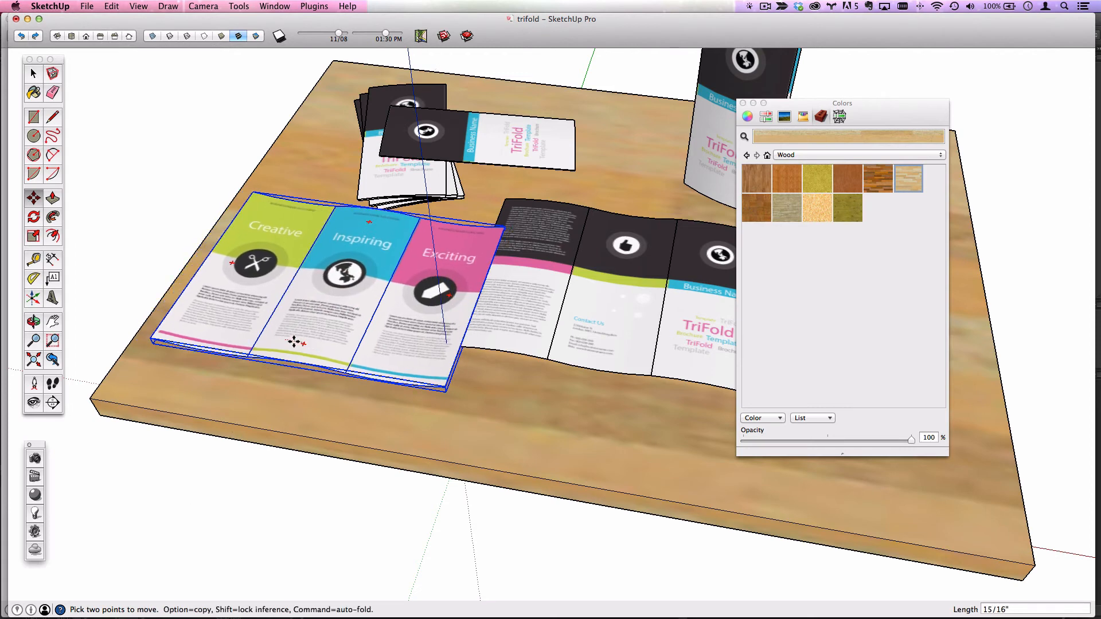
pyautogui.click(293, 344)
pyautogui.click(316, 310)
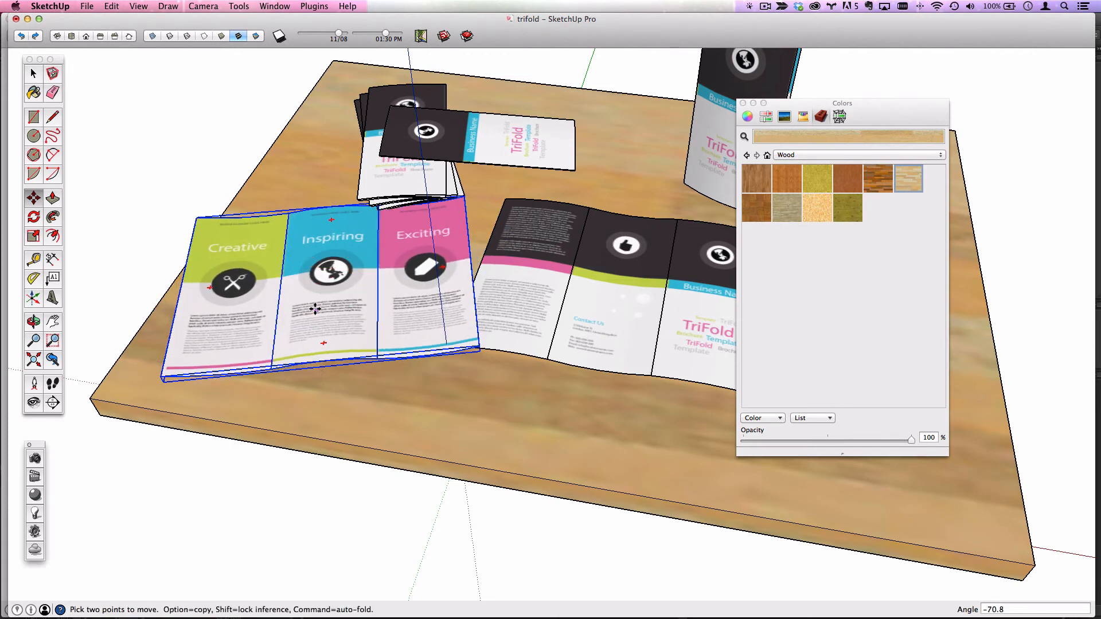
pyautogui.click(319, 173)
pyautogui.click(314, 186)
# Step: Inside the flipped brochure's group, rotate the "Creative" panel about its fold until it nearly covers the "Inspiring" panel
pyautogui.click(34, 74)
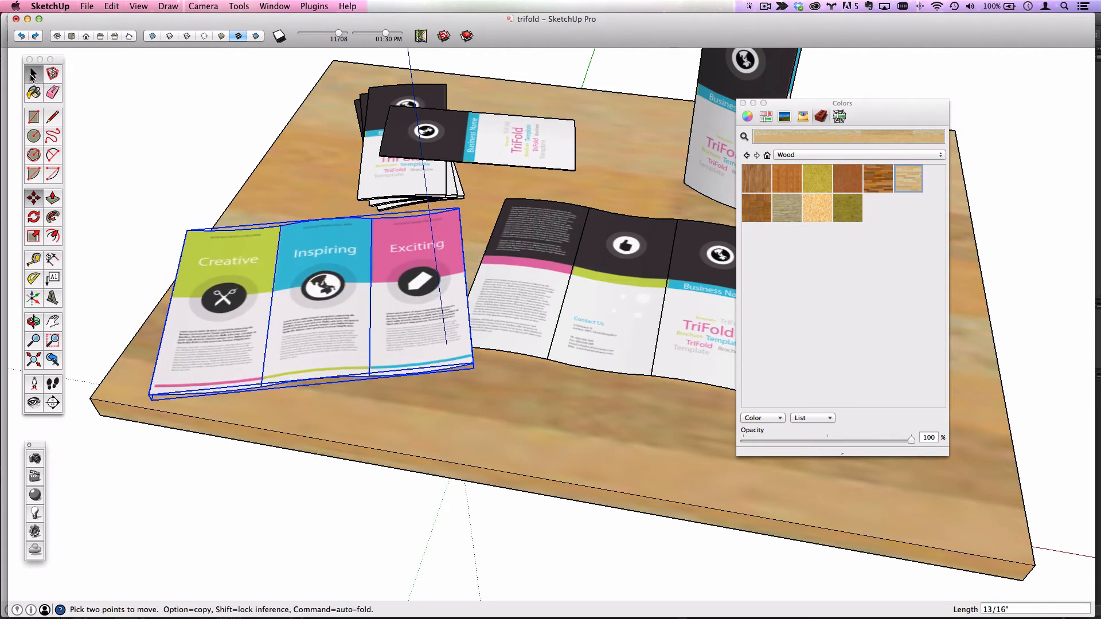
pyautogui.doubleClick(227, 275)
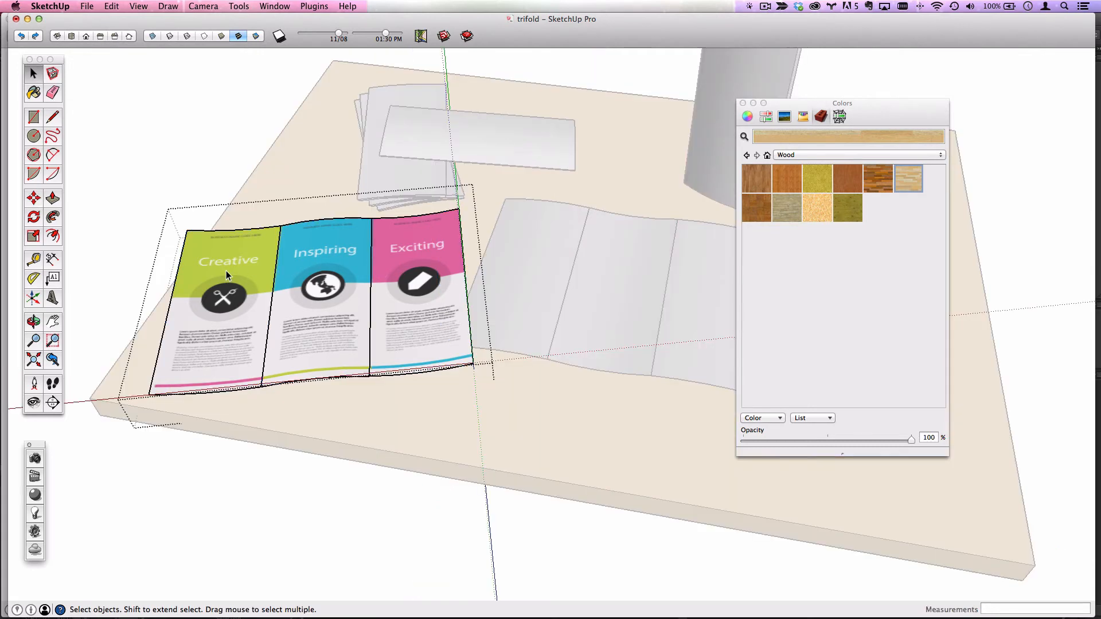
pyautogui.click(34, 216)
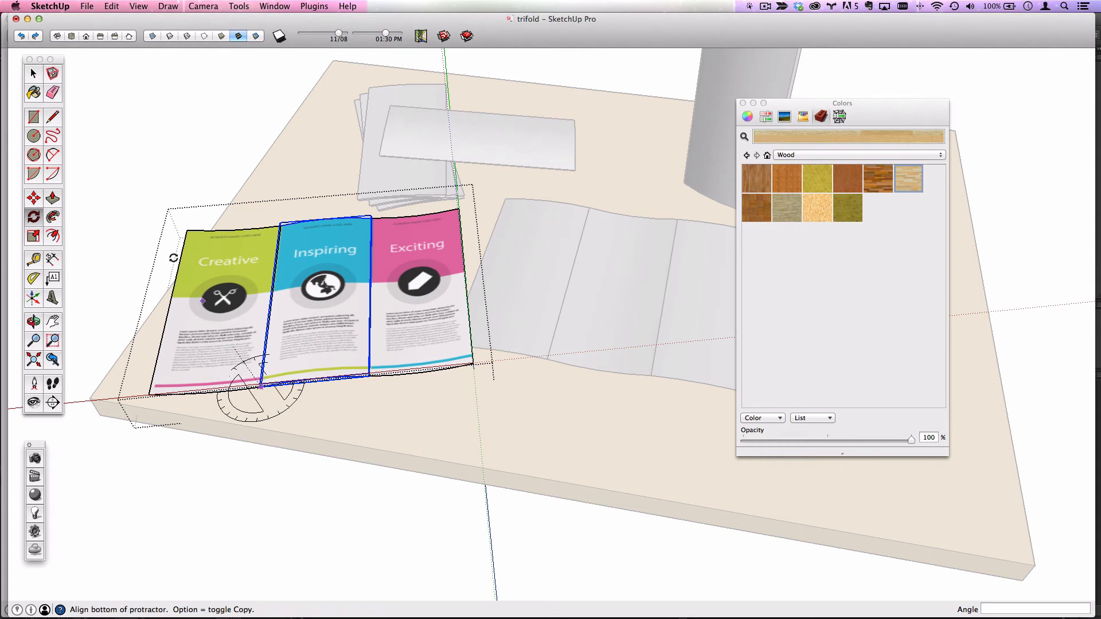
pyautogui.press('space')
pyautogui.click(222, 266)
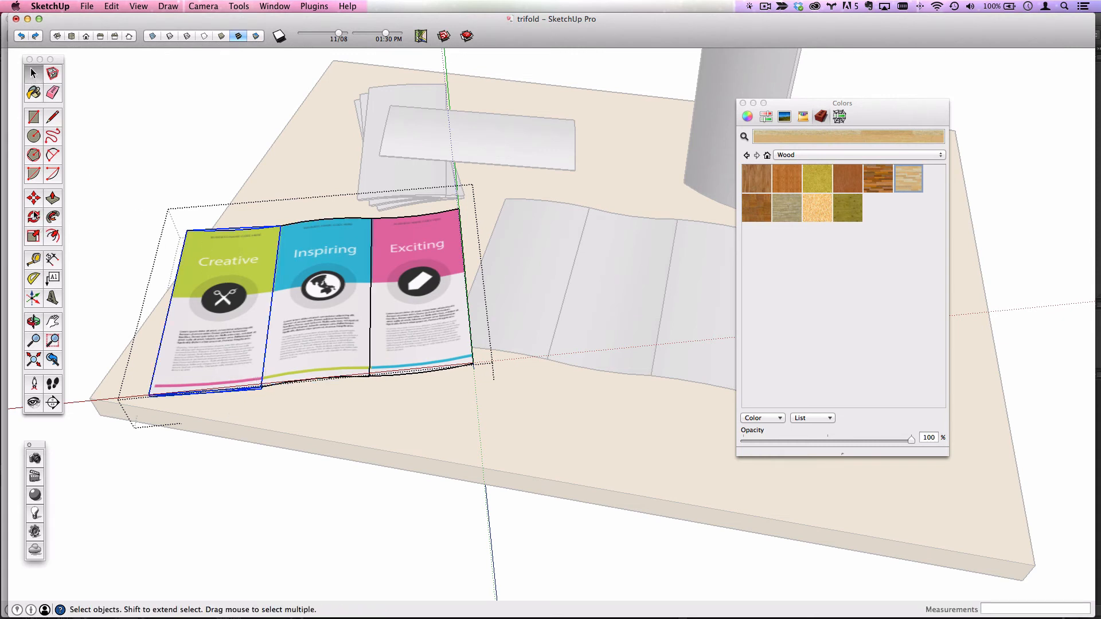
pyautogui.click(33, 218)
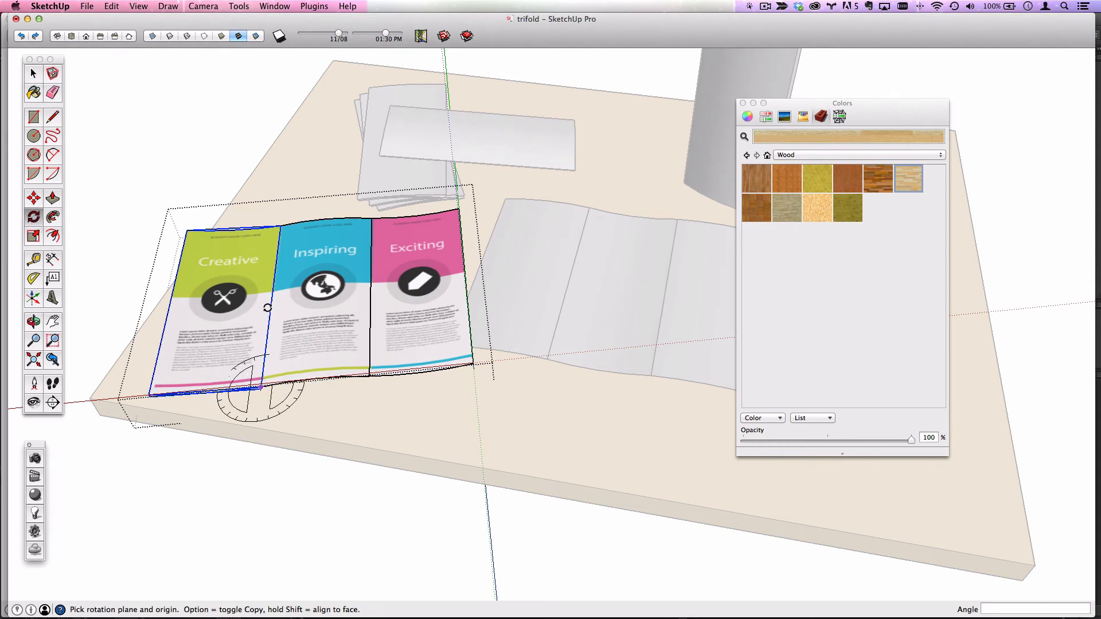
pyautogui.click(261, 387)
pyautogui.click(173, 382)
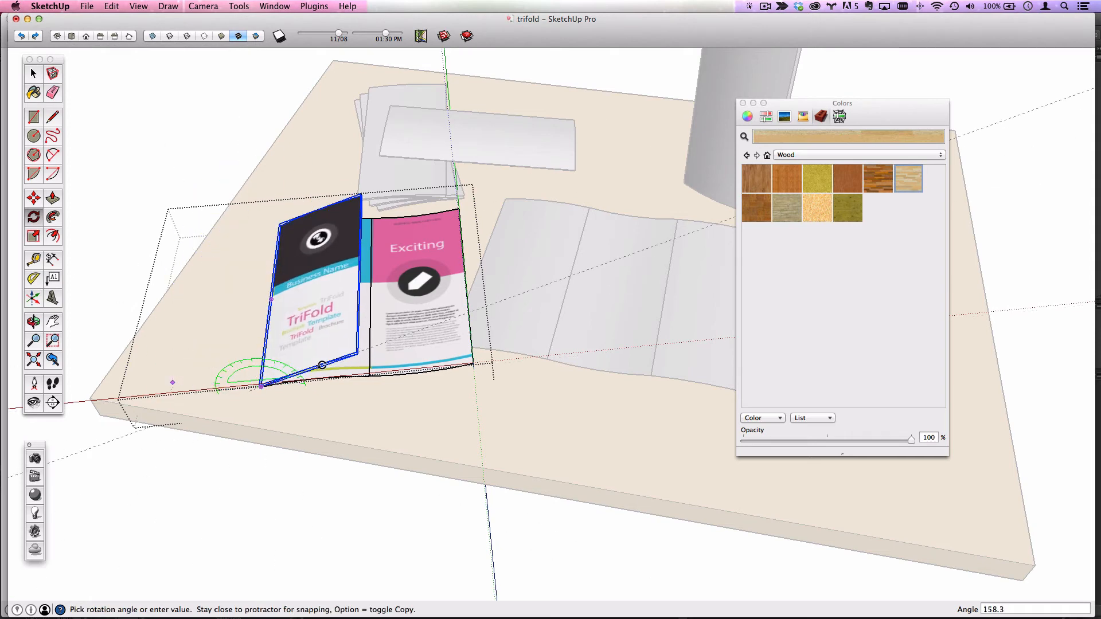
pyautogui.click(333, 369)
pyautogui.click(34, 74)
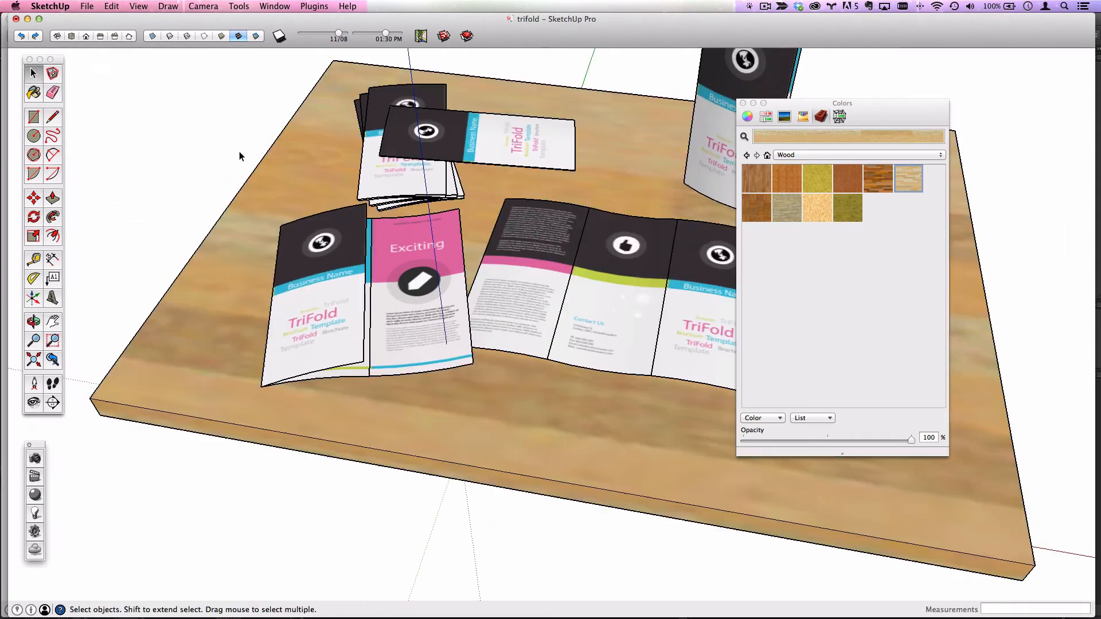
# Step: Move the partly folded brochure about 1 9/16" away from the open flat one
pyautogui.click(344, 287)
pyautogui.press('m')
pyautogui.click(427, 398)
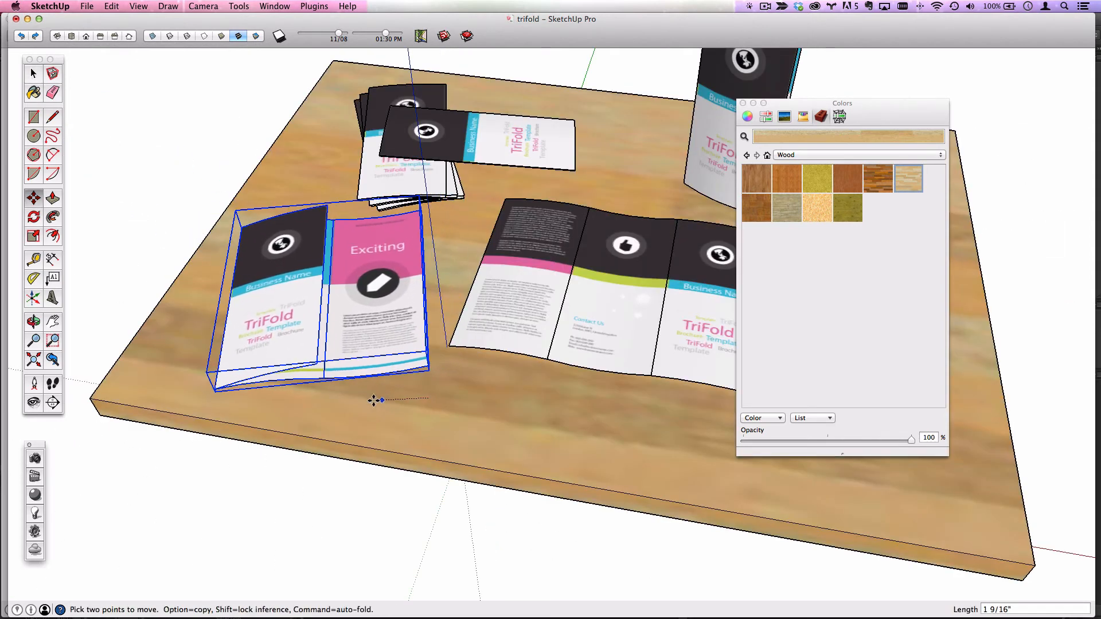
pyautogui.click(371, 397)
pyautogui.click(212, 202)
pyautogui.scroll(-1, 349, 279)
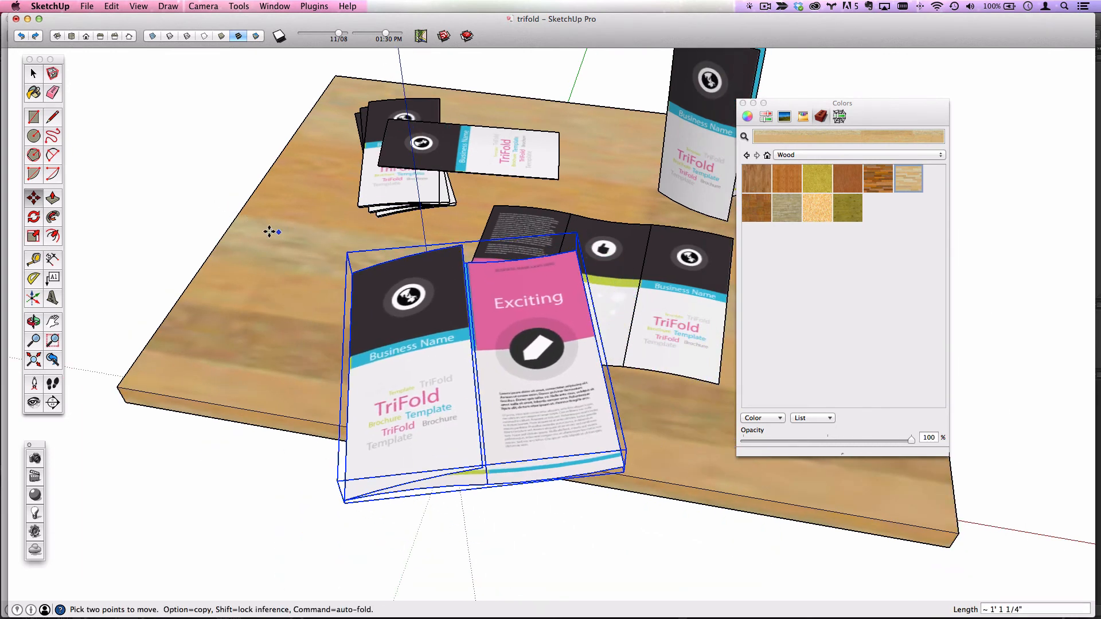
pyautogui.click(20, 36)
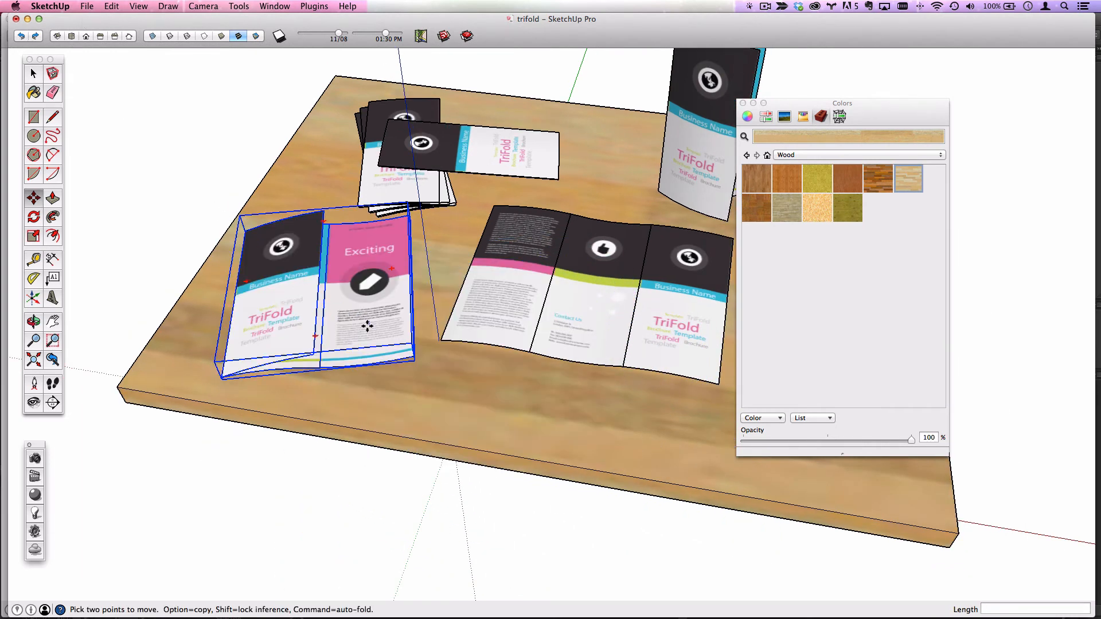
# Step: Shorten the tabletop with Push/Pull on its end beside the standing brochure, and move the Colors window clear of the table
pyautogui.moveTo(369, 323); pyautogui.dragTo(474, 364, button='middle')
pyautogui.moveTo(475, 364); pyautogui.dragTo(518, 326)
pyautogui.moveTo(355, 292); pyautogui.dragTo(402, 293)
pyautogui.click(52, 198)
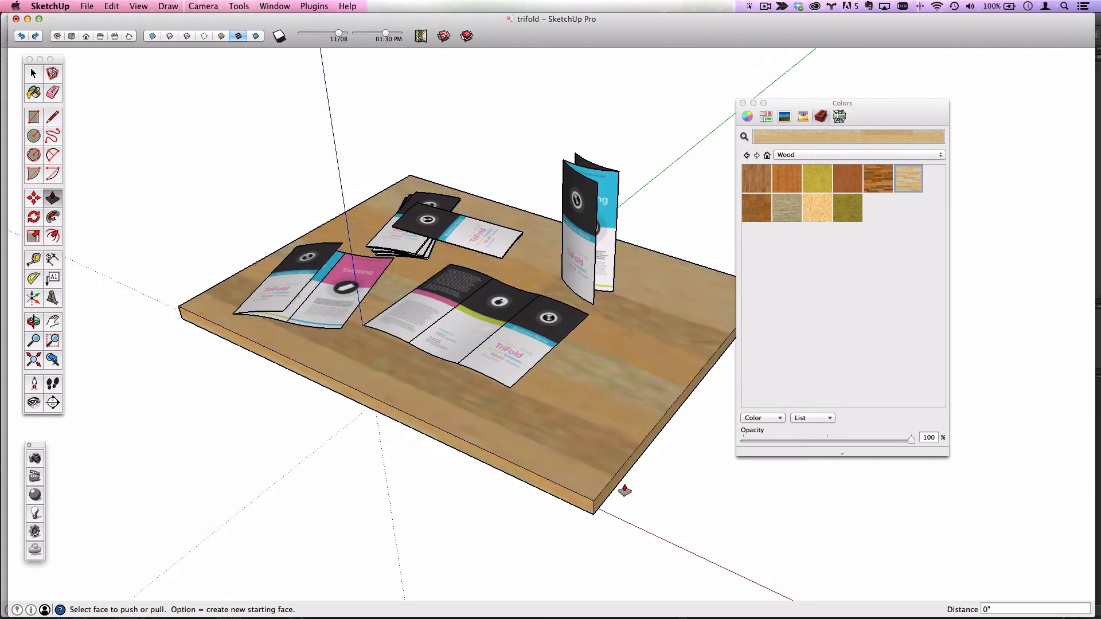
pyautogui.moveTo(622, 488); pyautogui.dragTo(487, 440)
pyautogui.moveTo(603, 339)
pyautogui.mouseDown(button='middle')
pyautogui.moveTo(295, 290)
pyautogui.moveTo(591, 338)
pyautogui.mouseUp(button='middle')
pyautogui.scroll(10, 499, 256)
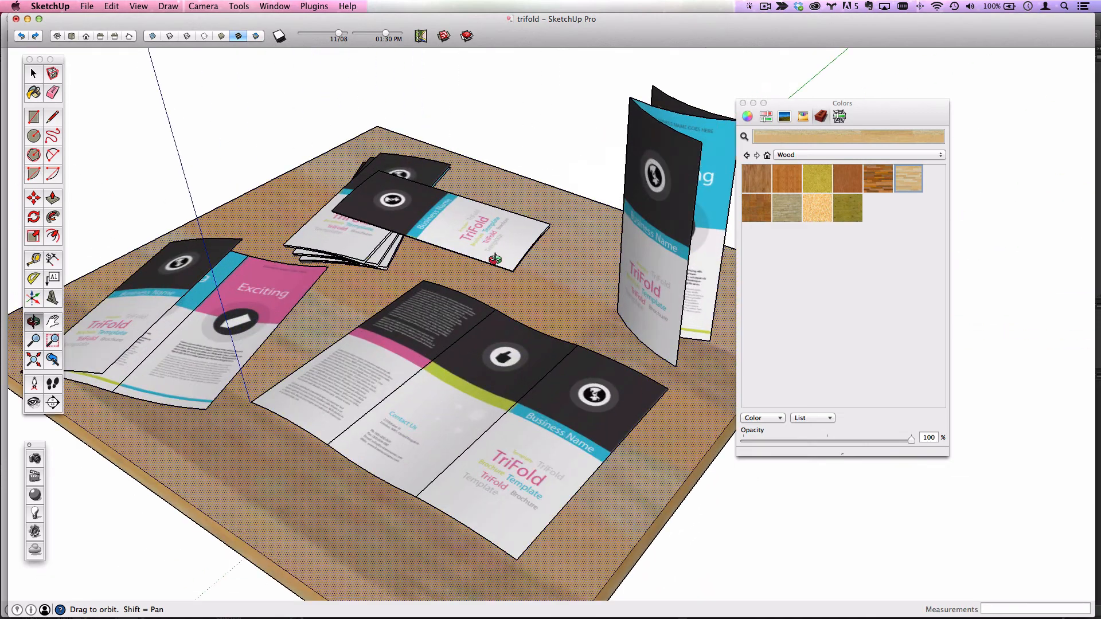
pyautogui.scroll(-5, 562, 258)
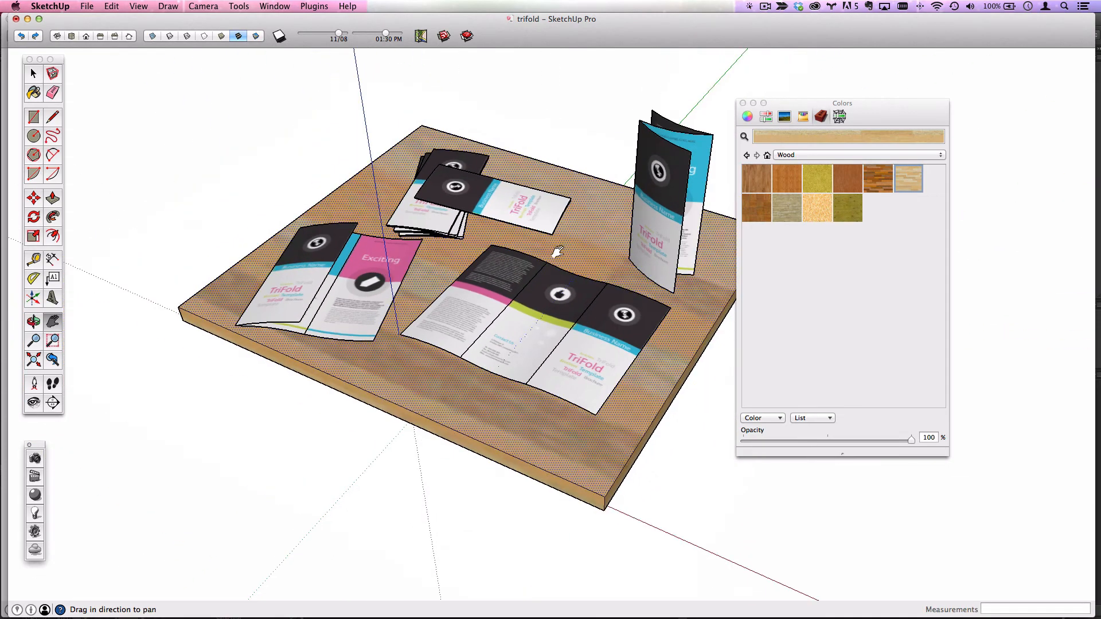
pyautogui.press('space')
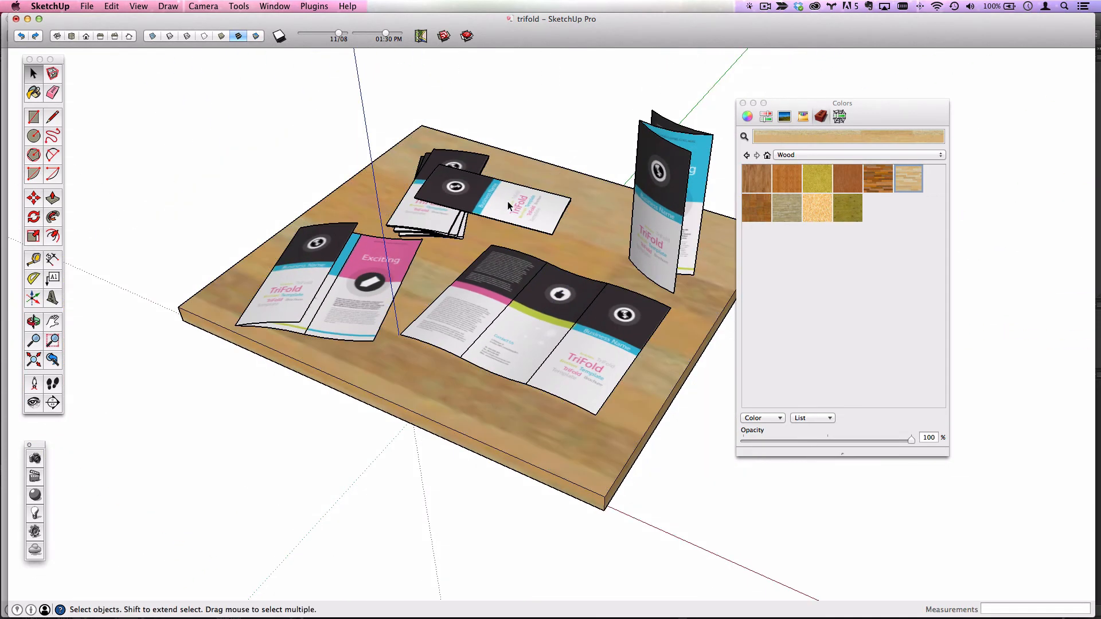
pyautogui.moveTo(746, 106); pyautogui.dragTo(827, 101)
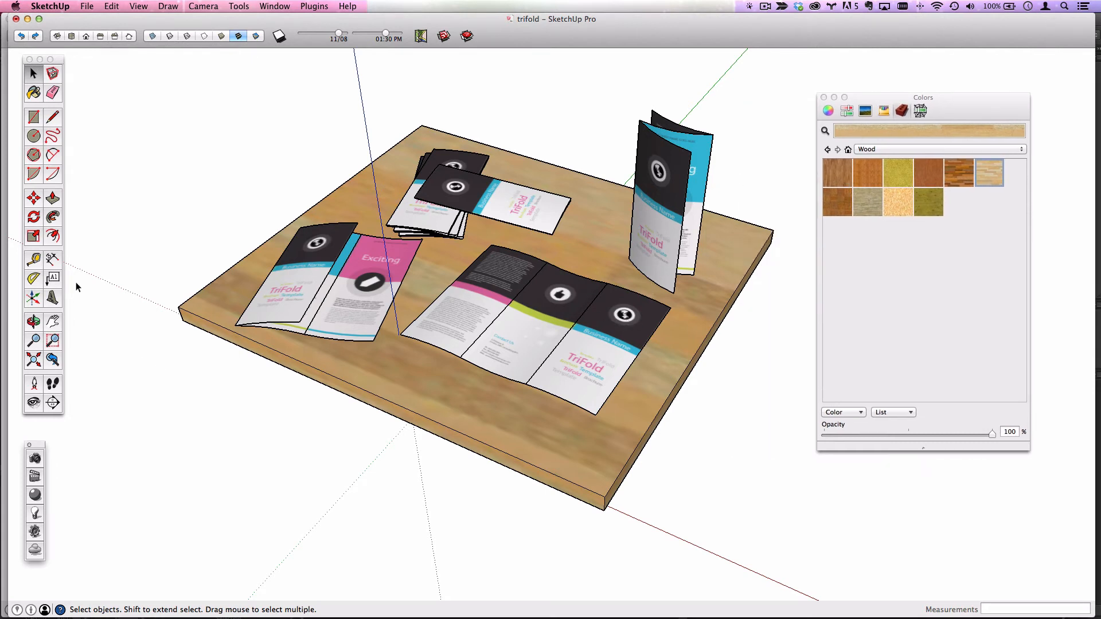
# Step: Try a leader text note asking for a new graphic, attached to the logo on the open flat brochure
pyautogui.click(56, 278)
pyautogui.click(624, 315)
pyautogui.click(755, 185)
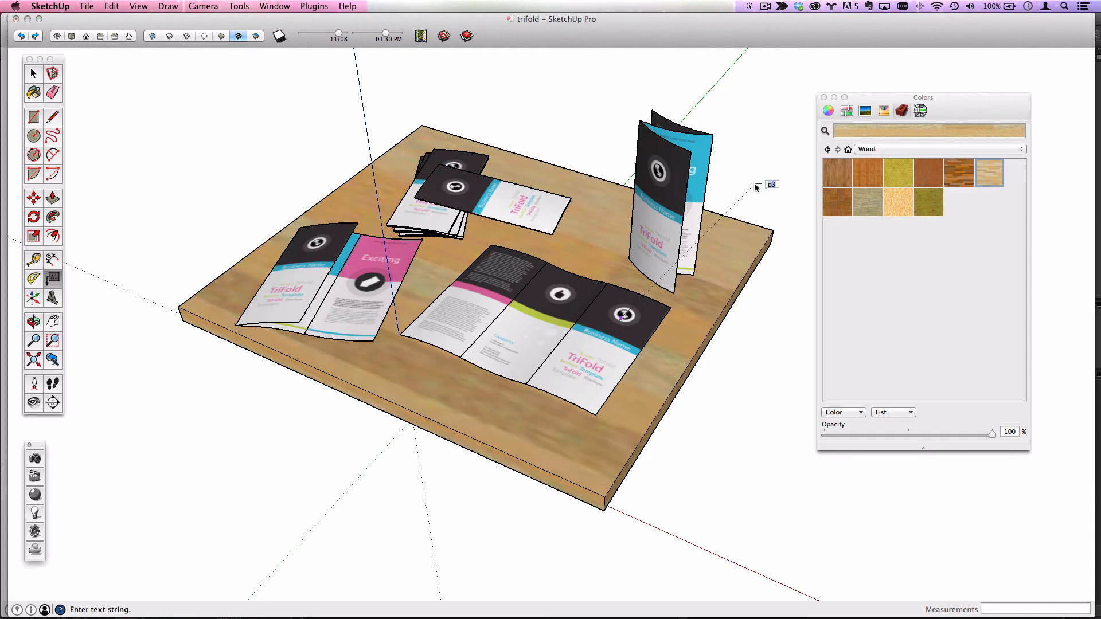
pyautogui.write('put a new graphic her')
pyautogui.press('Escape')
pyautogui.press('e')
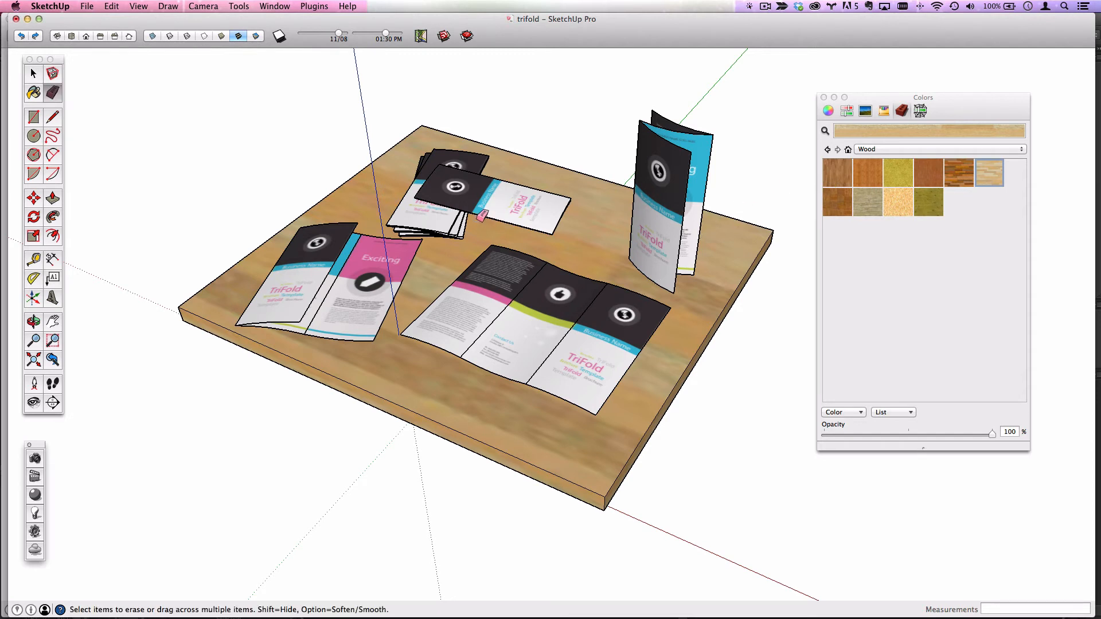
pyautogui.click(139, 7)
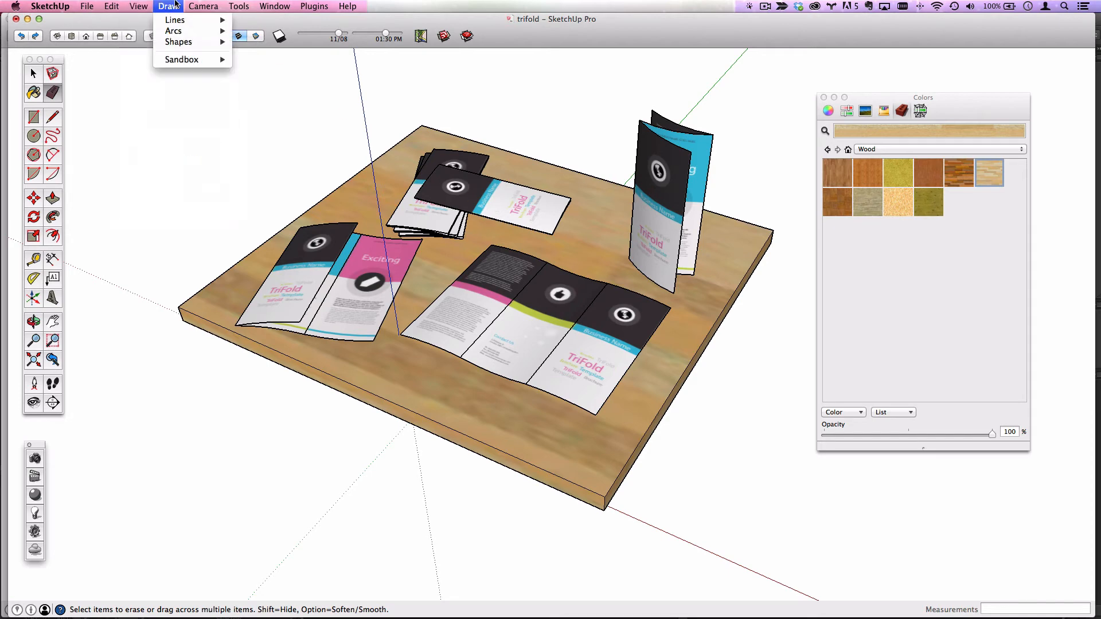
# Step: Turn off the display of profiles, edges and the drawing axes for a clean view of the brochures
pyautogui.moveTo(108, 6)
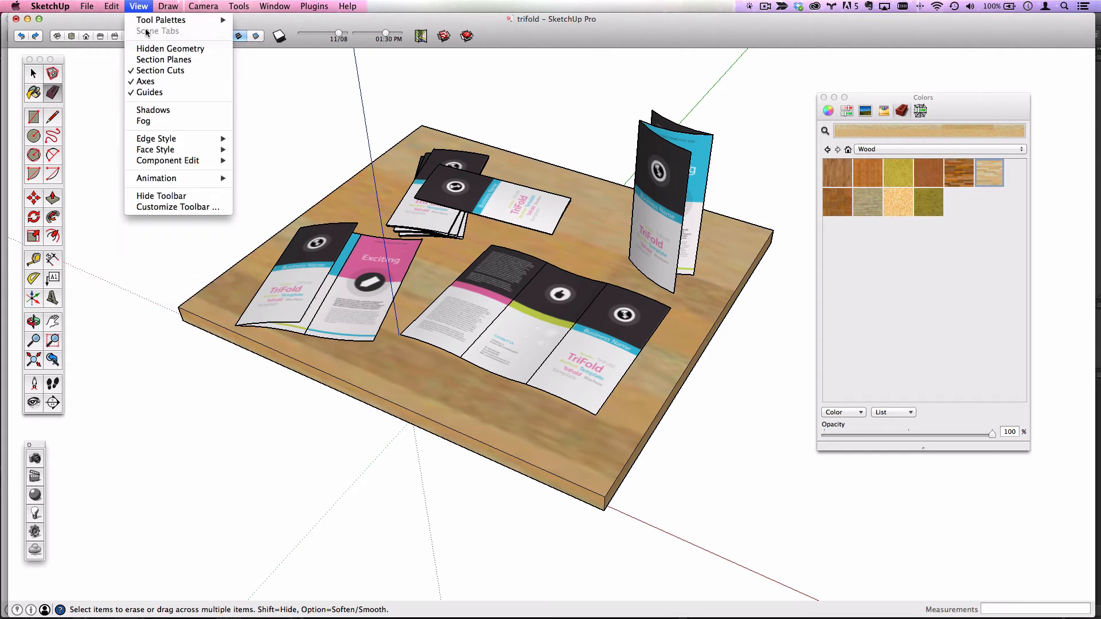
pyautogui.moveTo(213, 138)
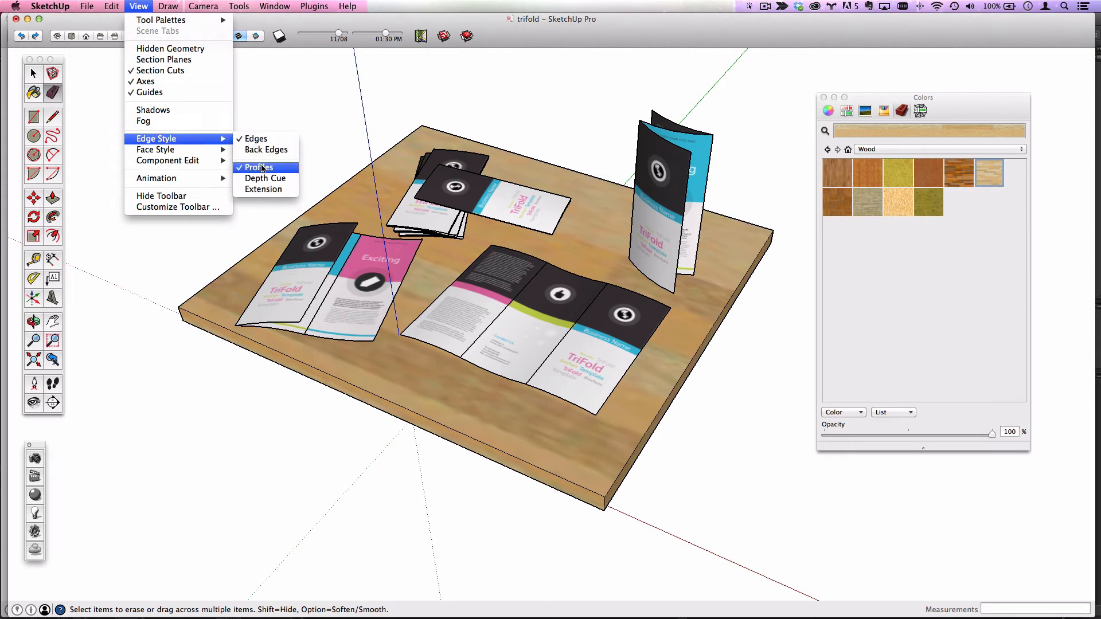
pyautogui.click(261, 167)
pyautogui.click(138, 6)
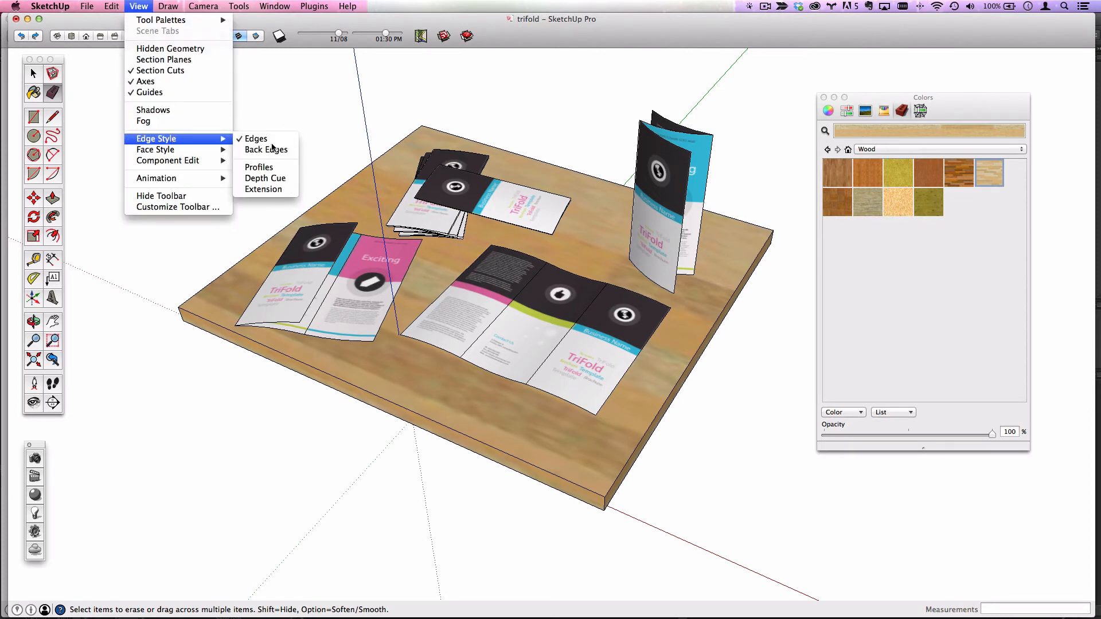
pyautogui.click(273, 150)
pyautogui.click(138, 5)
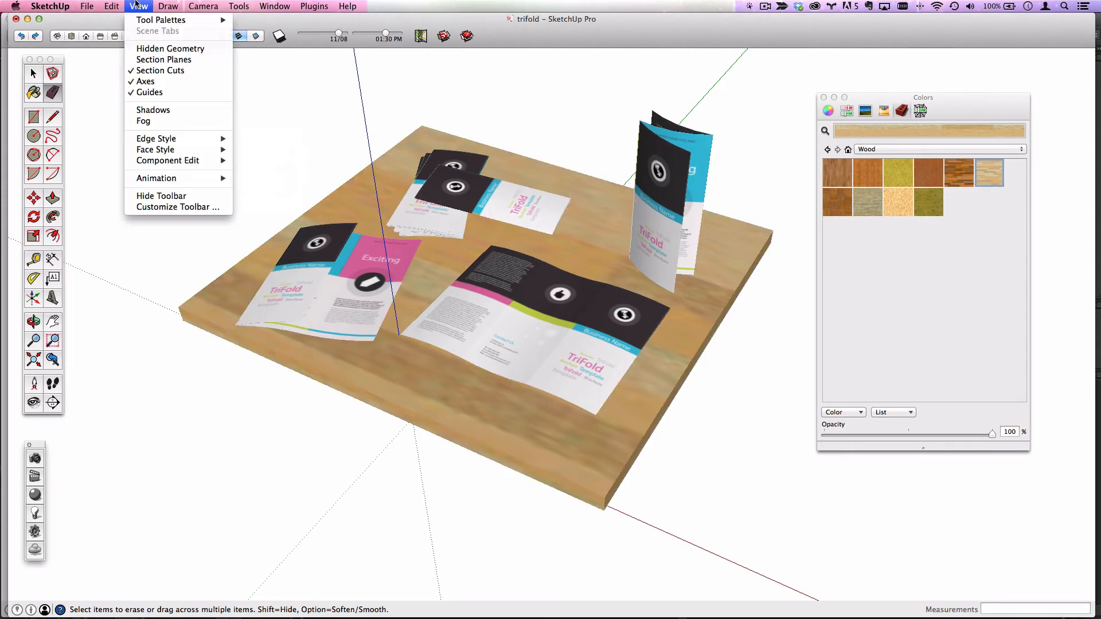
pyautogui.click(162, 82)
pyautogui.scroll(2, 580, 227)
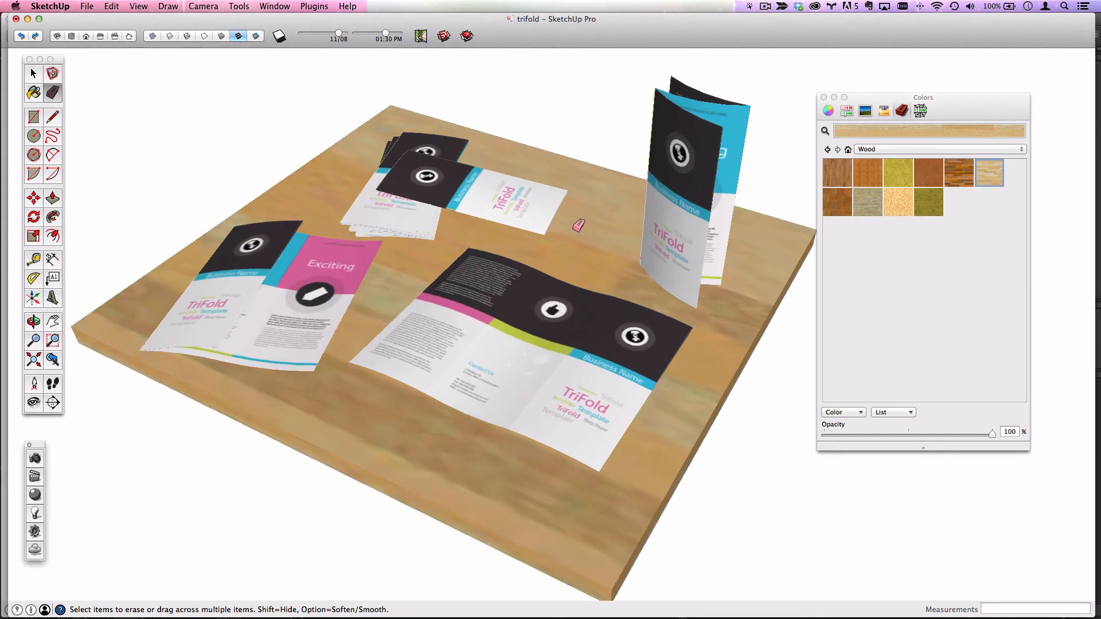
# Step: Turn on shadows for the scene and frame the whole tabletop with all brochure copies in view
pyautogui.click(279, 36)
pyautogui.scroll(-2, 493, 269)
pyautogui.moveTo(497, 275); pyautogui.dragTo(523, 276, button='middle')
pyautogui.scroll(3, 523, 276)
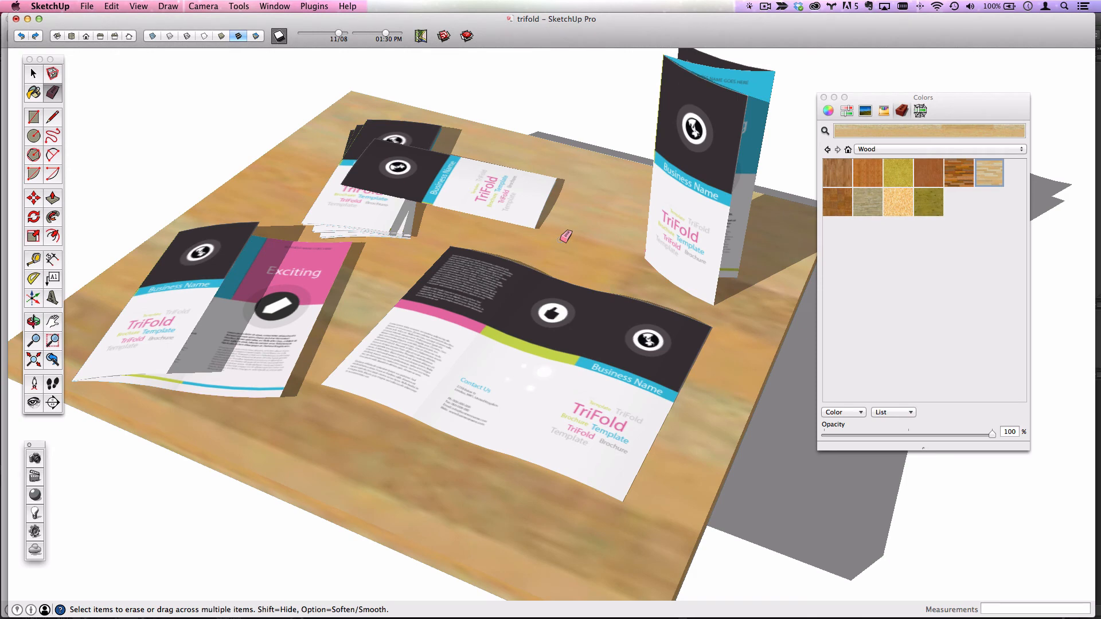
pyautogui.scroll(-3, 542, 243)
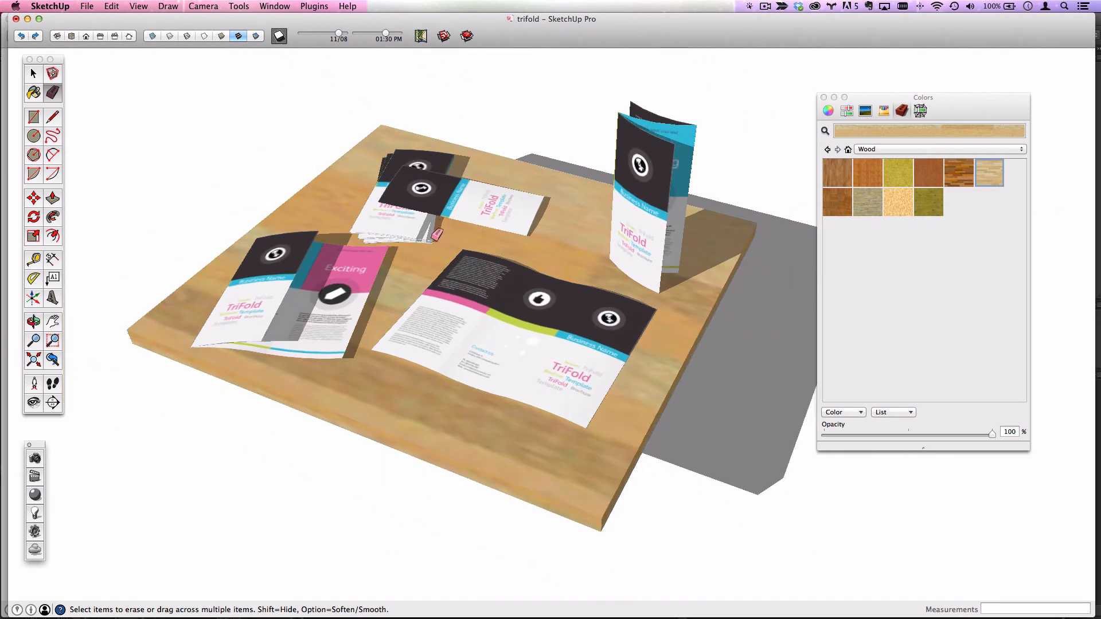
pyautogui.keyDown('shift'); pyautogui.moveTo(445, 245); pyautogui.dragTo(498, 267, button='middle'); pyautogui.keyUp('shift')
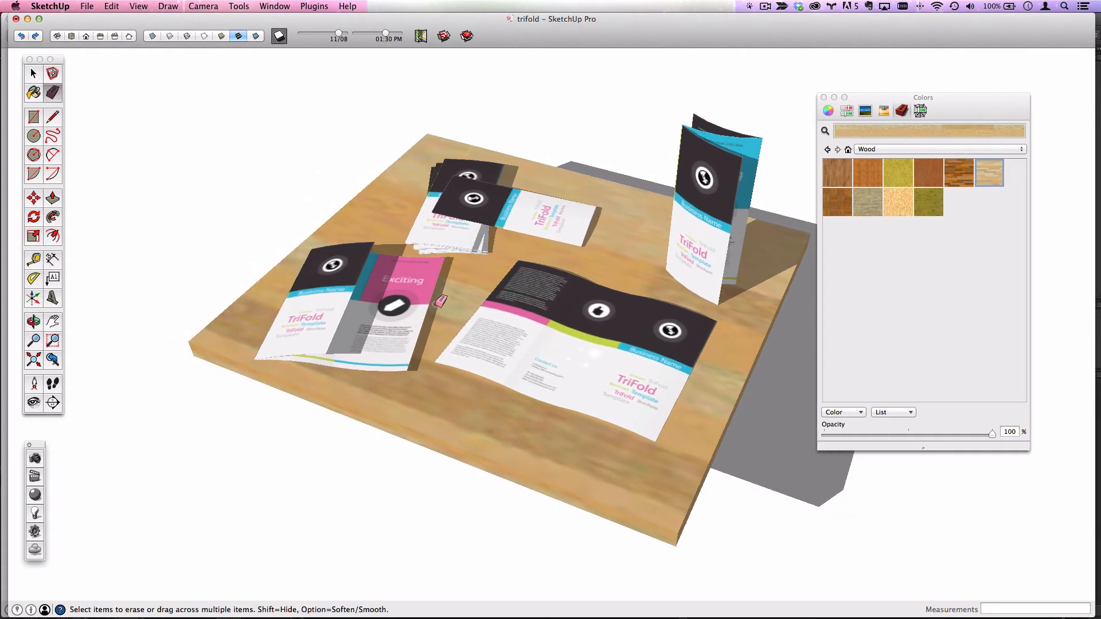
# Step: Move the floating Shaderlight tool palette to the empty area behind the tabletop and look over the available rendering plugins
pyautogui.moveTo(39, 450); pyautogui.dragTo(284, 79)
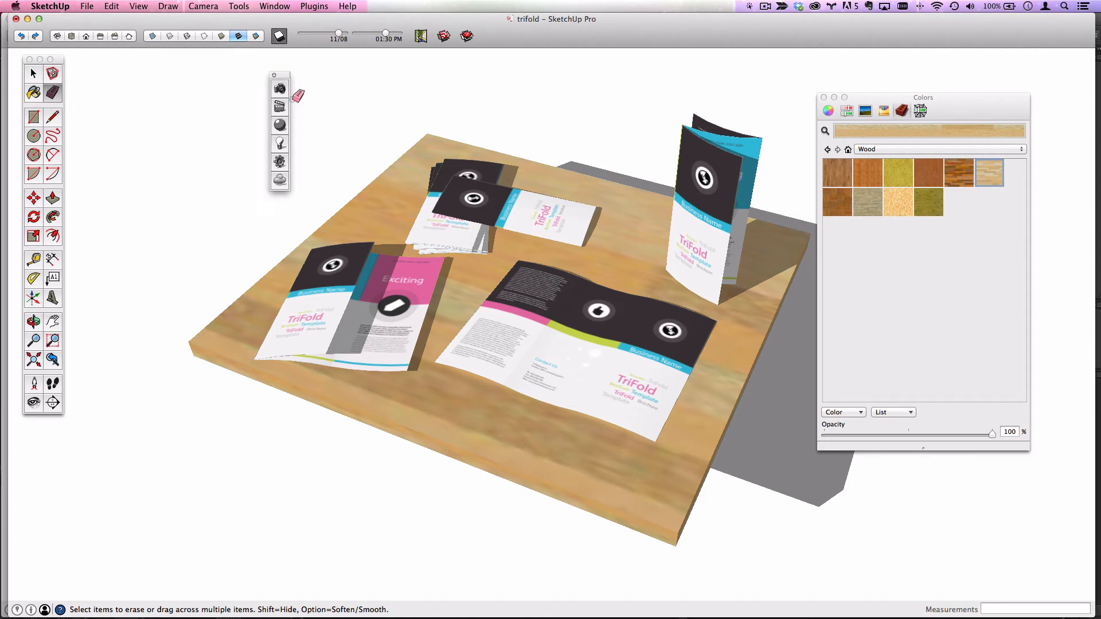
pyautogui.click(322, 10)
pyautogui.moveTo(331, 30)
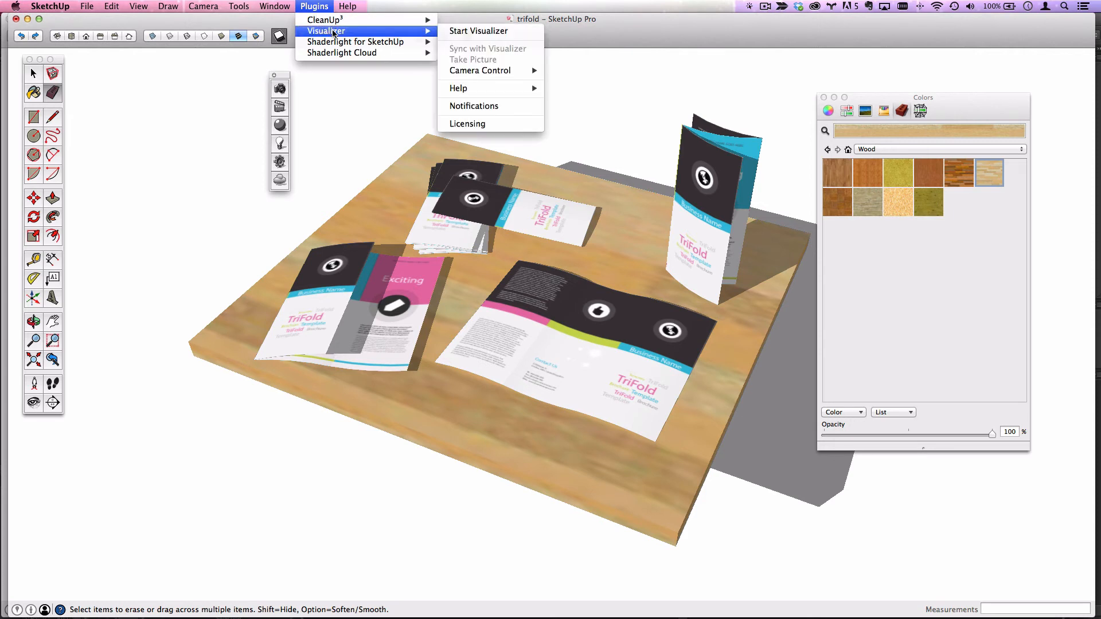
pyautogui.click(328, 59)
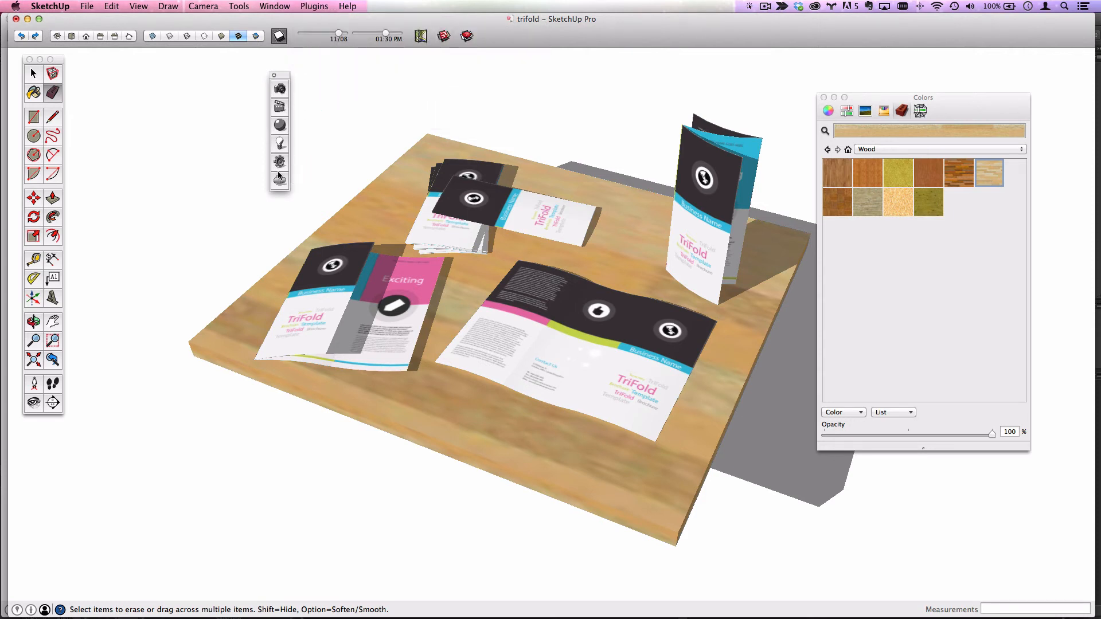
pyautogui.moveTo(285, 75); pyautogui.dragTo(307, 70)
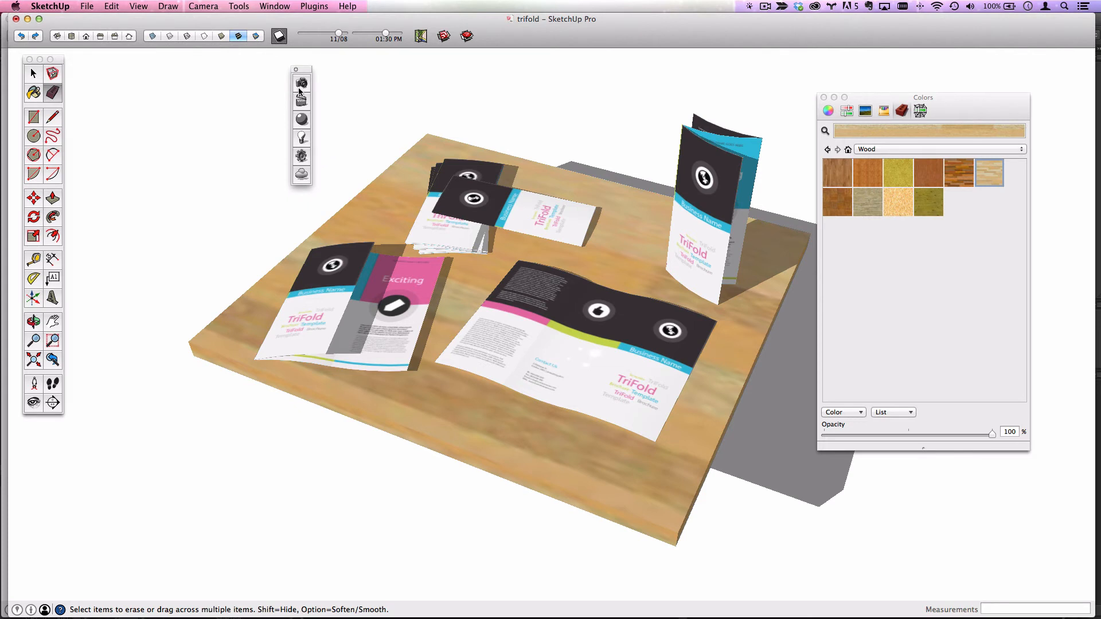
# Step: Set the Shaderlight render mode to Global Illumination and render the scene
pyautogui.click(302, 158)
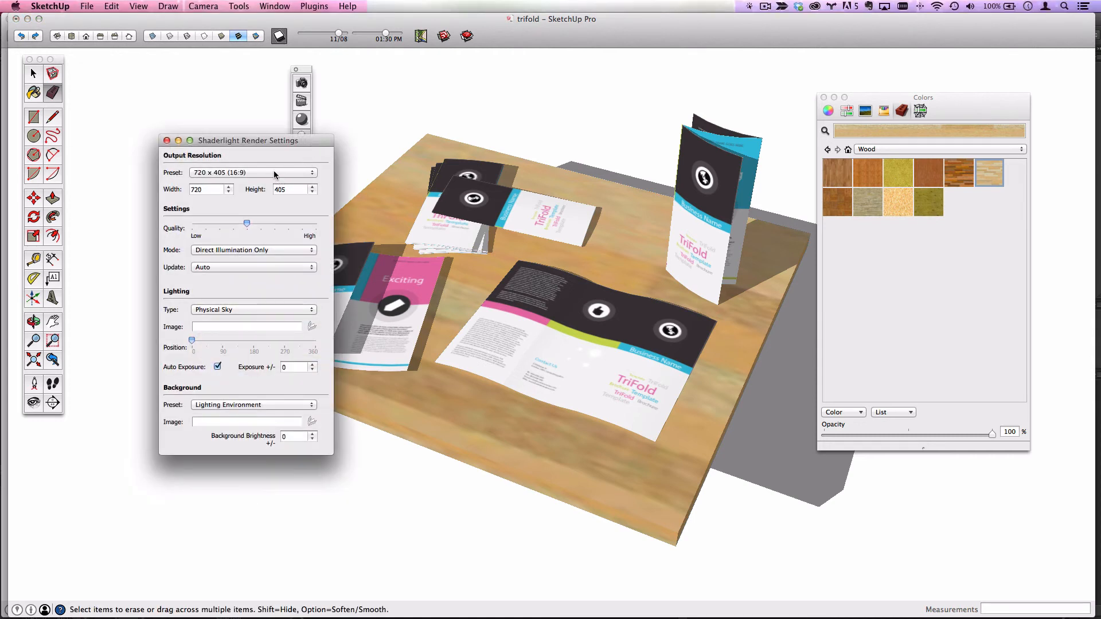
pyautogui.click(262, 251)
pyautogui.click(253, 263)
pyautogui.click(301, 81)
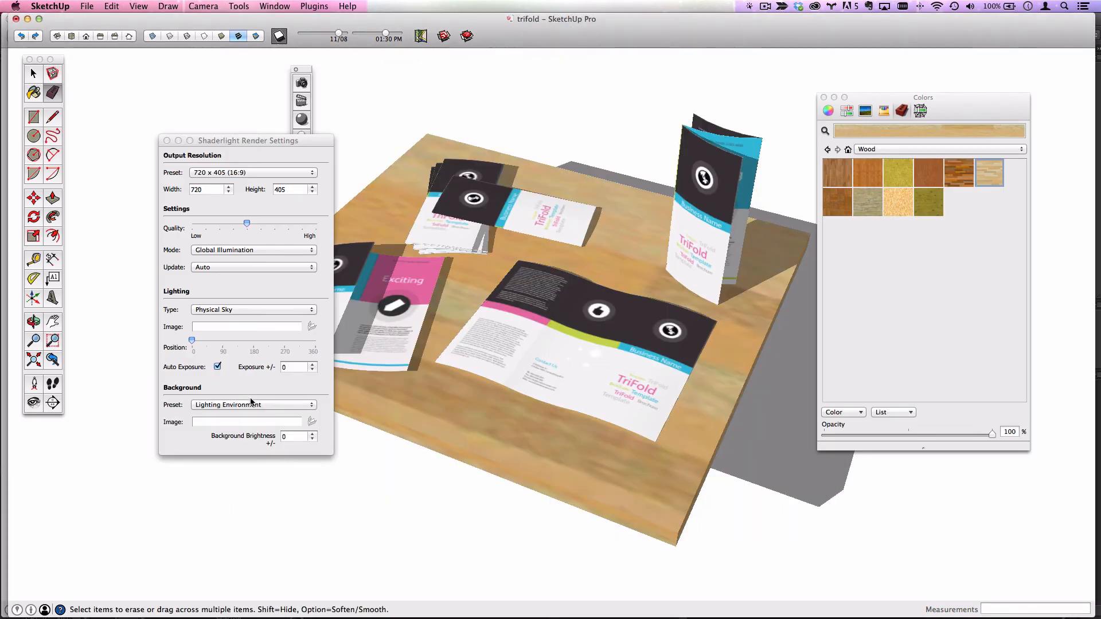
# Step: Set the Shaderlight background preset to SketchUp Background and render the scene again
pyautogui.click(251, 404)
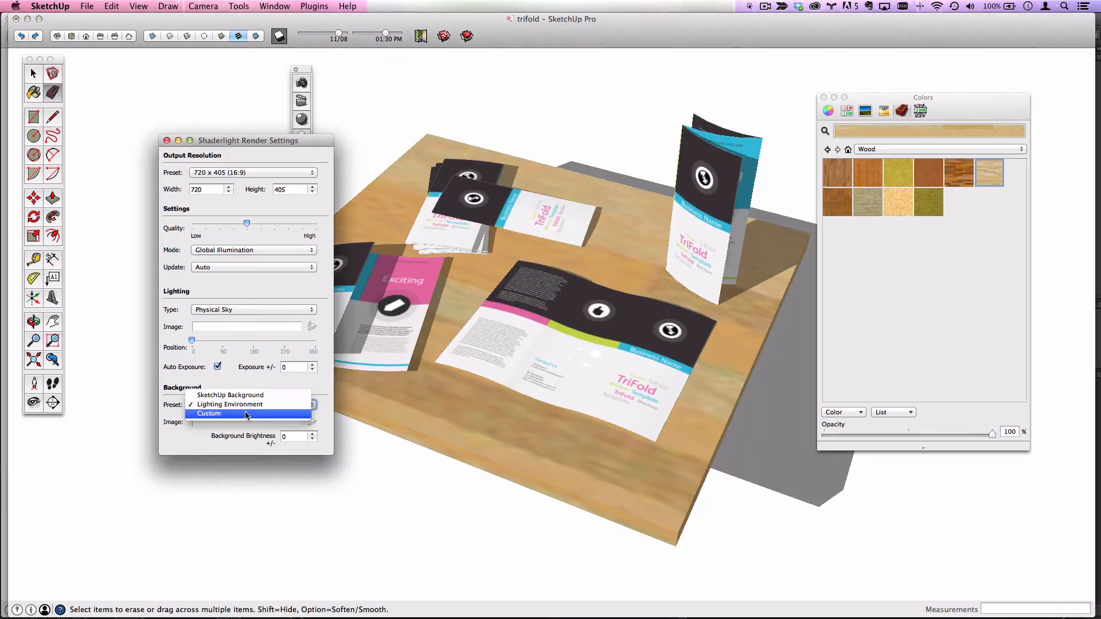
pyautogui.click(255, 398)
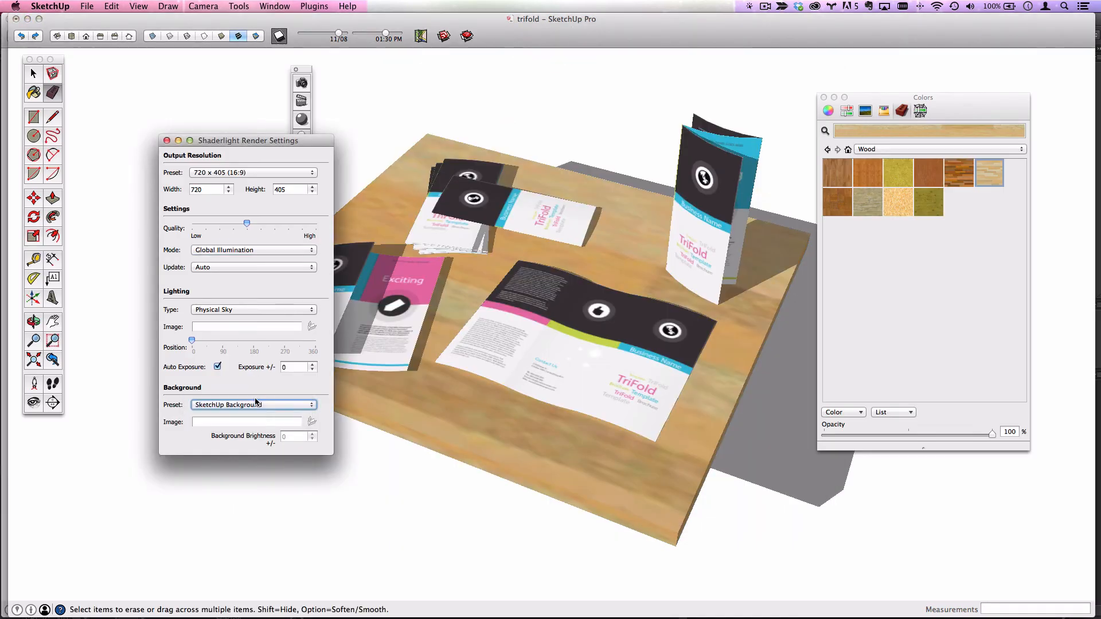
pyautogui.click(298, 80)
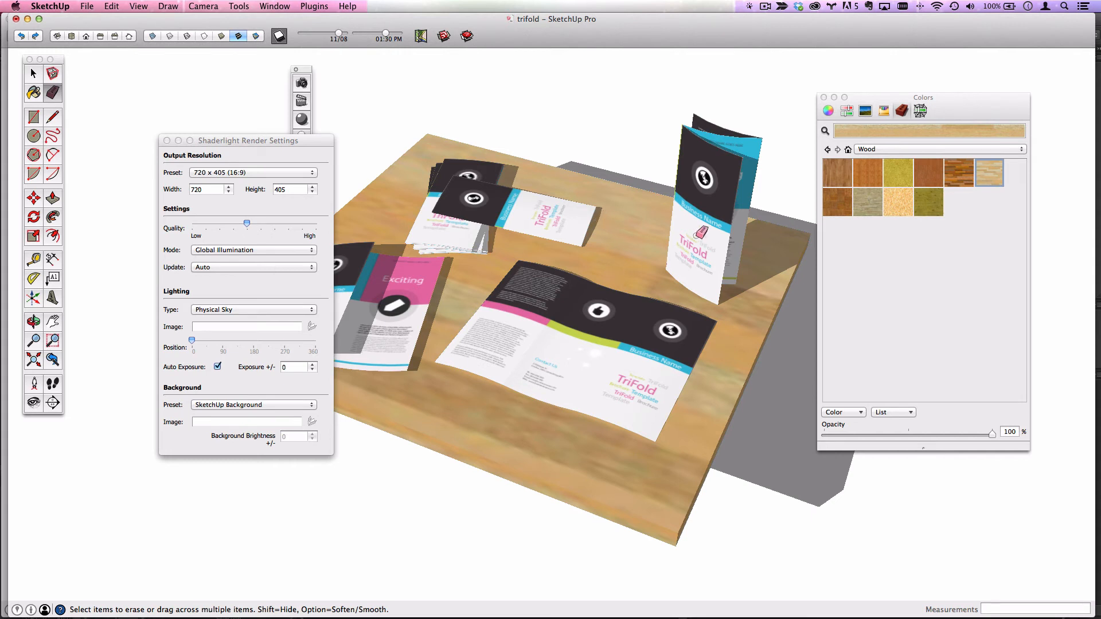
# Step: Switch to master.psd in Photoshop, move the Layers panel off the artwork and show the top Vector Smart Object layer
pyautogui.press('super+Tab')
pyautogui.press('super+Tab')
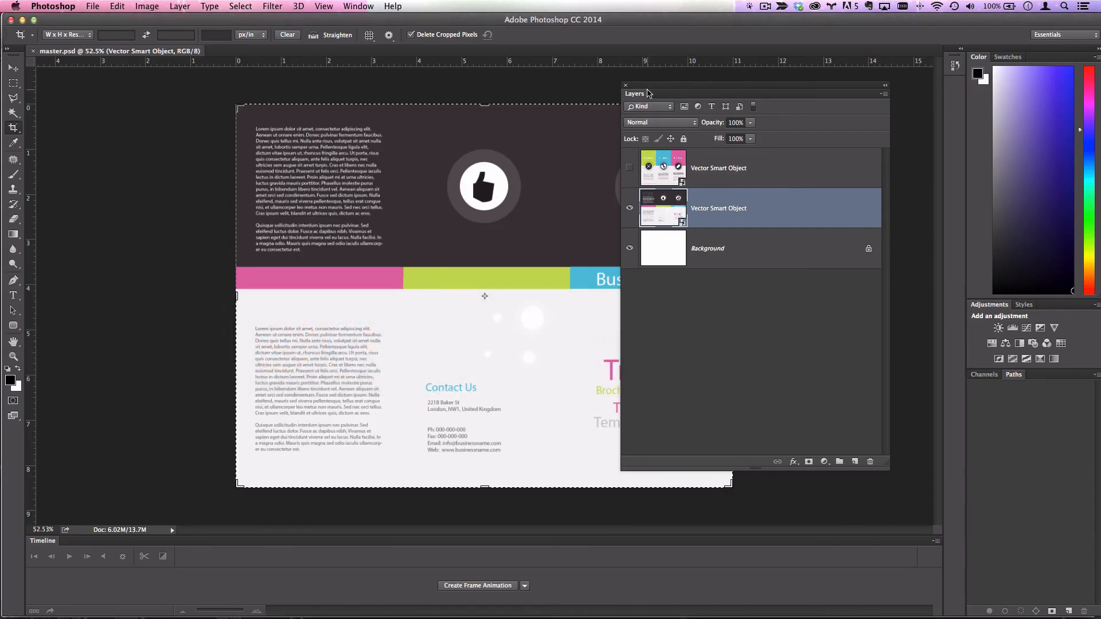
pyautogui.moveTo(649, 86); pyautogui.dragTo(742, 76)
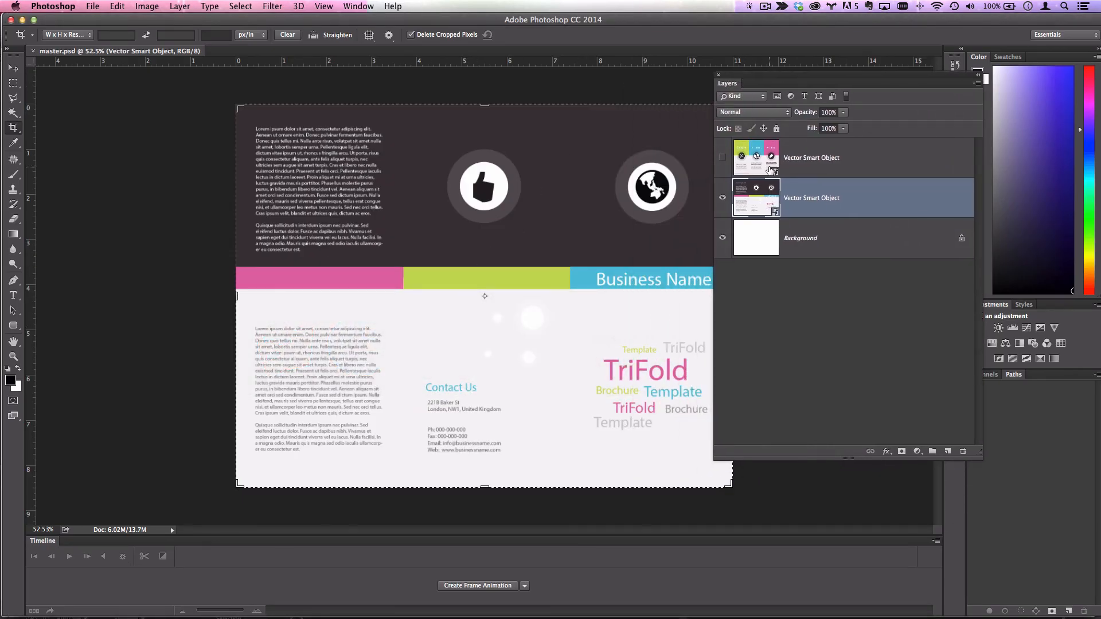
pyautogui.click(723, 158)
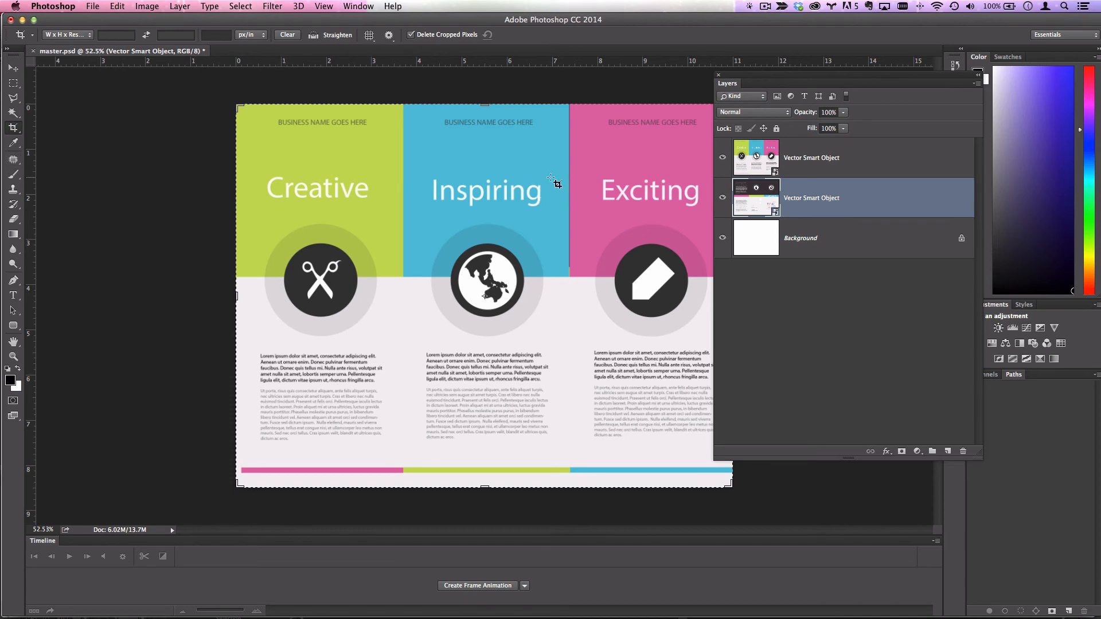
# Step: In Chrome, search Google Images for "cat", open the white kitten picture from Wikipedia and copy it
pyautogui.press('super+Tab')
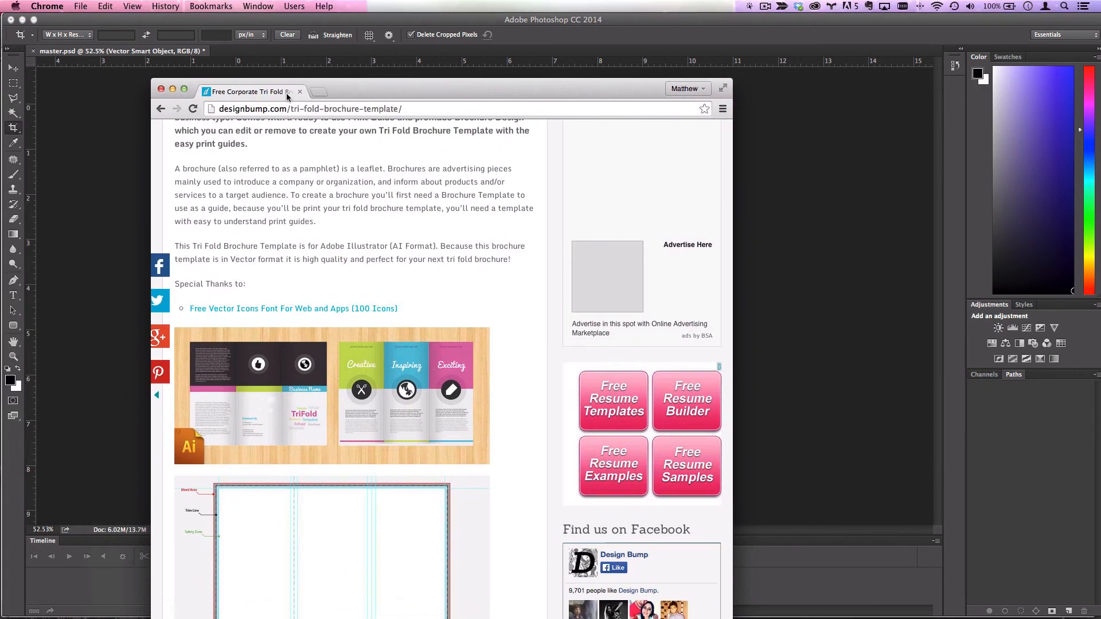
pyautogui.press('super+t')
pyautogui.write('cal')
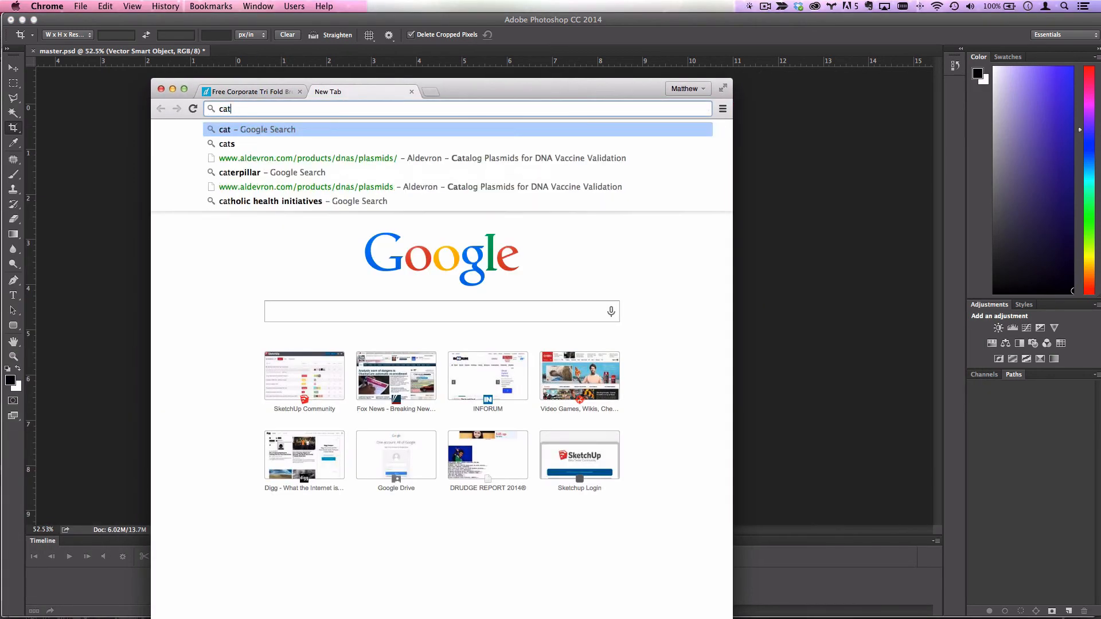
pyautogui.press('Return')
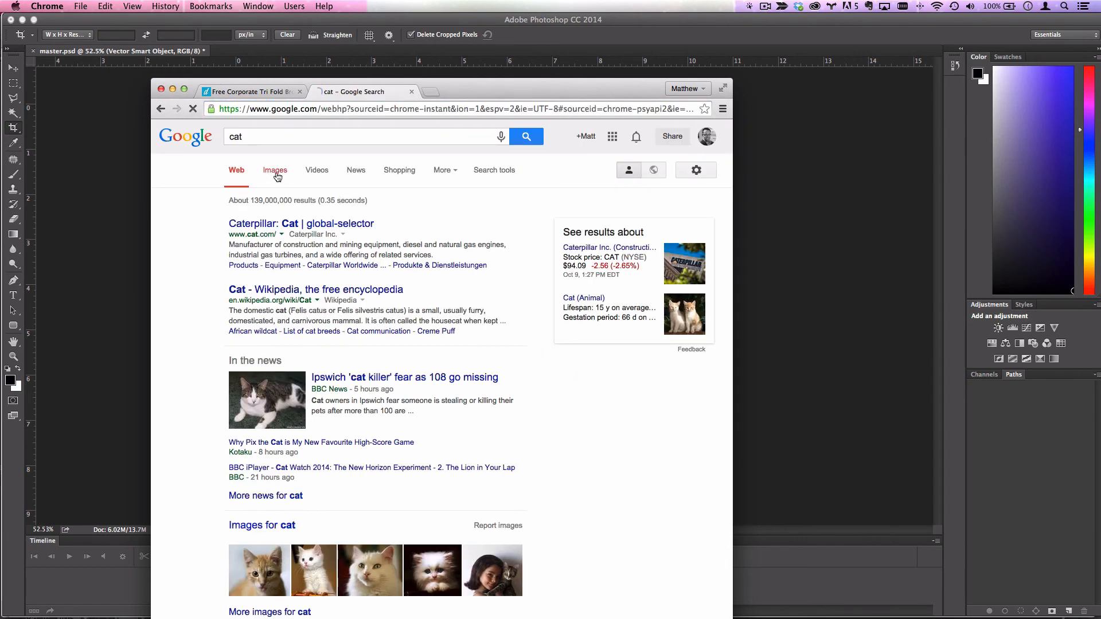
pyautogui.click(276, 171)
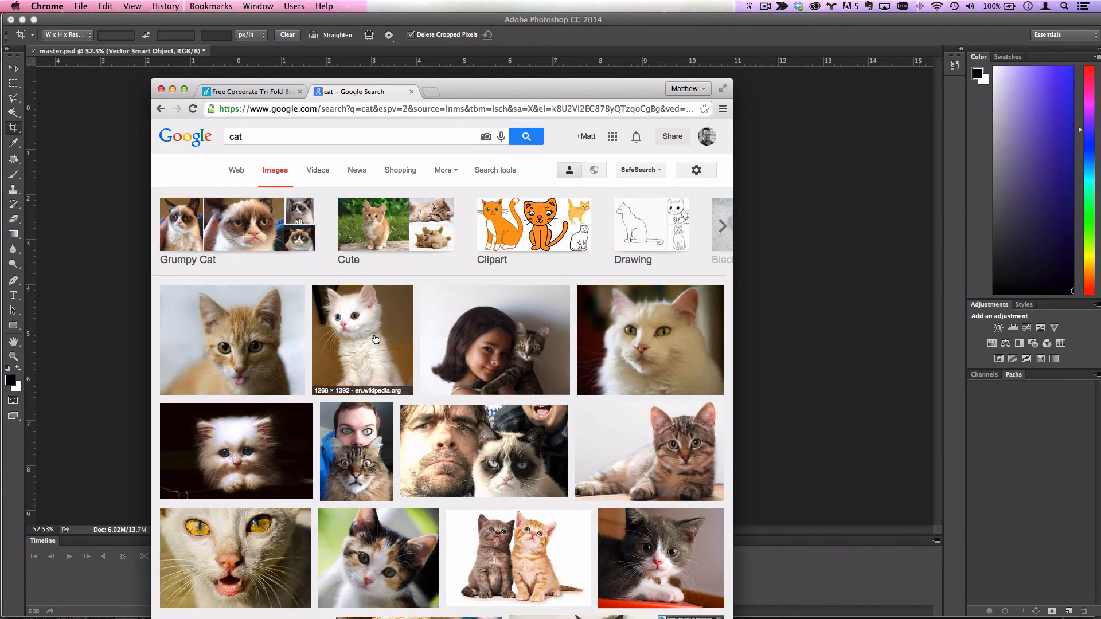
pyautogui.click(379, 339)
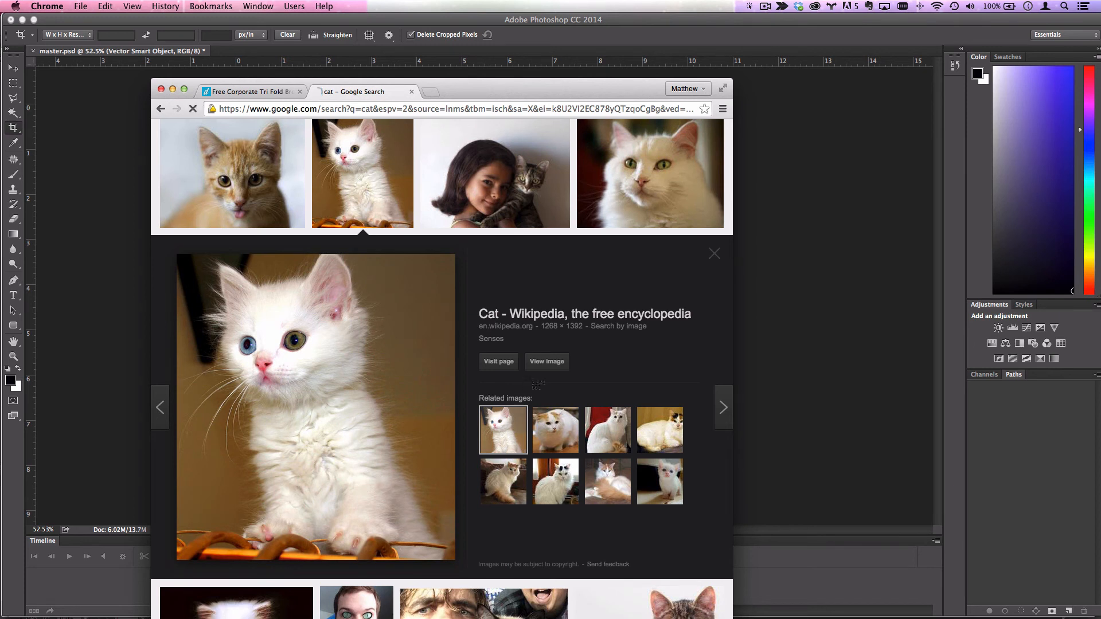
pyautogui.moveTo(181, 256); pyautogui.dragTo(456, 511)
# Step: Paste the kitten picture into master.psd in Photoshop and place its layer above both Vector Smart Object layers
pyautogui.press('super+Tab')
pyautogui.press('super+v')
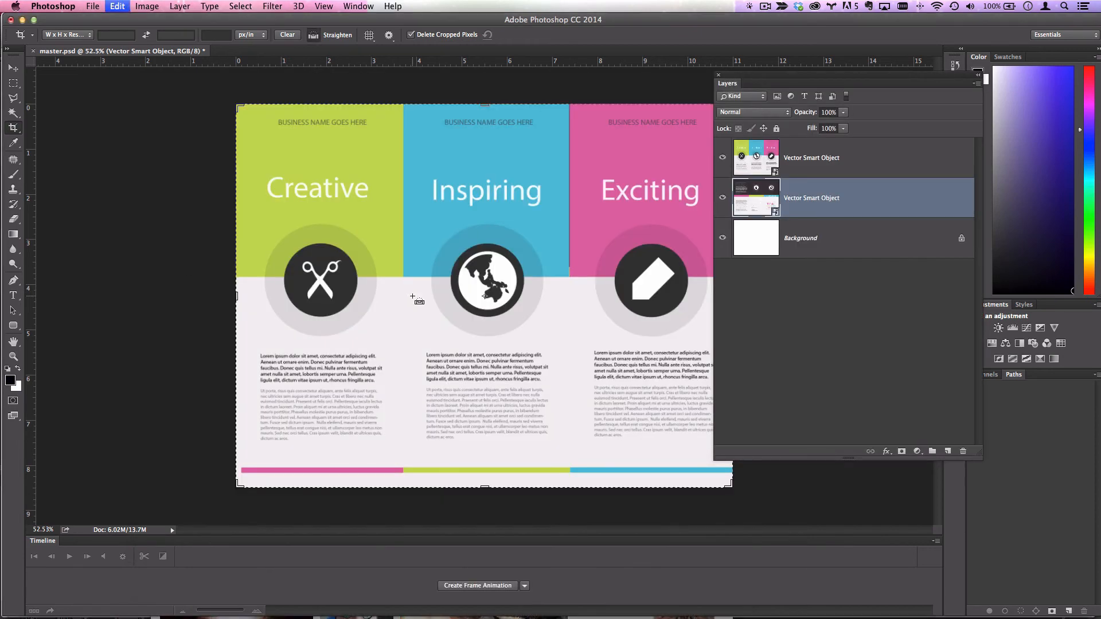
pyautogui.moveTo(740, 194); pyautogui.dragTo(787, 143)
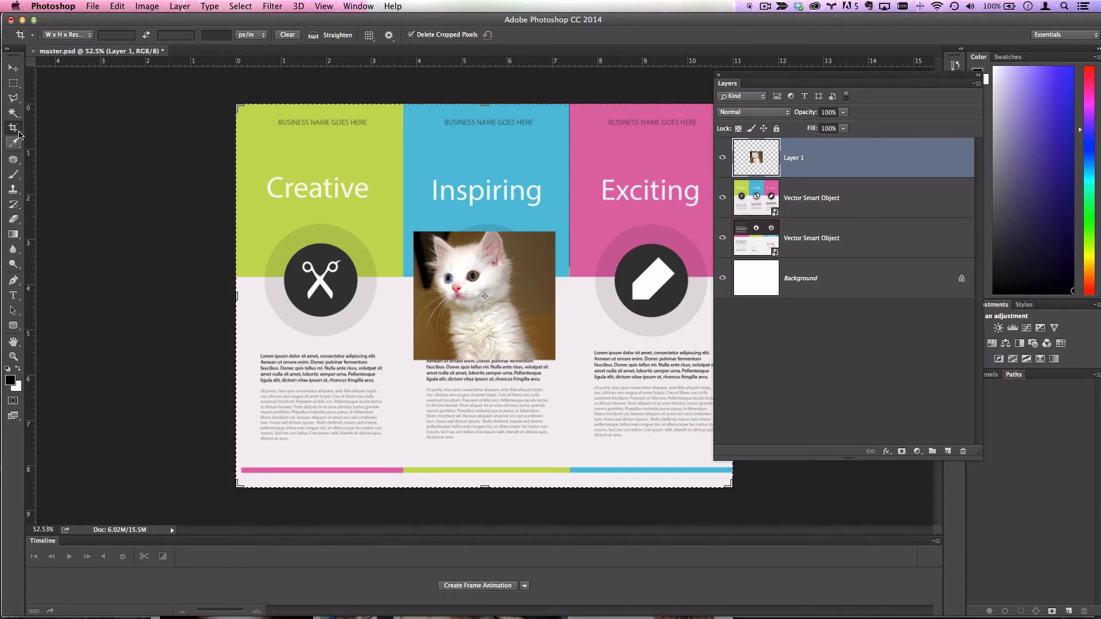
# Step: Mask the kitten layer to a circle around its face and move it over the pencil icon on the "Exciting" panel
pyautogui.click(18, 83)
pyautogui.click(78, 91)
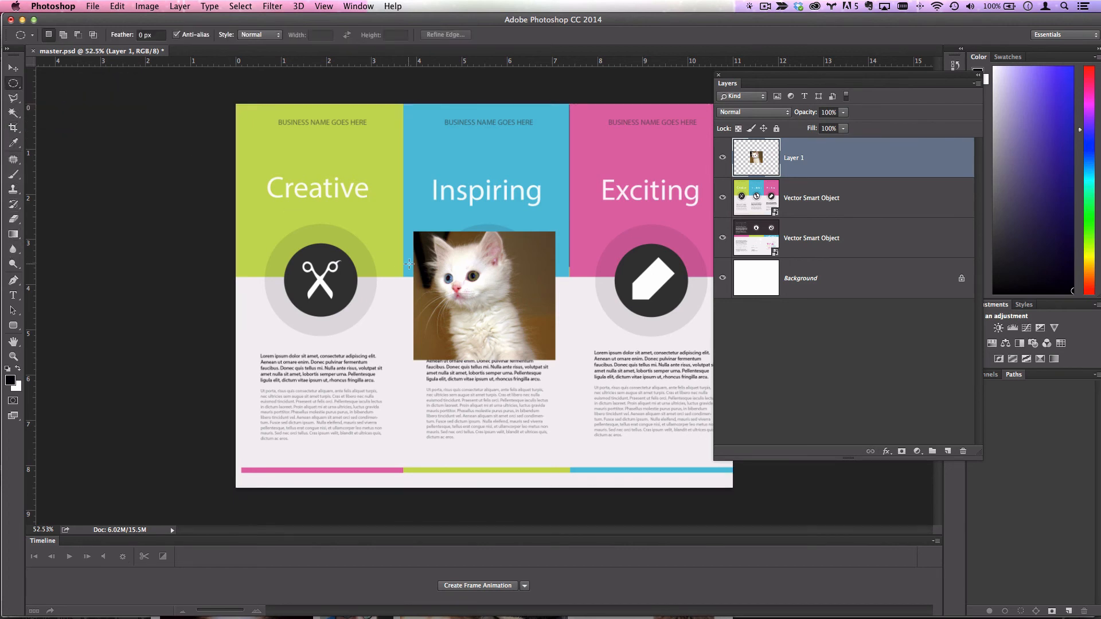
pyautogui.keyDown('alt'); pyautogui.keyDown('shift'); pyautogui.moveTo(471, 289); pyautogui.dragTo(528, 347); pyautogui.keyUp('shift'); pyautogui.keyUp('alt')
pyautogui.click(902, 452)
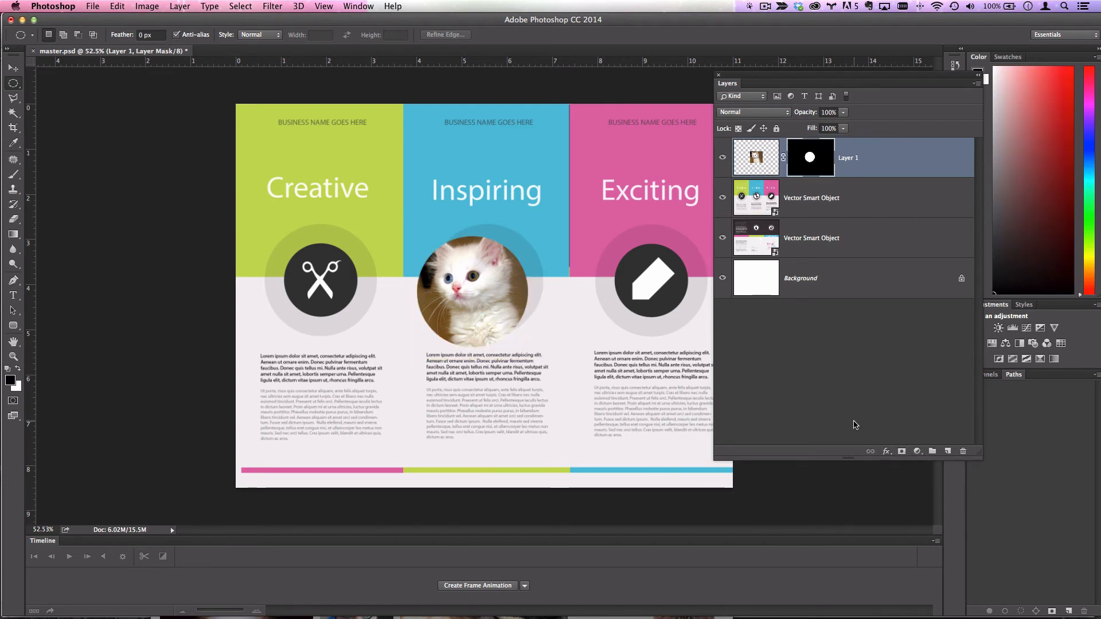
pyautogui.click(12, 67)
pyautogui.moveTo(454, 286)
pyautogui.mouseDown()
pyautogui.moveTo(476, 268)
pyautogui.moveTo(678, 289)
pyautogui.mouseUp()
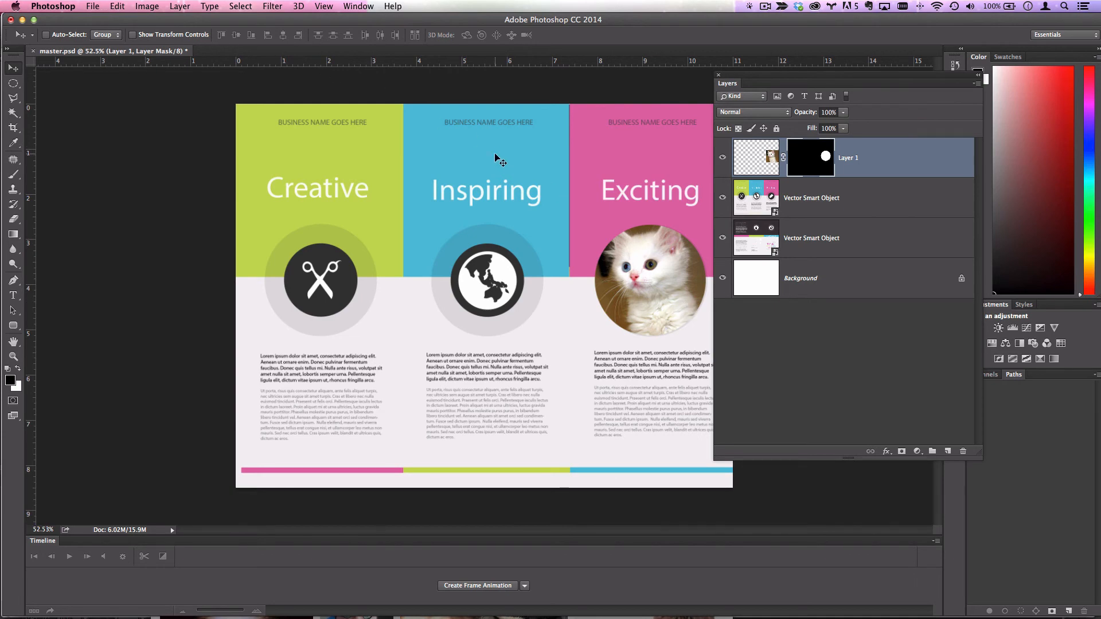
# Step: Save master.psd and switch to SketchUp to show the model's own materials in the Colors window
pyautogui.press('super+Tab')
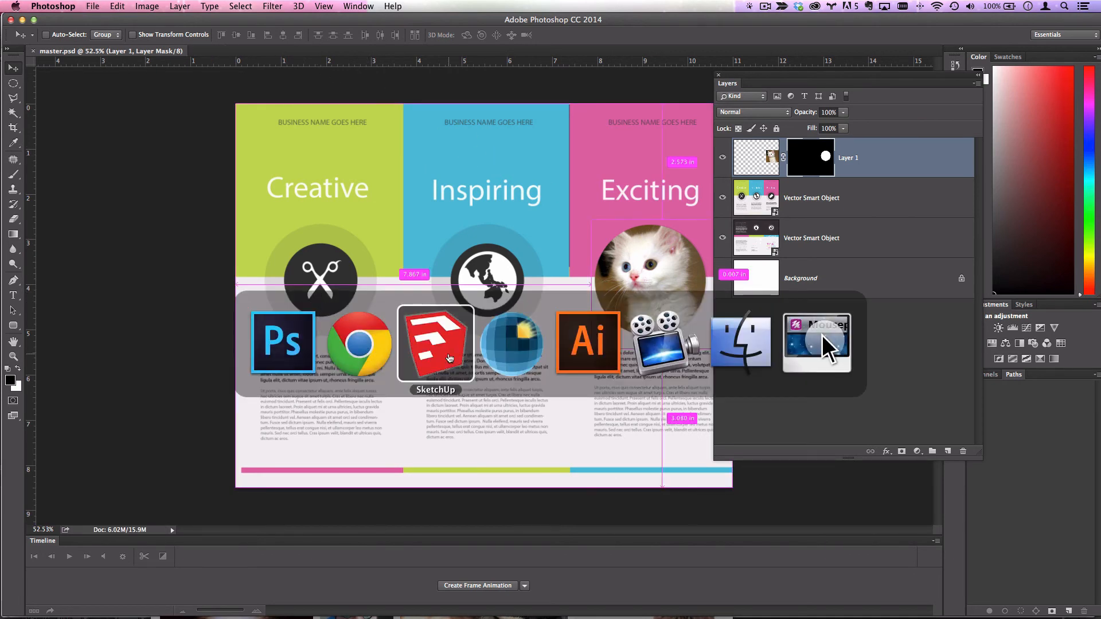
pyautogui.click(449, 356)
pyautogui.scroll(5, 403, 294)
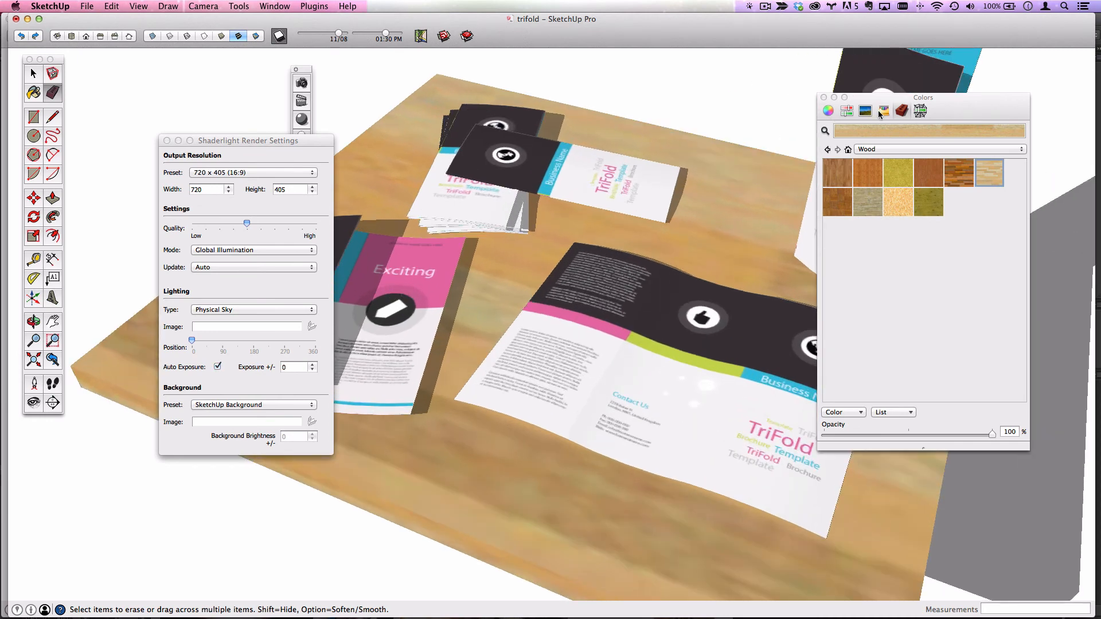
pyautogui.click(885, 115)
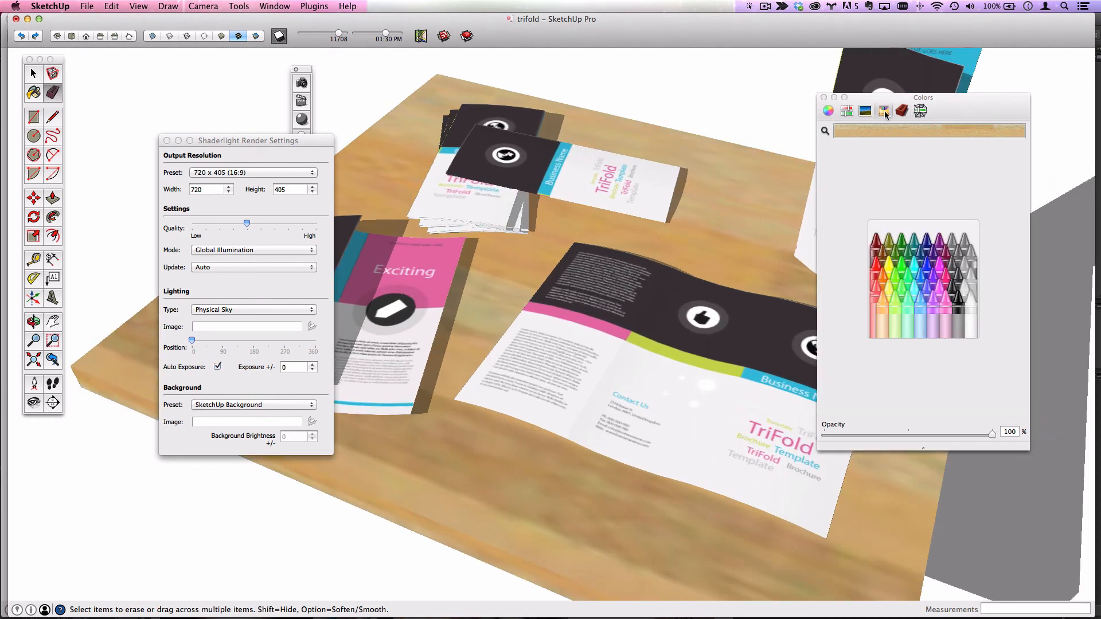
pyautogui.click(901, 111)
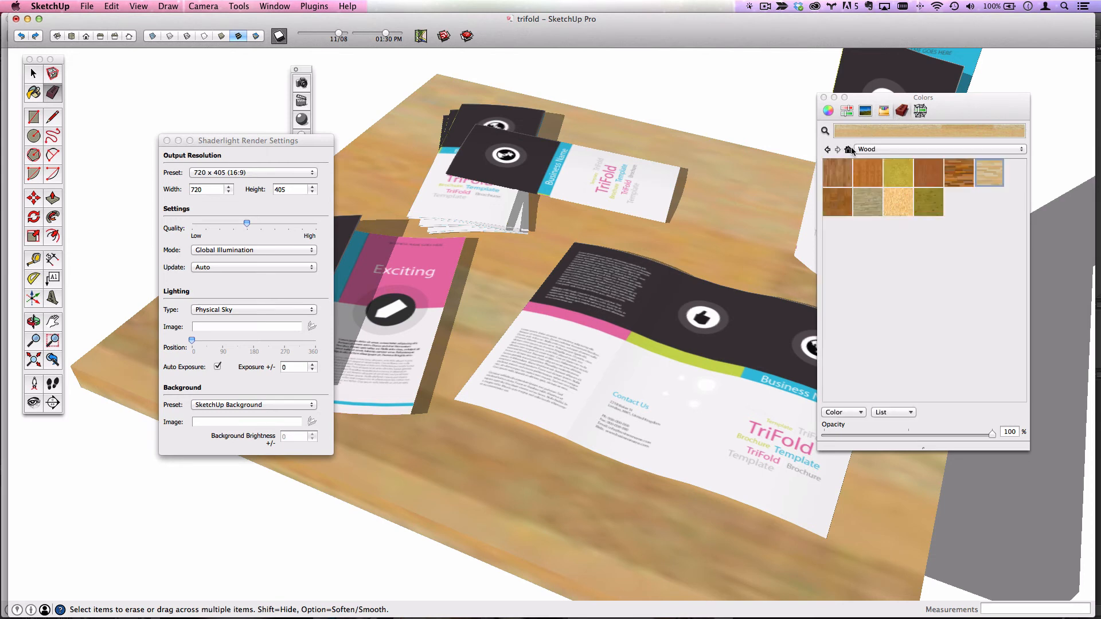
pyautogui.click(850, 149)
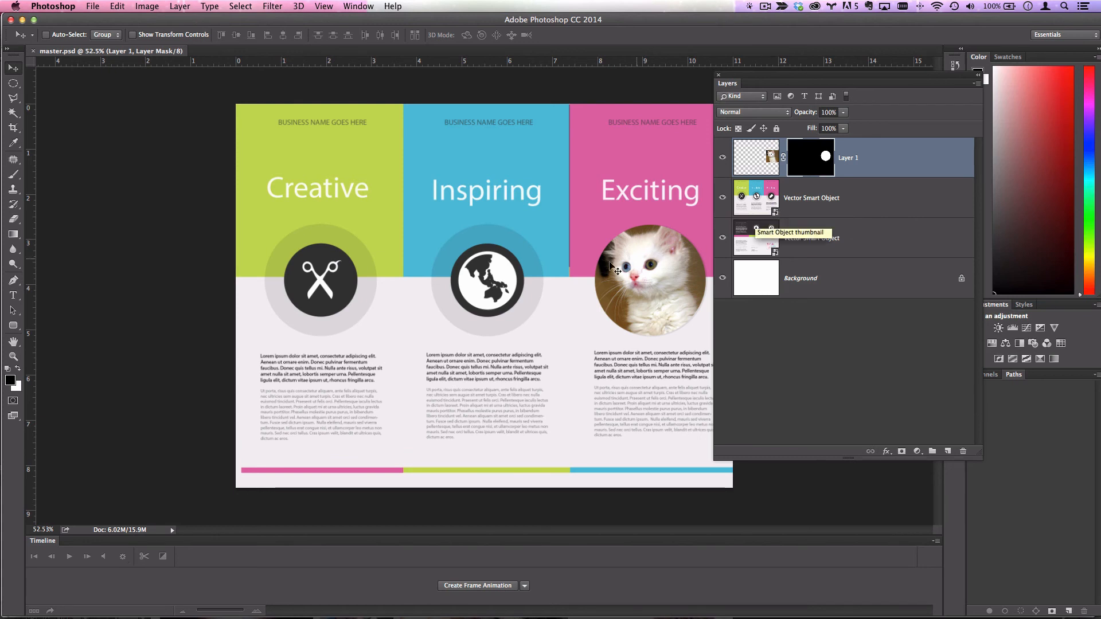
# Step: Switch from Photoshop to SketchUp and move the Colors window away from the standing brochure
pyautogui.moveTo(590, 256); pyautogui.dragTo(592, 263)
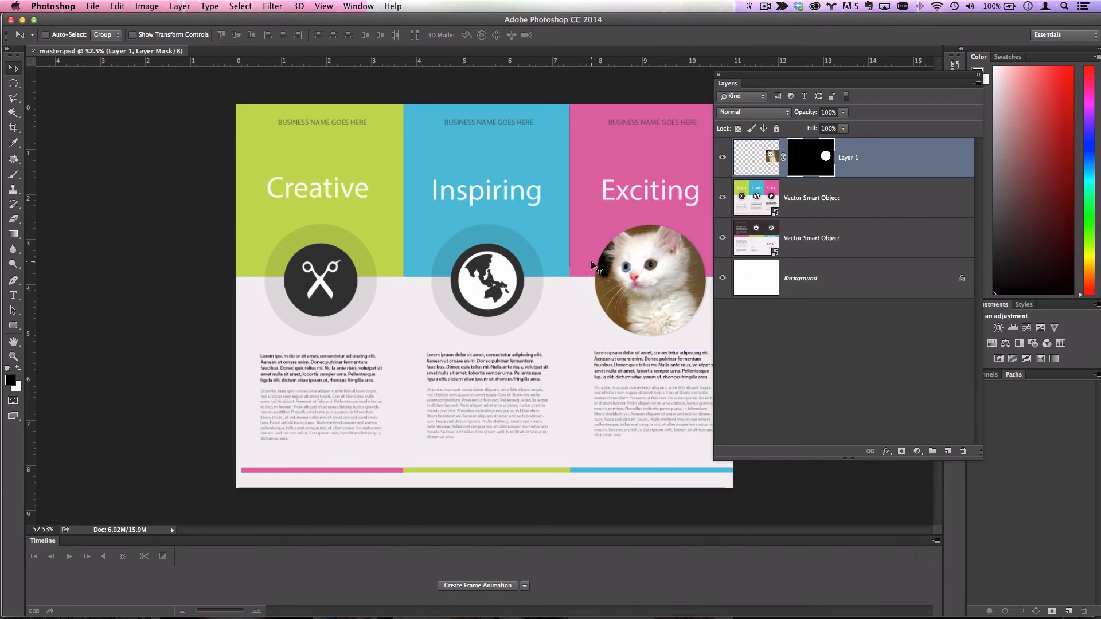
pyautogui.press('super+Tab')
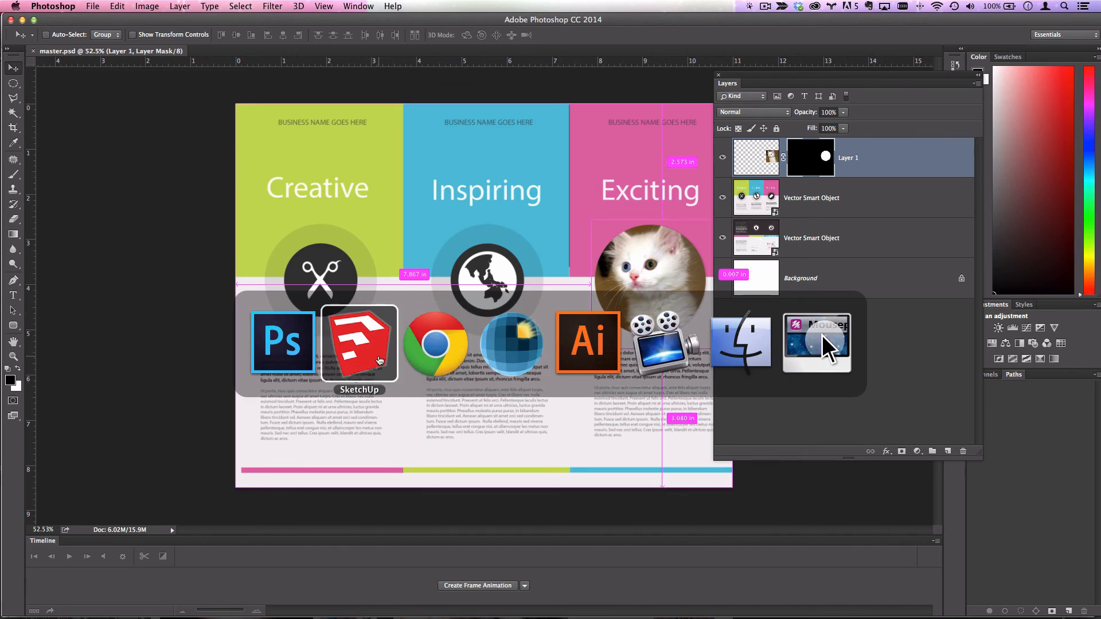
pyautogui.click(360, 350)
pyautogui.scroll(-2, 558, 257)
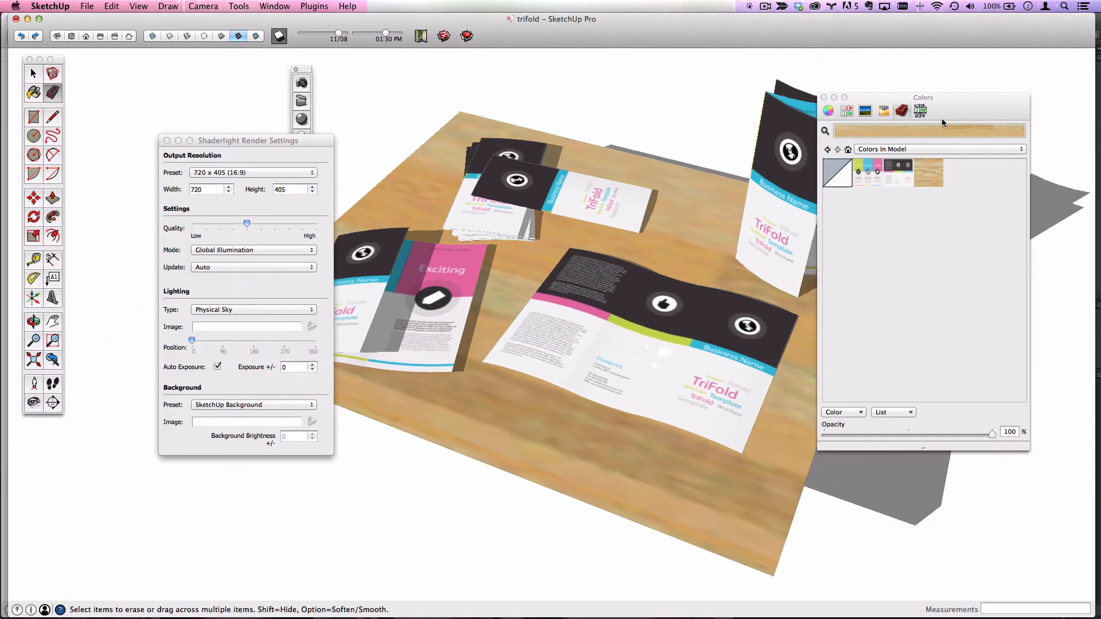
pyautogui.moveTo(942, 118); pyautogui.dragTo(837, 105)
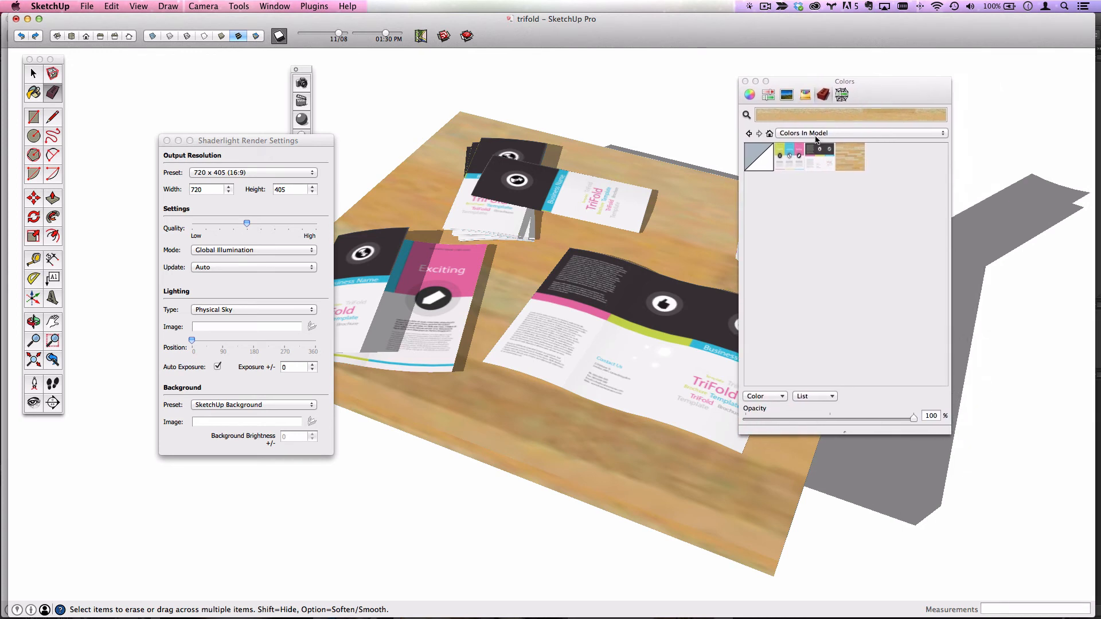
# Step: Edit the master material and reload its texture from master.psd on the Desktop, then close the material editor
pyautogui.rightClick(790, 159)
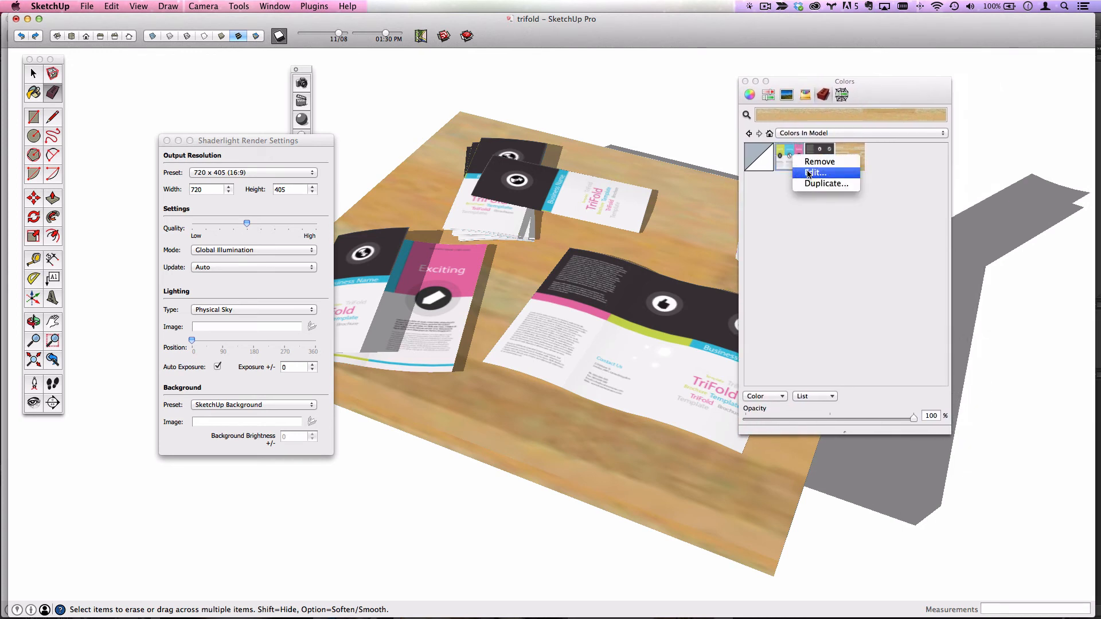
pyautogui.click(809, 173)
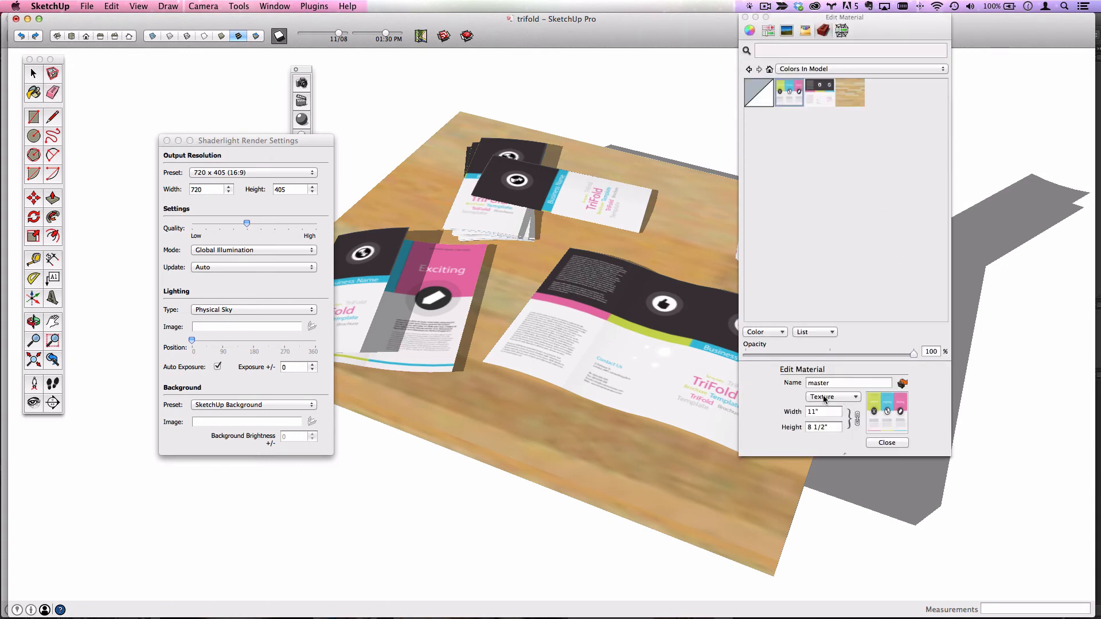
pyautogui.click(857, 398)
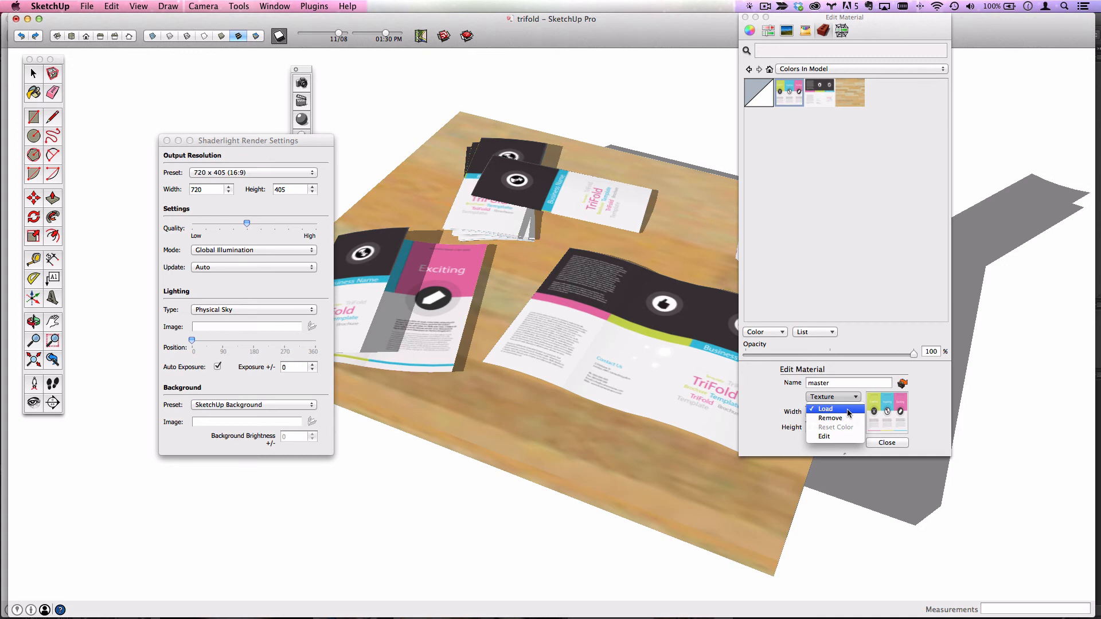
pyautogui.click(848, 413)
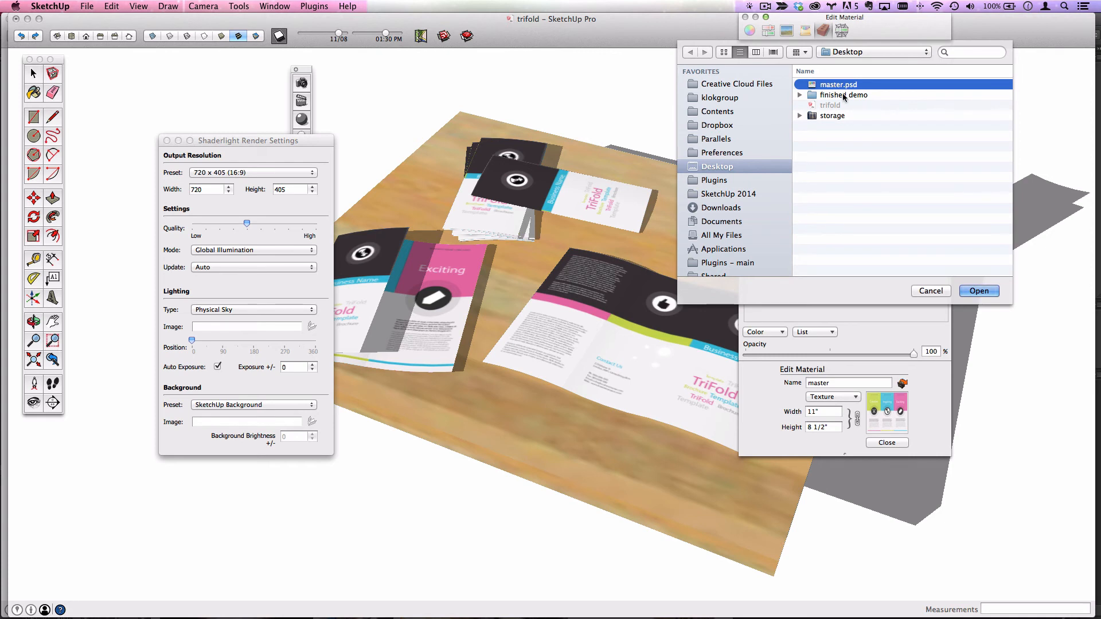
pyautogui.click(984, 292)
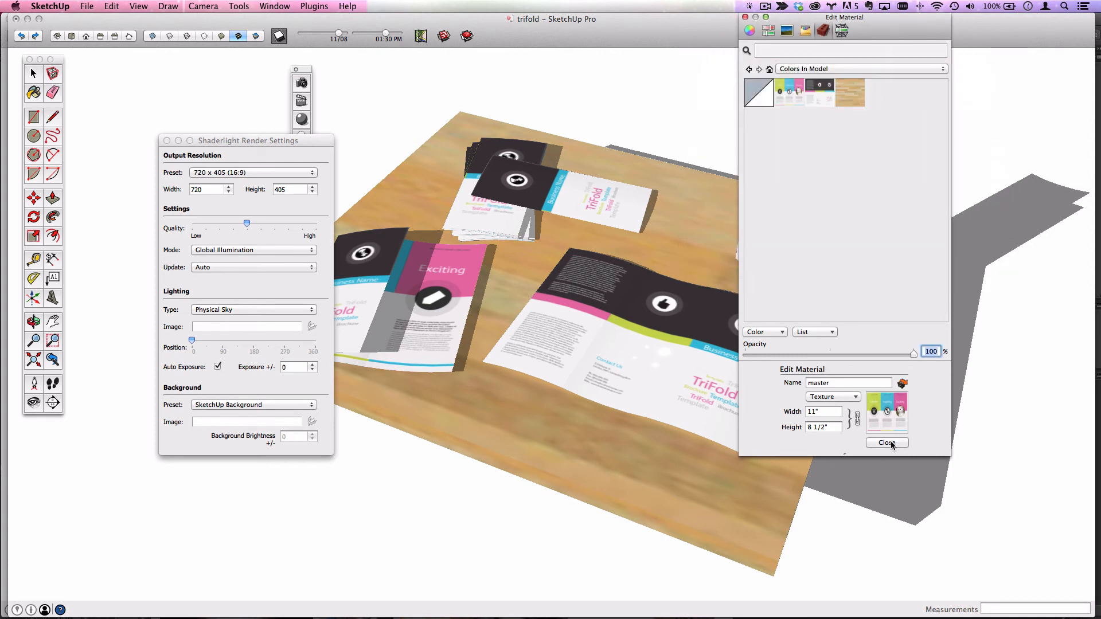
pyautogui.click(899, 443)
# Step: Close the Colors window and examine the kitten artwork on the folded and standing brochures from several angles
pyautogui.press('e')
pyautogui.press('b')
pyautogui.scroll(5, 426, 297)
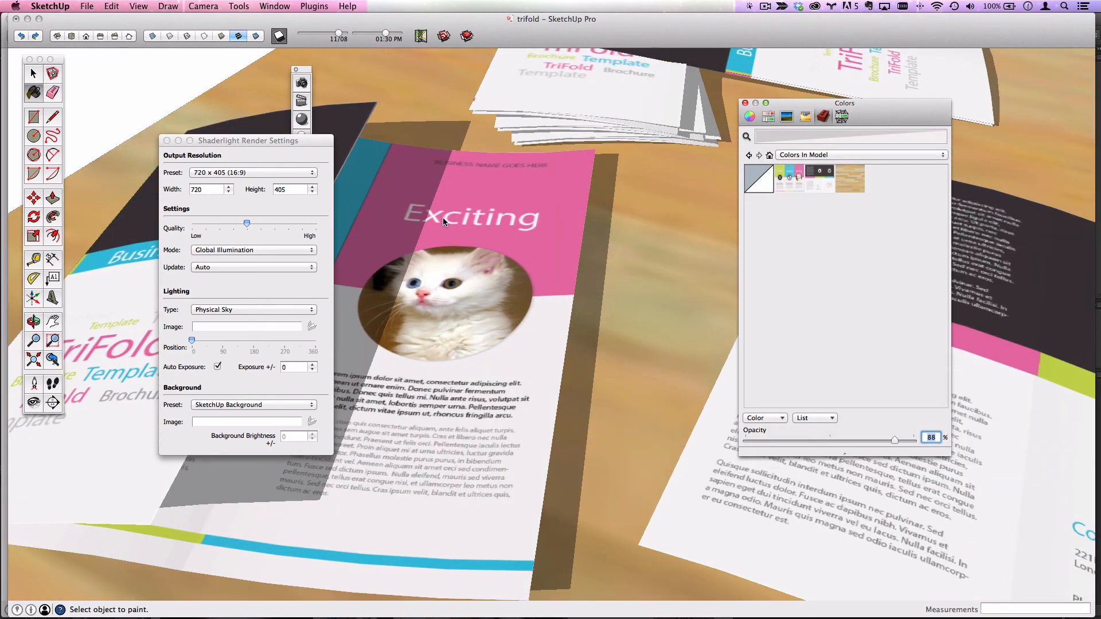
pyautogui.scroll(-6, 435, 302)
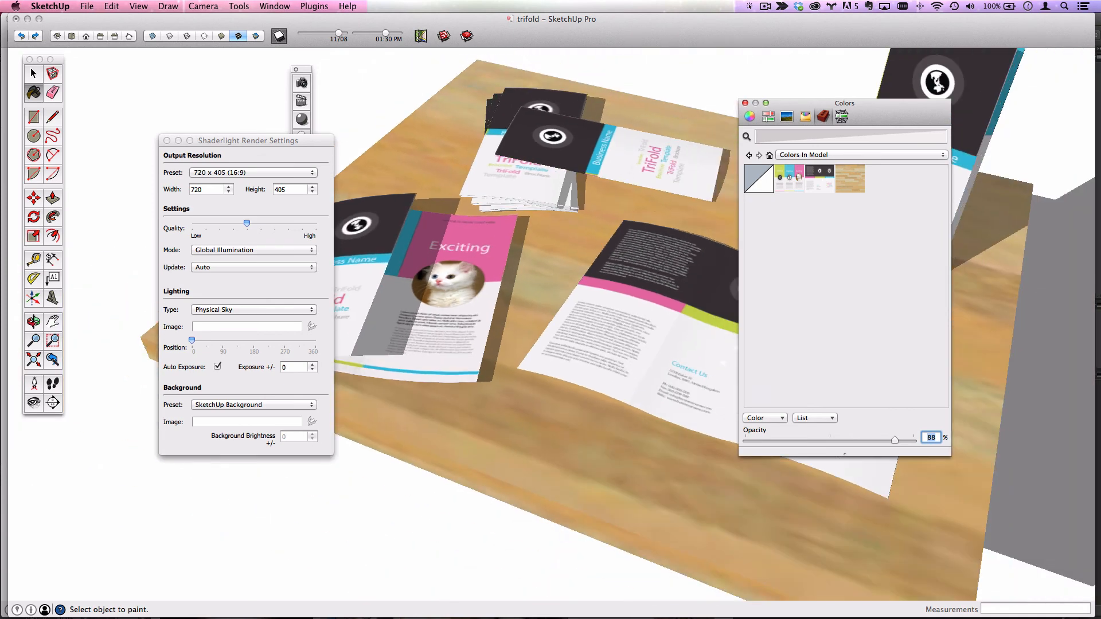
pyautogui.scroll(-3, 667, 240)
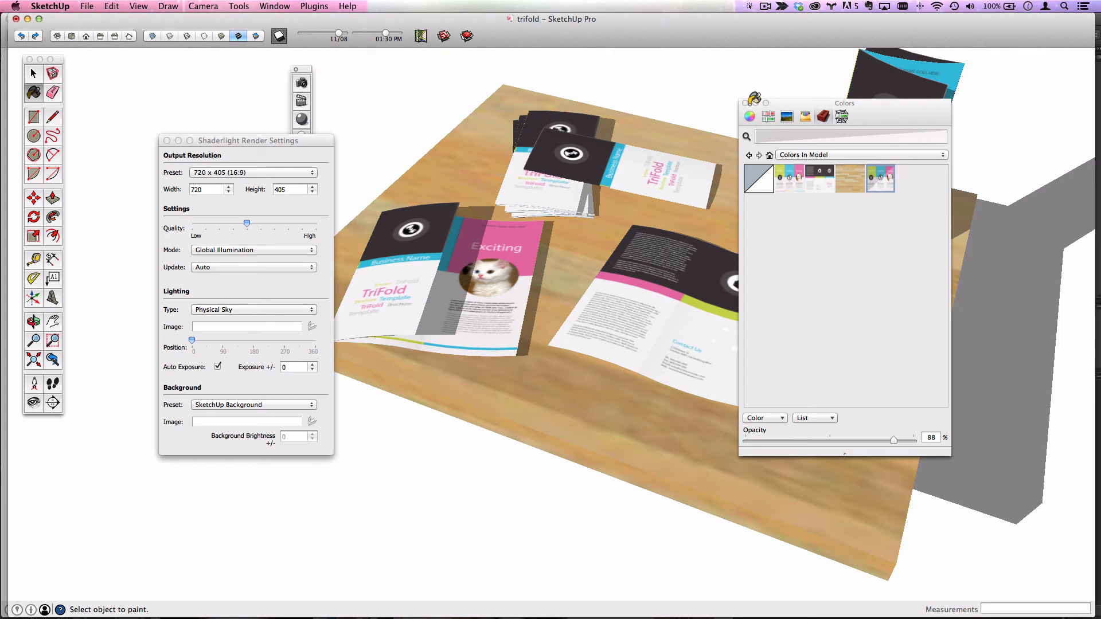
pyautogui.click(745, 102)
pyautogui.press('o')
pyautogui.moveTo(816, 230); pyautogui.dragTo(339, 138)
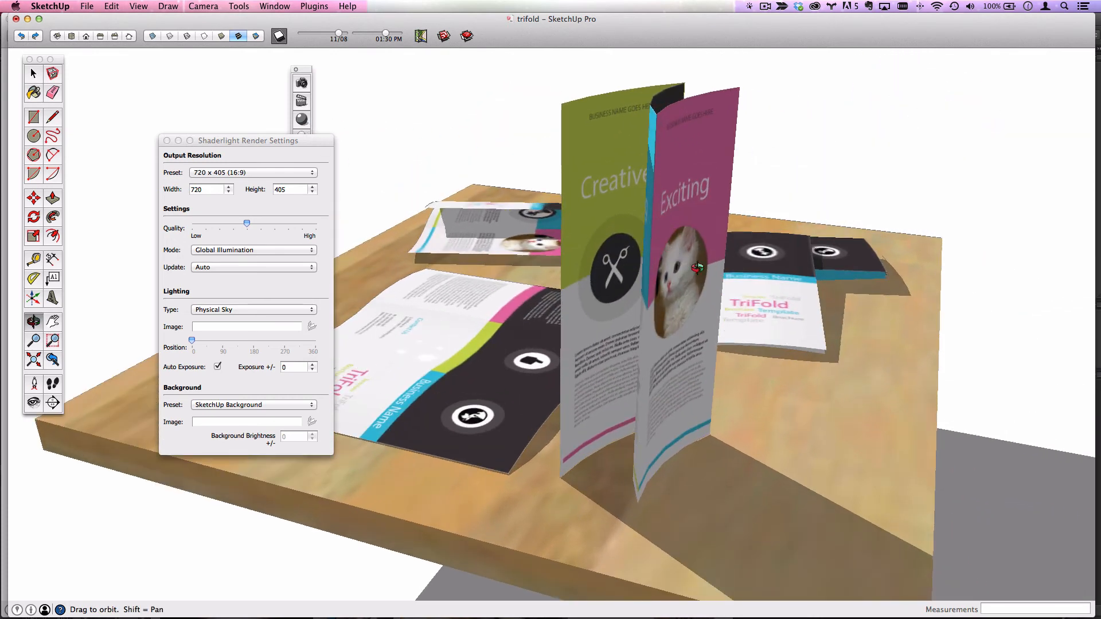
pyautogui.moveTo(656, 239); pyautogui.dragTo(582, 304)
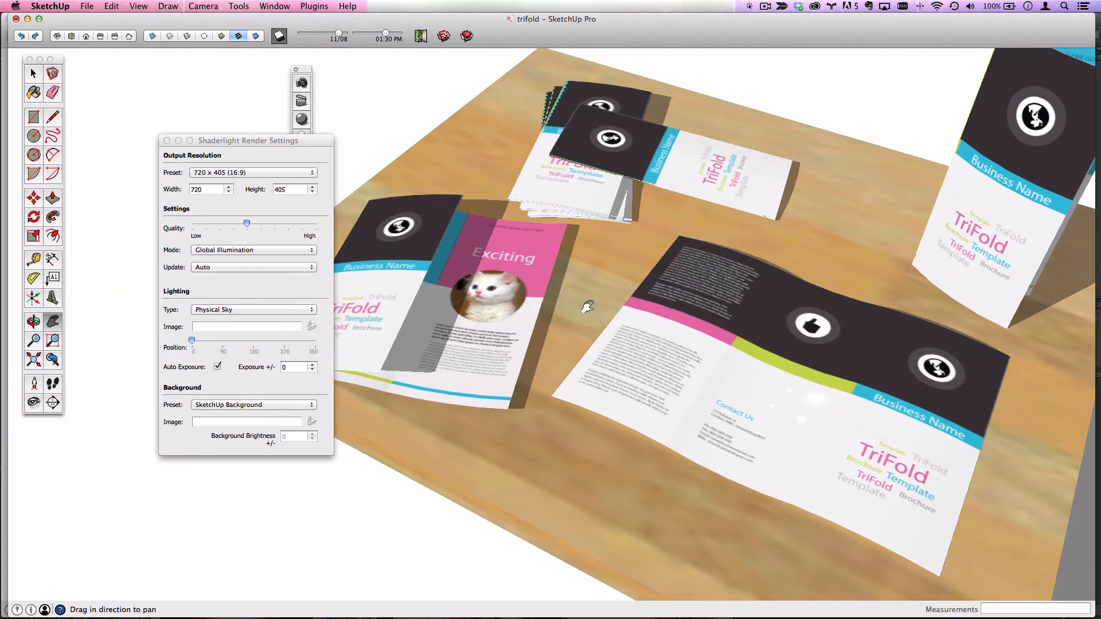
# Step: Check the updated brochures in the Shaderlight render from a closer view, then close the render window
pyautogui.press('super+Tab')
pyautogui.press('super+Tab')
pyautogui.press('super+Tab')
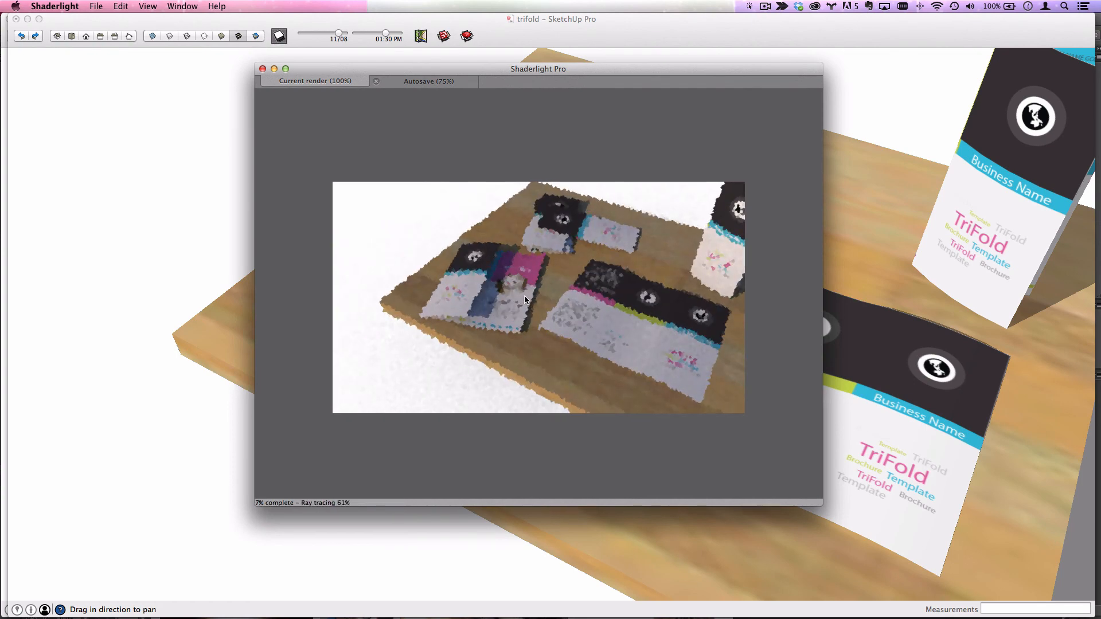
pyautogui.click(163, 206)
pyautogui.scroll(5, 470, 286)
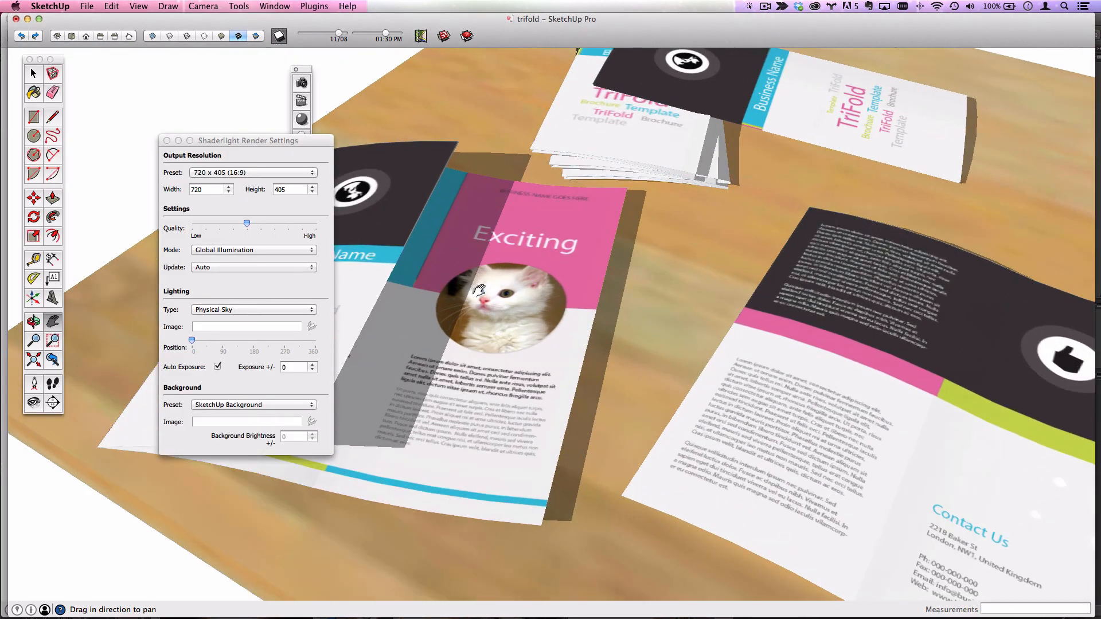
pyautogui.press('super+Tab')
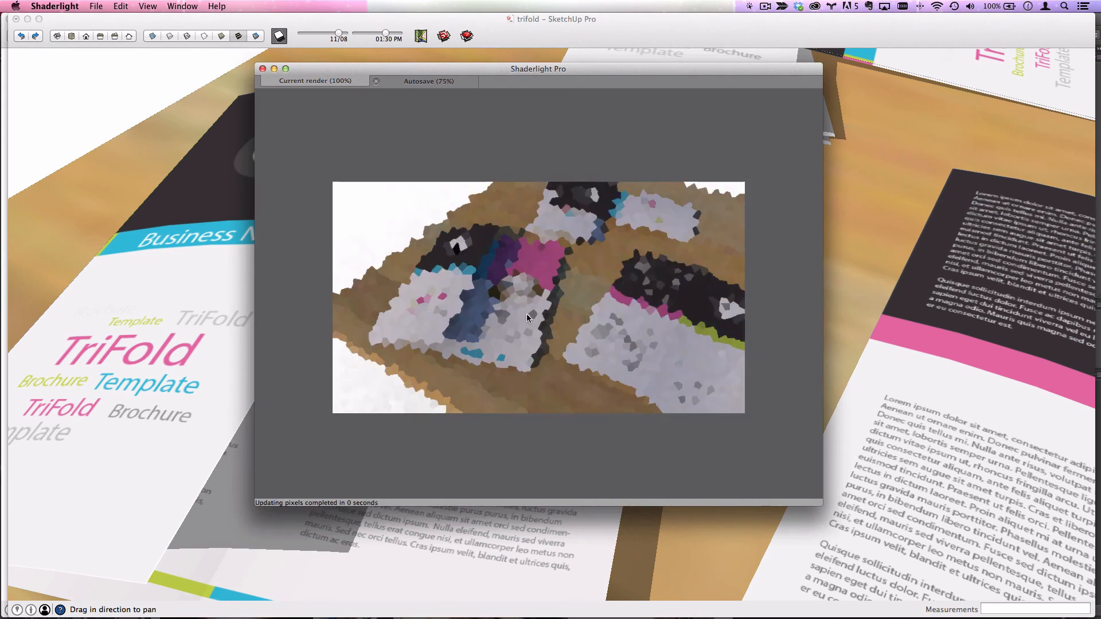
pyautogui.click(263, 69)
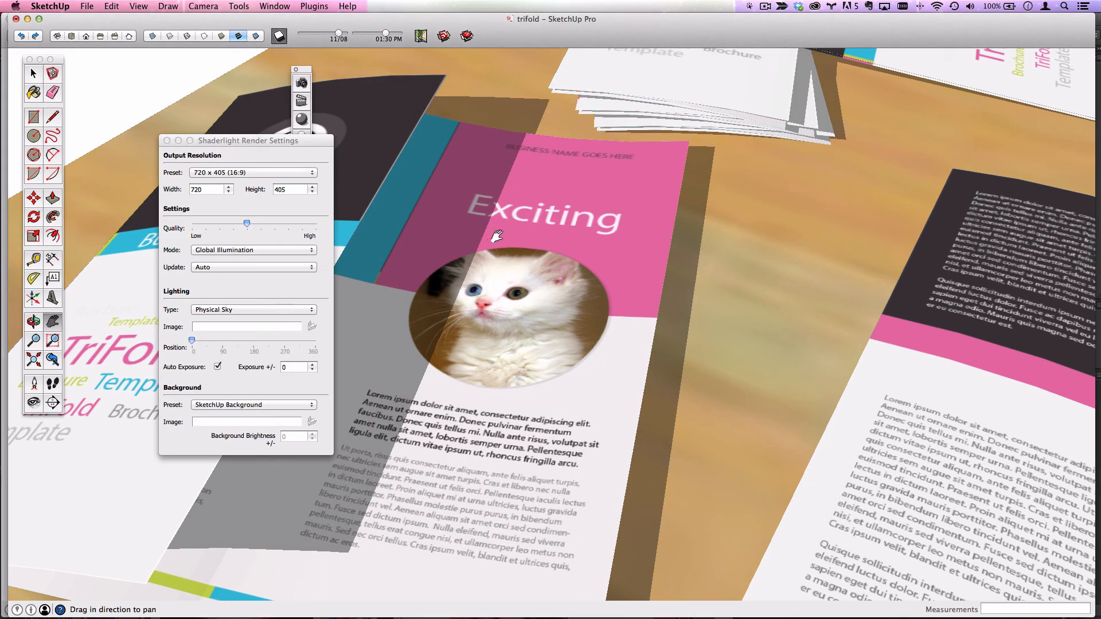
# Step: Switch to Photoshop and open the upper Vector Smart Object in Illustrator, keeping the substituted fonts
pyautogui.scroll(-5, 406, 184)
pyautogui.press('super+Tab')
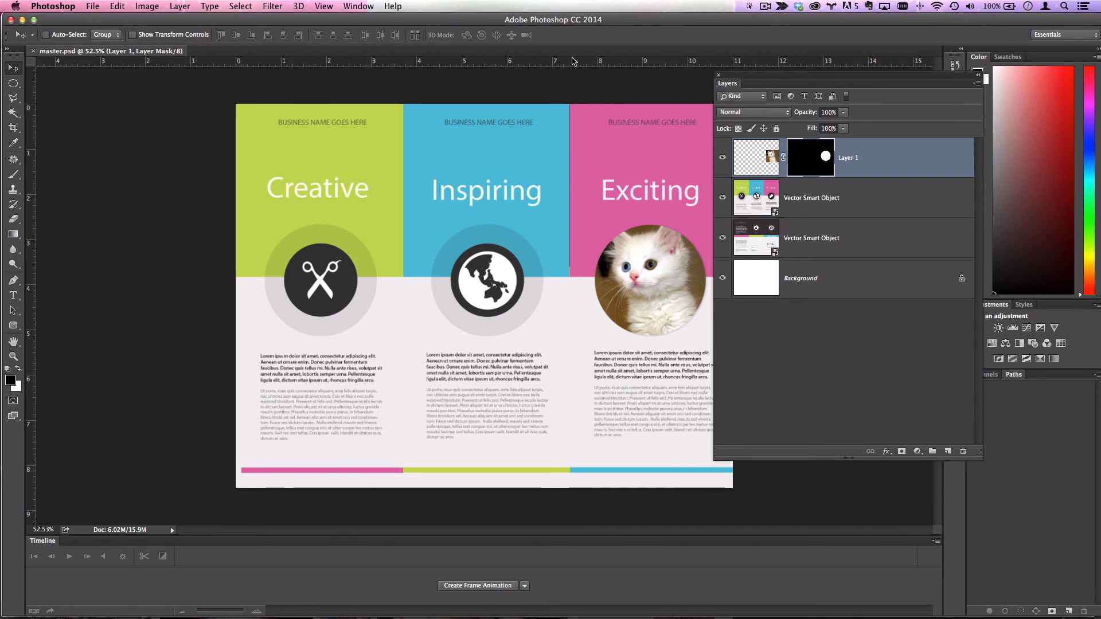
pyautogui.doubleClick(777, 212)
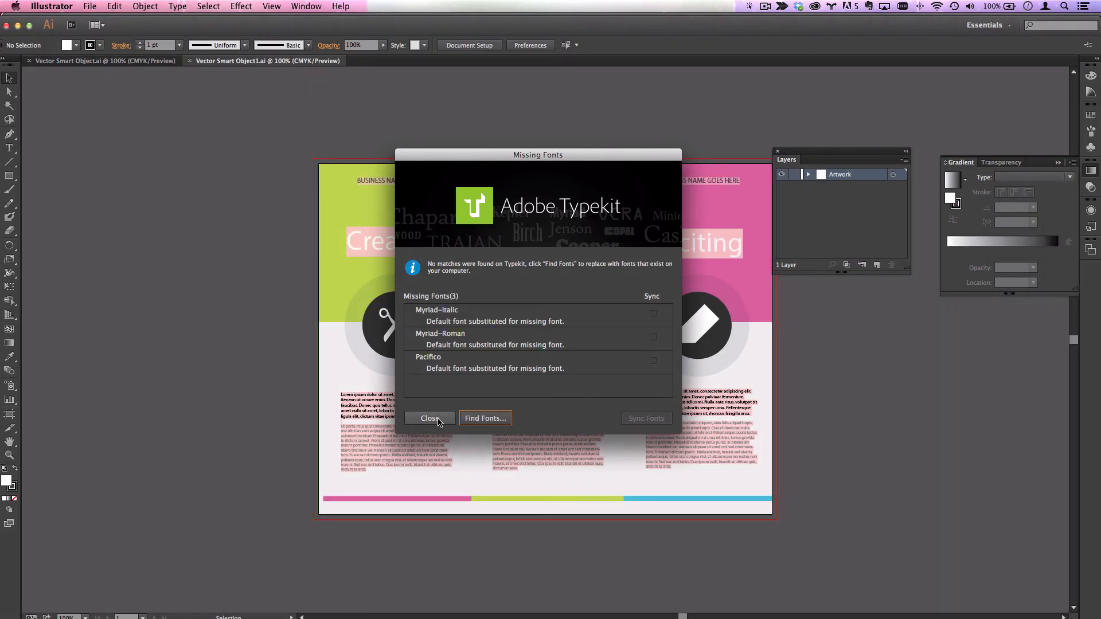
pyautogui.click(431, 419)
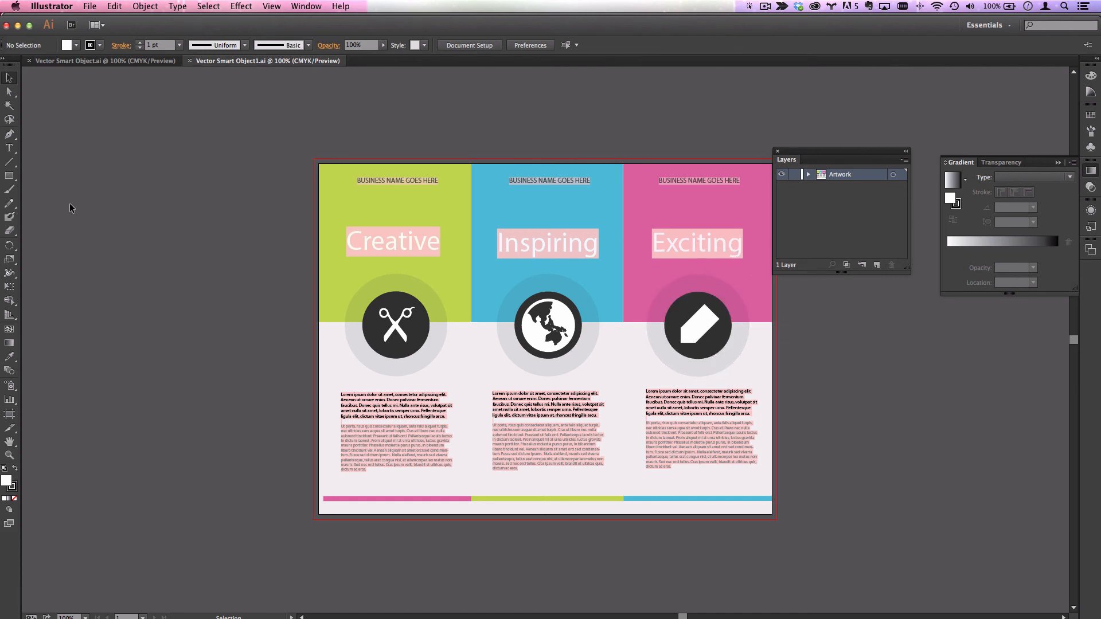
# Step: Replace the "Exciting" heading on the pink panel with "Really Exciting" set on two lines
pyautogui.click(10, 149)
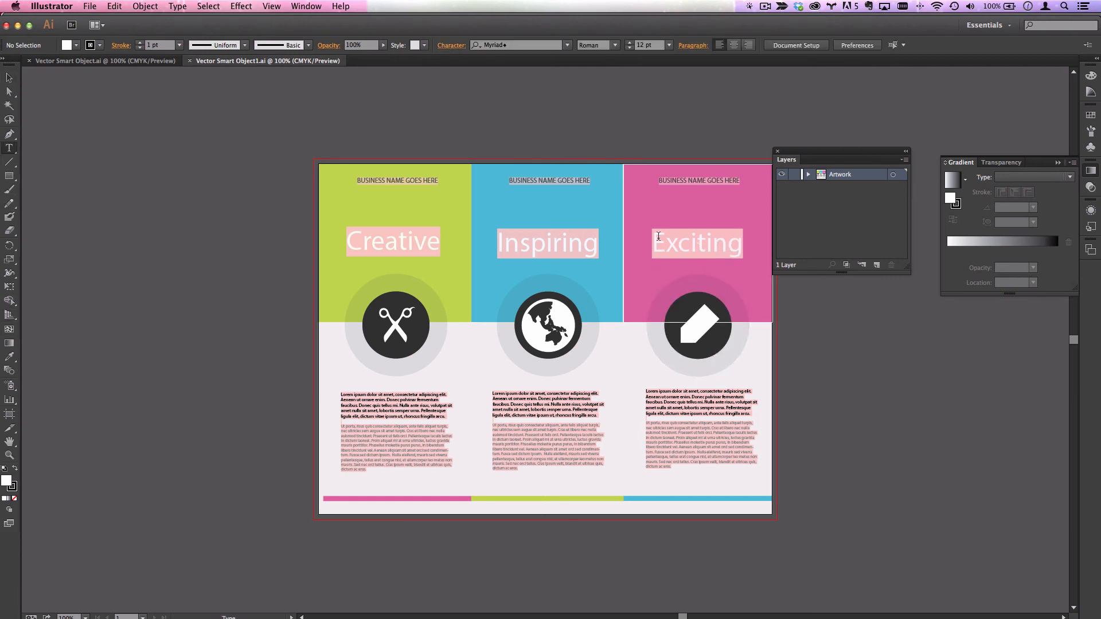
pyautogui.doubleClick(688, 241)
pyautogui.write('Rea')
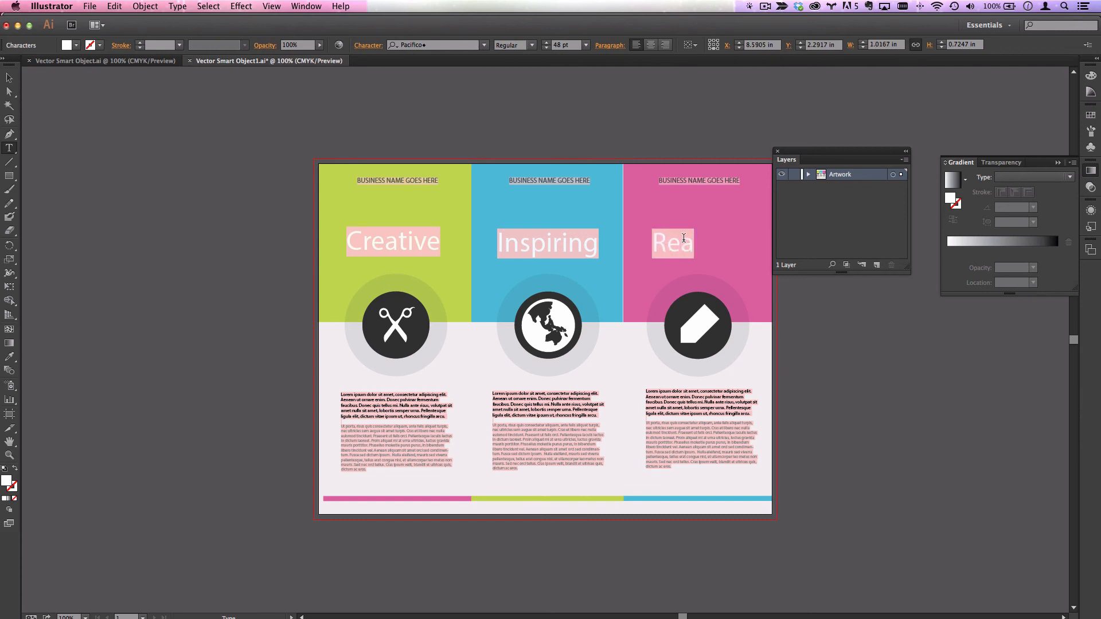
pyautogui.write('lly')
pyautogui.press('Return')
pyautogui.write('Exciting')
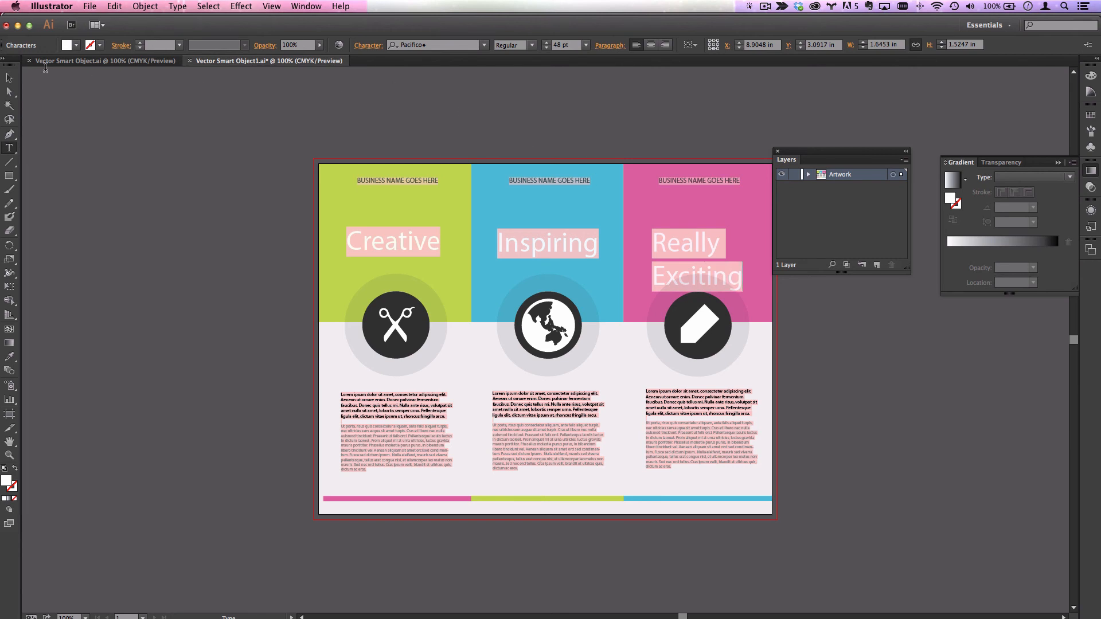
# Step: Move the two-line heading slightly up and right, clear of the pencil icon, and save the Illustrator file
pyautogui.click(9, 78)
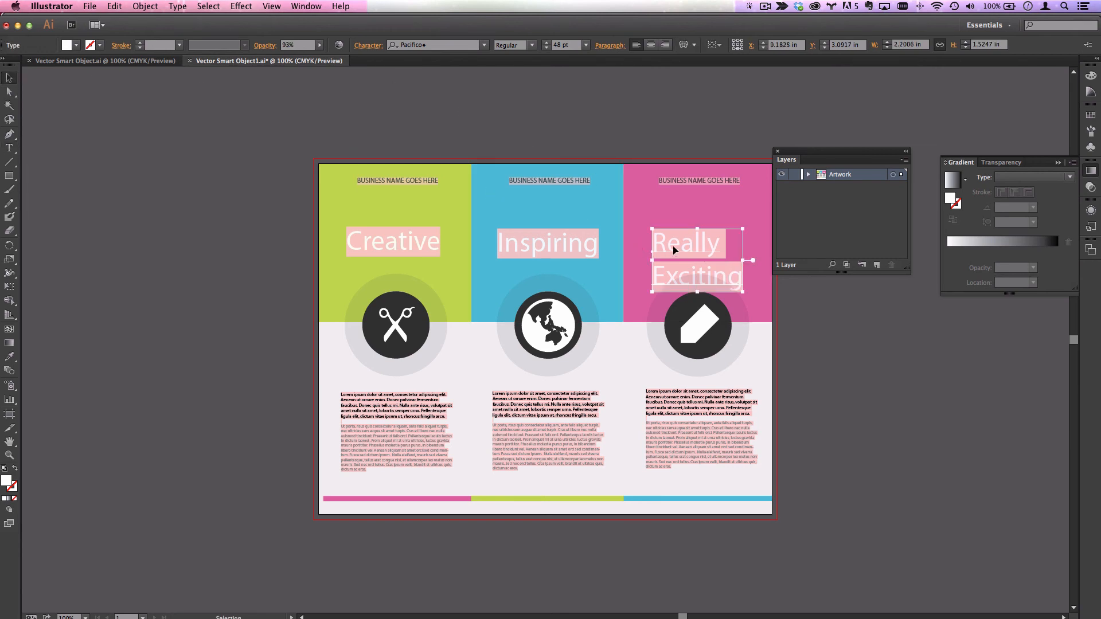
pyautogui.moveTo(673, 246); pyautogui.dragTo(682, 230)
pyautogui.click(703, 138)
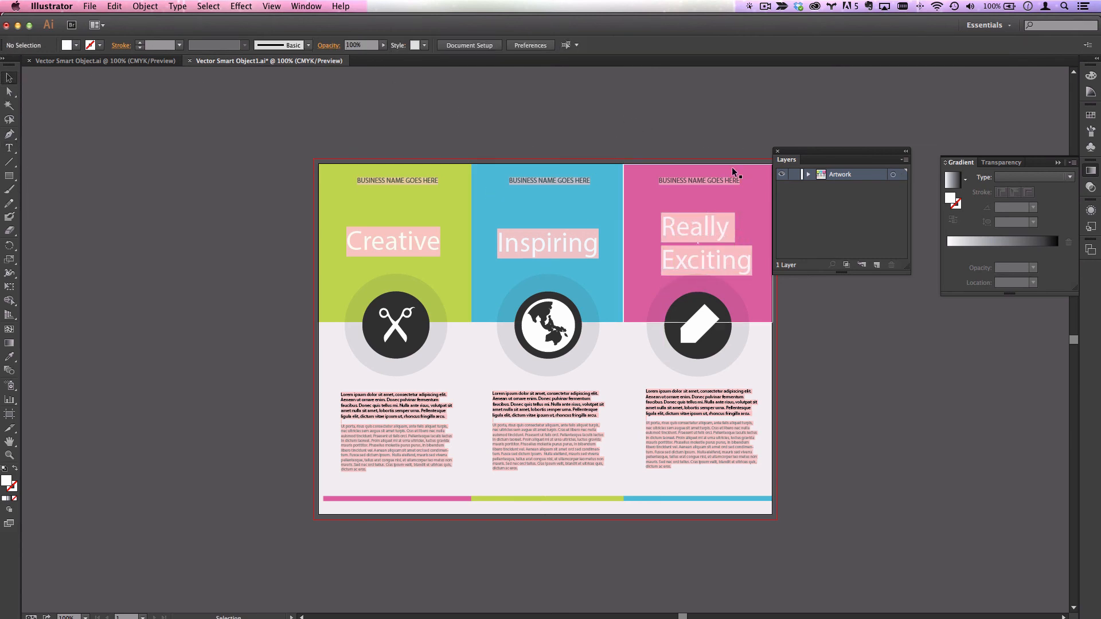
pyautogui.press('super+s')
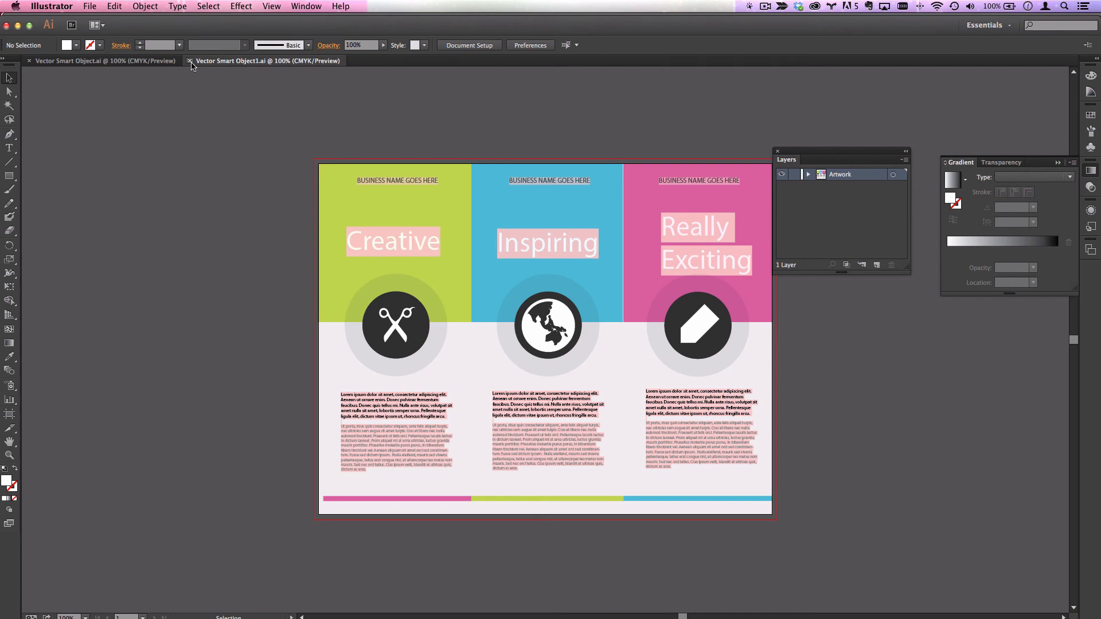
# Step: Return to Photoshop and save master.psd with the updated smart object
pyautogui.press('super+Tab')
pyautogui.press('super+shift+Tab')
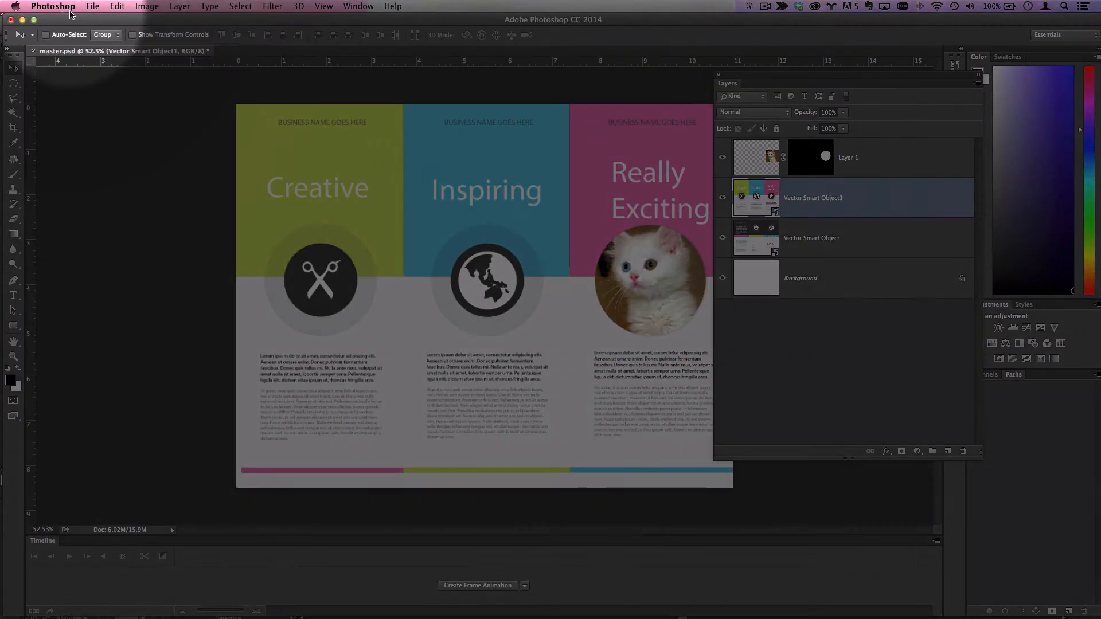
pyautogui.press('super+s')
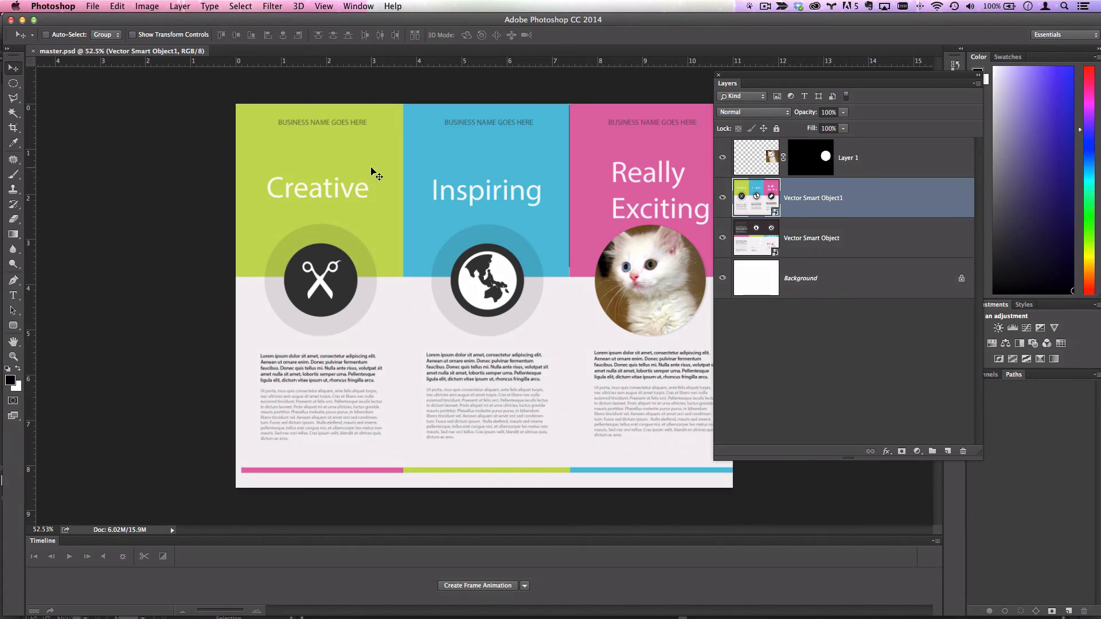
# Step: Switch to SketchUp and open the first brochure material, master, for editing
pyautogui.press('super+Tab')
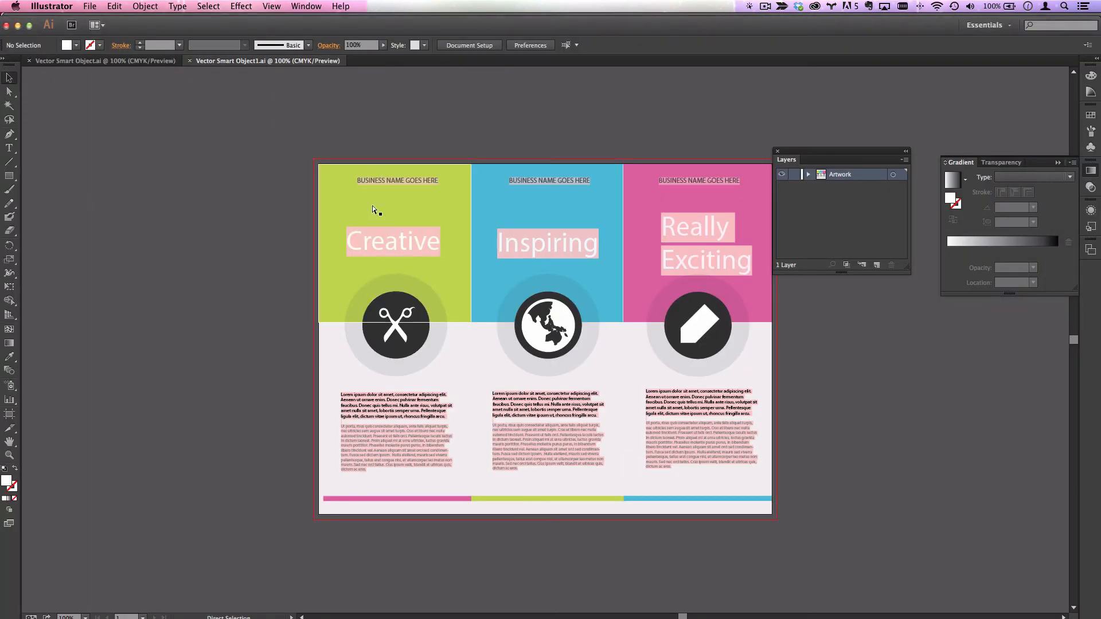
pyautogui.press('super+Tab')
pyautogui.press('super+Tab')
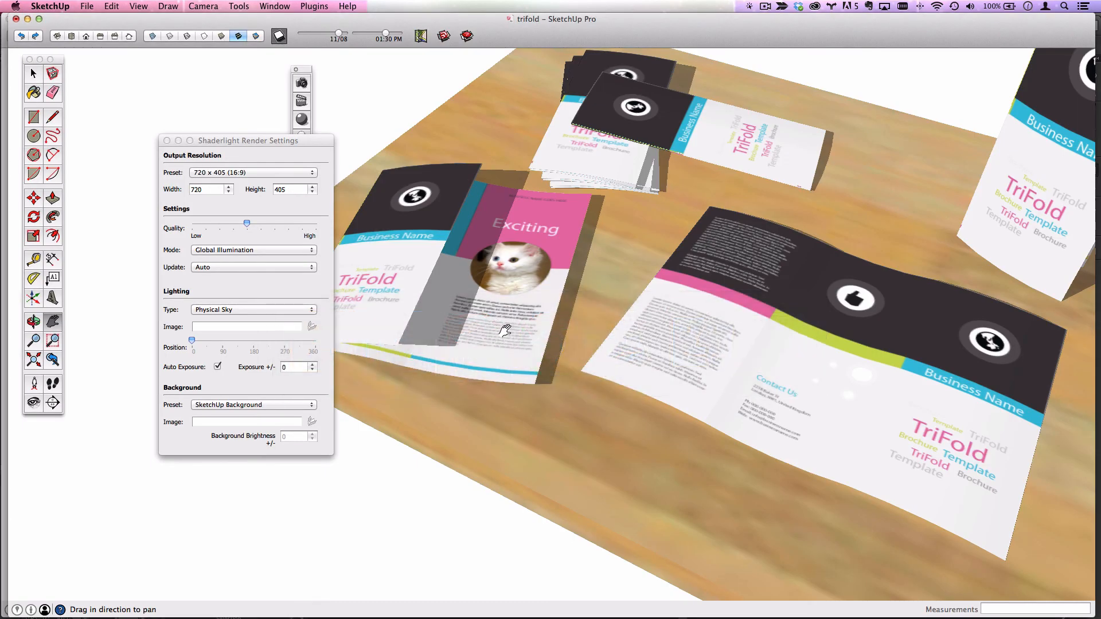
pyautogui.click(33, 89)
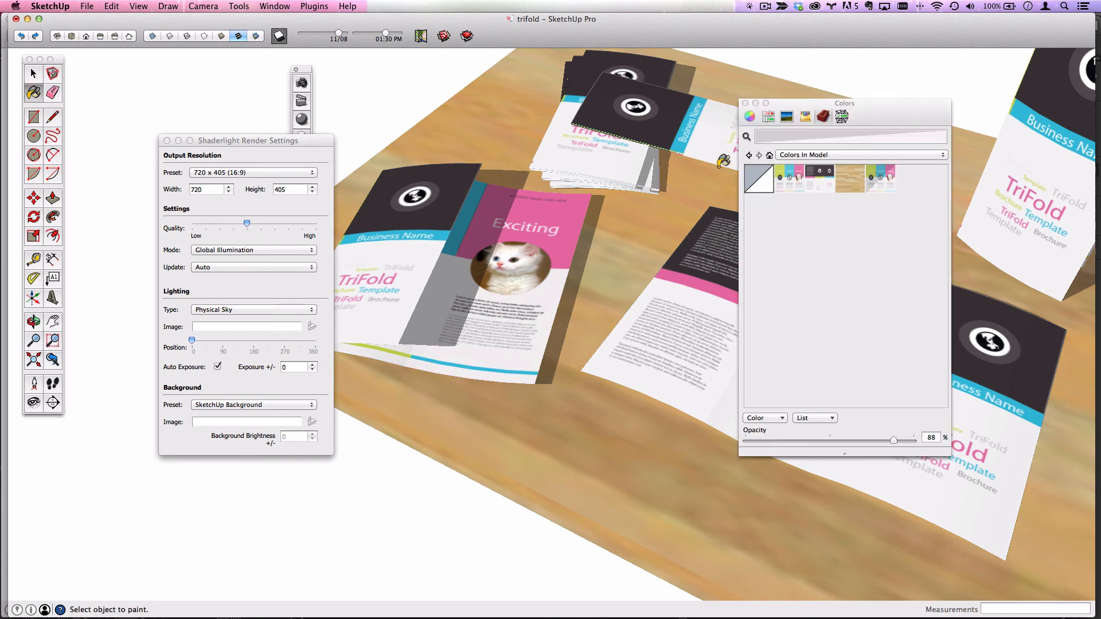
pyautogui.rightClick(794, 183)
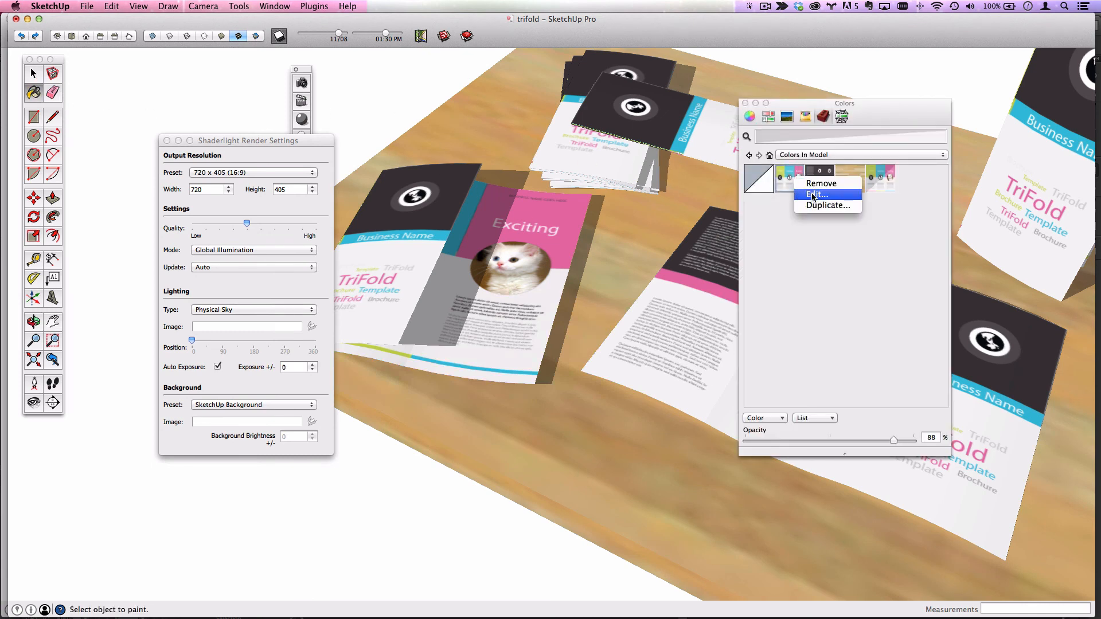
pyautogui.click(813, 195)
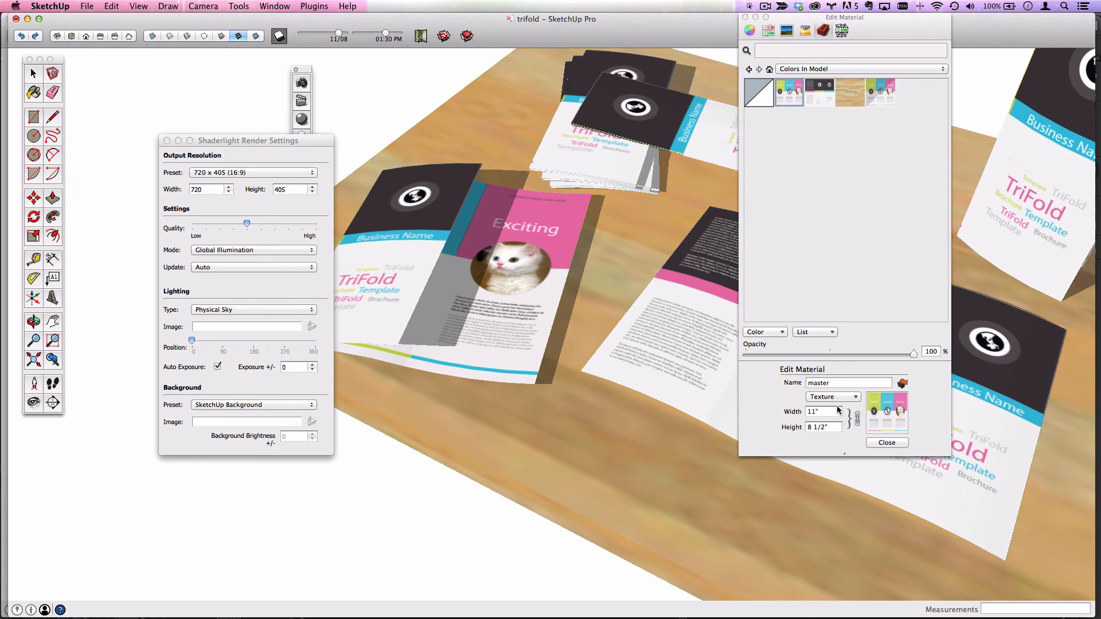
# Step: Reload the material's texture from master.psd on the Desktop and close the material editor
pyautogui.click(834, 397)
pyautogui.click(835, 418)
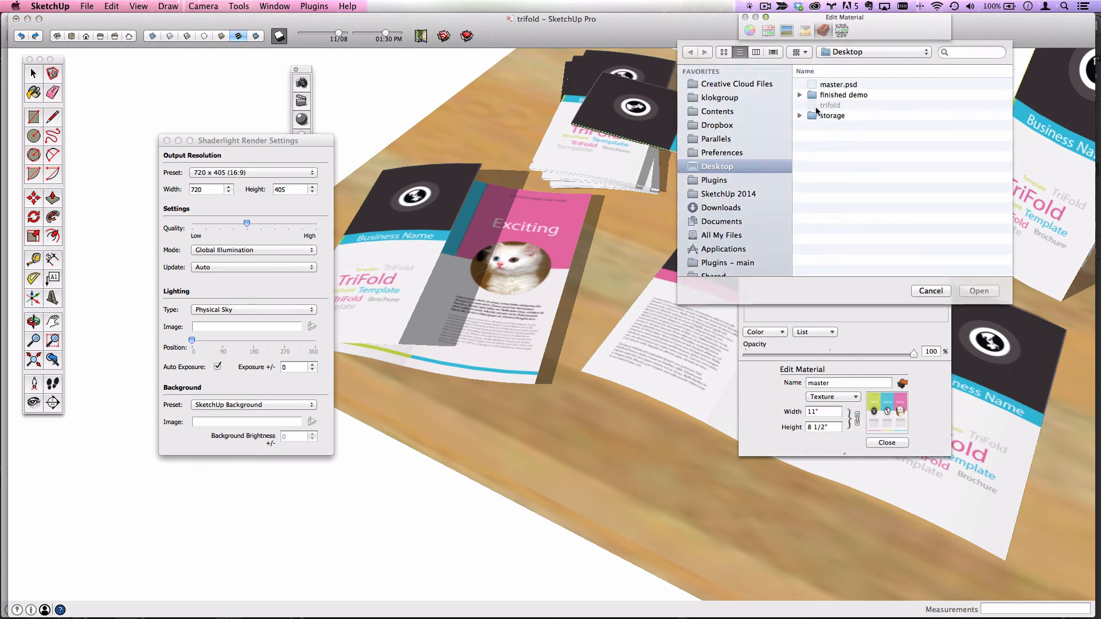
pyautogui.click(832, 85)
pyautogui.click(981, 290)
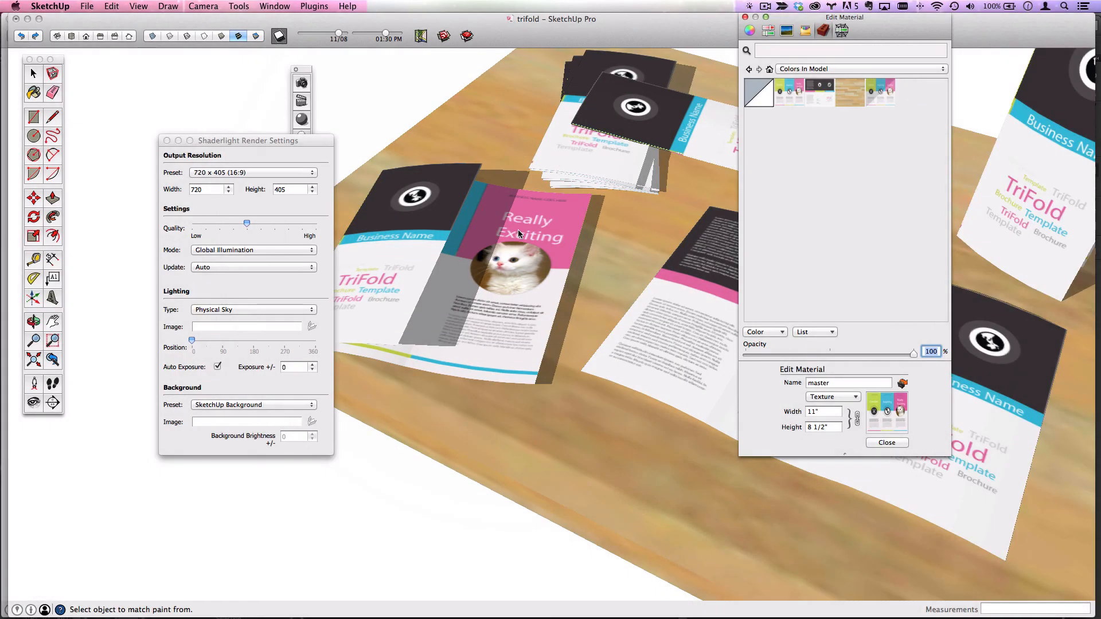
pyautogui.moveTo(906, 33); pyautogui.dragTo(900, 94)
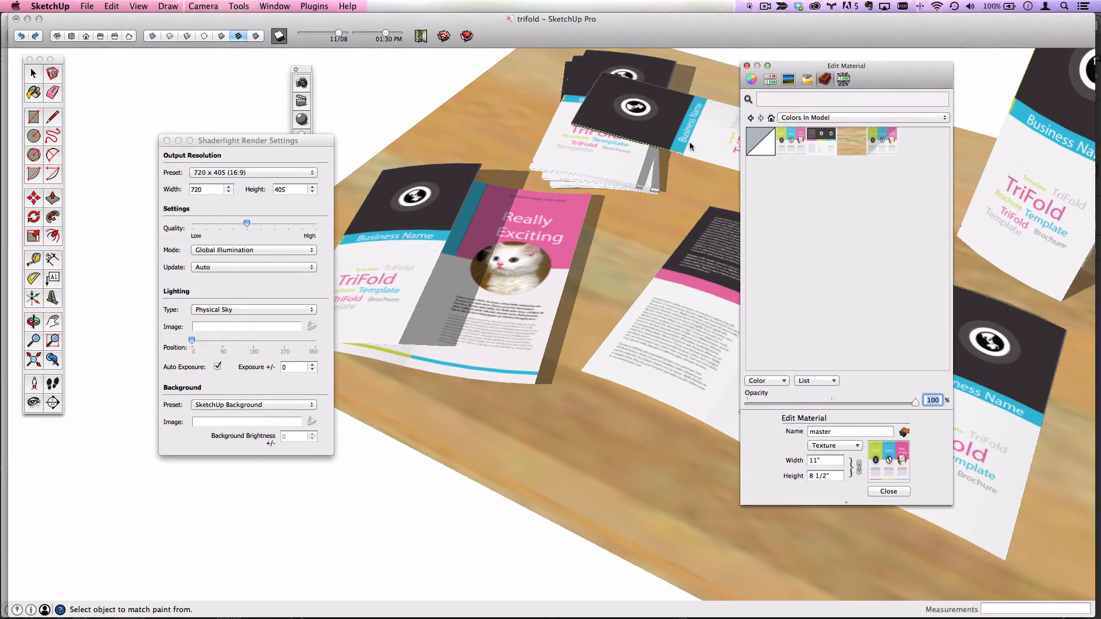
pyautogui.click(747, 66)
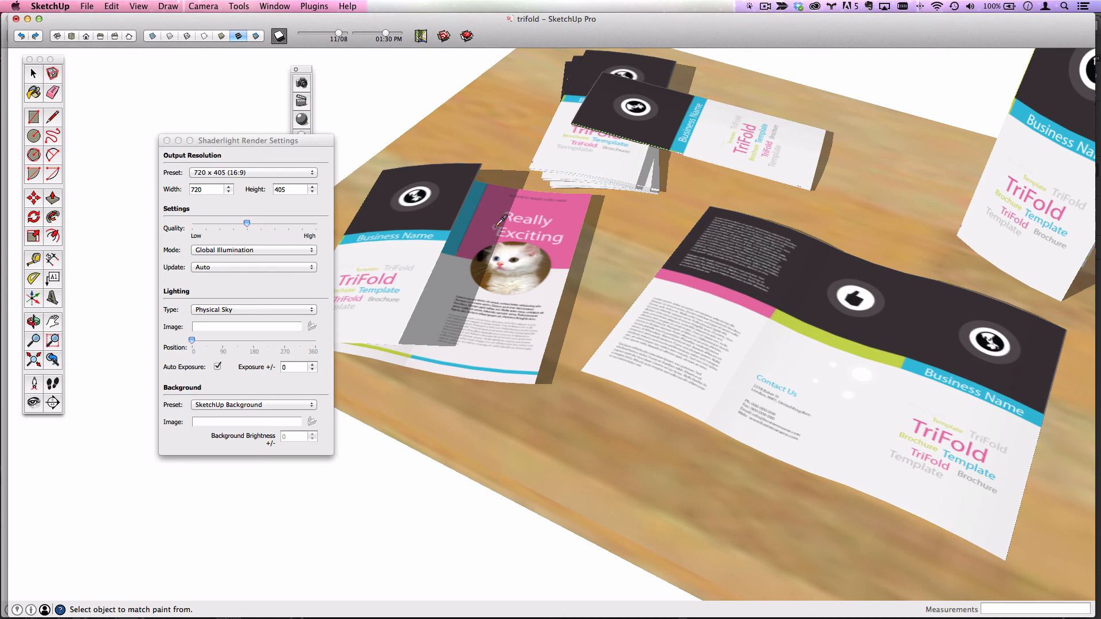
pyautogui.scroll(-1, 637, 250)
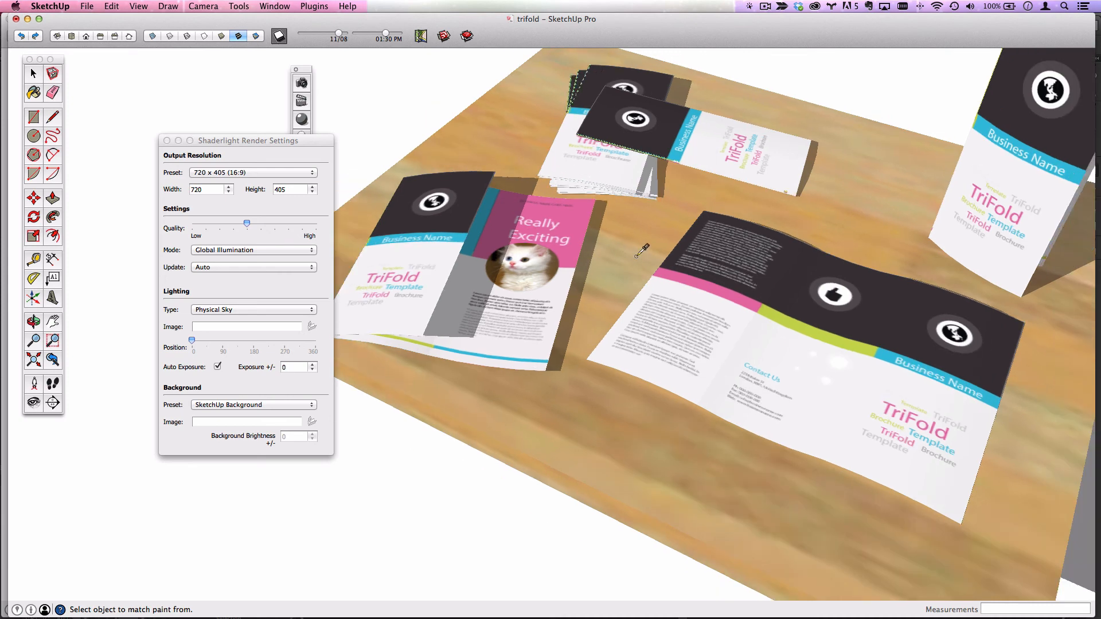
# Step: Switch to Photoshop, hide Layer 1 and Vector Smart Object1, and open the lower Vector Smart Object in Illustrator
pyautogui.press('super+Tab')
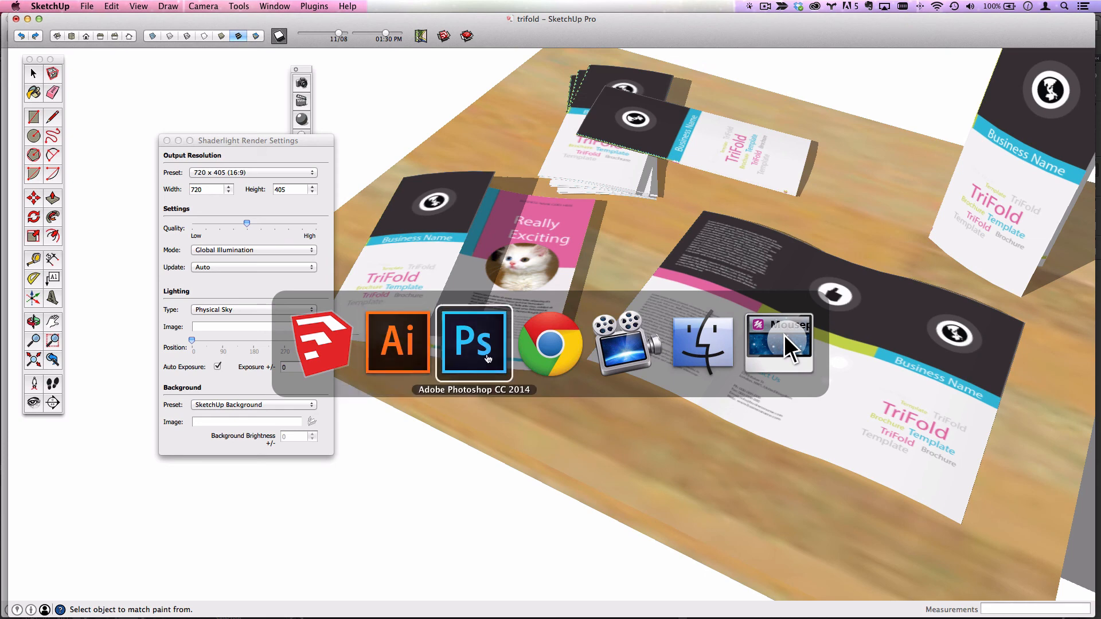
pyautogui.click(488, 358)
pyautogui.click(722, 157)
pyautogui.click(723, 198)
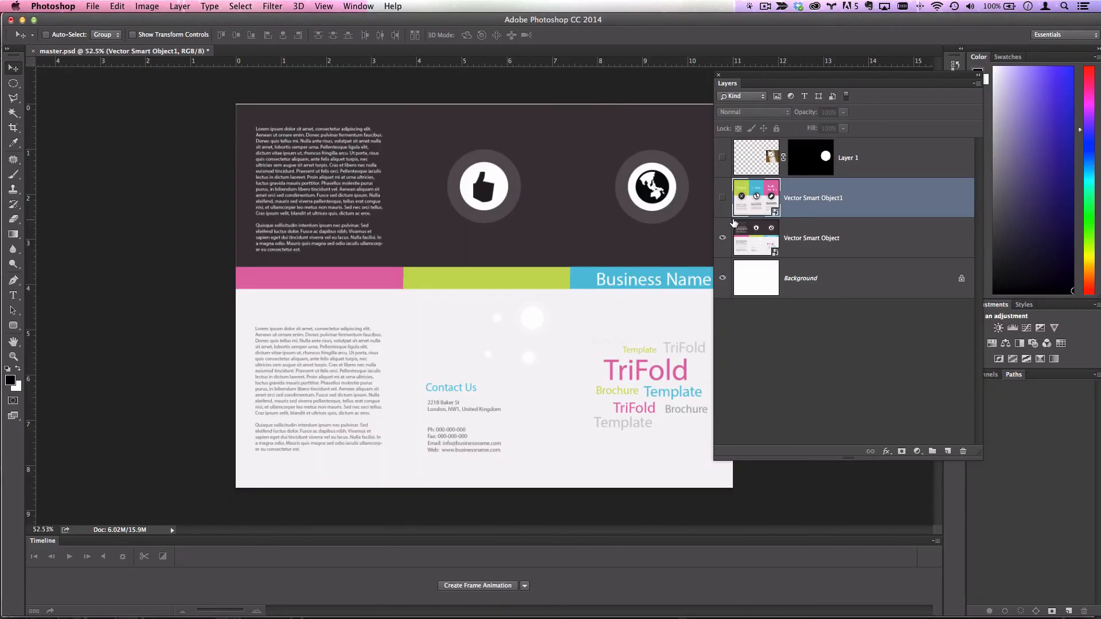
pyautogui.click(767, 245)
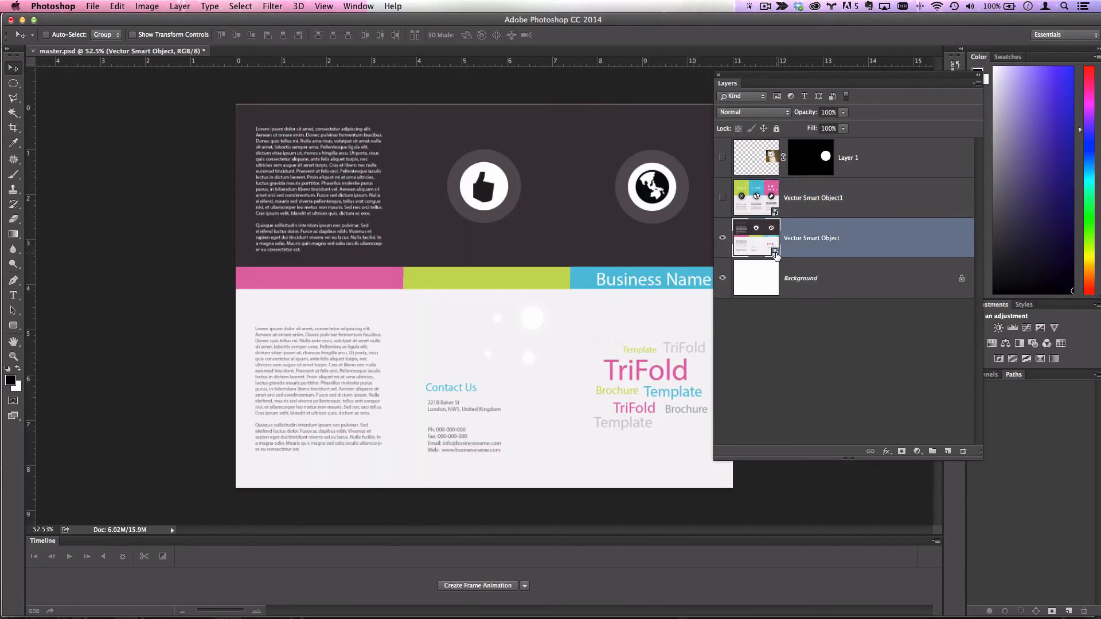
pyautogui.doubleClick(775, 253)
# Step: Place render.tif from the Desktop's finished demo folder into the brochure artwork
pyautogui.click(89, 5)
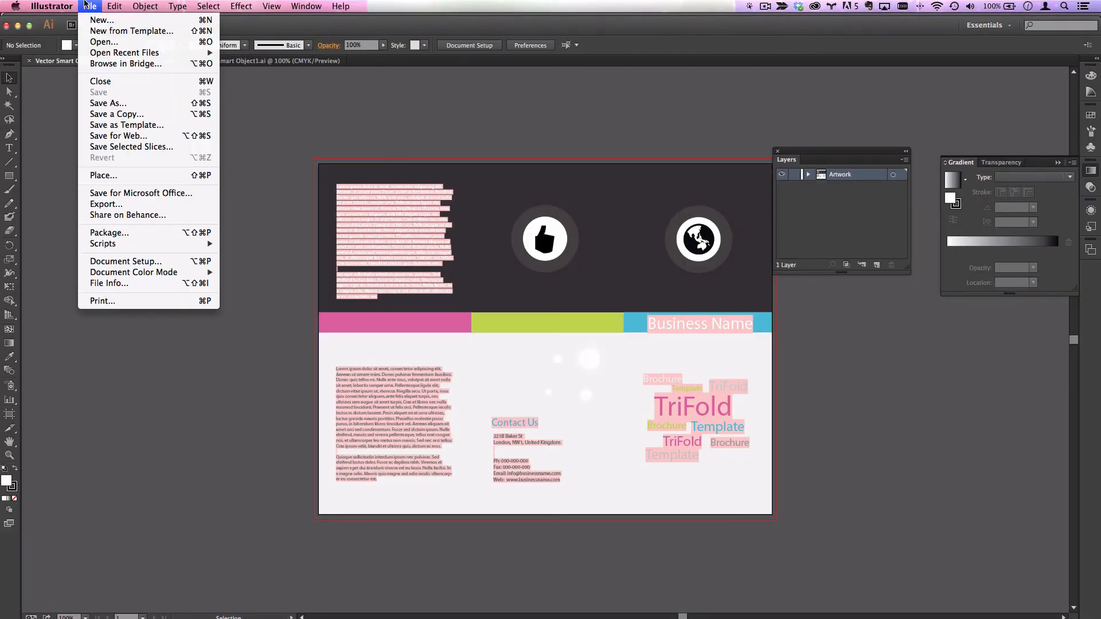
pyautogui.click(103, 178)
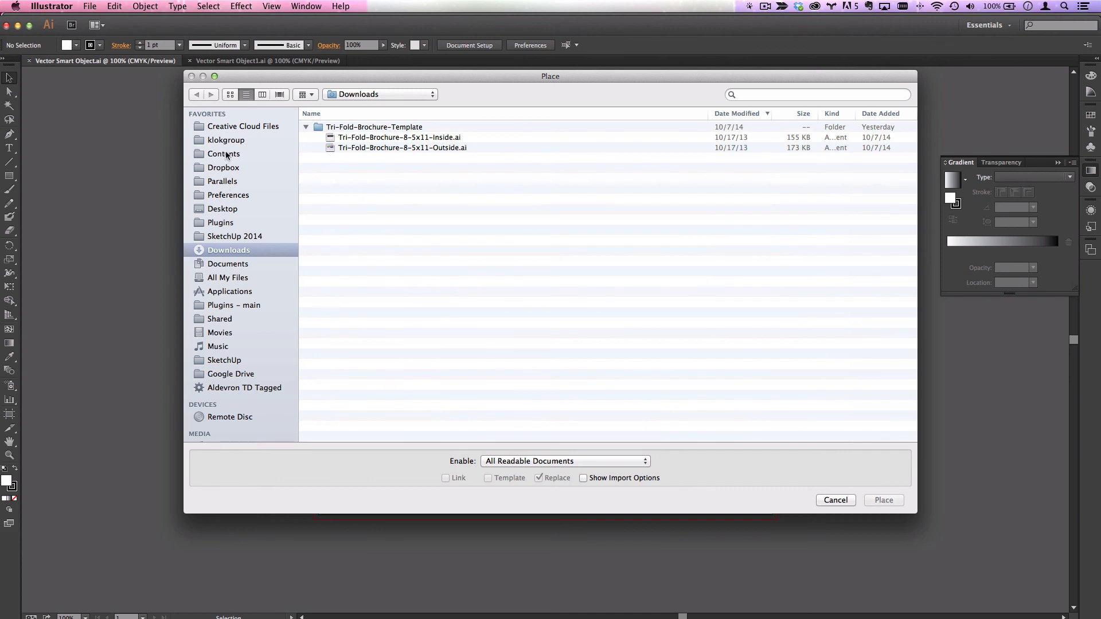
pyautogui.click(227, 210)
pyautogui.click(321, 138)
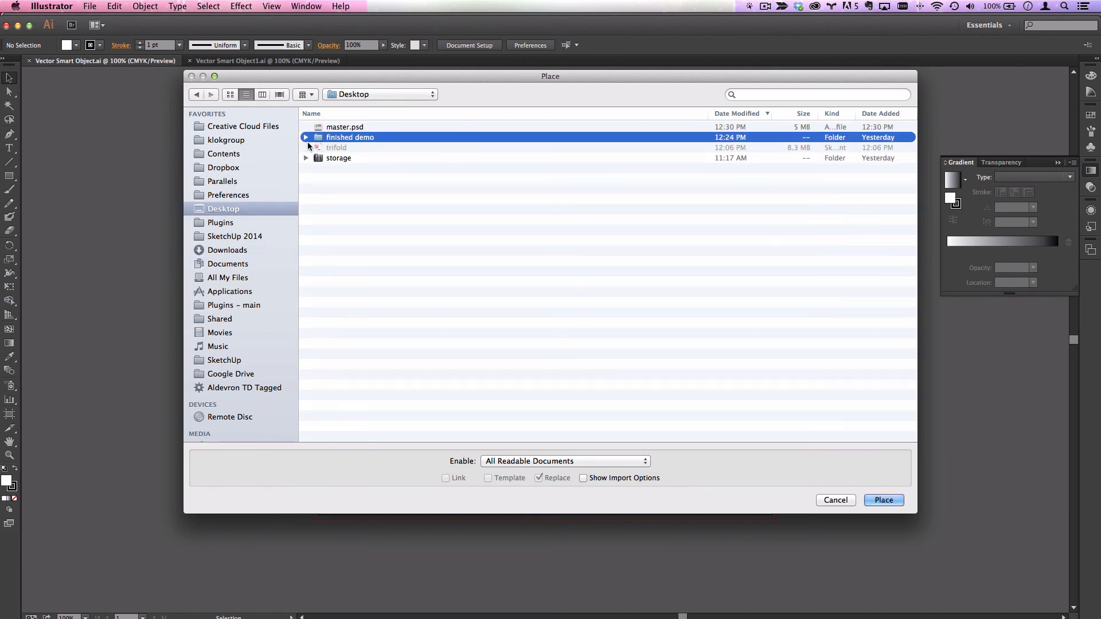
pyautogui.click(306, 137)
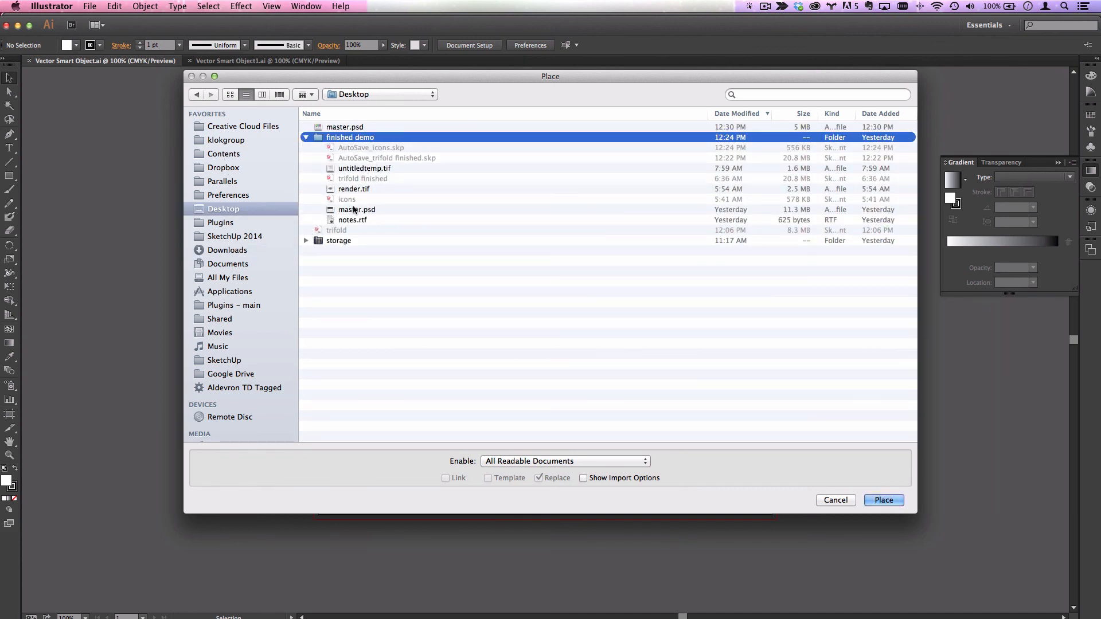
pyautogui.click(354, 190)
pyautogui.click(884, 500)
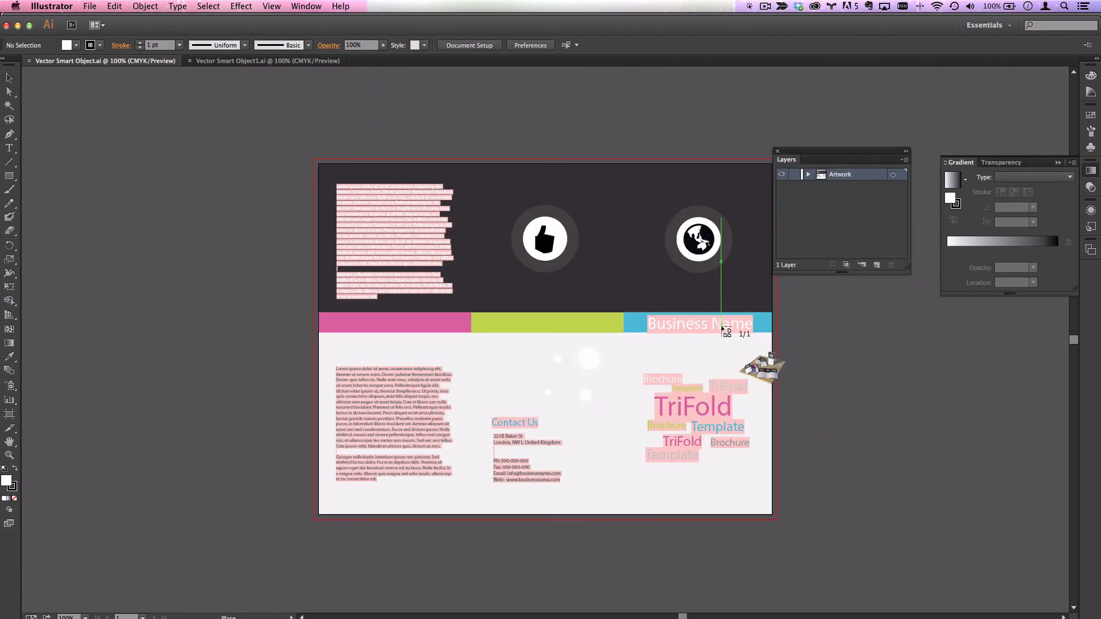
pyautogui.click(518, 177)
# Step: Scale the placed render down to about 4.47 in square and position it on the dark cover panel, over the globe icon
pyautogui.moveTo(848, 433); pyautogui.dragTo(671, 278)
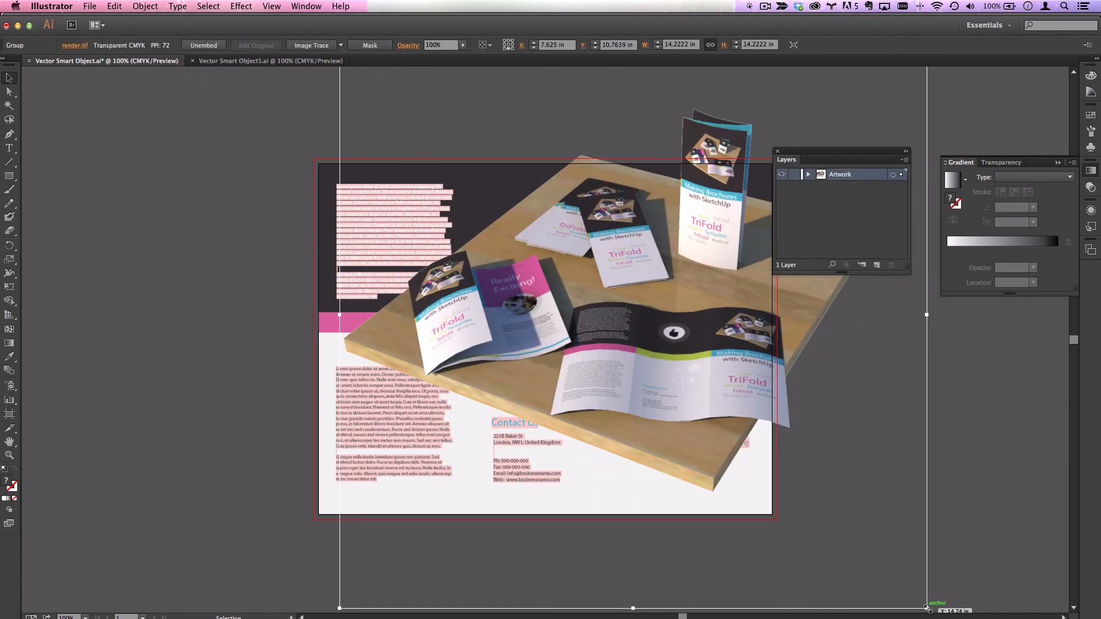
pyautogui.moveTo(927, 608); pyautogui.dragTo(628, 276)
pyautogui.moveTo(453, 150); pyautogui.dragTo(688, 237)
pyautogui.moveTo(833, 107); pyautogui.dragTo(757, 183)
pyautogui.moveTo(687, 247); pyautogui.dragTo(718, 192)
pyautogui.moveTo(810, 151); pyautogui.dragTo(924, 135)
# Step: Mask the placed render and crop the mask's empty area at the upper and right edges
pyautogui.click(377, 45)
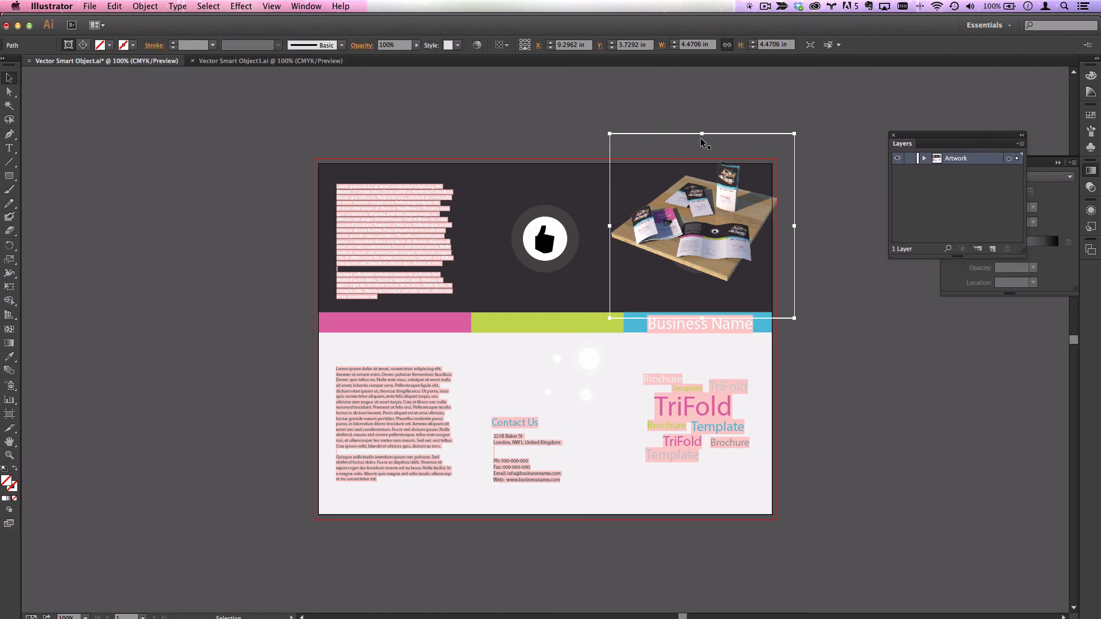
pyautogui.moveTo(701, 134); pyautogui.dragTo(700, 164)
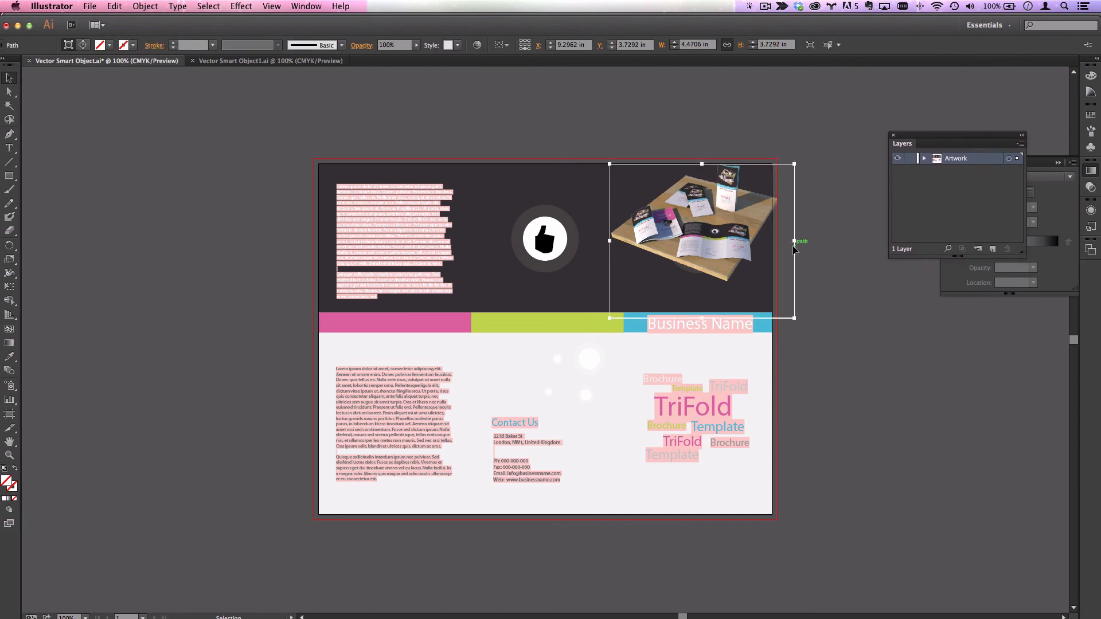
pyautogui.moveTo(794, 242); pyautogui.dragTo(738, 249)
# Step: Shrink the masked render slightly, center it on the dark cover panel, and save the Illustrator file
pyautogui.click(253, 165)
pyautogui.keyDown('shift'); pyautogui.moveTo(593, 326); pyautogui.dragTo(619, 303); pyautogui.keyUp('shift')
pyautogui.moveTo(701, 249); pyautogui.dragTo(702, 264)
pyautogui.click(841, 279)
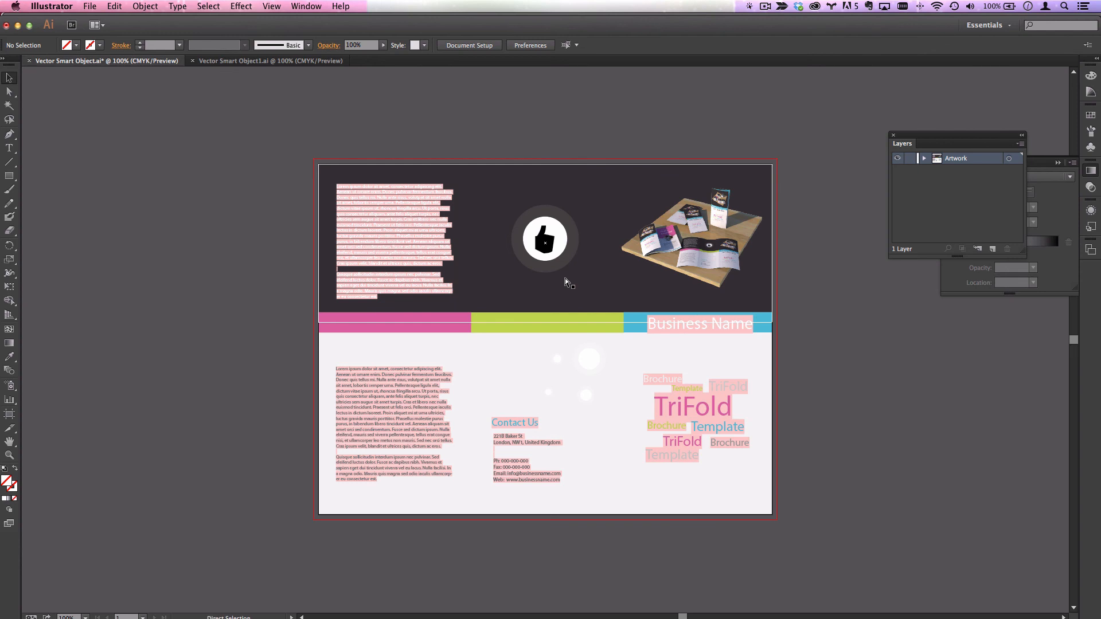
pyautogui.press('super+s')
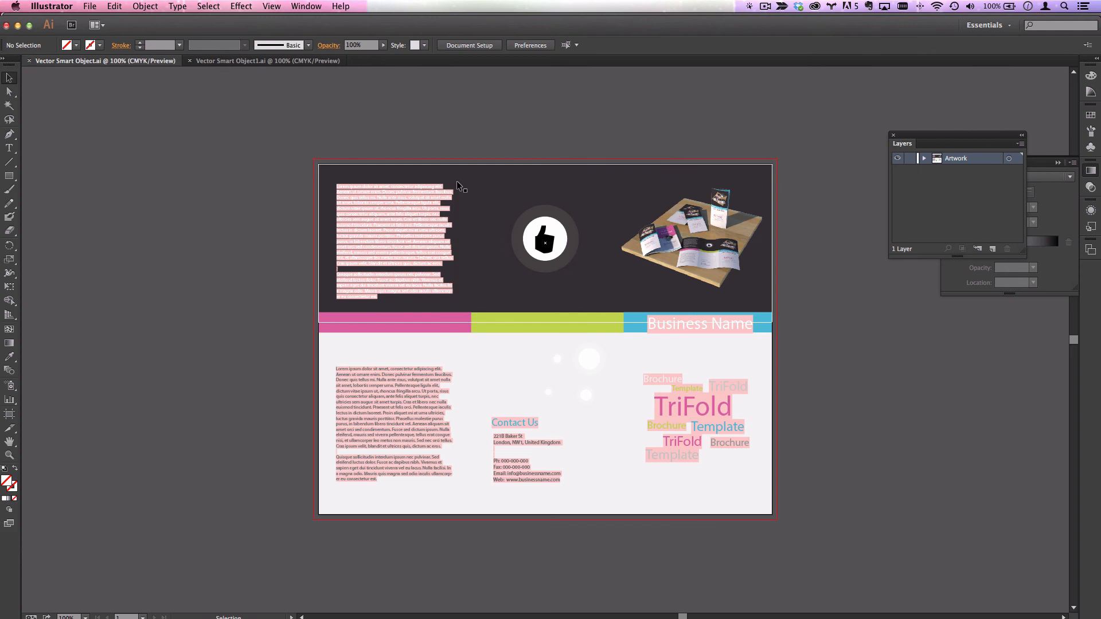
# Step: Replace the "Business Name" heading on the blue band with "Making Brochures"
pyautogui.doubleClick(721, 325)
pyautogui.tripleClick(748, 325)
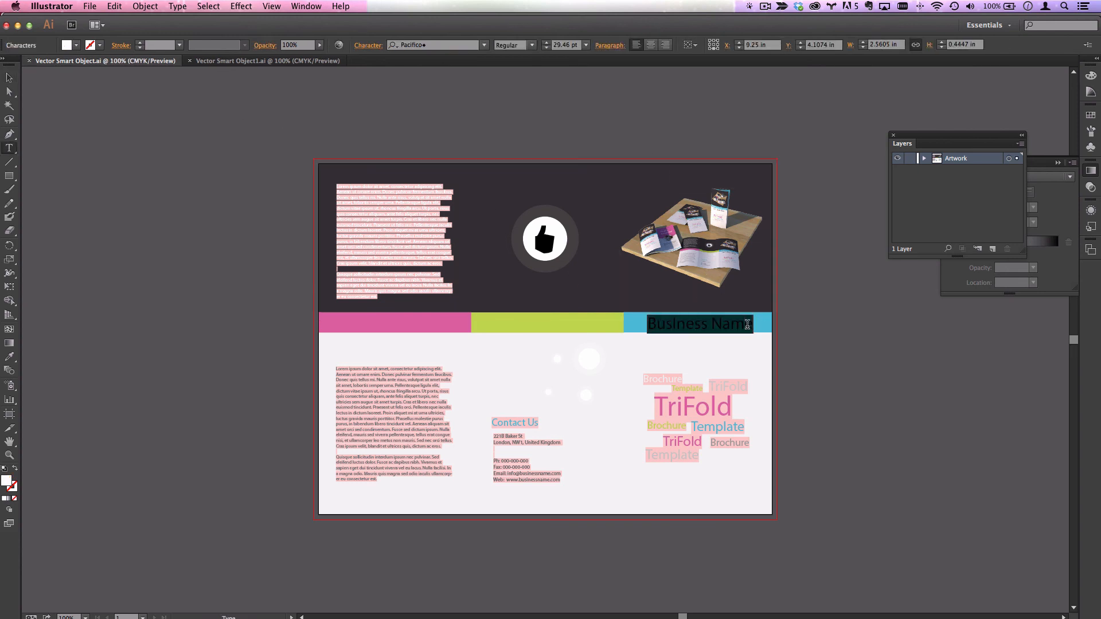
pyautogui.write('Usoni')
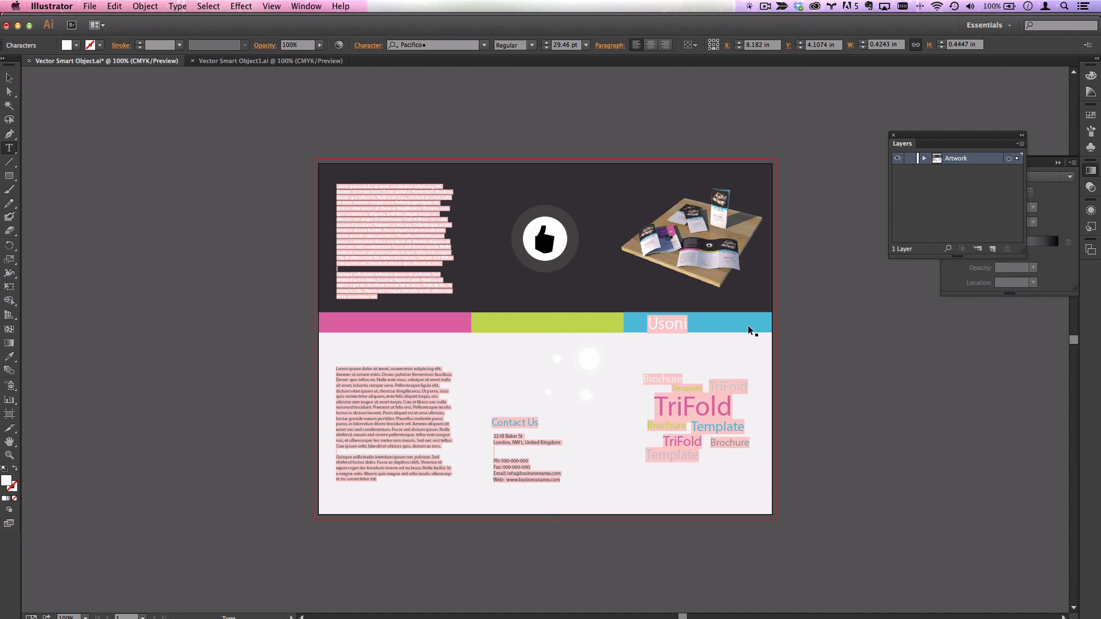
pyautogui.write('si')
pyautogui.press('BackSpace')
pyautogui.press('BackSpace')
pyautogui.press('BackSpace')
pyautogui.write('Making Brochure')
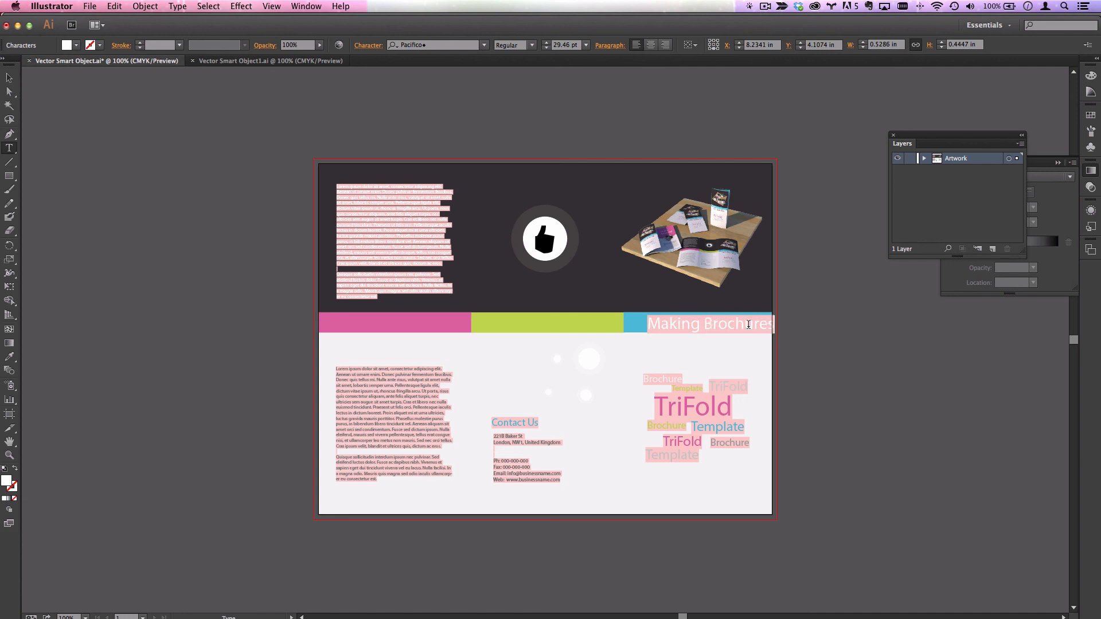
pyautogui.write('s')
# Step: Add a second heading line reading "In SketchUp" below "Making Brochures"
pyautogui.press('Return')
pyautogui.write('Ol')
pyautogui.press('BackSpace')
pyautogui.write('In Sketch')
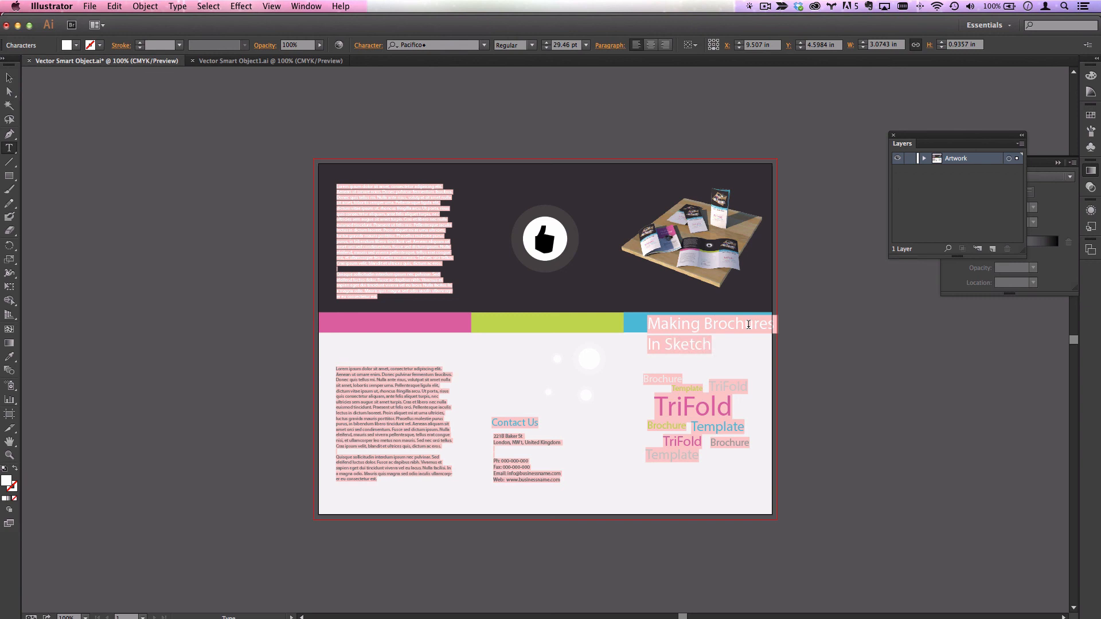
pyautogui.write('Up')
pyautogui.press('Escape')
# Step: Narrow the two-line heading to about 2.77 in wide and color "In SketchUp" dark red
pyautogui.moveTo(773, 335); pyautogui.dragTo(762, 334)
pyautogui.tripleClick(711, 347)
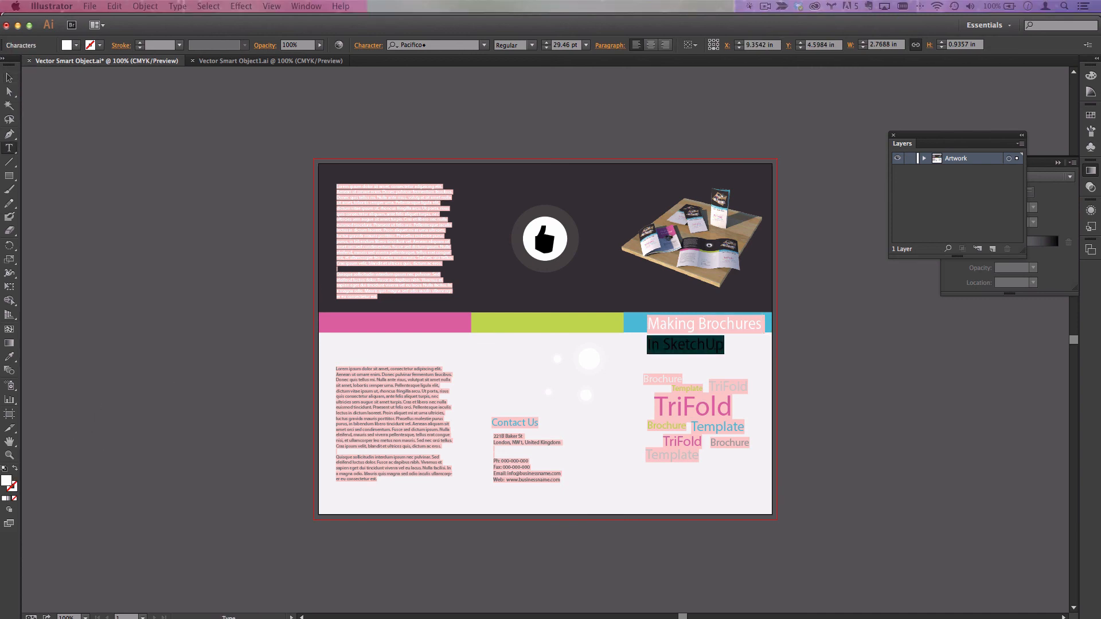
# Step: Center-align both heading lines and move the heading back over the blue band of the cover panel
pyautogui.press('super+a')
pyautogui.click(650, 45)
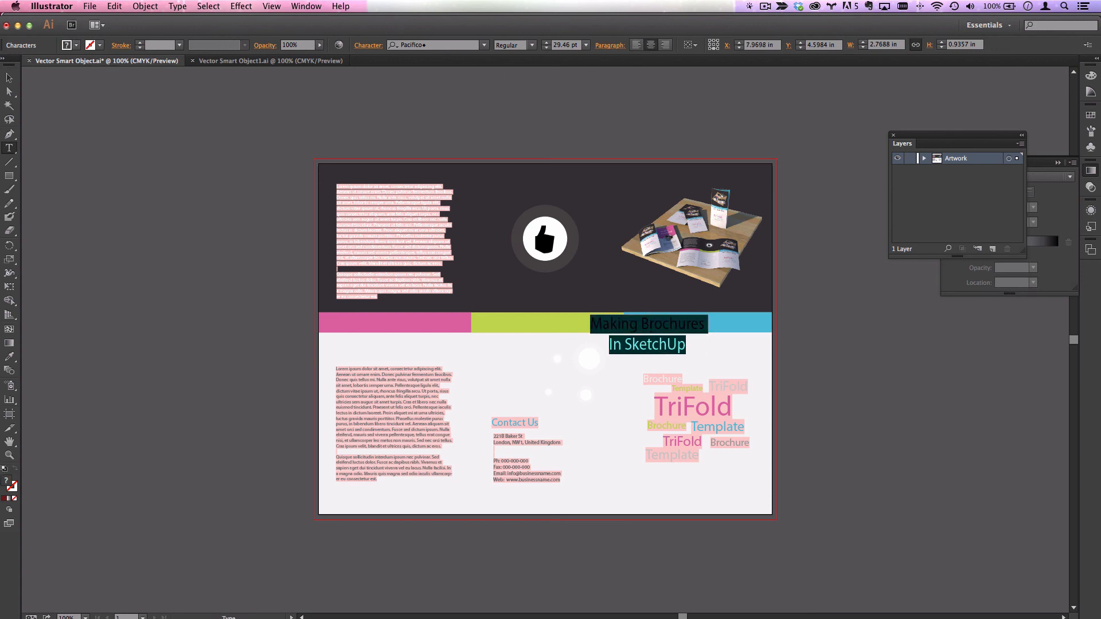
pyautogui.click(9, 78)
pyautogui.moveTo(648, 344); pyautogui.dragTo(705, 344)
pyautogui.click(841, 367)
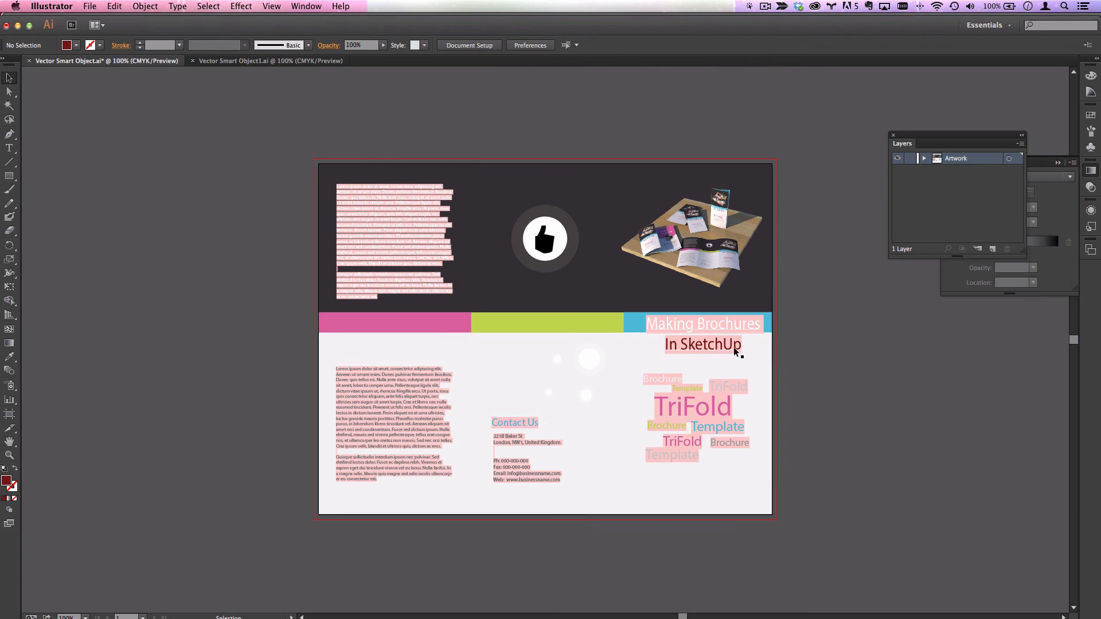
# Step: Rotate the thumbs-up icon slightly within its white circle and save the Illustrator file
pyautogui.keyDown('alt'); pyautogui.scroll(4, 734, 346); pyautogui.keyUp('alt')
pyautogui.keyDown('alt'); pyautogui.scroll(-2, 734, 347); pyautogui.keyUp('alt')
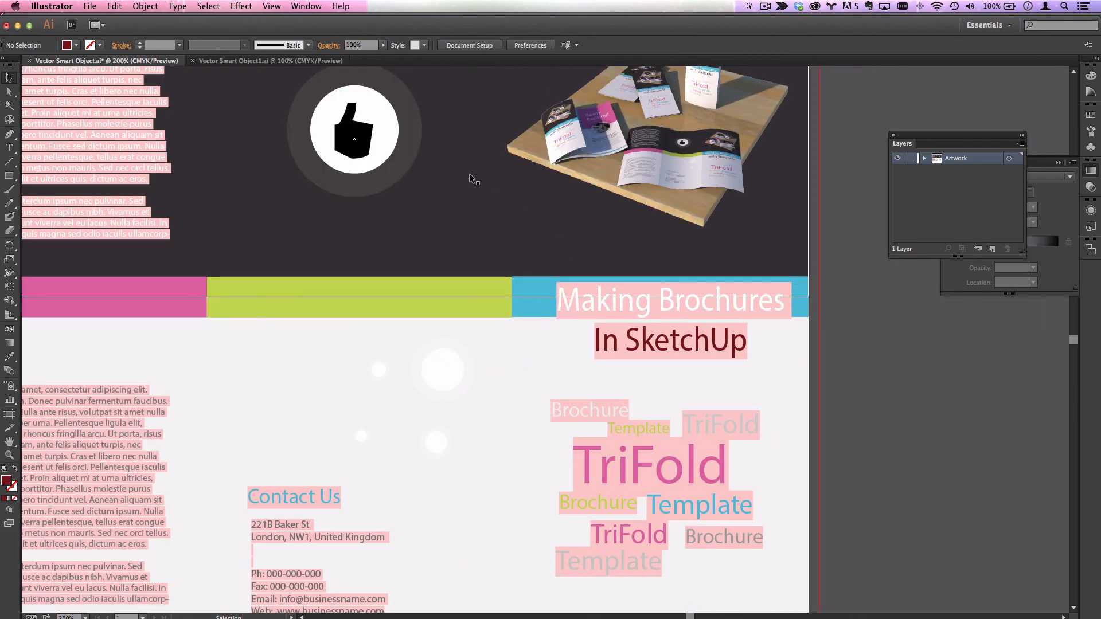
pyautogui.click(369, 138)
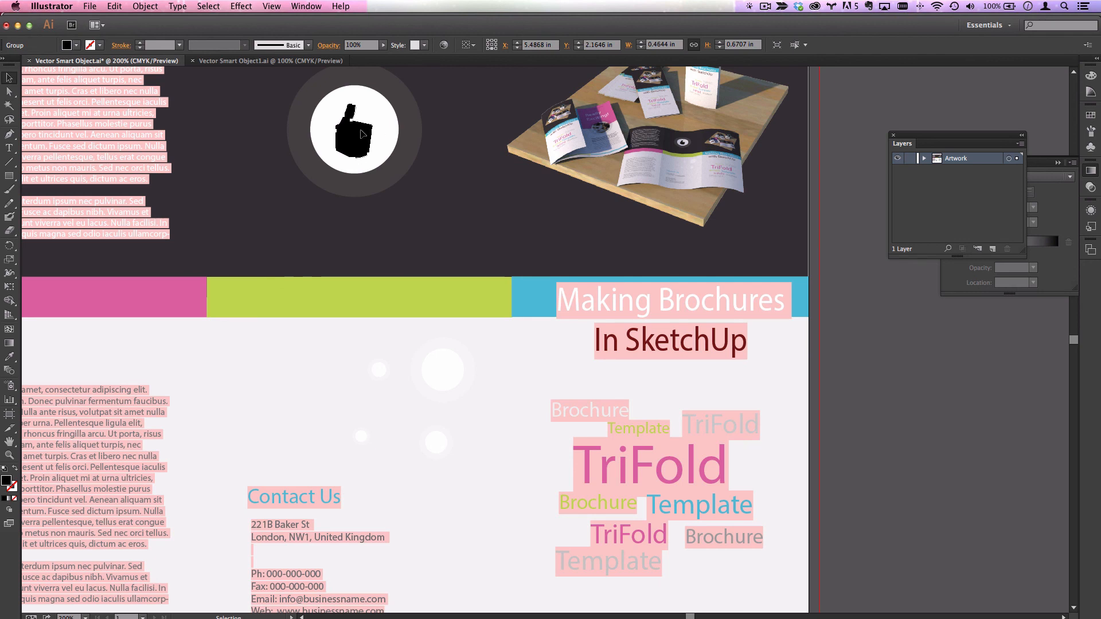
pyautogui.press('r')
pyautogui.moveTo(353, 139); pyautogui.dragTo(105, 111)
pyautogui.click(9, 78)
# Step: Switch to SketchUp and reload the texture of the outside artwork material master1 from master.psd on the Desktop
pyautogui.press('super+Tab')
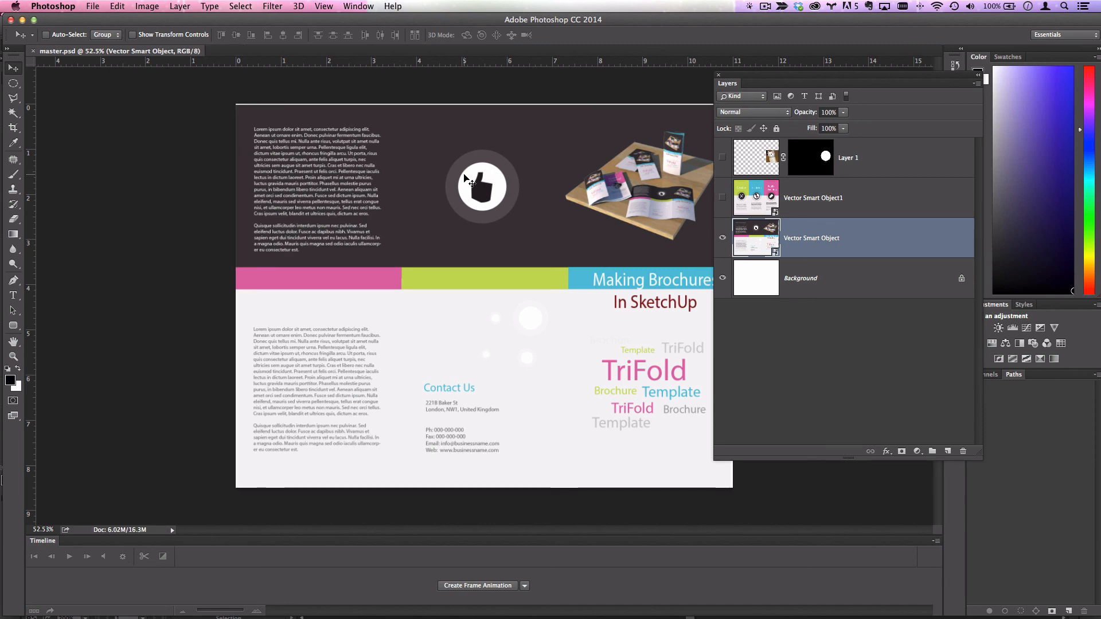
pyautogui.press('super+Tab')
pyautogui.press('super+Tab')
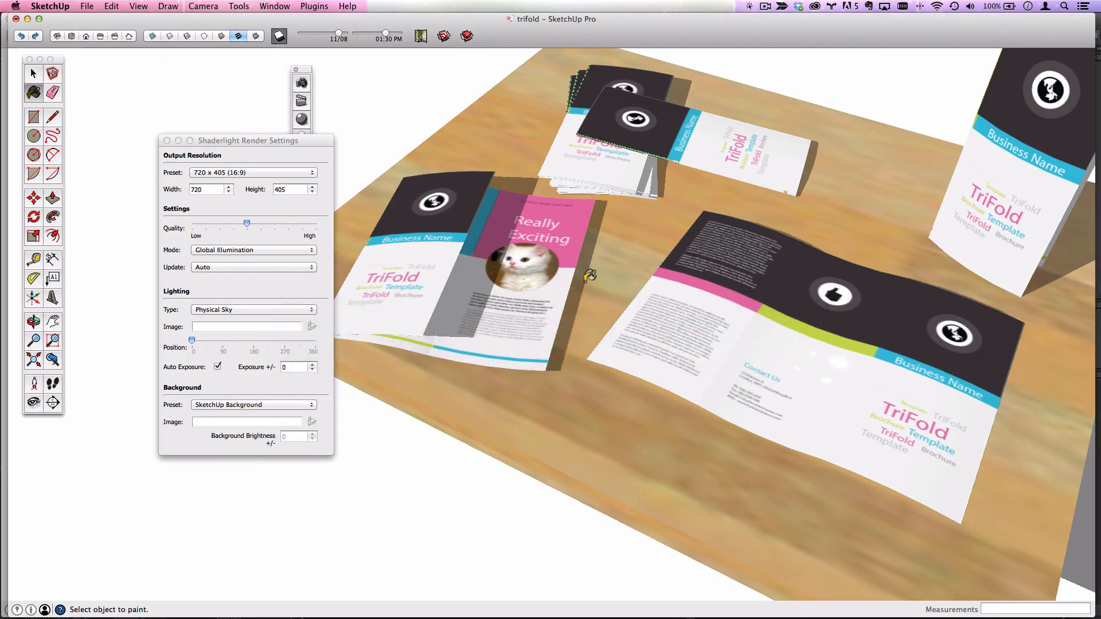
pyautogui.click(35, 92)
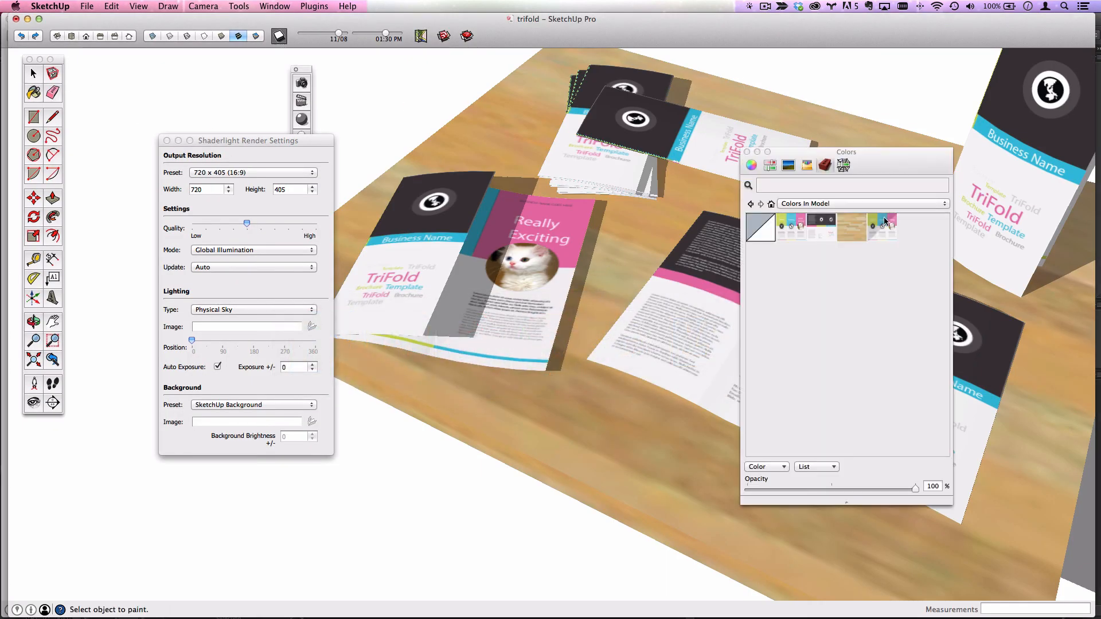
pyautogui.moveTo(832, 152); pyautogui.dragTo(813, 126)
pyautogui.rightClick(806, 199)
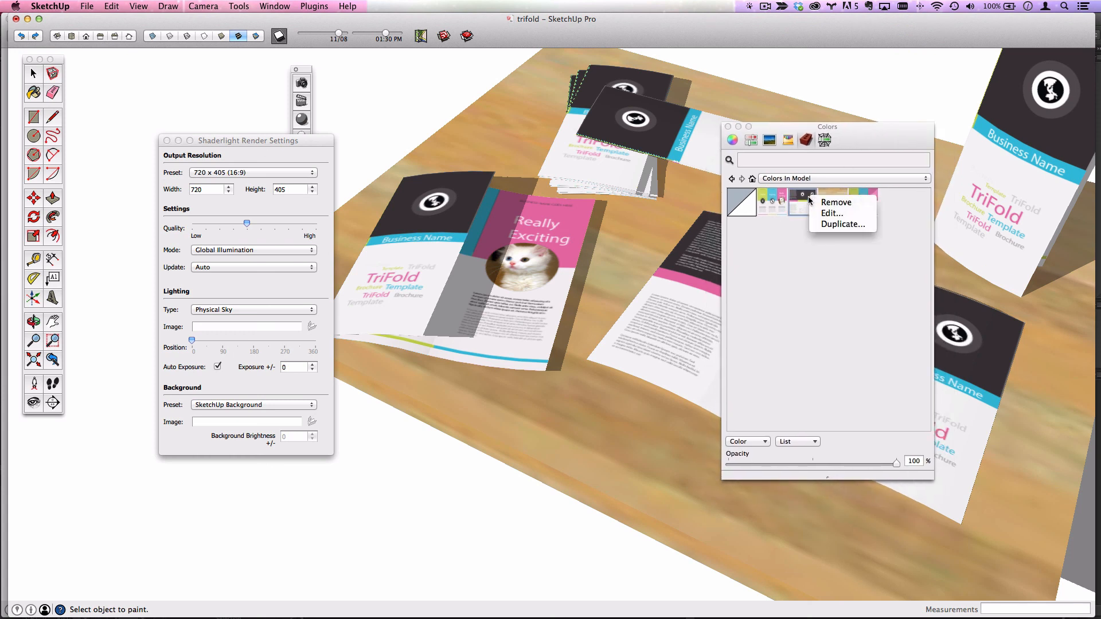
pyautogui.click(830, 214)
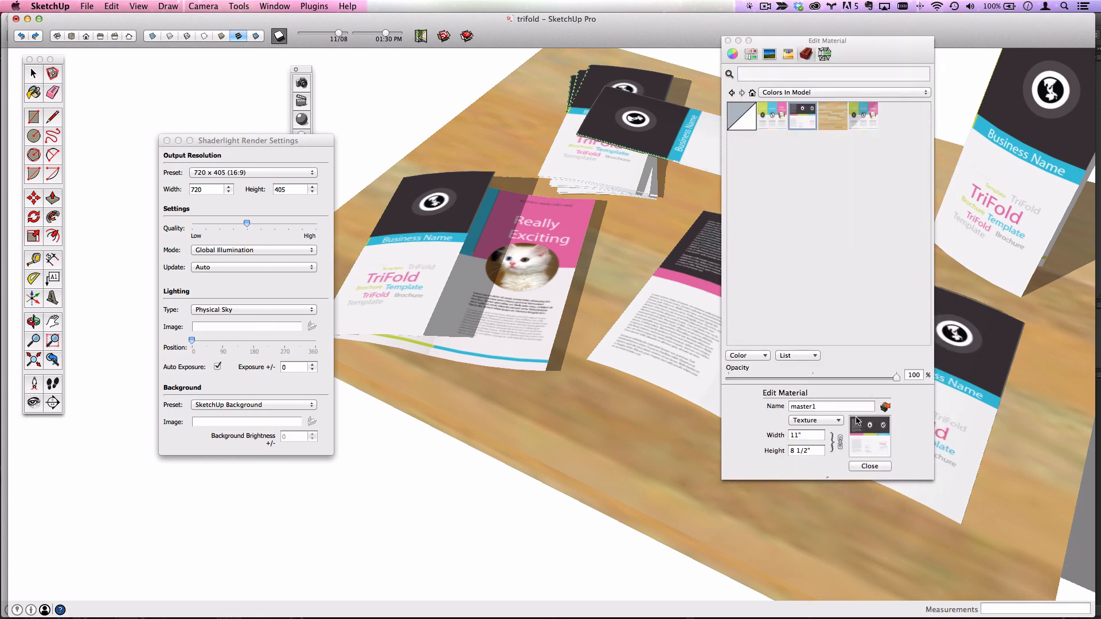
pyautogui.click(828, 421)
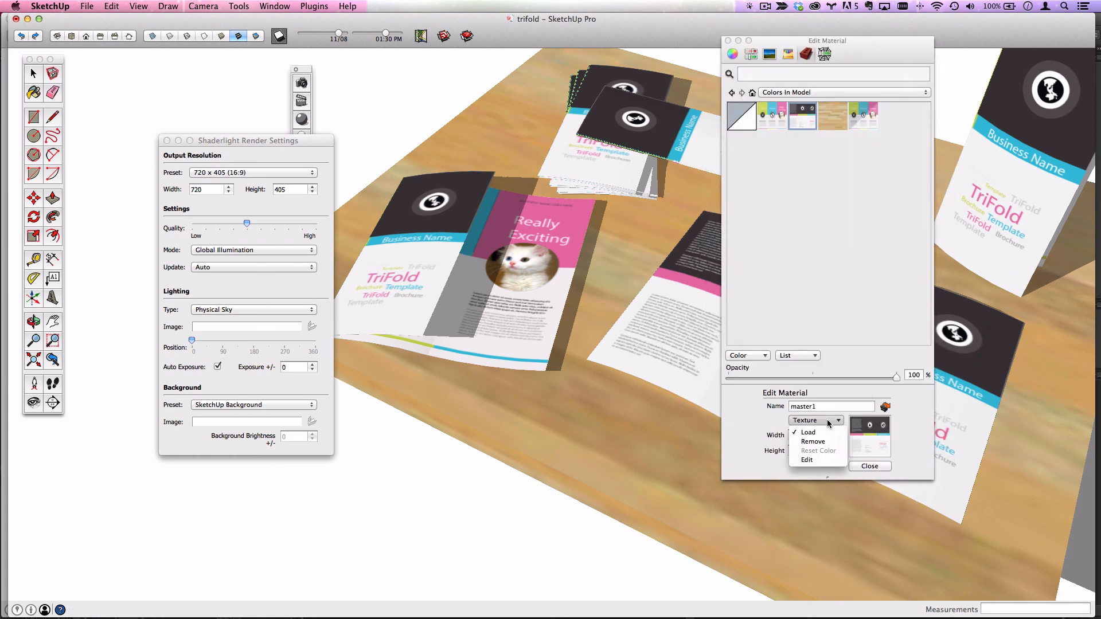
pyautogui.click(812, 436)
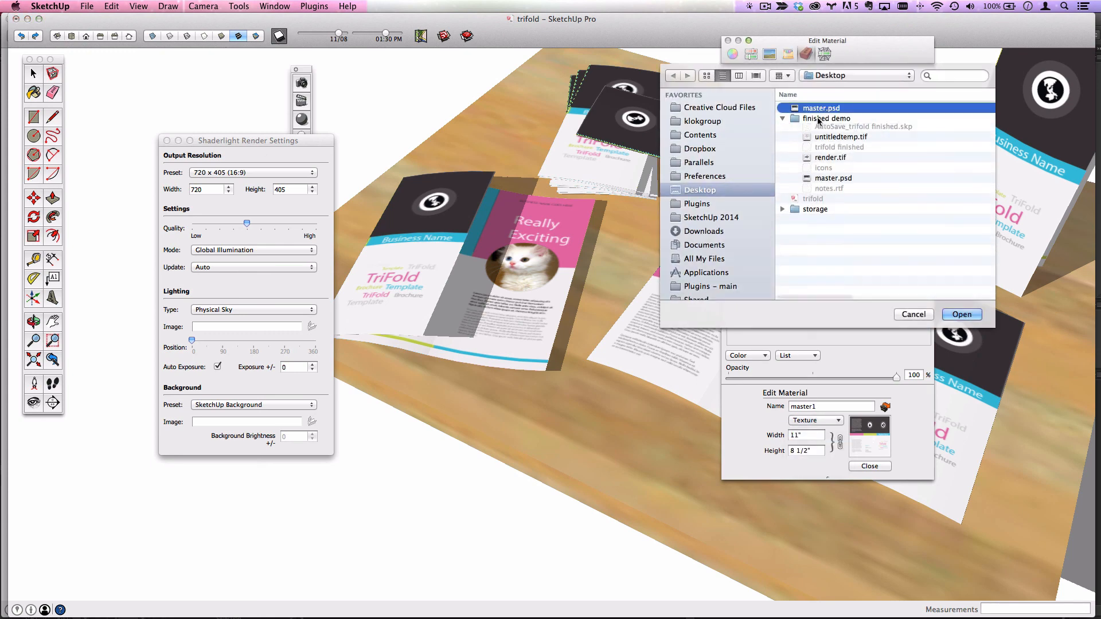
pyautogui.click(820, 108)
pyautogui.click(962, 315)
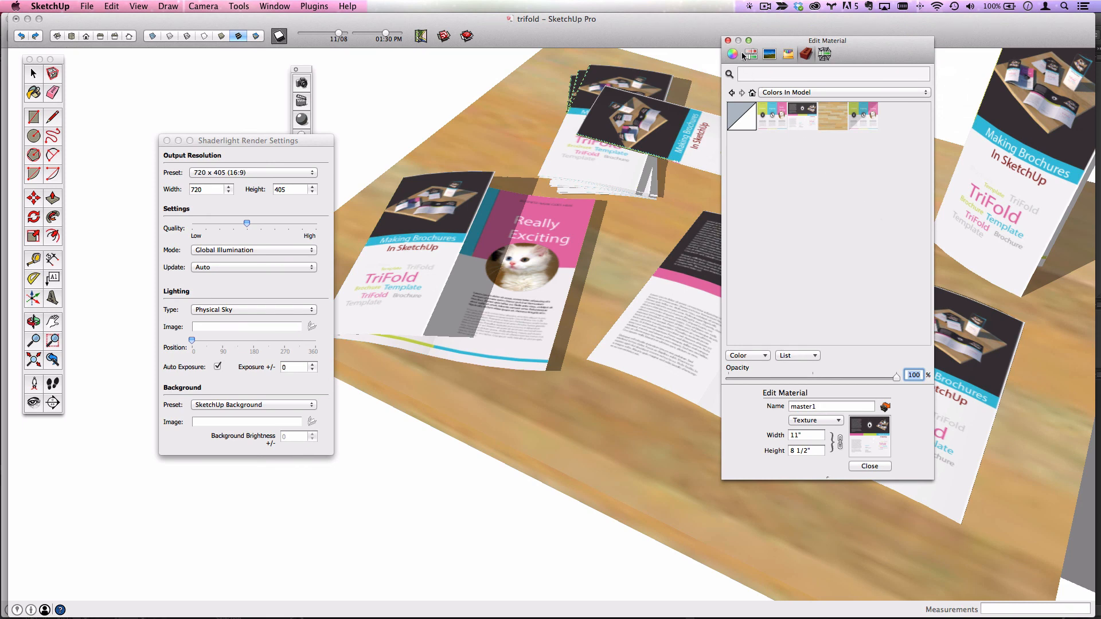
pyautogui.click(728, 40)
# Step: Switch to Photoshop and shift the outside artwork slightly right and up to cover the white strip along the canvas's right edge
pyautogui.scroll(3, 949, 330)
pyautogui.keyDown('shift'); pyautogui.moveTo(947, 331); pyautogui.dragTo(849, 322, button='middle'); pyautogui.keyUp('shift')
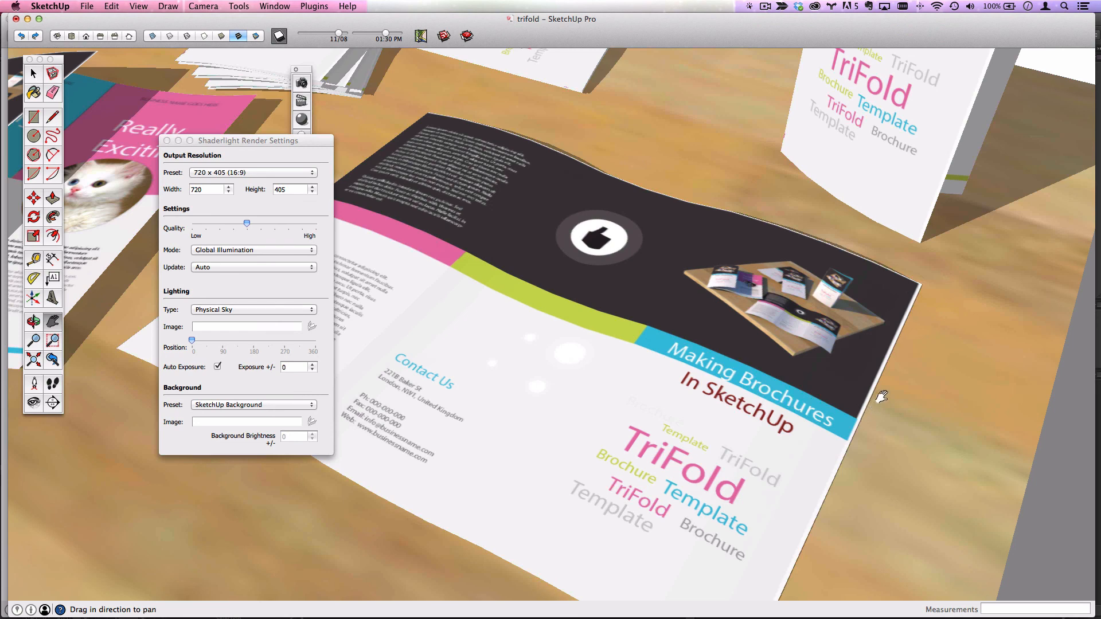
pyautogui.press('super+Tab')
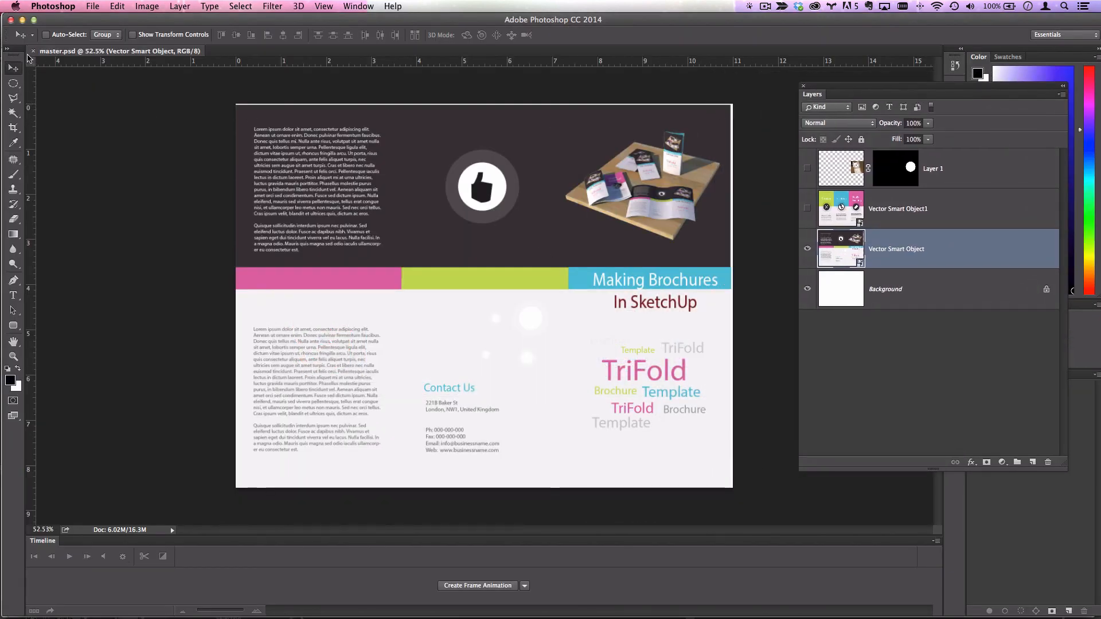
pyautogui.moveTo(707, 124); pyautogui.dragTo(709, 119)
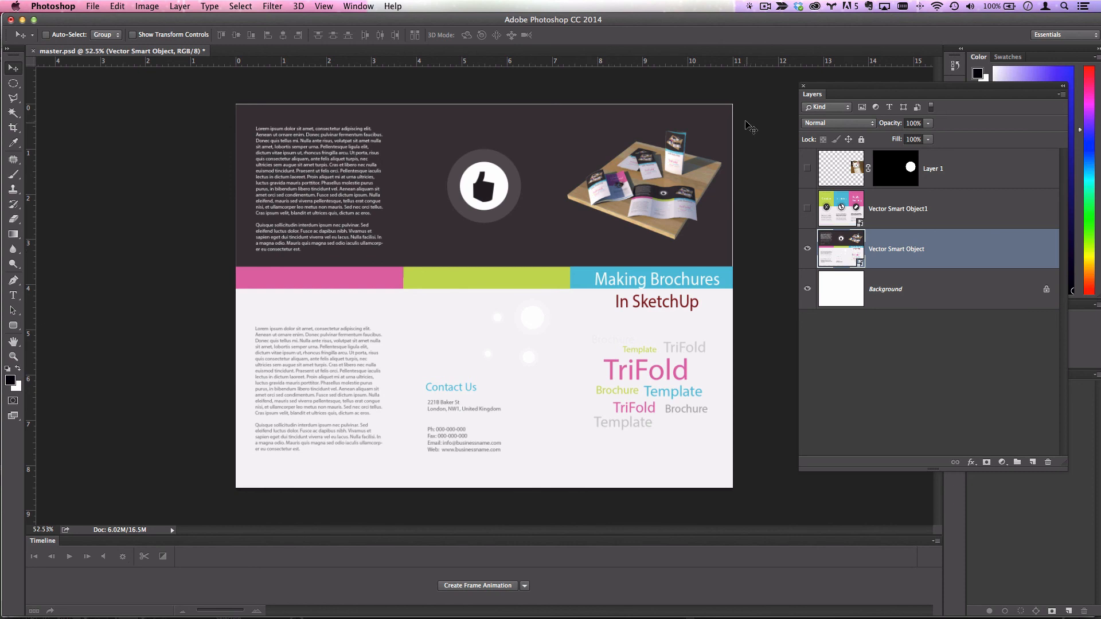
# Step: Add a new layer beneath the outside artwork and fill the area behind its dark upper band with black
pyautogui.click(1027, 464)
pyautogui.moveTo(893, 259); pyautogui.dragTo(861, 274)
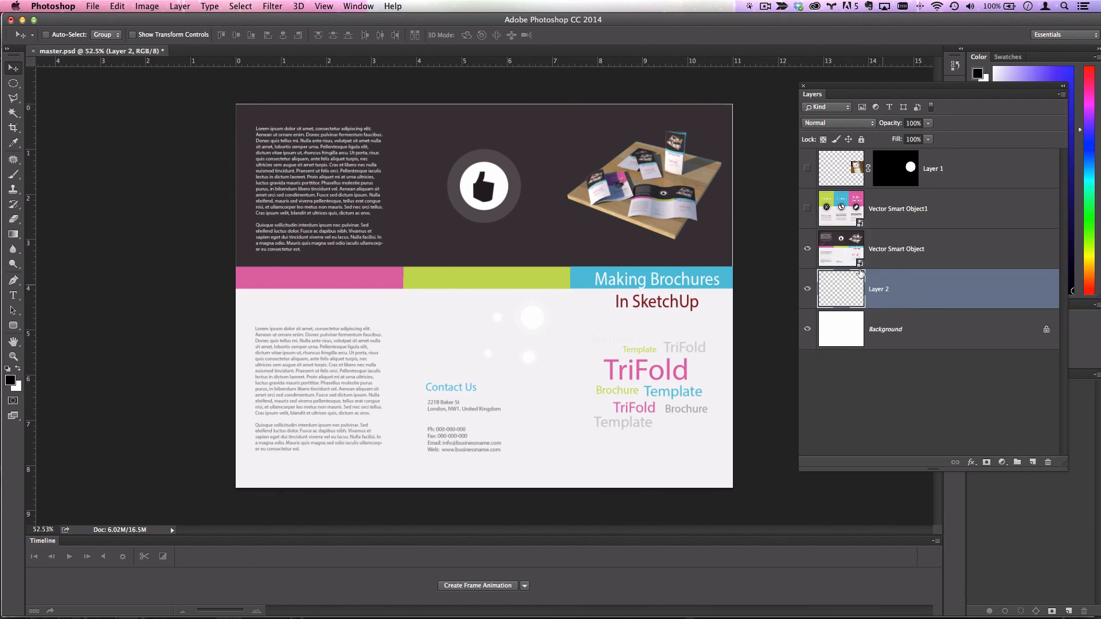
pyautogui.click(13, 83)
pyautogui.click(63, 82)
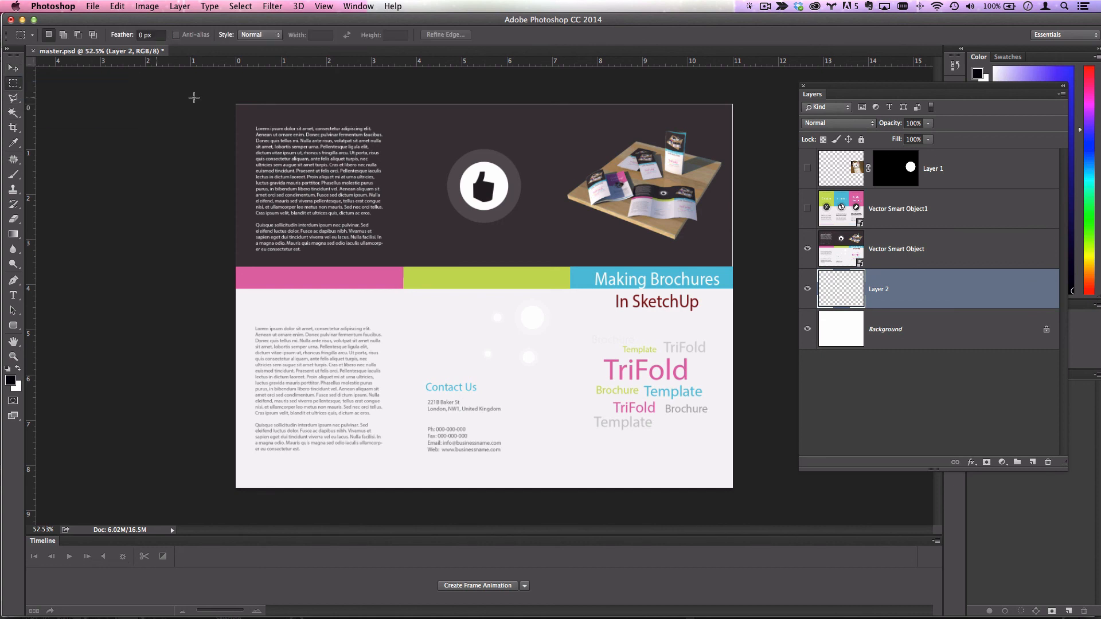
pyautogui.moveTo(236, 104); pyautogui.dragTo(761, 263)
pyautogui.moveTo(763, 269); pyautogui.dragTo(769, 259)
pyautogui.hotkey('alt', 'BackSpace')
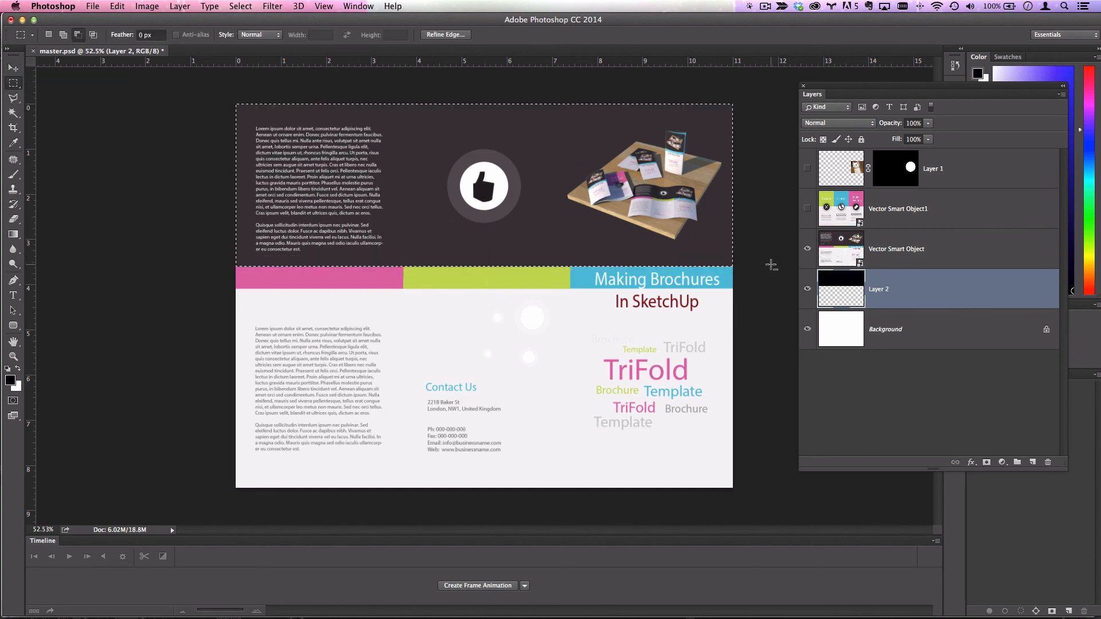
pyautogui.hotkey('ctrl', 'd')
pyautogui.click(902, 237)
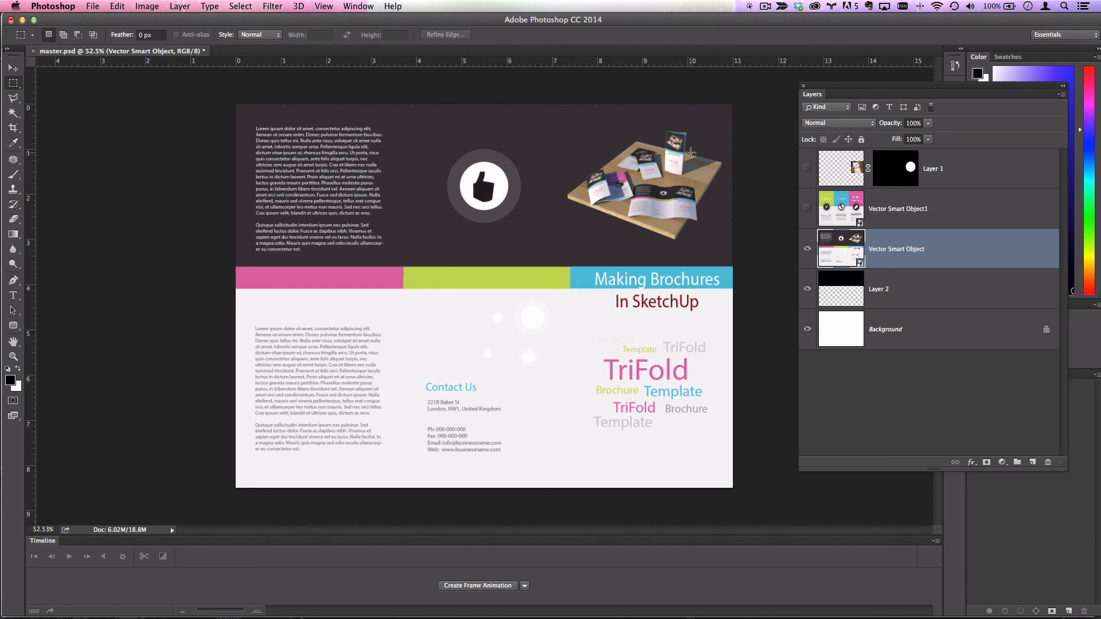
# Step: Return to SketchUp and load the corrected master.psd into the master1 material again
pyautogui.press('super+Tab')
pyautogui.click(427, 335)
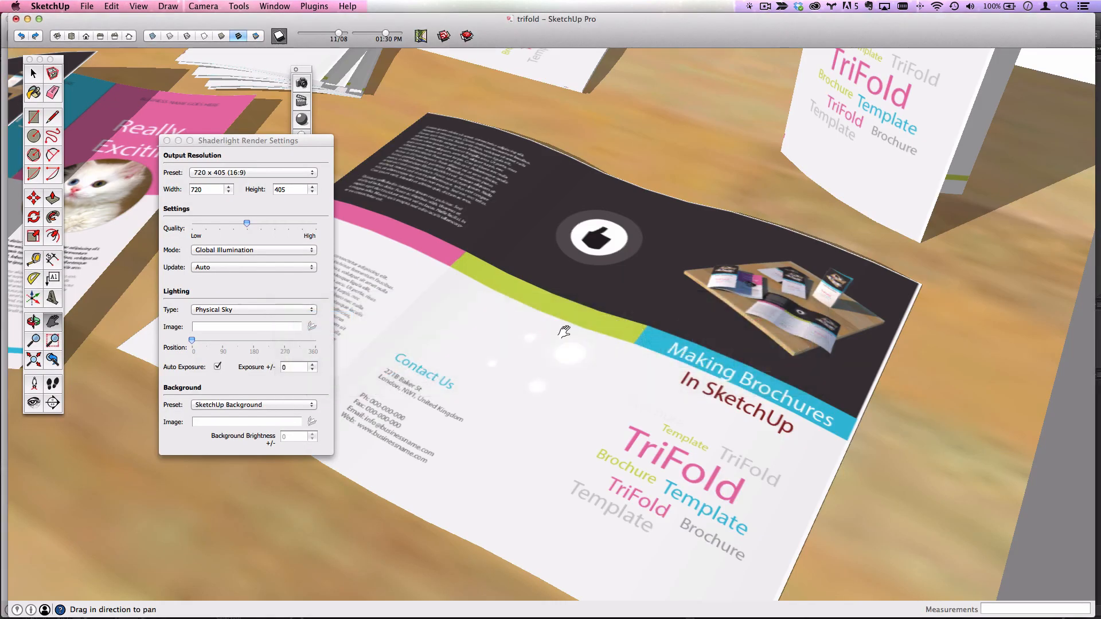
pyautogui.click(33, 87)
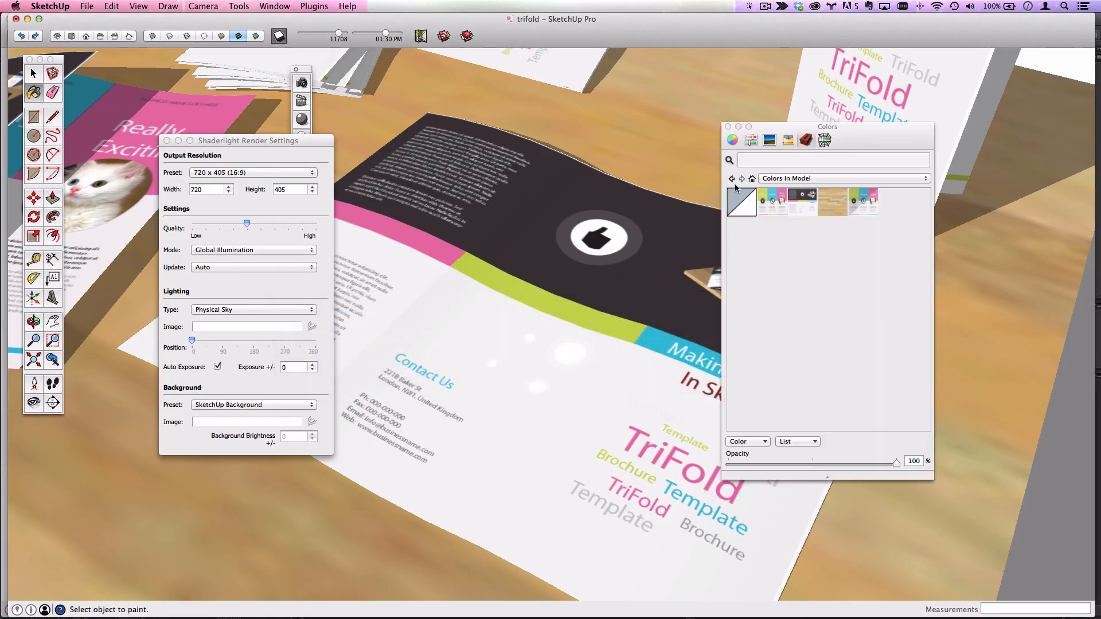
pyautogui.rightClick(810, 198)
pyautogui.click(826, 218)
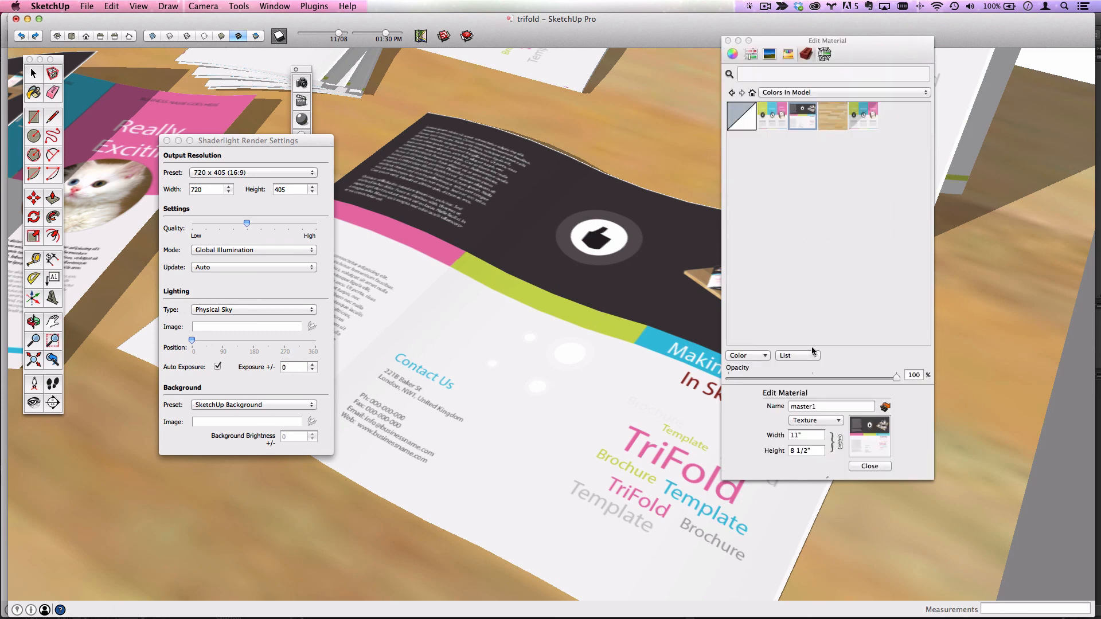
pyautogui.click(820, 420)
pyautogui.click(824, 433)
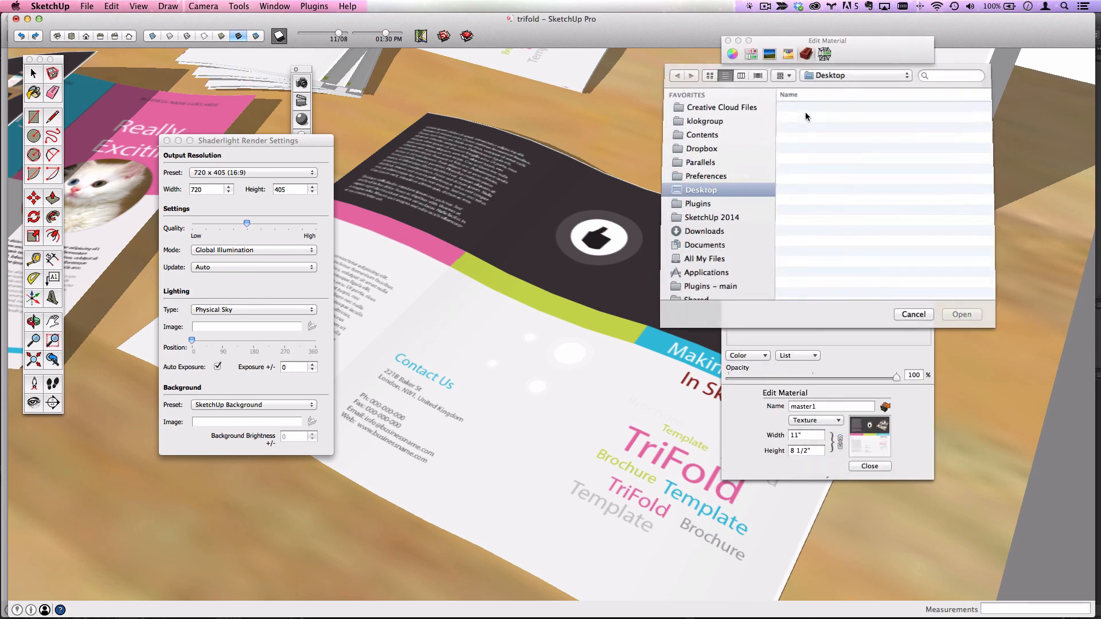
pyautogui.click(808, 109)
pyautogui.click(962, 315)
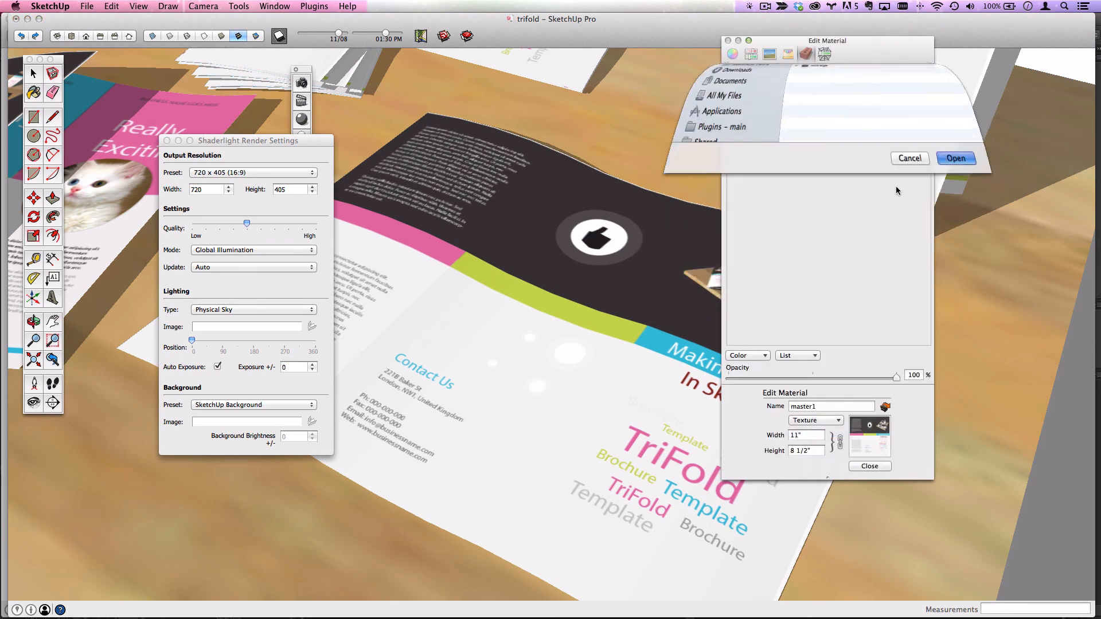
pyautogui.click(728, 40)
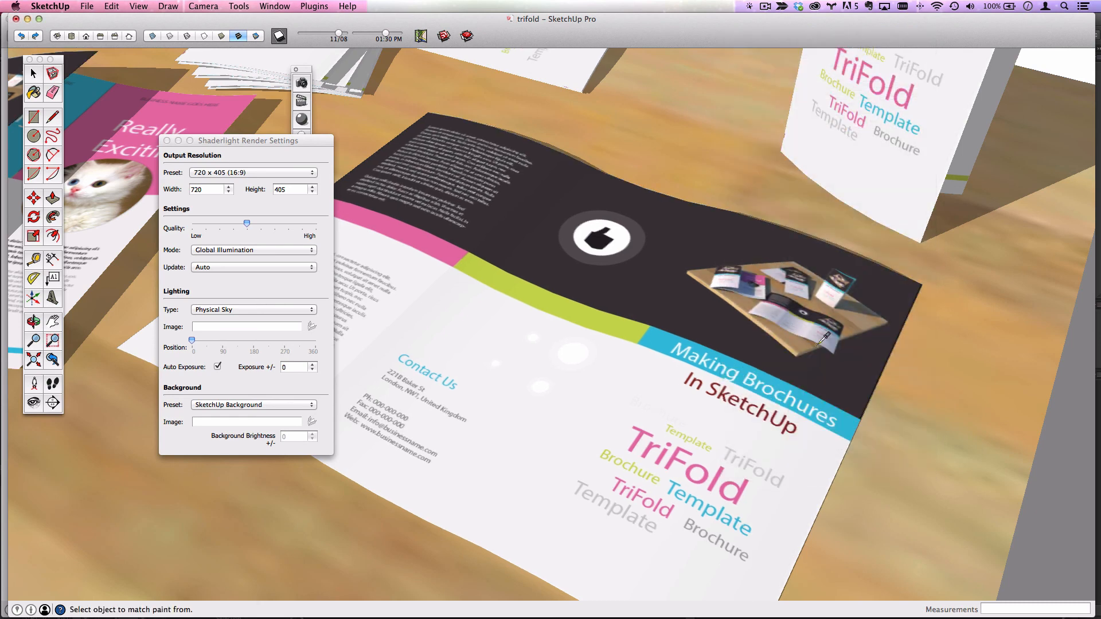
# Step: Frame the whole tabletop of brochures and move the Shaderlight settings window and toolbar clear of the model
pyautogui.scroll(-5, 741, 313)
pyautogui.moveTo(741, 319); pyautogui.dragTo(662, 327, button='middle')
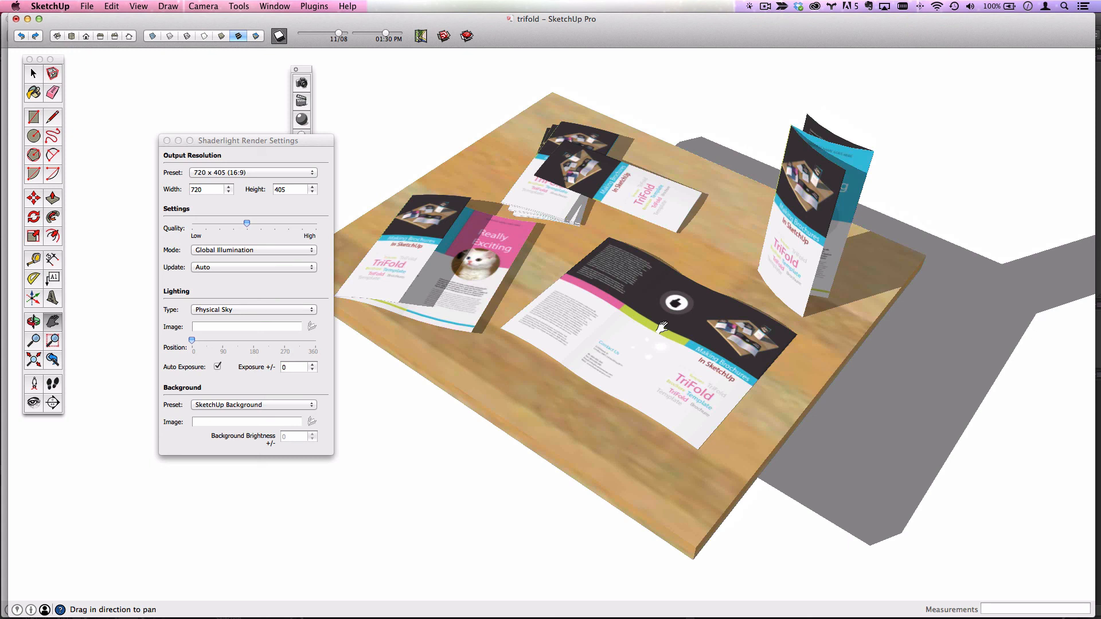
pyautogui.moveTo(298, 141); pyautogui.dragTo(238, 148)
pyautogui.moveTo(305, 72); pyautogui.dragTo(352, 77)
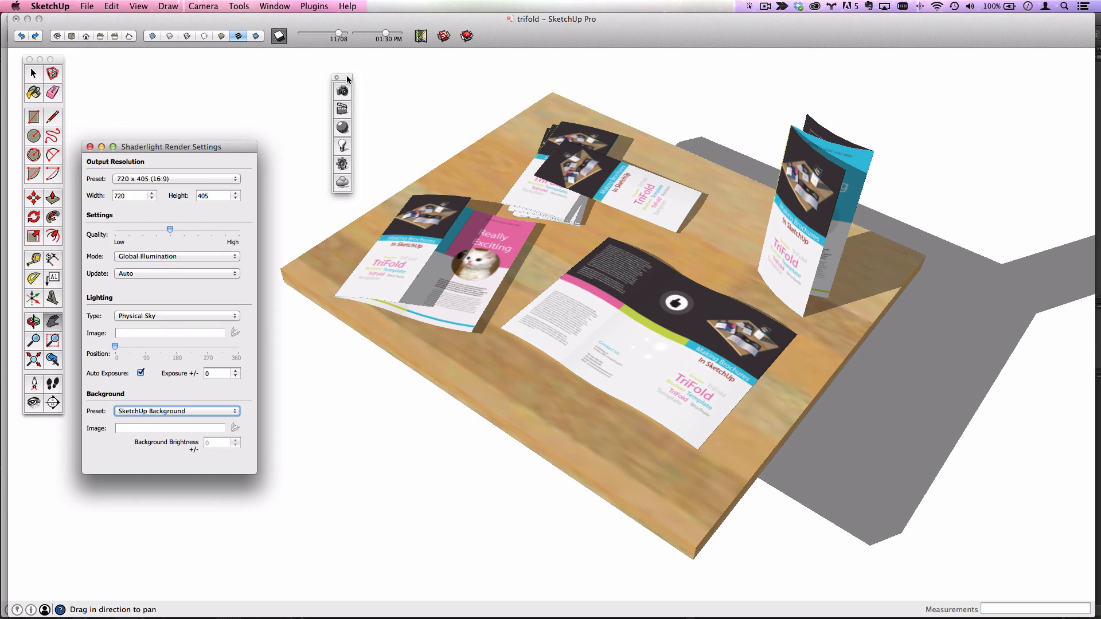
pyautogui.moveTo(348, 77); pyautogui.dragTo(369, 70)
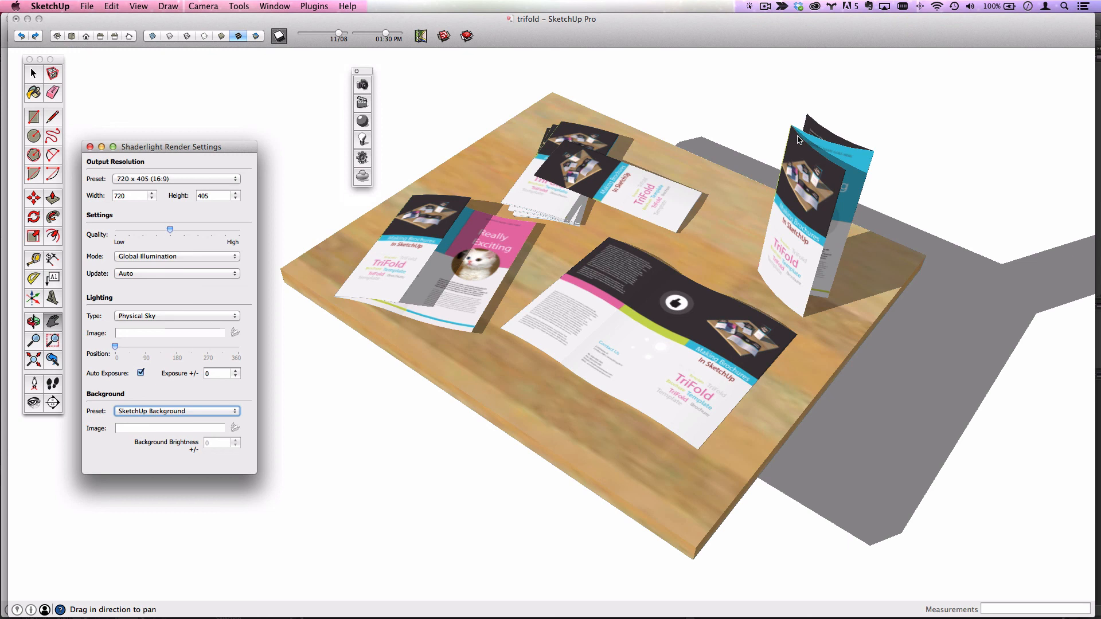
pyautogui.click(766, 7)
pyautogui.click(772, 36)
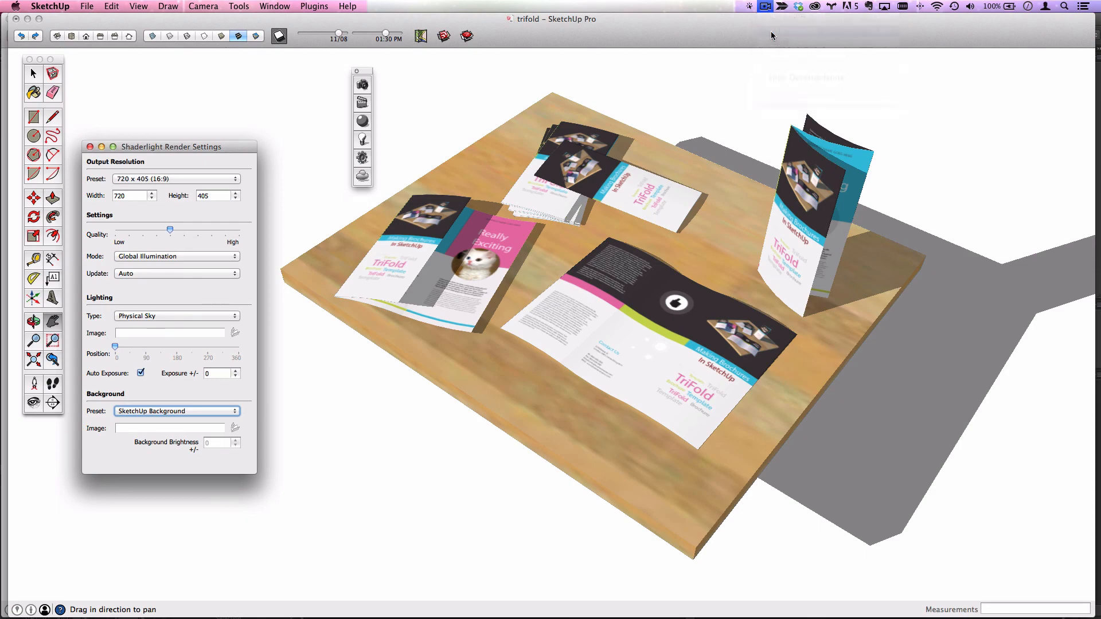